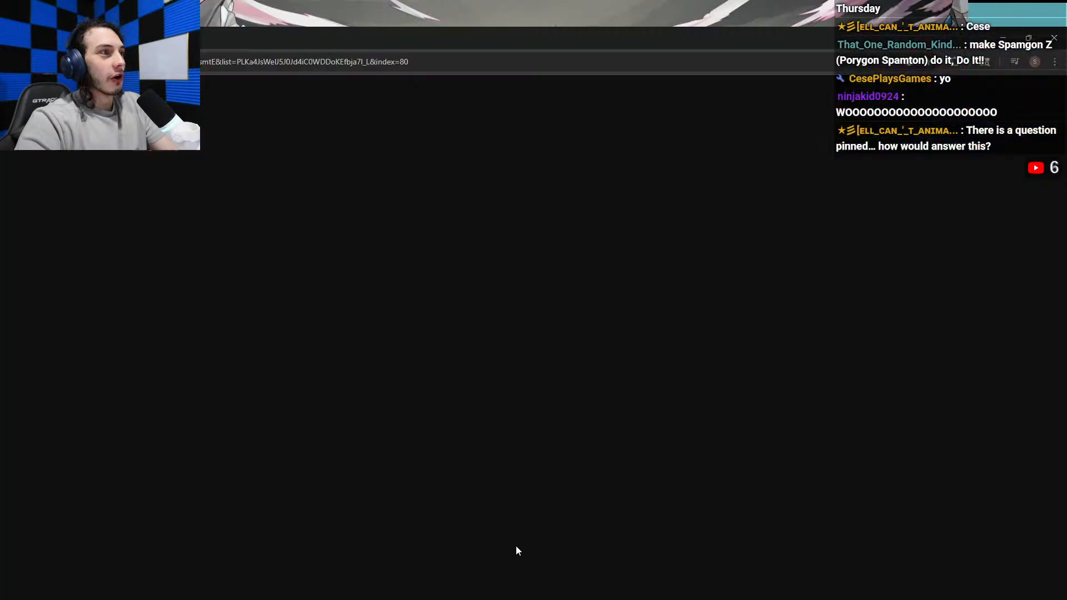
Step: Search the web for "mega hawlucha" in a new tab and show the image results
click(516, 546)
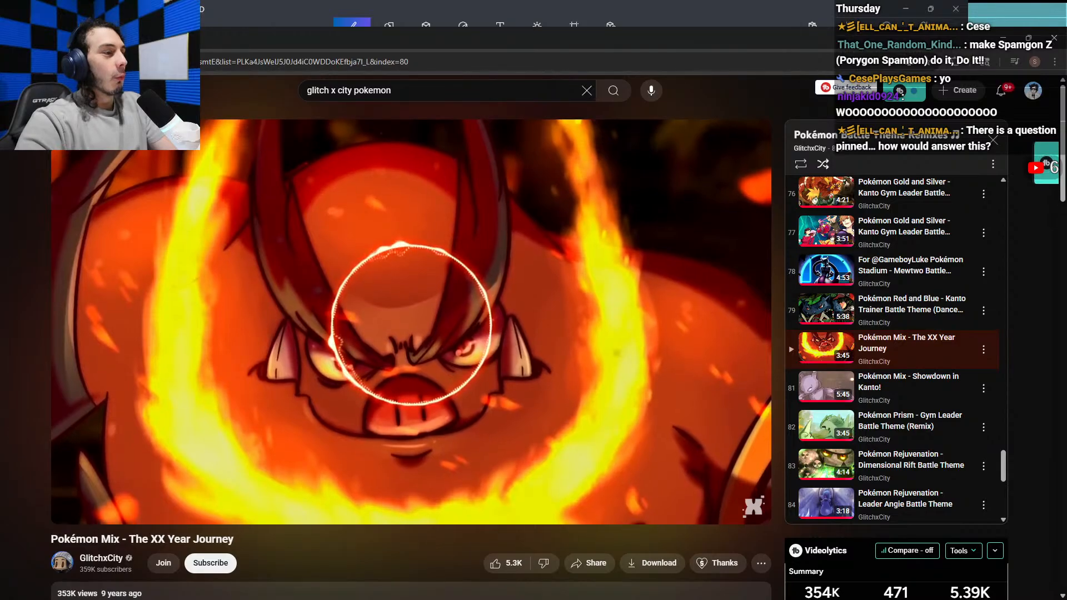
key(ctrl+t)
text(mega hawl)
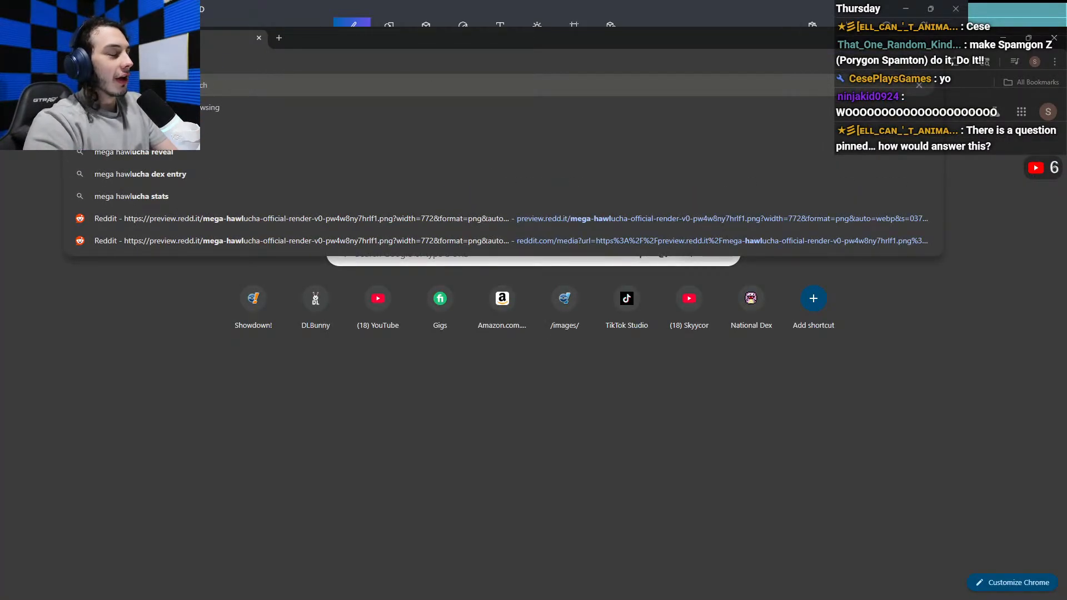
key(Return)
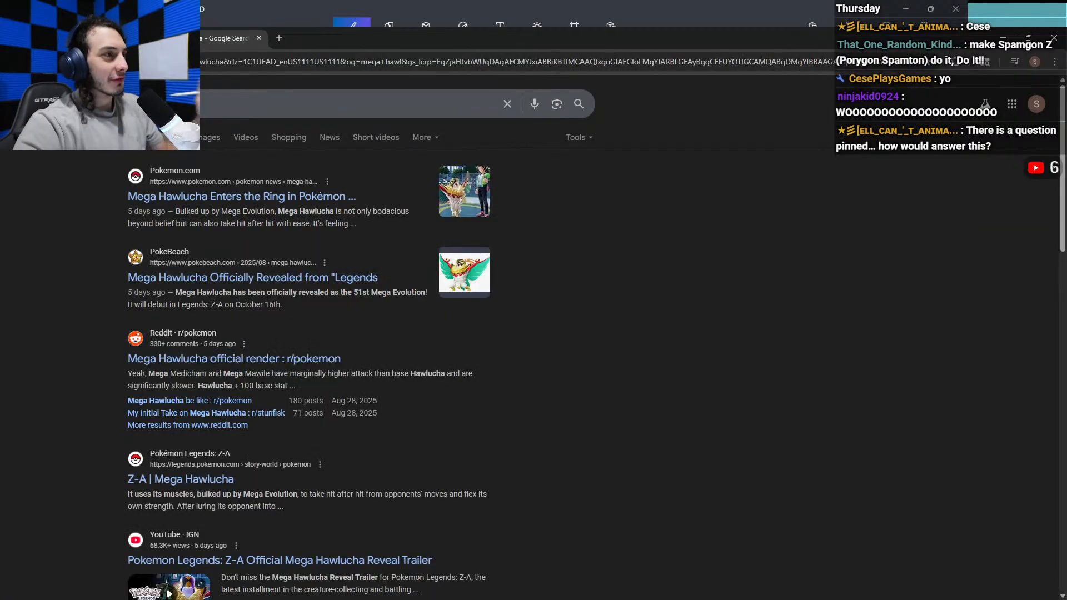
click(206, 141)
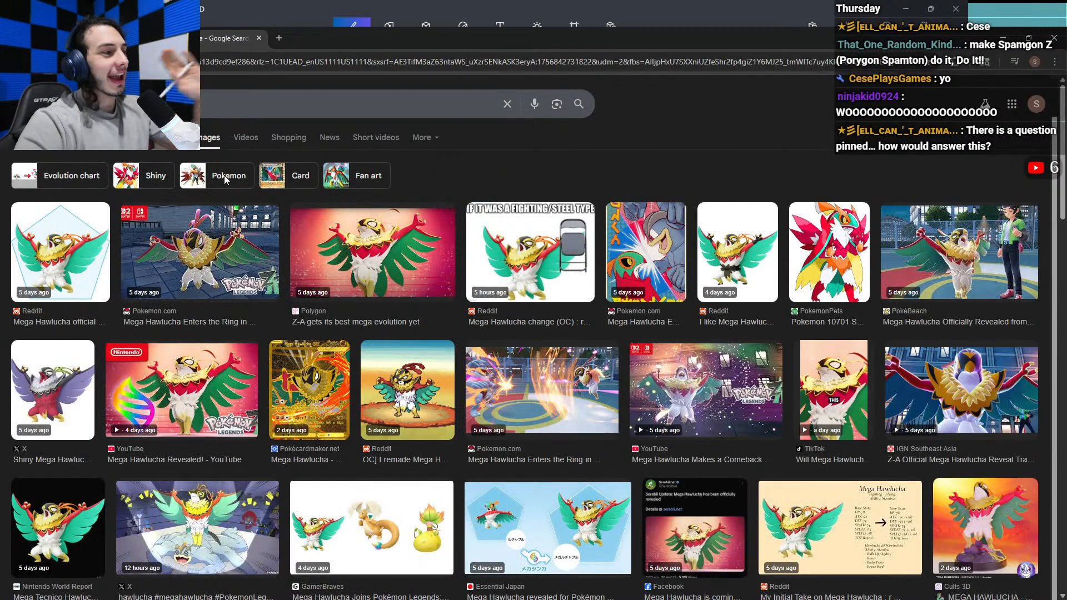
Step: Preview the Reddit official render of Mega Hawlucha, compare it with the folding-chair edit, and return to the official render
click(93, 256)
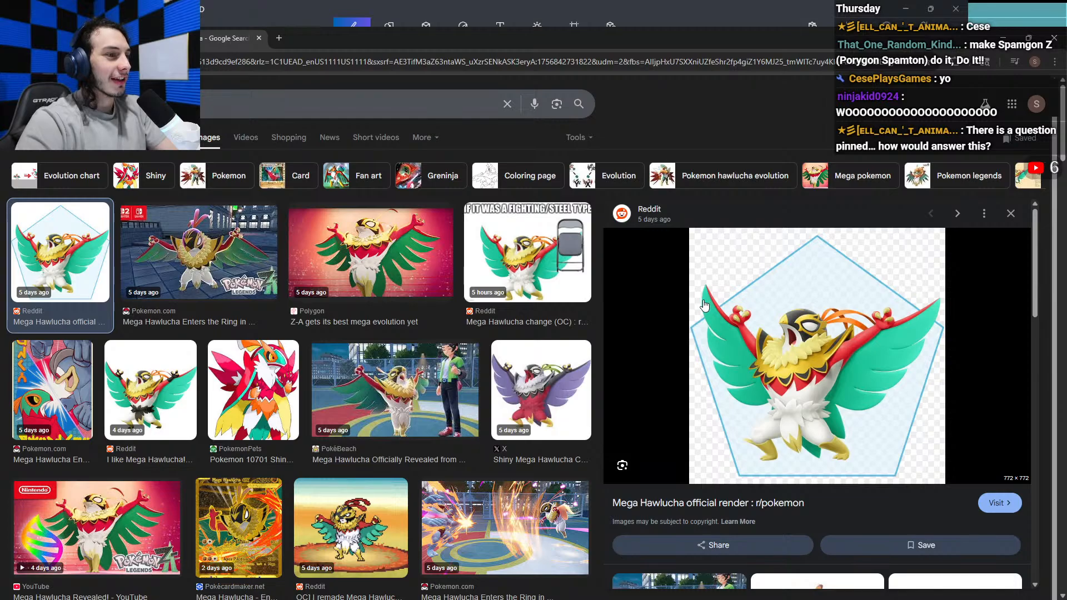
click(505, 259)
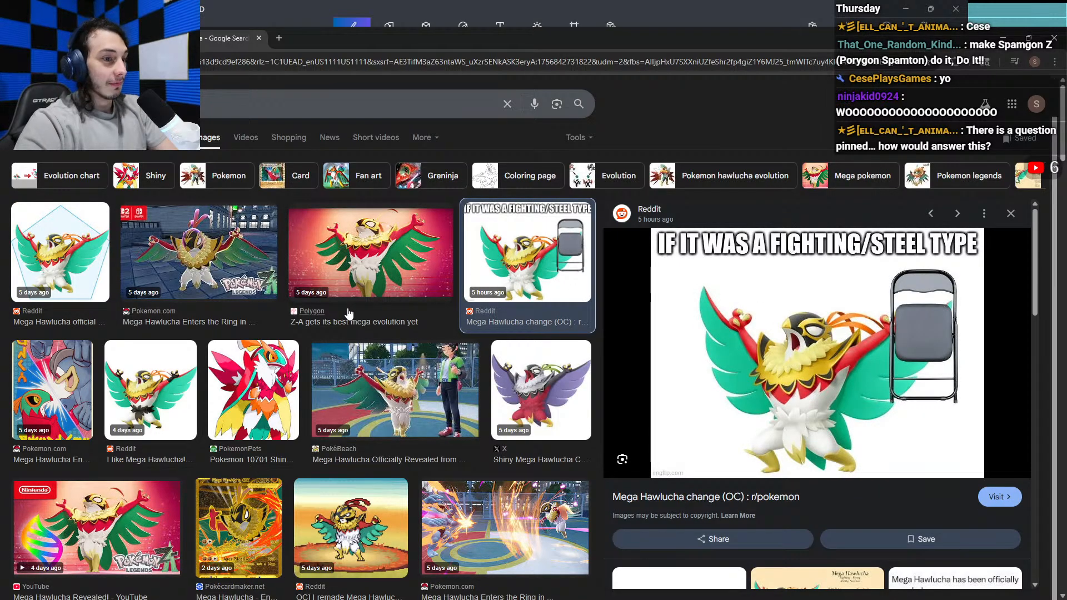
click(69, 254)
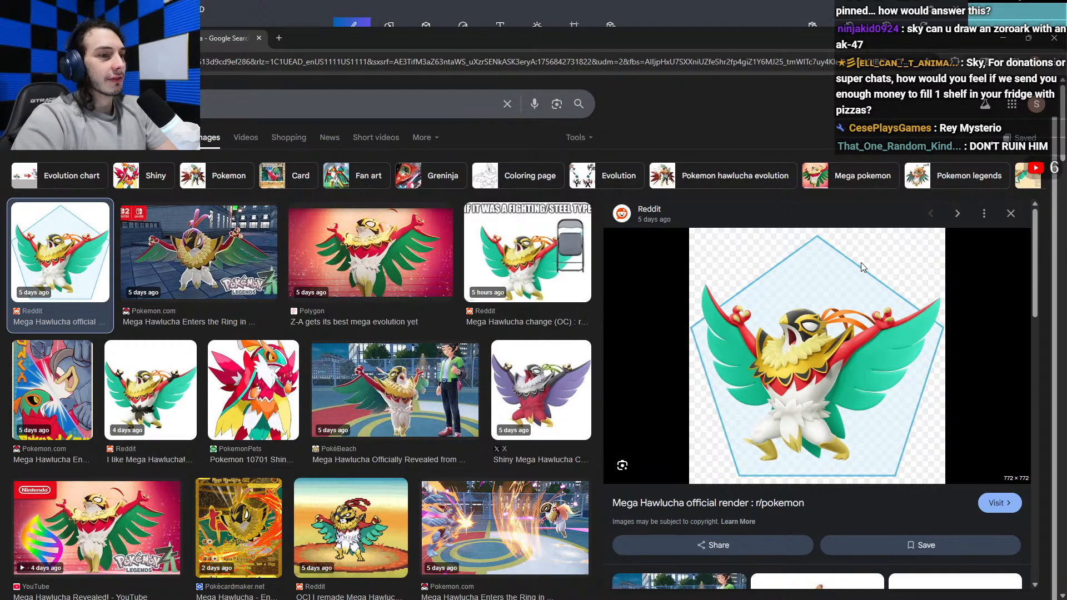
Step: Open the Reddit post "Mega Hawlucha official render", reveal its spoiler image, view it in a separate tab, and close that tab
click(732, 331)
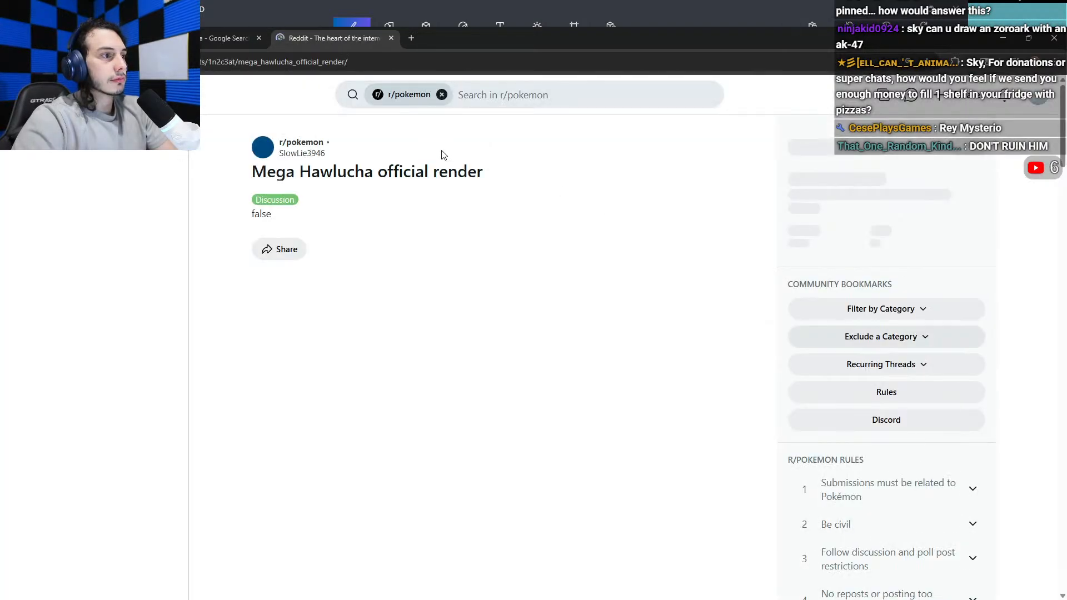
scroll(554, 367, down, 1)
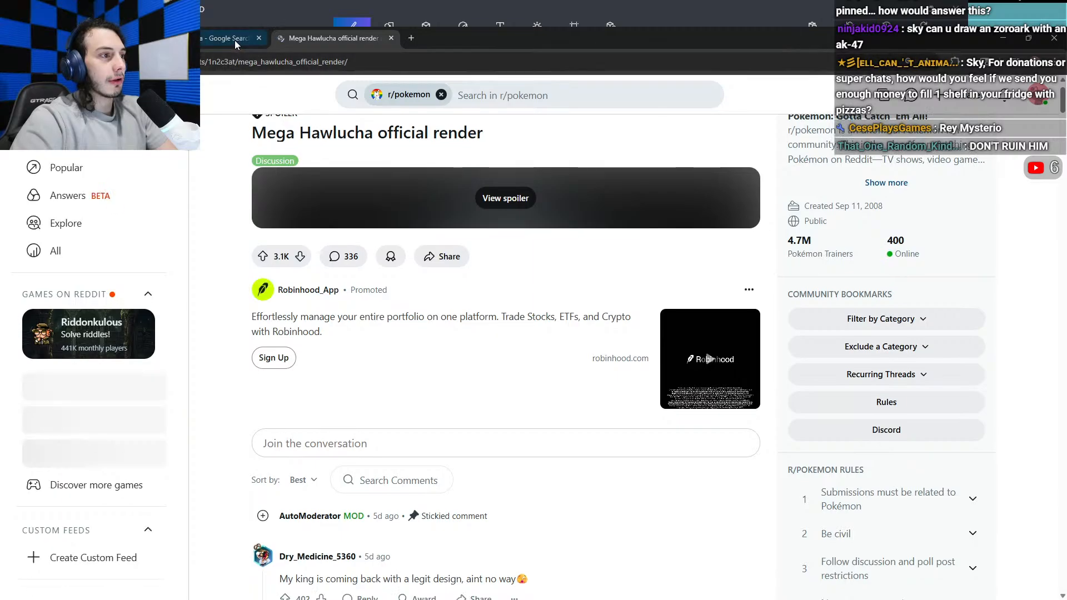
click(506, 198)
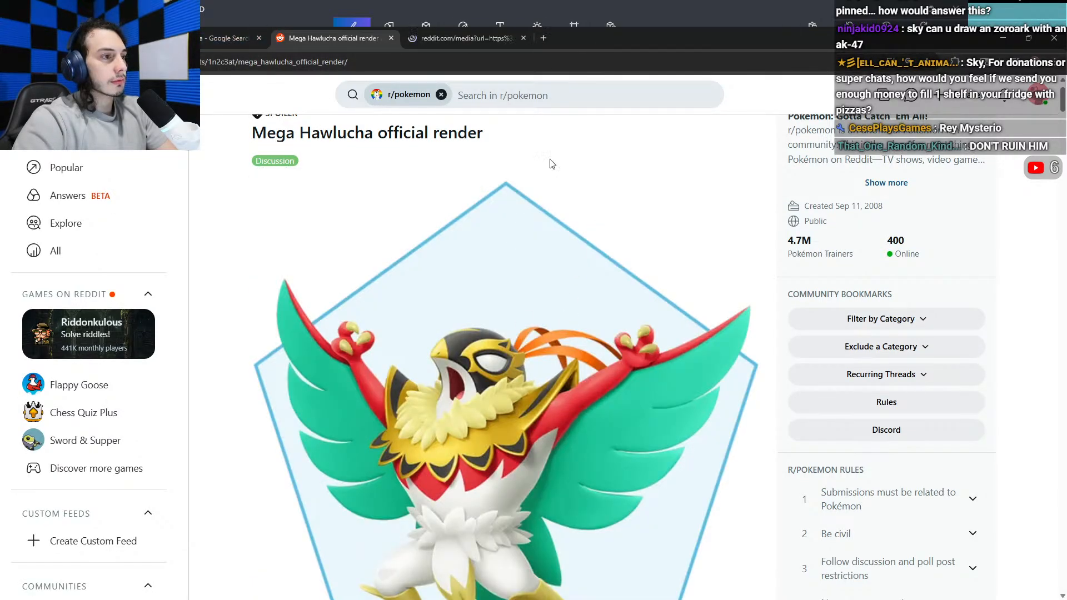
click(469, 41)
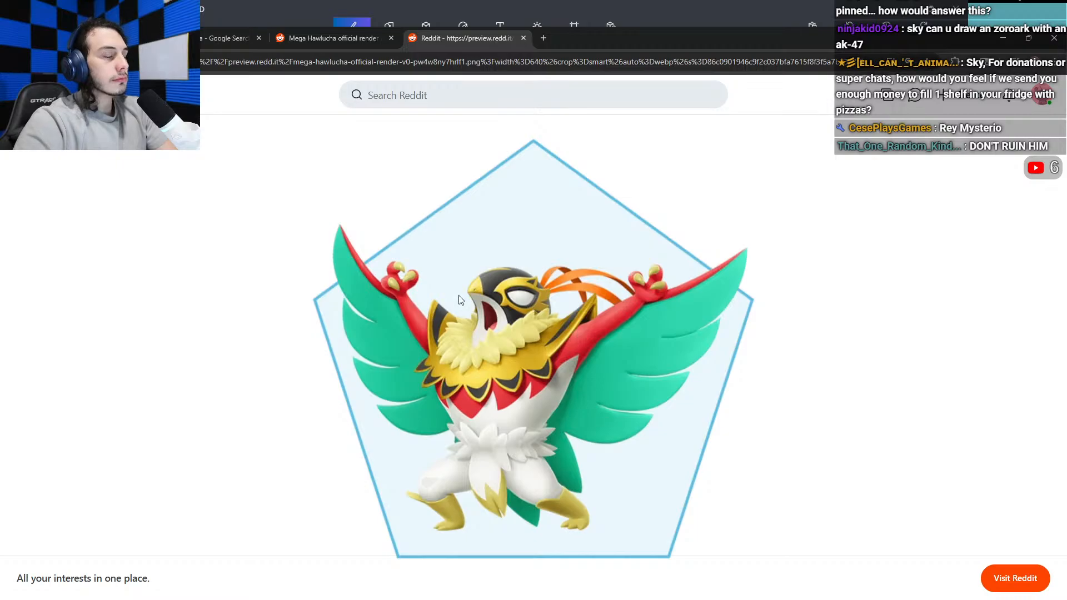
middle_click(452, 38)
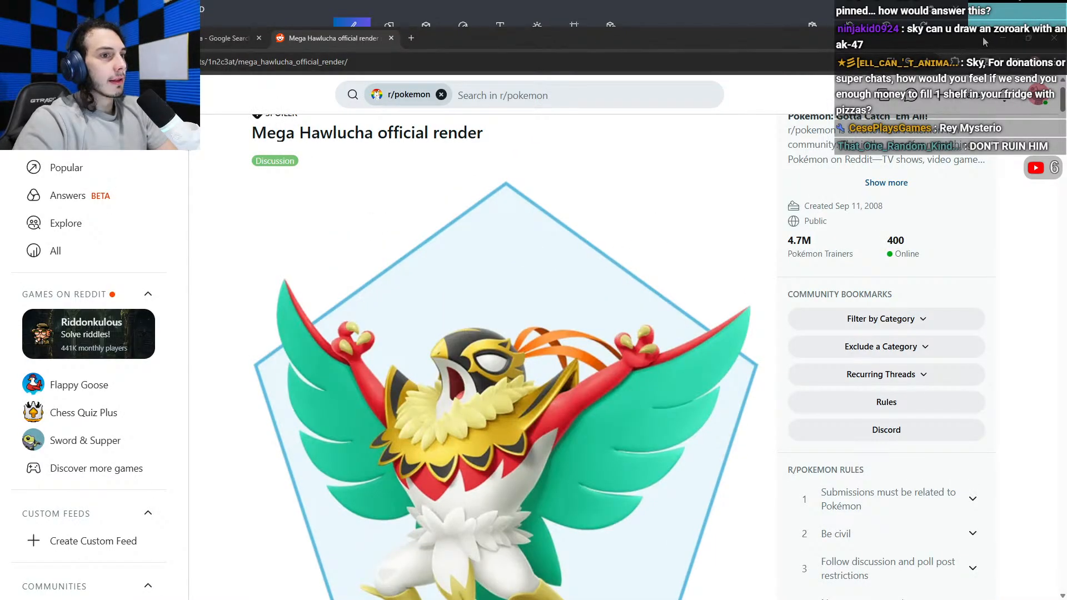
Step: Switch to Paint 3D and sketch a black U-shaped torso outline on the blank canvas, with outer arm contours along both raised sides
click(1003, 39)
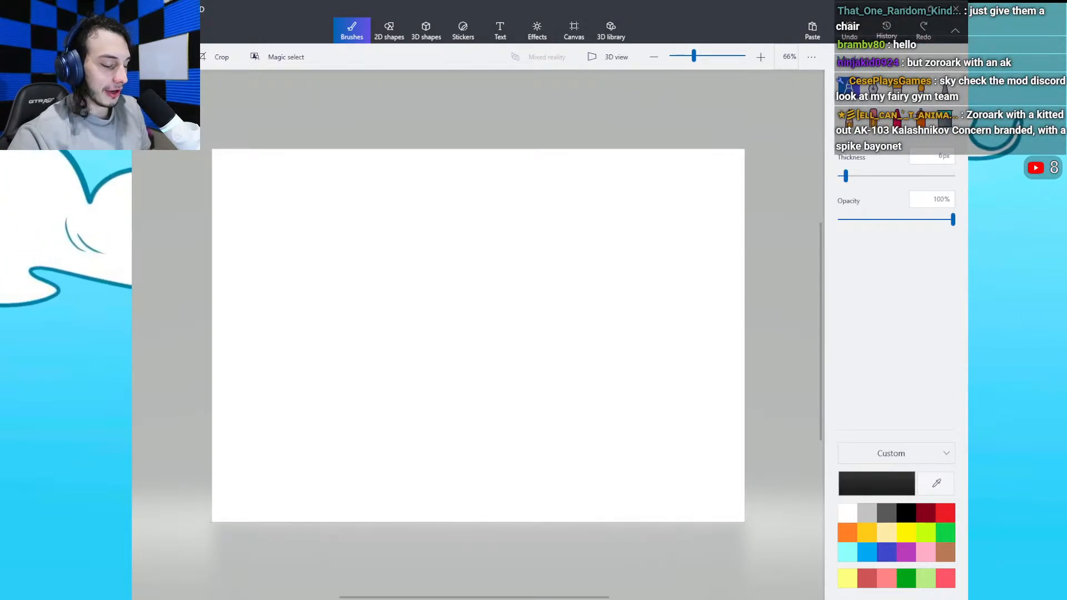
mouse_move(362, 260)
mouse_down()
mouse_move(411, 348)
mouse_move(421, 398)
mouse_move(465, 411)
mouse_up()
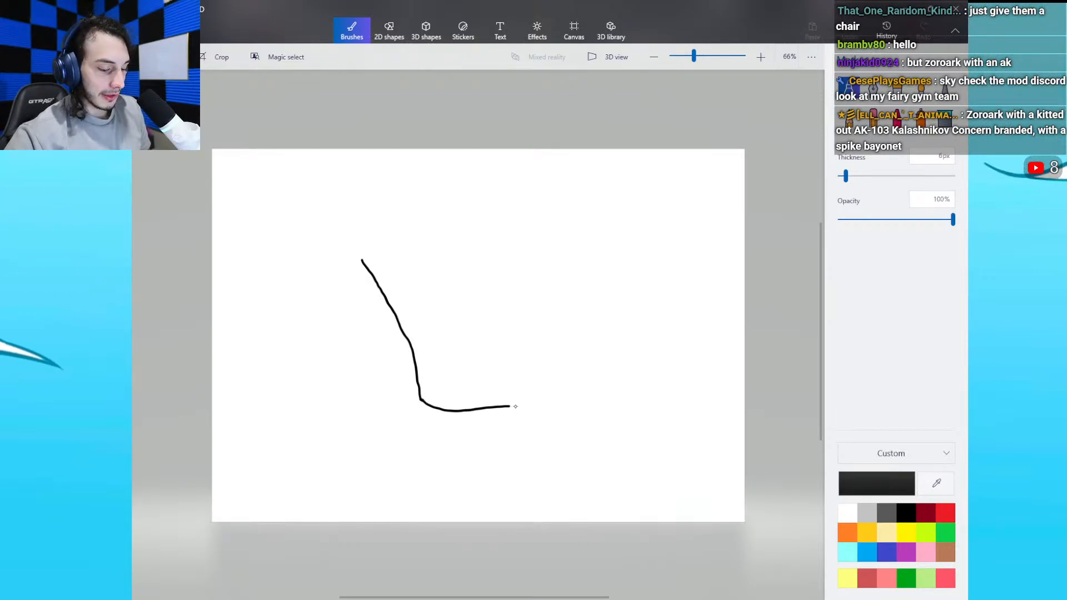
mouse_move(535, 404)
mouse_down()
mouse_move(584, 260)
mouse_move(614, 222)
mouse_up()
drag(346, 242, 385, 284)
mouse_move(359, 250)
mouse_down()
mouse_move(368, 314)
mouse_move(417, 376)
mouse_up()
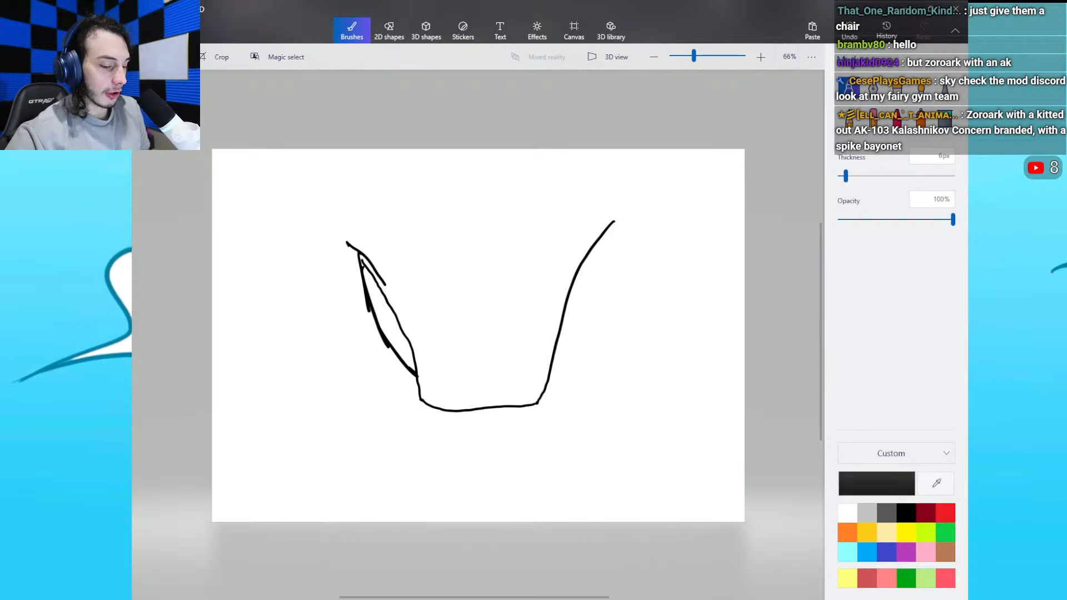
drag(605, 246, 606, 297)
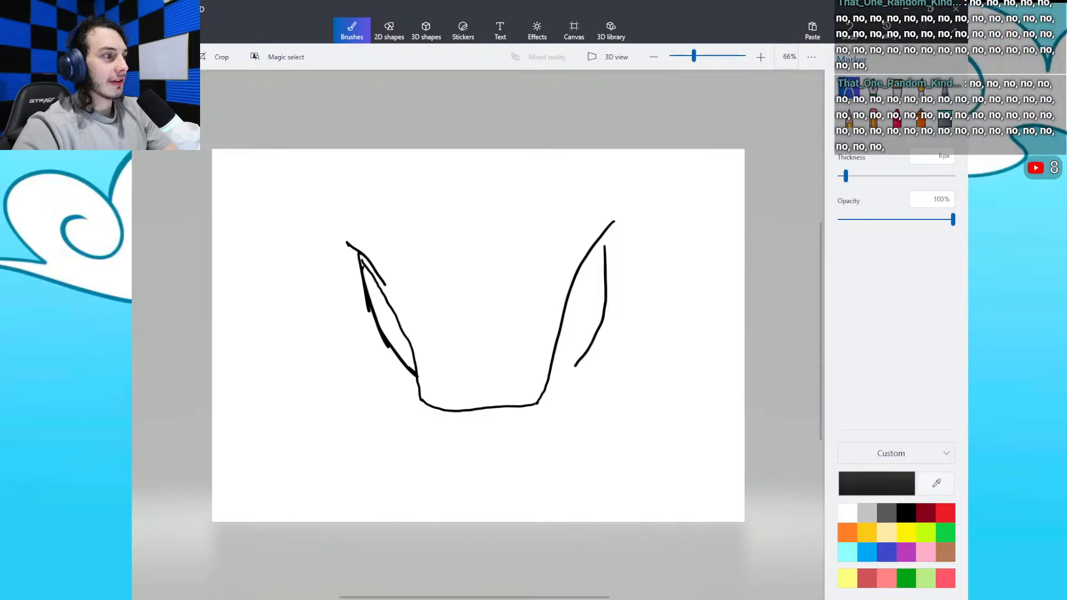
Step: Switch to Chrome and open a new tab
key(alt+Tab)
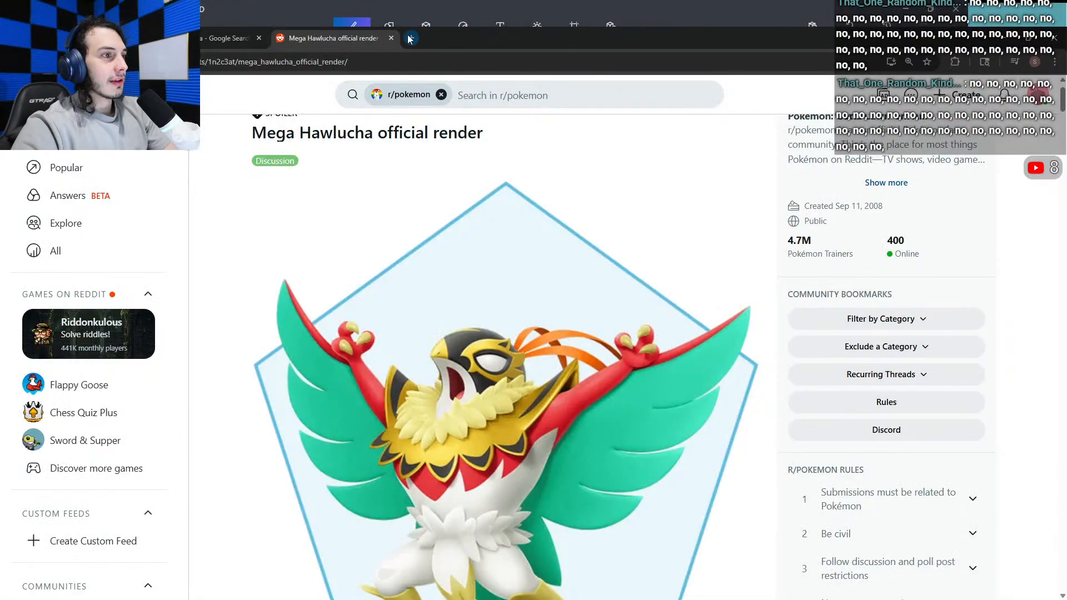
click(409, 37)
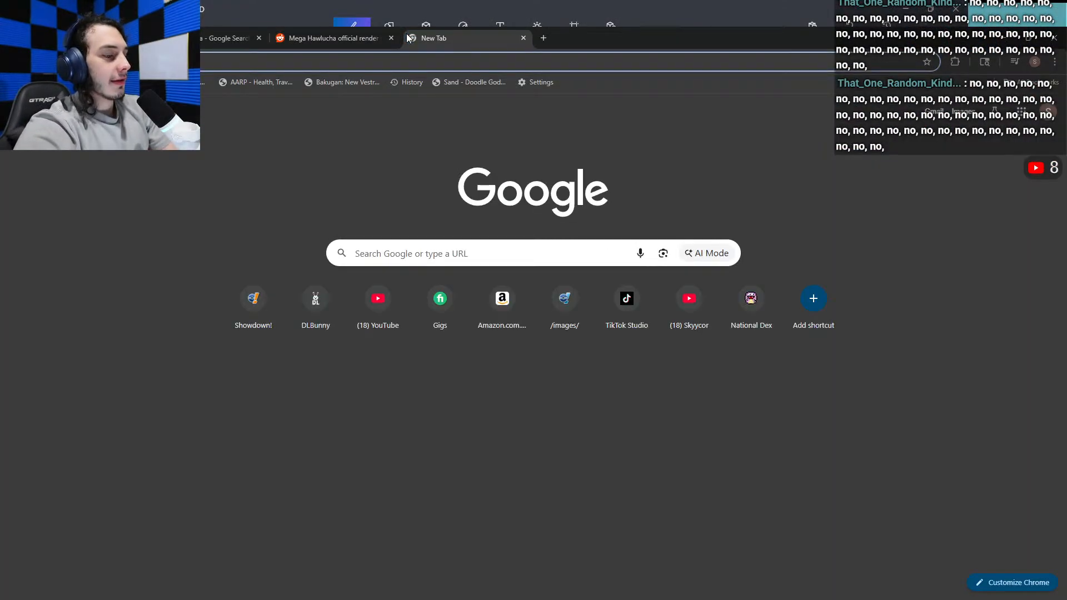
text(apse)
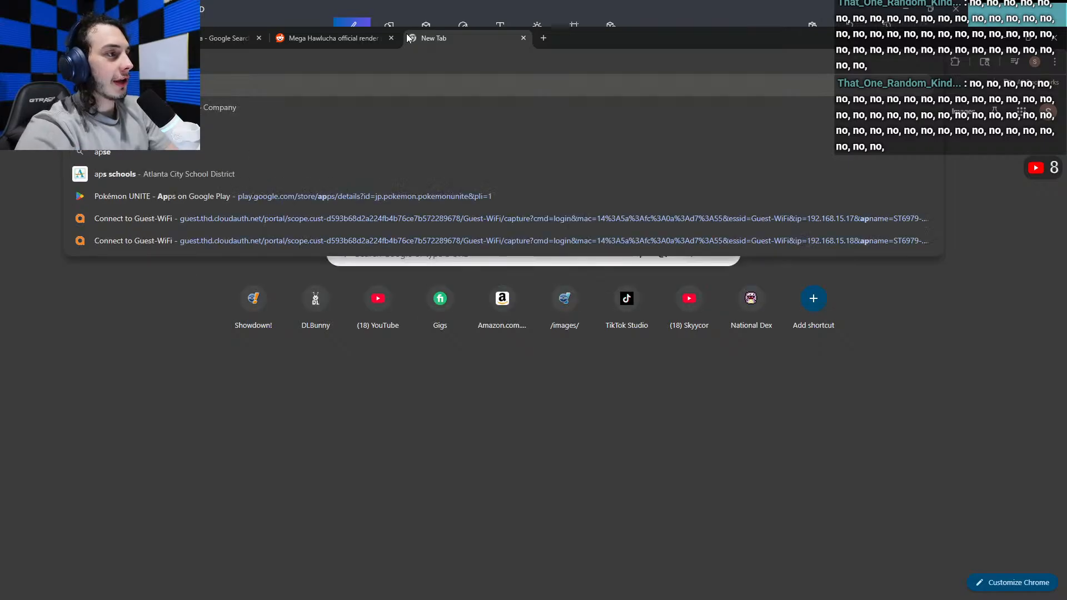
key(Escape)
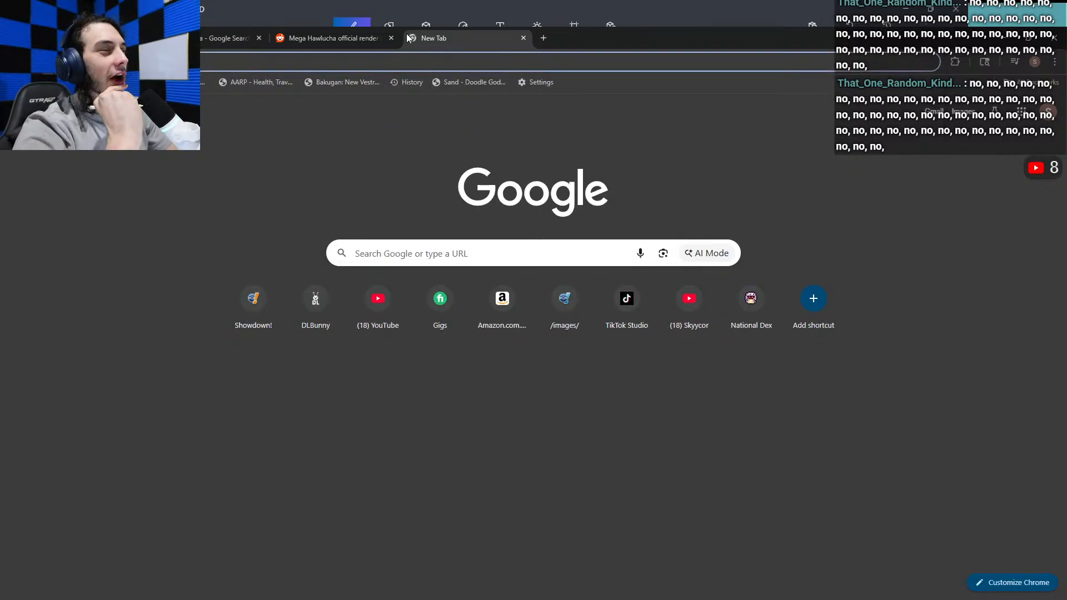
text(super)
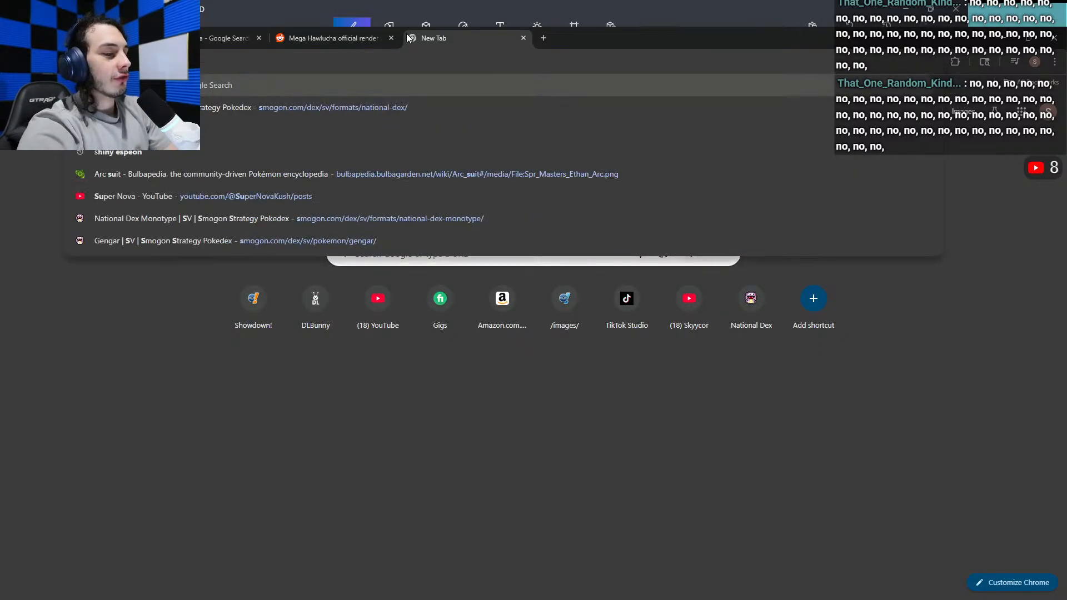
key(Escape)
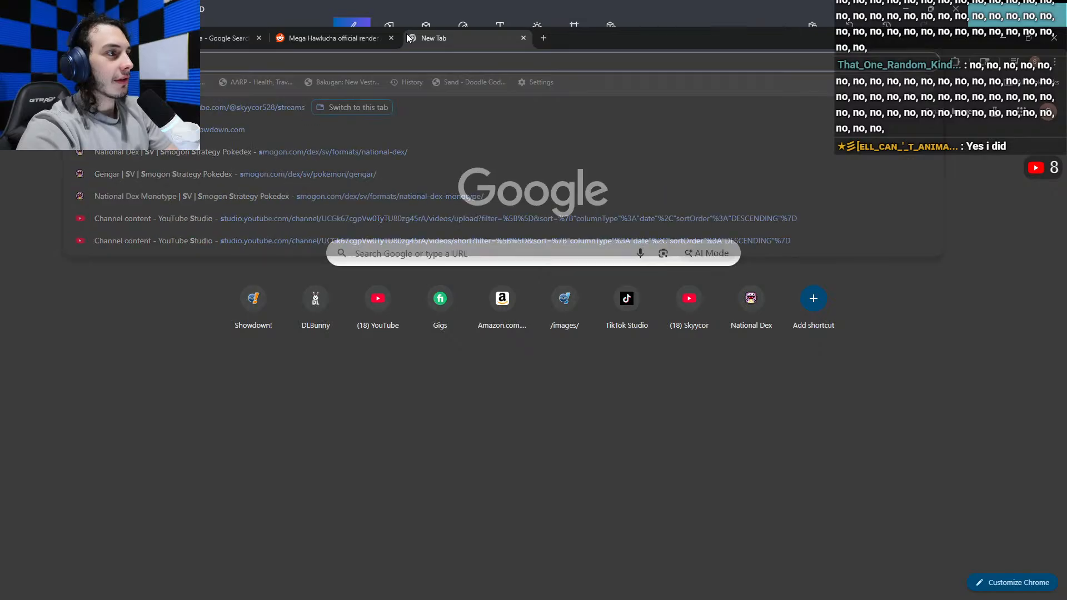
Step: Search the web for "bad superhero muscle design" and show the image results
text(bad super)
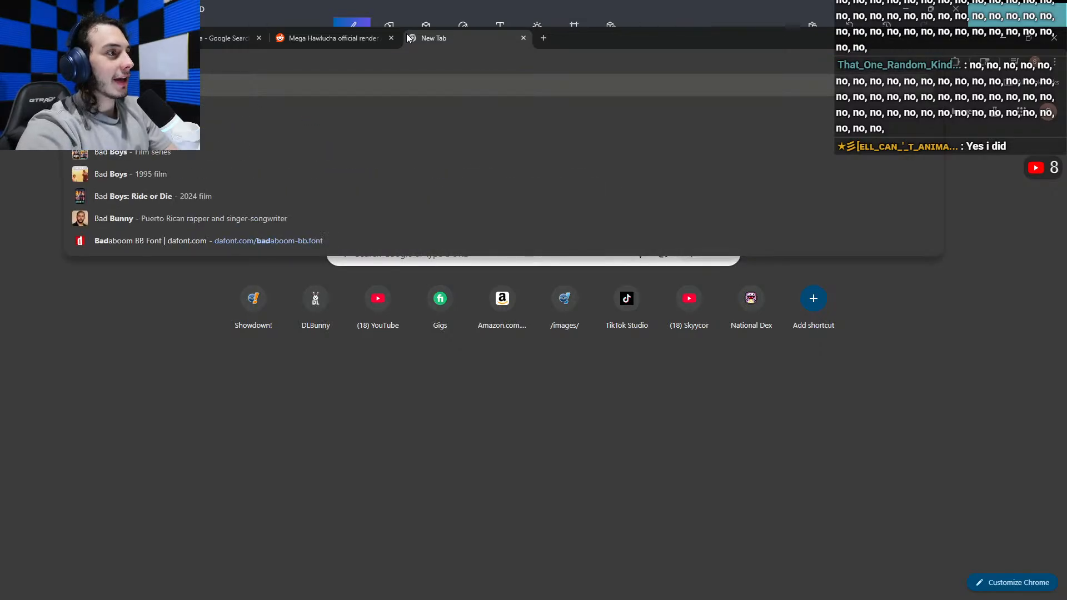
text(her)
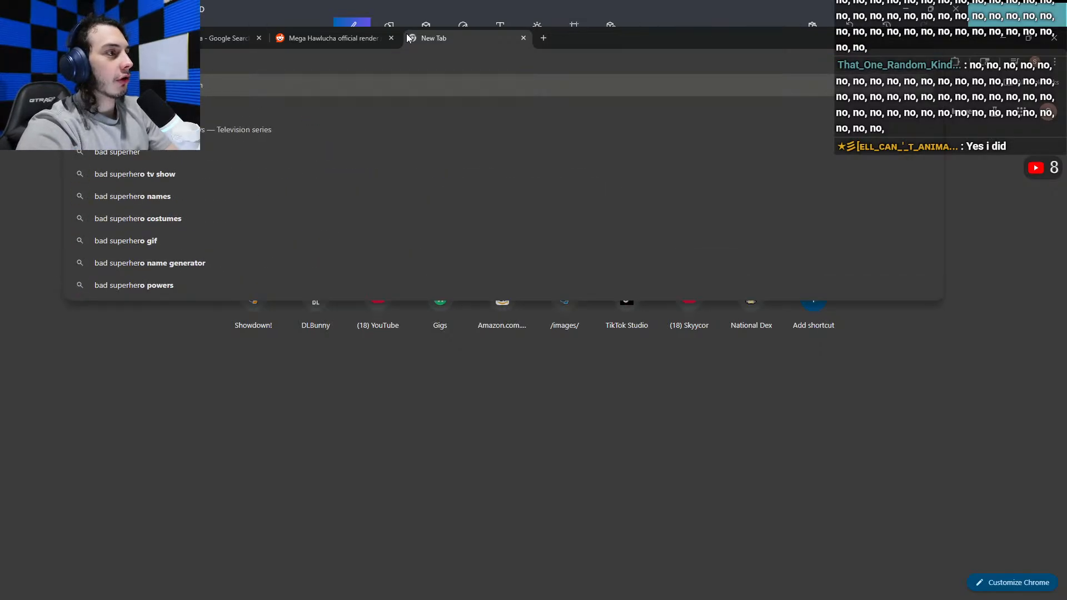
text(o muscle desig)
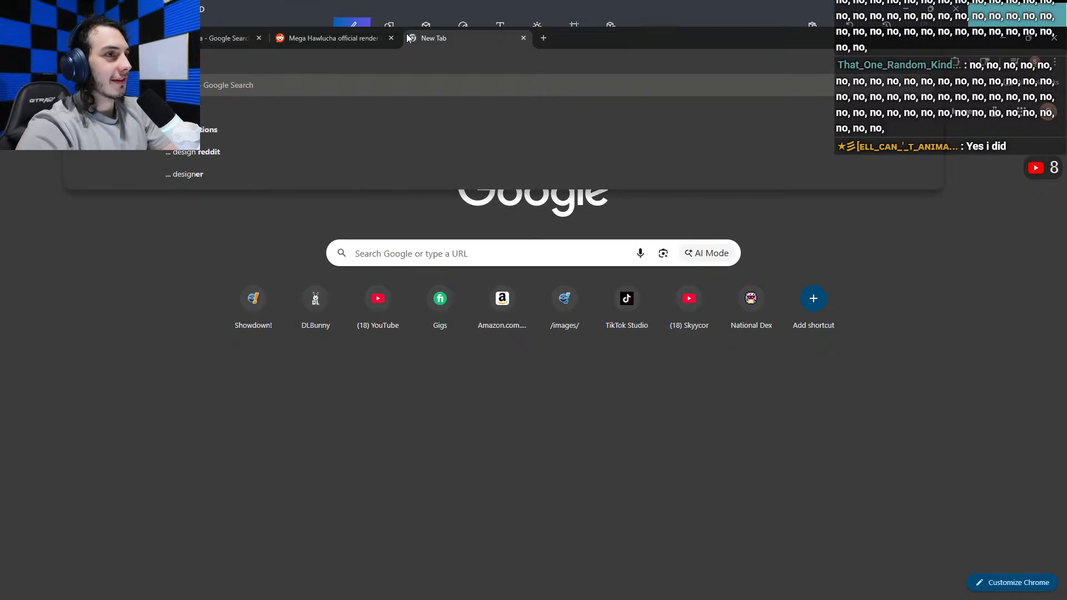
key(Return)
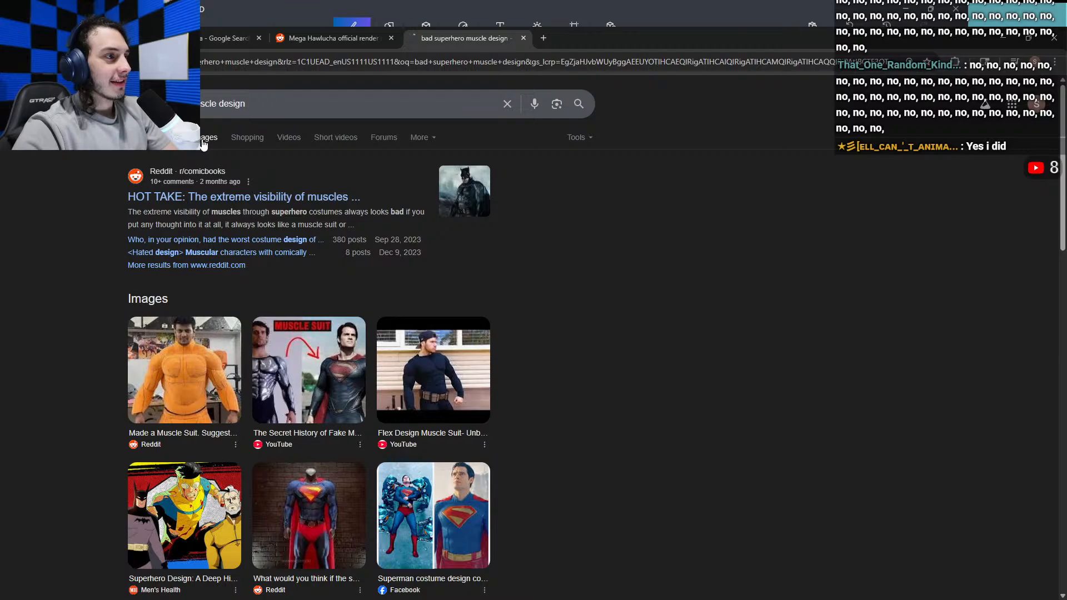
click(204, 142)
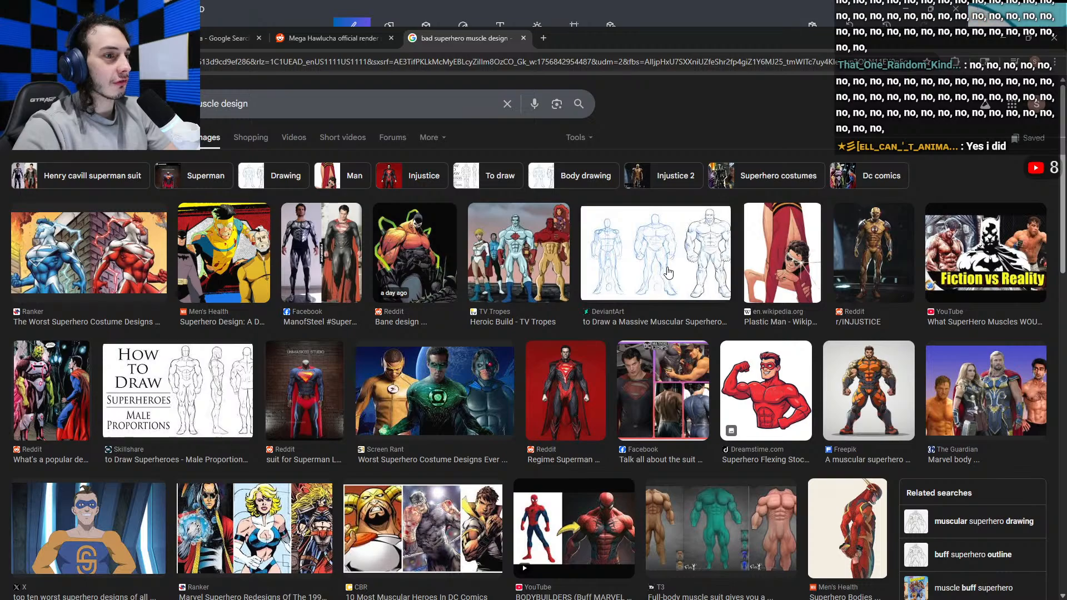
Step: Preview the DeviantArt drawing of a massive muscular superhero, close it, and browse the remaining image results for muscle references
click(680, 271)
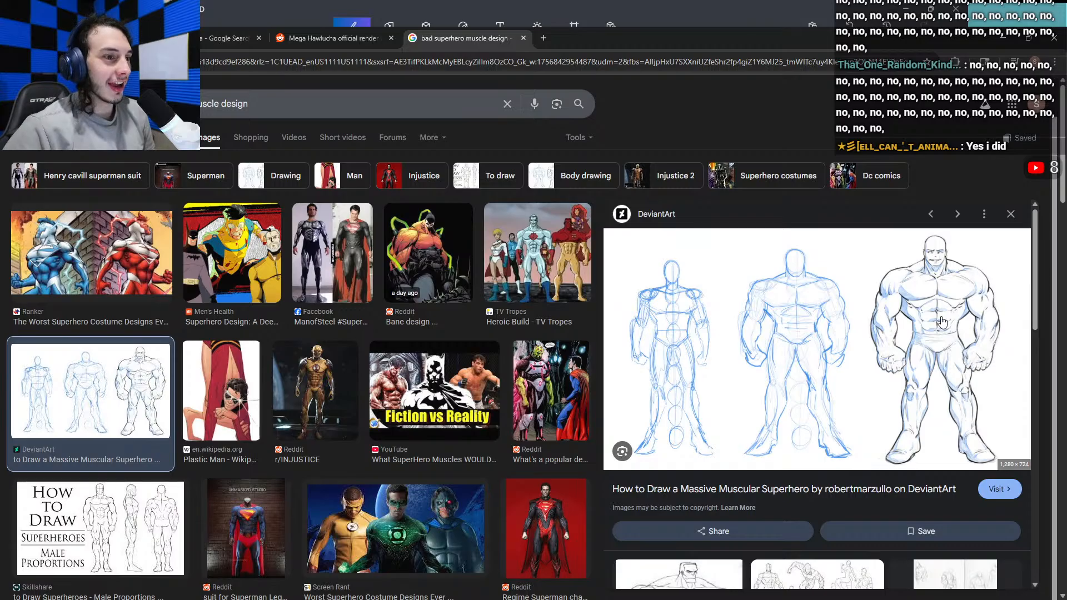
click(1011, 215)
scroll(606, 307, down, 5)
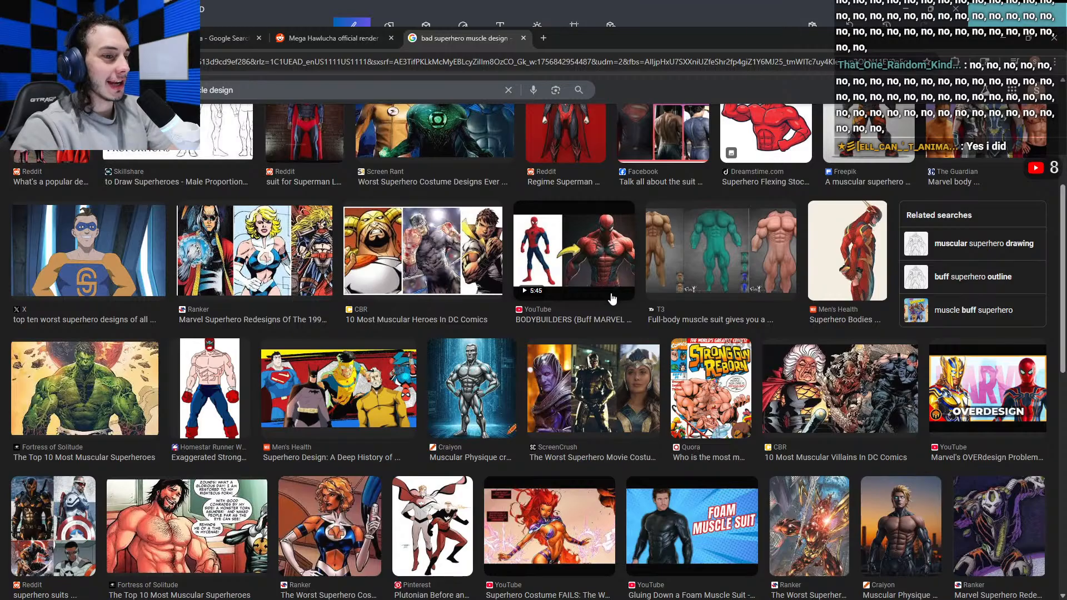
scroll(612, 299, up, 5)
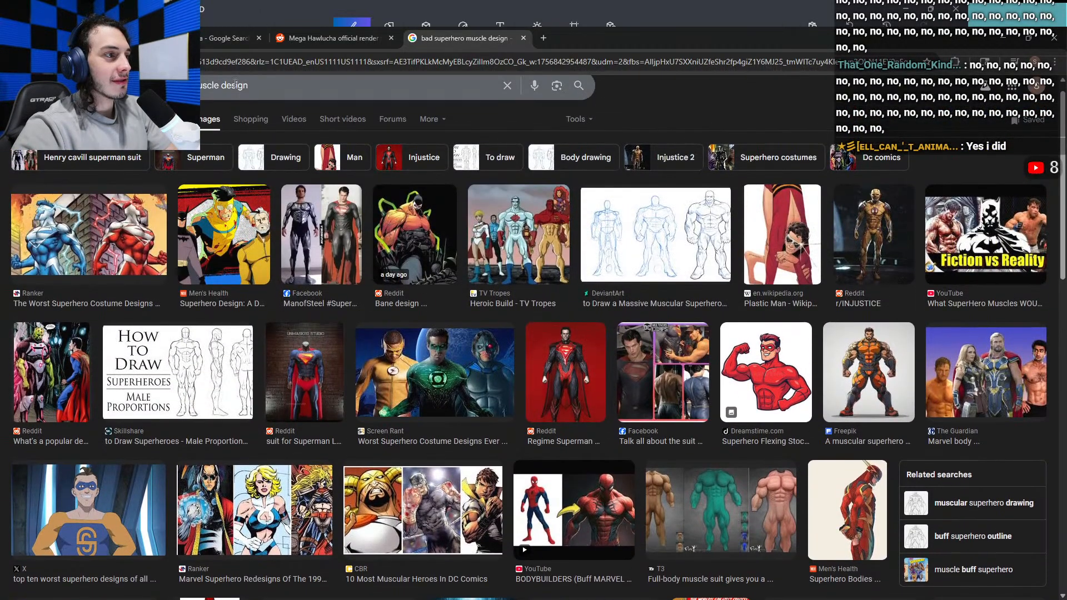
Step: Replace the image search with "meatcanyon sam sulek" to find exaggerated muscle references
text(meat c)
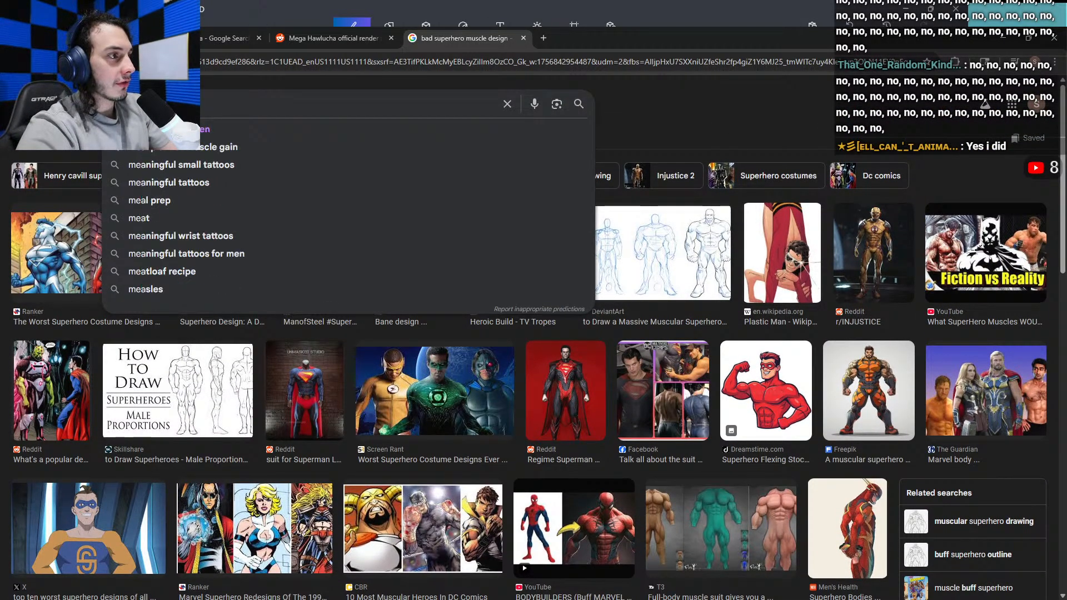
text(anyo)
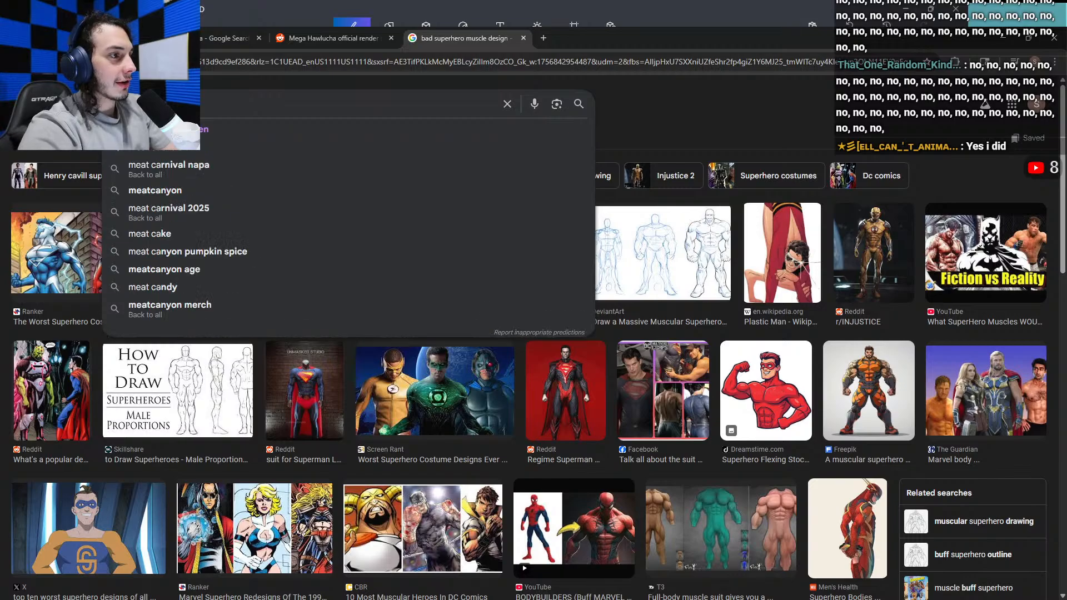
text(n)
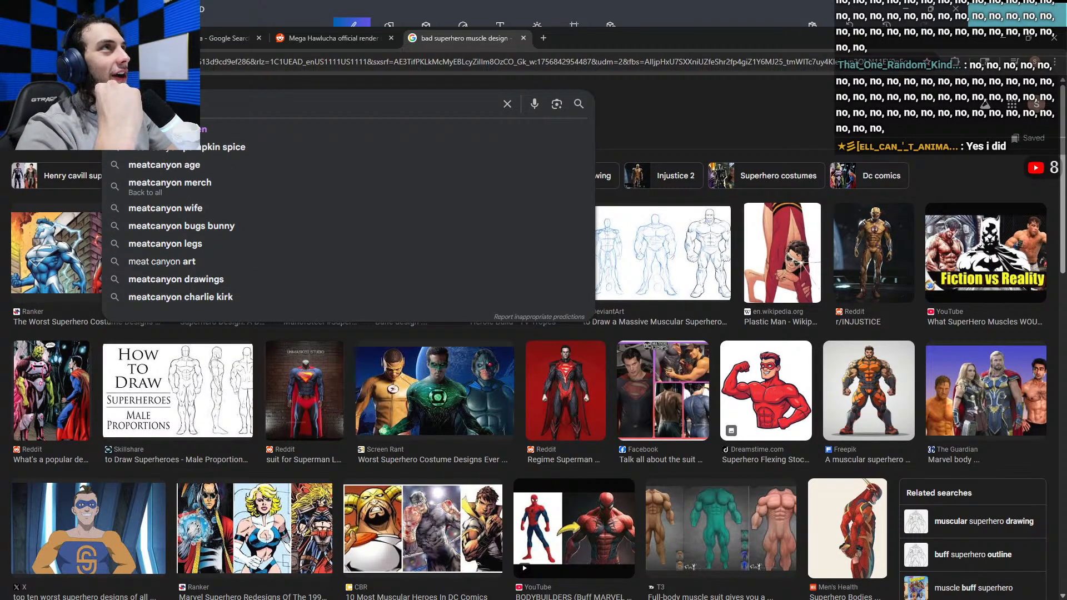
text( sulek)
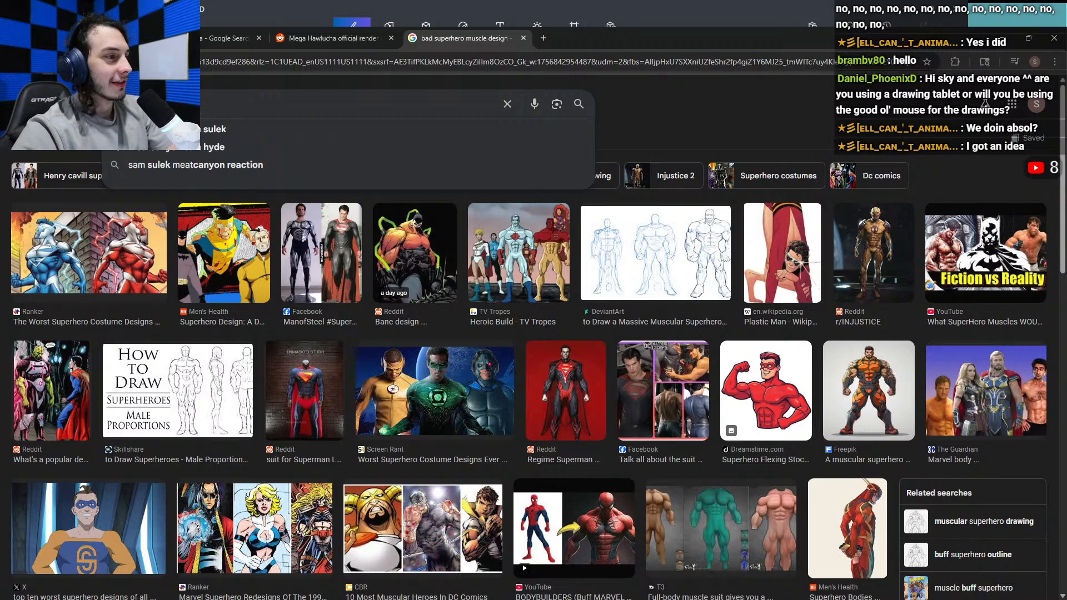
key(Return)
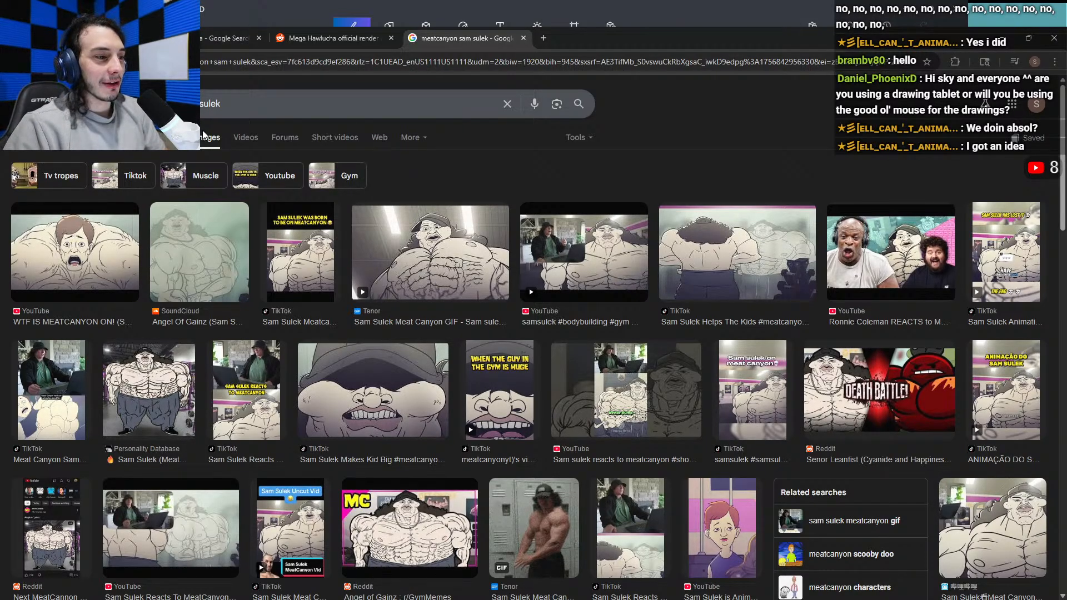
Step: Preview the TikTok back-view image and the Personality Database full-body image of the cartoon bodybuilder, and browse the surrounding results
click(705, 279)
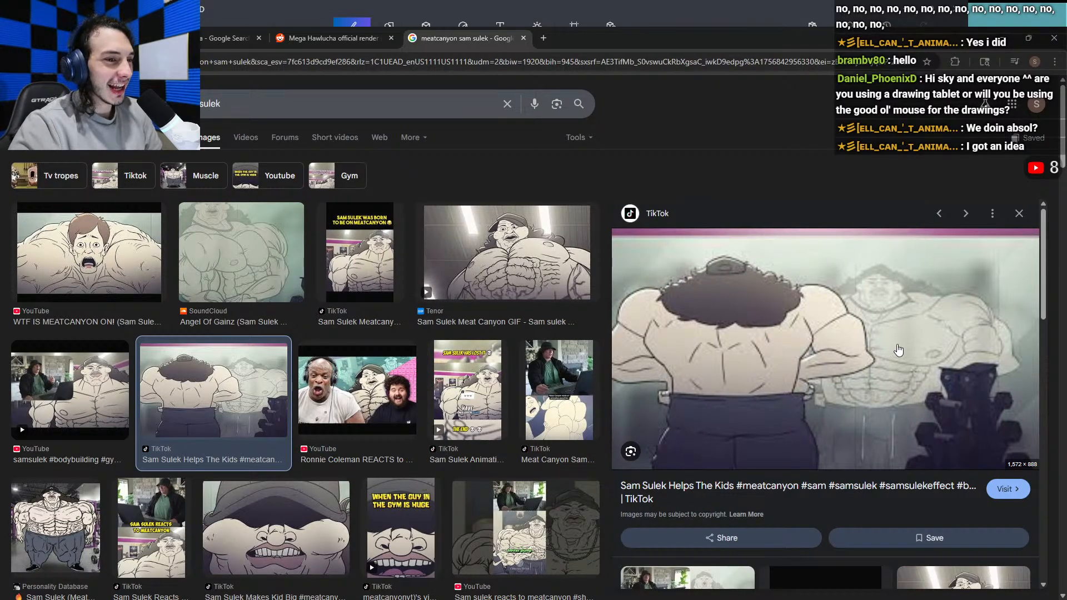
scroll(300, 340, down, 2)
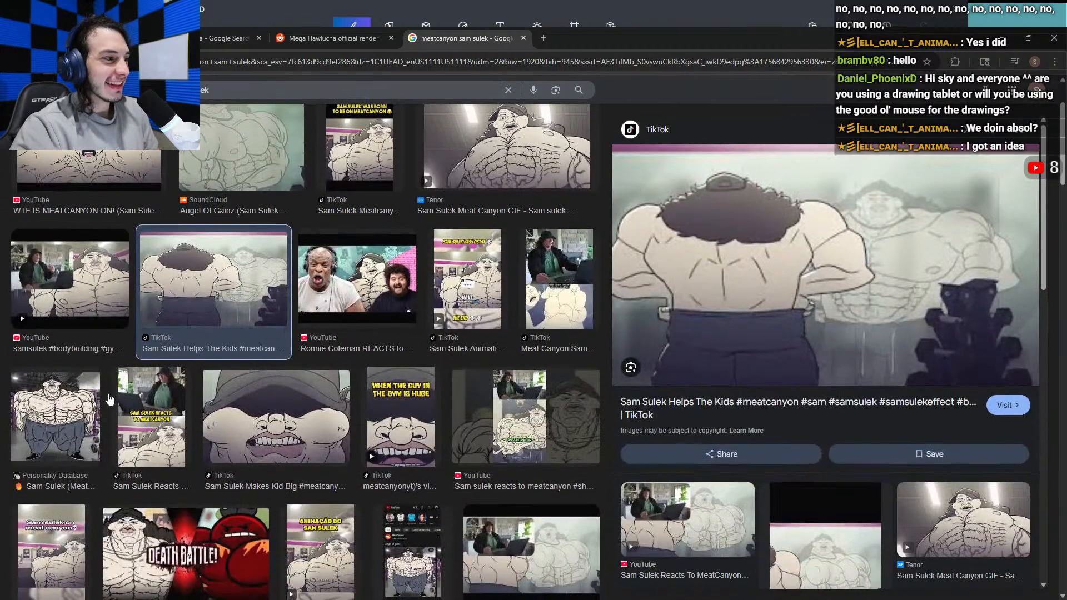
click(56, 424)
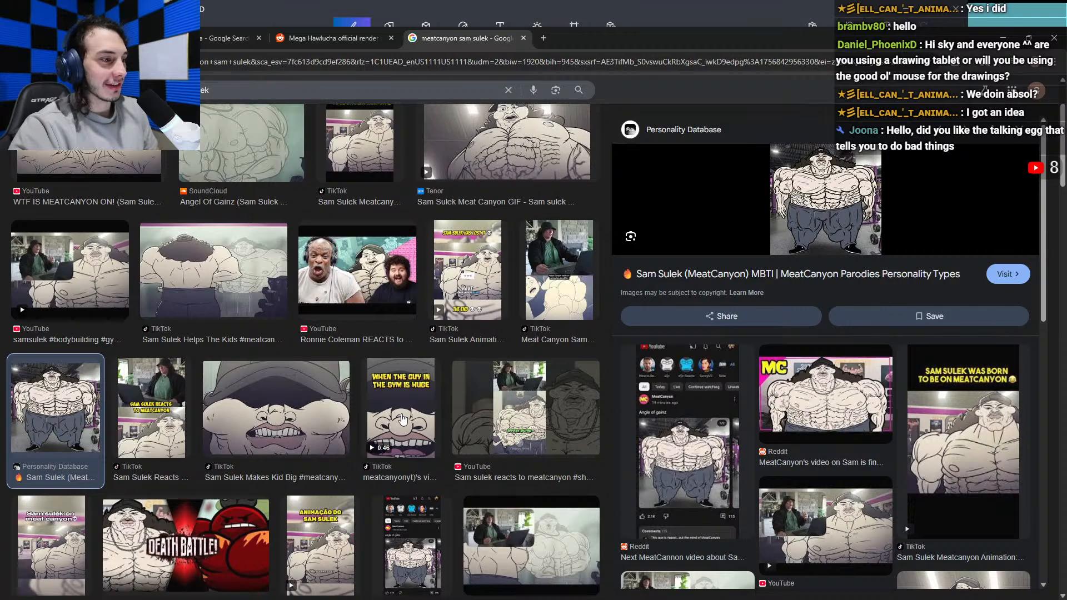
scroll(384, 389, down, 3)
scroll(380, 390, down, 1)
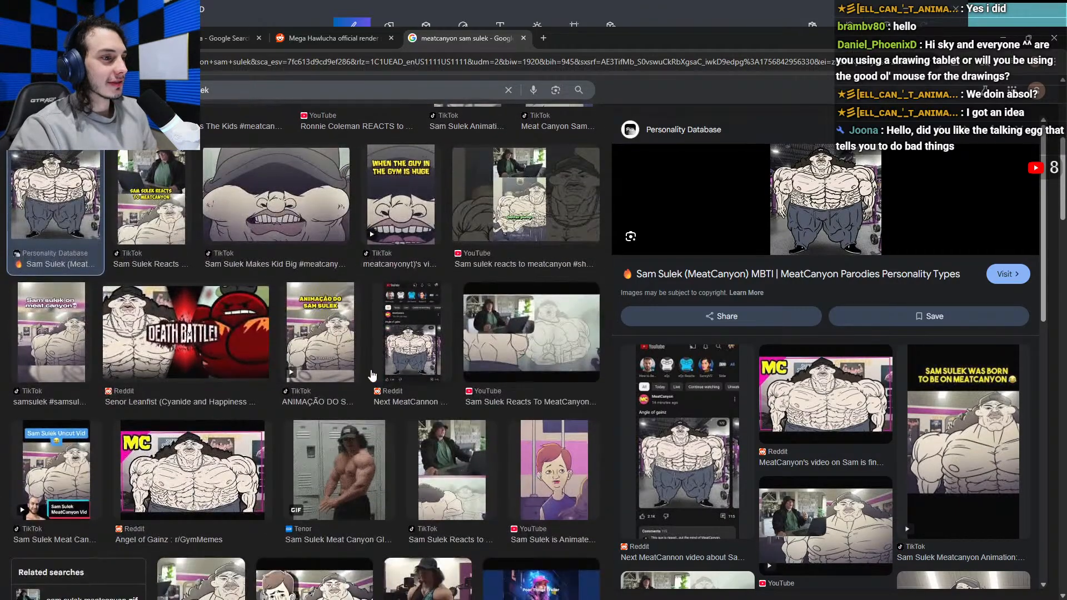
scroll(374, 378, up, 1)
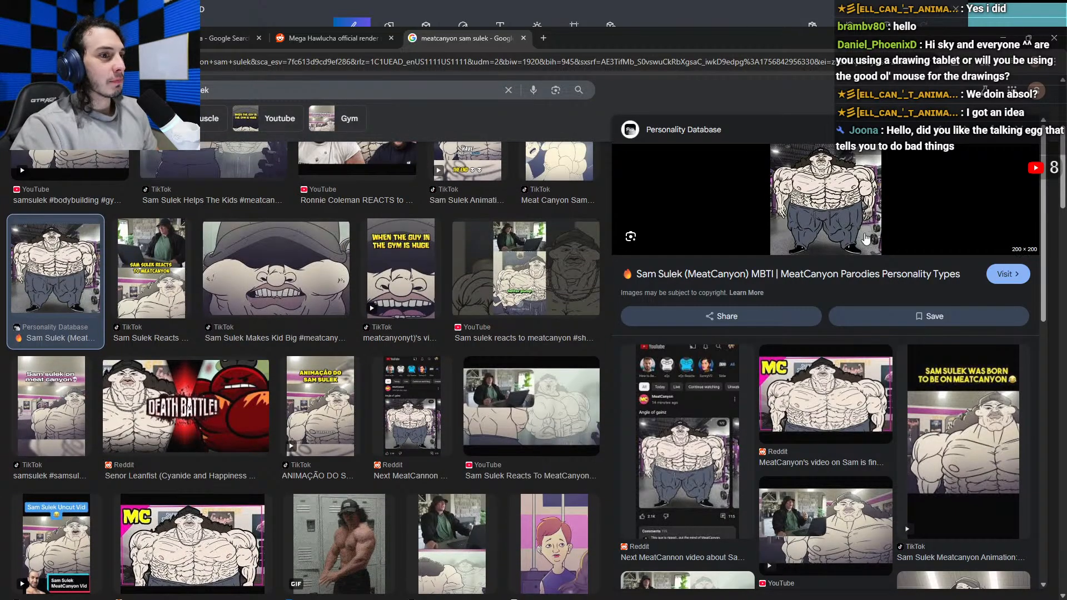
scroll(435, 392, up, 3)
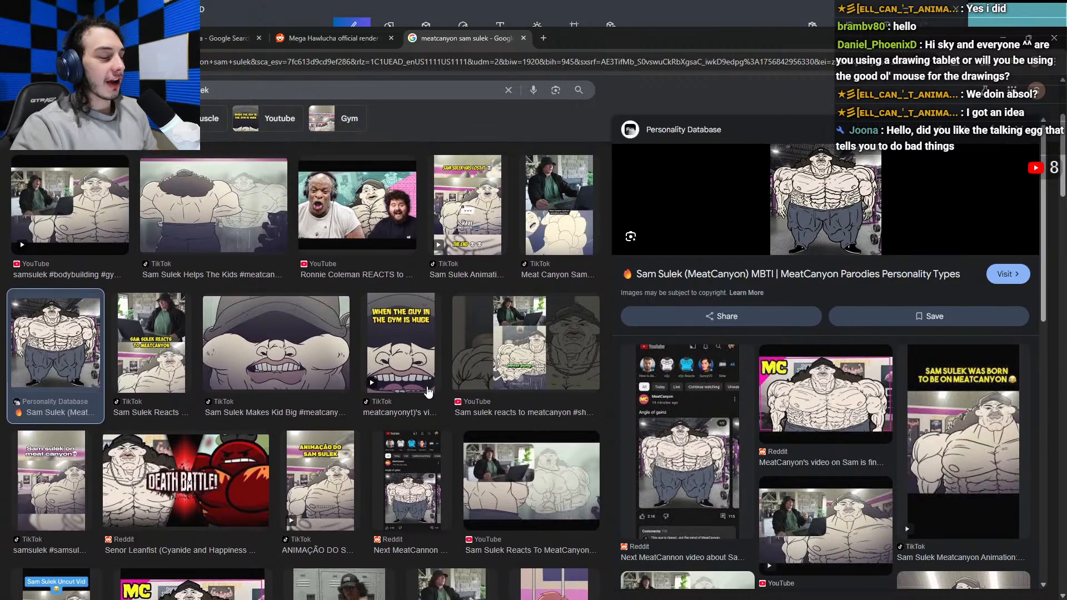
scroll(330, 324, up, 1)
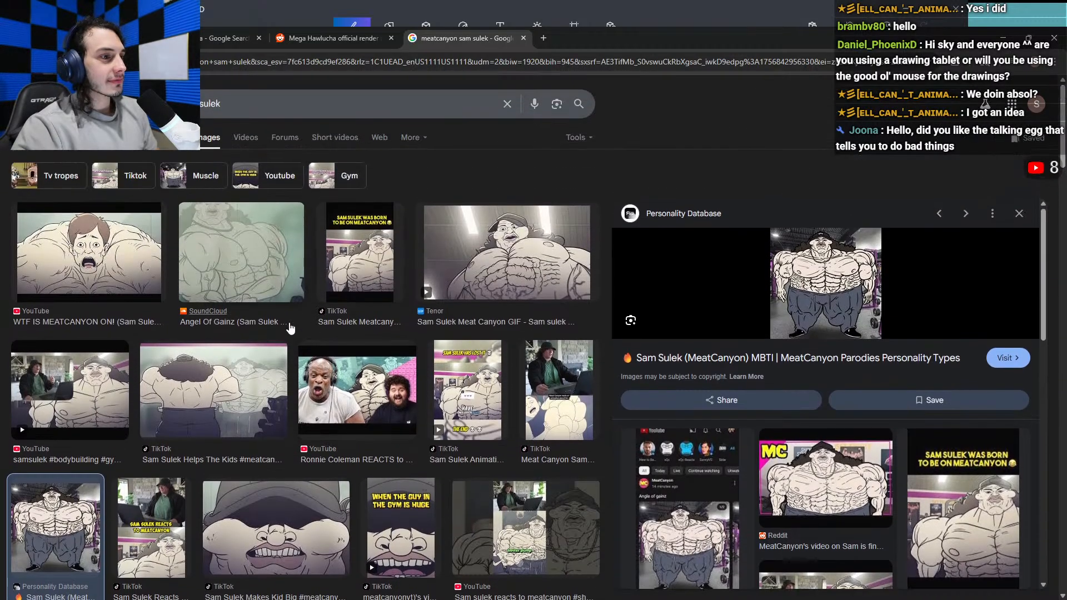
Step: Preview the "WTF IS MEATCANYON ON!" image, browse further muscle references, and preview the YouTube bodybuilding image with the reaction inset
click(82, 251)
scroll(242, 328, down, 4)
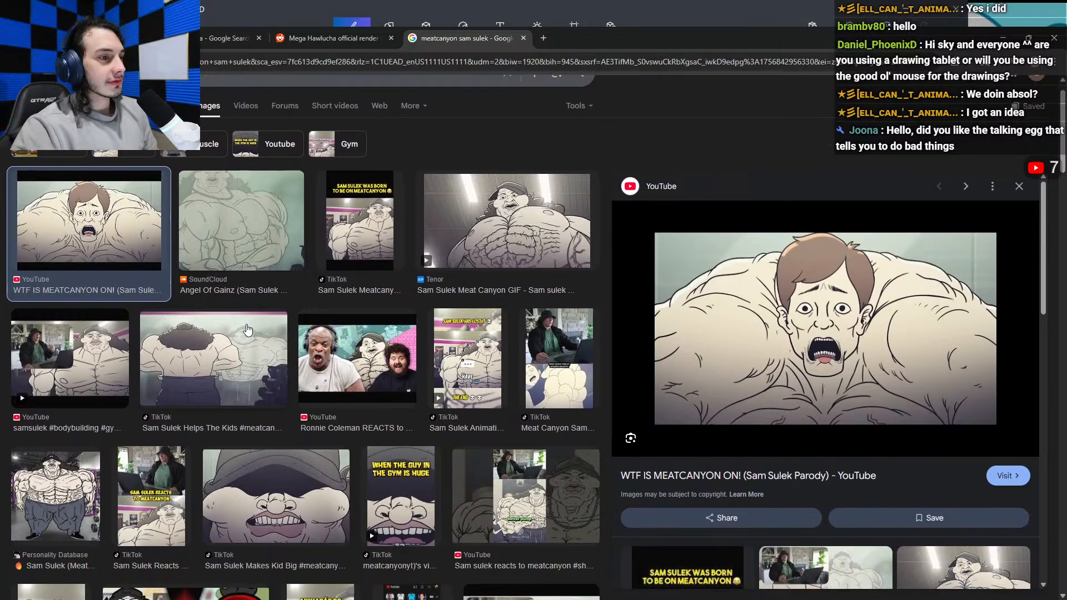
scroll(241, 328, down, 6)
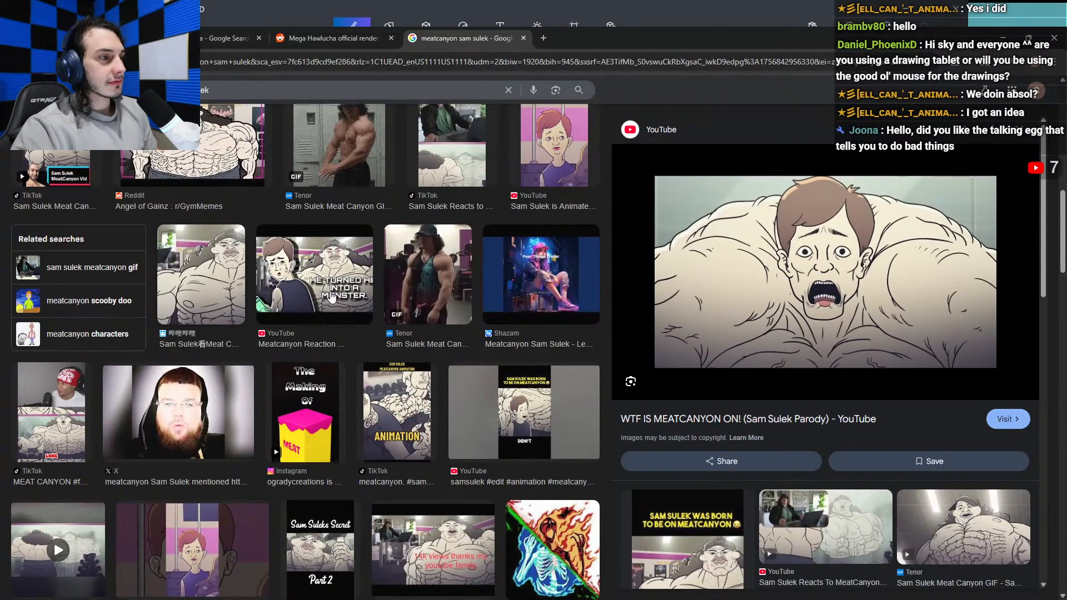
scroll(329, 295, up, 2)
scroll(384, 322, up, 1)
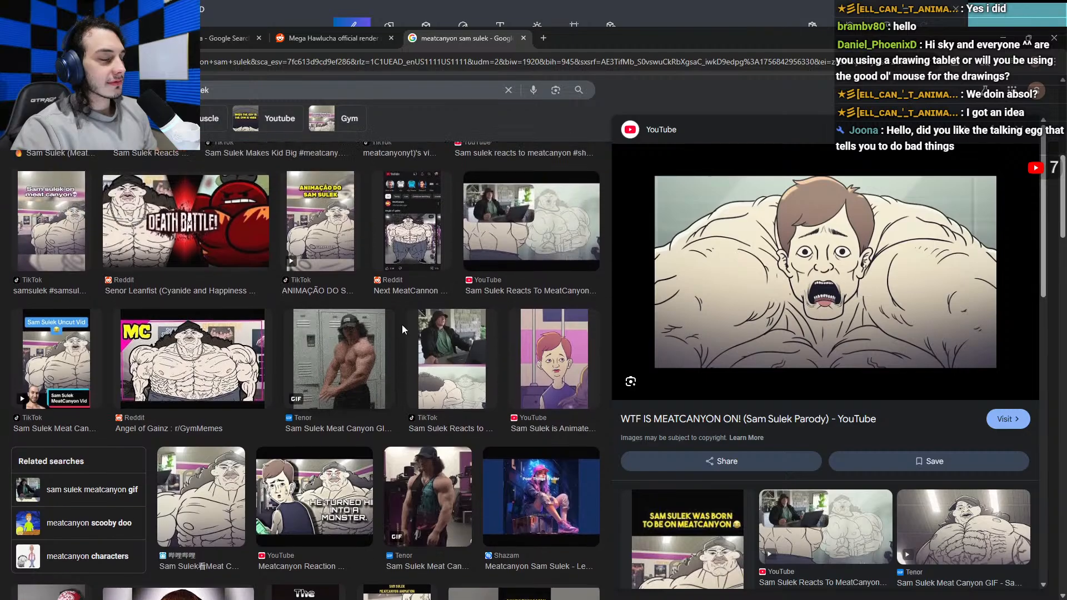
scroll(495, 361, up, 1)
scroll(376, 349, up, 3)
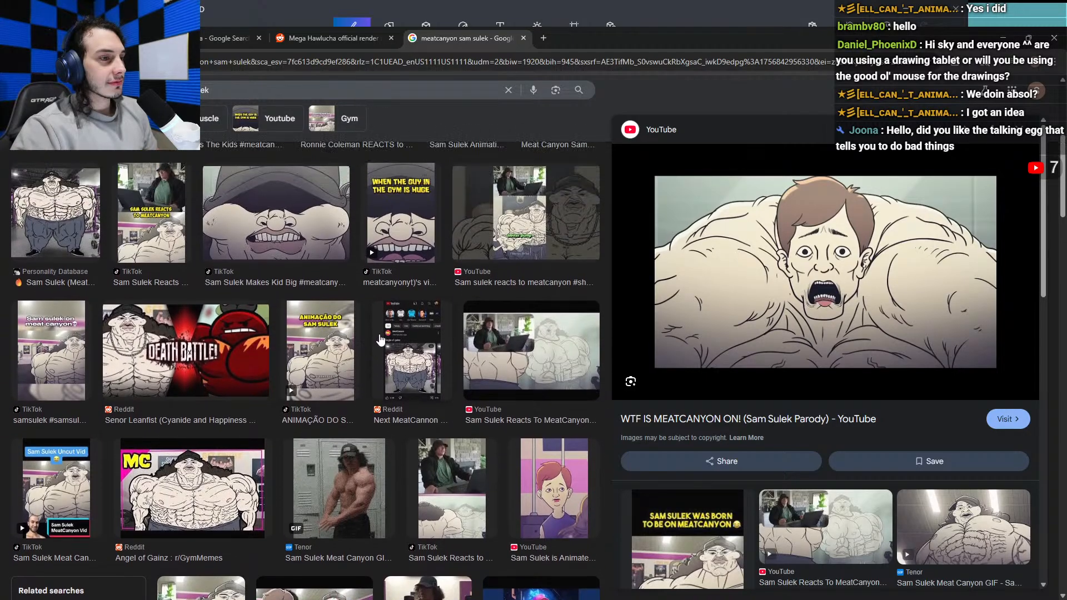
scroll(330, 300, up, 2)
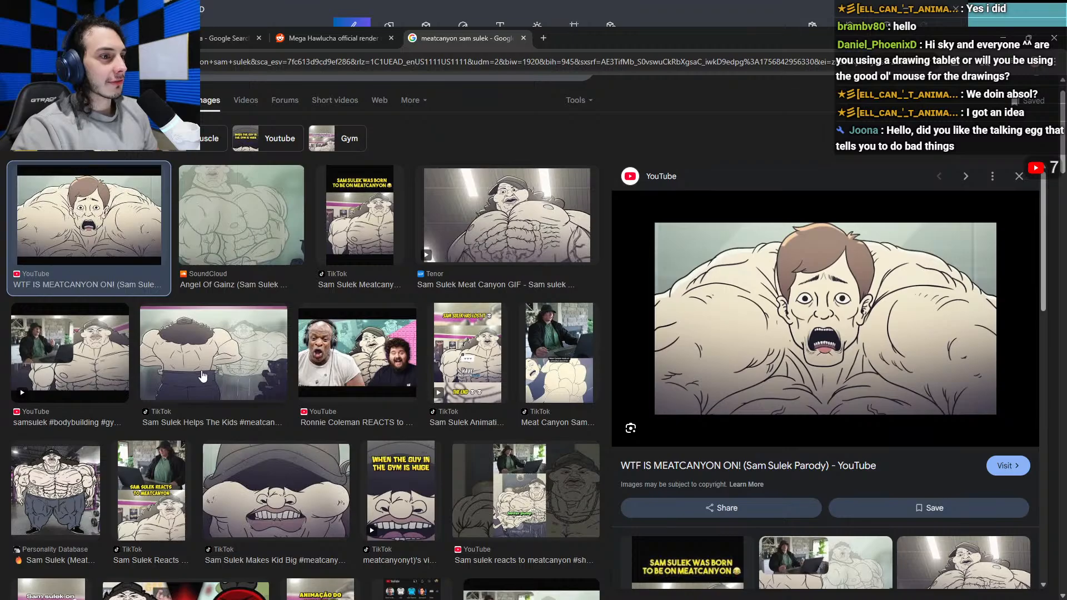
click(109, 366)
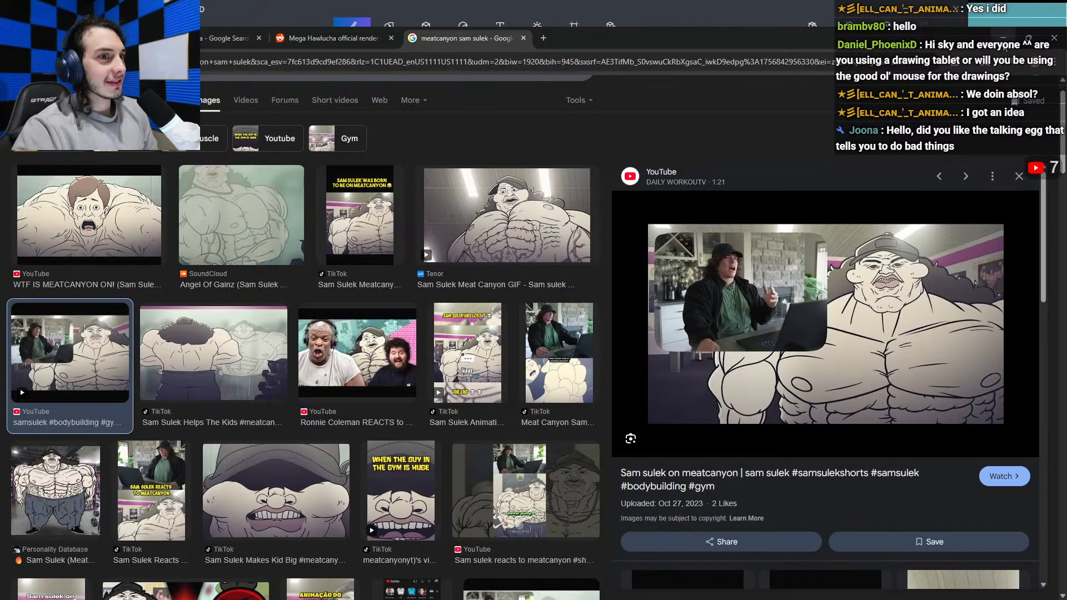
Step: Return to Paint 3D and erase the whole existing torso sketch using the eraser at 42 px thickness
click(1003, 39)
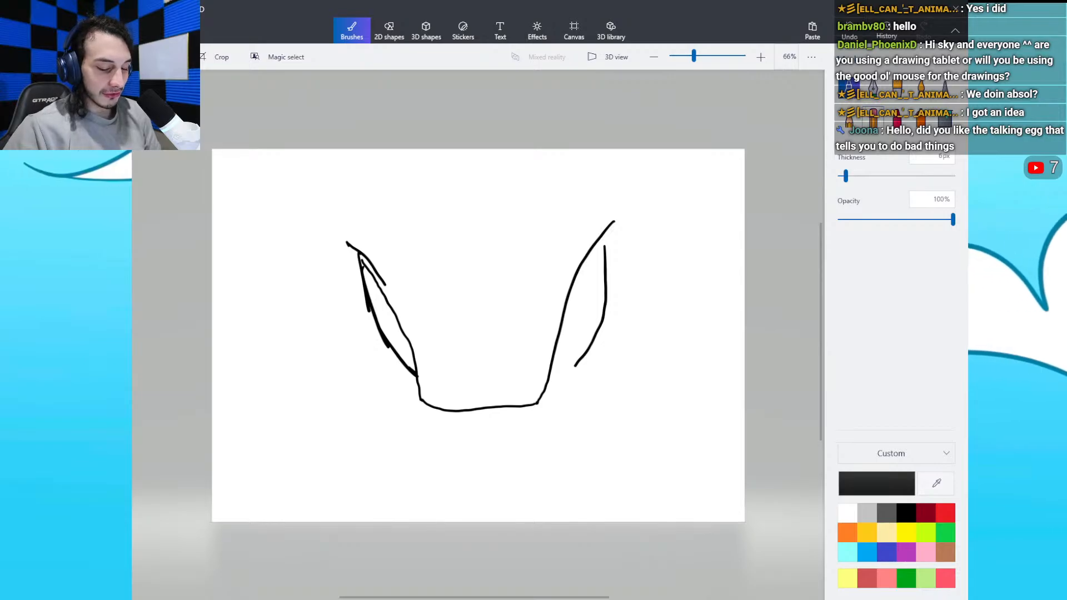
click(873, 118)
mouse_move(580, 361)
mouse_down()
mouse_move(605, 300)
mouse_move(604, 223)
mouse_up()
drag(854, 175, 863, 176)
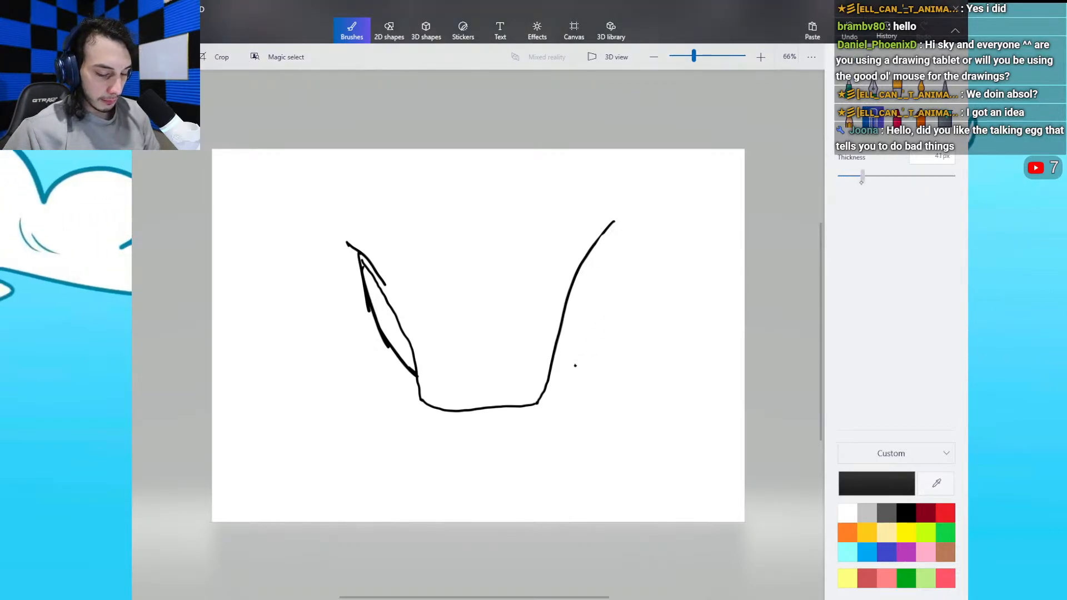
click(575, 366)
mouse_move(381, 337)
mouse_down()
mouse_move(362, 185)
mouse_move(389, 362)
mouse_move(465, 237)
mouse_move(495, 274)
mouse_move(413, 409)
mouse_move(543, 241)
mouse_move(528, 348)
mouse_move(542, 379)
mouse_up()
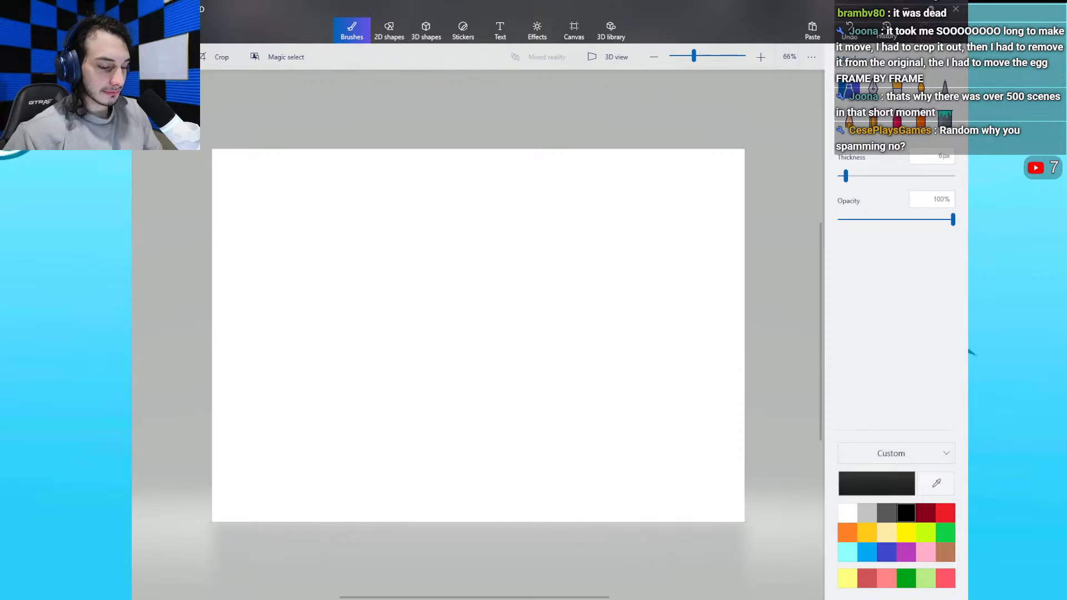
Step: Set the zoom to 75% and draw a rounded shoulder arc and a sloping neckline ending in a short steep stroke with the 6 px black marker
click(761, 57)
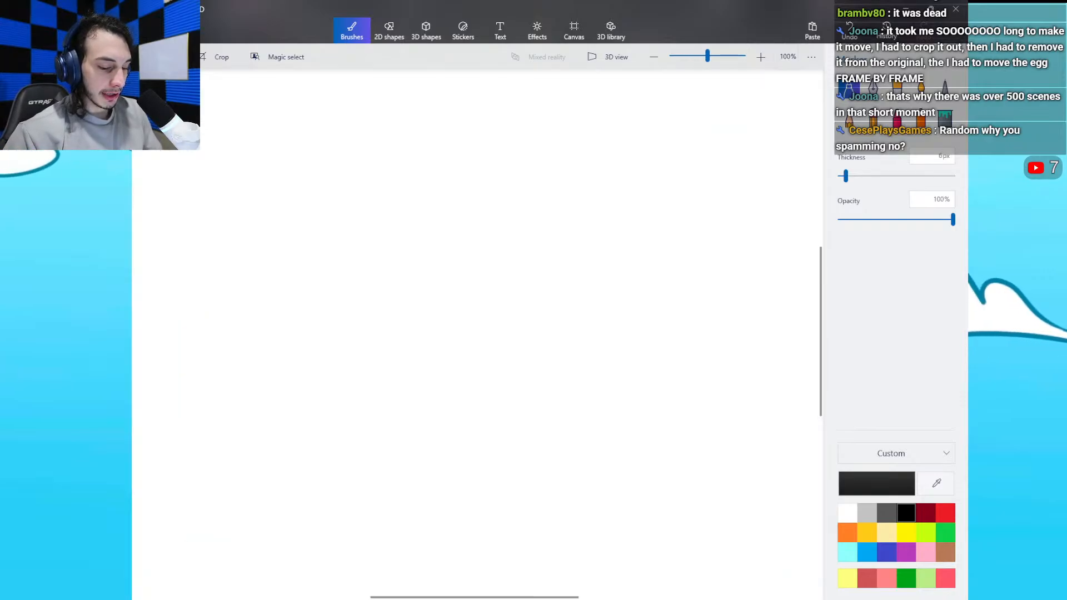
click(654, 57)
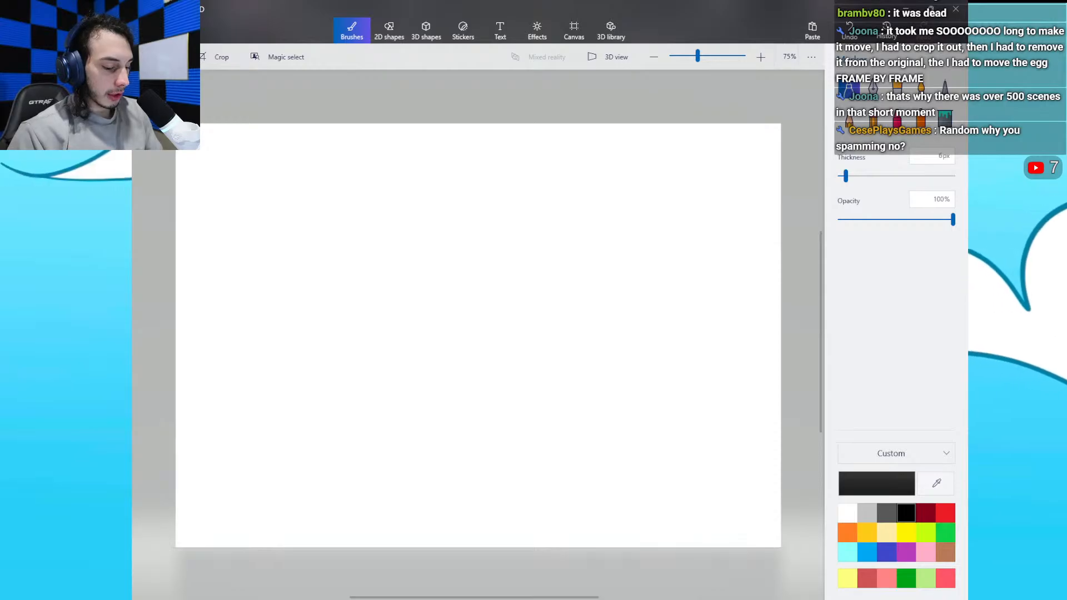
mouse_move(358, 225)
mouse_down()
mouse_move(318, 244)
mouse_move(336, 226)
mouse_move(384, 230)
mouse_up()
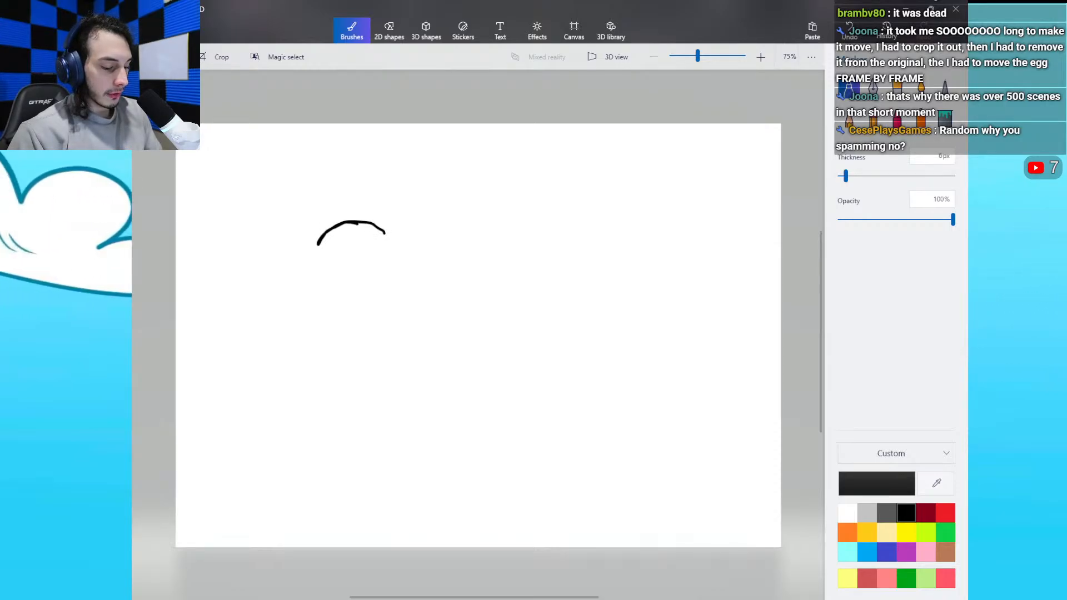
drag(317, 264, 319, 273)
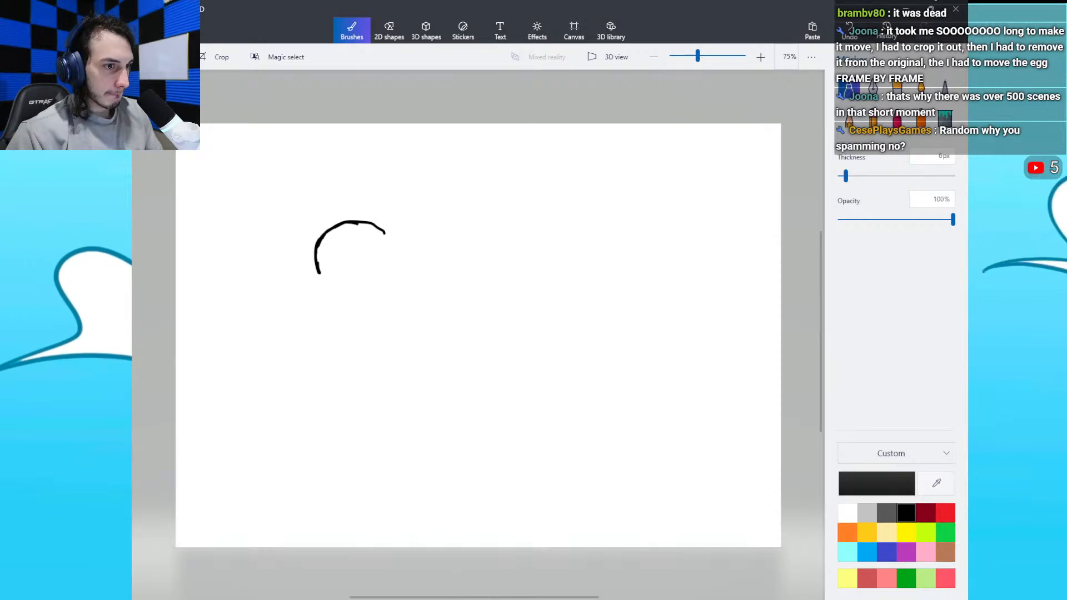
drag(383, 230, 404, 213)
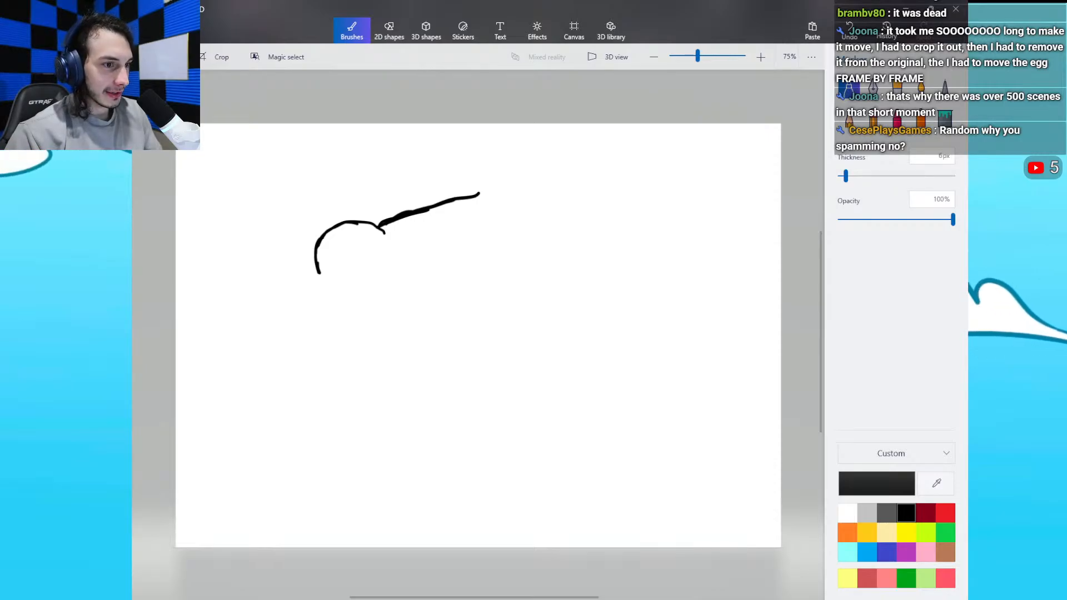
mouse_move(415, 211)
mouse_down()
mouse_move(478, 201)
mouse_move(468, 225)
mouse_move(481, 192)
mouse_move(469, 226)
mouse_move(480, 185)
mouse_move(465, 234)
mouse_up()
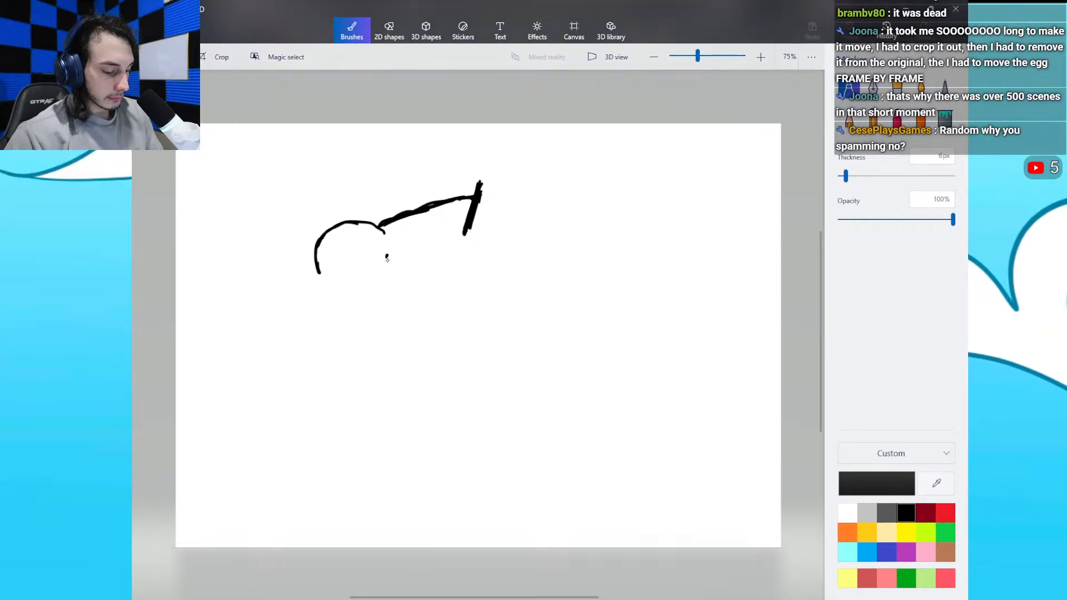
drag(387, 256, 379, 281)
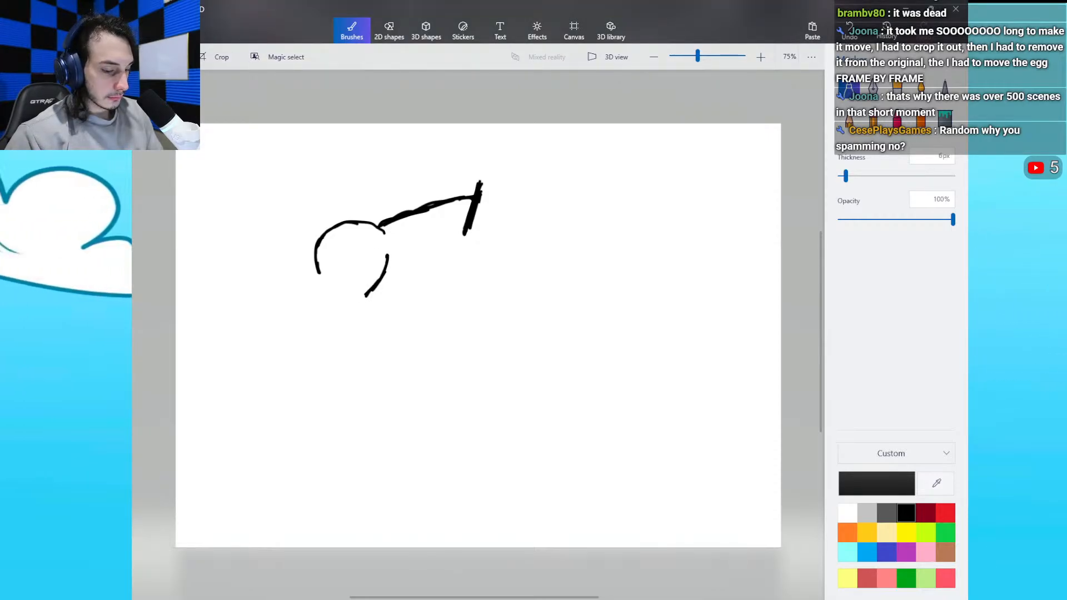
drag(381, 279, 369, 293)
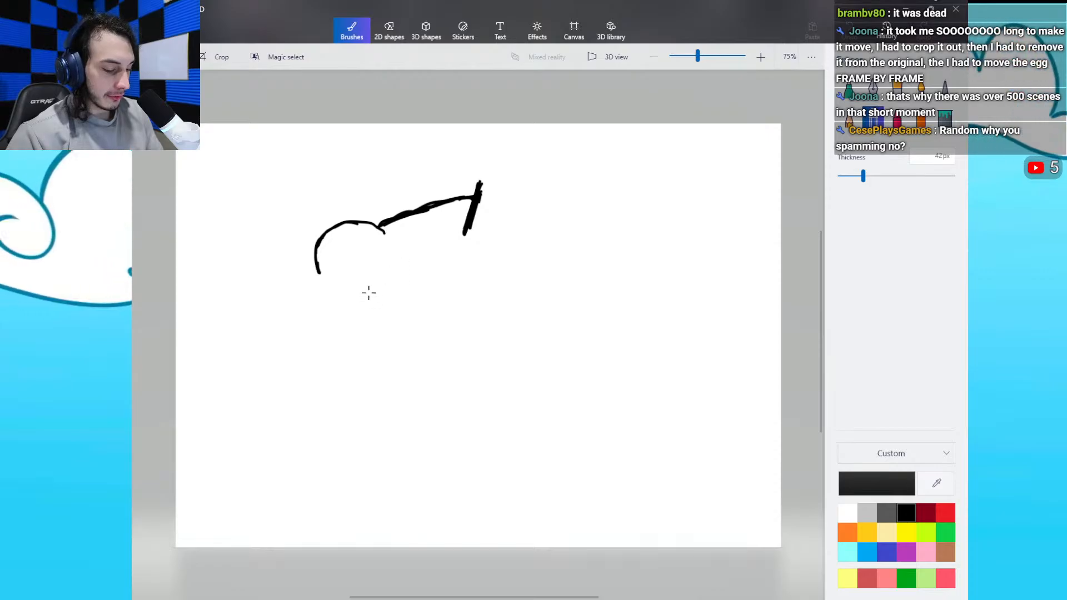
click(848, 90)
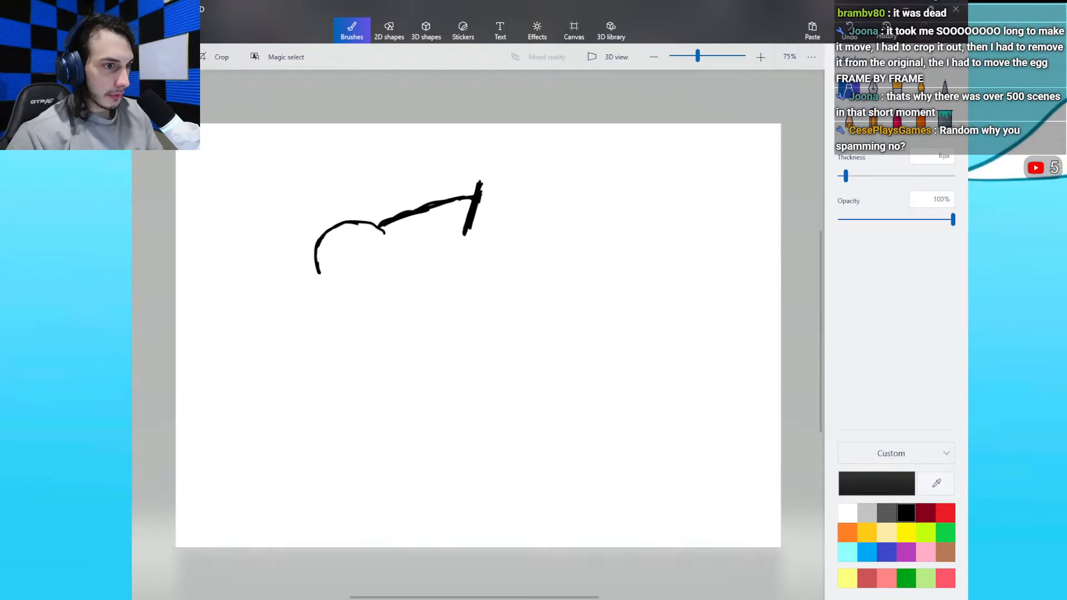
Step: Draw the curved underside of the chest muscle below the neckline and two long torso lines tapering downward from it
mouse_move(409, 316)
mouse_down()
mouse_move(476, 316)
mouse_move(490, 270)
mouse_up()
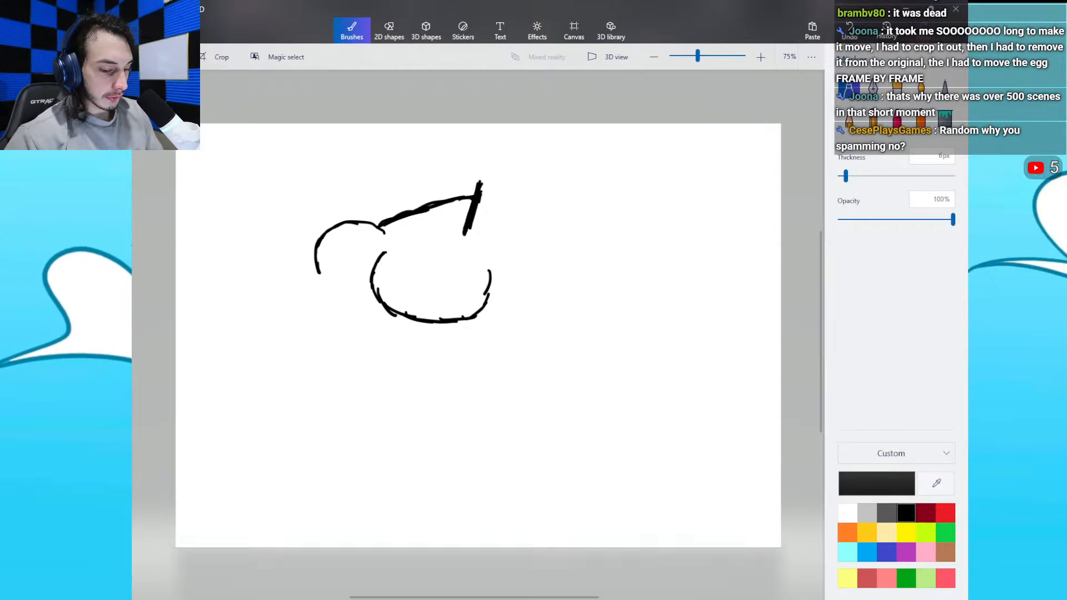
key(ctrl+z)
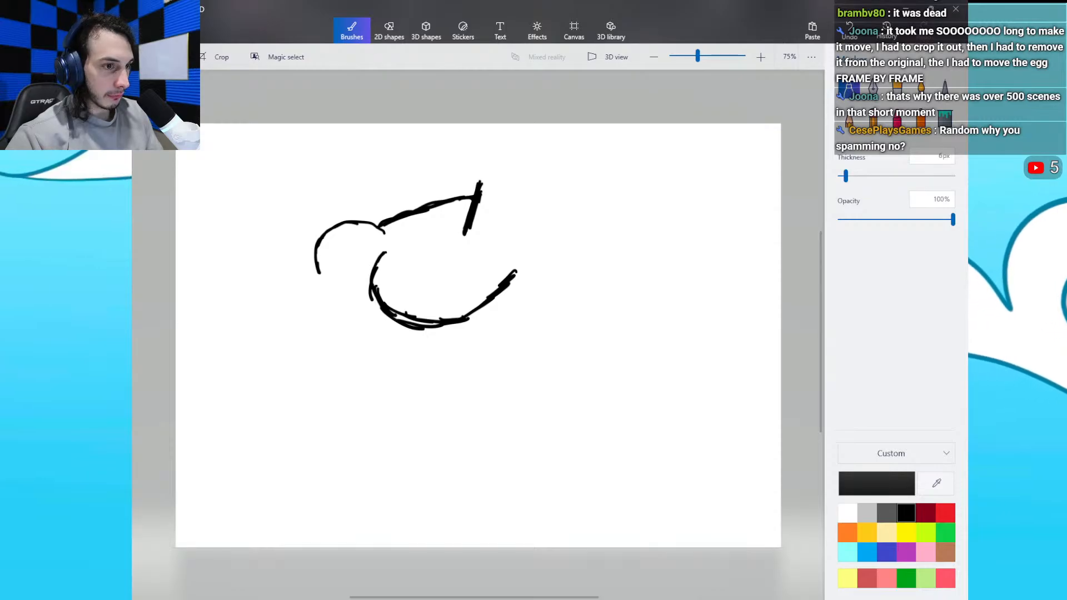
mouse_move(371, 280)
mouse_down()
mouse_move(366, 340)
mouse_move(388, 427)
mouse_move(420, 466)
mouse_up()
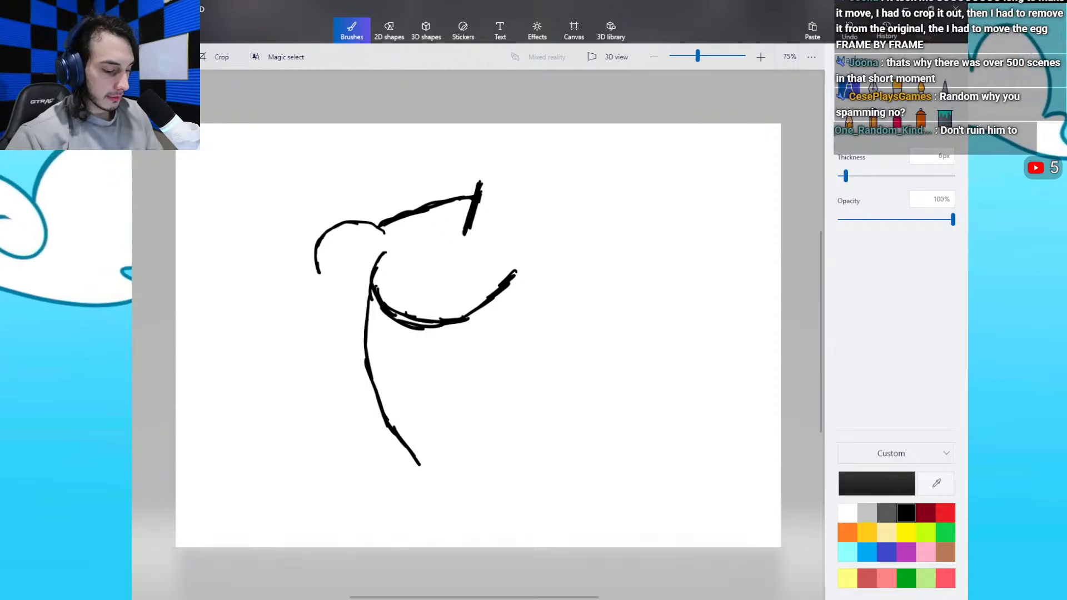
drag(421, 328, 421, 451)
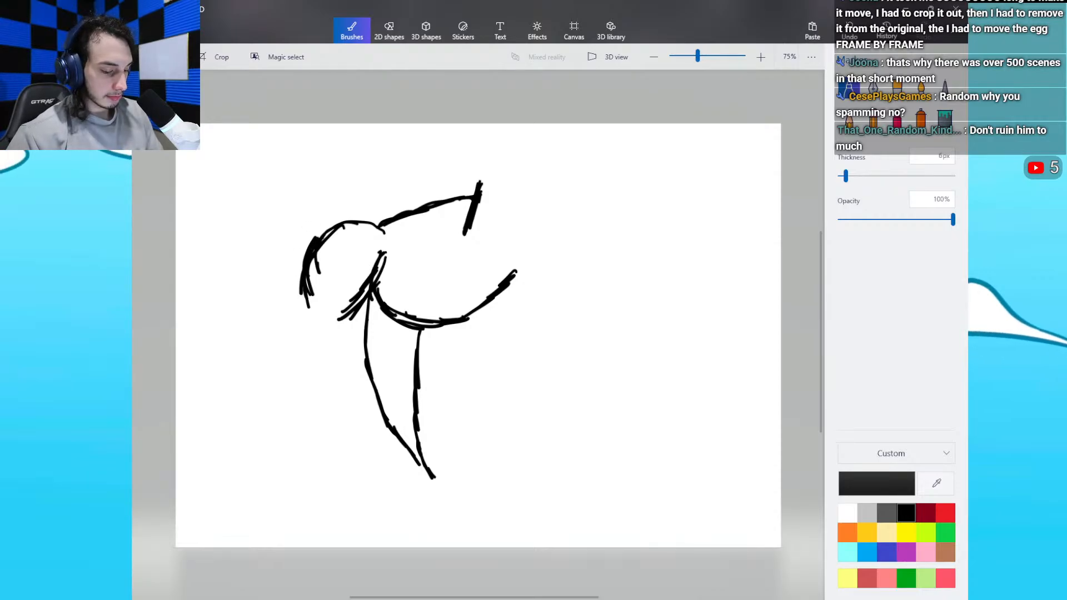
Step: Erase the inner duplicate shoulder lines and the stray line above the armpit with the 42 px eraser, leaving the larger shoulder outline
click(873, 118)
mouse_move(370, 252)
mouse_down()
mouse_move(357, 290)
mouse_move(338, 304)
mouse_up()
drag(332, 242, 319, 297)
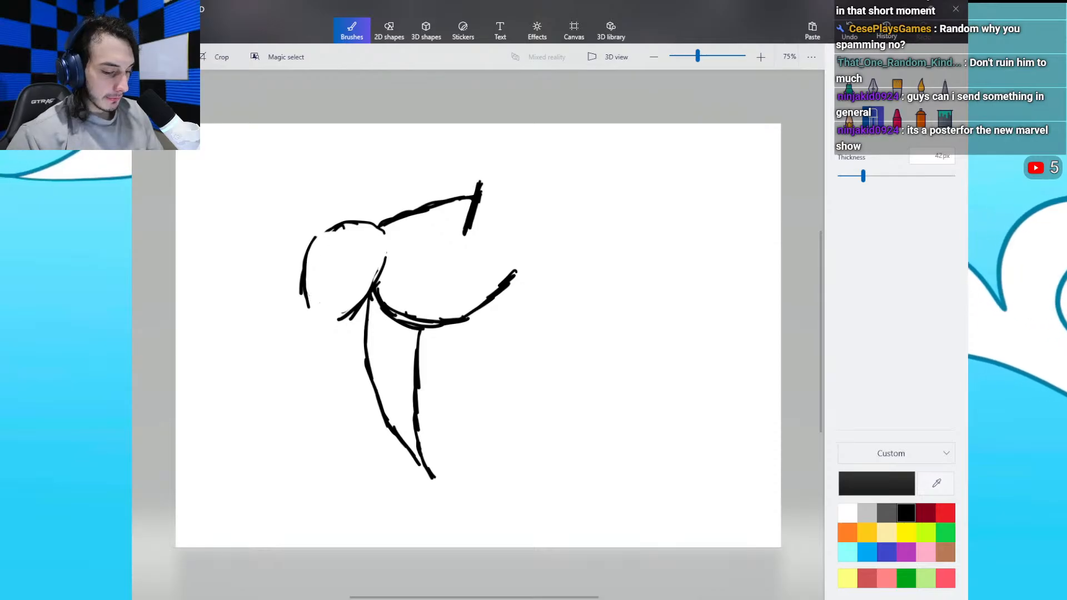
click(849, 86)
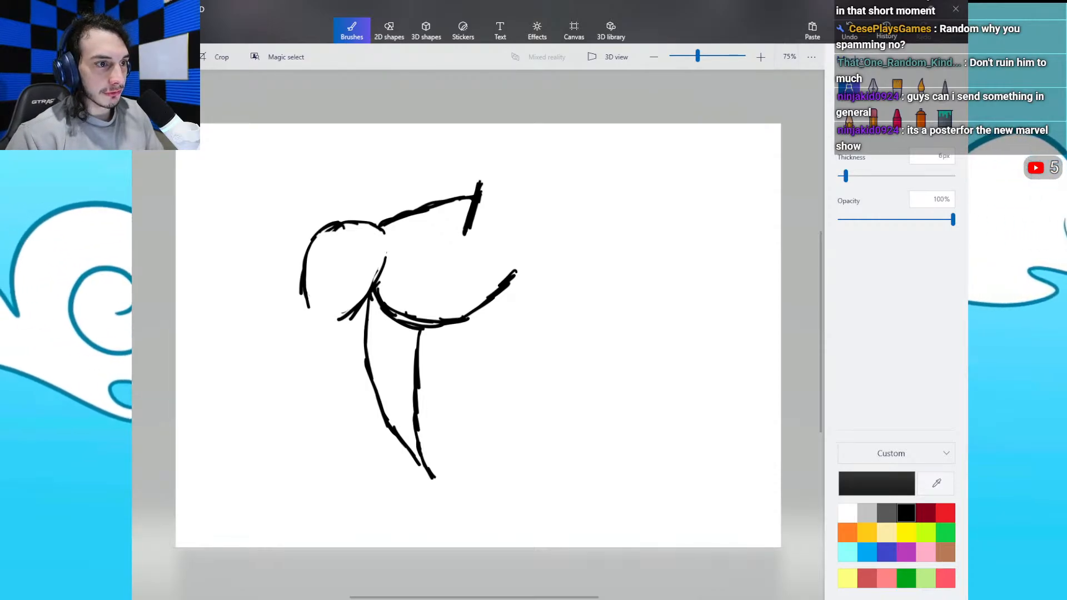
click(873, 118)
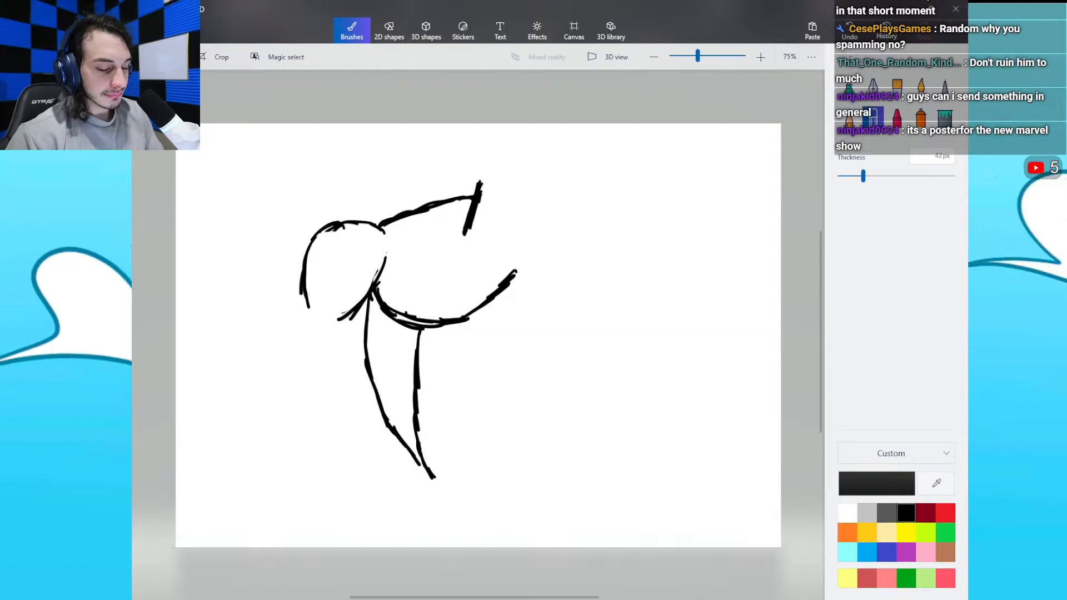
drag(388, 247, 386, 264)
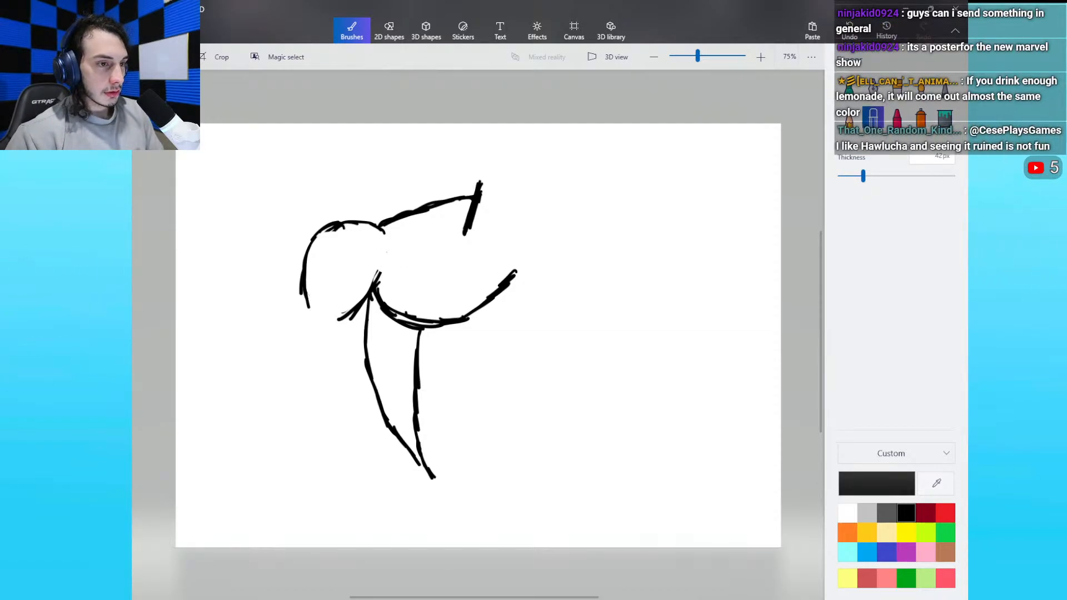
Step: Draw a larger, lower chest curve with the 6 px marker and erase the smaller chest curve inside it
click(849, 87)
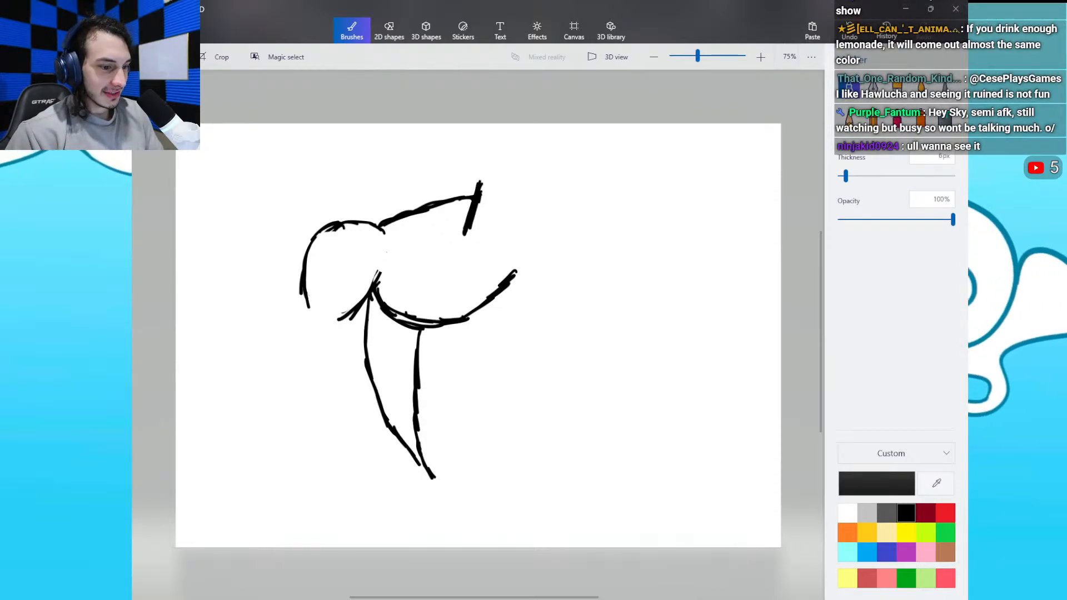
drag(399, 256, 416, 249)
drag(374, 292, 395, 335)
mouse_move(380, 315)
mouse_down()
mouse_move(397, 343)
mouse_move(446, 350)
mouse_move(476, 345)
mouse_up()
mouse_move(446, 351)
mouse_down()
mouse_move(500, 329)
mouse_move(537, 295)
mouse_up()
mouse_move(520, 307)
mouse_down()
mouse_move(496, 330)
mouse_move(535, 283)
mouse_move(464, 352)
mouse_up()
click(874, 118)
mouse_move(397, 314)
mouse_down()
mouse_move(419, 328)
mouse_move(499, 272)
mouse_move(442, 272)
mouse_move(443, 290)
mouse_up()
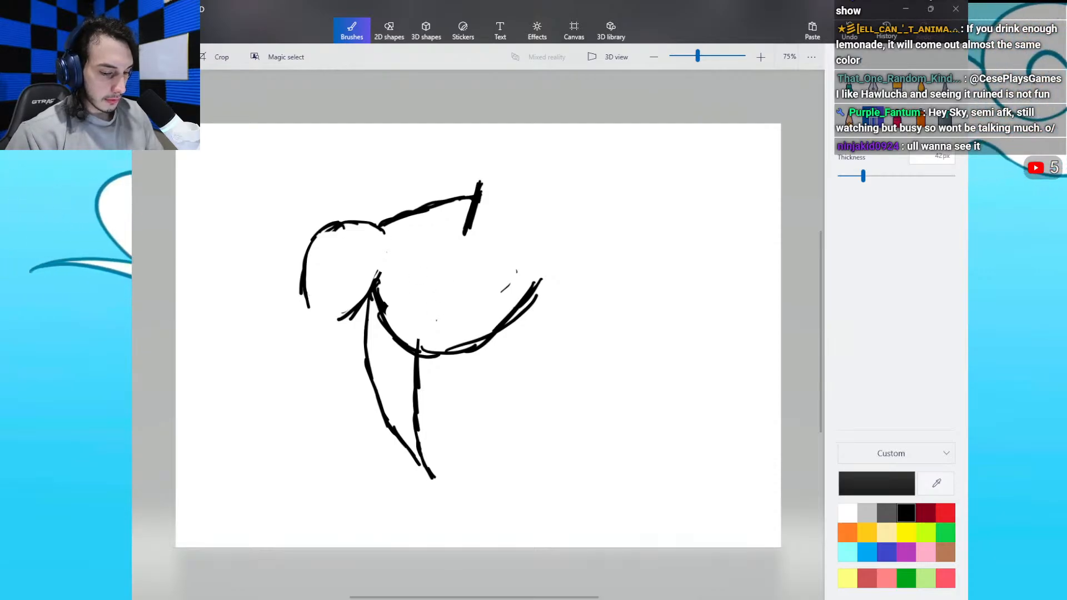
Step: Draw the torso's vertical centre line with the 6 px black marker, then sketch an upper chest arc and erase it with the 42 px eraser
click(849, 87)
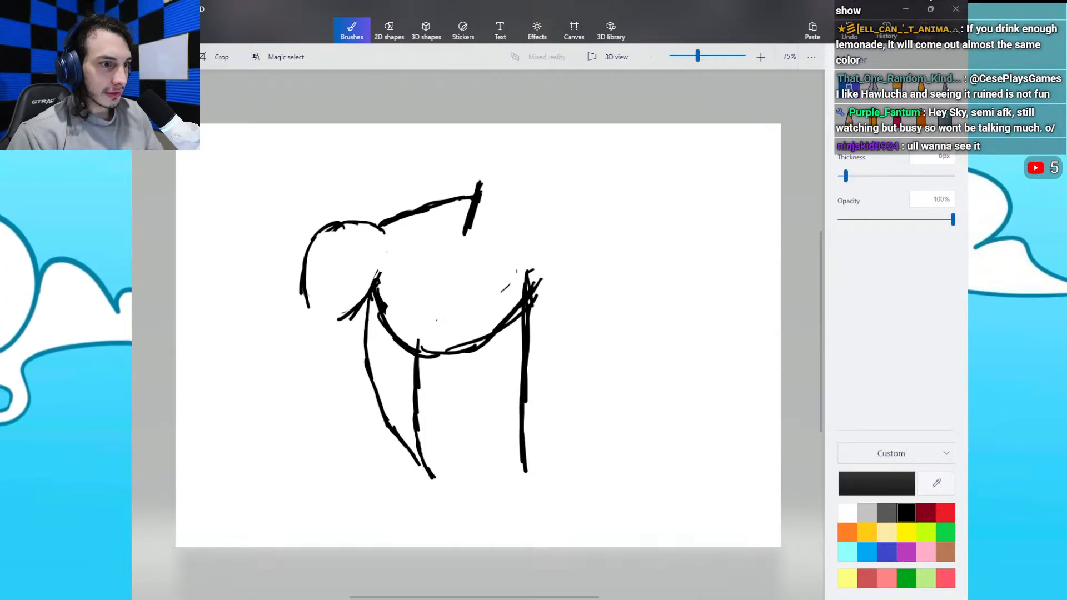
mouse_move(400, 266)
mouse_down()
mouse_move(467, 251)
mouse_move(494, 262)
mouse_move(477, 255)
mouse_up()
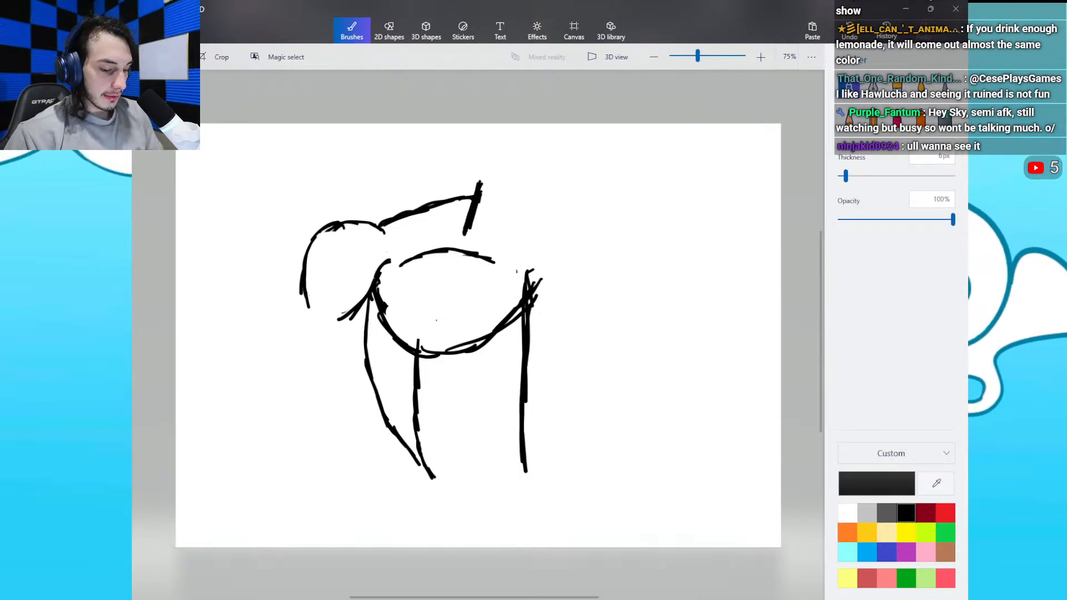
click(873, 118)
mouse_move(411, 261)
mouse_down()
mouse_move(434, 252)
mouse_move(472, 269)
mouse_move(496, 259)
mouse_up()
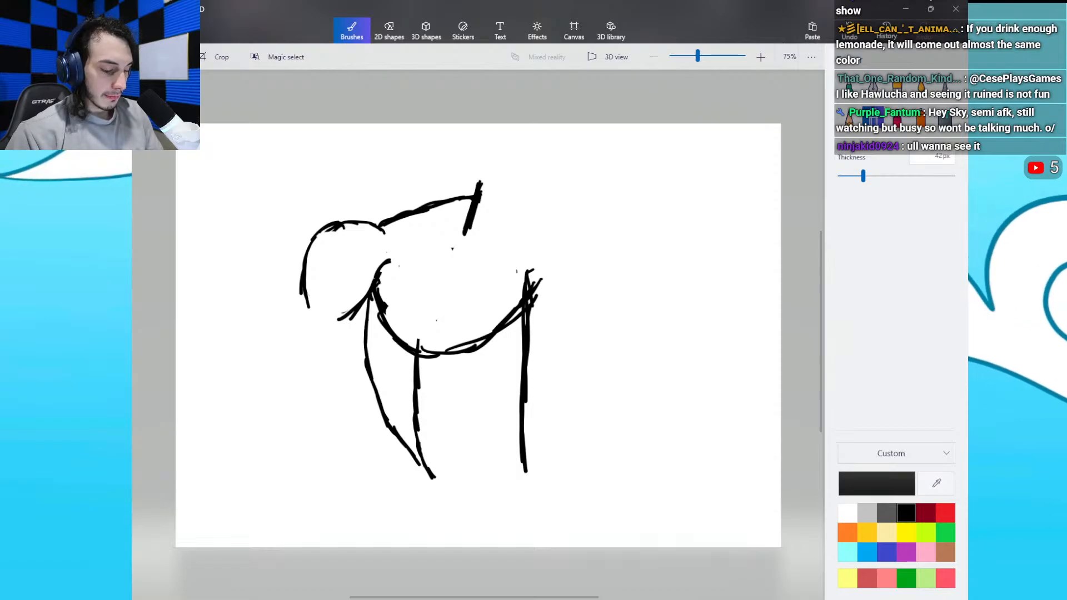
Step: Erase the straight outer torso line below the armpit and redraw it as a fuller curve with the 6 px marker
mouse_move(376, 388)
mouse_down()
mouse_move(365, 328)
mouse_move(391, 426)
mouse_up()
click(850, 87)
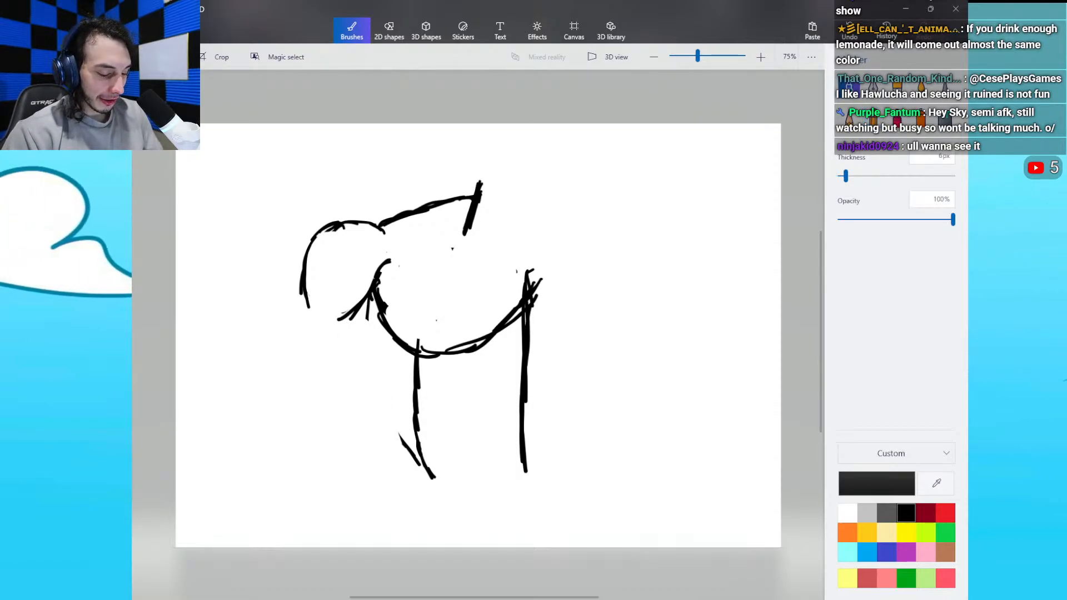
mouse_move(365, 337)
mouse_down()
mouse_move(384, 440)
mouse_move(417, 469)
mouse_up()
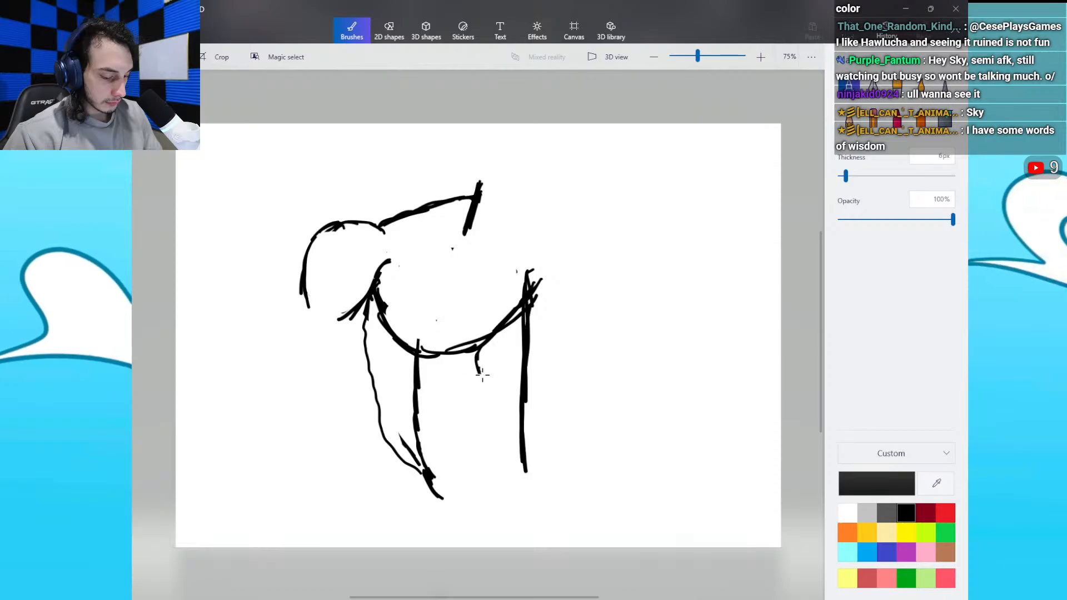
Step: Draw a column of rounded abdominal muscles beside the centre line and add curved muscle lines along the side of the torso
drag(476, 348, 490, 379)
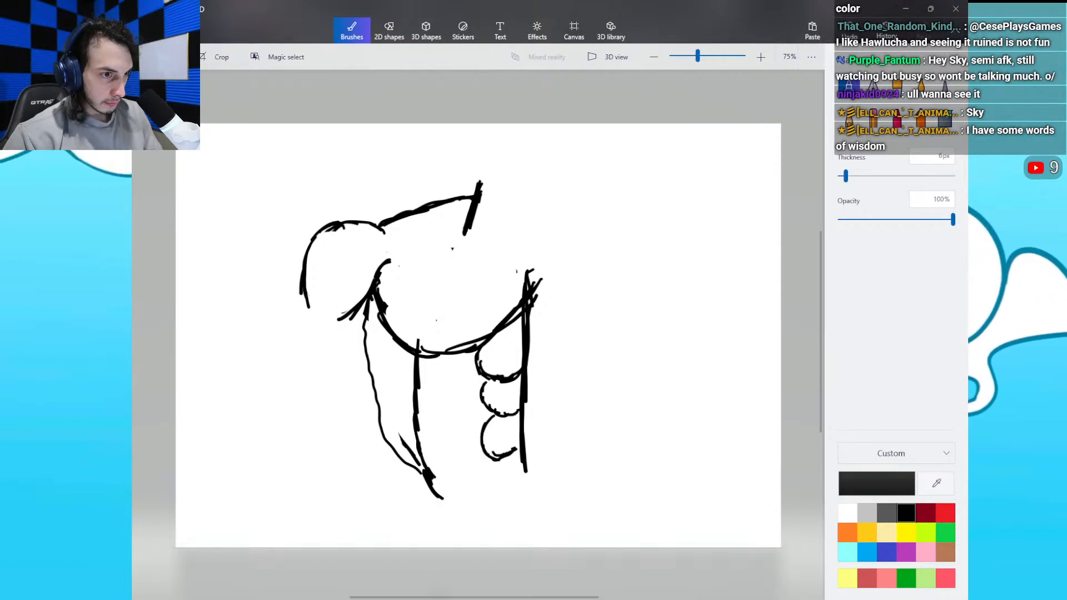
drag(489, 457, 496, 486)
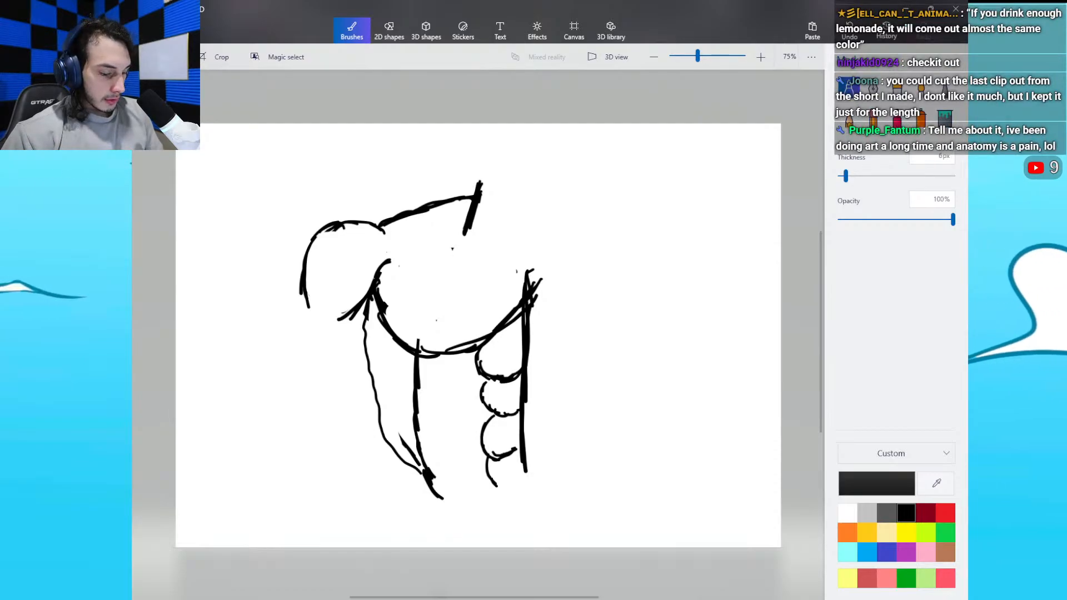
drag(385, 335, 399, 412)
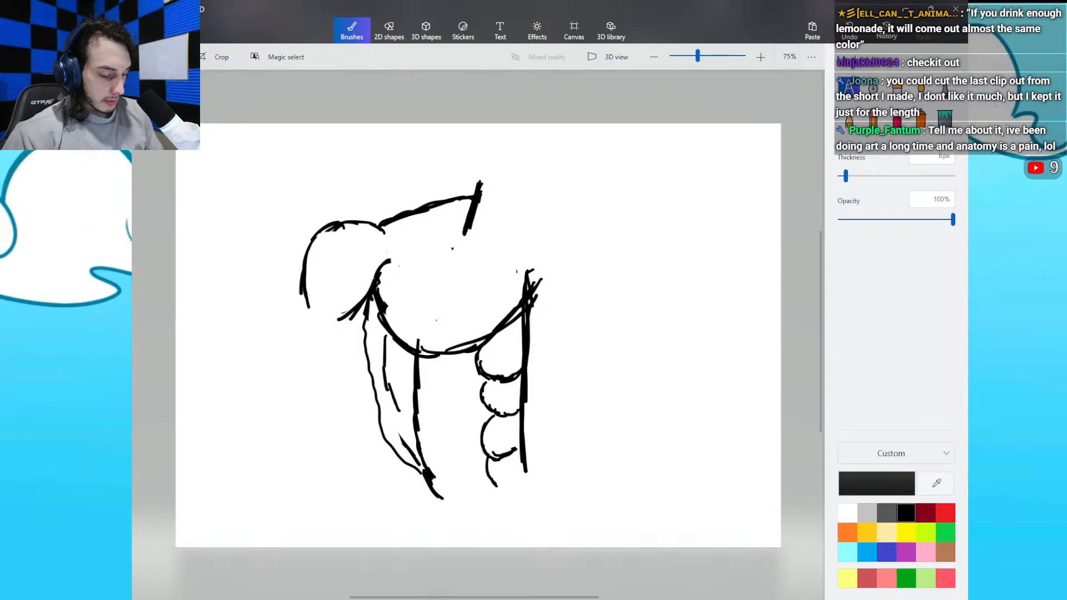
click(447, 386)
drag(446, 381, 461, 459)
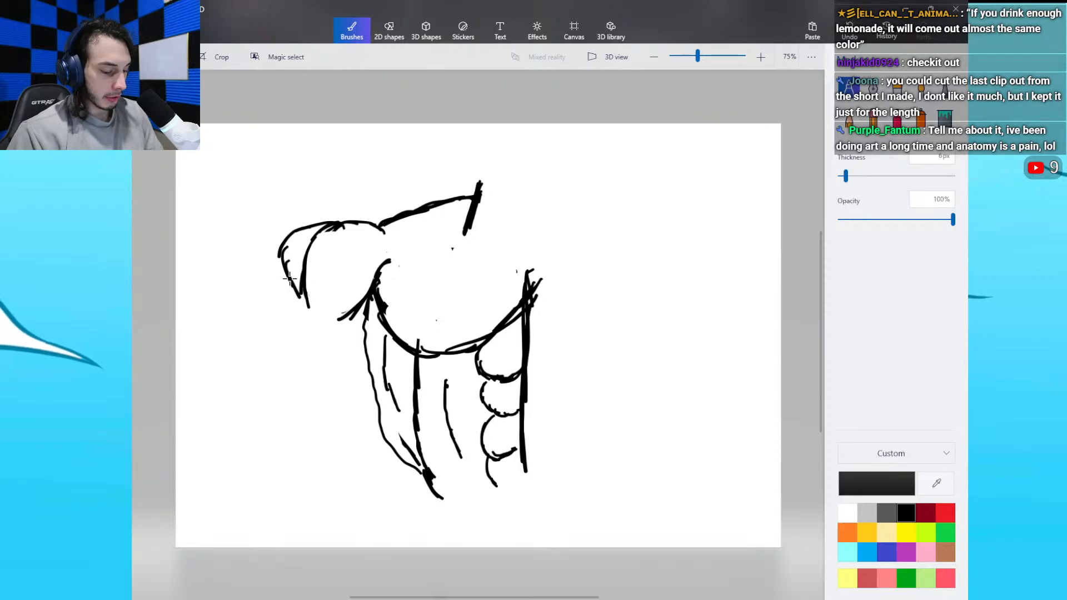
Step: Draw a larger outer shoulder outline and erase the old shoulder arc inside it with the 42 px eraser
mouse_move(295, 231)
mouse_down()
mouse_move(384, 232)
mouse_move(292, 242)
mouse_move(334, 224)
mouse_up()
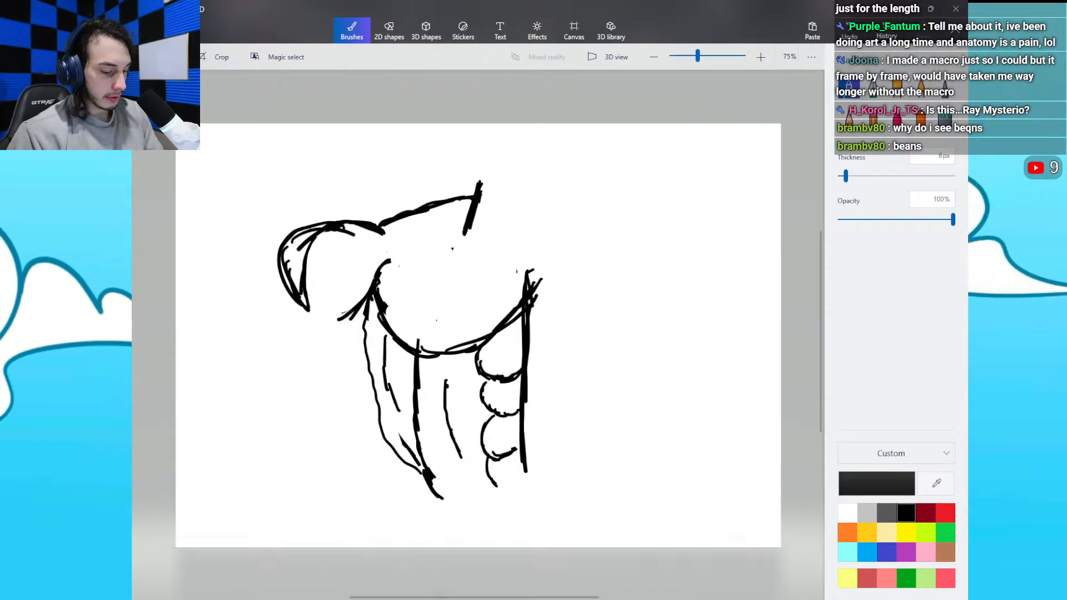
click(873, 117)
mouse_move(317, 285)
mouse_down()
mouse_move(300, 272)
mouse_move(324, 239)
mouse_up()
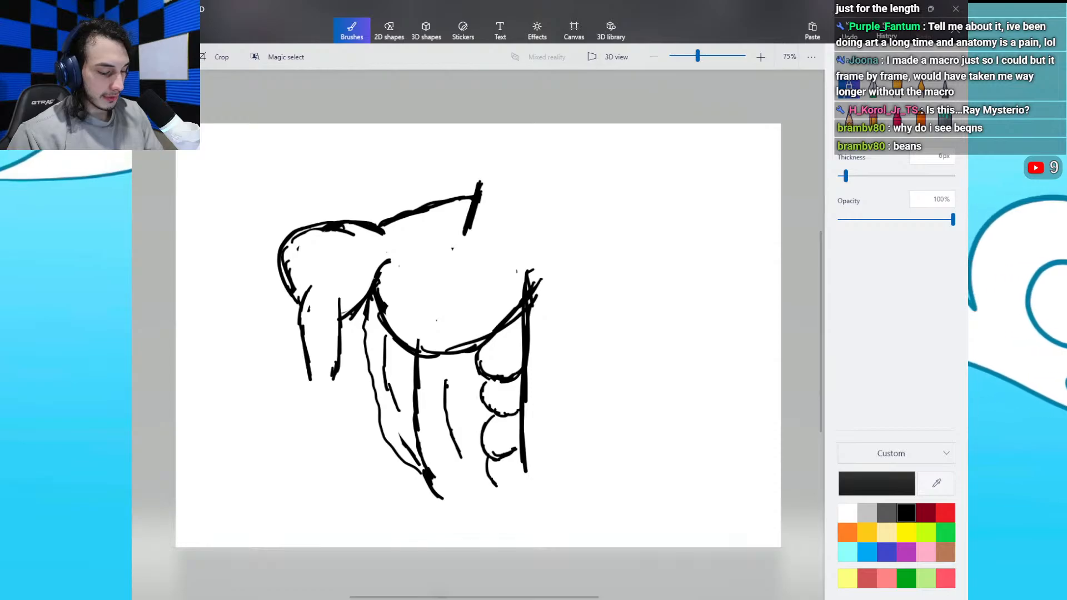
Step: Clean up the arm lines overlapping the shoulder, close the shoulder's lower edge, and add shoulder striations and broken upper chest lines with the 6 px marker
mouse_move(335, 315)
mouse_down()
mouse_move(346, 315)
mouse_move(334, 305)
mouse_up()
click(874, 115)
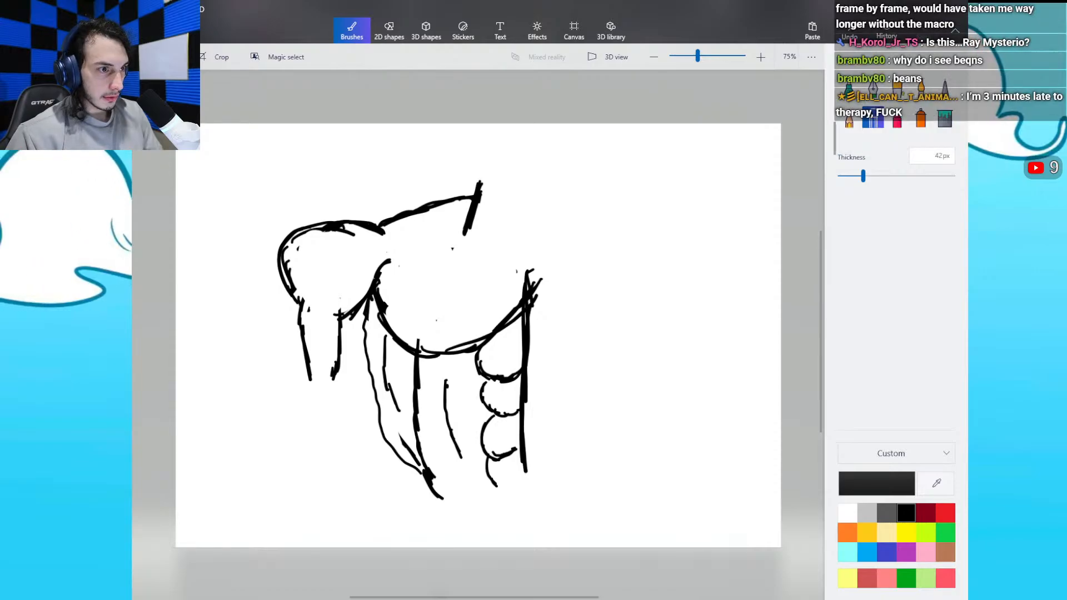
click(848, 89)
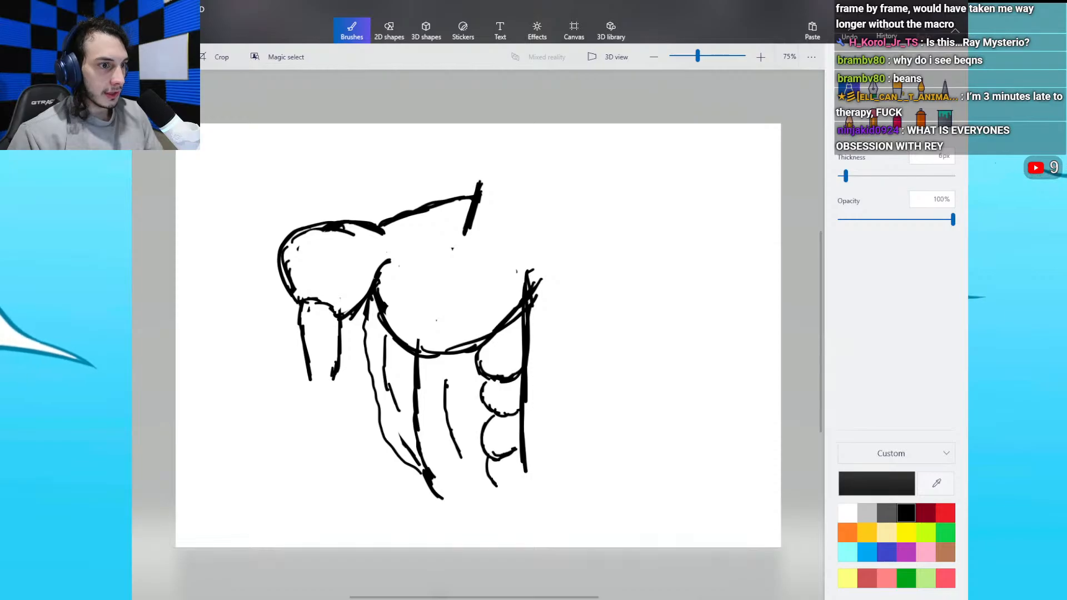
mouse_move(319, 271)
mouse_down()
mouse_move(310, 298)
mouse_move(333, 304)
mouse_up()
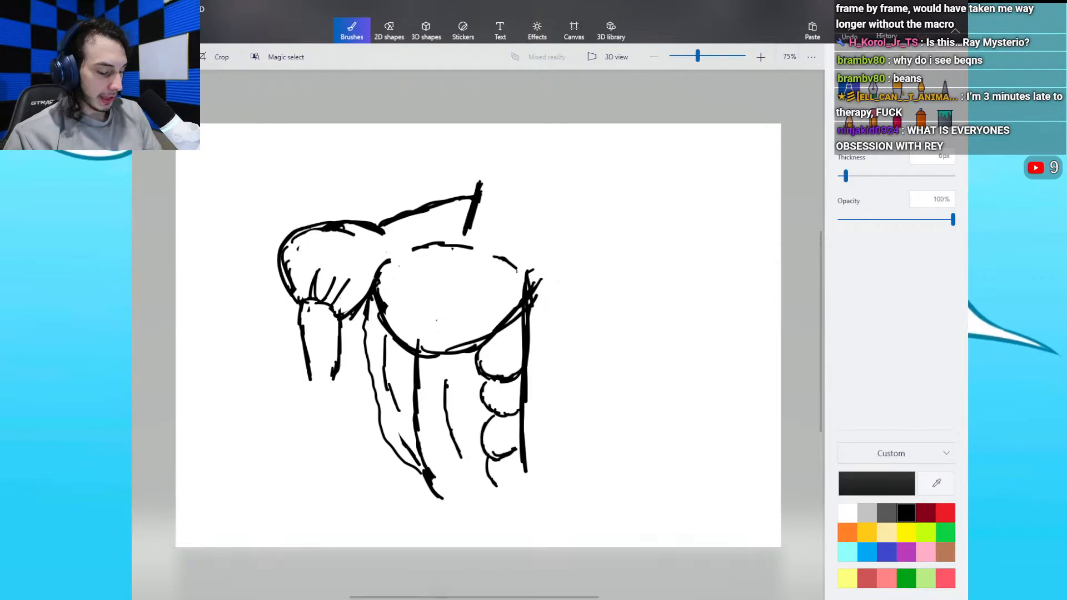
Step: Thicken the outer torso contour, clean up its lower end, and extend it in a curve inward toward the waist's centre
mouse_move(377, 393)
mouse_down()
mouse_move(389, 444)
mouse_move(425, 482)
mouse_up()
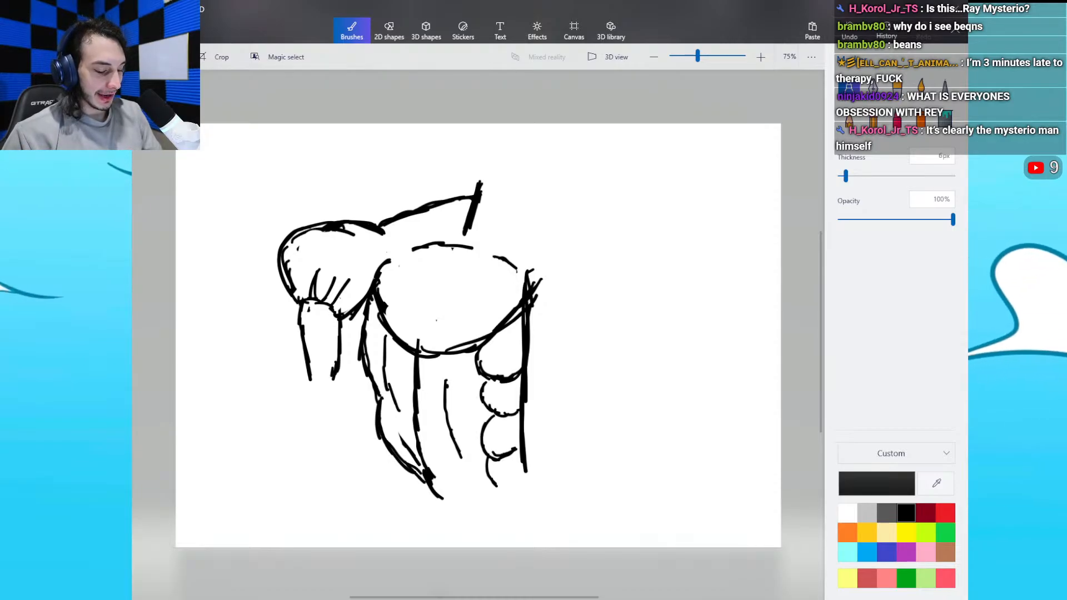
click(873, 119)
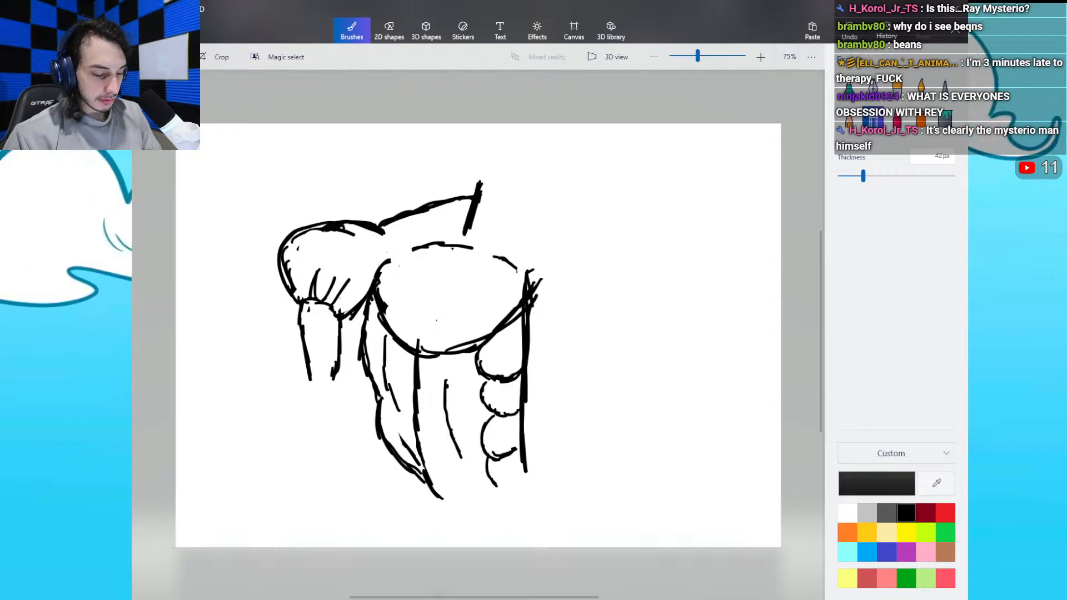
click(849, 88)
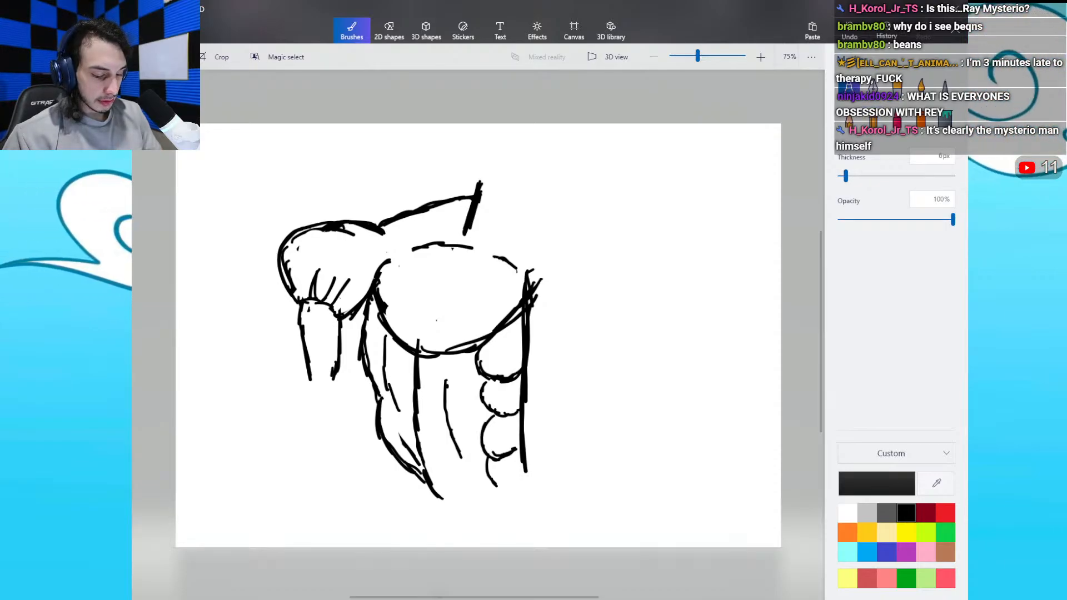
drag(444, 500, 482, 522)
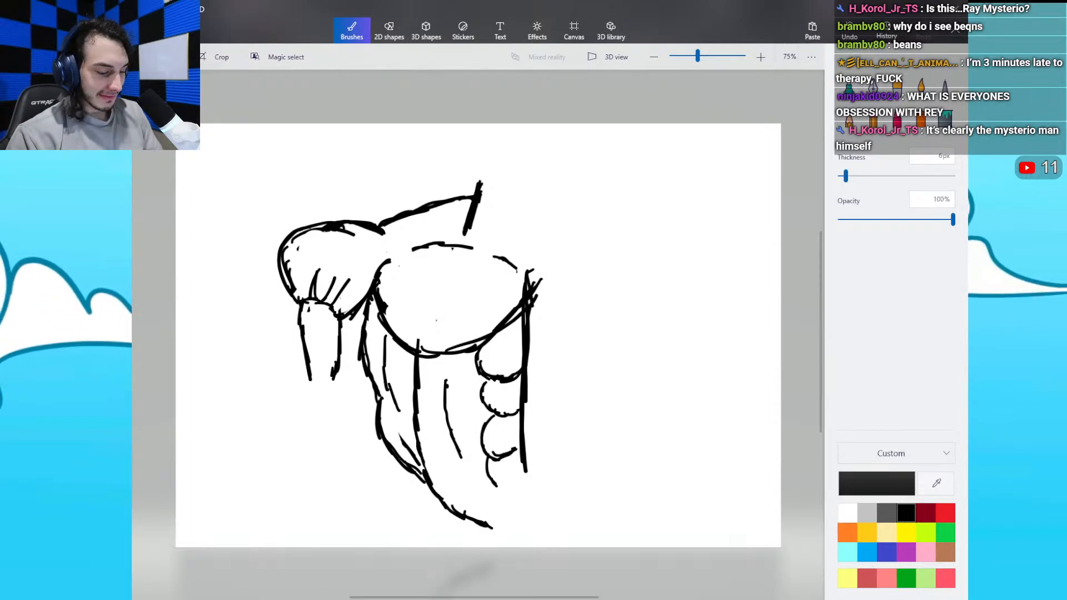
Step: Duplicate the half torso, flip the copy horizontally and align it at the centre line, then thicken that line and extend the lowest abdominal strokes
drag(240, 156, 528, 546)
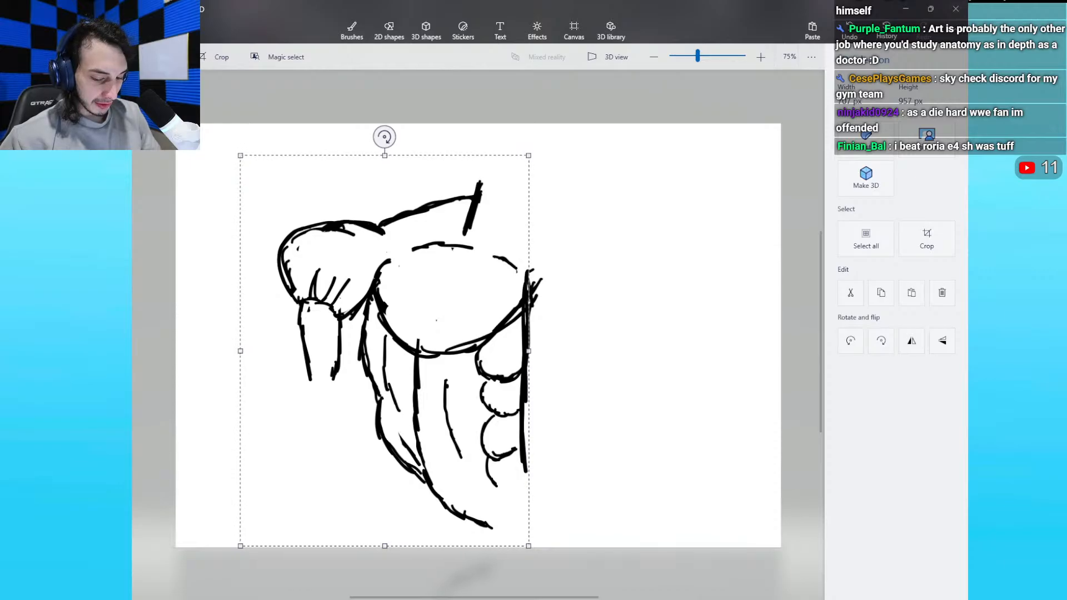
click(911, 341)
mouse_move(375, 404)
mouse_down()
mouse_move(568, 368)
mouse_move(684, 387)
mouse_move(666, 388)
mouse_move(662, 403)
mouse_up()
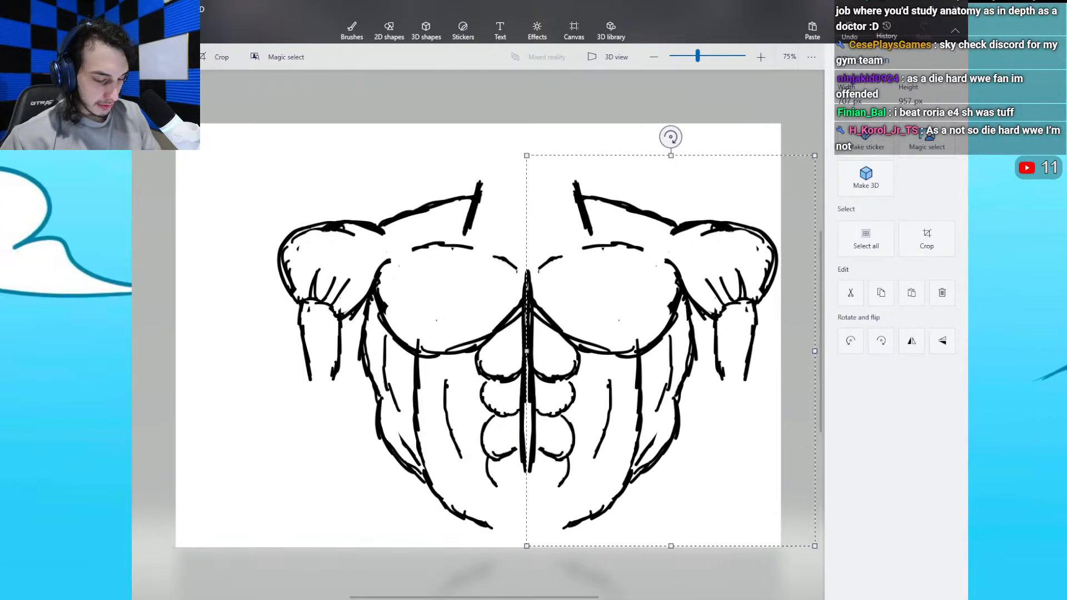
click(352, 31)
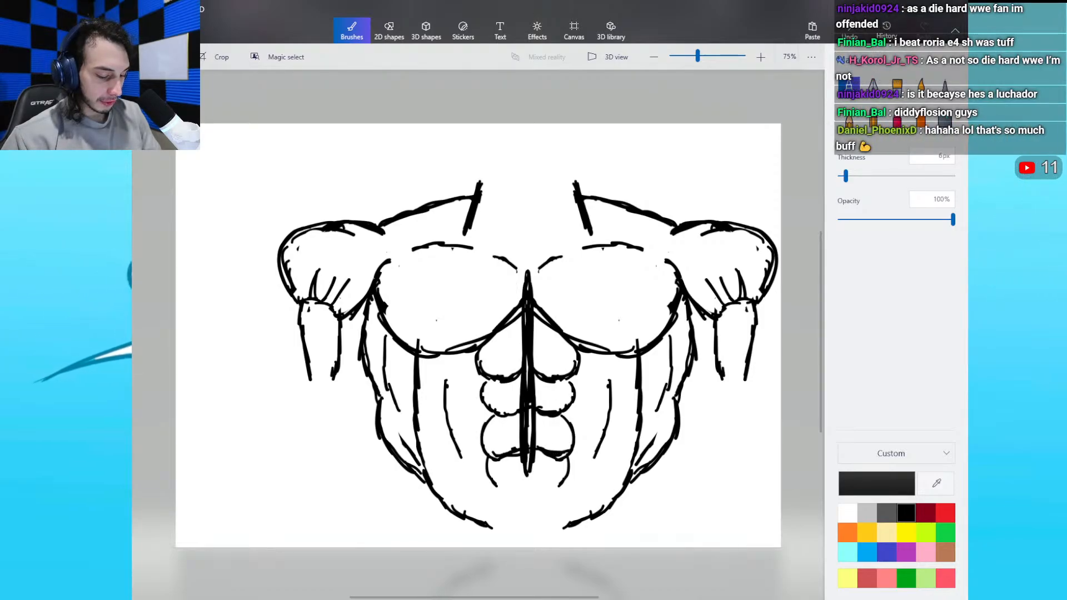
drag(561, 480, 557, 501)
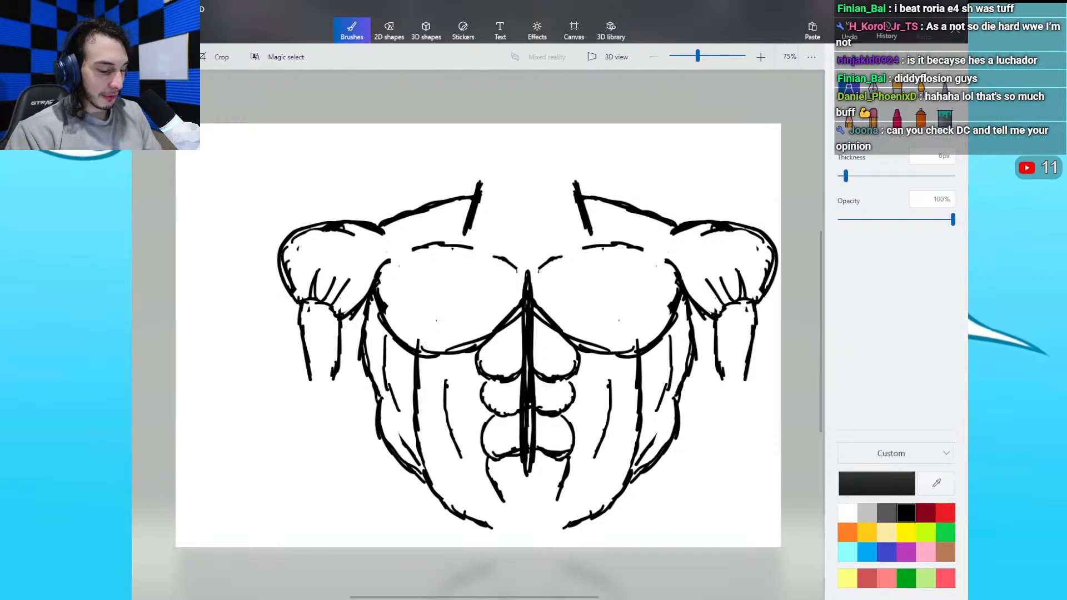
Step: Select the whole mirrored torso and scale it down so there is free space around it on the canvas
mouse_move(237, 144)
mouse_down()
mouse_move(340, 257)
mouse_move(803, 498)
mouse_move(784, 538)
mouse_move(659, 455)
mouse_up()
click(352, 30)
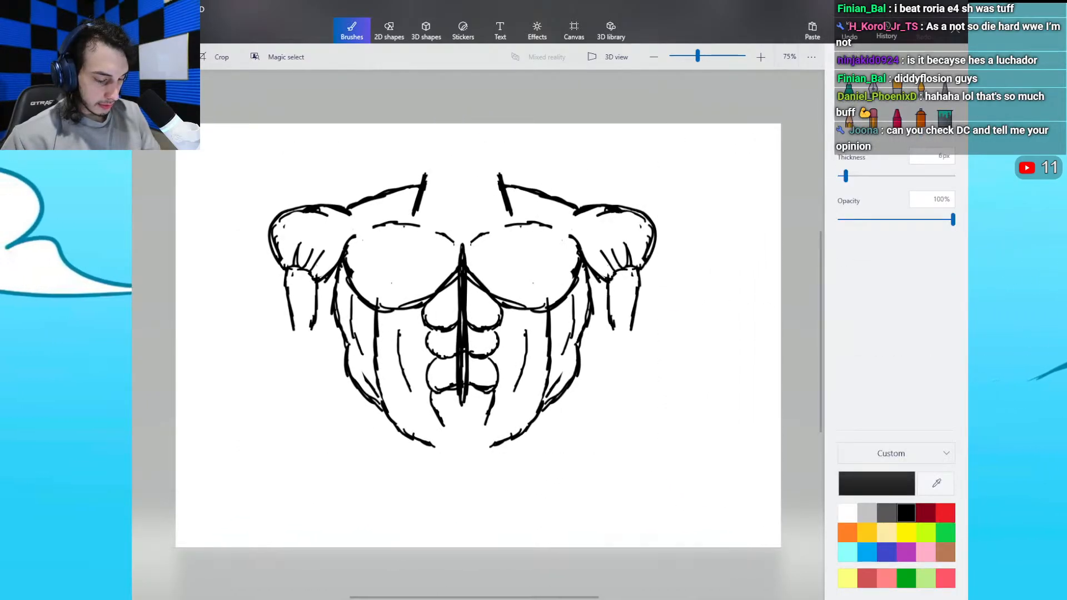
drag(431, 443, 435, 466)
click(352, 31)
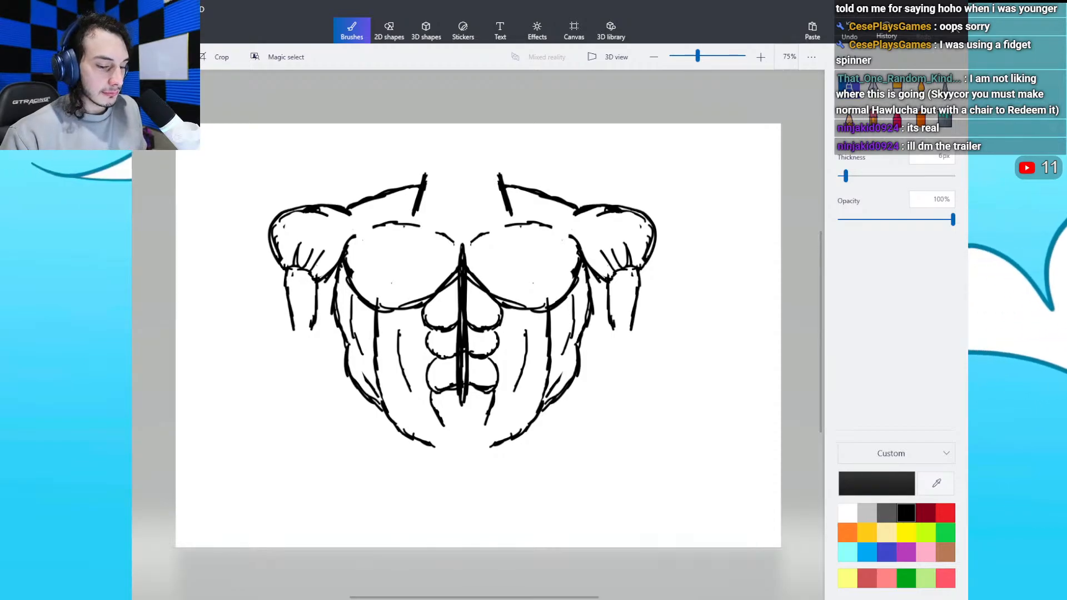
Step: Enlarge the canvas on all sides to 2344 × 1559 px without resizing the drawing
click(574, 31)
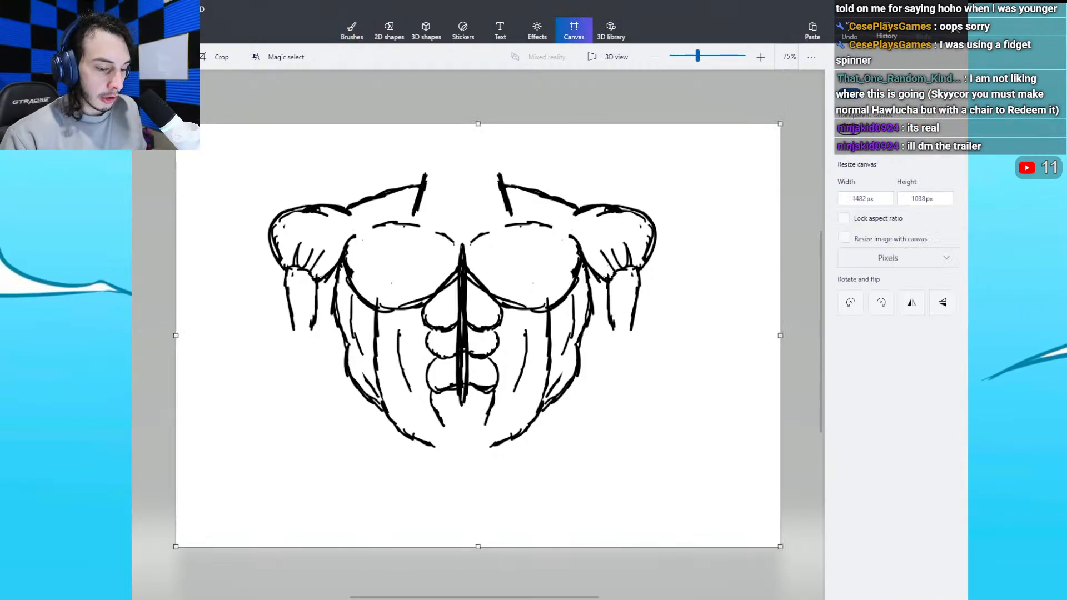
drag(478, 123, 482, 69)
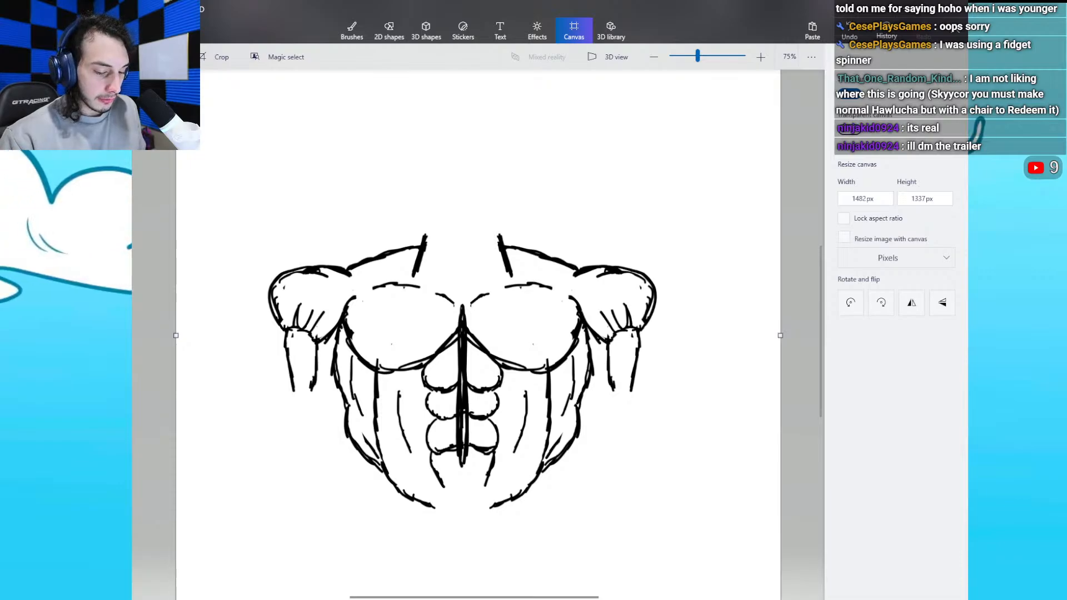
key(ctrl+minus)
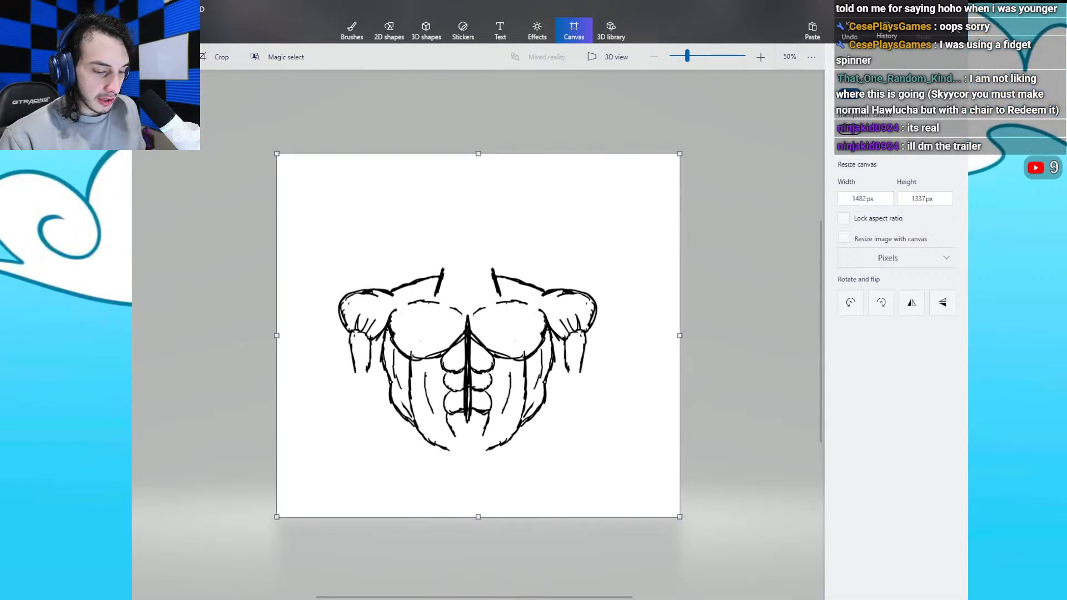
drag(680, 335, 787, 335)
drag(478, 517, 478, 577)
drag(176, 331, 135, 335)
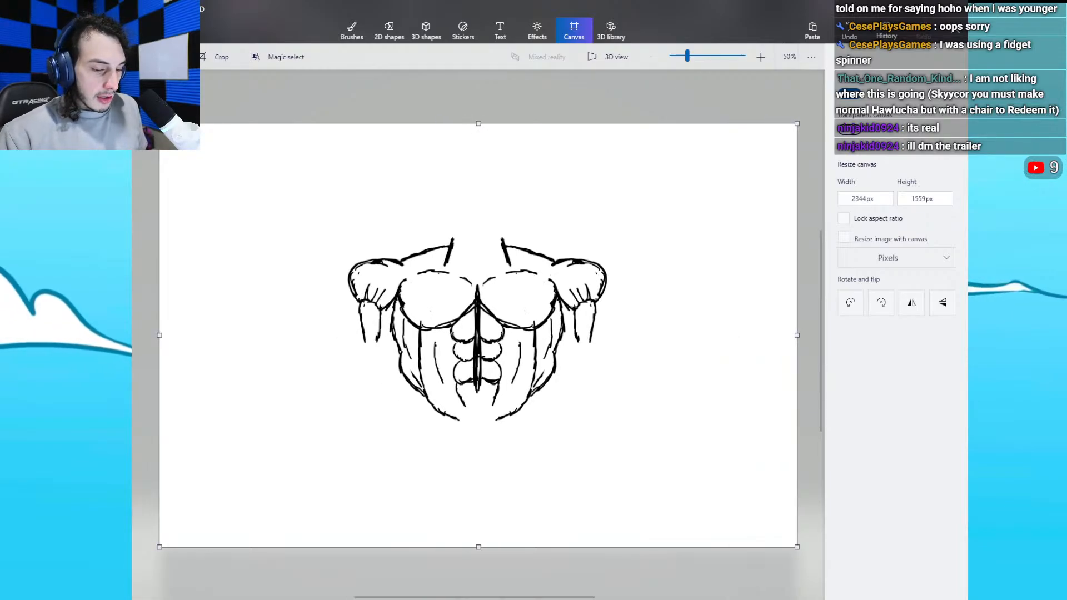
Step: Draw the pelvis with the 6 px marker as two hip lines curving inward below the torso and joined by a rounded lower edge
click(351, 31)
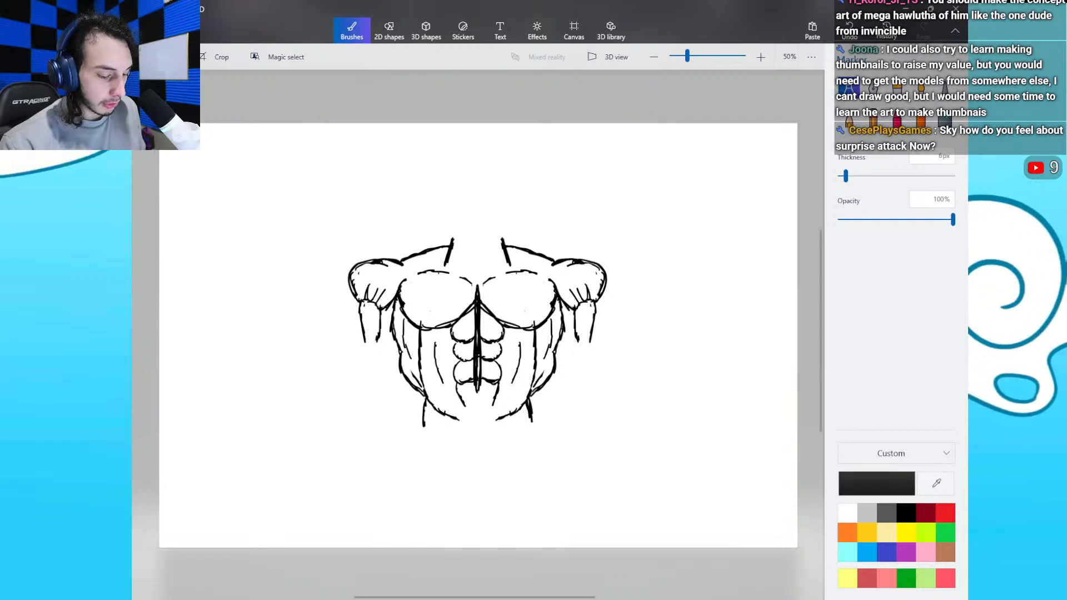
drag(425, 410, 439, 438)
drag(528, 406, 513, 434)
drag(438, 432, 503, 444)
drag(505, 445, 513, 436)
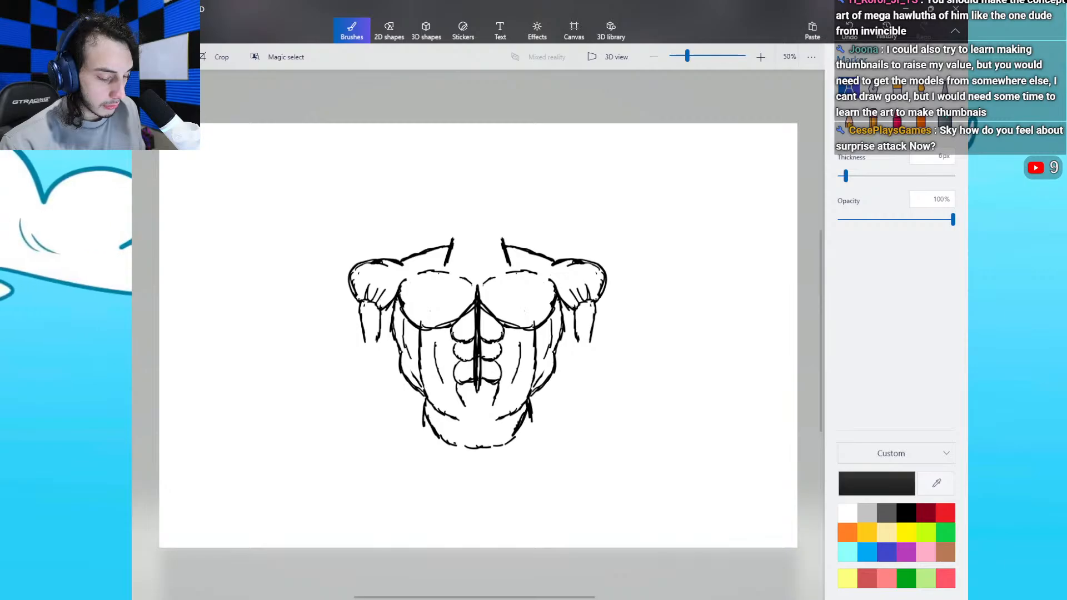
Step: Erase the stray stroke ends sticking out at both hips with the 42 px eraser
click(874, 118)
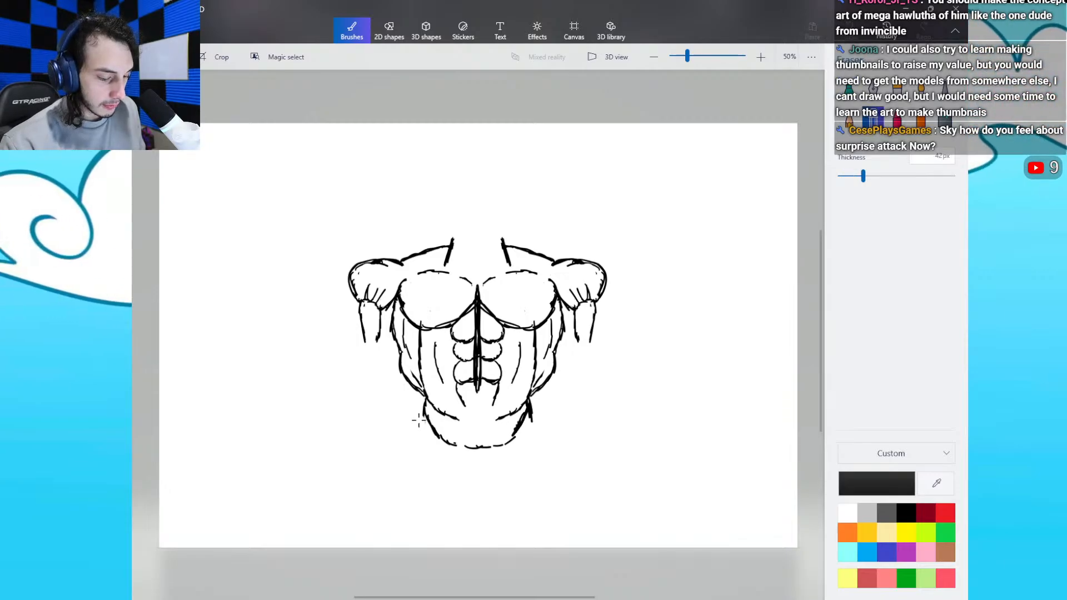
drag(419, 429, 418, 415)
drag(538, 427, 538, 413)
Step: Draw a tiny left leg with the 6 px marker below the pelvis, with a short thigh, knee line, narrow shin and clawed foot
click(849, 90)
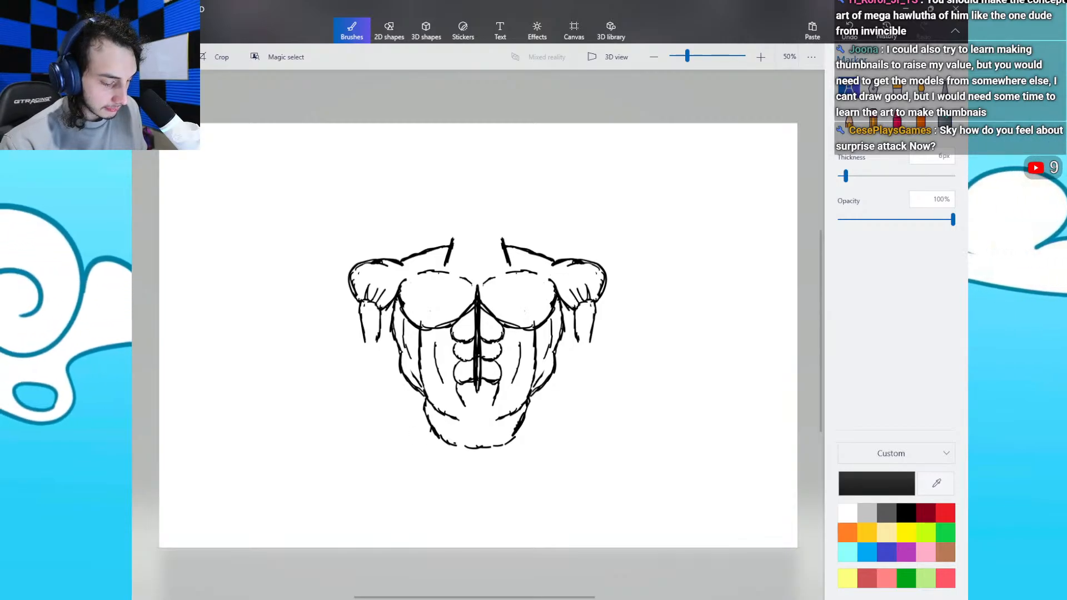
mouse_move(433, 428)
mouse_down()
mouse_move(420, 459)
mouse_move(440, 467)
mouse_up()
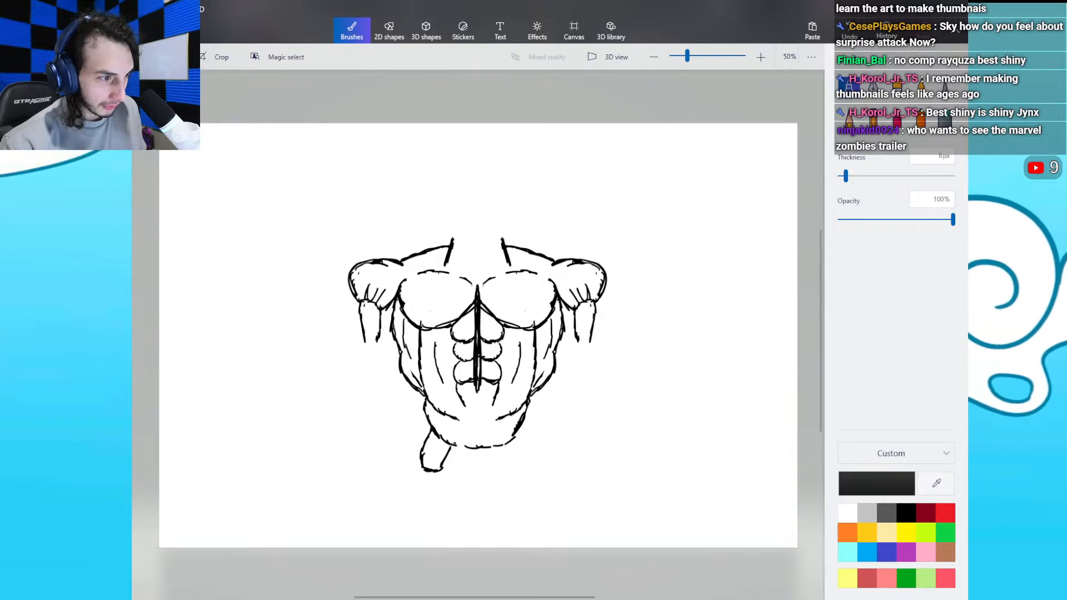
mouse_move(422, 473)
mouse_down()
mouse_move(427, 500)
mouse_move(441, 481)
mouse_move(441, 500)
mouse_up()
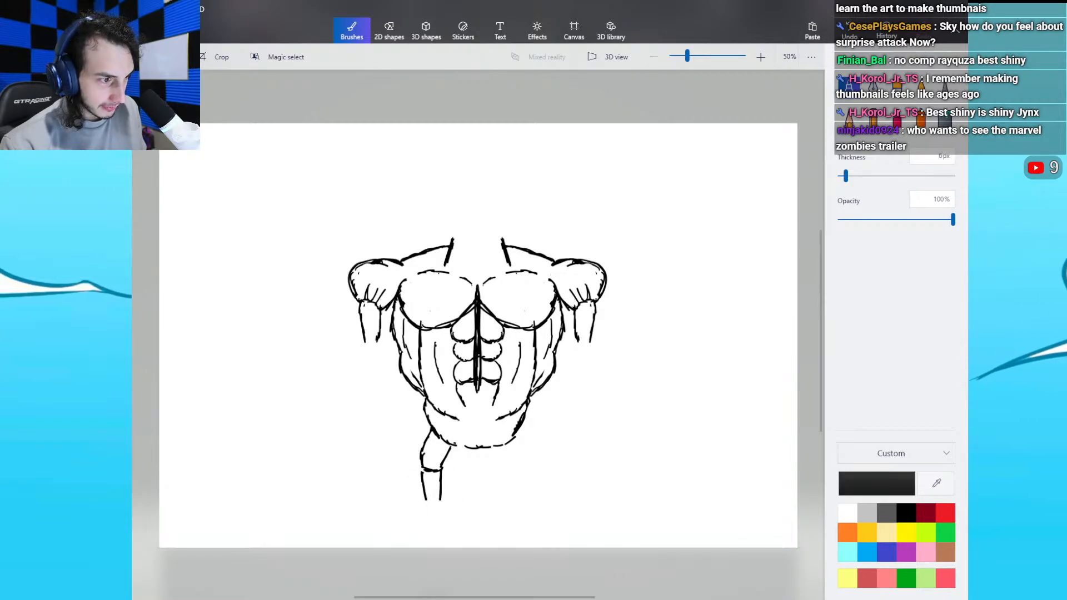
drag(426, 501, 429, 505)
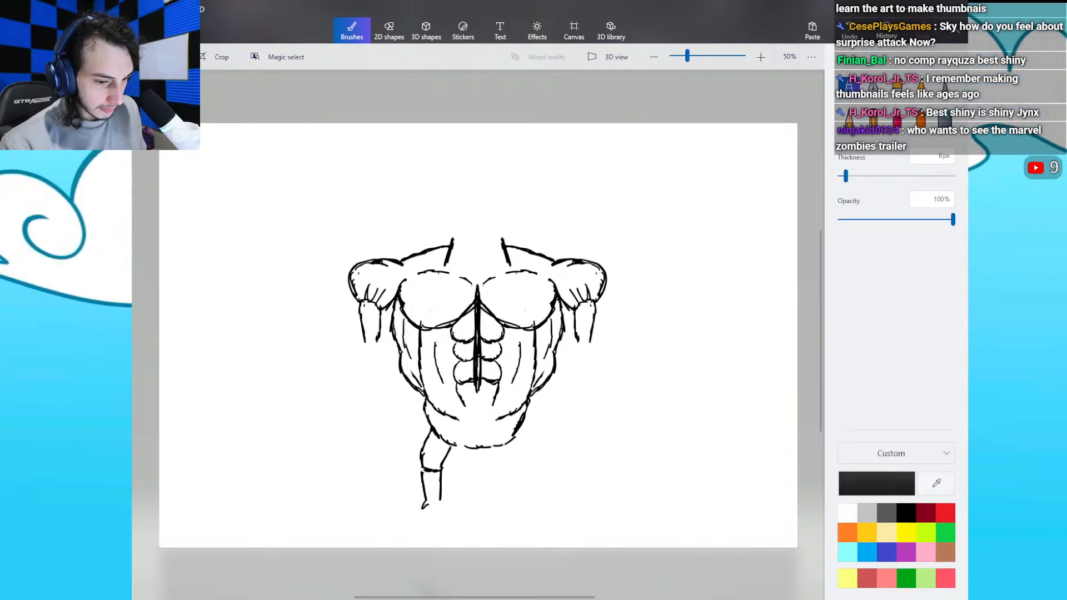
click(761, 57)
drag(821, 308, 821, 378)
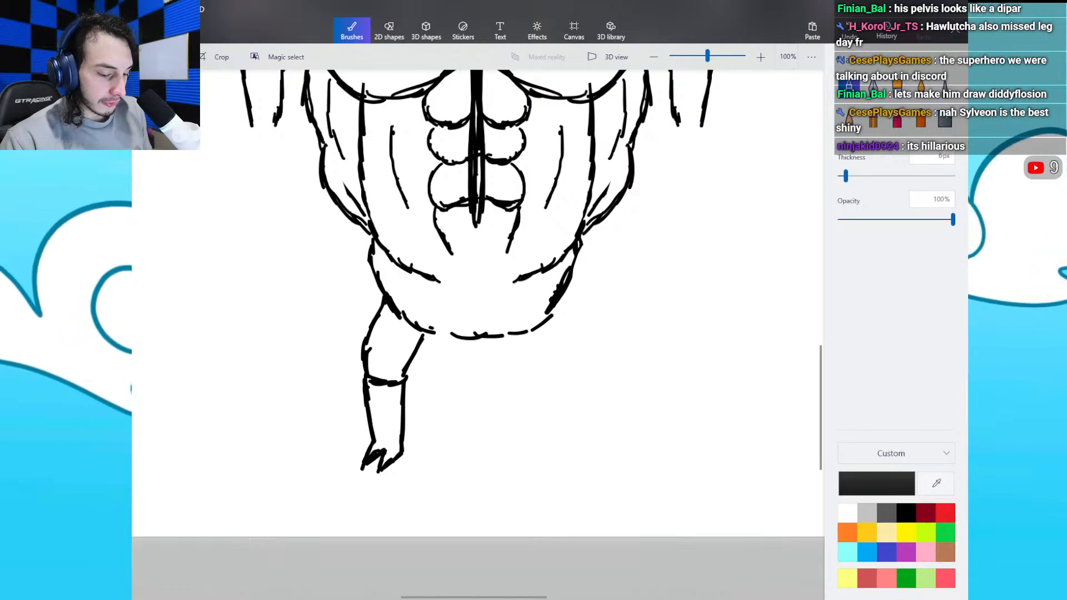
Step: Outline the right thigh below the pelvis, erasing its overly thick outer line with the 42 px eraser and redrawing it thinner
drag(552, 301, 581, 366)
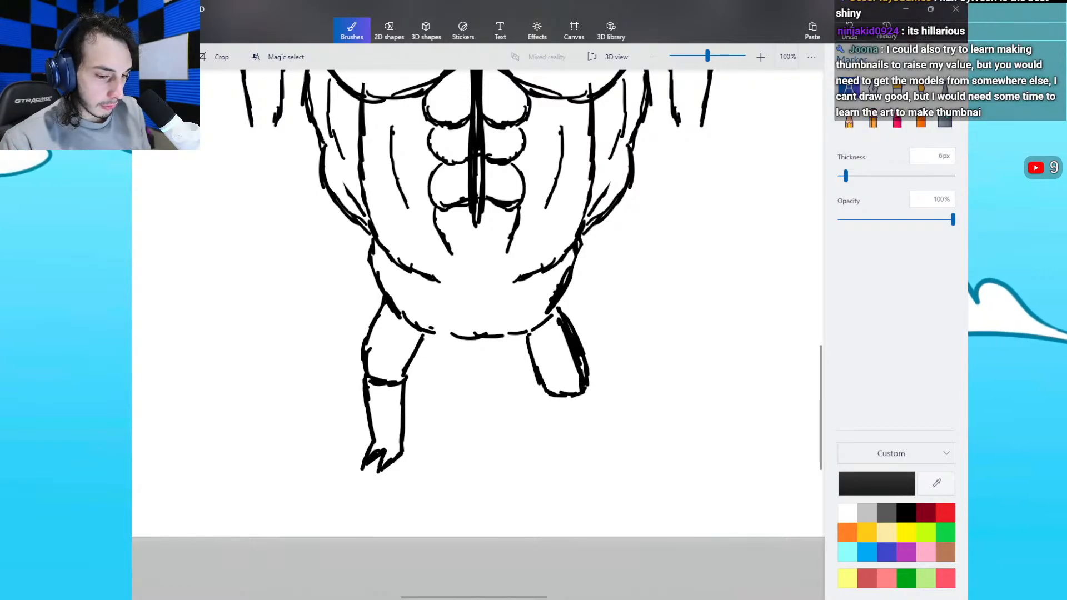
click(873, 118)
drag(571, 311, 598, 388)
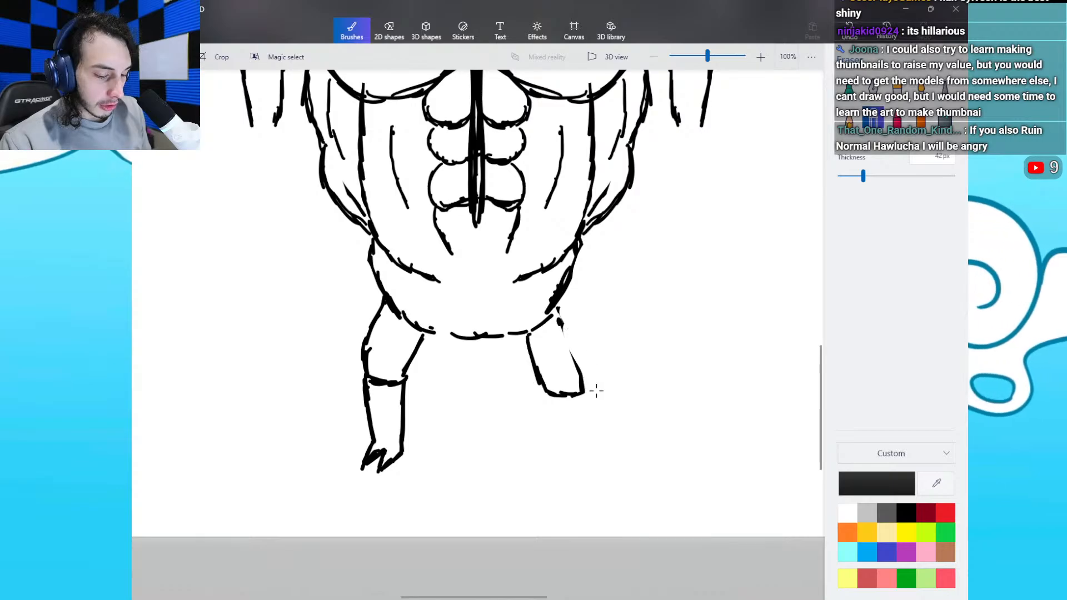
click(849, 90)
drag(558, 317, 577, 358)
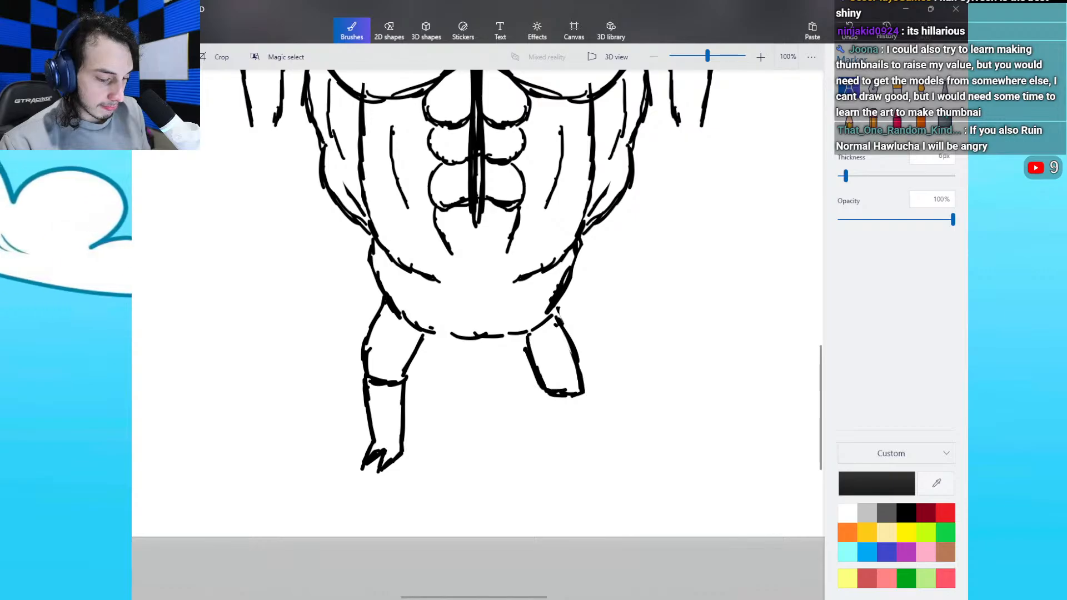
Step: Thin out the right knee line with the eraser and draw the narrow shin and clawed foot beneath it
click(873, 116)
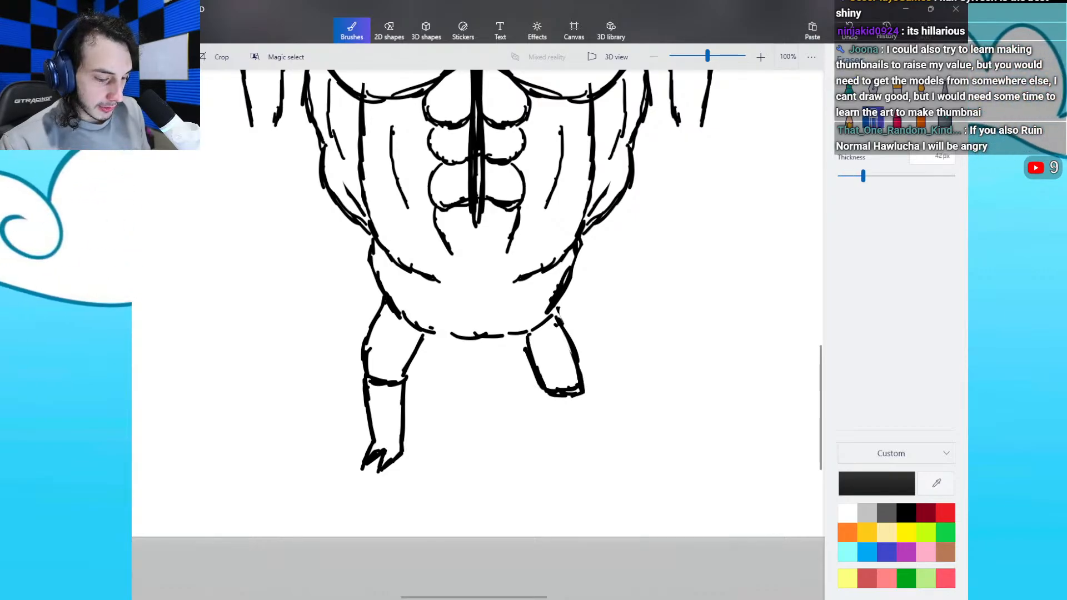
click(849, 90)
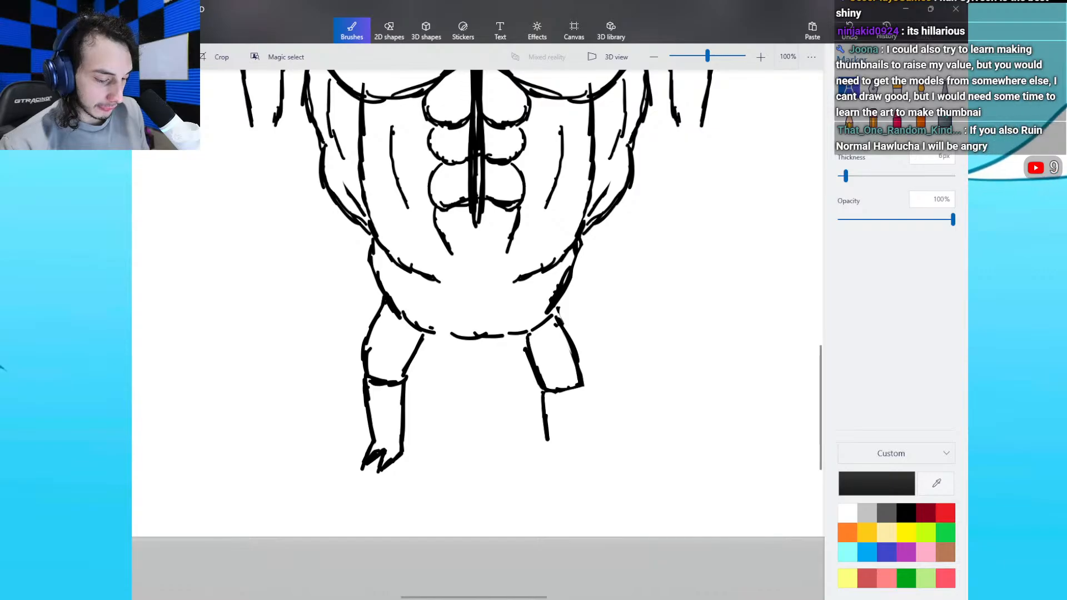
mouse_move(547, 434)
mouse_down()
mouse_move(551, 456)
mouse_move(579, 454)
mouse_move(592, 480)
mouse_up()
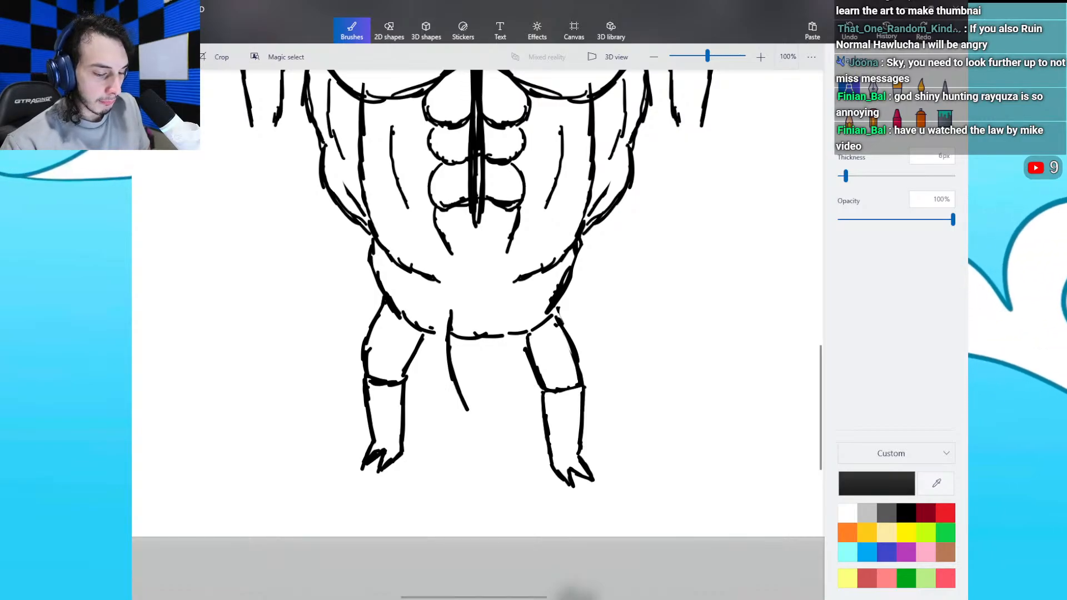
Step: Redraw the loincloth as a long fork-tipped flap between the legs with a V-shaped waist piece, erasing the pelvis line inside with the 25 px eraser
key(ctrl+z)
key(ctrl+z)
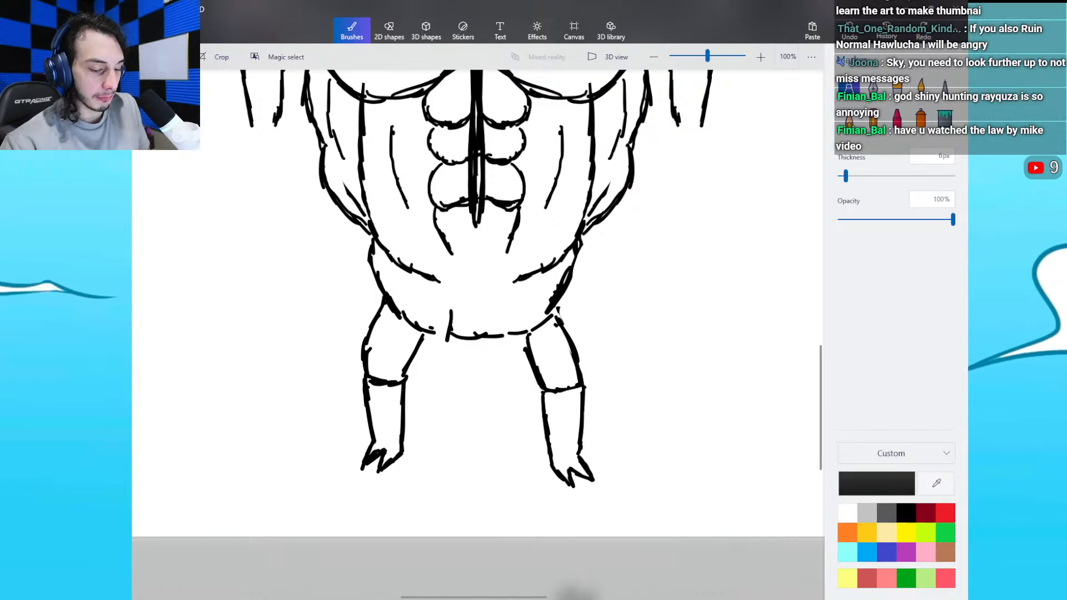
mouse_move(450, 333)
mouse_down()
mouse_move(451, 411)
mouse_move(482, 436)
mouse_move(499, 399)
mouse_move(495, 317)
mouse_up()
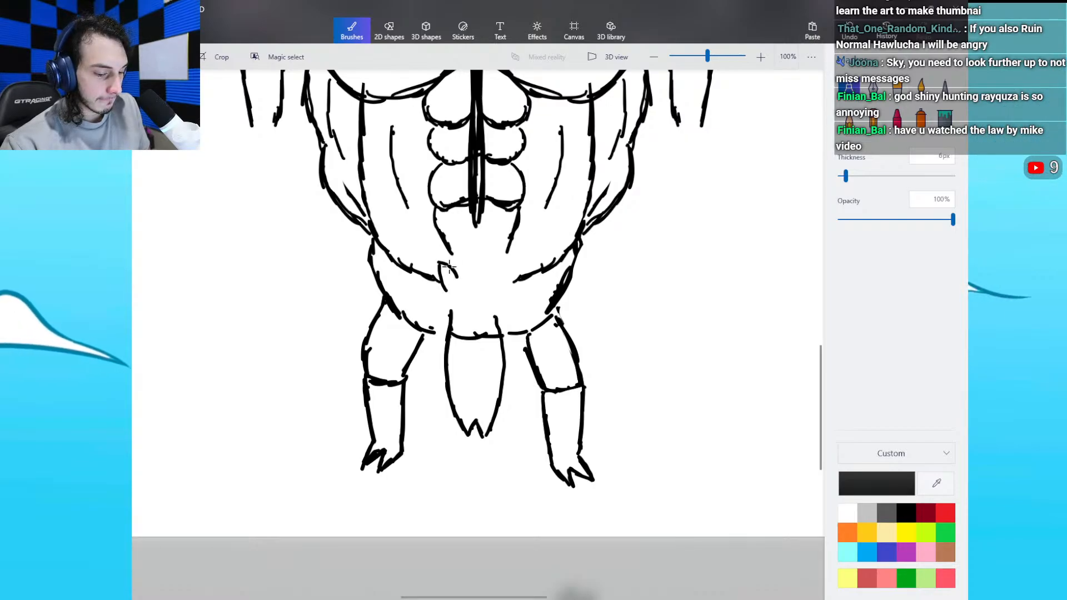
mouse_move(456, 272)
mouse_down()
mouse_move(469, 291)
mouse_move(504, 263)
mouse_move(496, 295)
mouse_up()
click(873, 118)
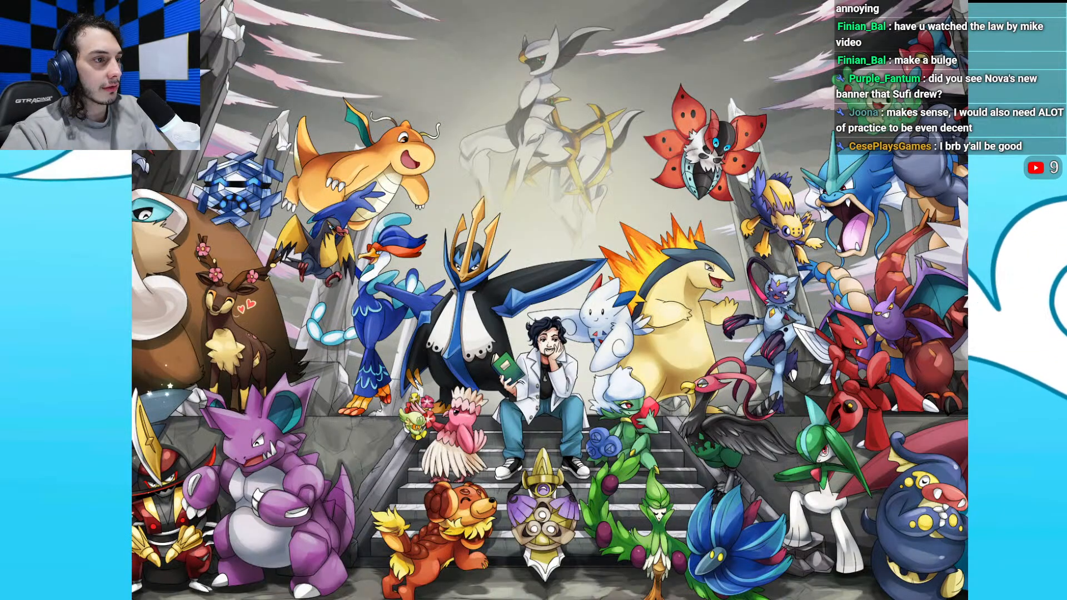
Step: Switch to YouTube in the browser and search for "supernova kush"
click(513, 569)
click(72, 38)
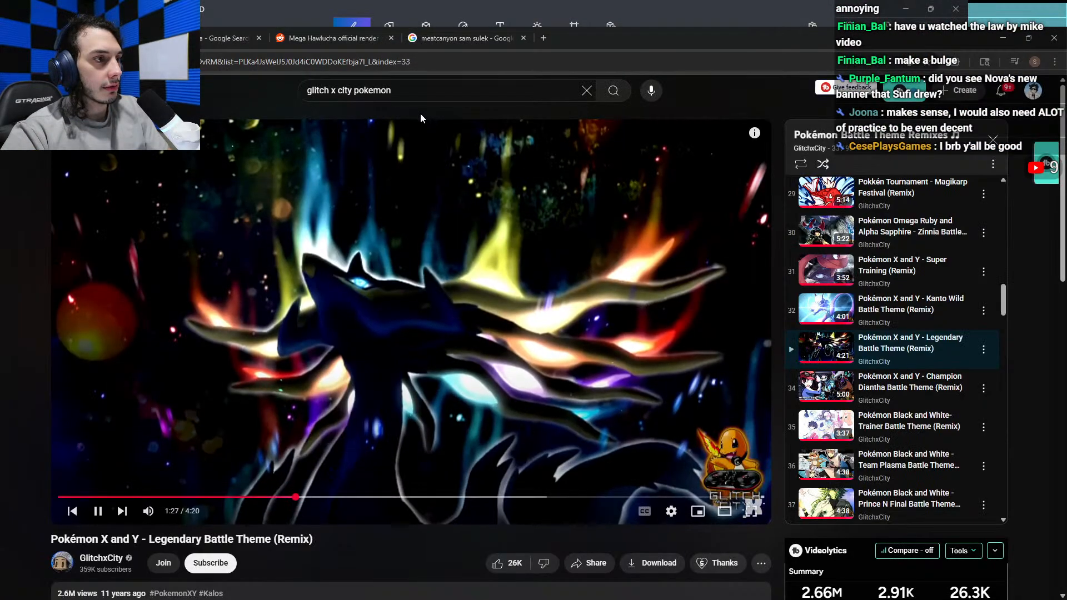
click(420, 99)
text(s)
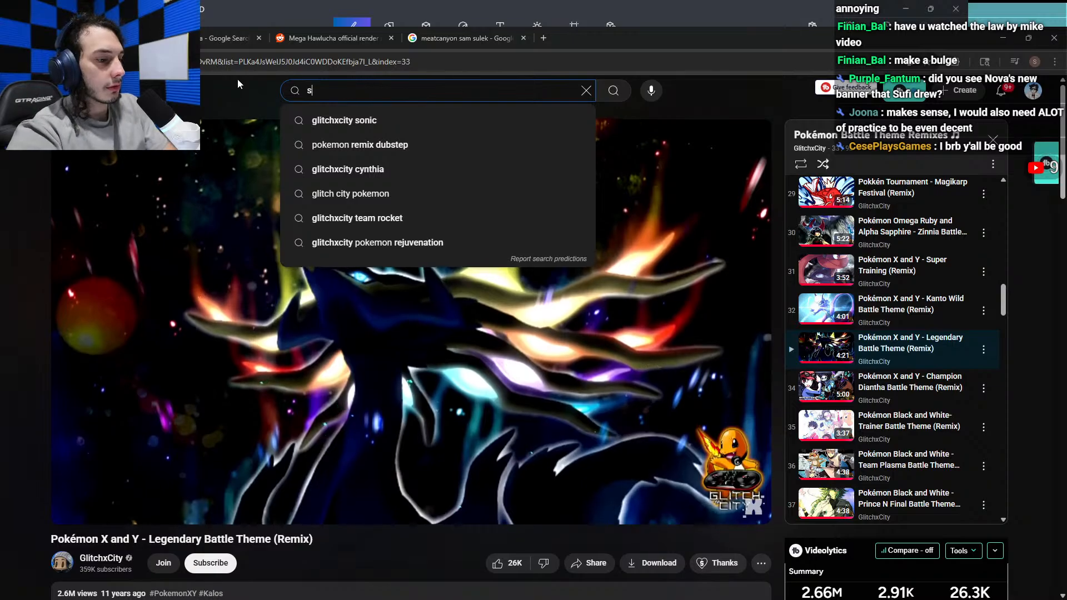
text(upernova kush)
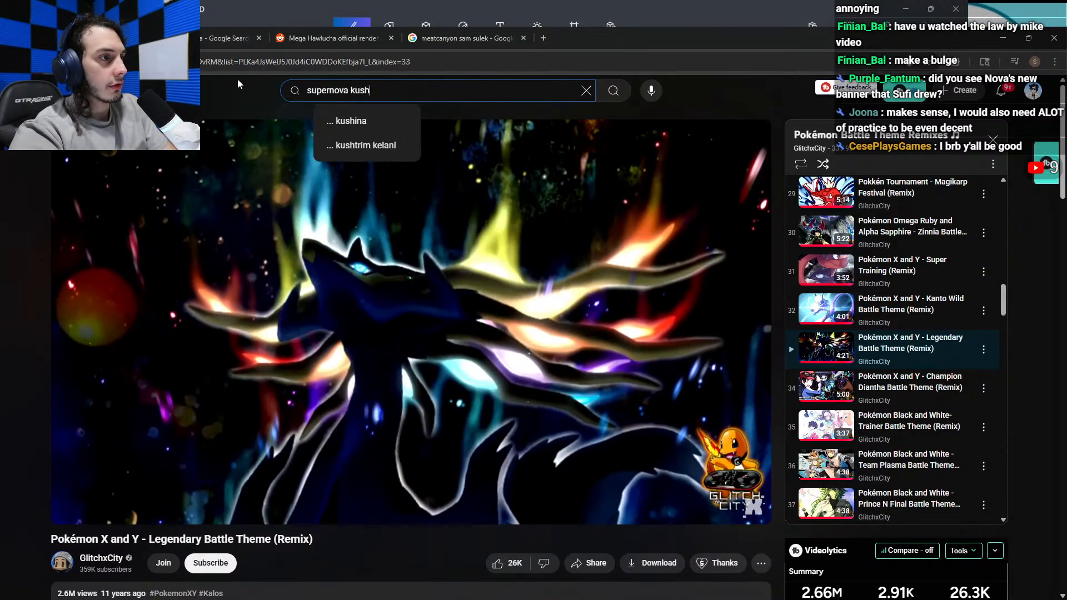
key(Return)
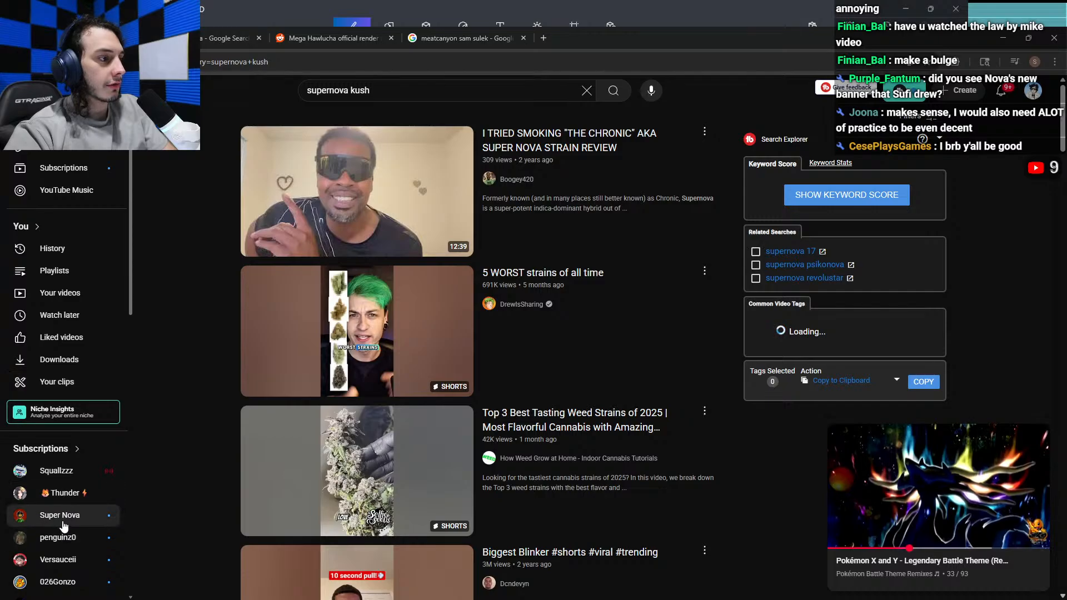
Step: Open the subscribed Super Nova channel's full page, examine its banner, and return to the drawing in Paint 3D
click(61, 515)
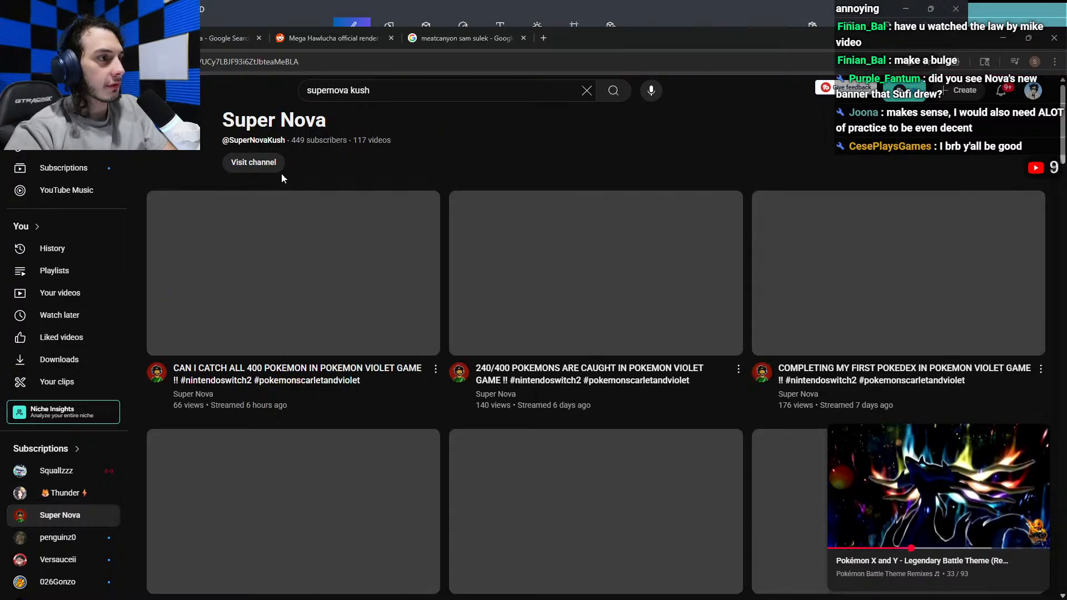
click(271, 163)
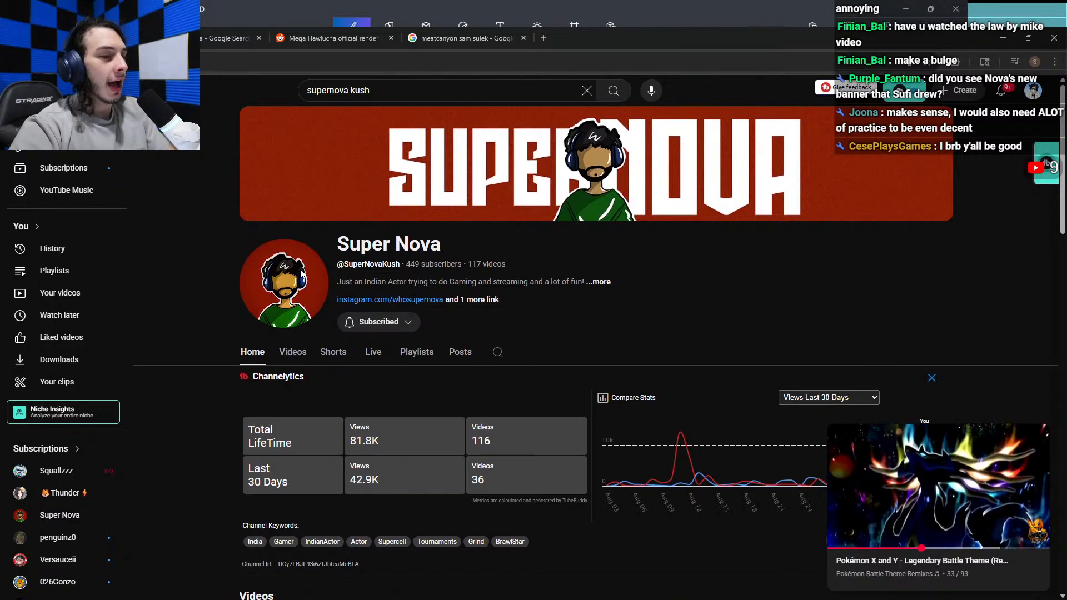
scroll(538, 274, down, 2)
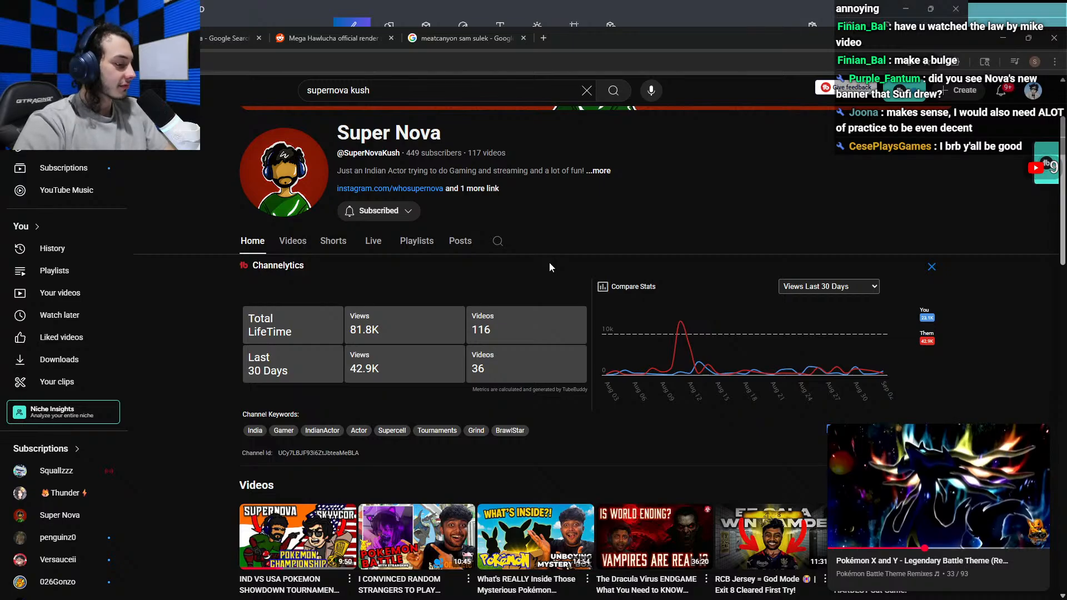
scroll(661, 218, up, 2)
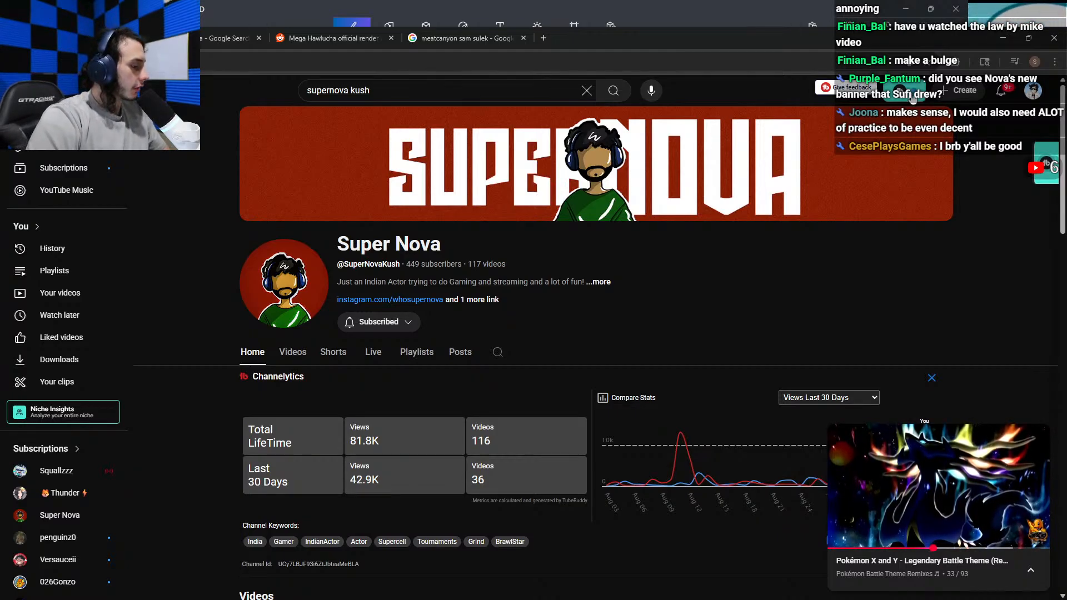
click(1004, 37)
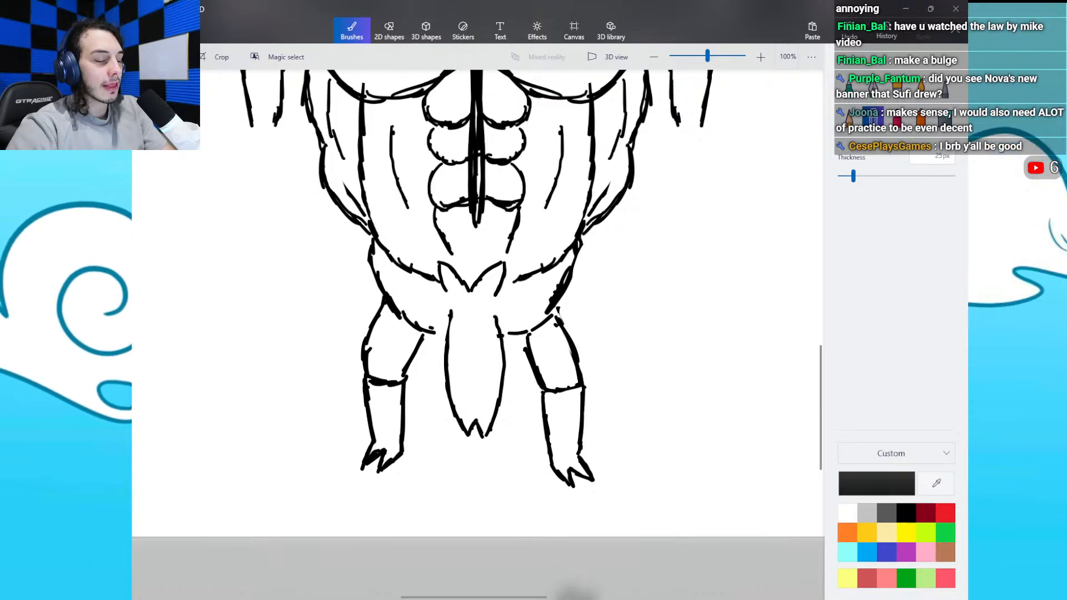
key(super+d)
key(super+d)
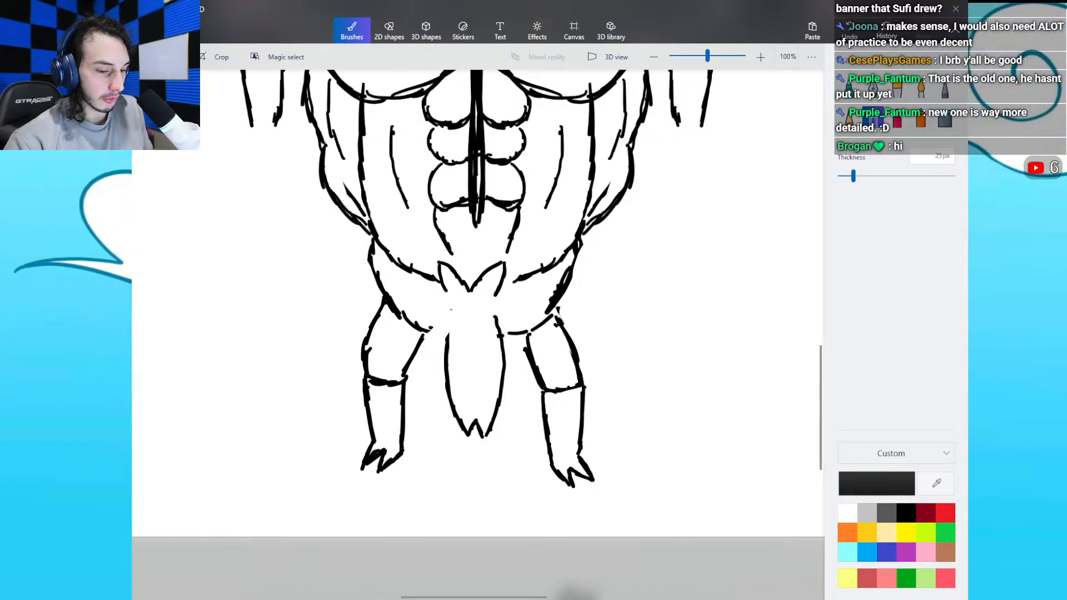
Step: Draw jagged feathers with the 6 px marker along the pelvis's left lower edge and hip, erasing the old outline between them
click(849, 88)
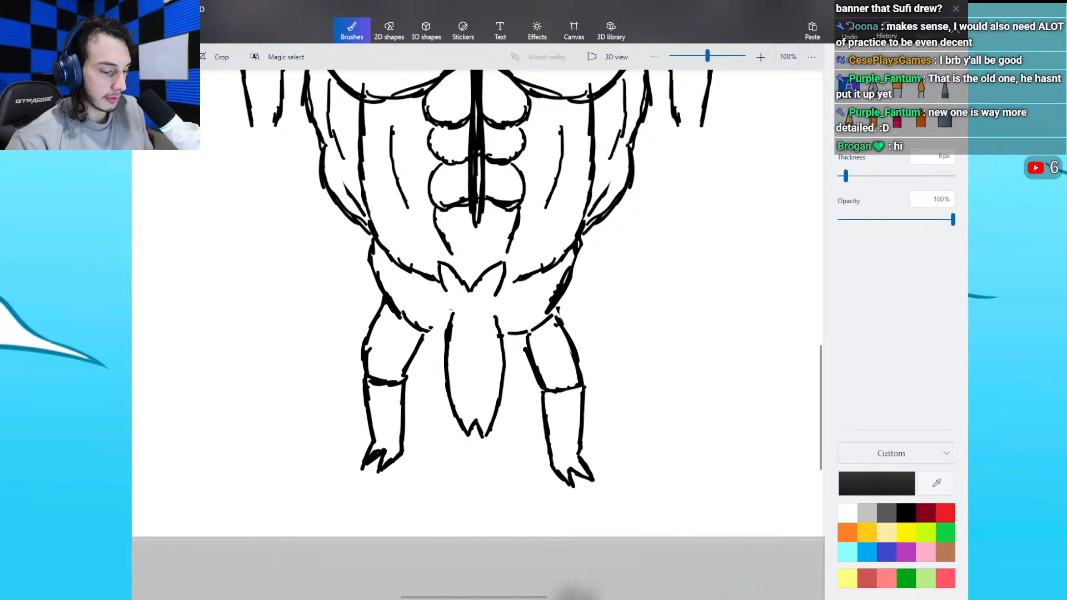
mouse_move(427, 342)
mouse_down()
mouse_move(449, 327)
mouse_move(427, 340)
mouse_move(402, 336)
mouse_move(405, 313)
mouse_move(386, 321)
mouse_move(395, 304)
mouse_up()
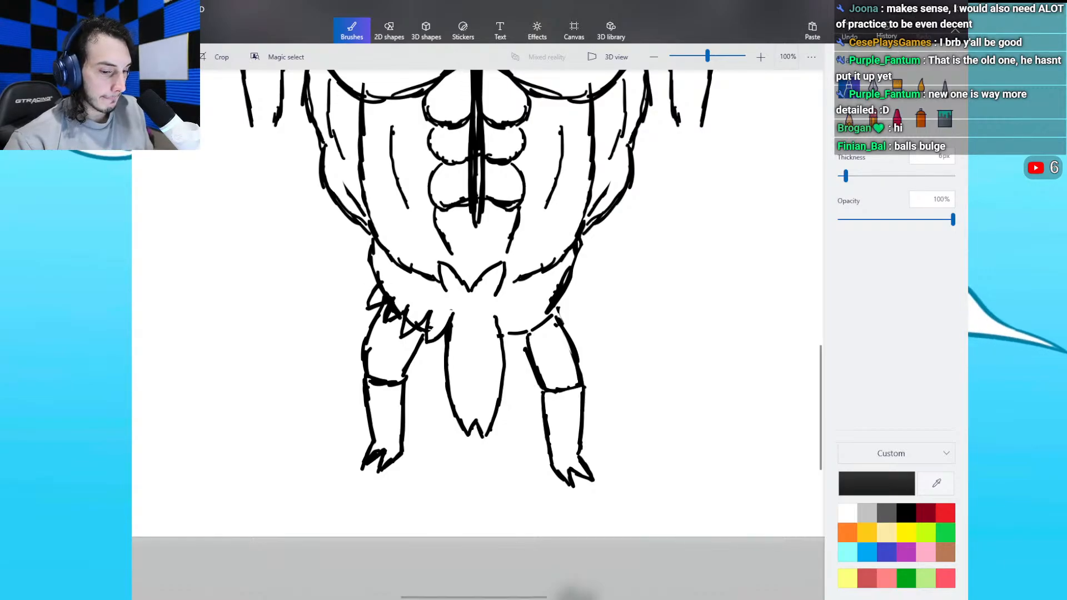
click(874, 118)
drag(386, 290, 396, 313)
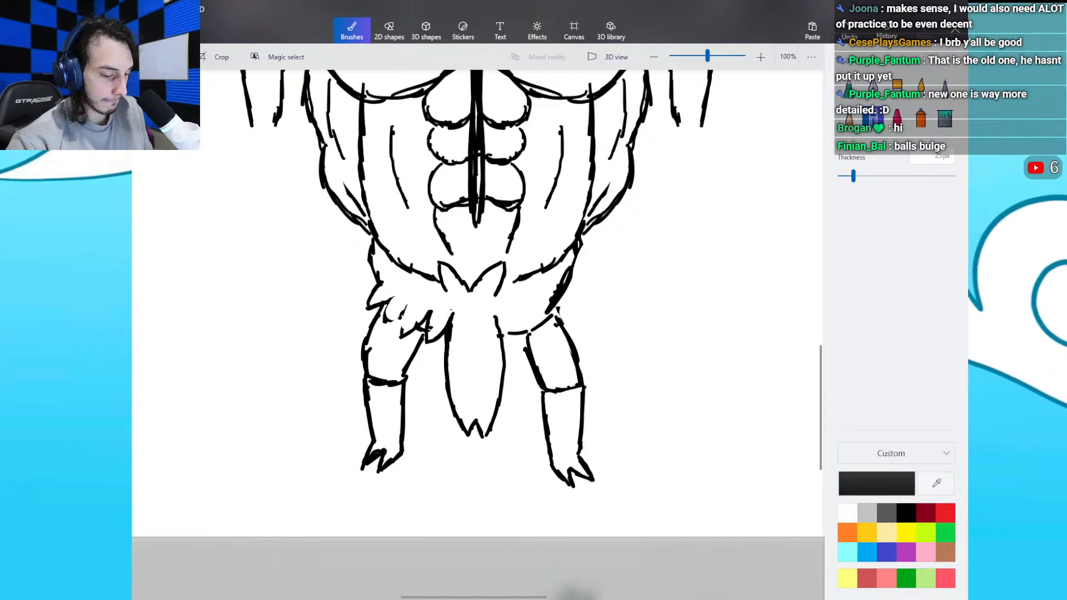
click(433, 326)
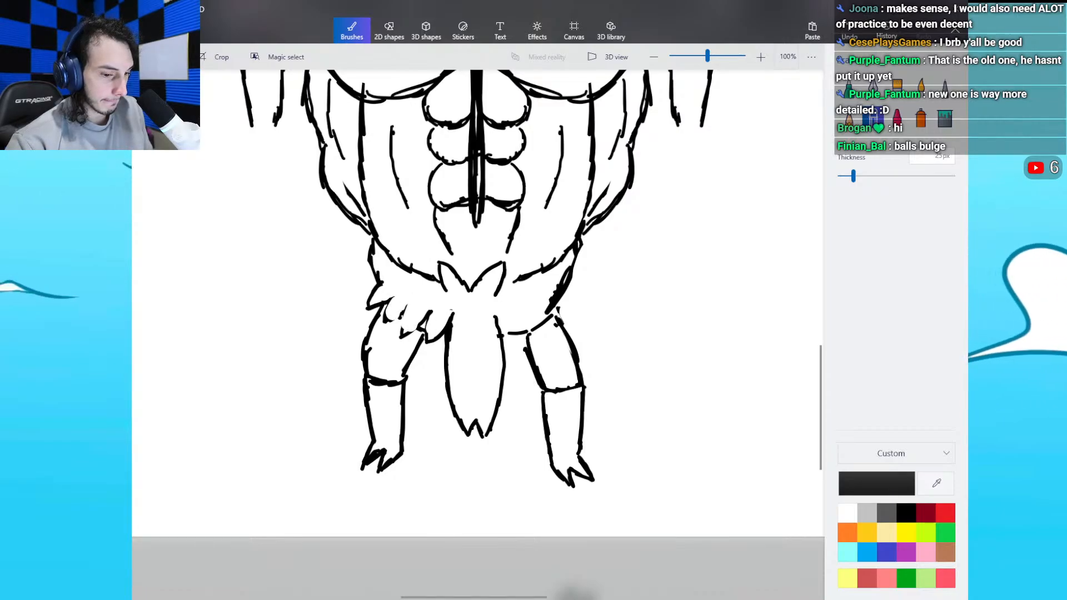
click(848, 87)
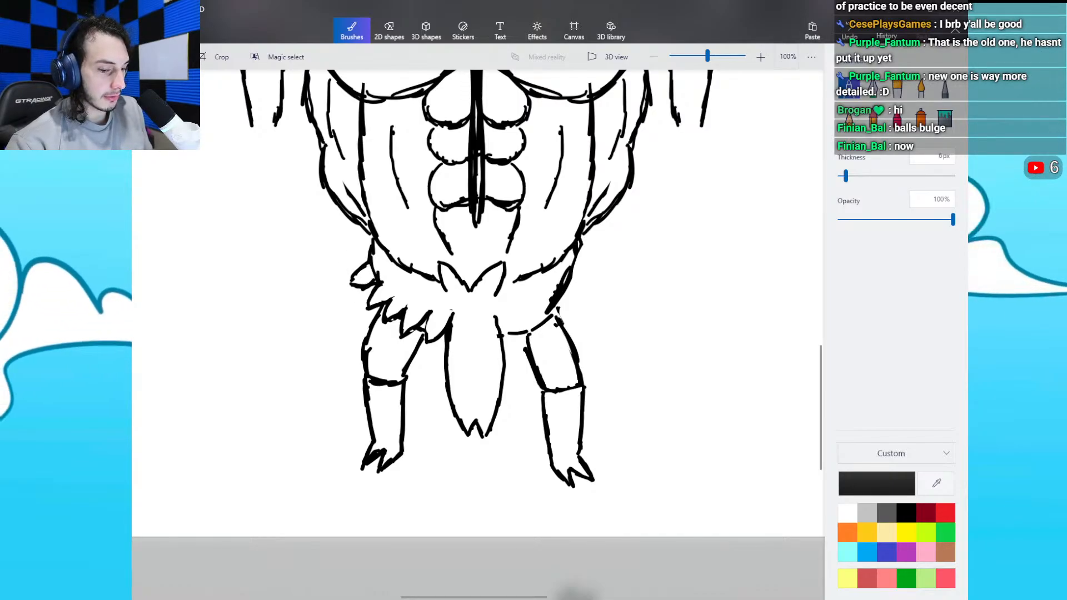
Step: Erase the remaining smooth pelvis outline at both hips, along the waist and along the right lower edge with the 25 px eraser
click(873, 118)
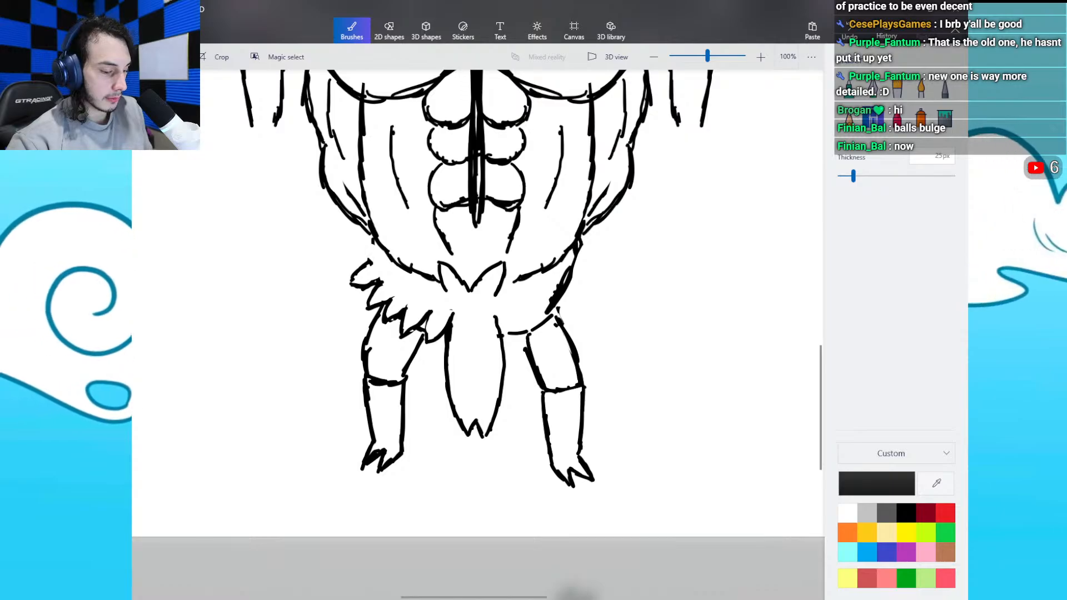
drag(390, 261, 436, 279)
drag(516, 281, 546, 271)
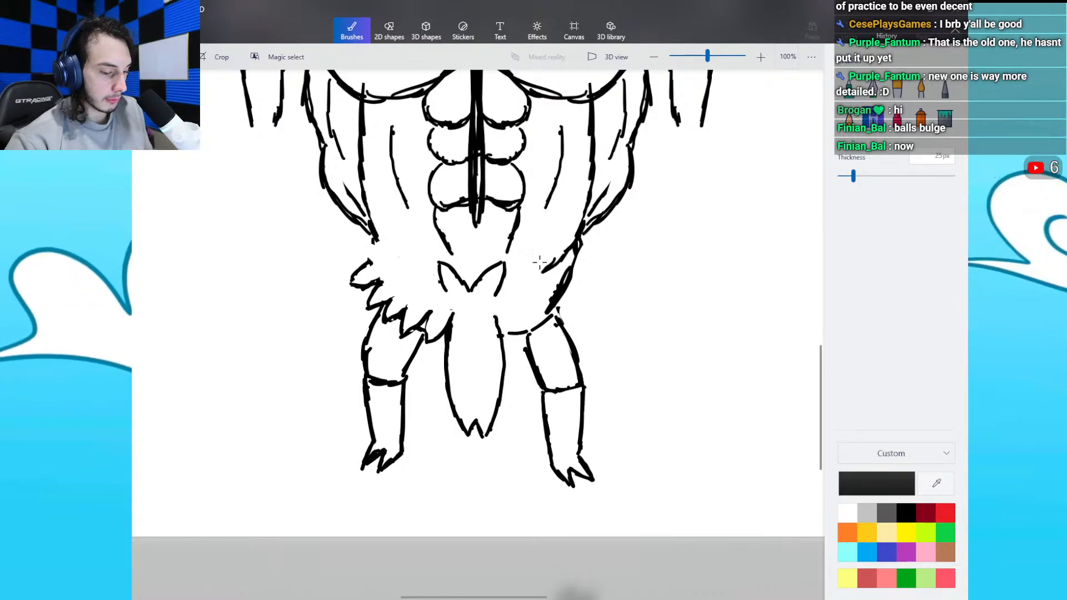
drag(509, 333, 556, 311)
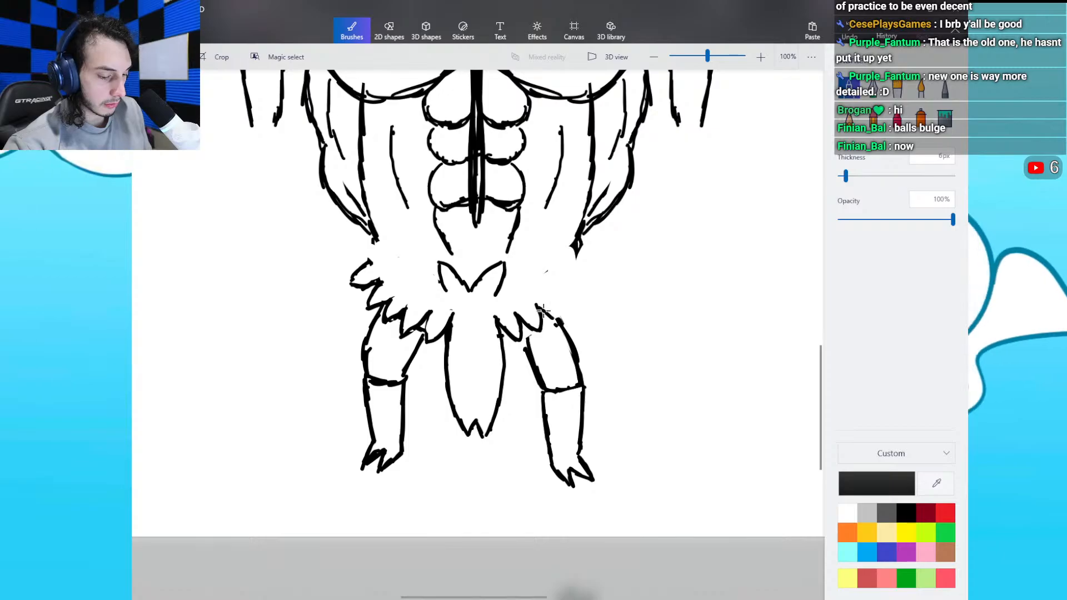
Step: Draw matching jagged feathers with the 6 px marker along the pelvis's right lower edge, right hip and entire upper edge
mouse_move(538, 306)
mouse_down()
mouse_move(561, 322)
mouse_move(563, 307)
mouse_move(580, 313)
mouse_move(578, 290)
mouse_up()
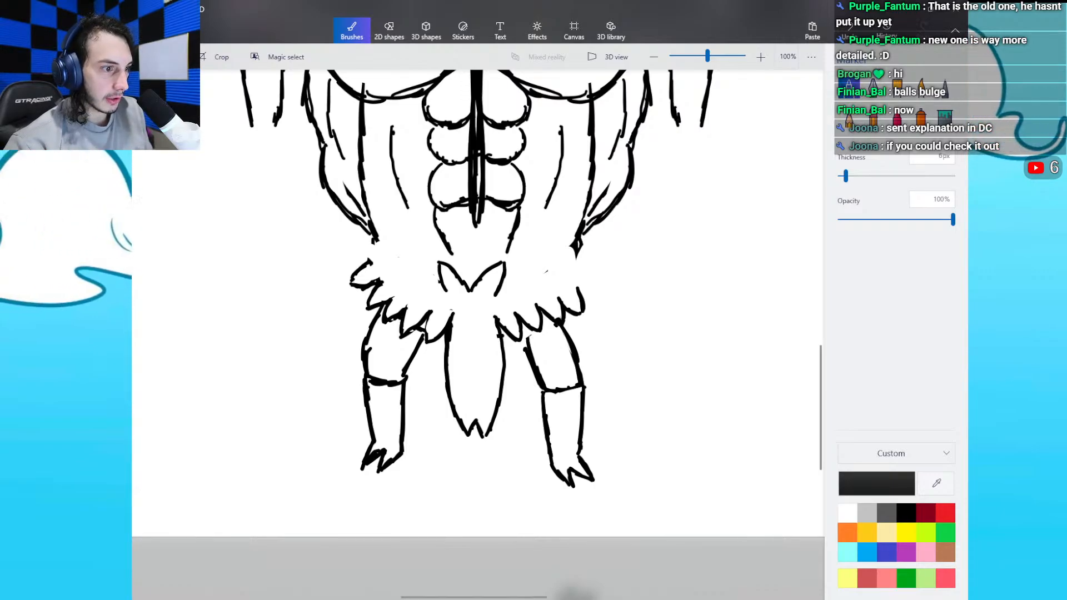
drag(502, 284, 518, 270)
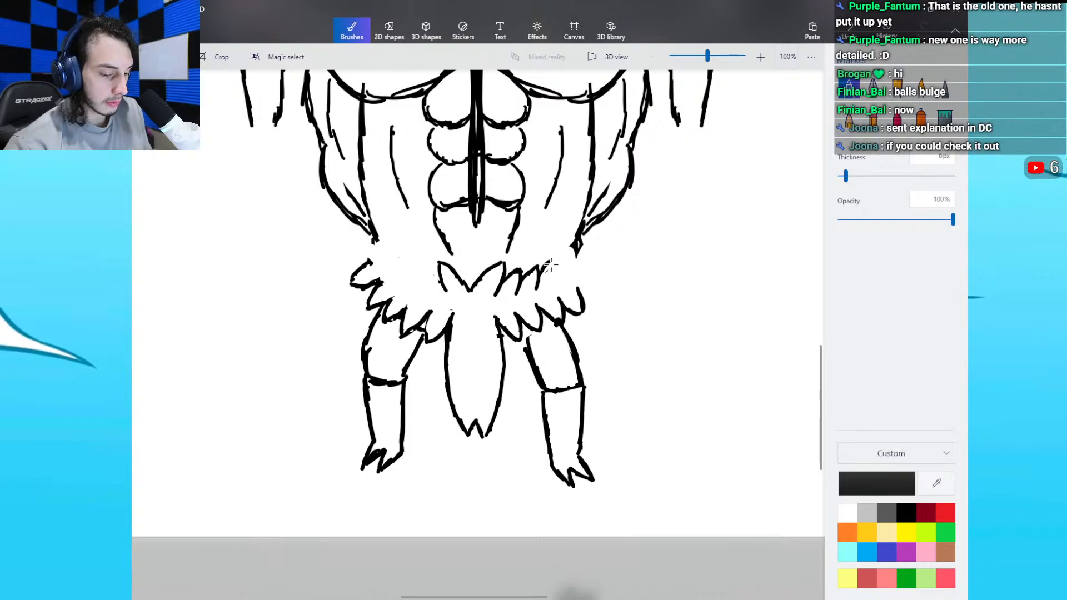
mouse_move(565, 259)
mouse_down()
mouse_move(571, 275)
mouse_move(593, 260)
mouse_move(579, 276)
mouse_move(600, 282)
mouse_move(579, 288)
mouse_up()
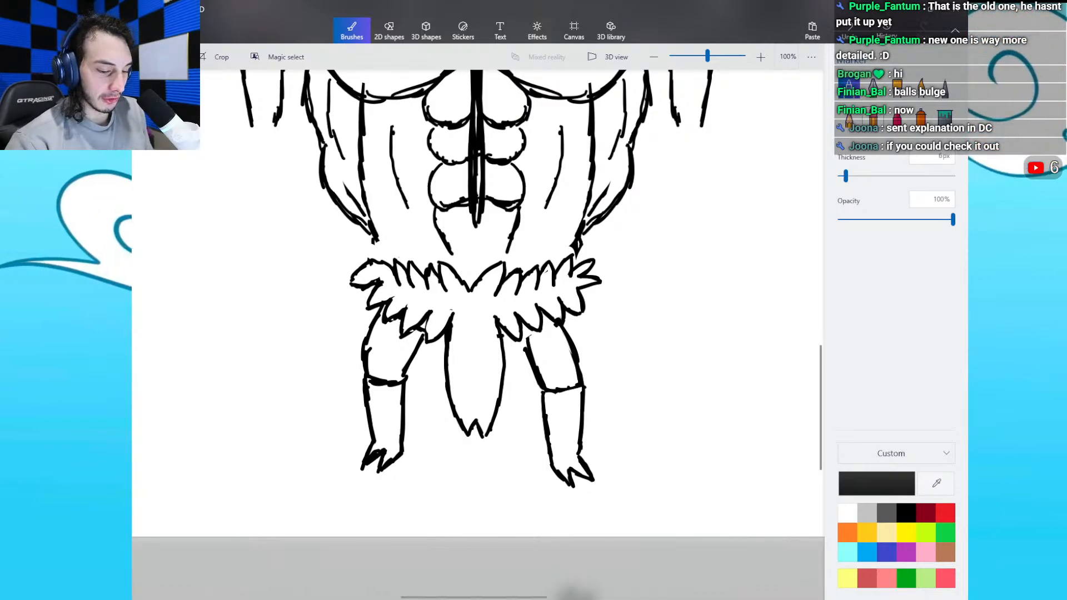
Step: Replace the left hip's rounded feather tuft with small jagged feathers and draw a zigzag across the loincloth's lower flap with the 6 px marker
click(873, 116)
drag(357, 281, 359, 279)
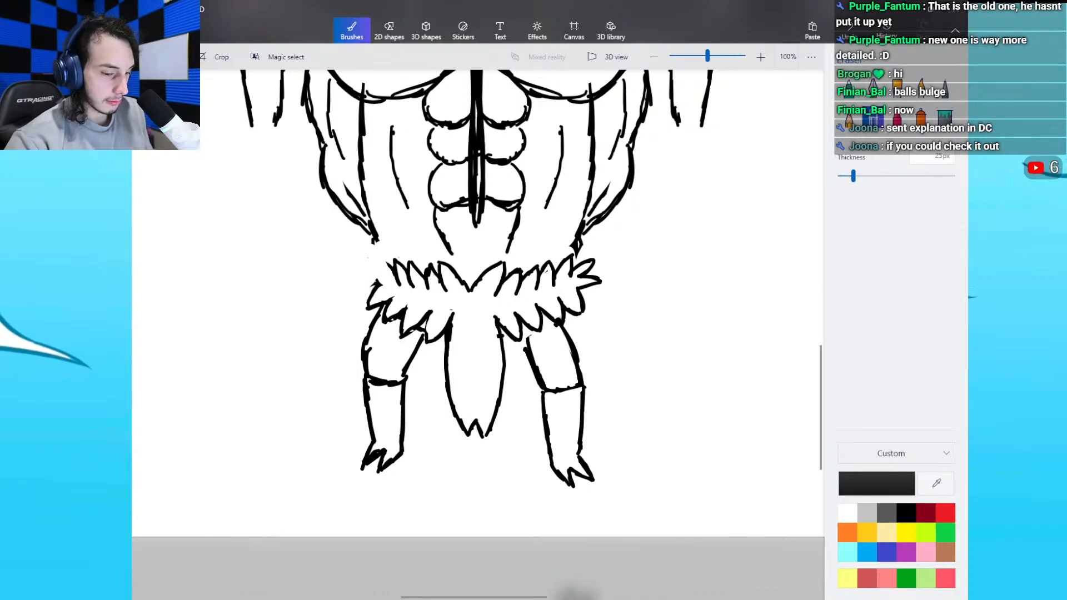
click(849, 89)
drag(389, 269, 381, 279)
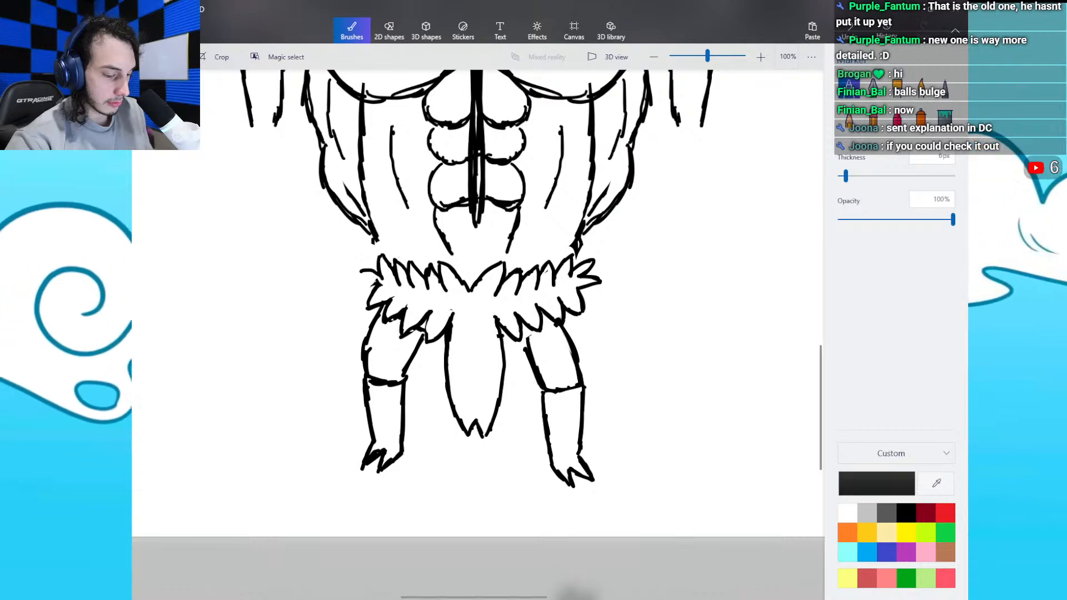
mouse_move(359, 277)
mouse_down()
mouse_move(380, 285)
mouse_move(354, 299)
mouse_move(370, 302)
mouse_up()
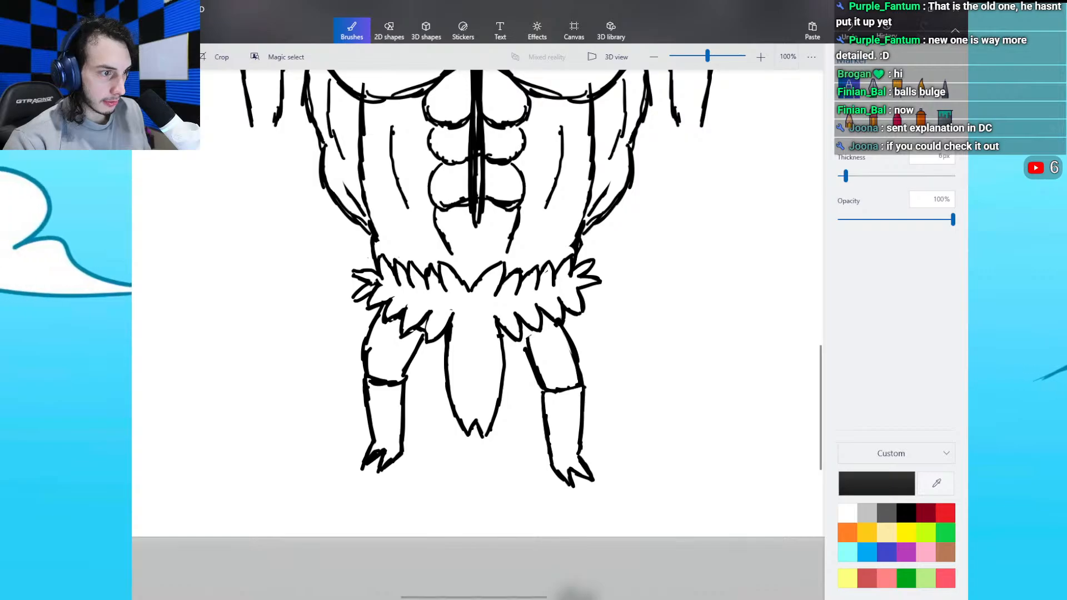
mouse_move(461, 396)
mouse_down()
mouse_move(468, 405)
mouse_move(474, 373)
mouse_move(484, 404)
mouse_move(500, 372)
mouse_up()
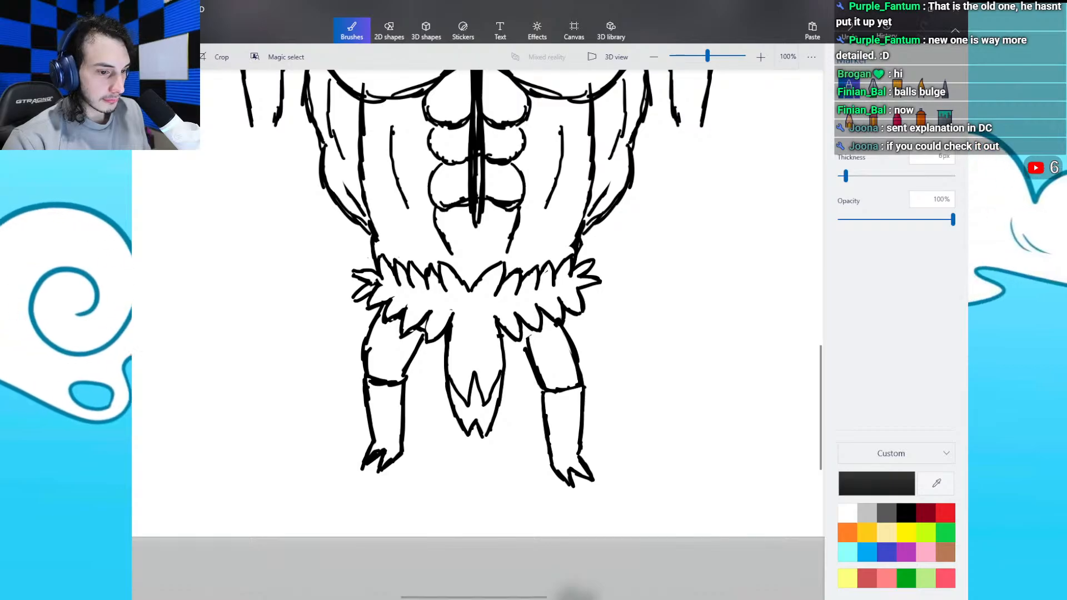
Step: Erase both hanging forearms along with the lower edges and crease lines of both upper arms using the 25 px eraser
scroll(478, 305, up, 2)
scroll(478, 334, up, 1)
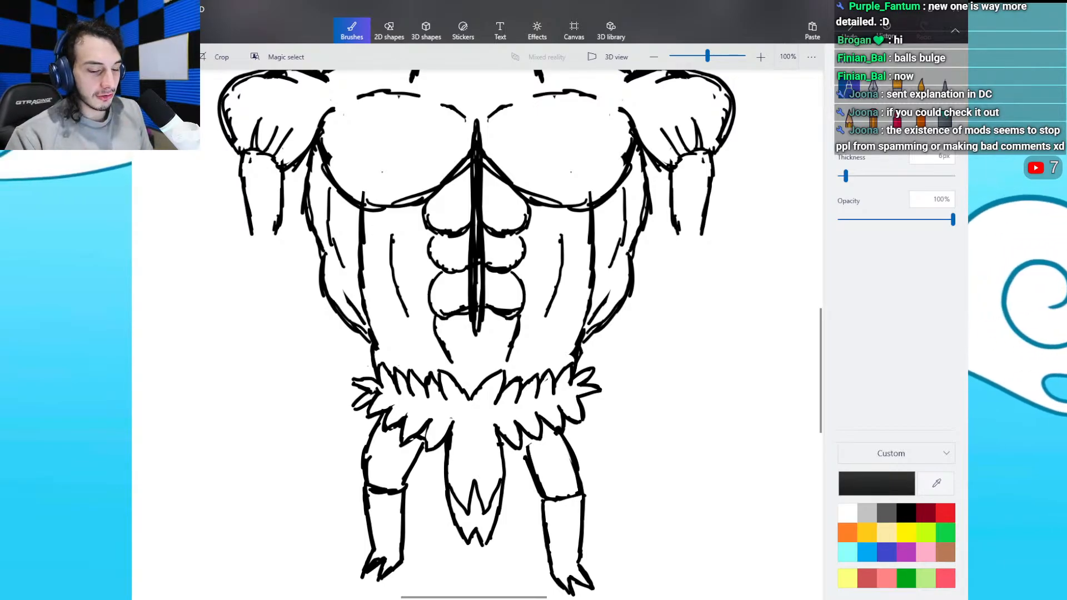
scroll(819, 329, up, 2)
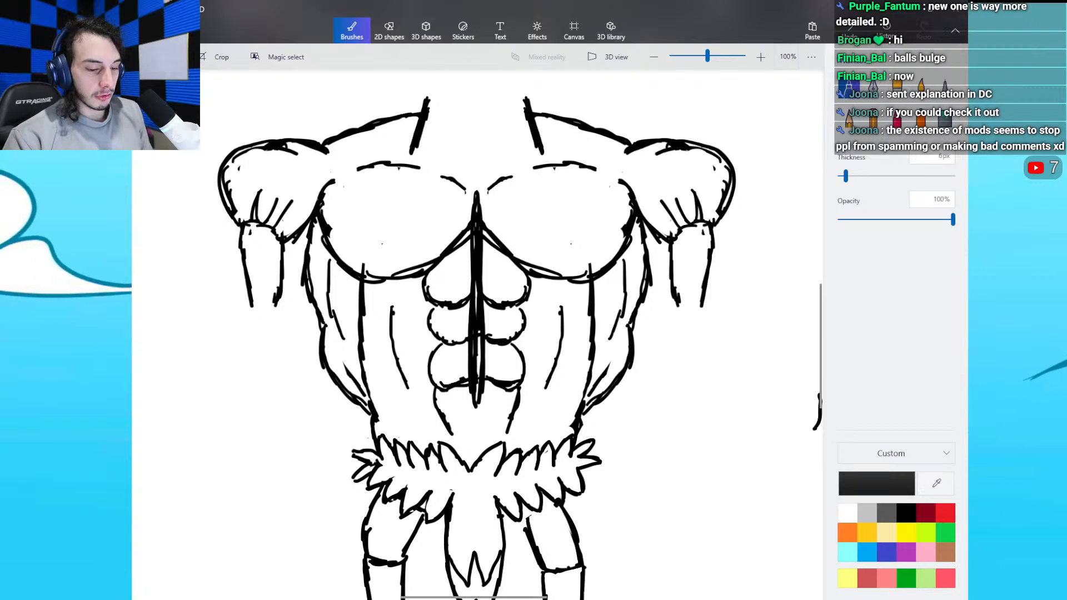
click(873, 118)
drag(678, 305, 674, 250)
mouse_move(704, 286)
mouse_down()
mouse_move(714, 242)
mouse_move(702, 306)
mouse_up()
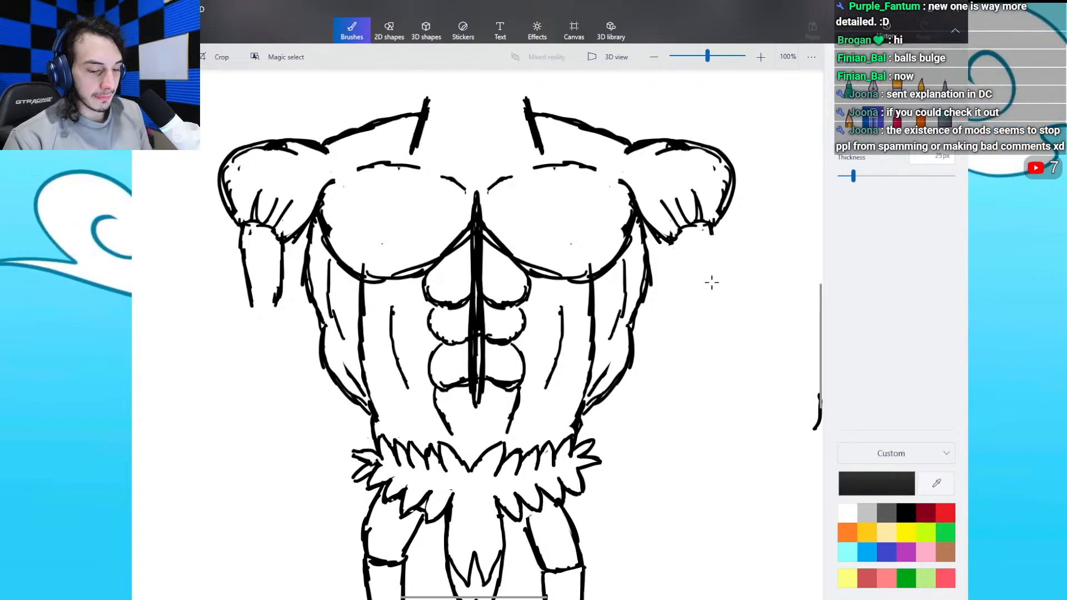
mouse_move(703, 227)
mouse_down()
mouse_move(681, 229)
mouse_move(702, 231)
mouse_move(681, 192)
mouse_up()
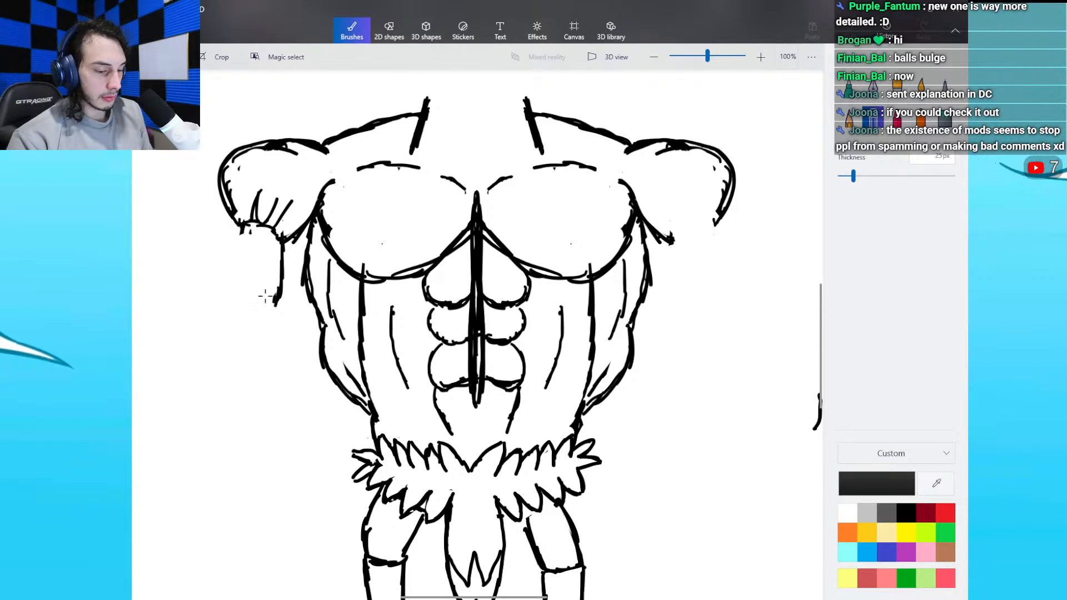
drag(256, 202, 260, 218)
drag(280, 239, 282, 300)
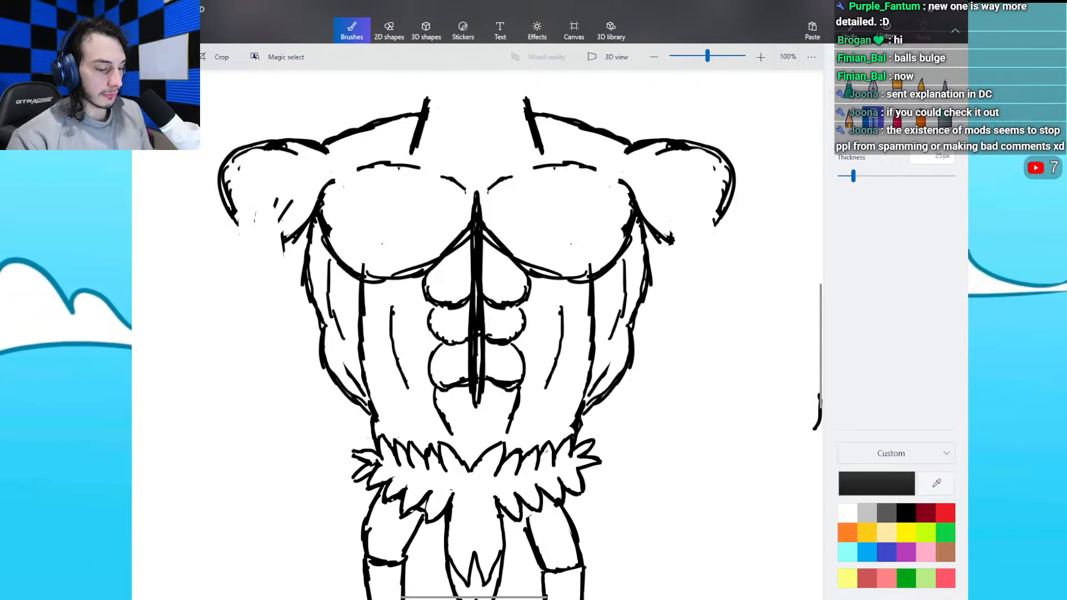
mouse_move(273, 204)
mouse_down()
mouse_move(281, 233)
mouse_move(235, 221)
mouse_up()
Step: Draw the left forearm stretching outward with the 6 px marker, and round off the left upper arm's underside down to the torso
click(849, 89)
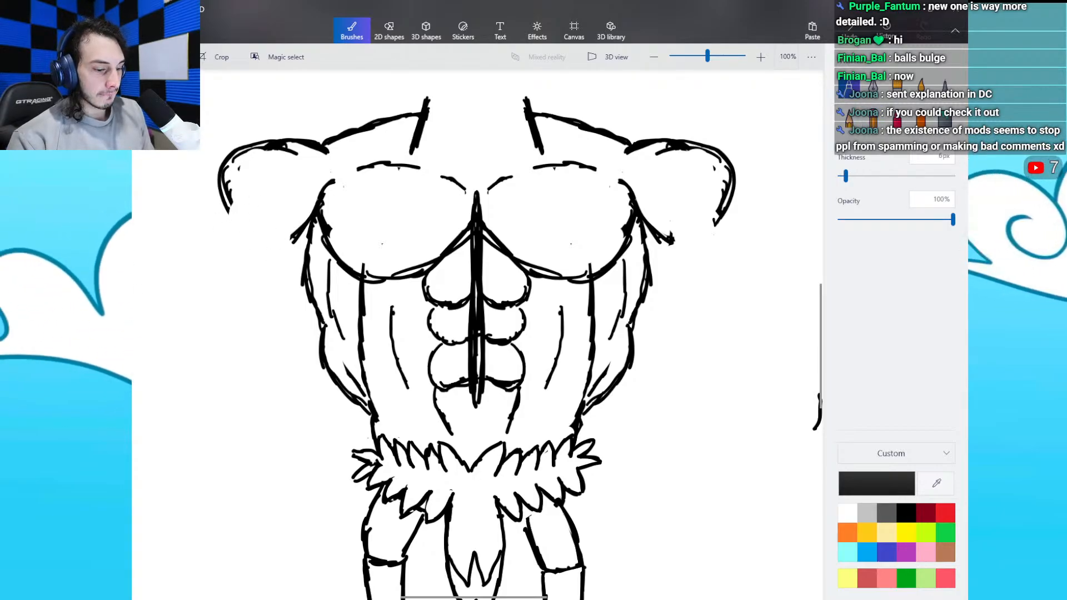
drag(204, 198, 175, 217)
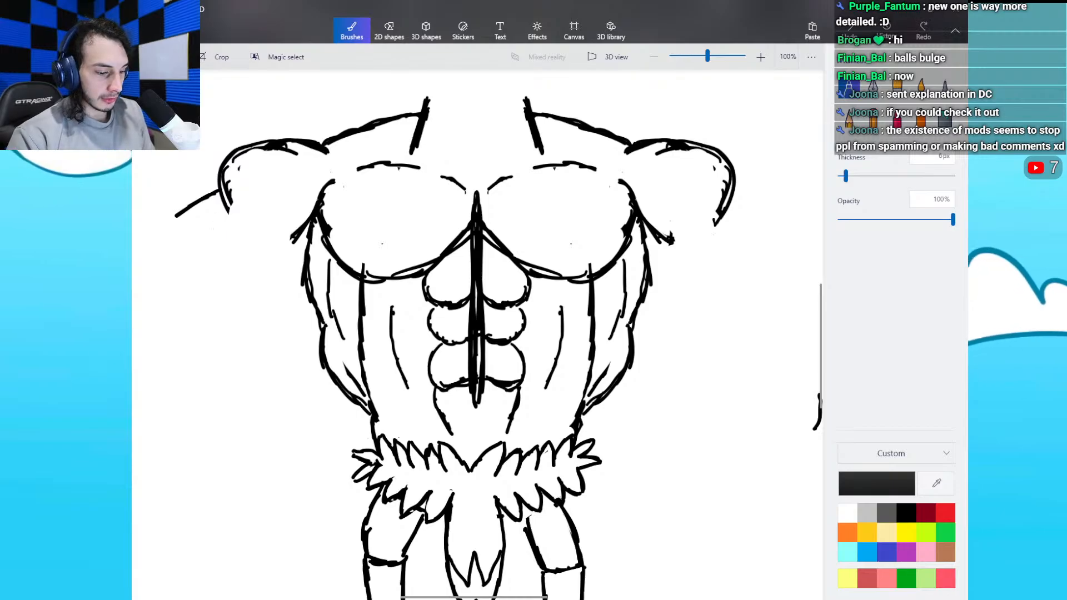
drag(191, 236, 229, 215)
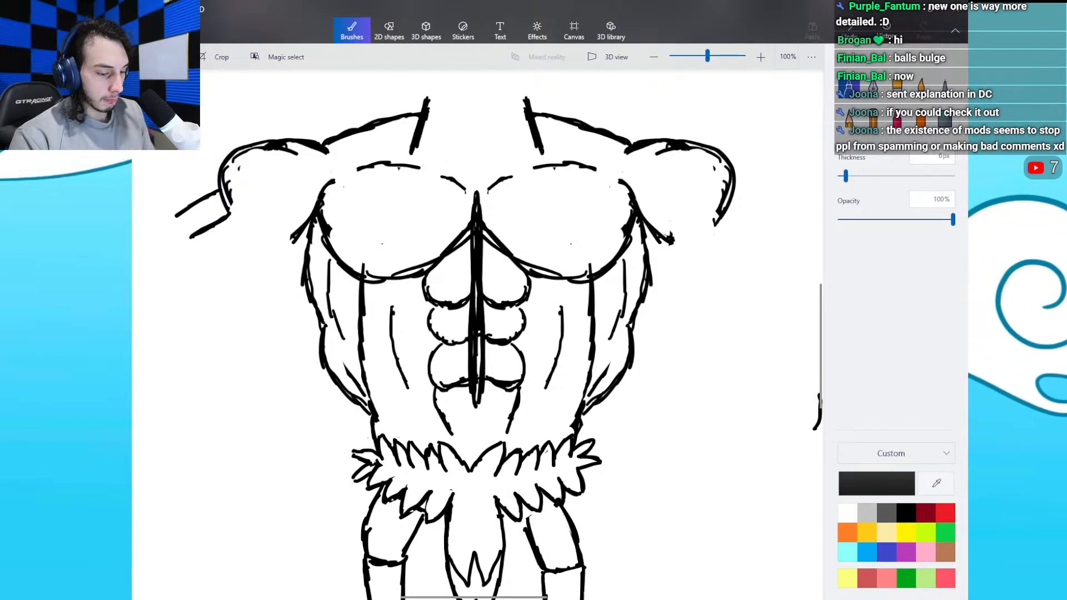
click(873, 118)
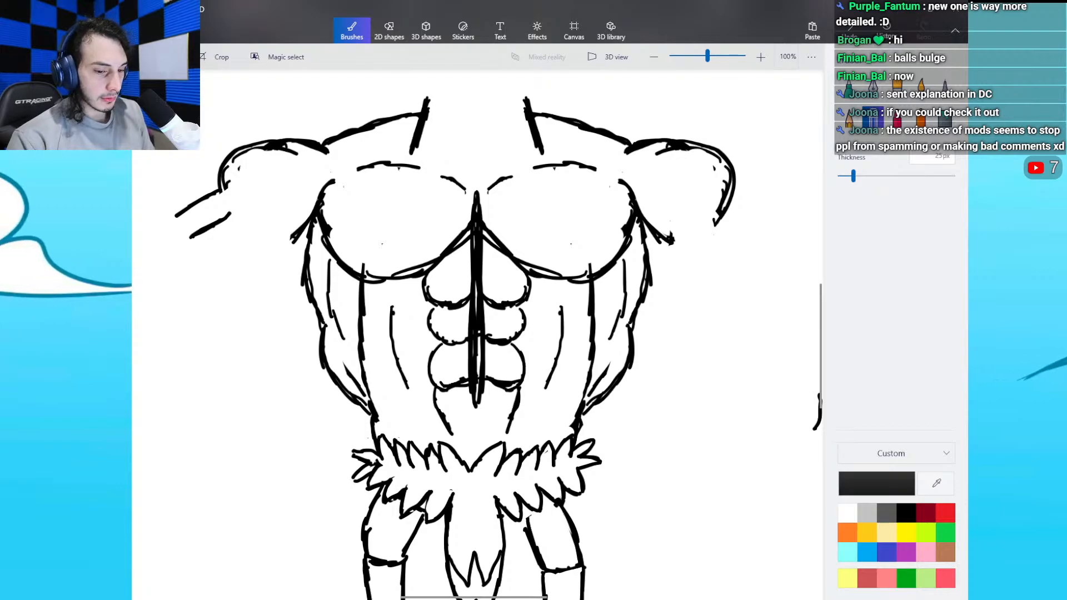
click(848, 88)
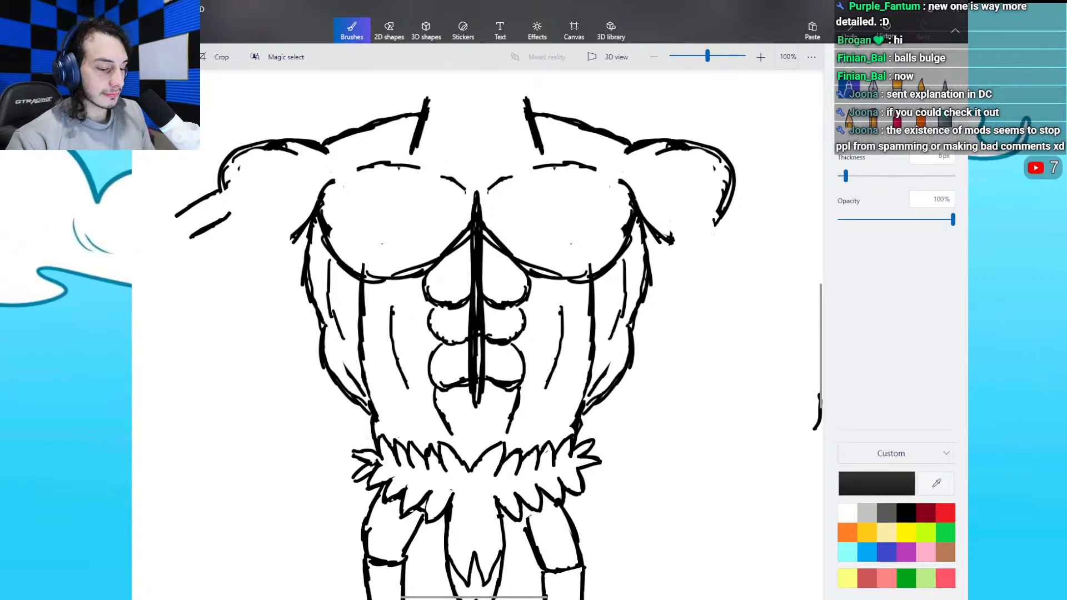
mouse_move(234, 223)
mouse_down()
mouse_move(265, 241)
mouse_move(298, 233)
mouse_up()
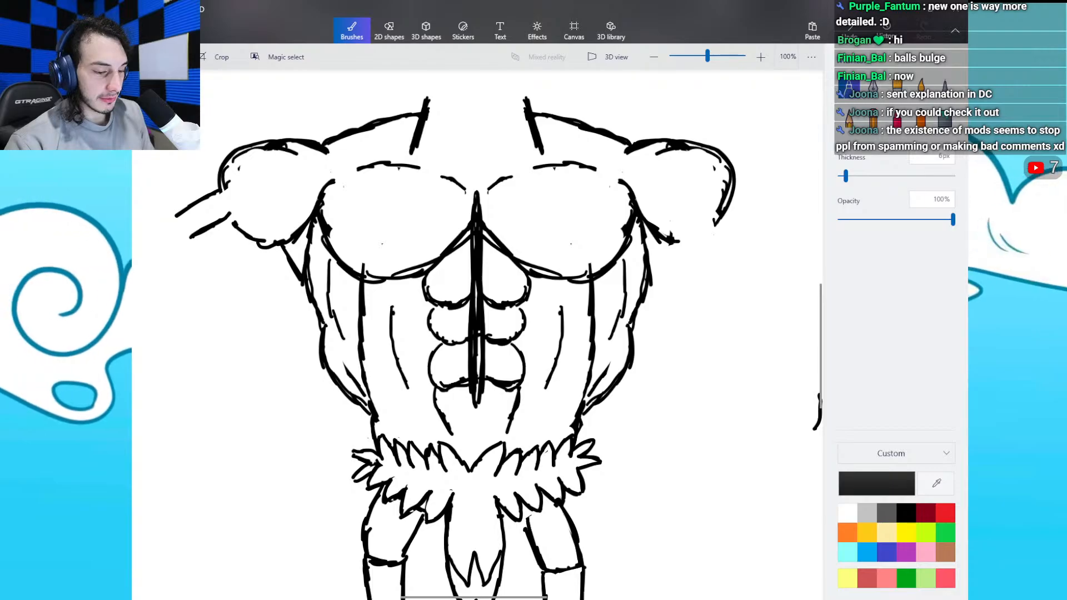
Step: Draw the matching outstretched right forearm, add short creases at both elbows, and close the right upper arm's underside down to the torso
drag(736, 184, 754, 191)
drag(671, 241, 678, 241)
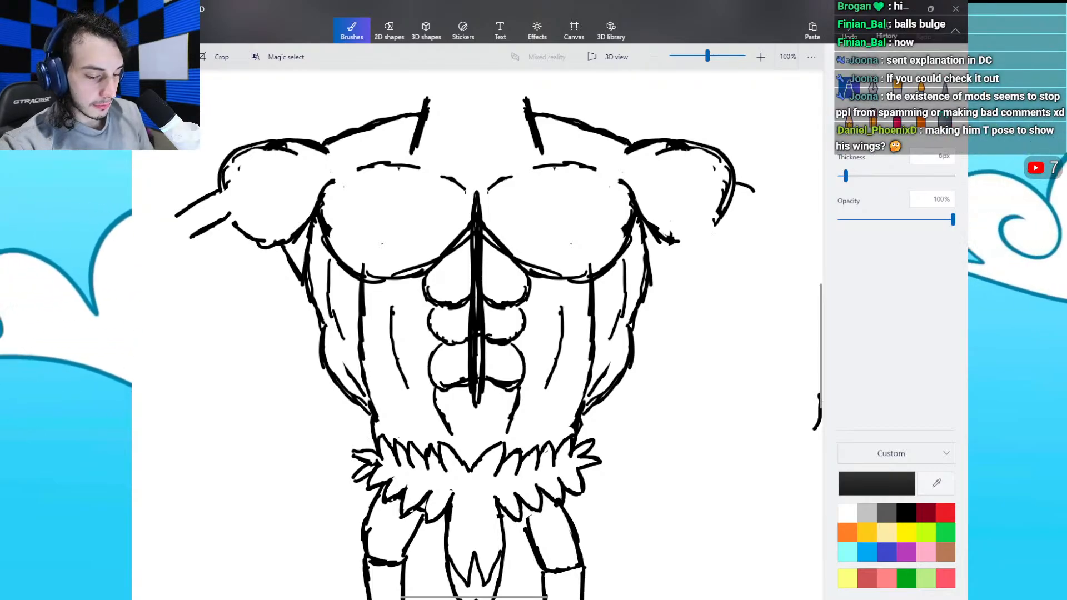
drag(737, 182, 781, 196)
drag(720, 214, 753, 221)
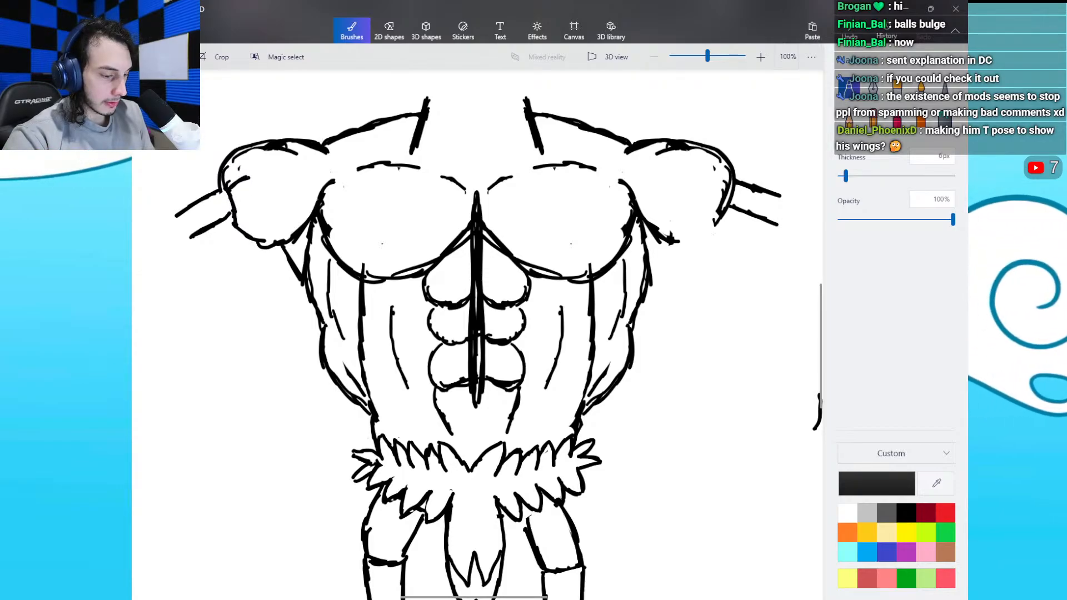
mouse_move(234, 199)
mouse_down()
mouse_move(254, 195)
mouse_move(251, 216)
mouse_up()
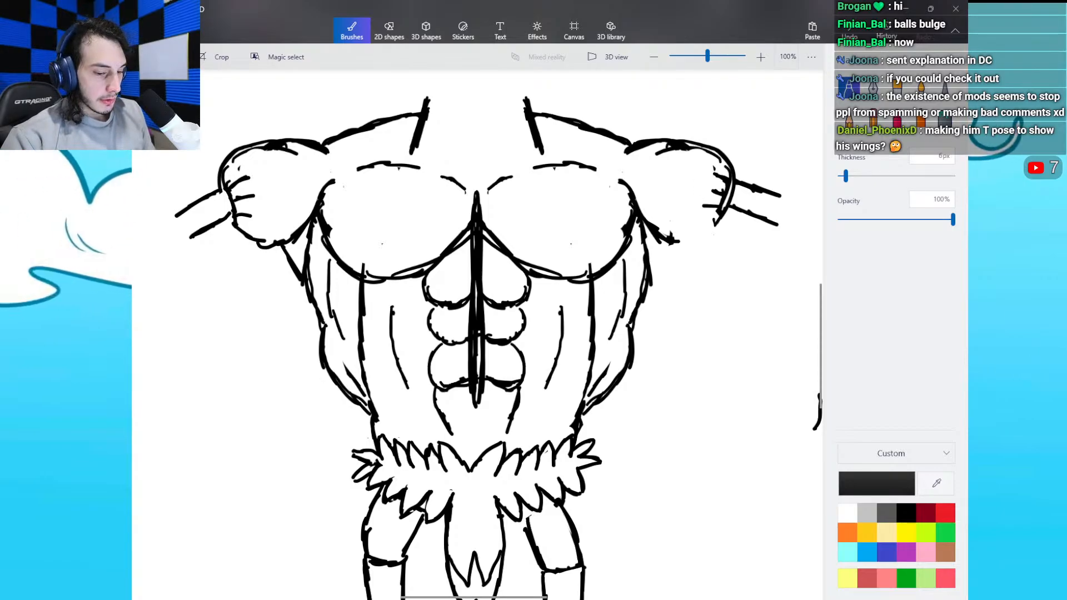
drag(679, 241, 652, 279)
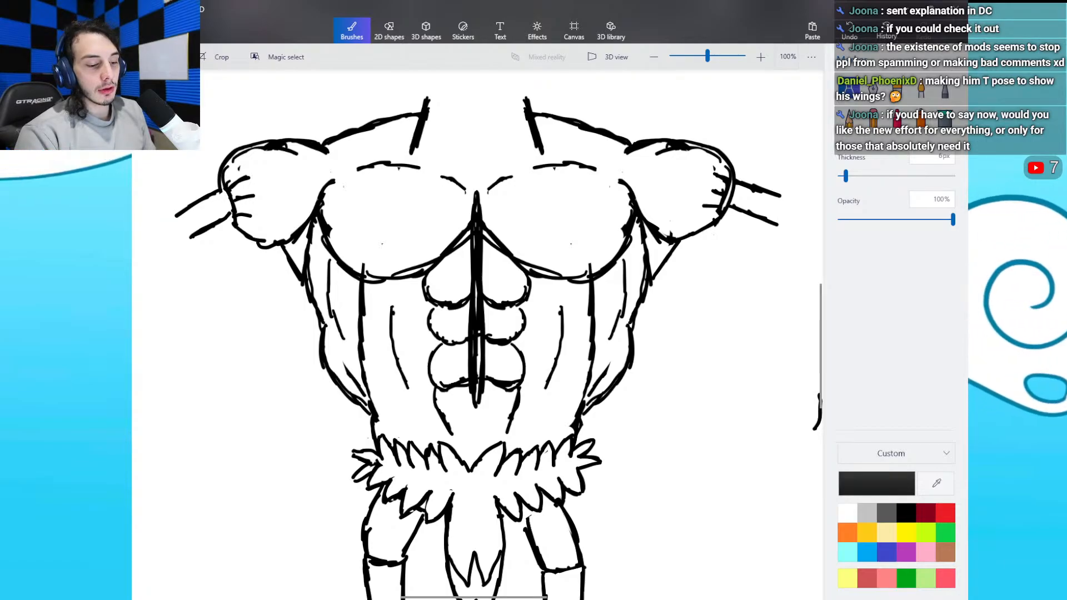
Step: Lengthen the left forearm and finish it with a tiny clawed hand, undoing the last surplus stroke
drag(506, 598, 453, 598)
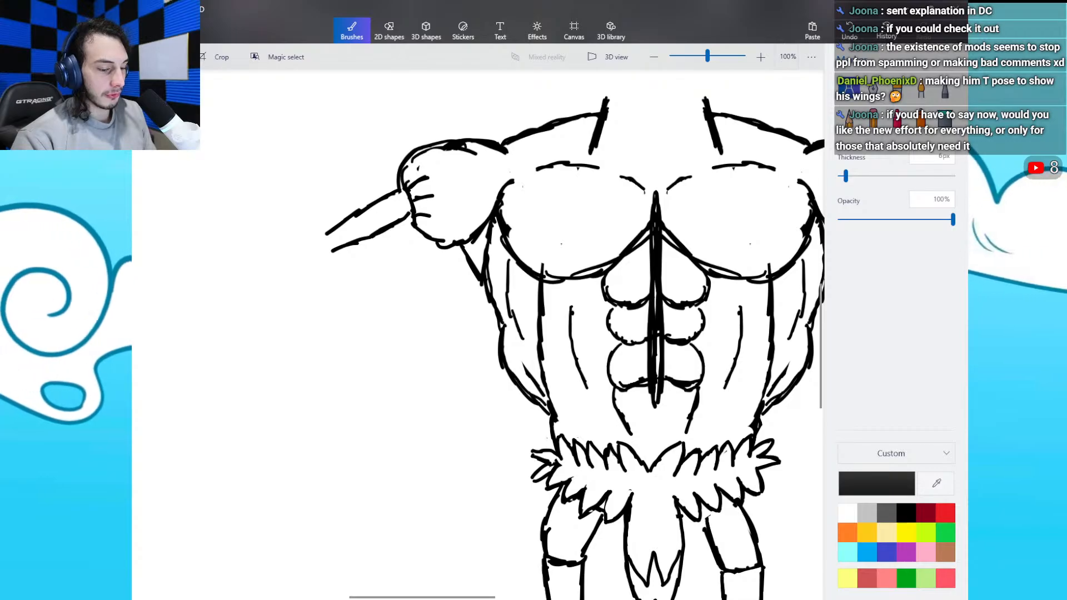
mouse_move(310, 211)
mouse_down()
mouse_move(327, 234)
mouse_move(309, 231)
mouse_up()
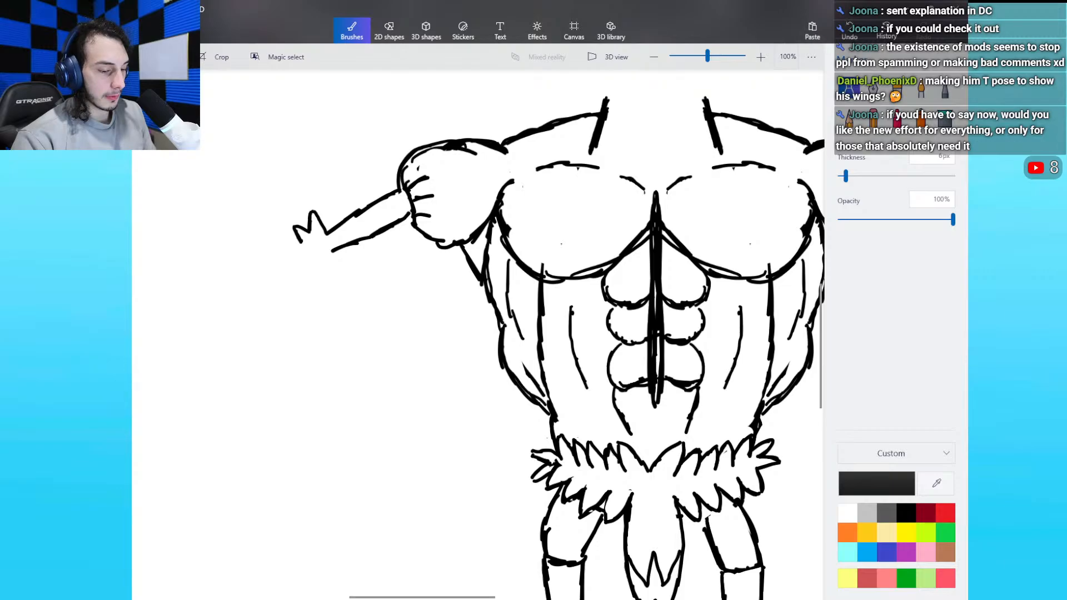
drag(294, 247, 291, 250)
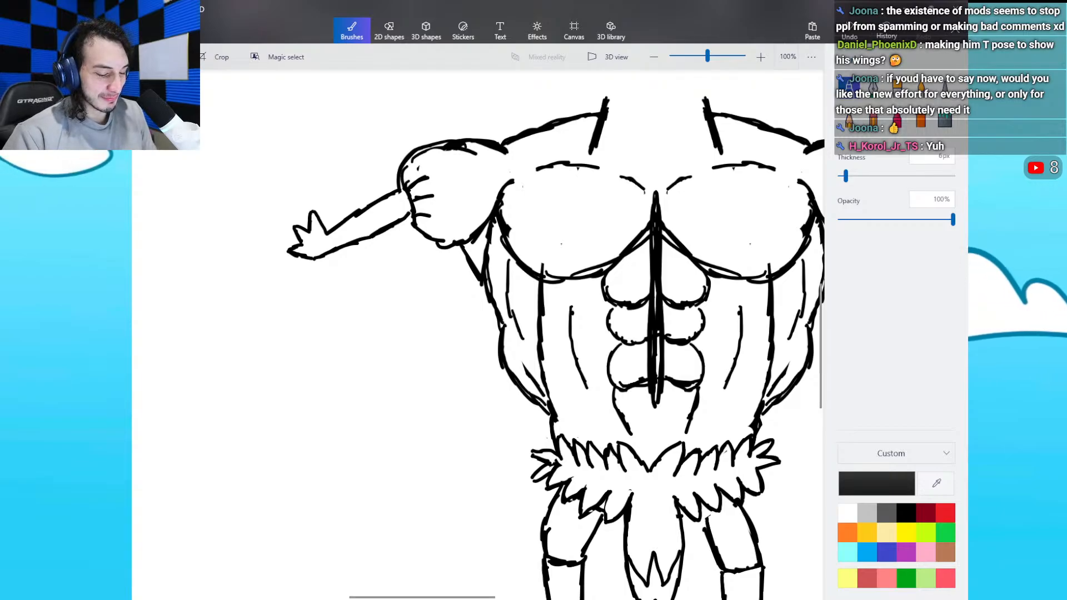
key(ctrl+z)
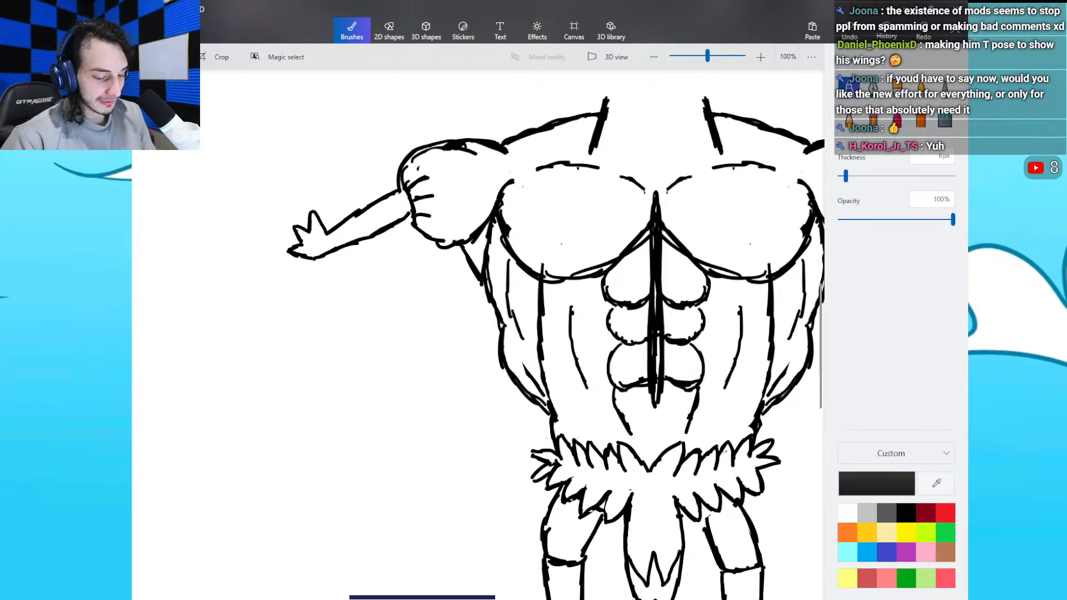
Step: Lengthen the right forearm and finish it with a matching tiny clawed hand
scroll(478, 348, right, 3)
scroll(478, 348, right, 4)
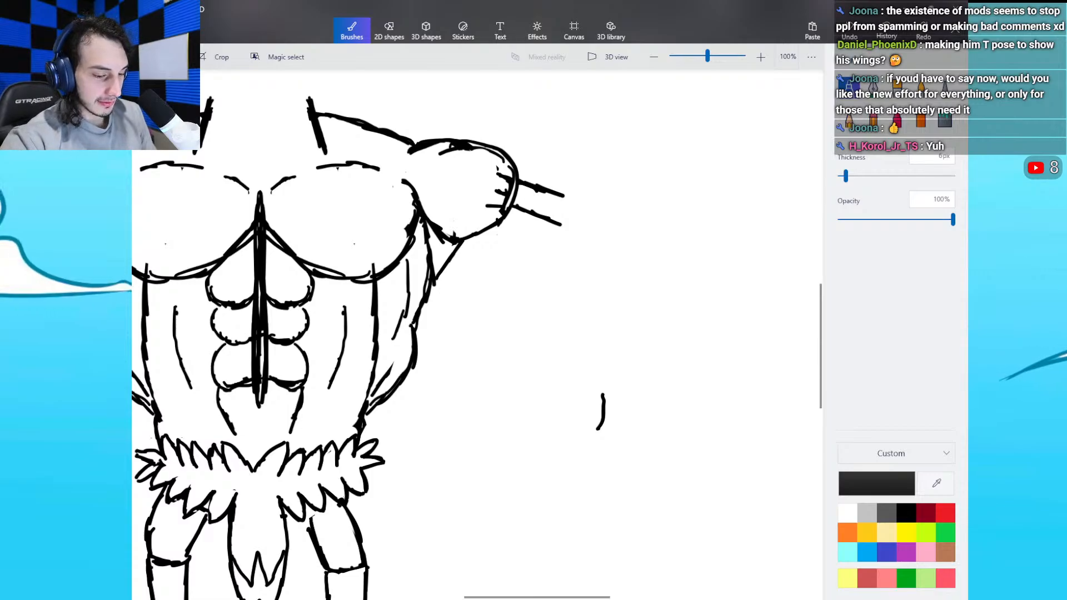
drag(562, 195, 604, 218)
drag(526, 192, 597, 237)
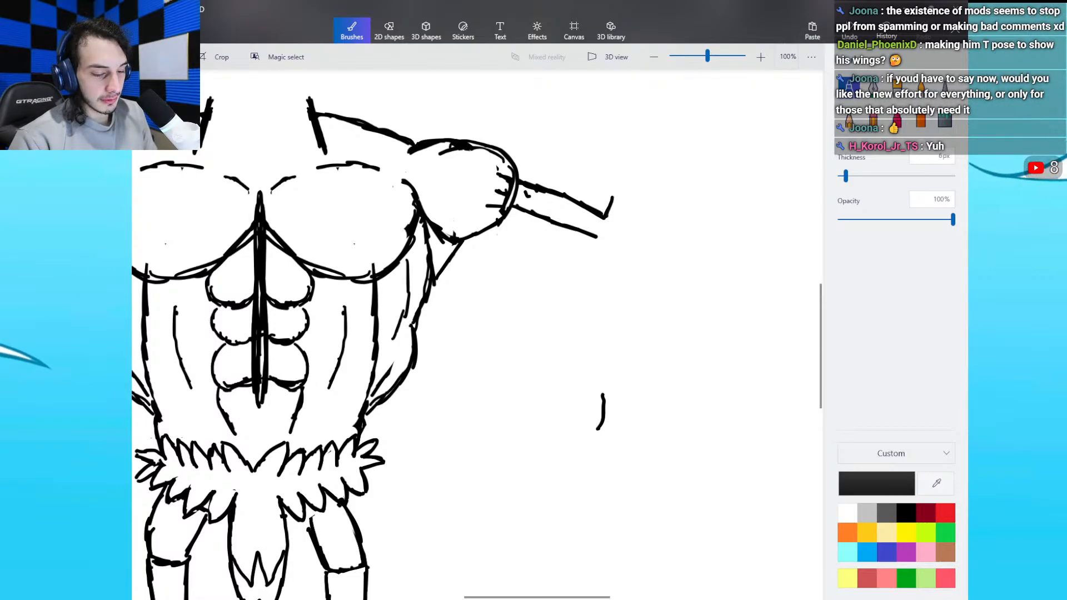
mouse_move(618, 214)
mouse_down()
mouse_move(630, 204)
mouse_move(623, 221)
mouse_move(644, 223)
mouse_move(616, 238)
mouse_up()
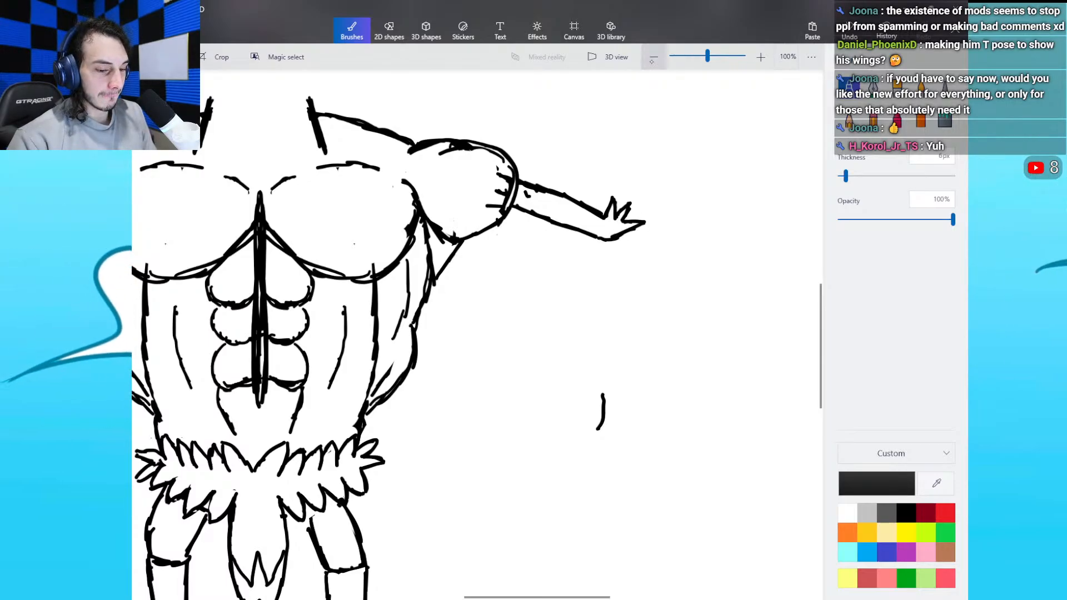
Step: Try several curved wing outlines sweeping out from the left hand and down below the arm, undoing each attempt
key(ctrl+minus)
key(ctrl+minus)
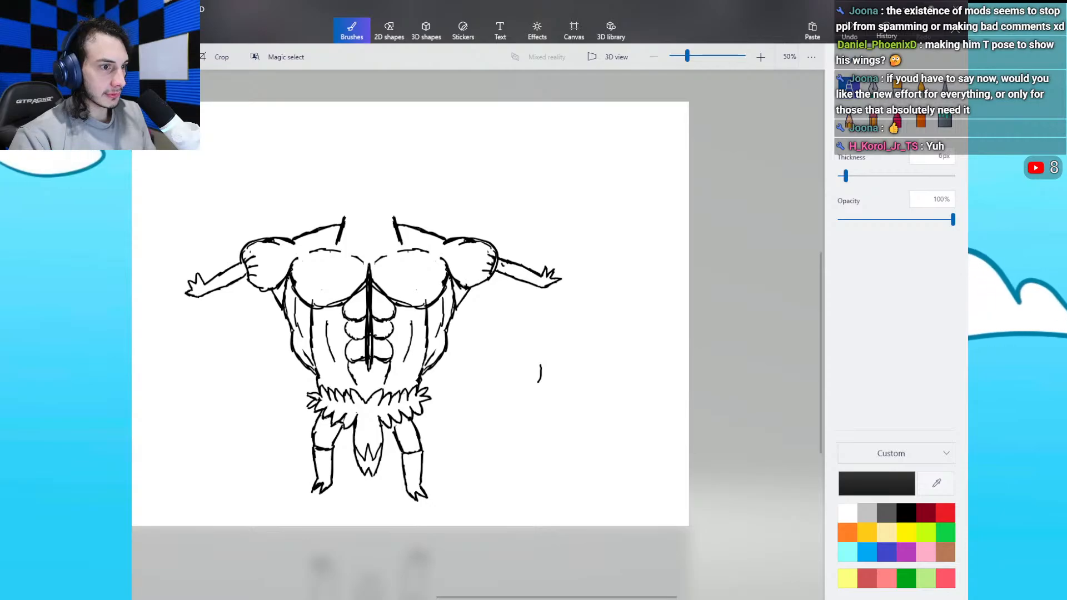
scroll(422, 311, left, 3)
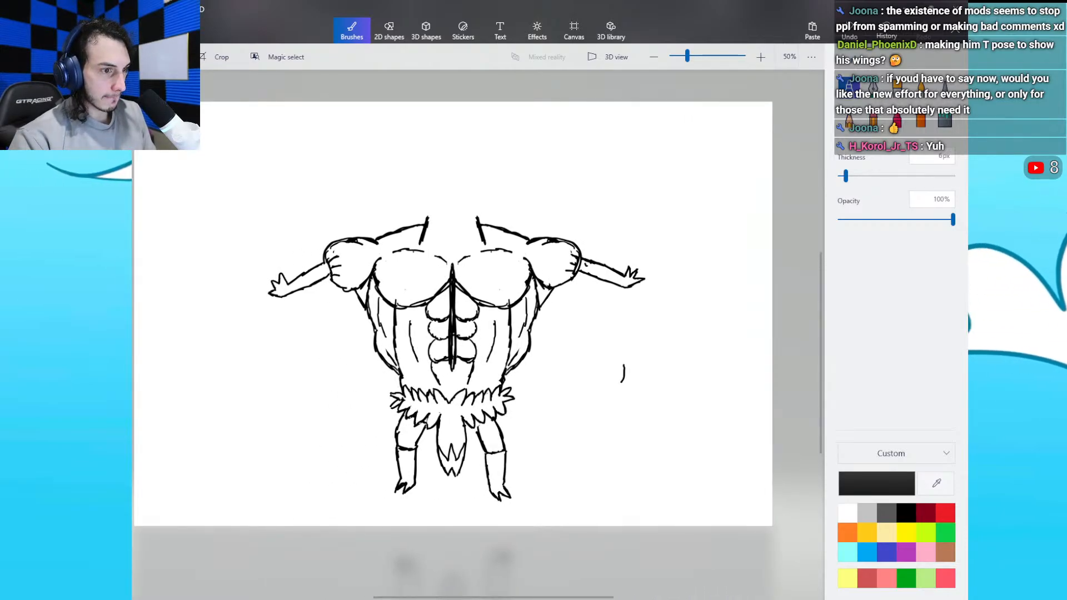
mouse_move(271, 290)
mouse_down()
mouse_move(228, 252)
mouse_move(251, 315)
mouse_up()
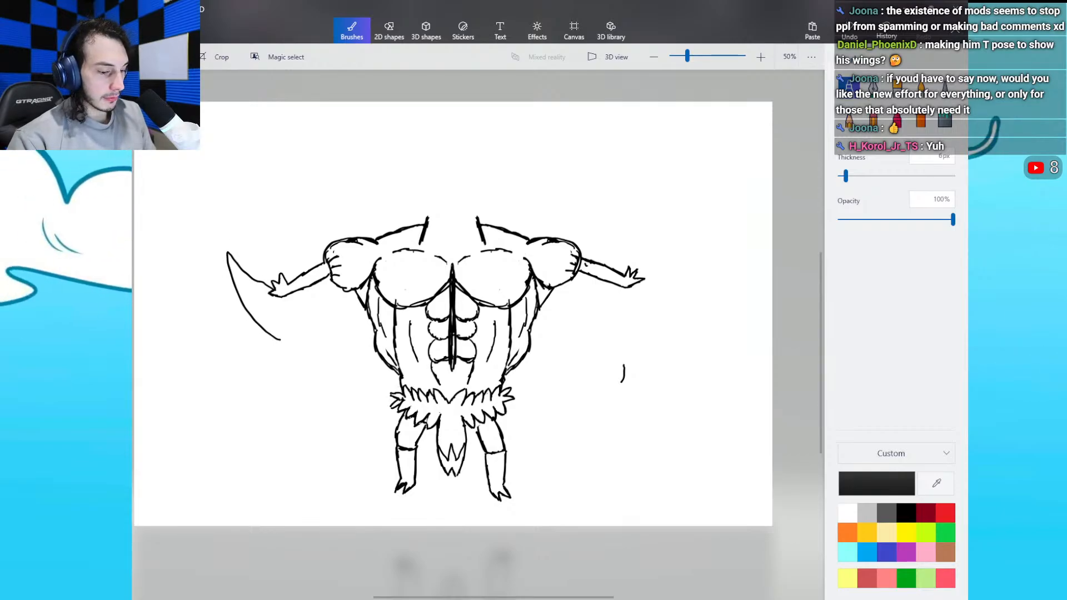
key(ctrl+z)
drag(272, 290, 228, 286)
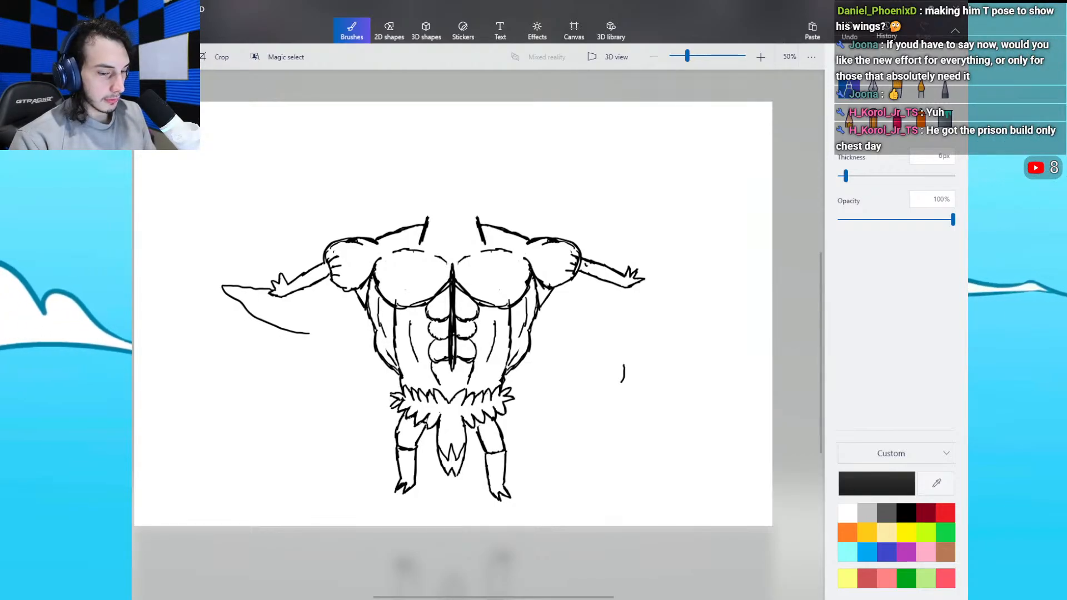
key(ctrl+z)
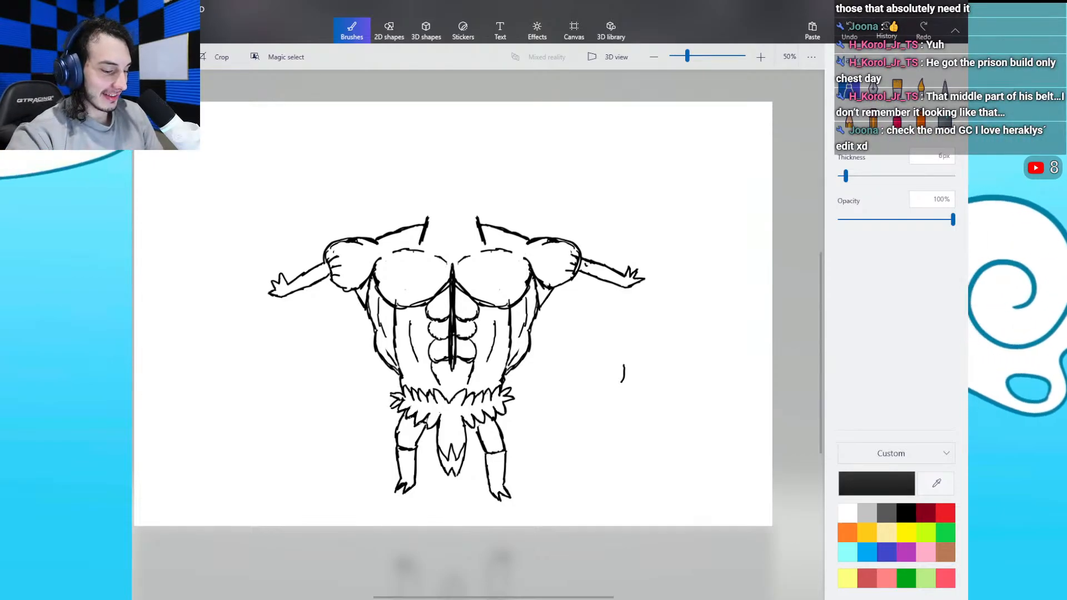
drag(278, 277, 236, 242)
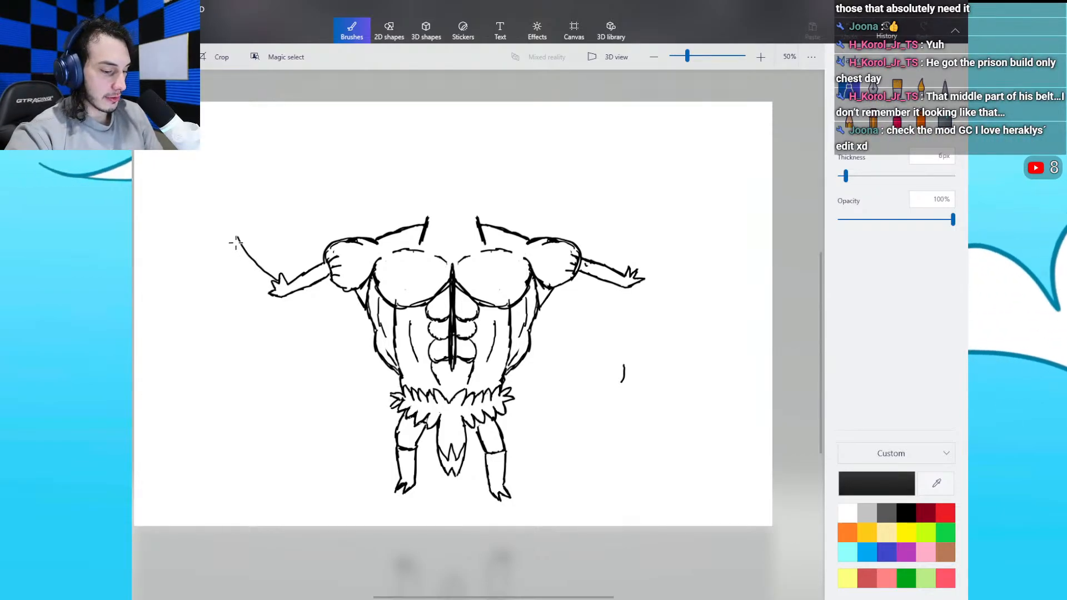
drag(241, 281, 288, 327)
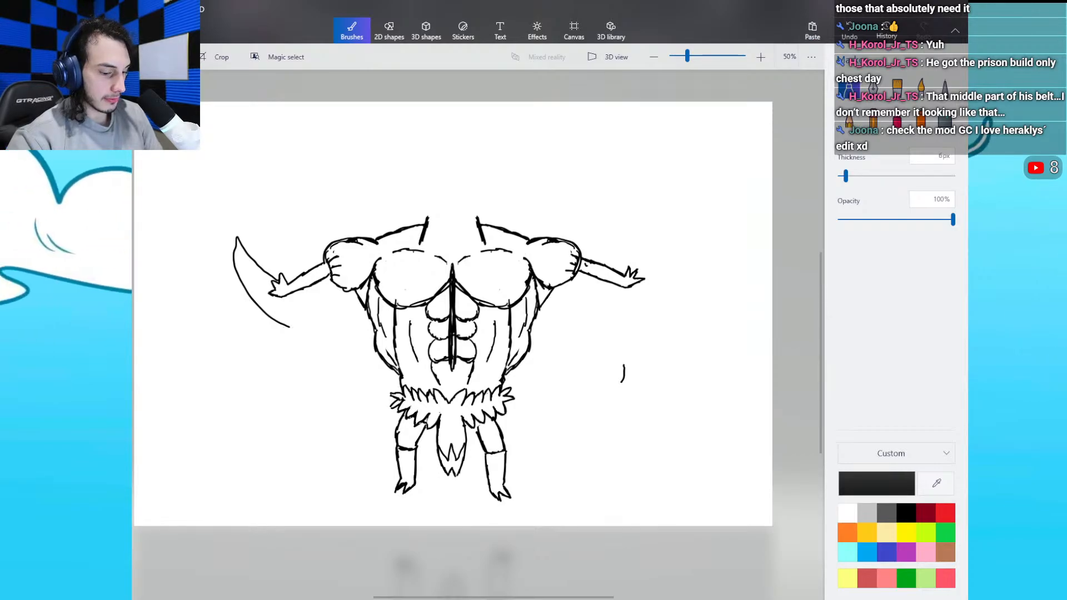
mouse_move(235, 292)
mouse_down()
mouse_move(268, 349)
mouse_move(309, 363)
mouse_up()
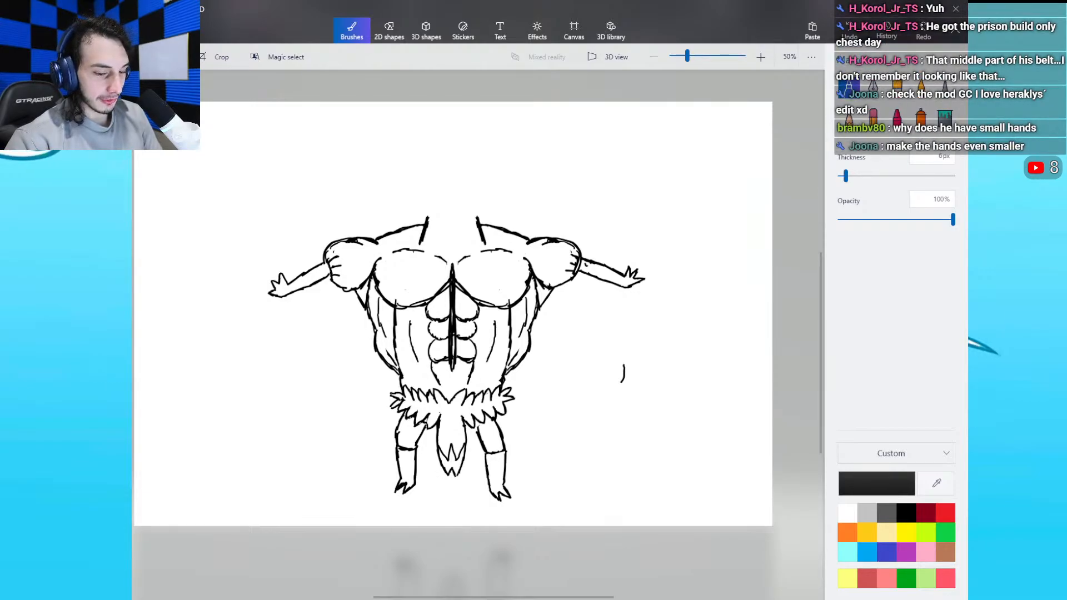
Step: Erase the stray curved mark in the empty area beside the figure's right side with the 25 px eraser
click(873, 118)
mouse_move(618, 374)
mouse_down()
mouse_move(624, 360)
mouse_move(622, 382)
mouse_up()
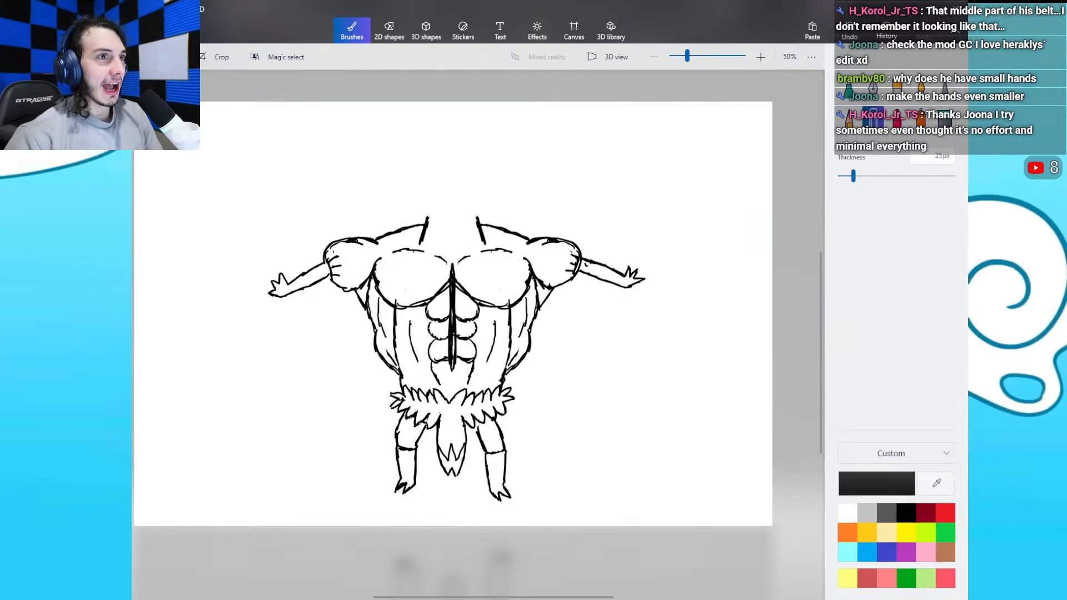
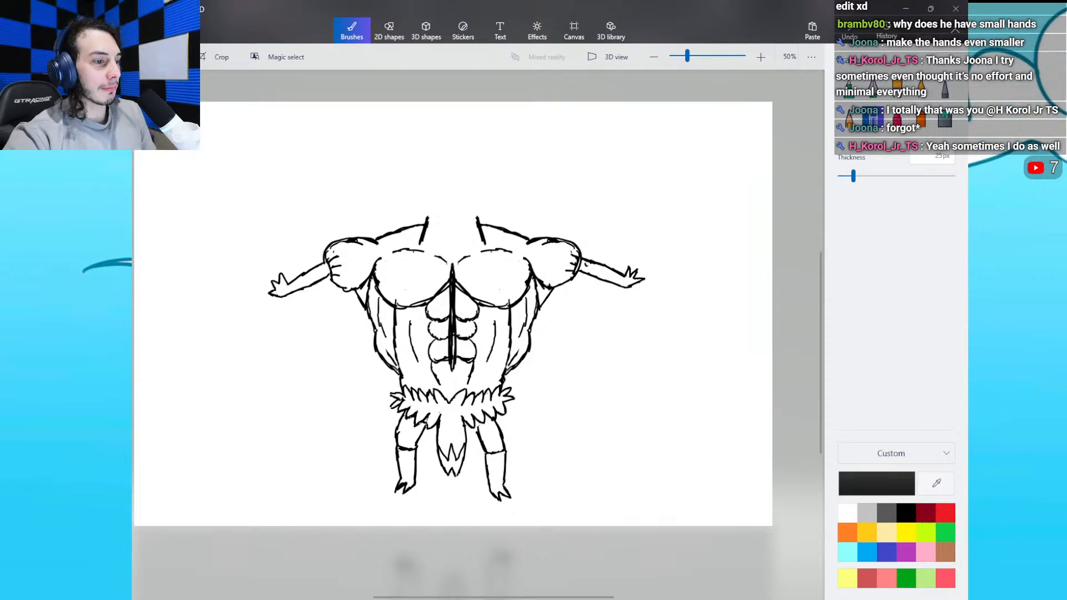
Step: Switch to the browser and examine the Mega Hawlucha reference images for the wing shape, closing the image search before returning to the drawing
key(super+d)
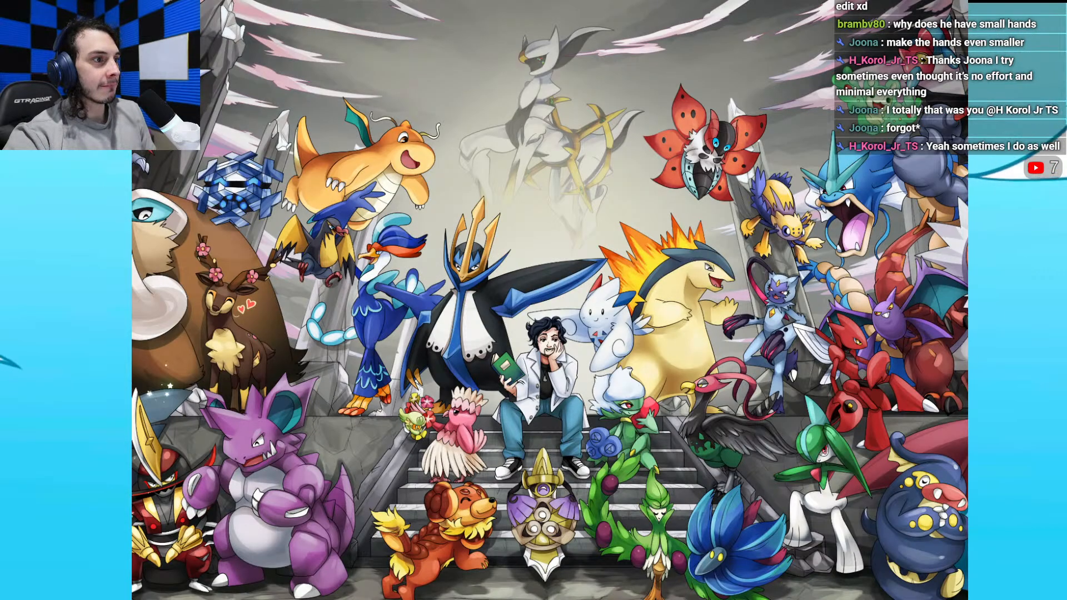
key(super+d)
click(329, 32)
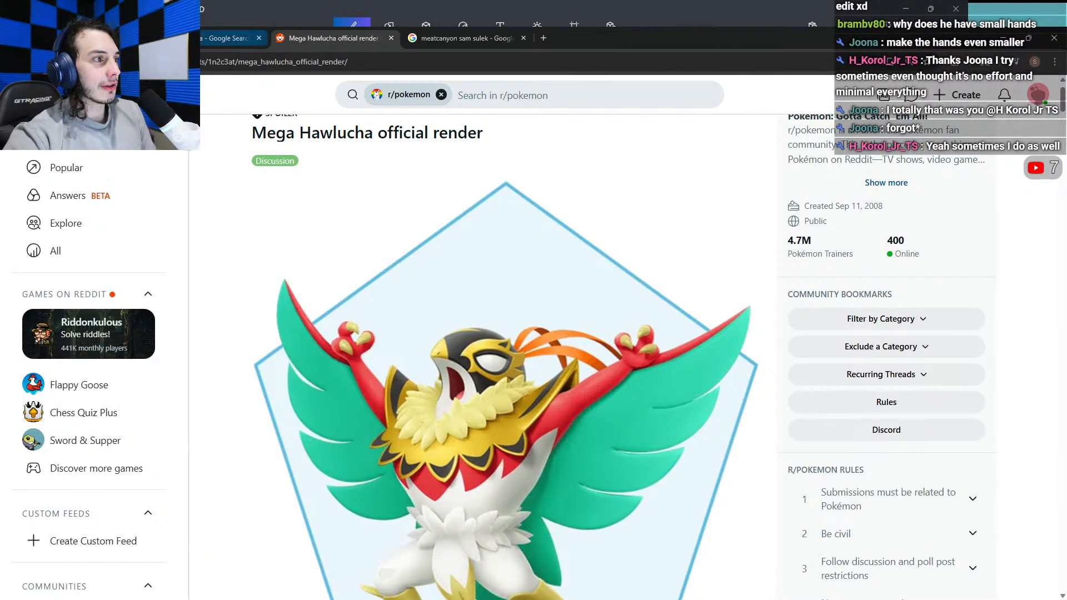
key(alt+Left)
click(366, 258)
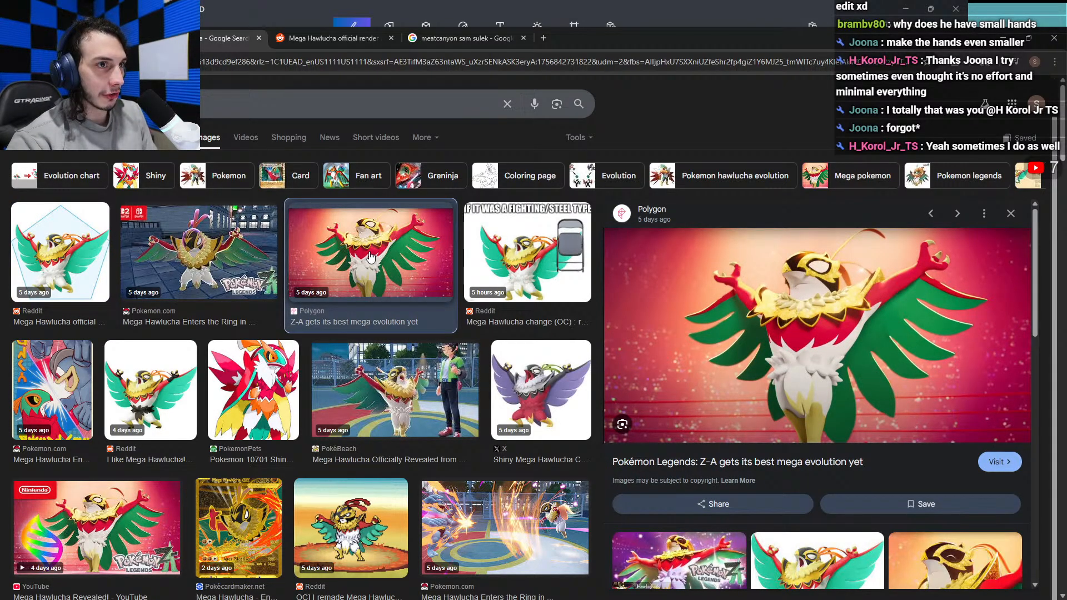
drag(228, 34, 445, 286)
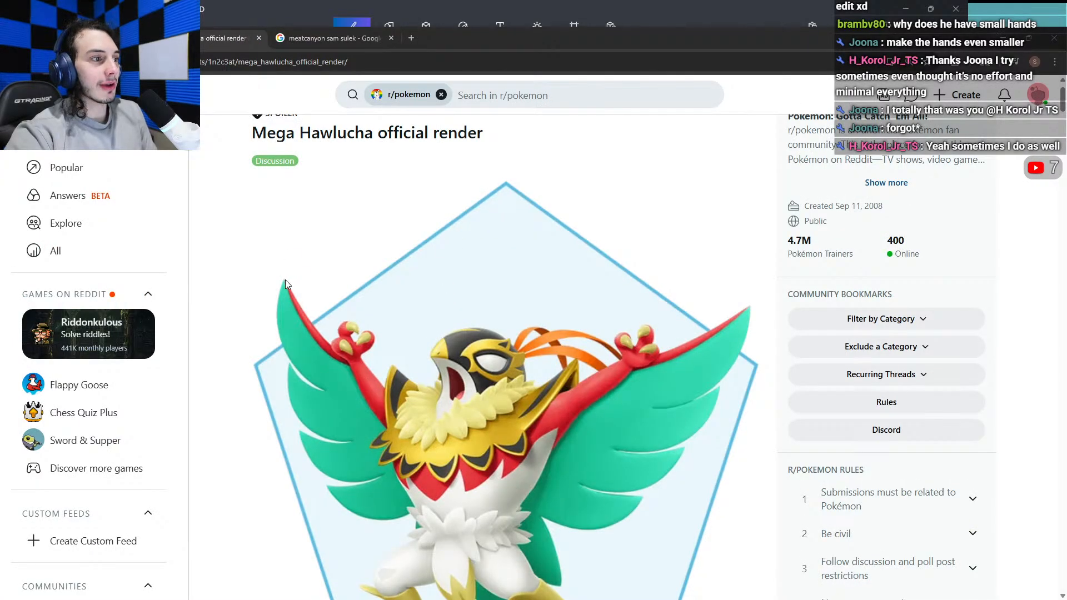
drag(383, 98, 472, 38)
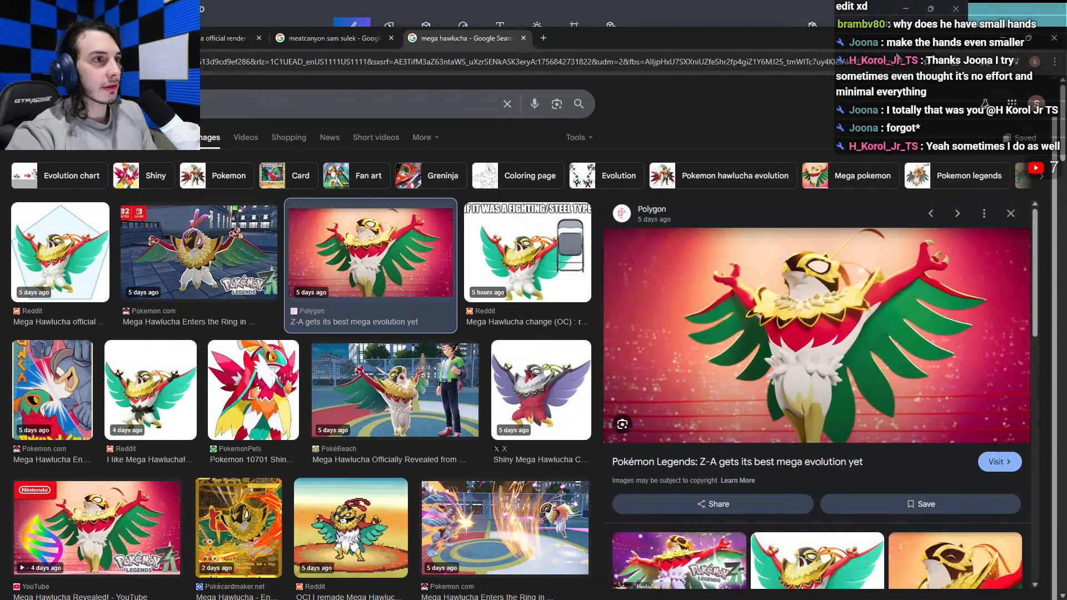
key(ctrl+w)
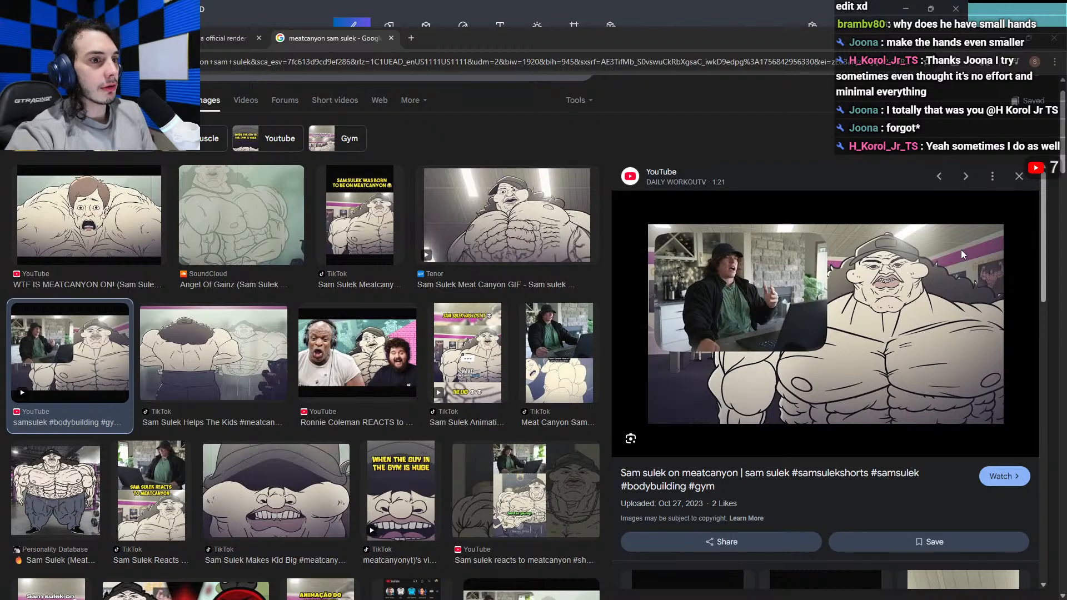
click(1005, 39)
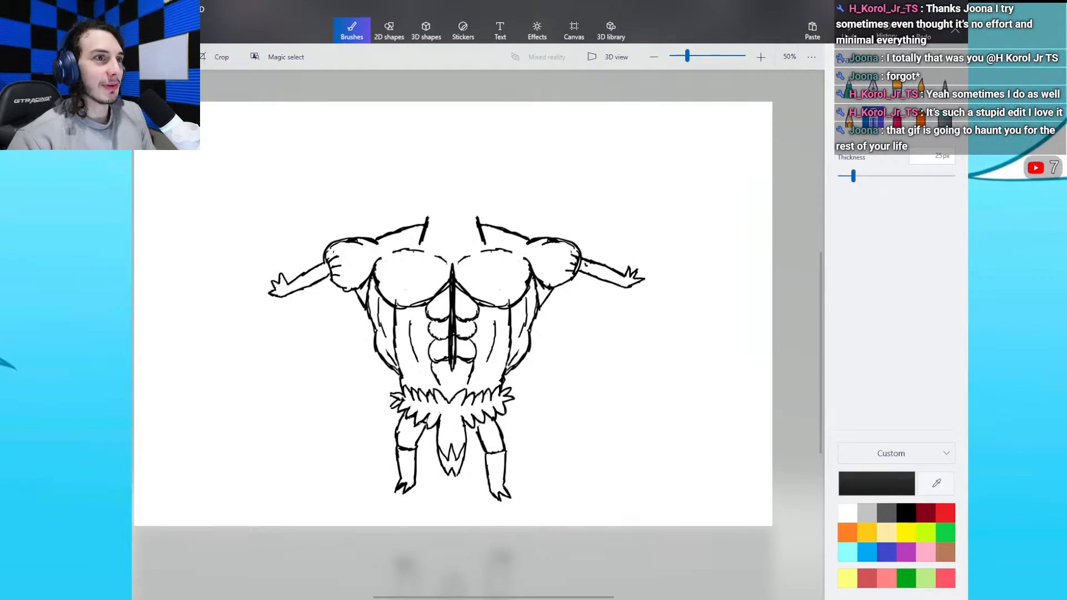
Step: Draw the left wing as a row of long pointed feathers from the hand down to the loincloth with the 6 px marker
click(848, 88)
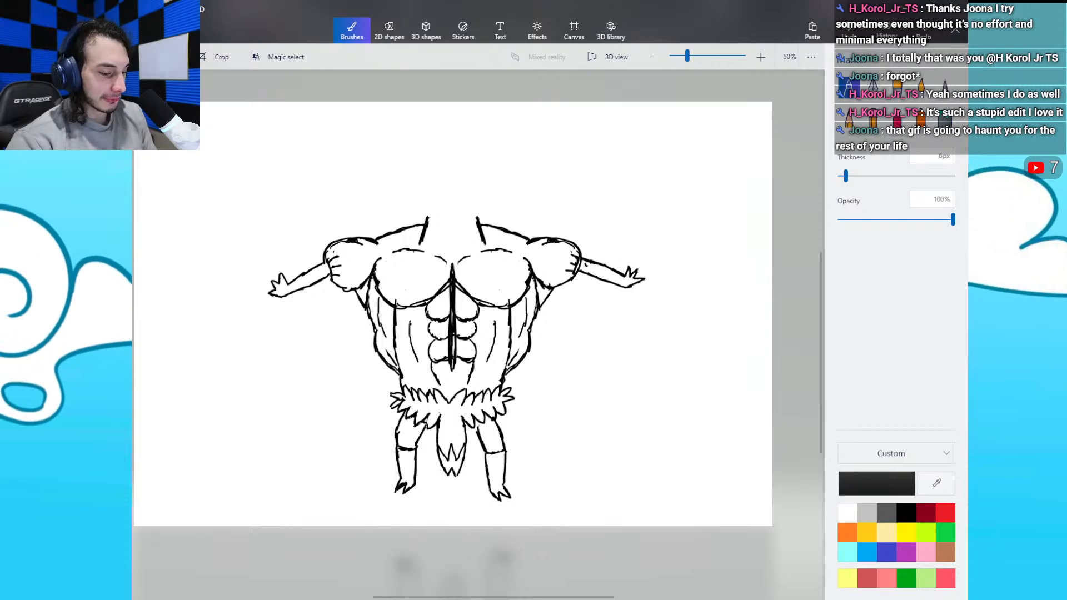
mouse_move(277, 293)
mouse_down()
mouse_move(249, 322)
mouse_move(296, 318)
mouse_up()
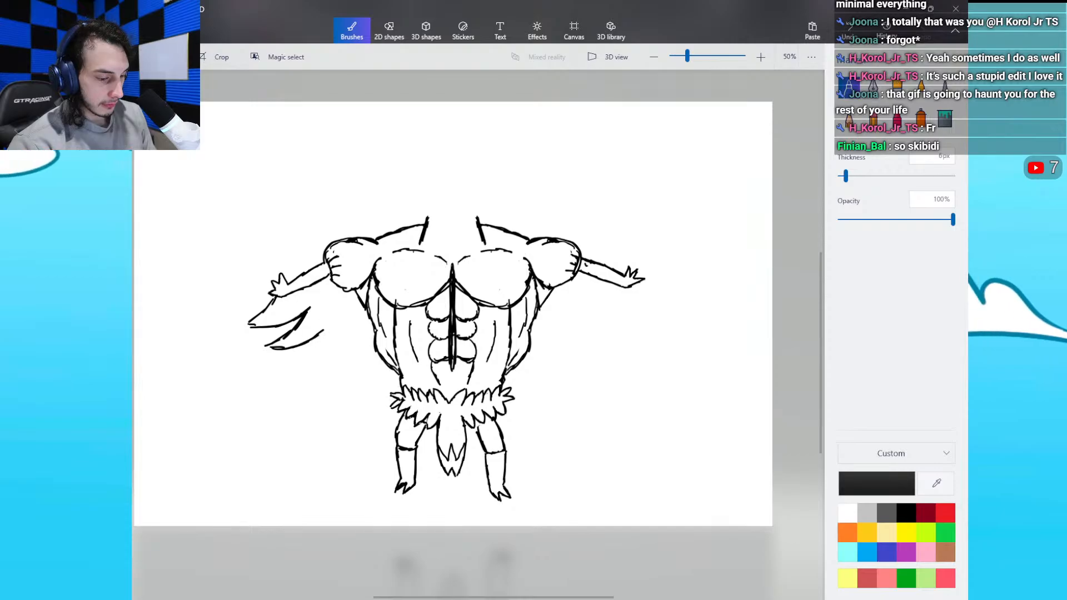
mouse_move(324, 331)
mouse_down()
mouse_move(306, 387)
mouse_move(344, 359)
mouse_move(345, 340)
mouse_up()
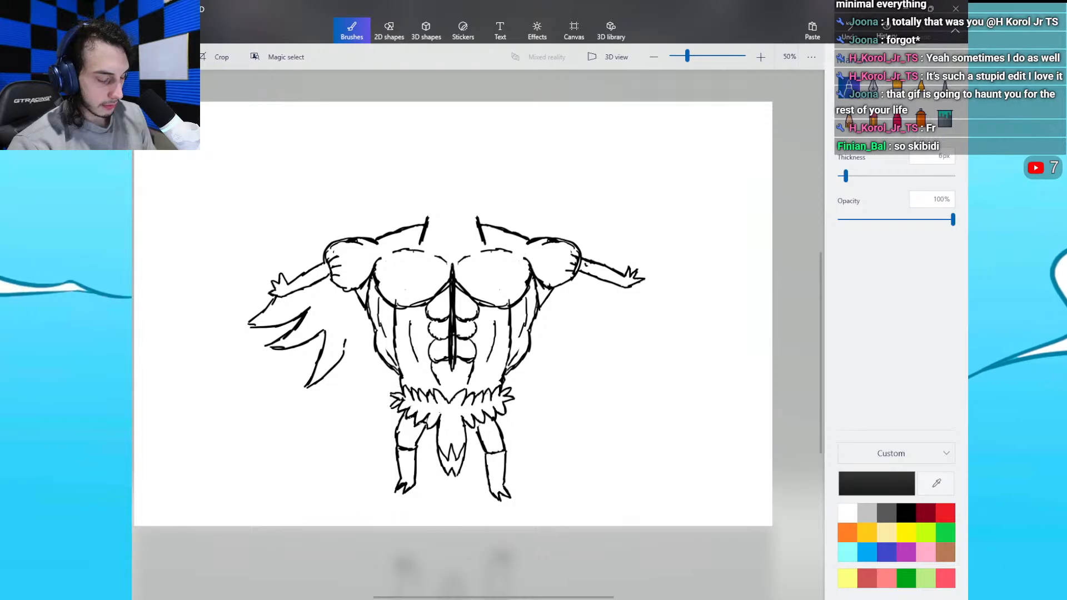
mouse_move(345, 336)
mouse_down()
mouse_move(344, 403)
mouse_move(332, 408)
mouse_move(352, 407)
mouse_move(378, 362)
mouse_up()
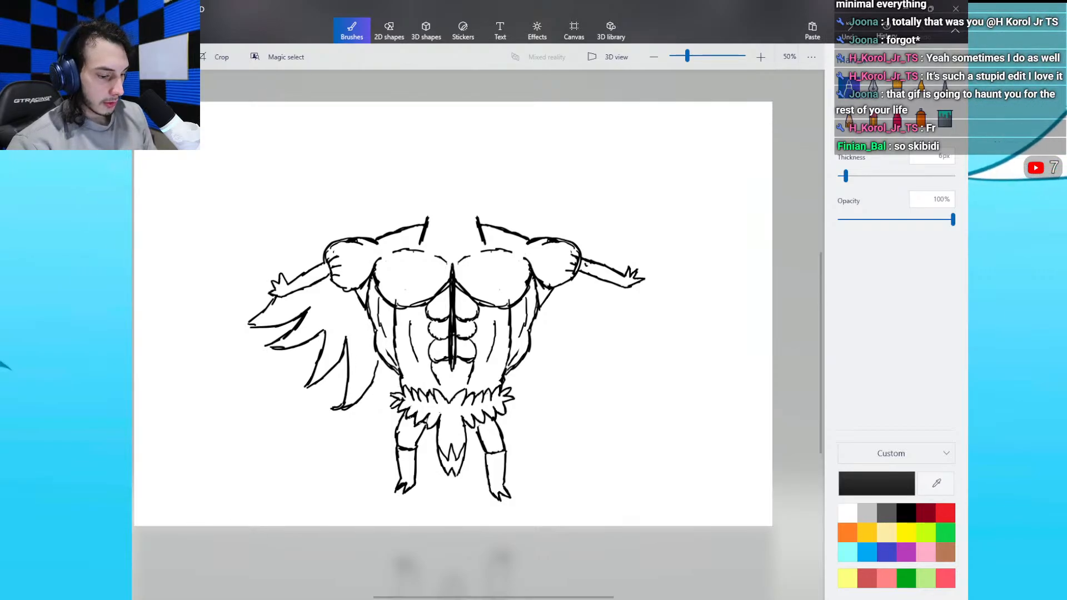
mouse_move(371, 420)
mouse_down()
mouse_move(375, 435)
mouse_move(399, 418)
mouse_up()
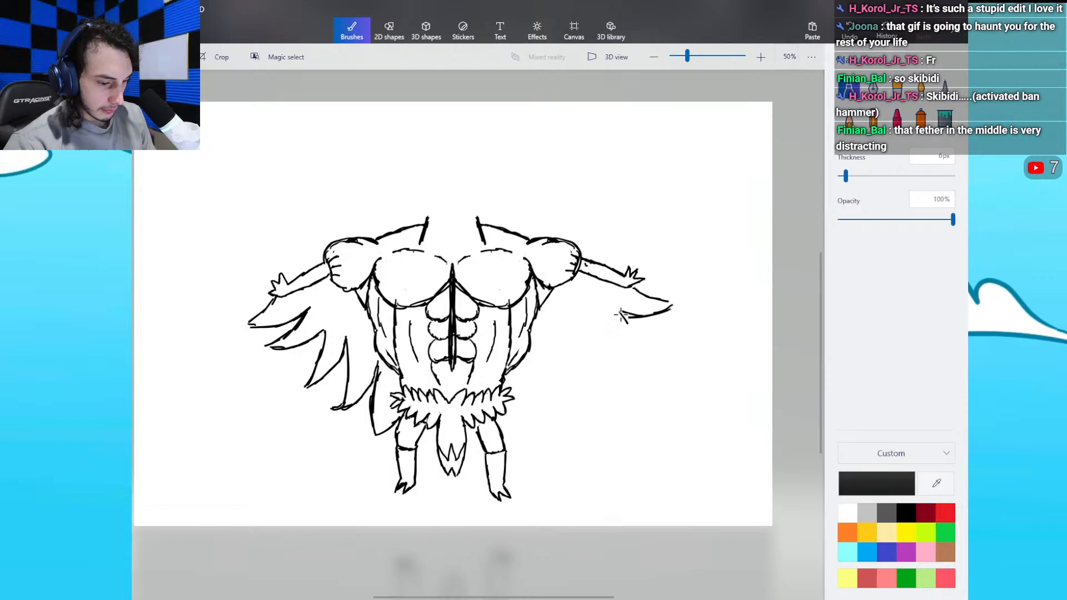
Step: Draw the matching right wing with long pointed feathers from the hand down to the loincloth, undoing misplaced strokes along the way
mouse_move(670, 330)
mouse_down()
mouse_move(638, 351)
mouse_move(596, 332)
mouse_move(614, 359)
mouse_move(643, 368)
mouse_up()
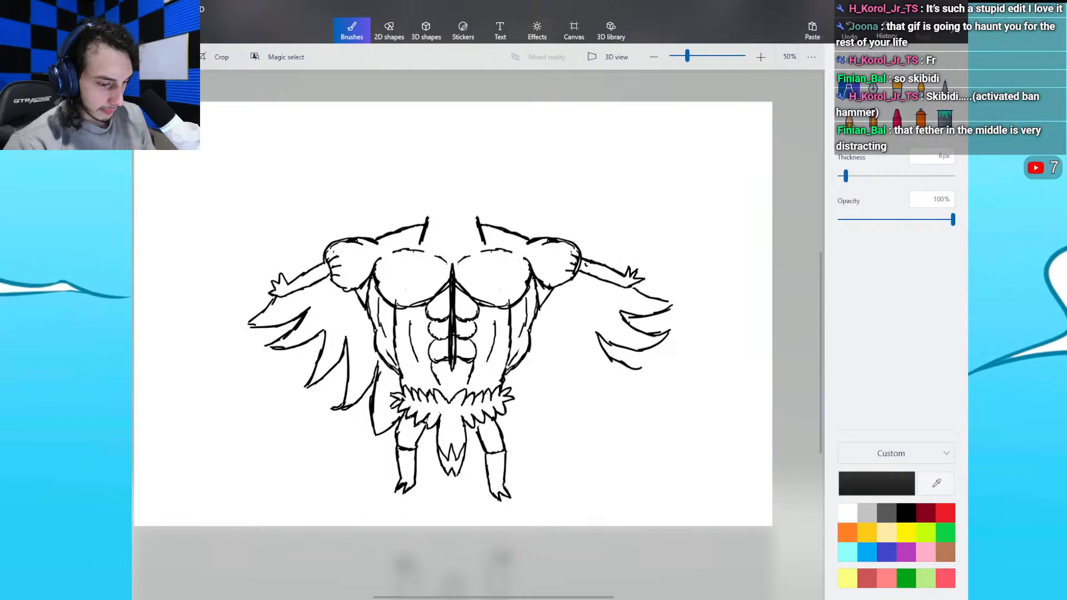
key(ctrl+z)
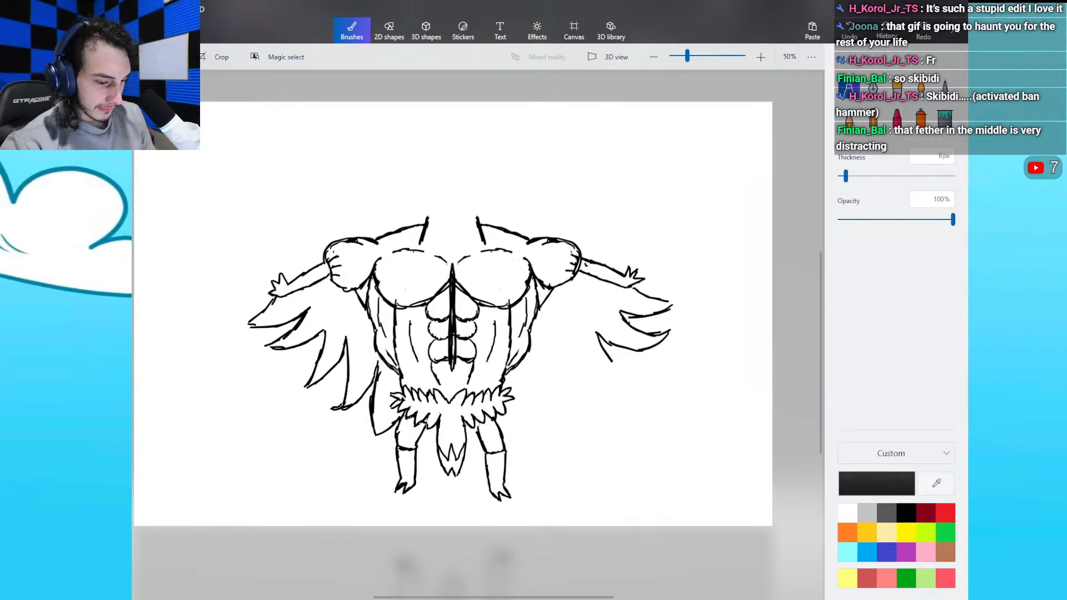
drag(602, 343, 640, 398)
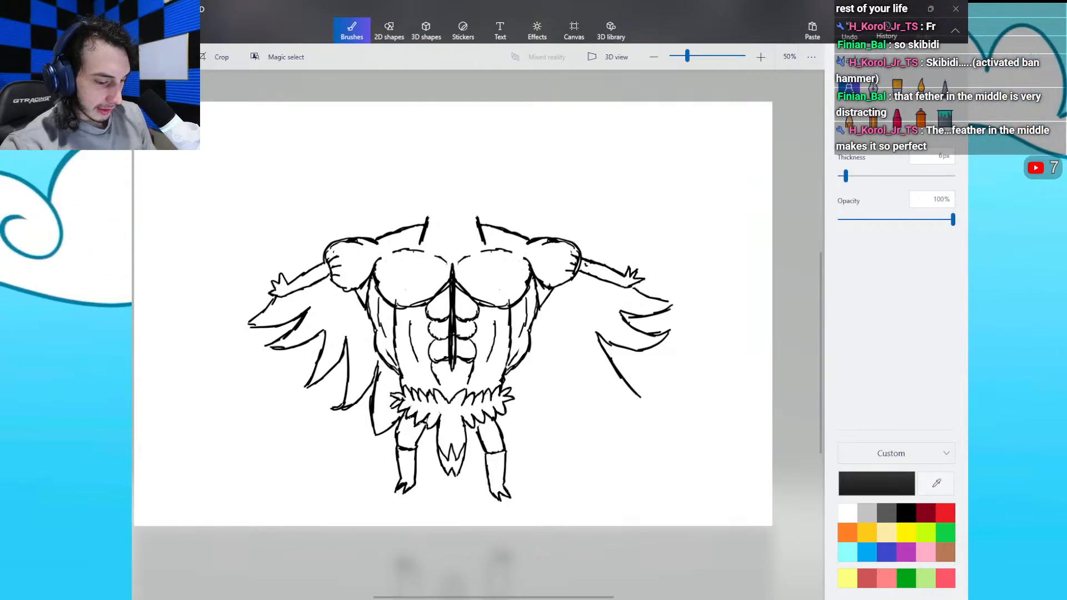
key(ctrl+z)
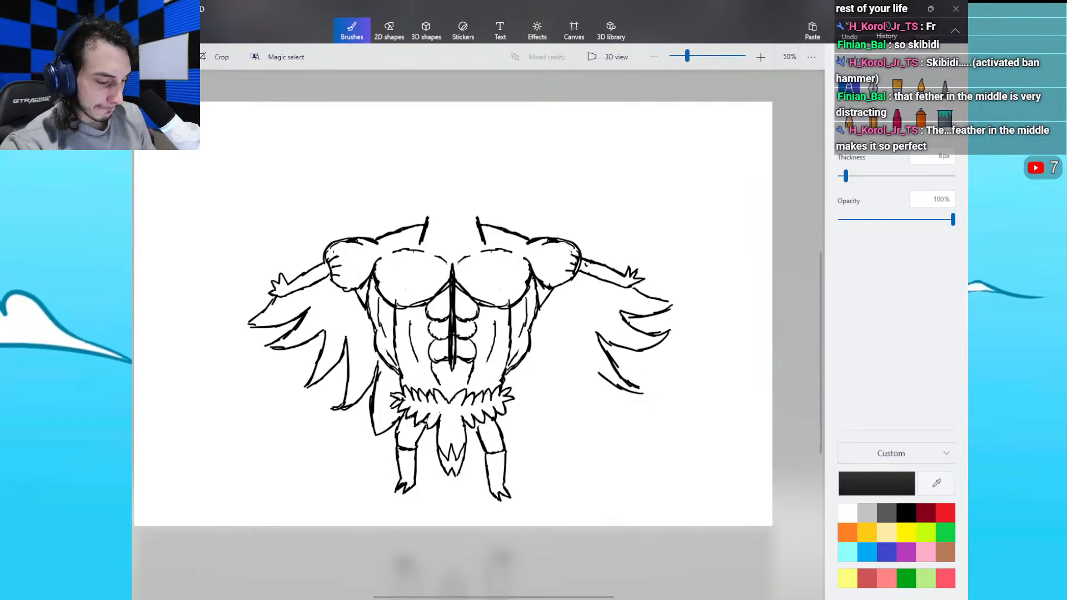
drag(586, 362, 642, 394)
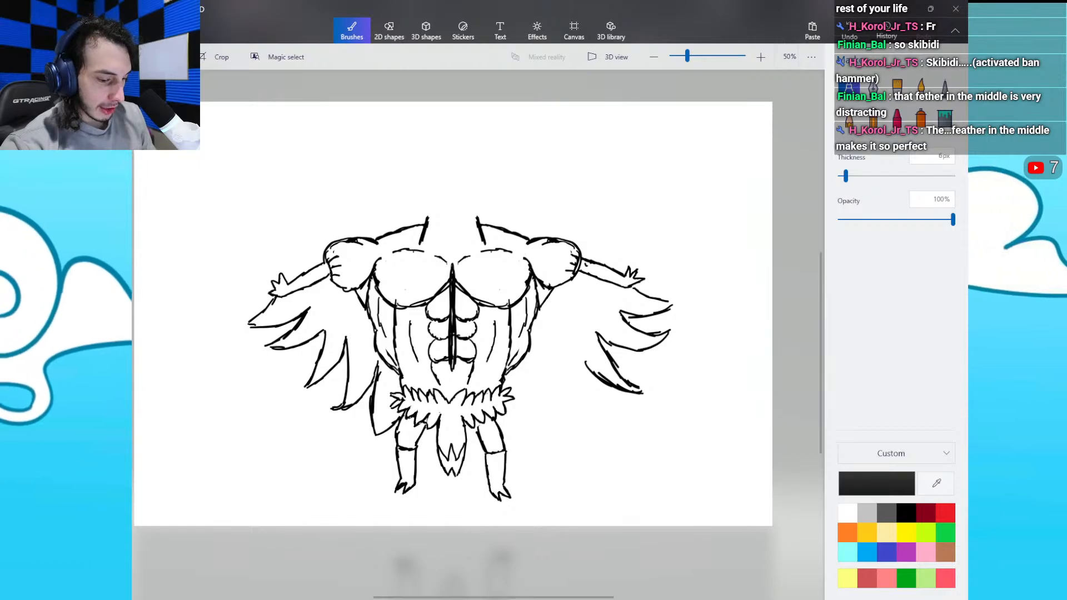
drag(583, 363, 609, 412)
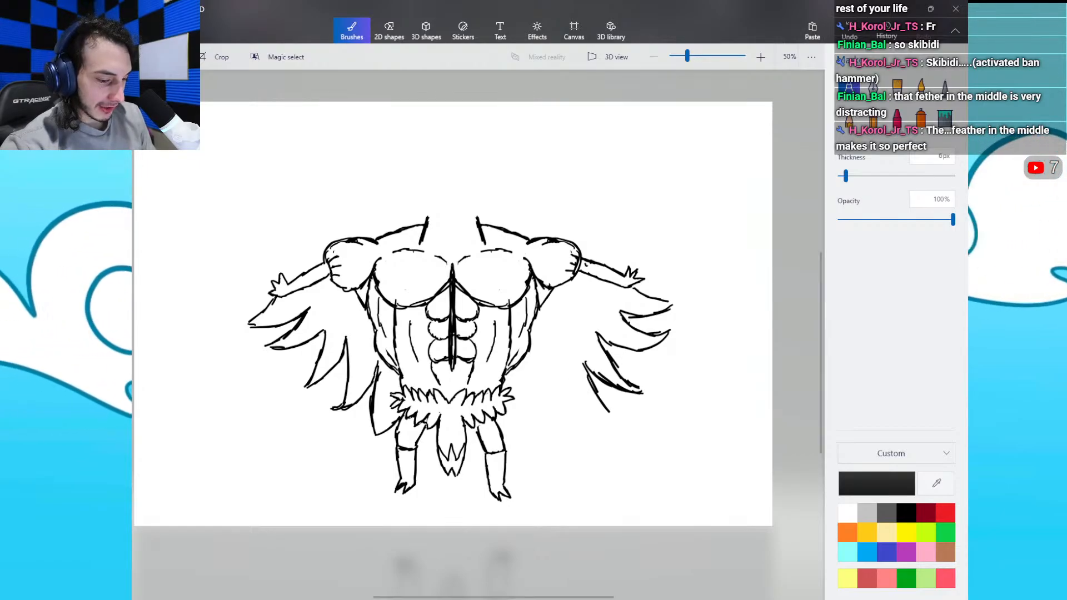
drag(577, 400, 609, 414)
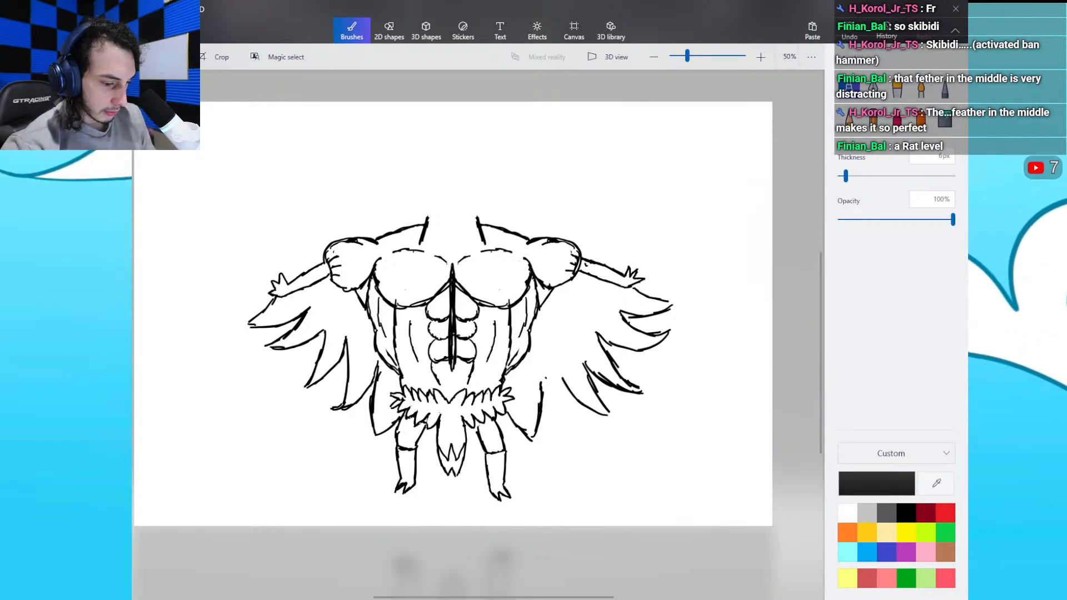
mouse_move(548, 374)
mouse_down()
mouse_move(585, 411)
mouse_move(613, 417)
mouse_move(583, 362)
mouse_up()
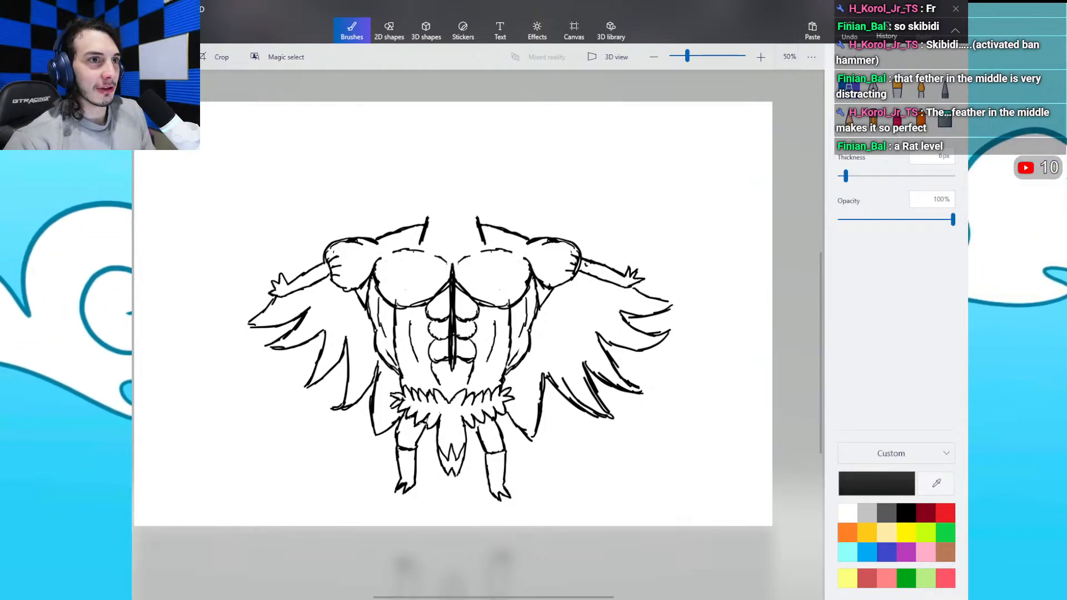
Step: Refine the feather tips on both wings, erasing rough ends with the 25 px eraser and redrawing points with the 6 px marker
click(873, 118)
drag(561, 377, 565, 382)
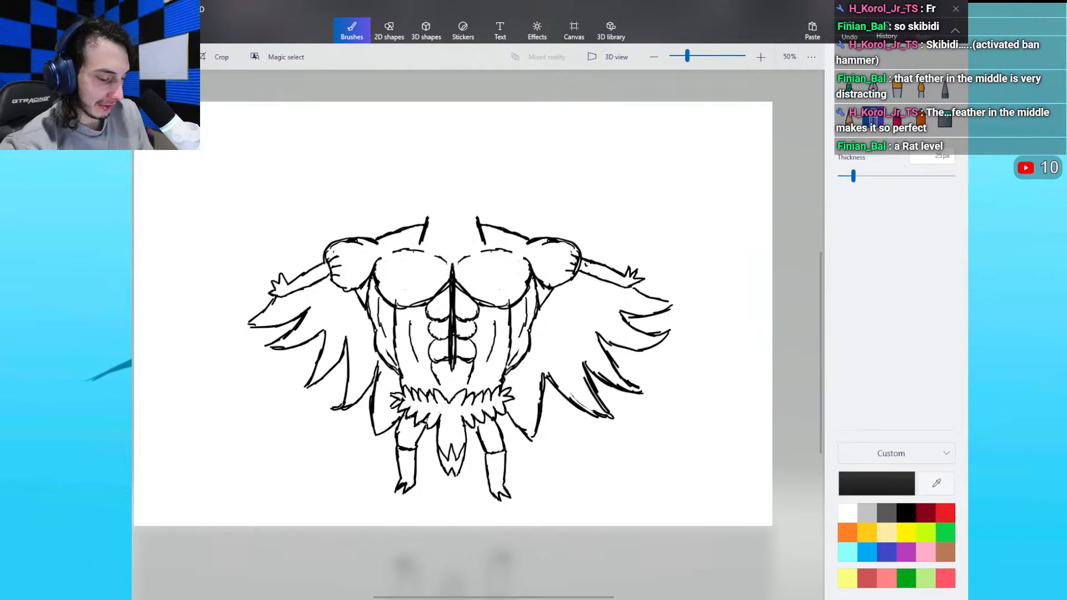
click(849, 87)
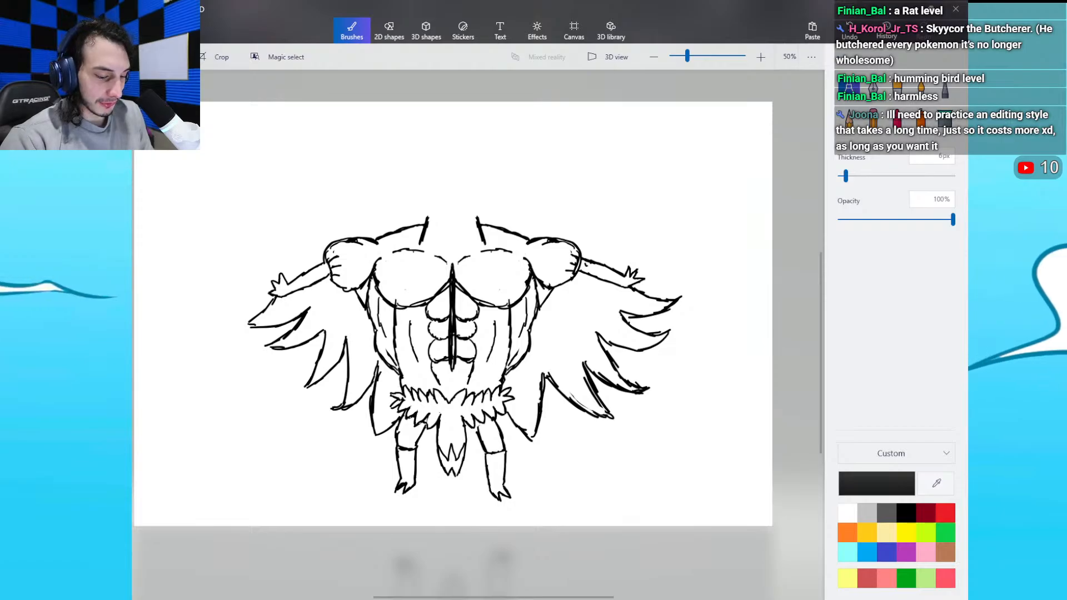
click(873, 119)
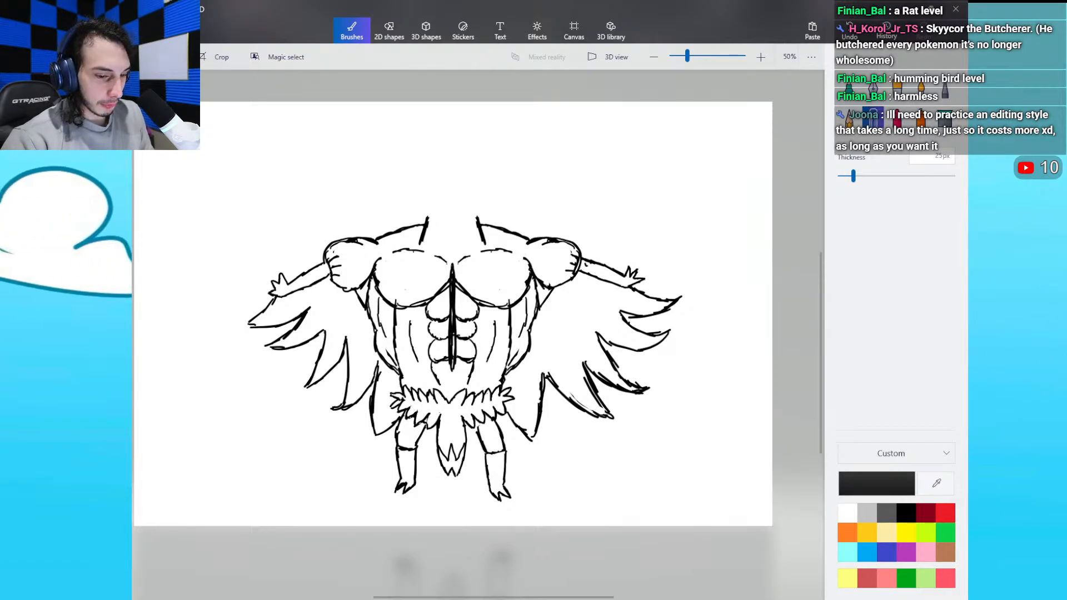
drag(336, 398, 334, 413)
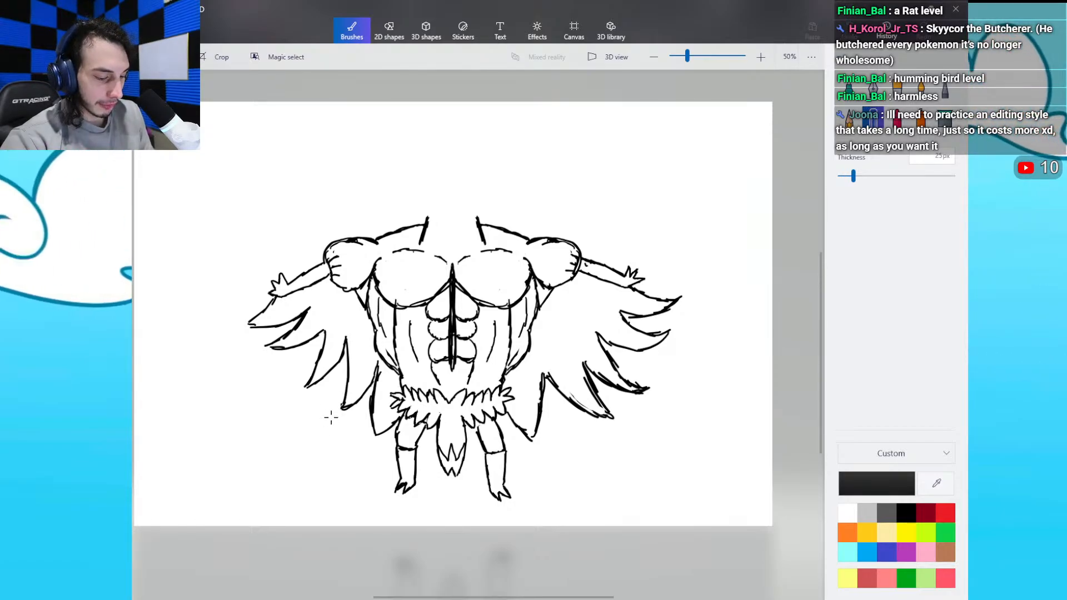
click(849, 89)
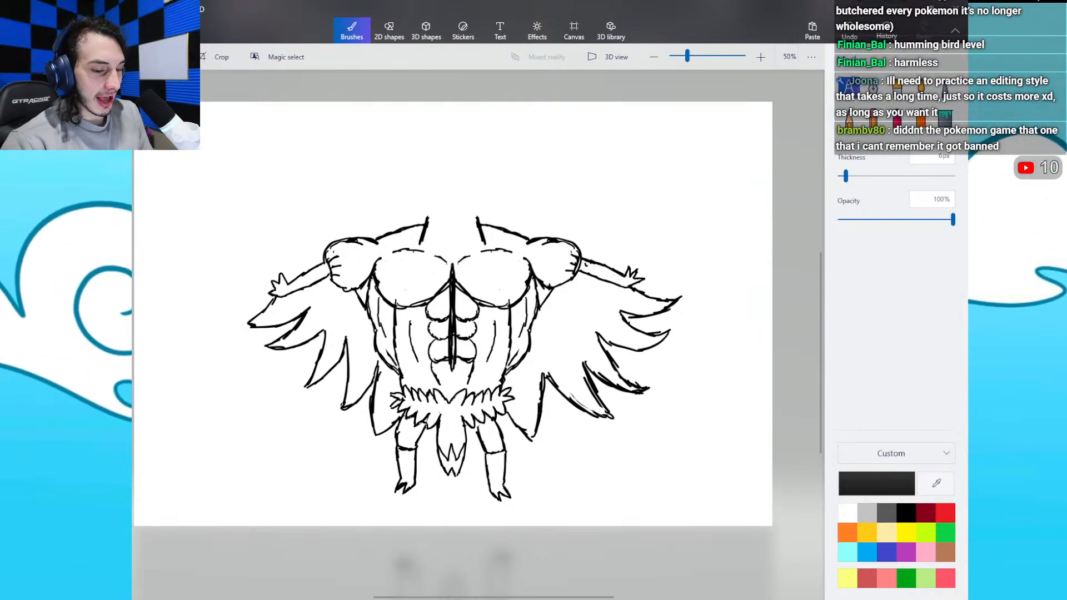
Step: Erase both short slanted neck lines between the shoulders with the 25 px eraser
scroll(478, 335, up, 3)
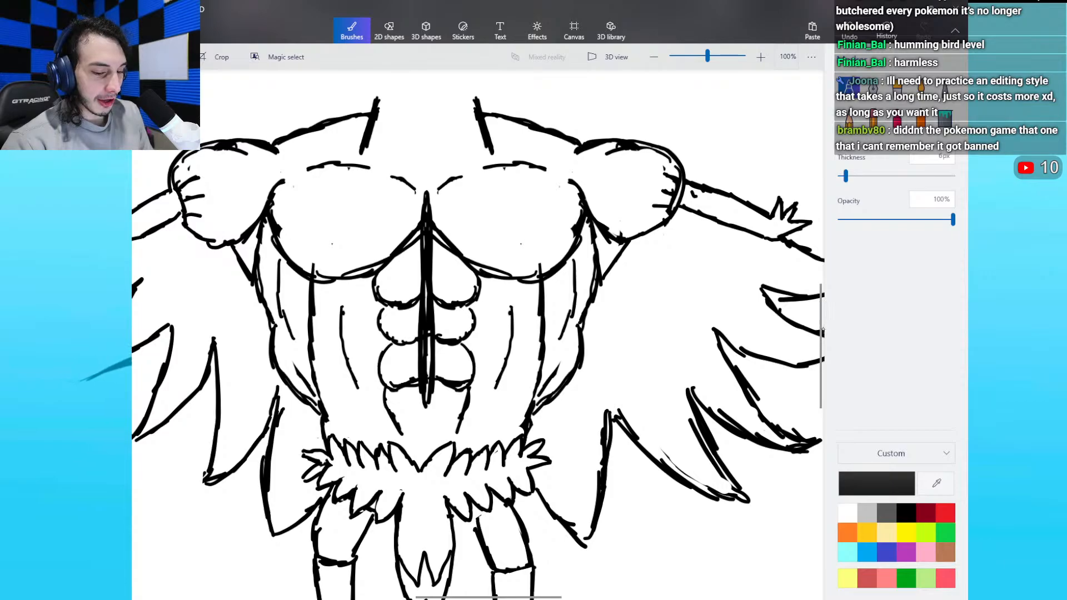
scroll(478, 347, up, 3)
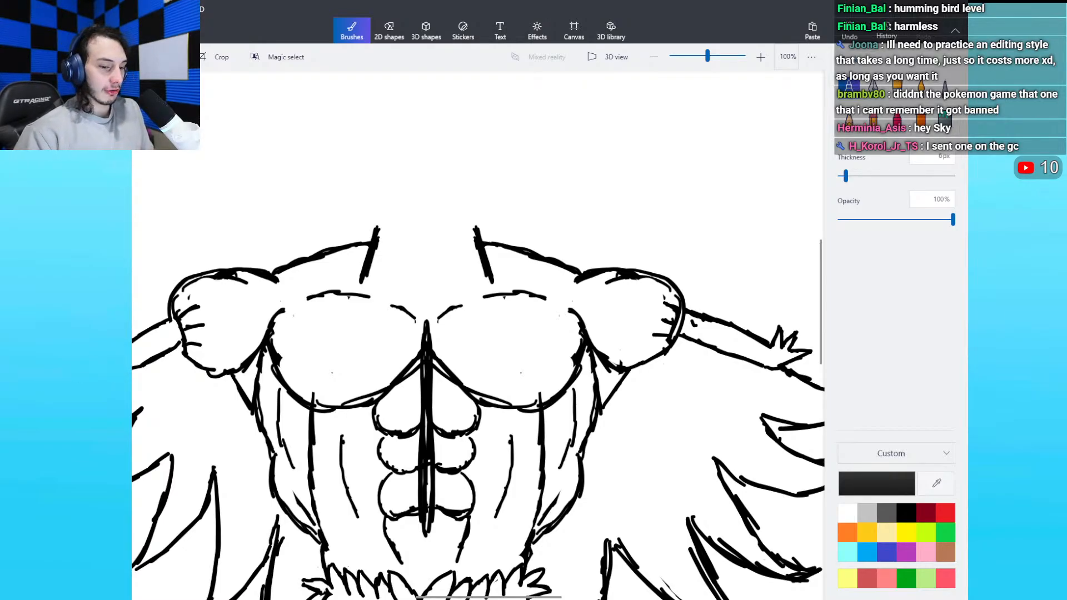
click(873, 119)
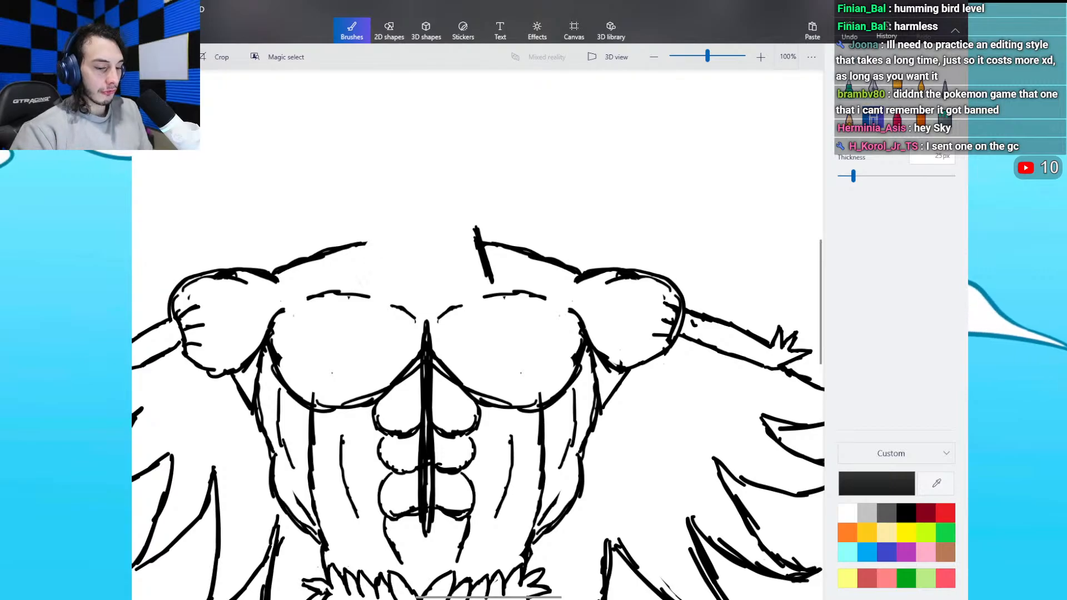
Step: Draw a rounded head tapering to a point above the chest with the 6 px marker, and thin its outline with the 25 px eraser
click(849, 86)
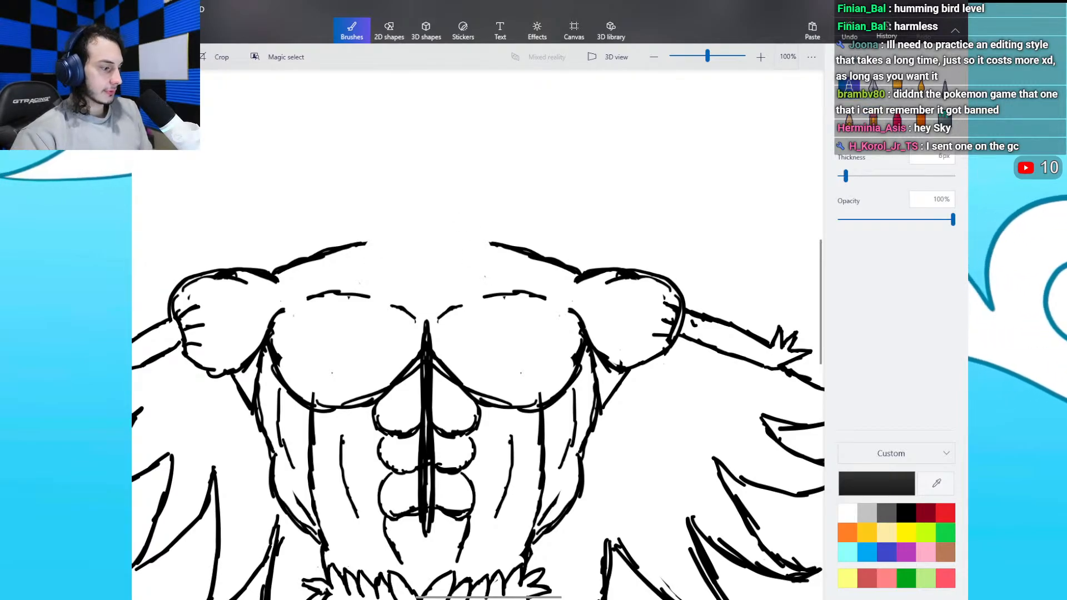
mouse_move(384, 254)
mouse_down()
mouse_move(364, 199)
mouse_move(396, 163)
mouse_move(441, 158)
mouse_move(471, 263)
mouse_up()
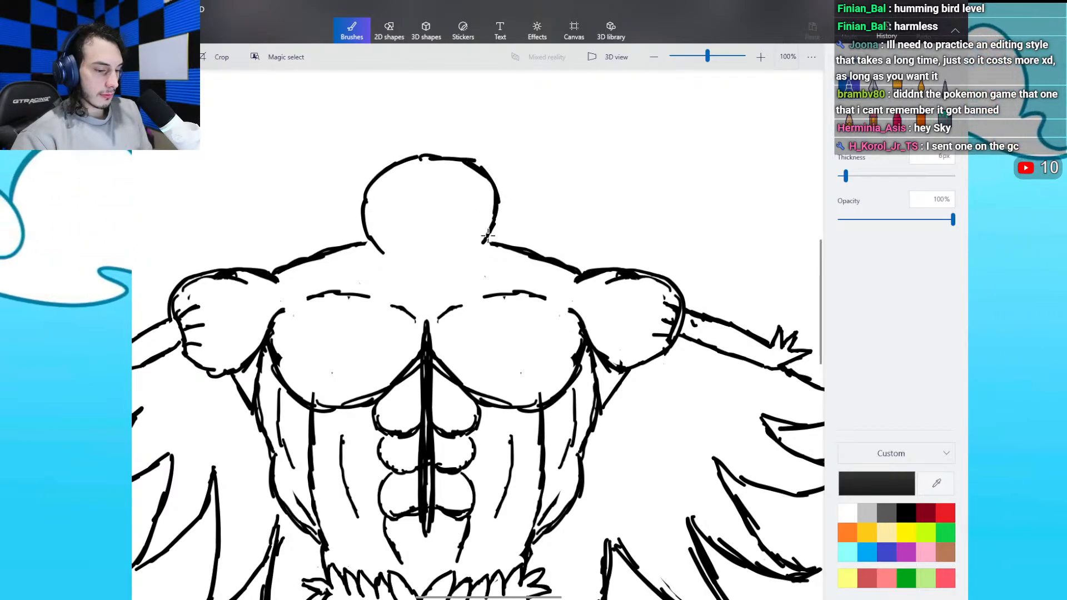
mouse_move(372, 238)
mouse_down()
mouse_move(422, 273)
mouse_move(430, 294)
mouse_move(429, 284)
mouse_up()
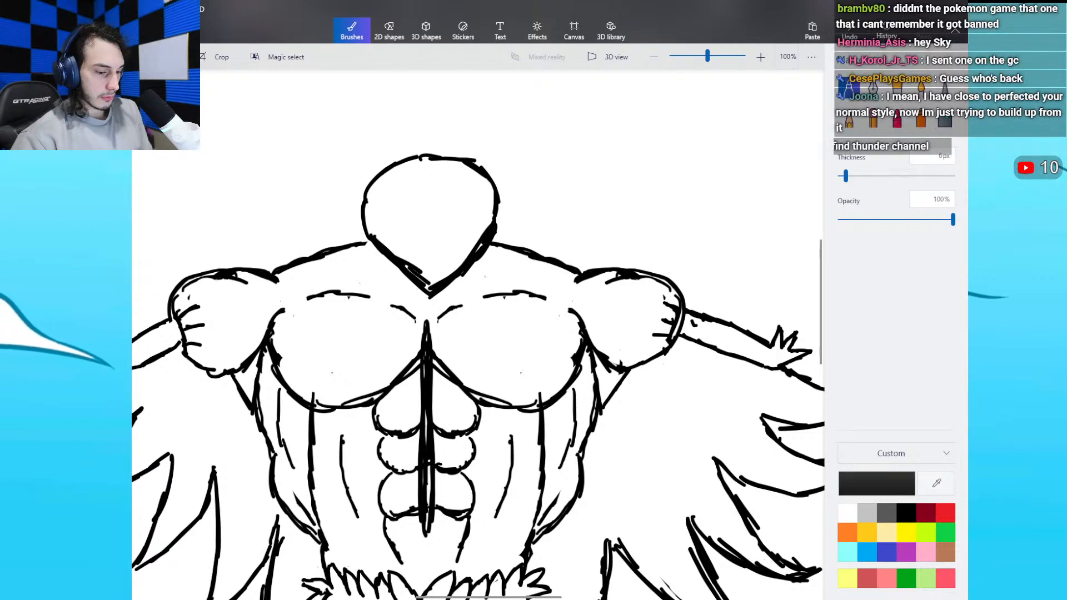
click(873, 118)
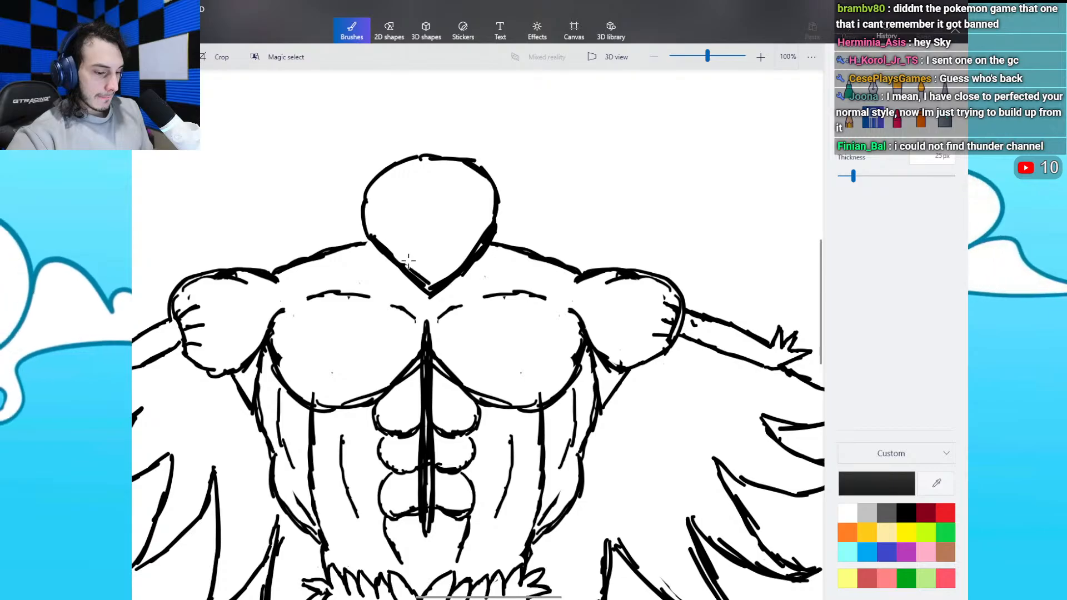
drag(401, 252, 431, 279)
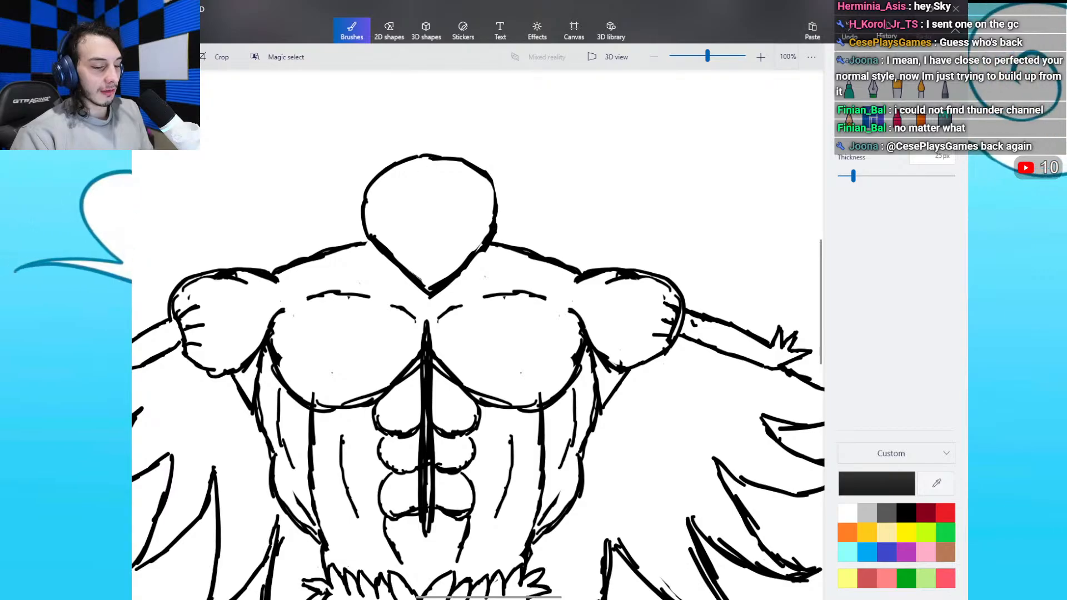
Step: Draw a small pointed beak and two narrow slanted eyes on the head with the 6 px marker
click(848, 89)
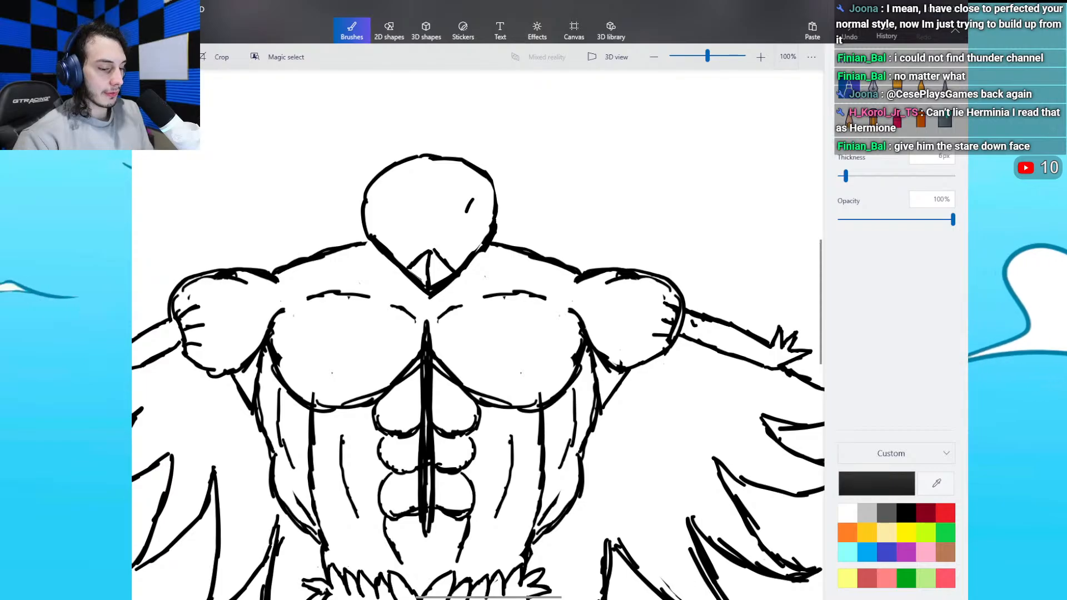
drag(473, 199, 461, 239)
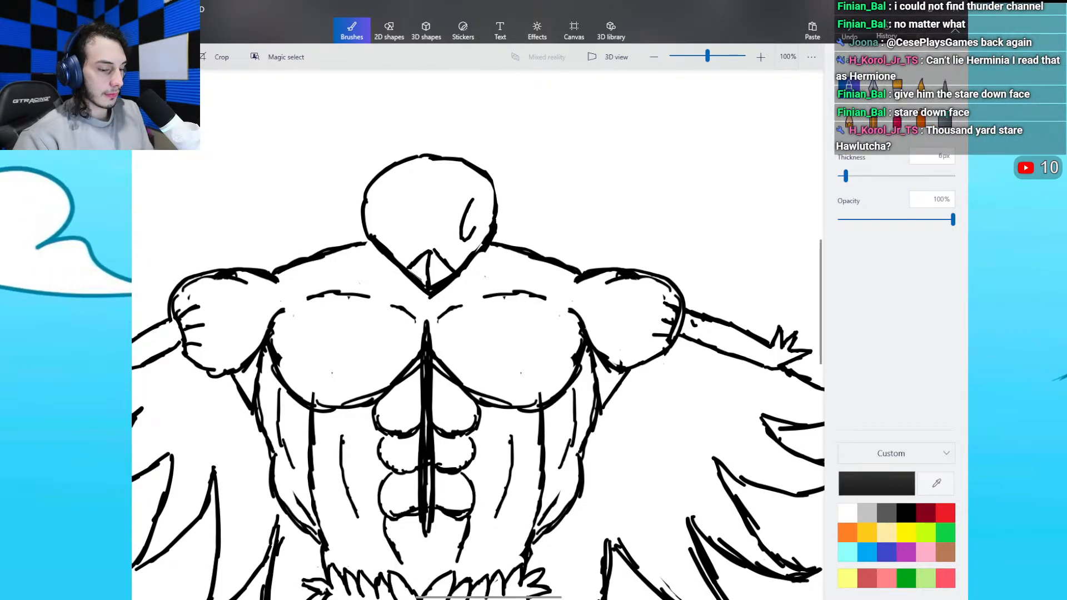
drag(479, 194, 465, 239)
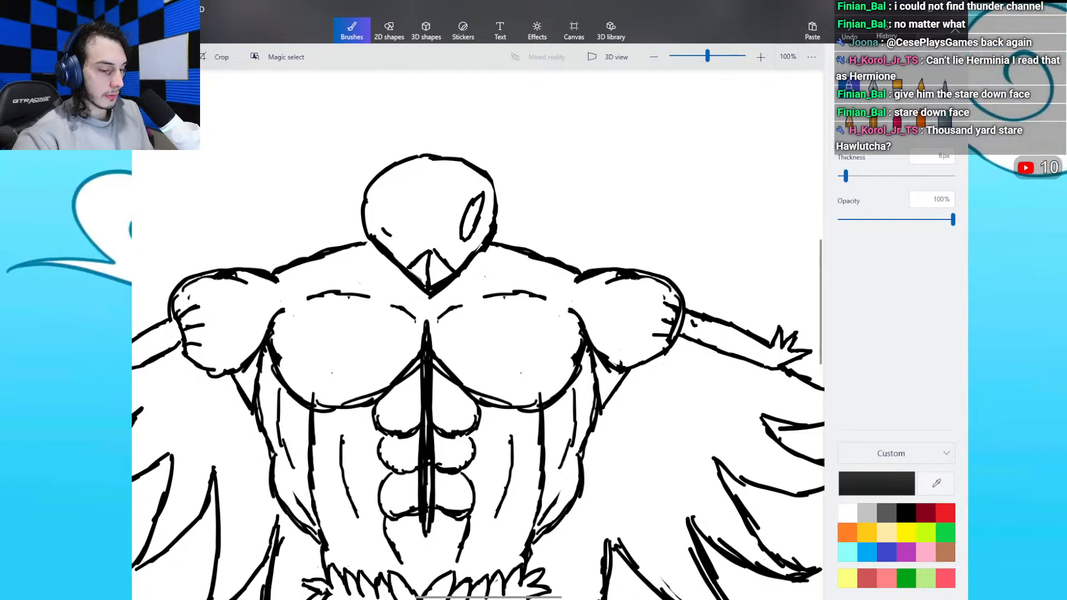
drag(391, 235, 378, 195)
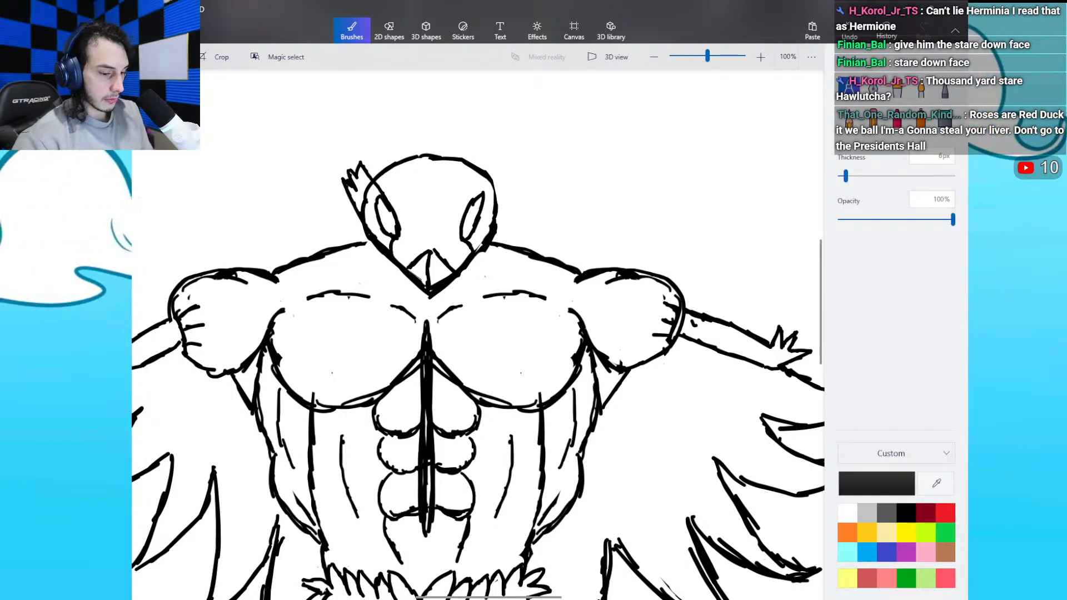
Step: Draw jagged feather tufts on both sides of the head and erase the head outline inside them with the 25 px eraser
drag(481, 181, 503, 157)
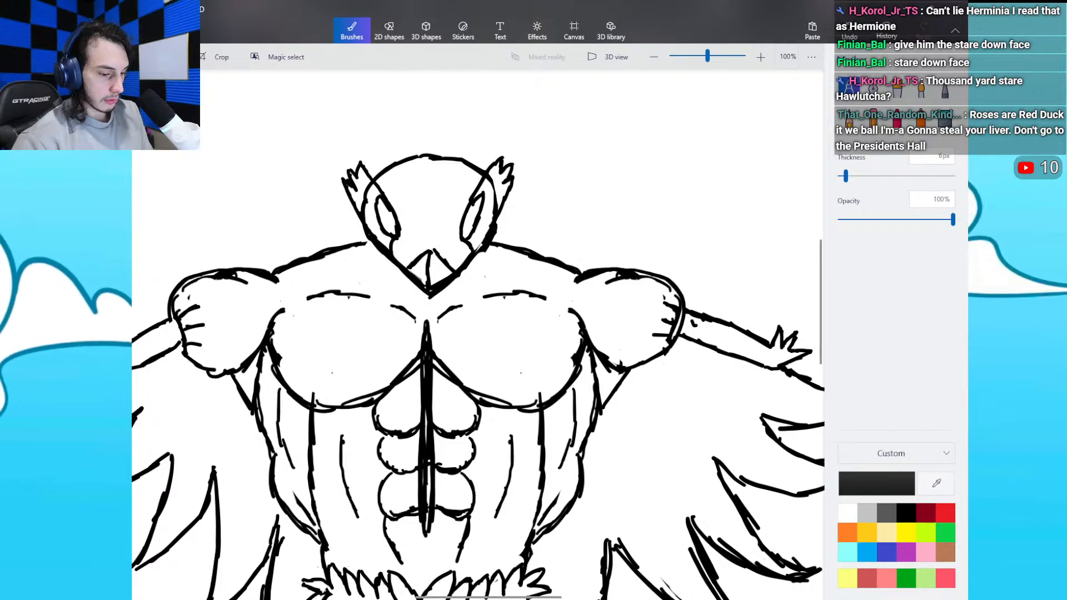
click(873, 119)
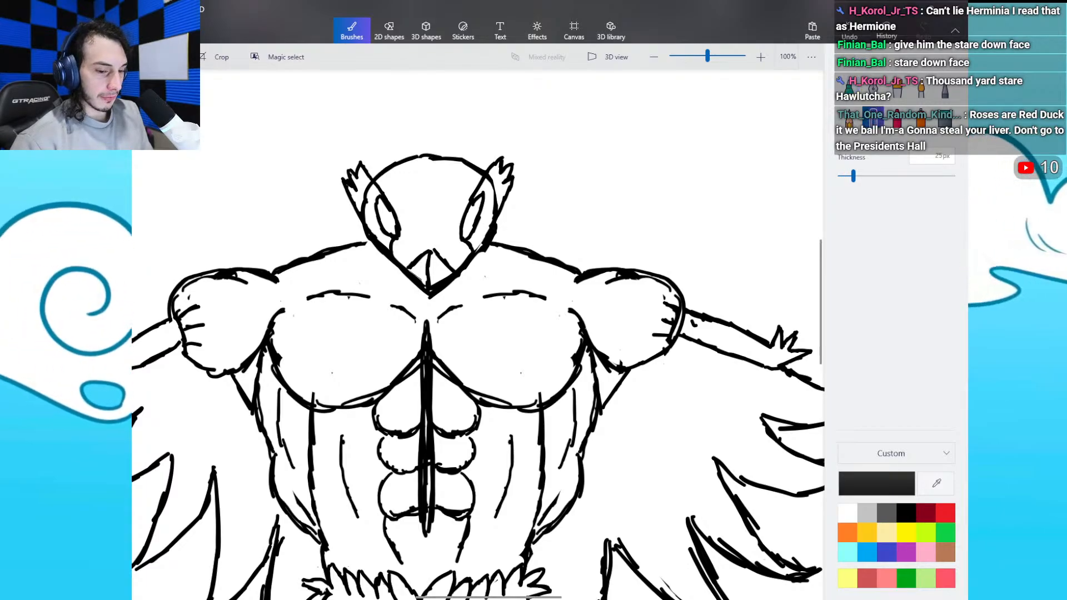
drag(493, 185, 496, 208)
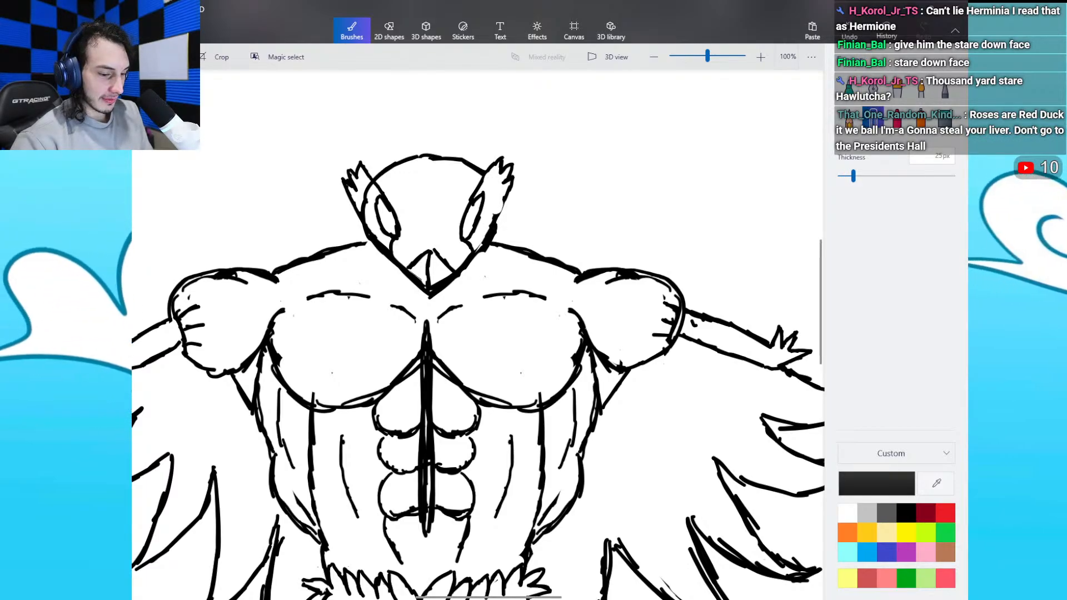
drag(365, 211, 367, 198)
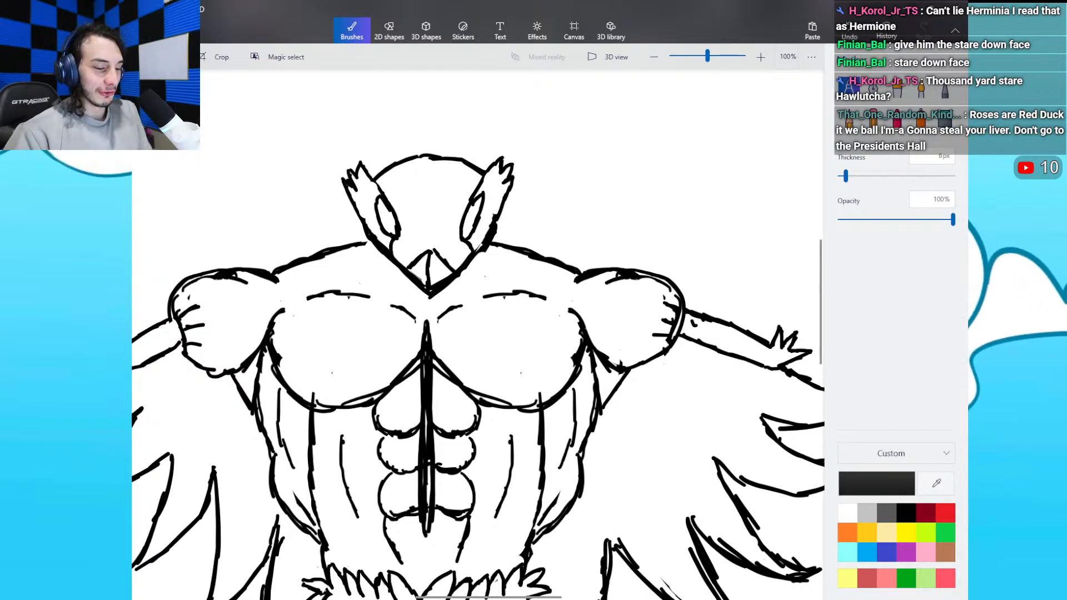
Step: Try a small dot pupil inside each eye and undo both dots
click(389, 221)
click(469, 221)
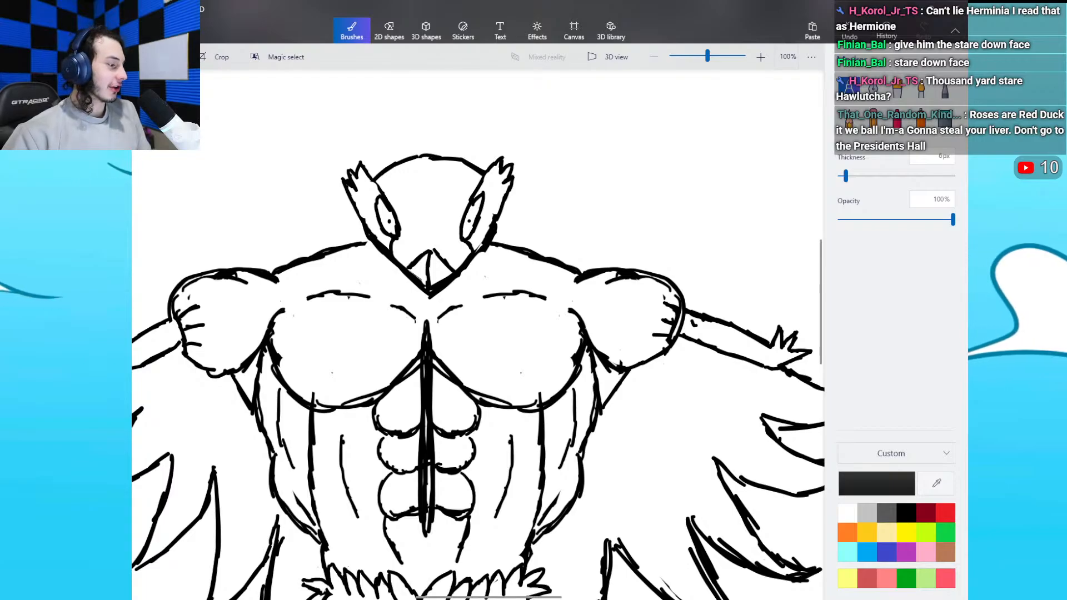
key(ctrl+z)
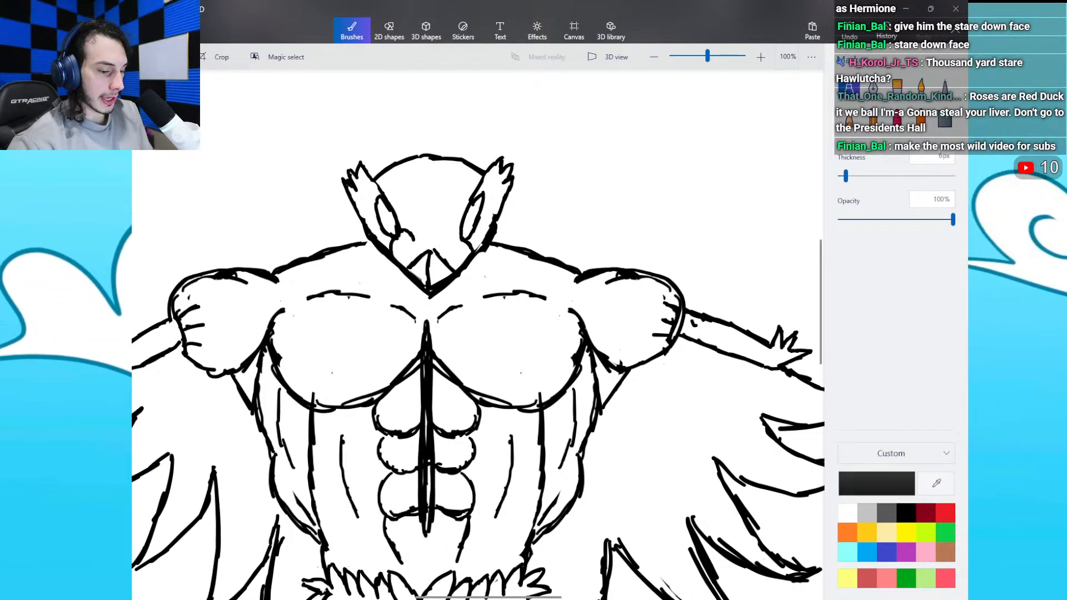
Step: Draw cheek curves and inner mask lines from the beak past the crown, and erase the crossing head outline and the old tuft tips
drag(405, 231, 413, 214)
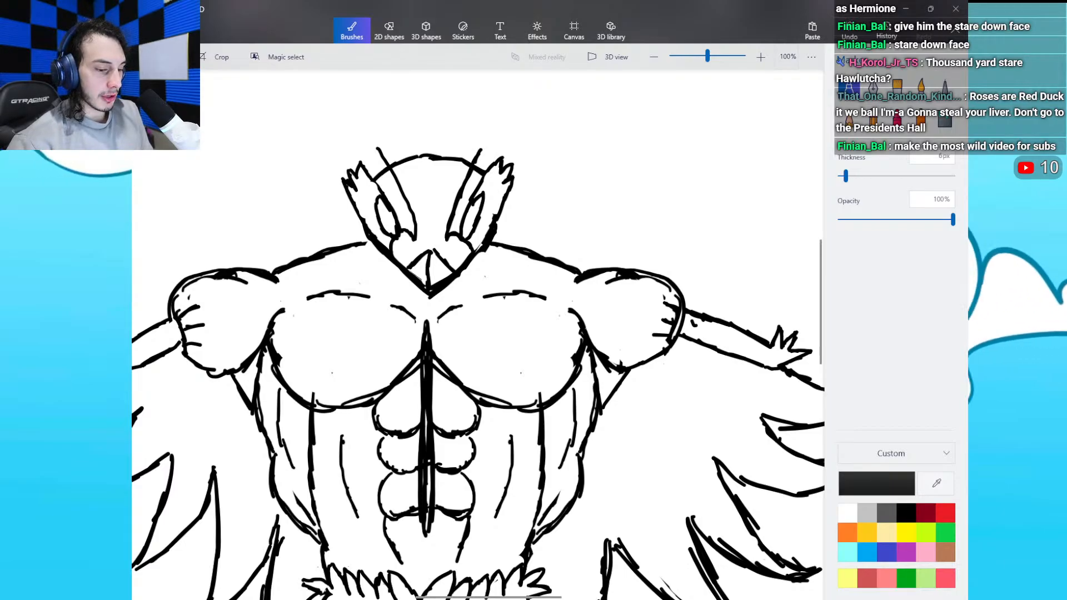
click(873, 118)
drag(477, 166, 482, 174)
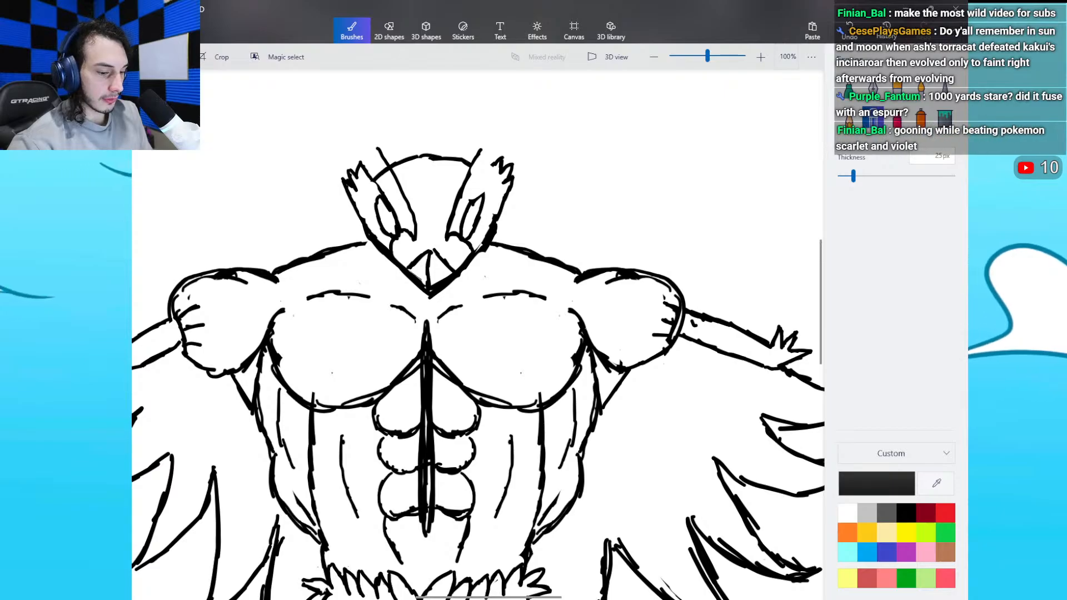
mouse_move(376, 175)
mouse_down()
mouse_move(354, 164)
mouse_move(358, 183)
mouse_move(349, 171)
mouse_up()
drag(494, 161, 505, 168)
Step: Redraw taller jagged feather tips on both sides of the mask with the 6 px marker, erasing the overshooting line ends at the crown
click(849, 89)
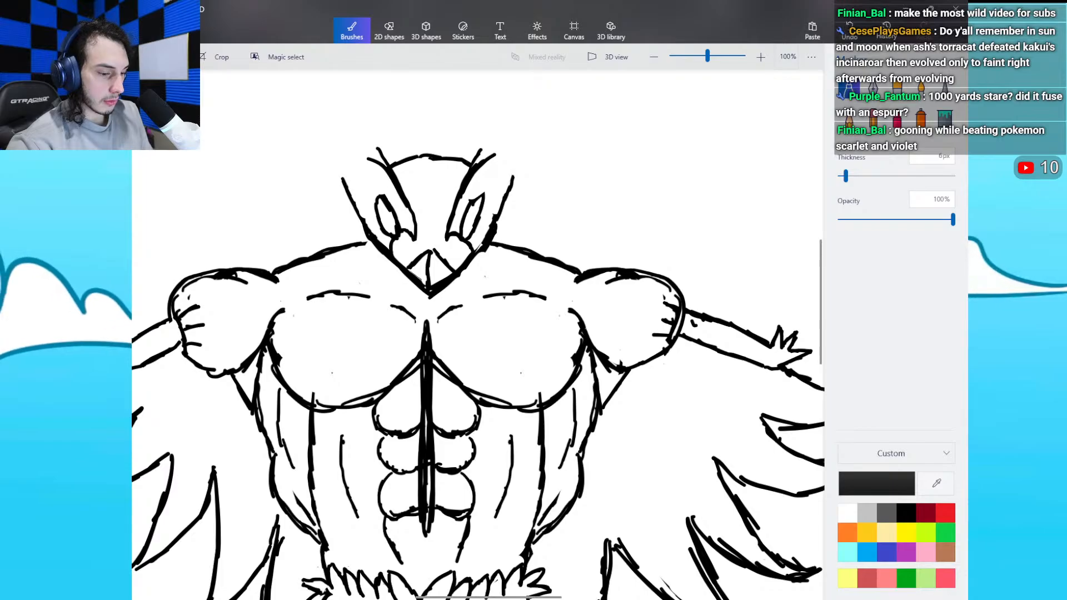
click(873, 118)
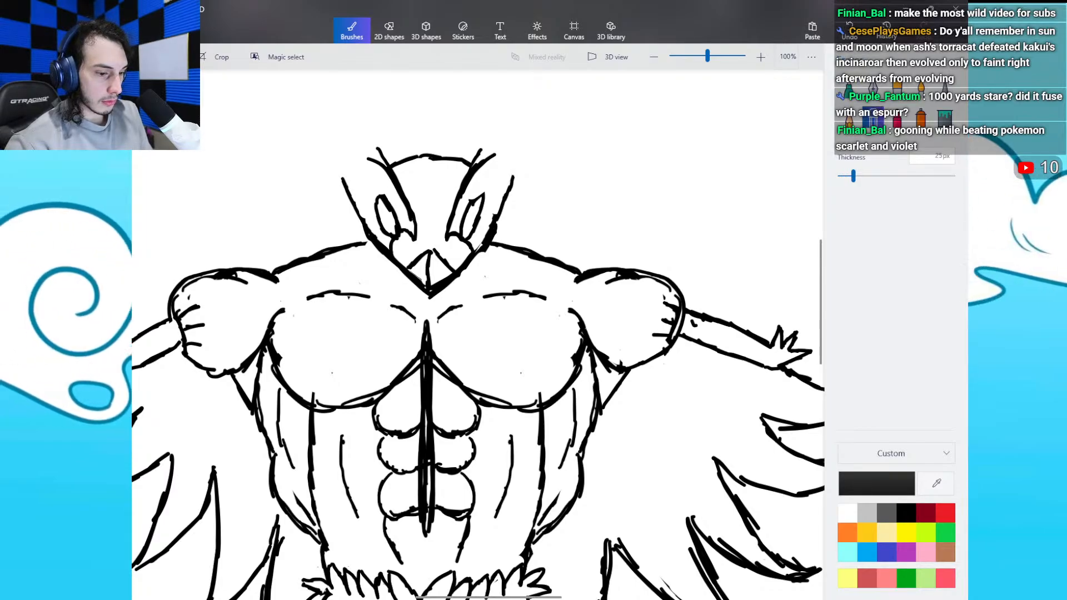
drag(376, 147, 381, 152)
drag(482, 147, 478, 154)
click(385, 155)
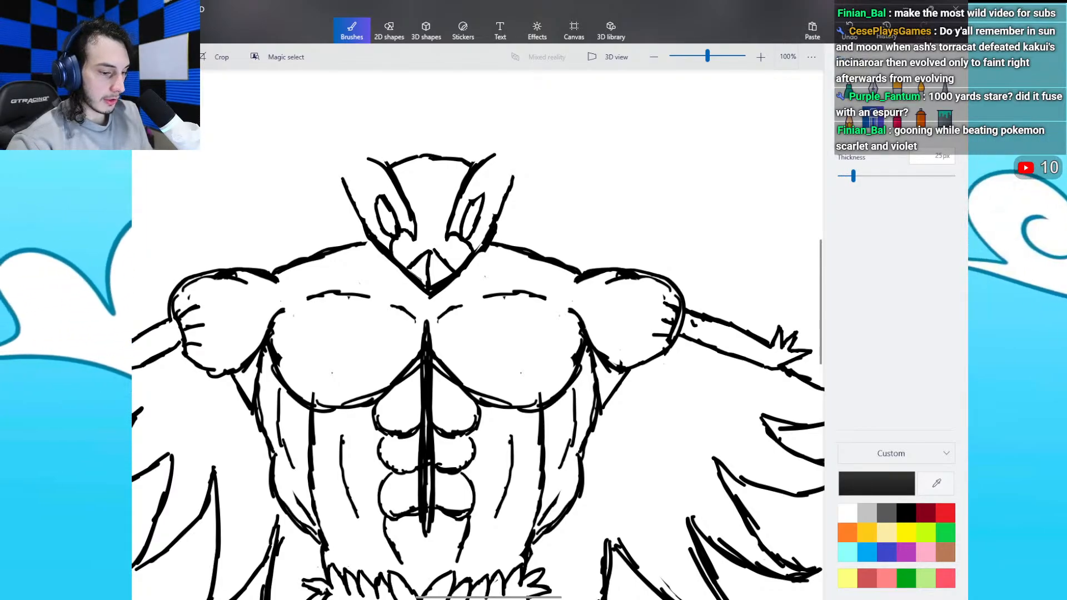
click(849, 88)
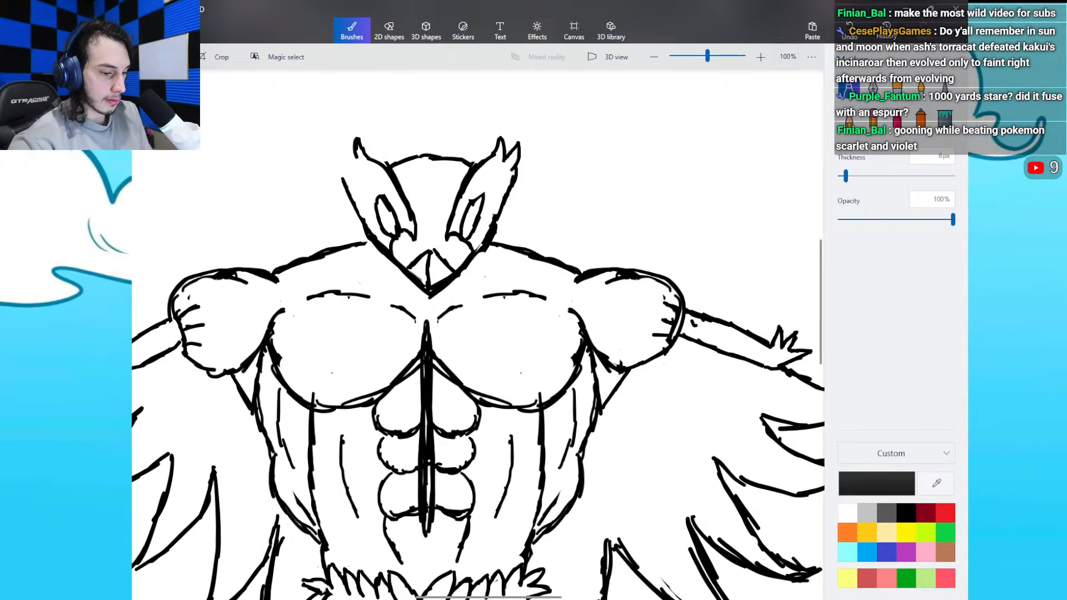
mouse_move(352, 158)
mouse_down()
mouse_move(342, 137)
mouse_move(341, 164)
mouse_up()
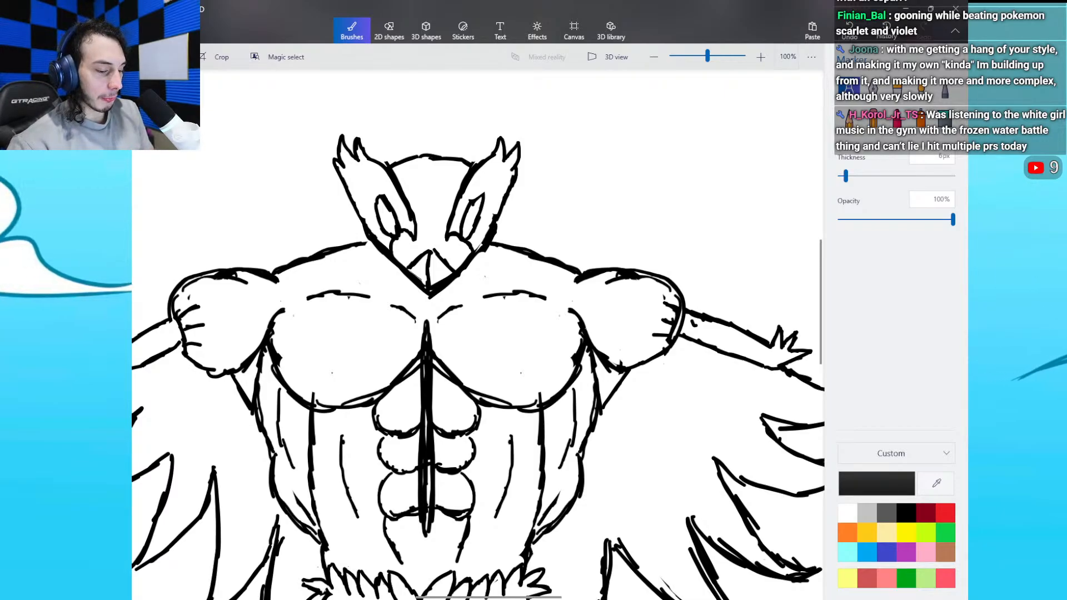
Step: Draw a downward arrow marking on the forehead and a crest of rounded double-lined loops on top of the head
drag(417, 198, 431, 225)
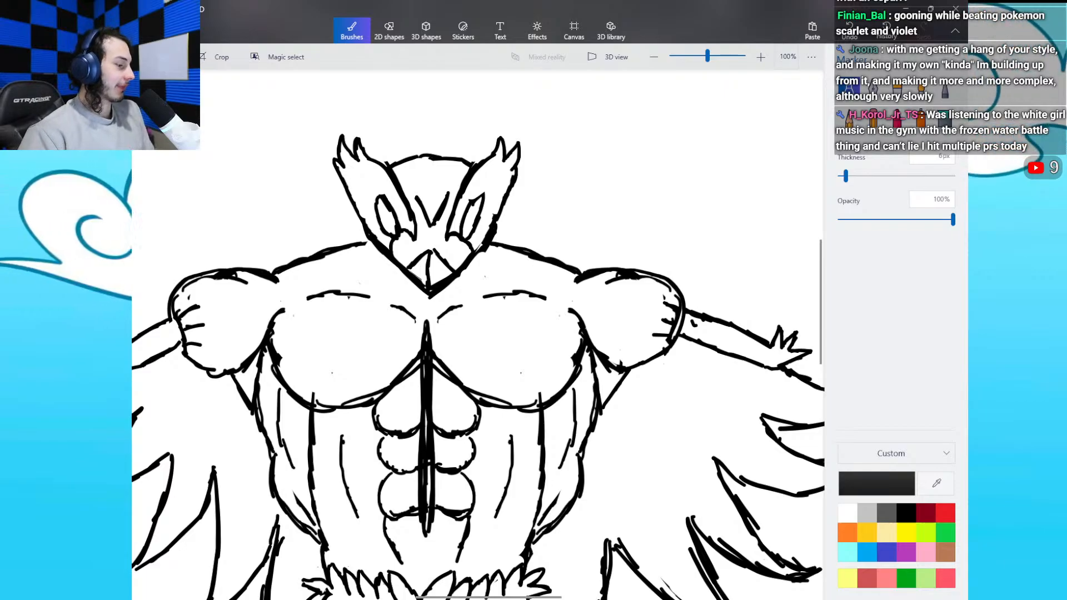
drag(416, 194, 426, 190)
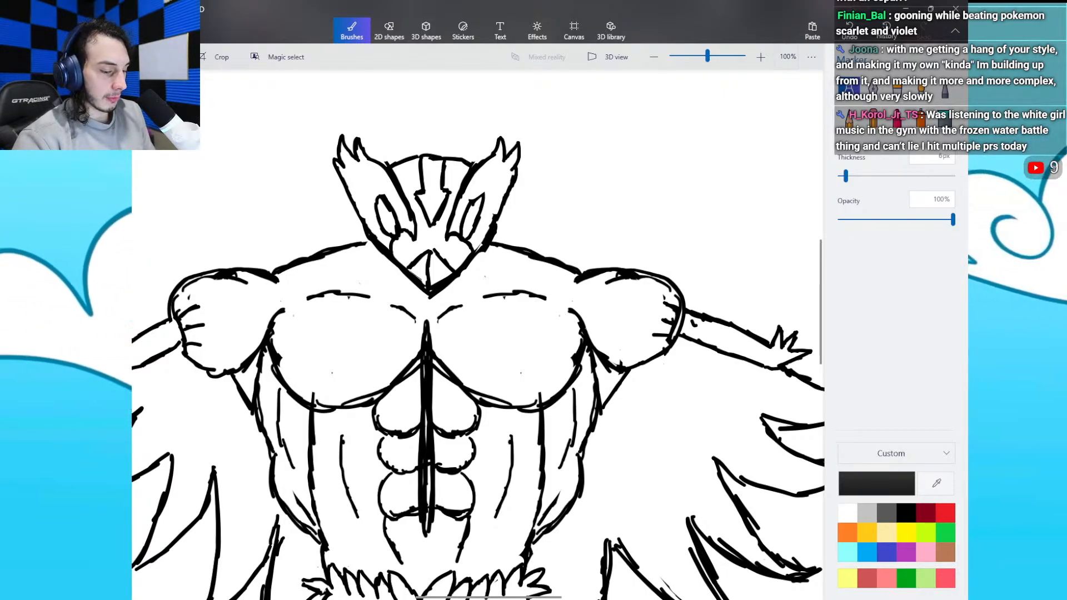
drag(417, 155, 406, 134)
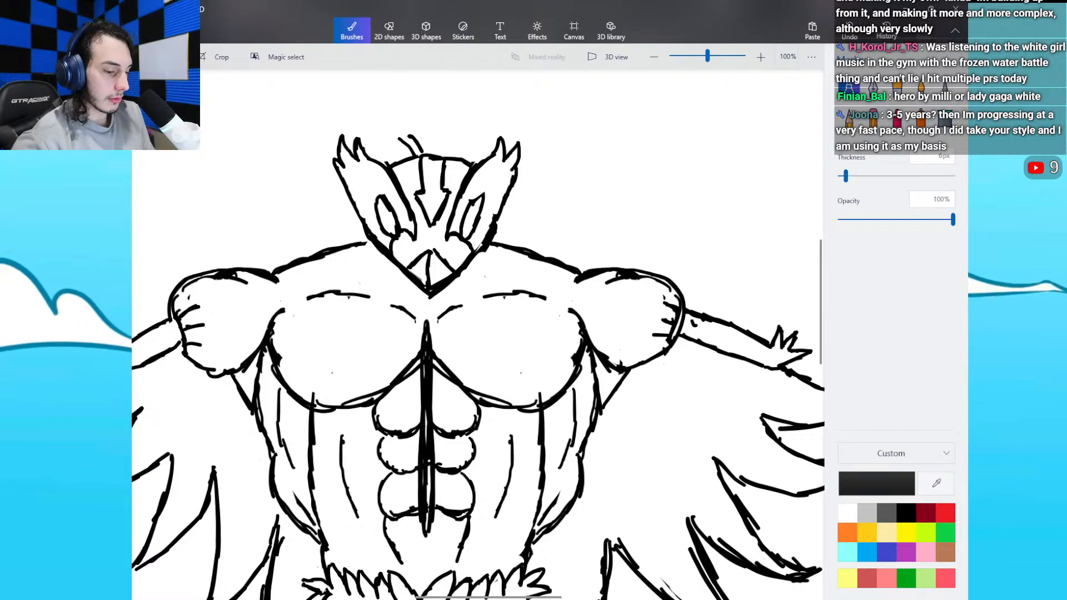
drag(402, 139, 390, 154)
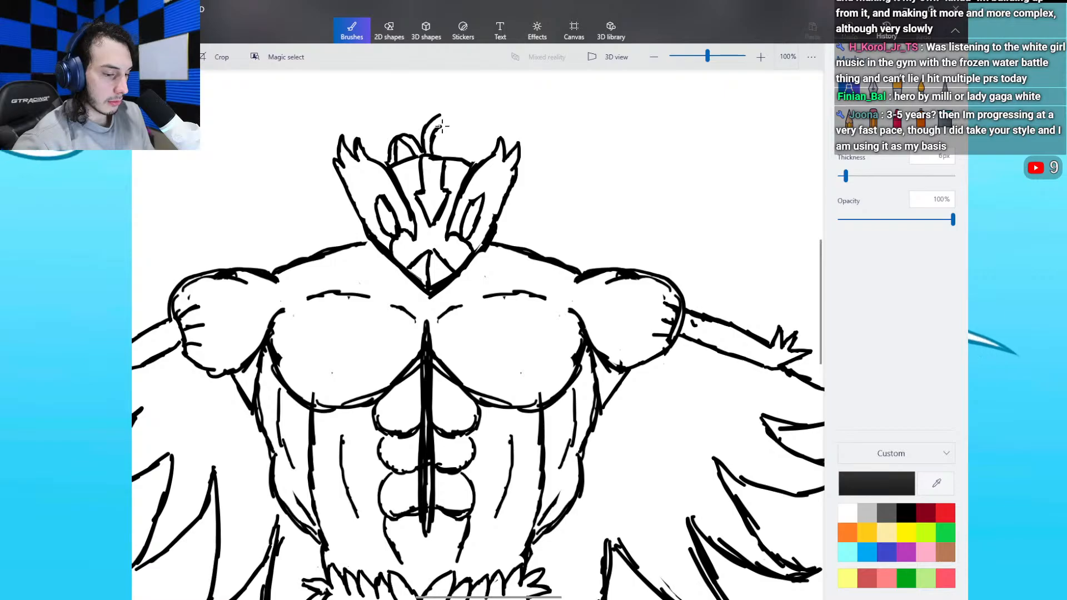
drag(444, 129, 444, 157)
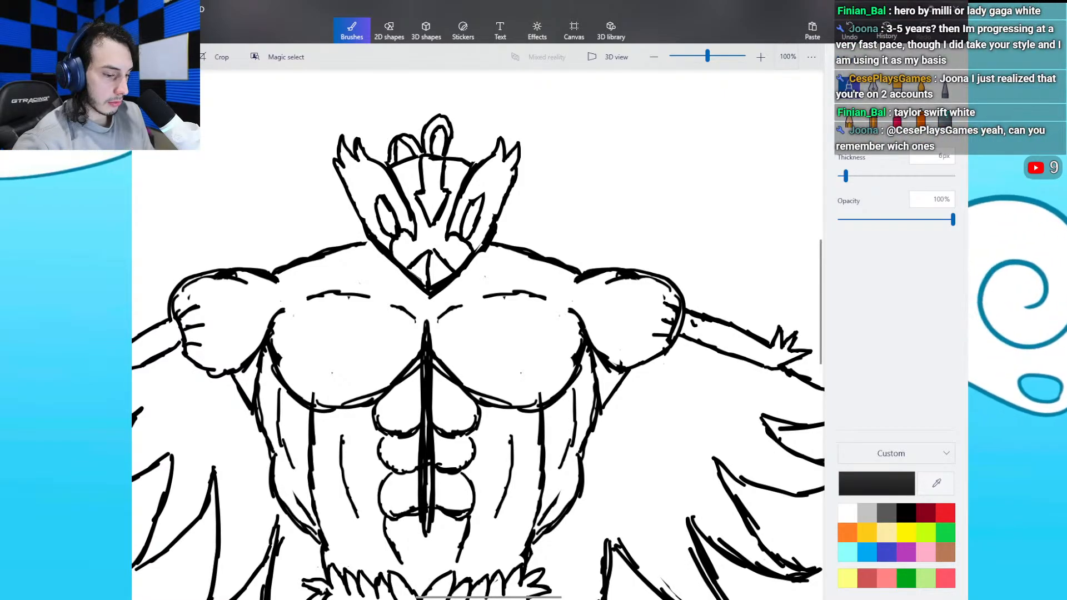
mouse_move(449, 153)
mouse_down()
mouse_move(468, 134)
mouse_move(487, 150)
mouse_move(463, 148)
mouse_up()
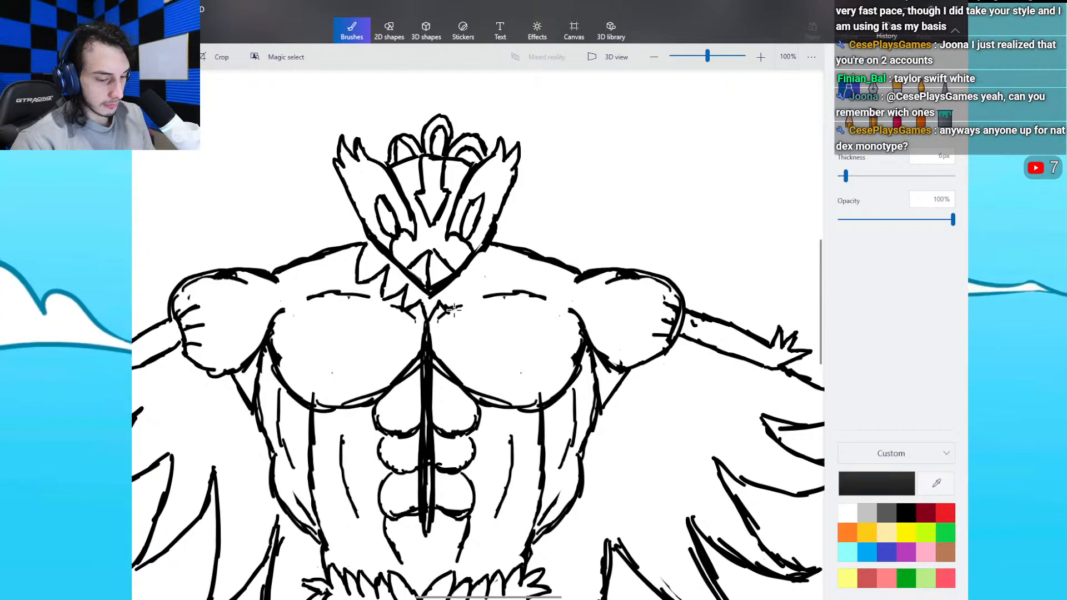
Step: Draw a spiky feather collar around the base of the head, erasing and redrawing its rough points near the chest centre
mouse_move(463, 293)
mouse_down()
mouse_move(486, 303)
mouse_move(503, 283)
mouse_up()
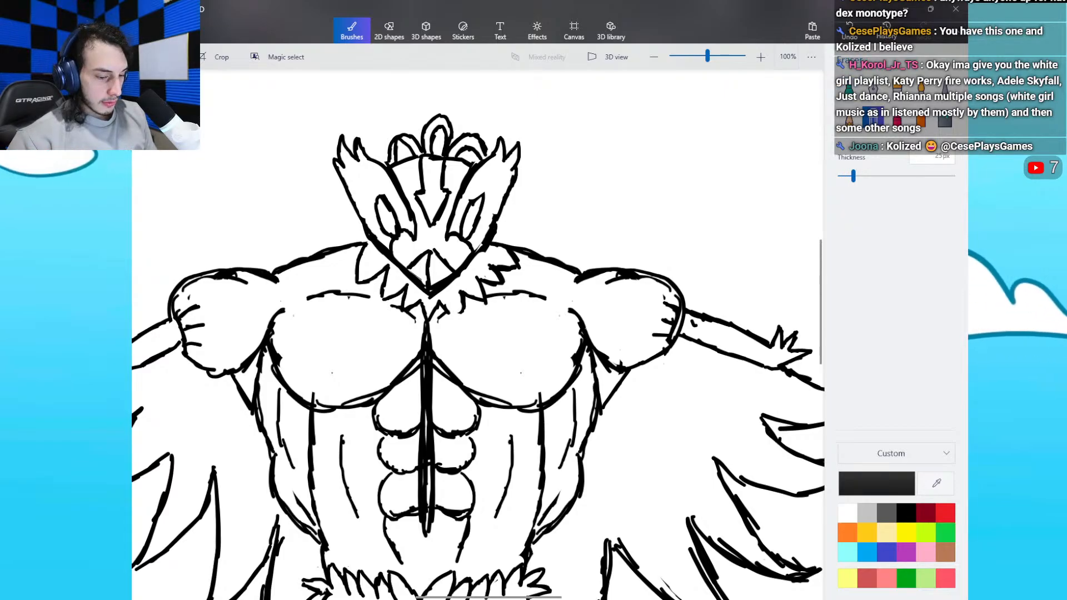
click(849, 89)
drag(440, 303, 461, 313)
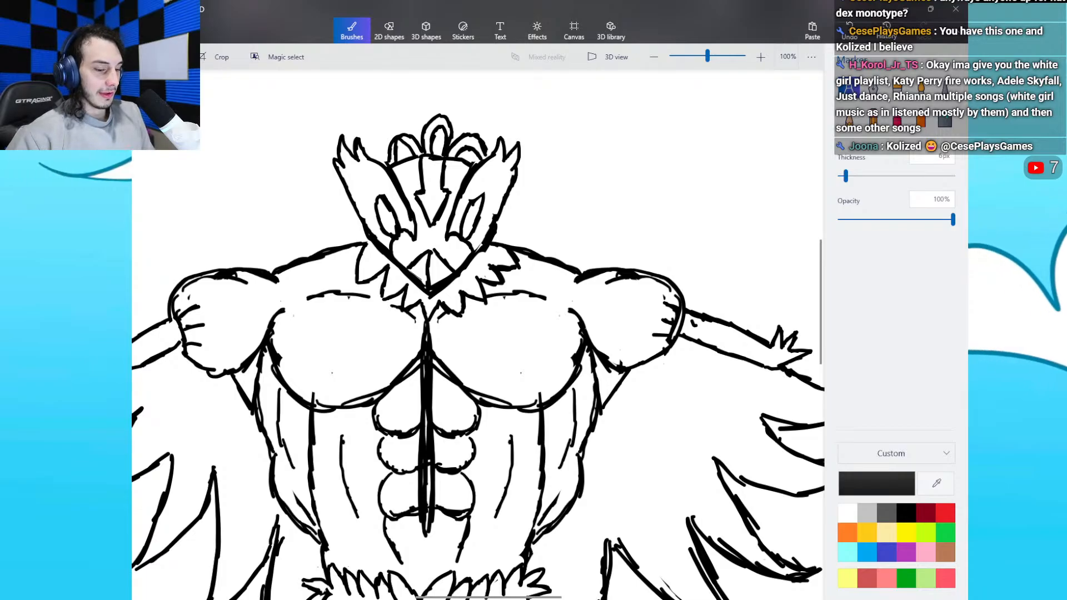
Step: Erase the thick centre line between the abs with the 25 px eraser and redraw it as a thin line with the 6 px marker
click(654, 57)
click(654, 57)
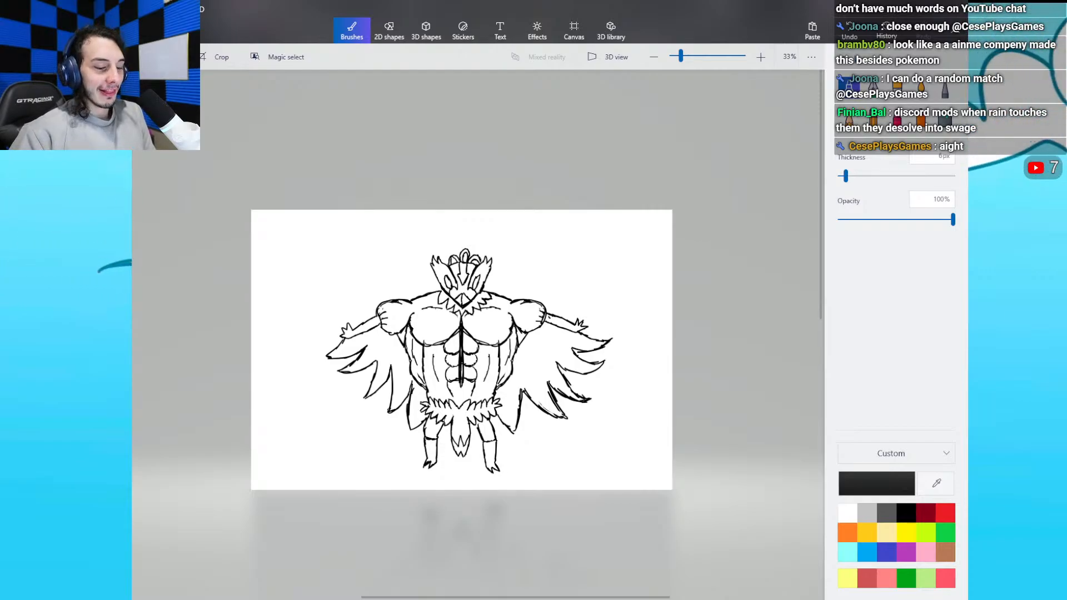
click(760, 57)
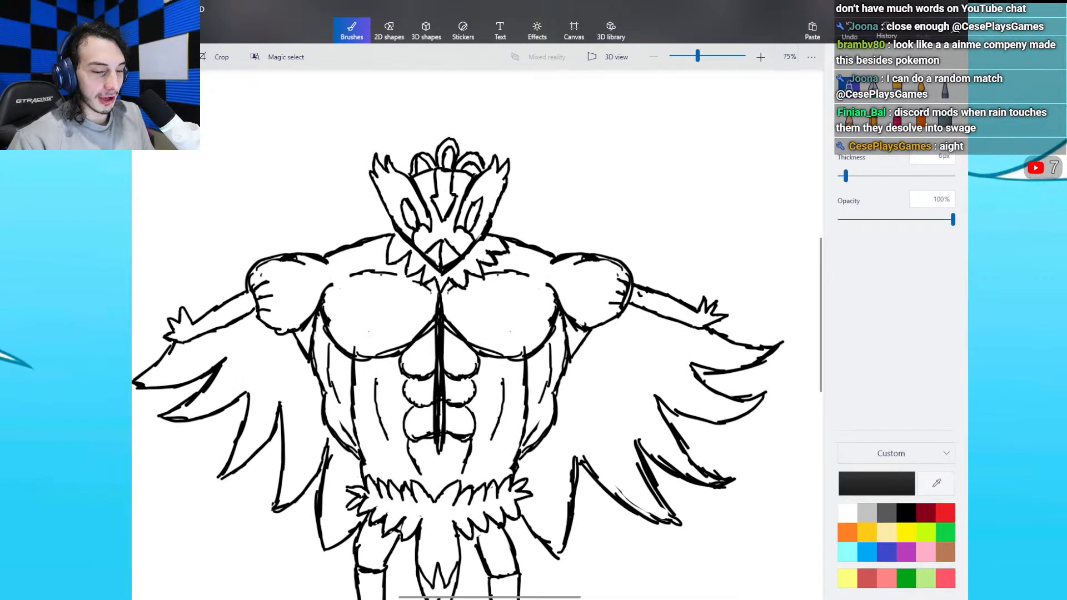
click(873, 118)
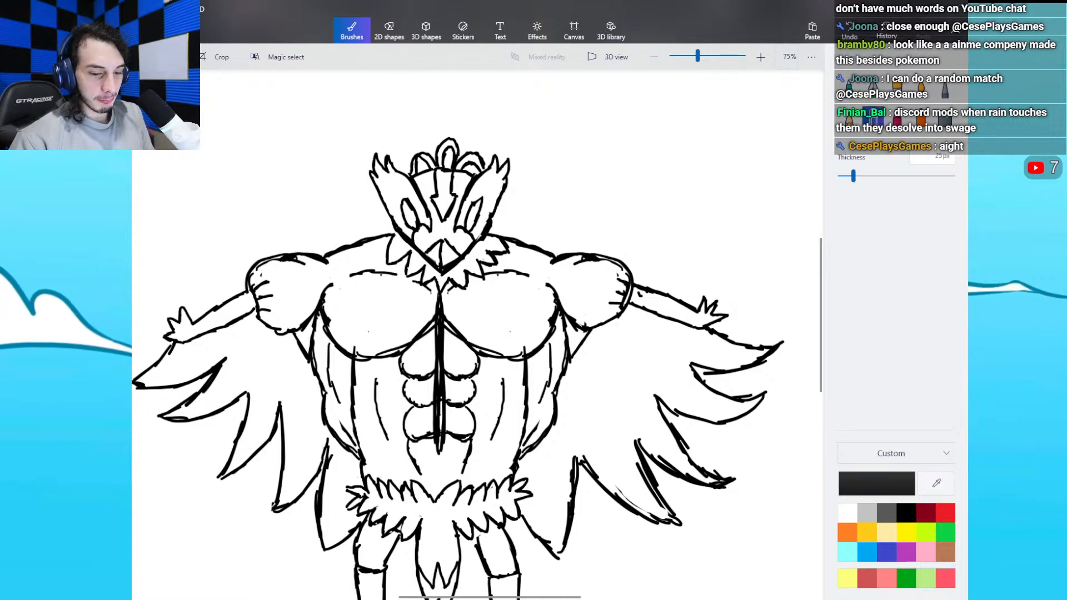
drag(432, 333, 432, 393)
drag(439, 336, 439, 449)
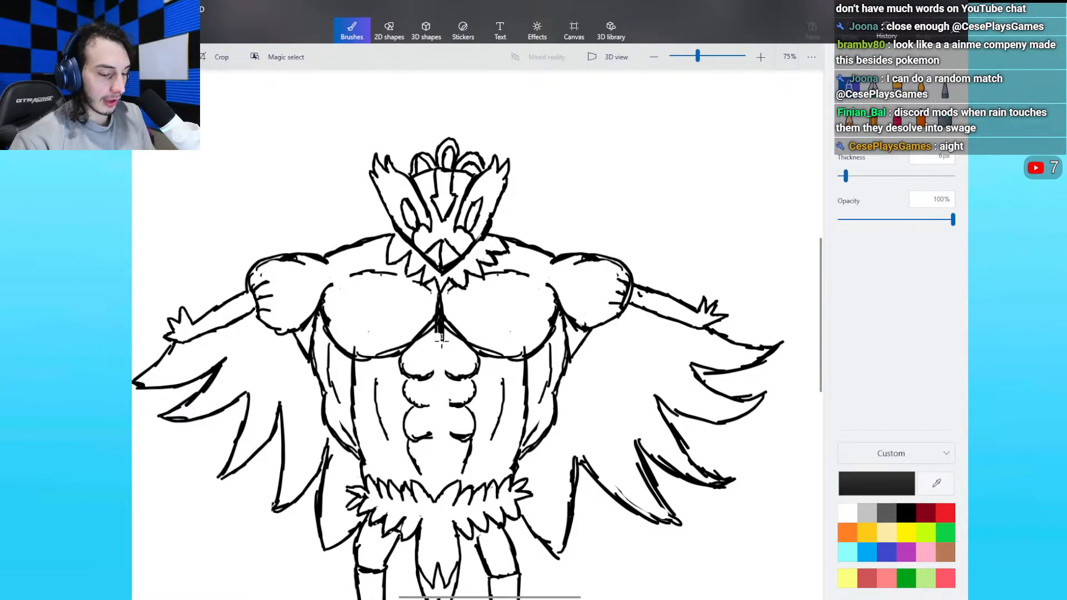
drag(440, 404, 440, 443)
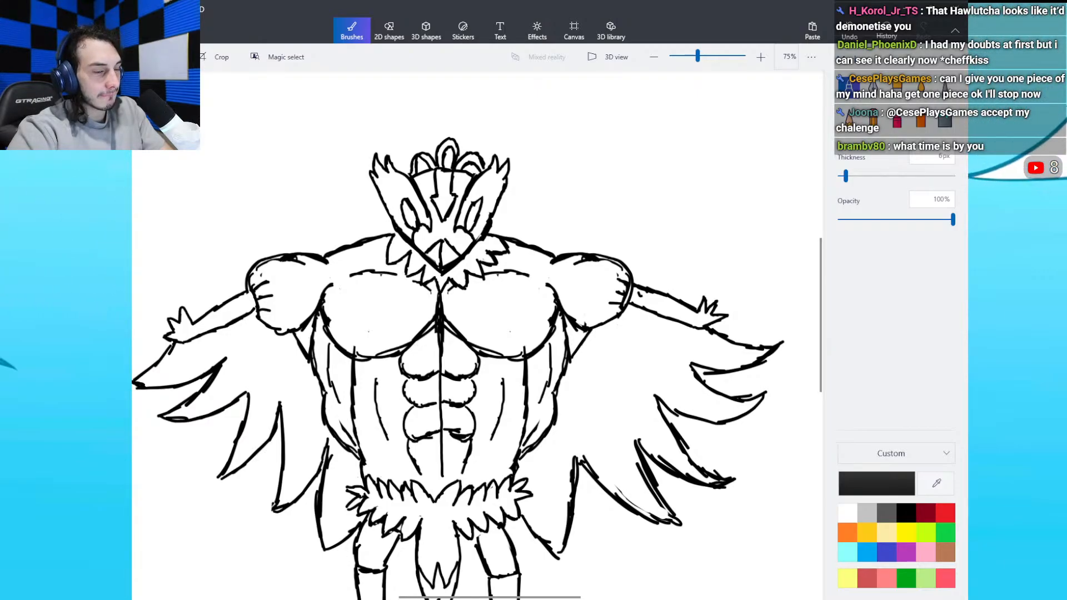
Step: Set the custom color to the red with hex value dd343b
click(877, 483)
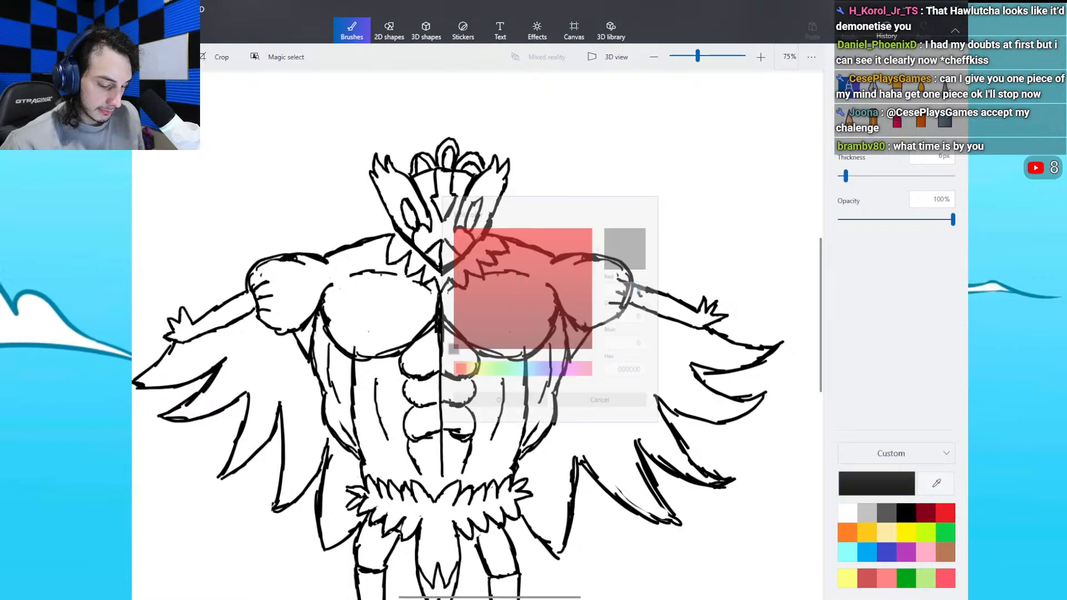
click(639, 379)
text(#dd343b)
key(Left)
key(Left)
key(Left)
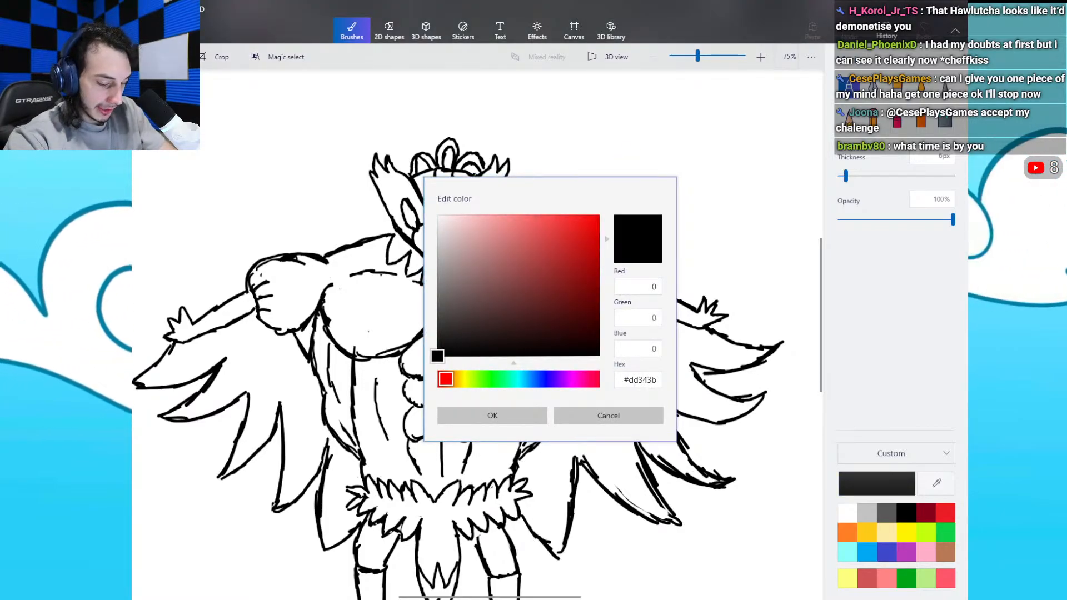
key(BackSpace)
key(BackSpace)
key(Return)
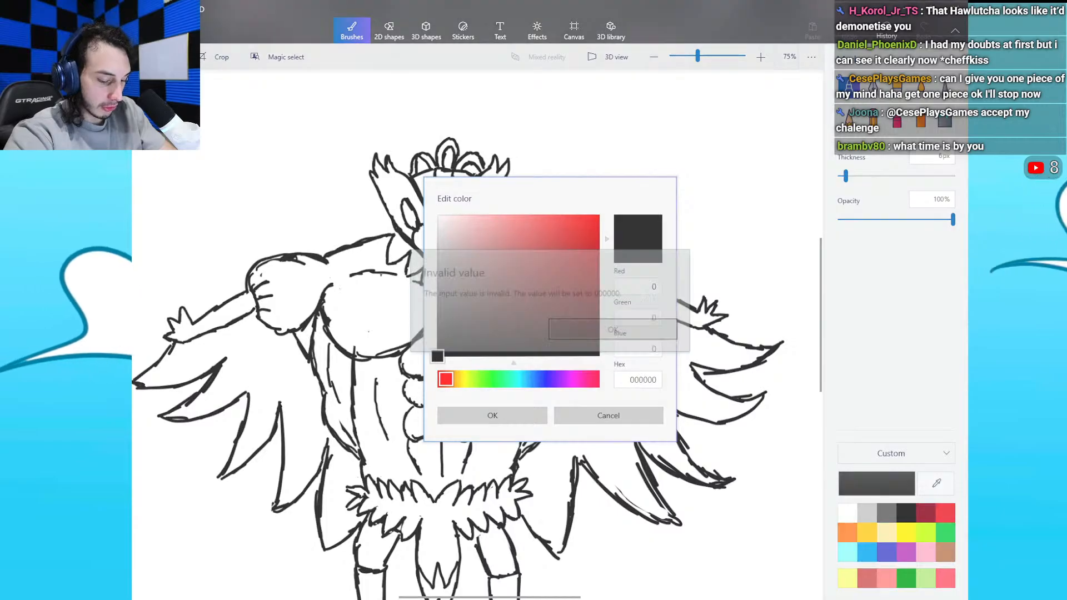
key(Return)
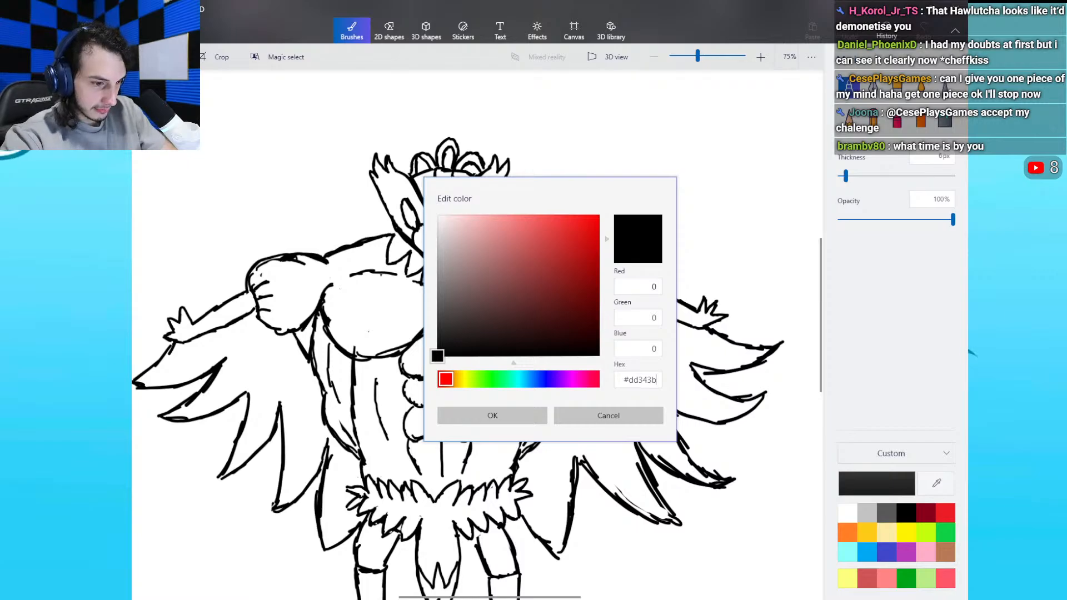
key(Left)
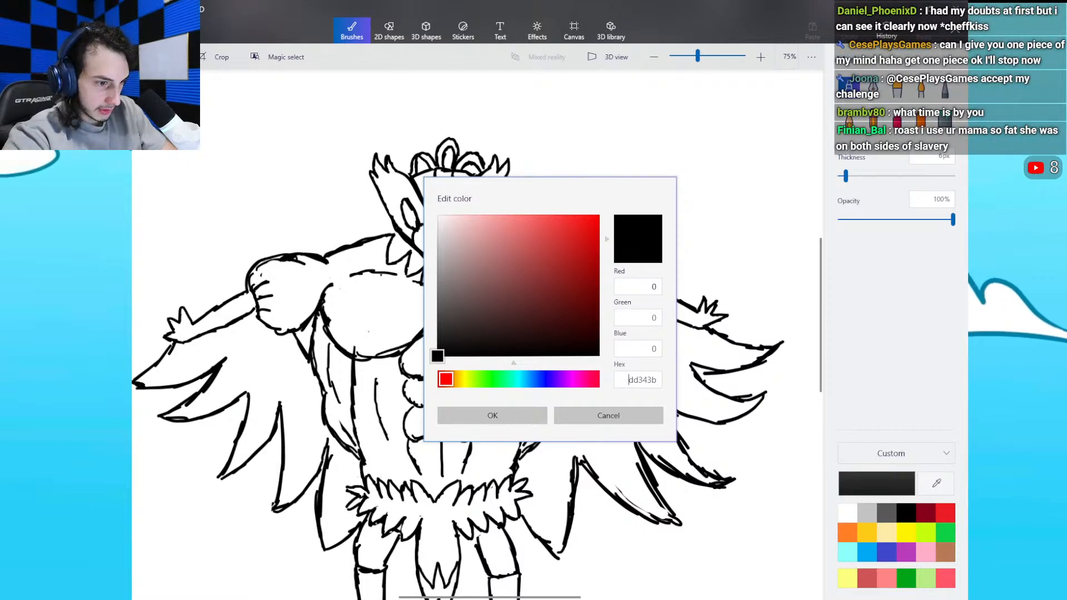
key(Return)
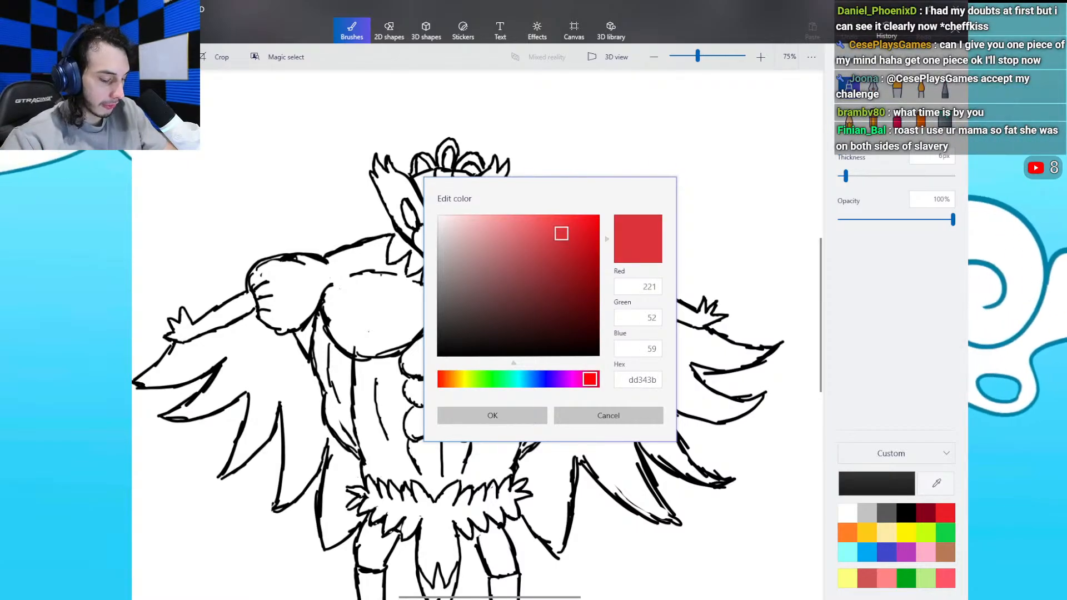
key(Return)
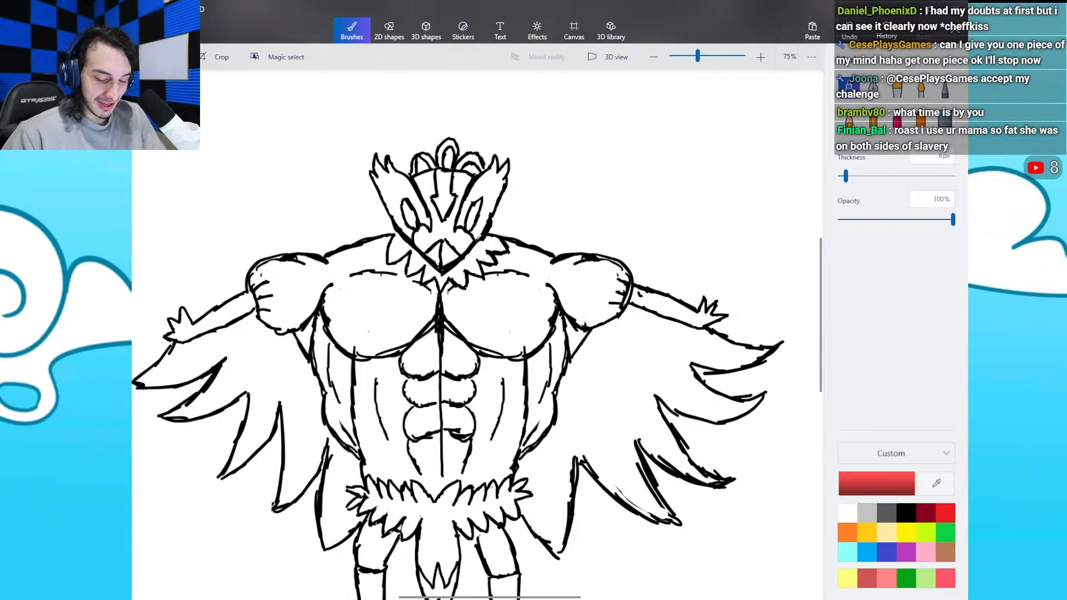
Step: Fill both chest muscles, shoulders, forearms and hands with the red at 15% tolerance
click(945, 118)
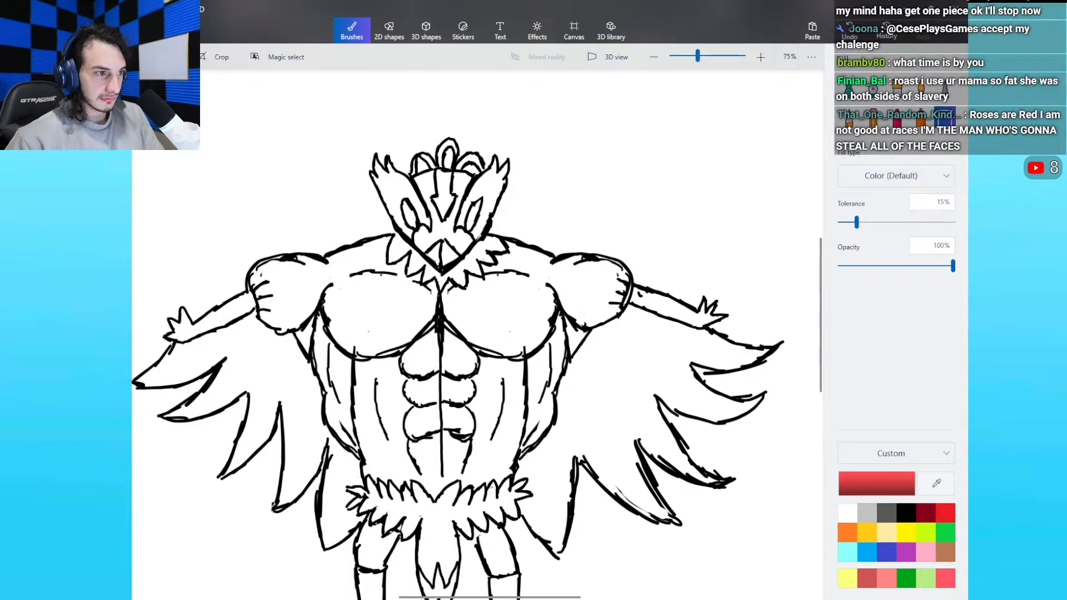
click(517, 309)
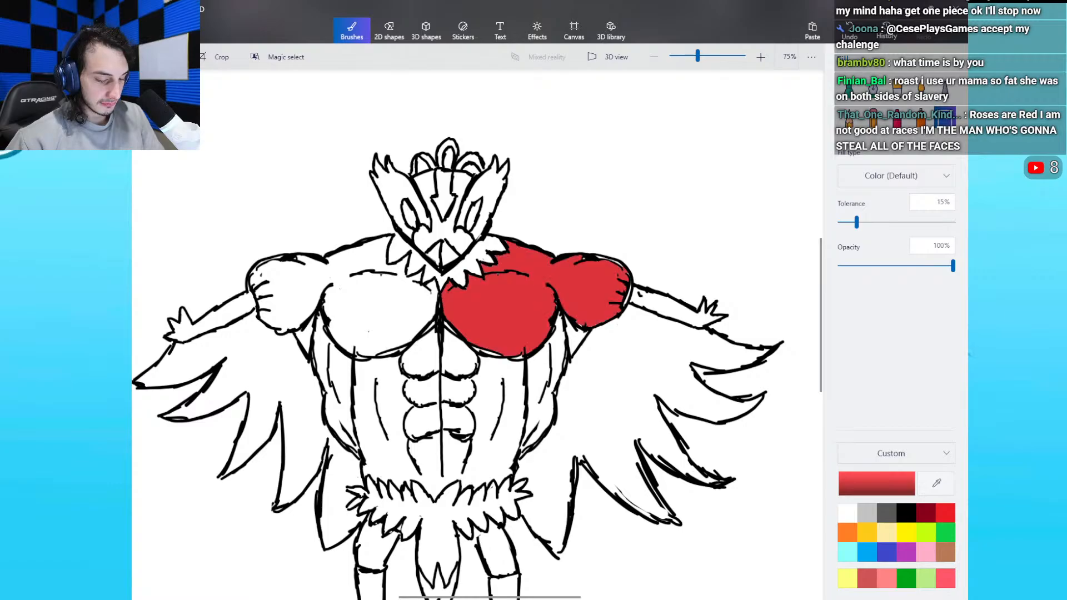
click(378, 309)
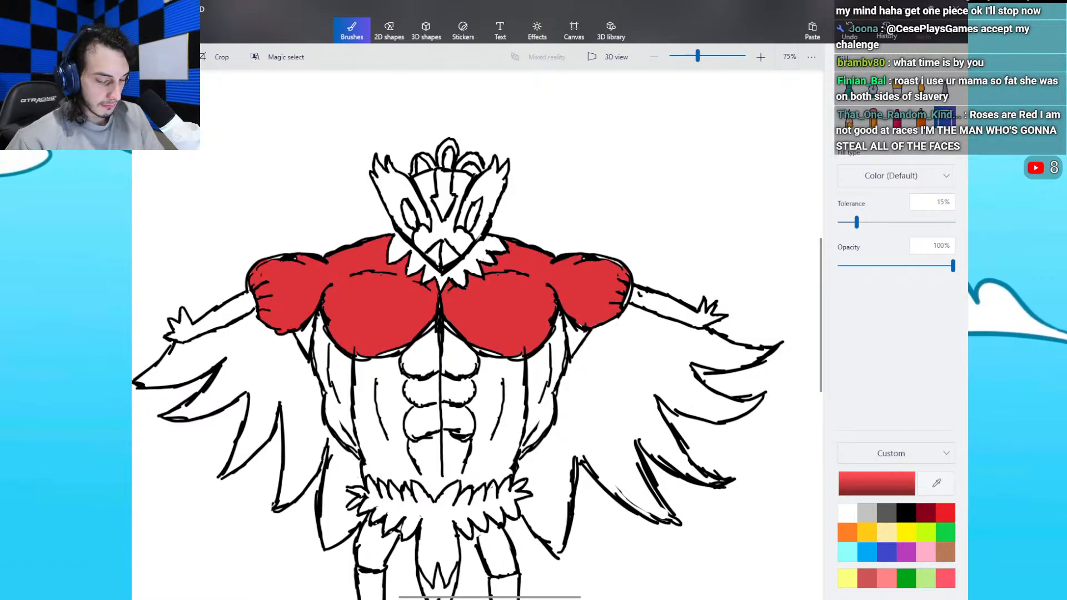
click(222, 314)
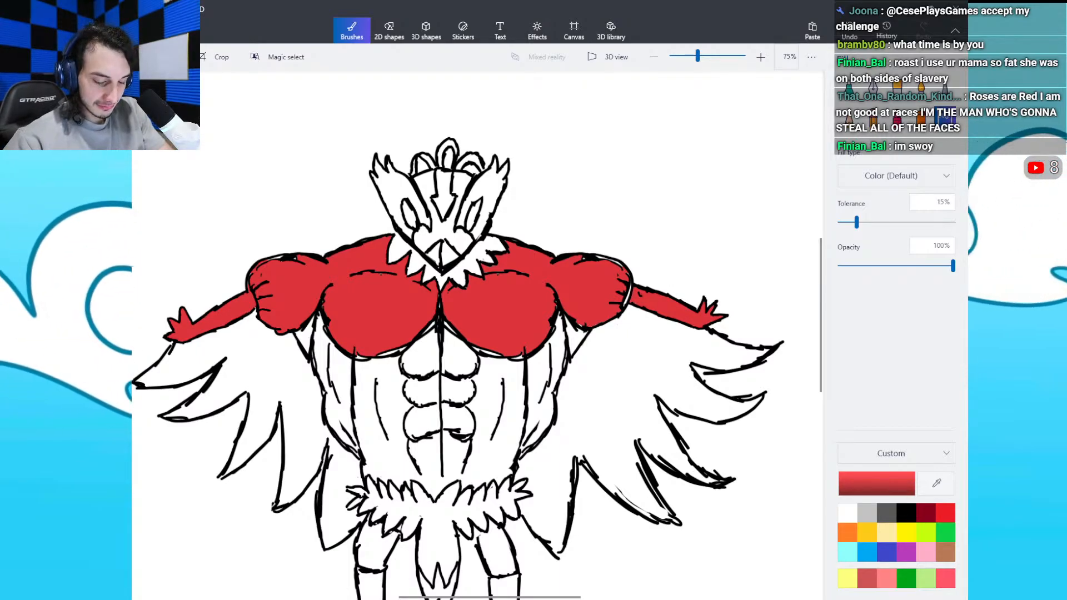
Step: Set the custom color to the teal green with hex value 25cca1
click(876, 484)
double_click(643, 381)
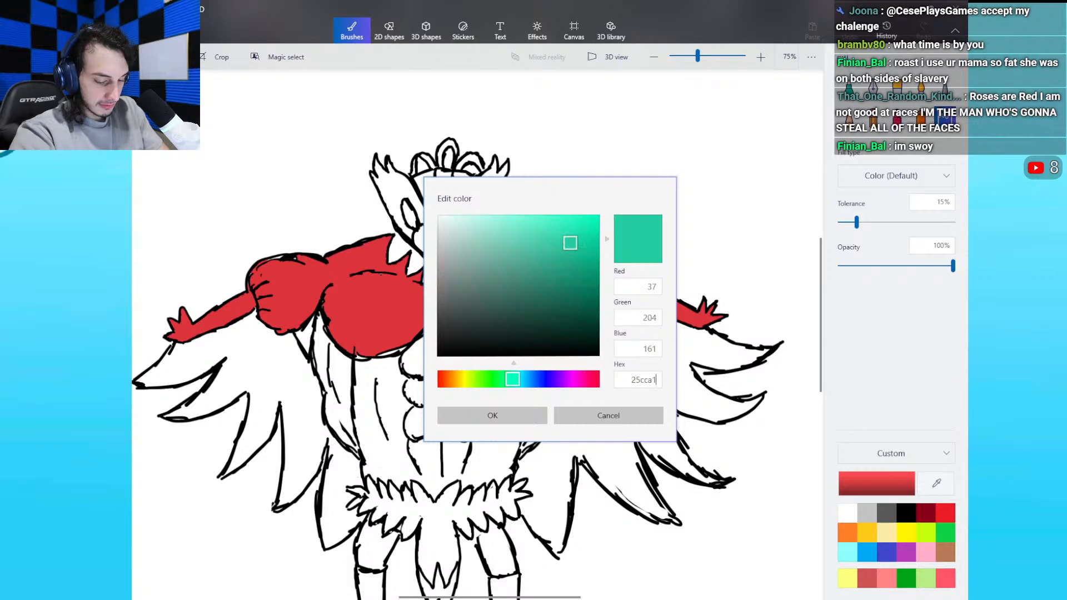
key(Return)
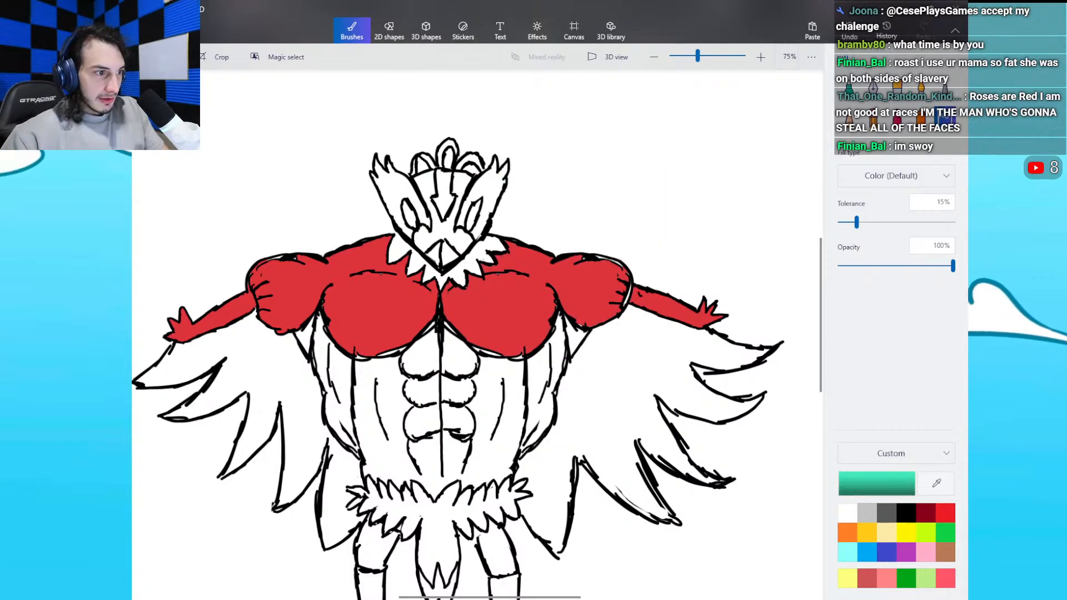
Step: Try to fill the right-hand wing with the teal green
click(628, 384)
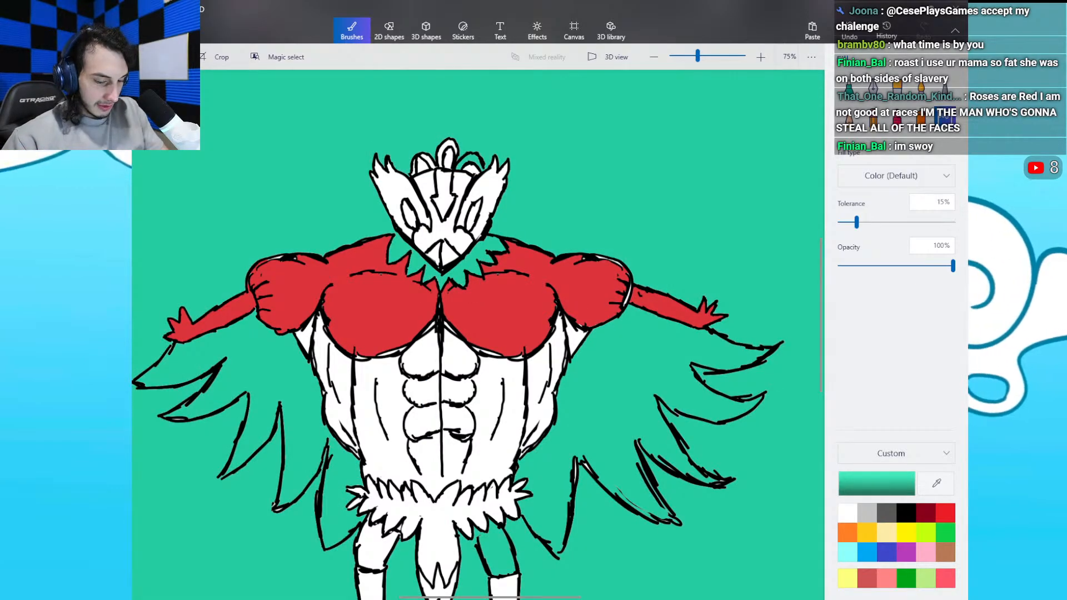
key(ctrl+z)
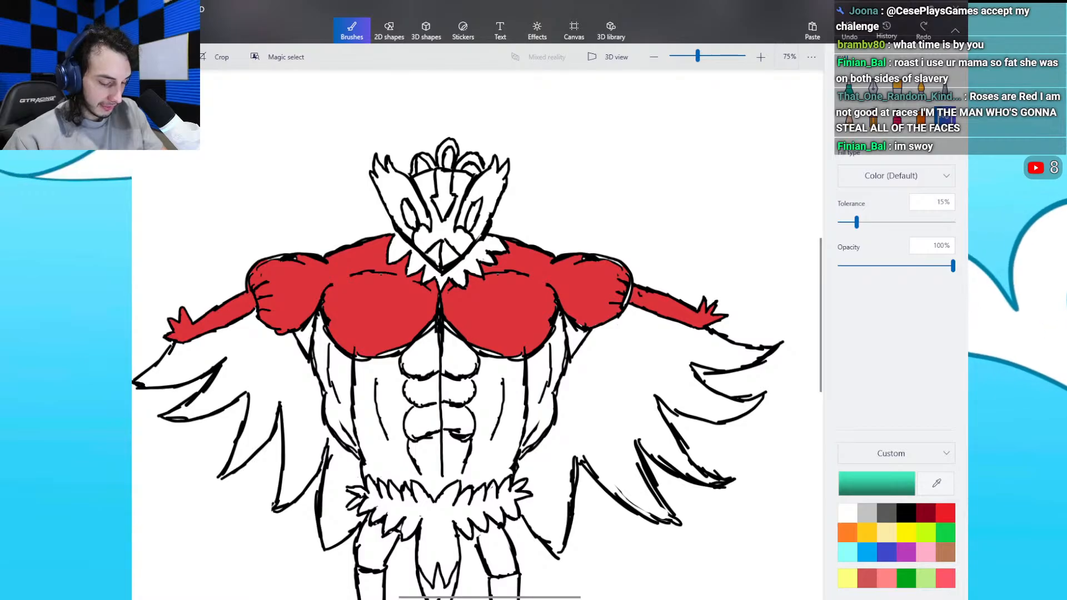
key(ctrl+y)
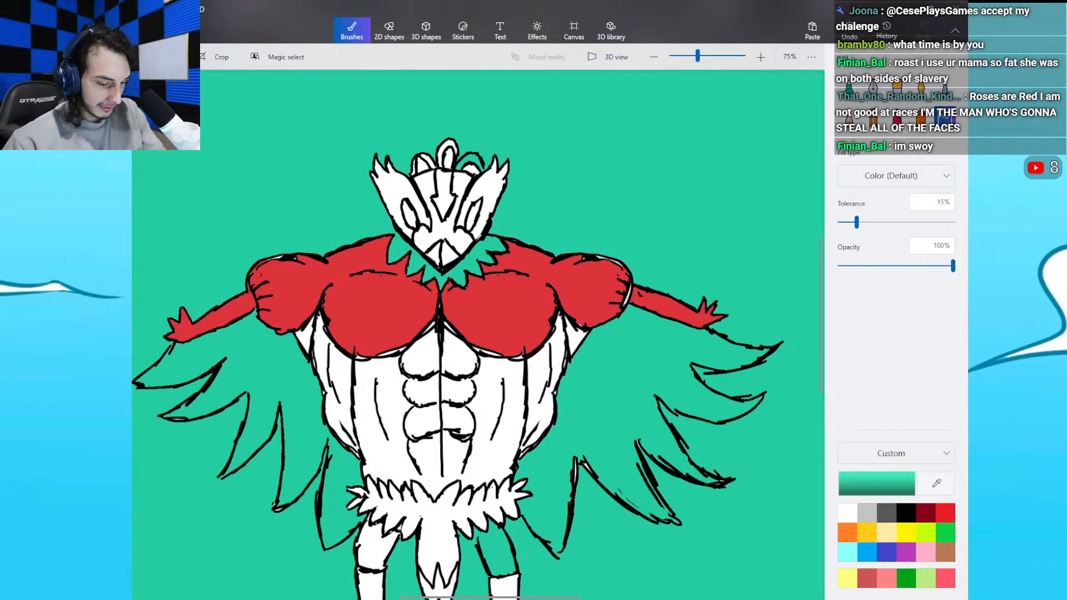
key(ctrl+z)
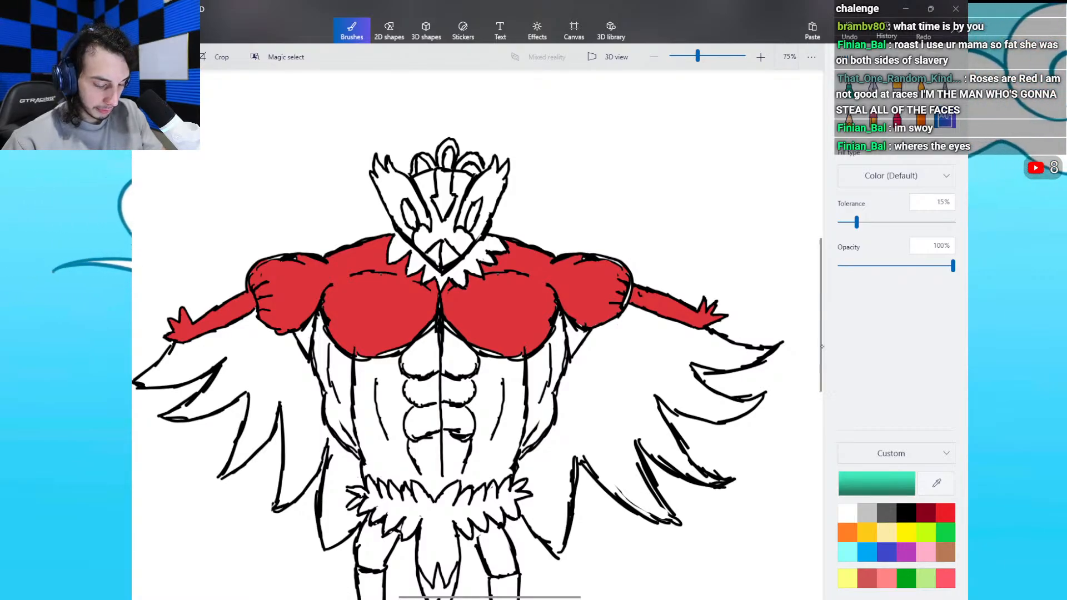
Step: Fill the central tail tip with teal green and draw a short black feather on each side of the tail with the 6 px marker
scroll(478, 333, down, 4)
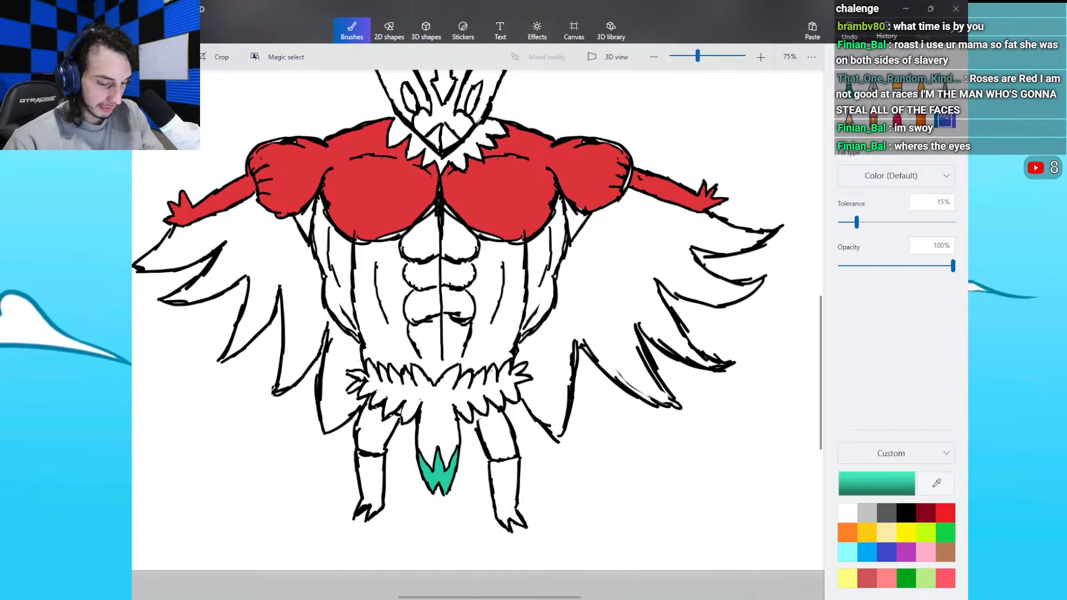
click(849, 88)
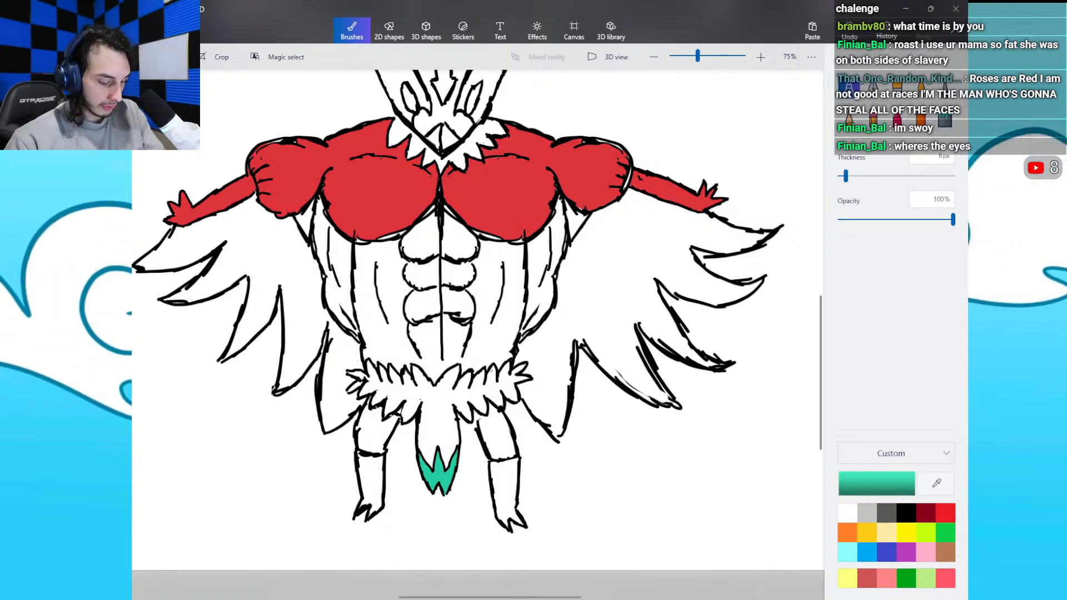
drag(385, 447, 397, 464)
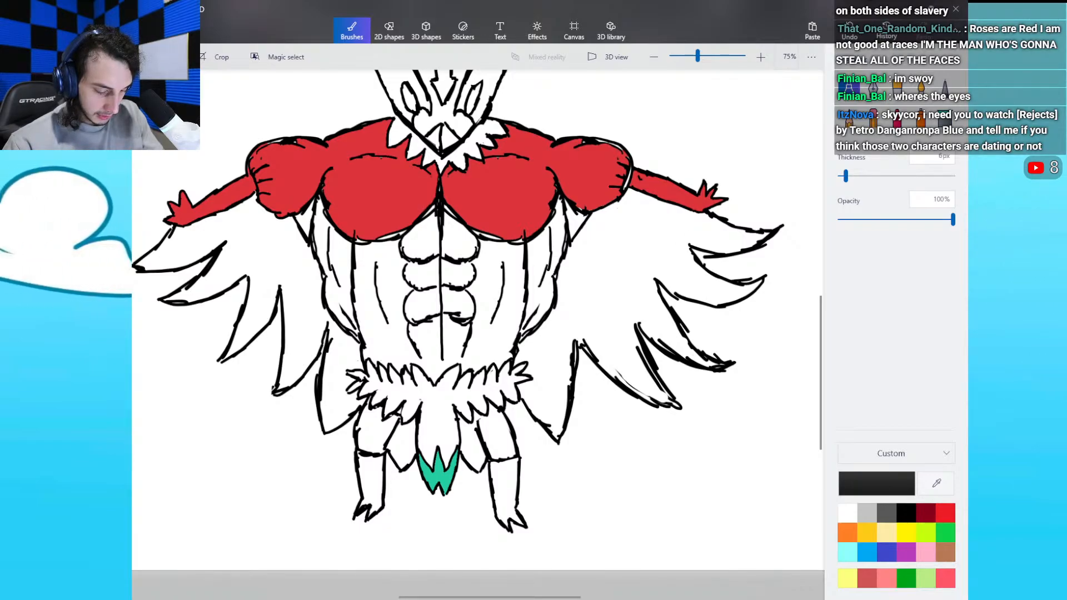
Step: Touch up the right-hand wing's black outline and fill the wing with the teal green sampled from the tail tip
drag(635, 323, 639, 324)
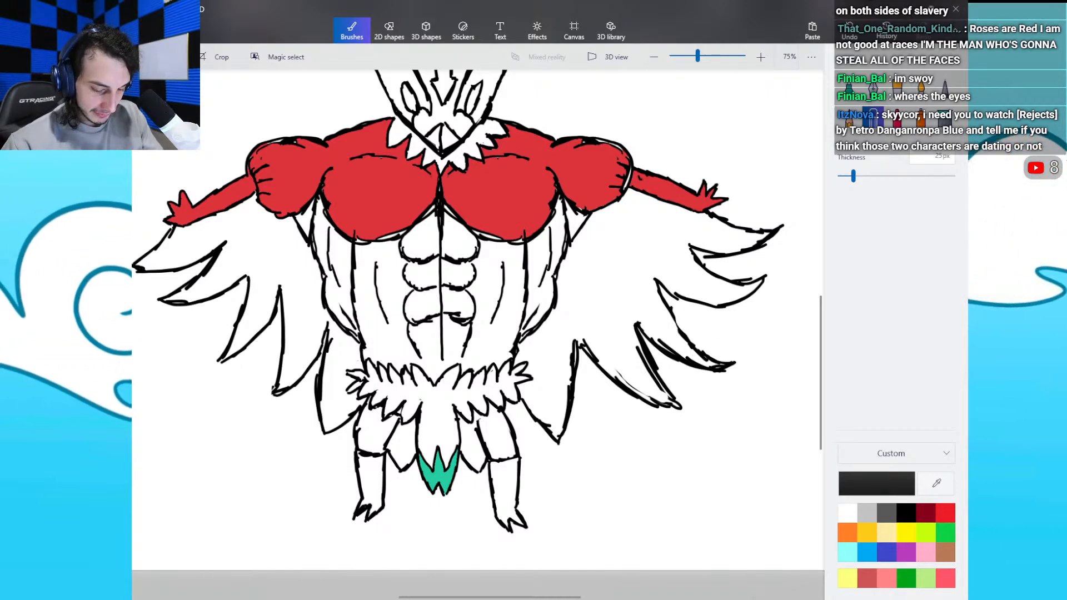
click(936, 483)
click(437, 469)
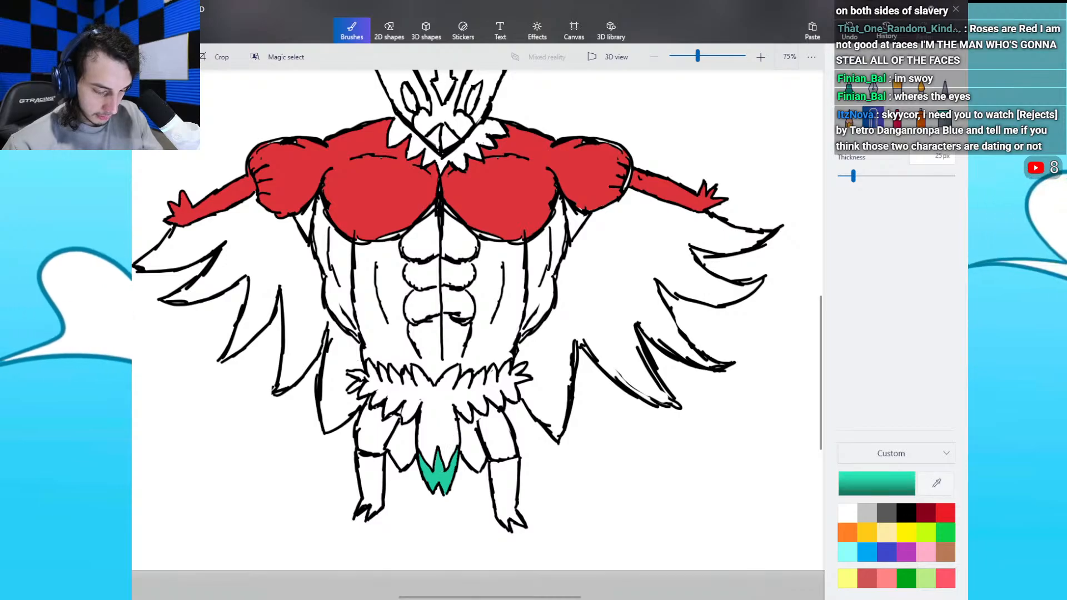
click(945, 118)
click(617, 273)
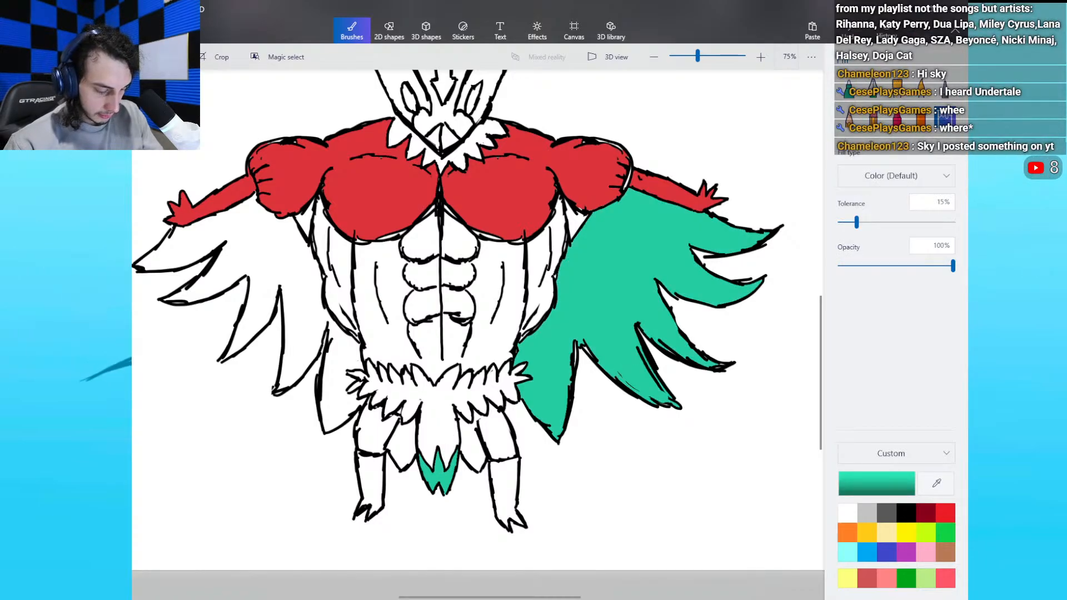
Step: Close the left-hand wing's outline in black and fill the wing with the teal green sampled from the other wing
click(278, 253)
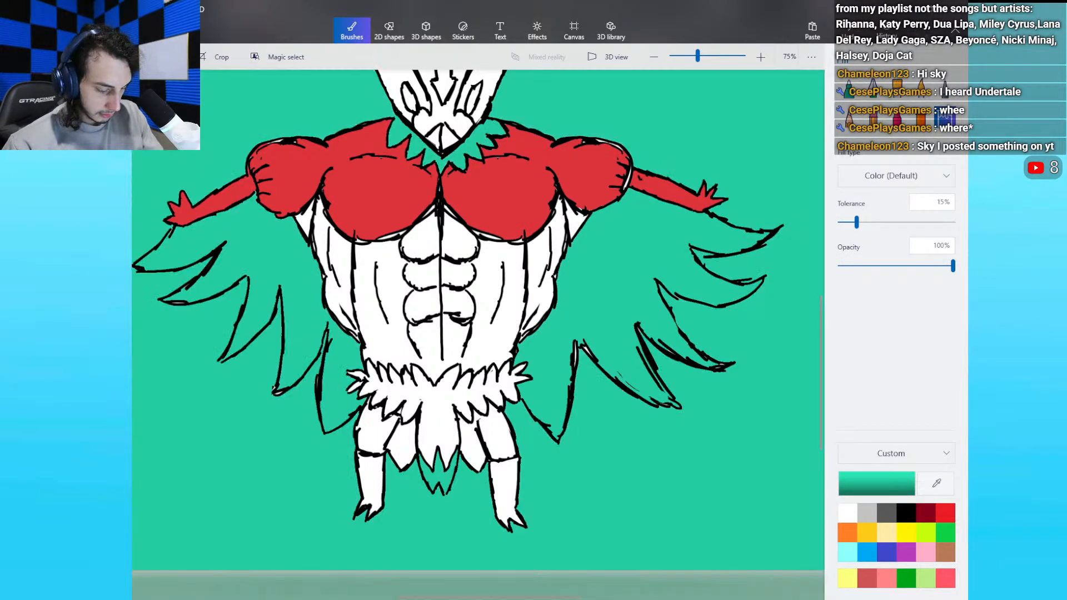
key(ctrl+z)
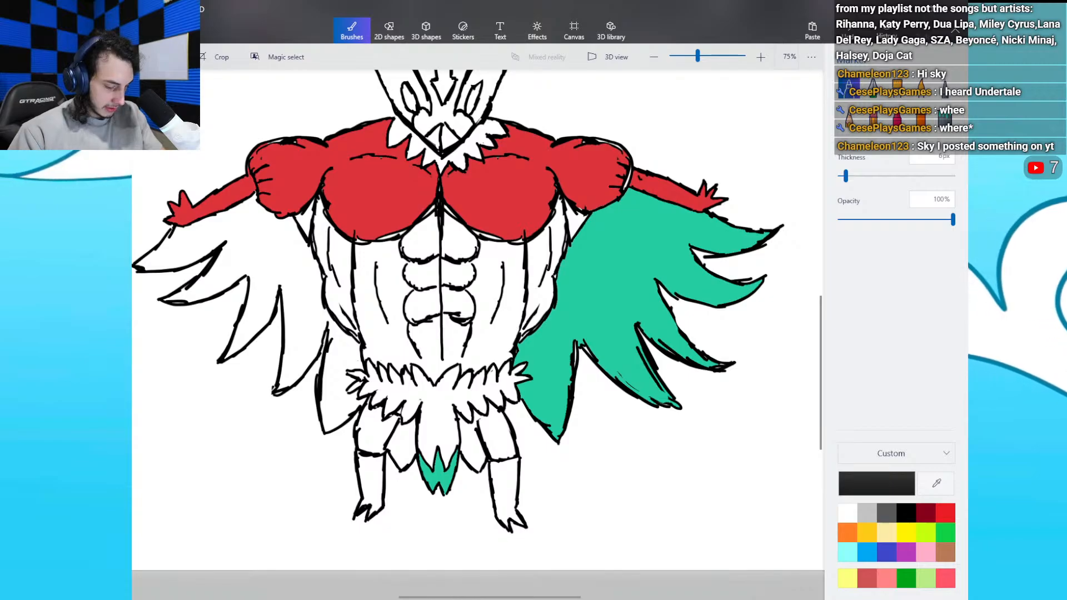
click(945, 117)
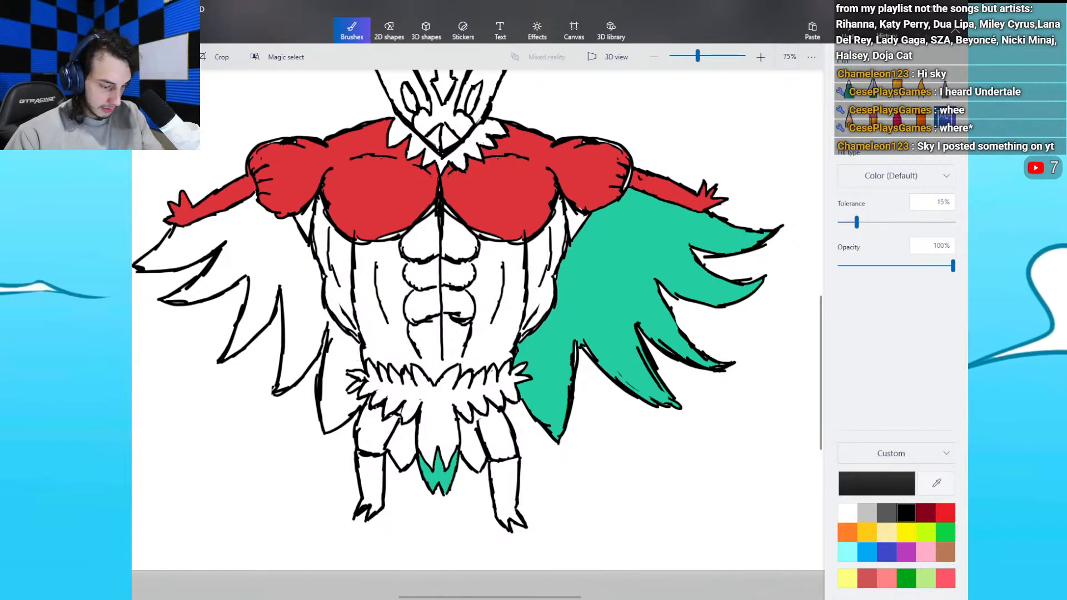
click(936, 484)
click(617, 278)
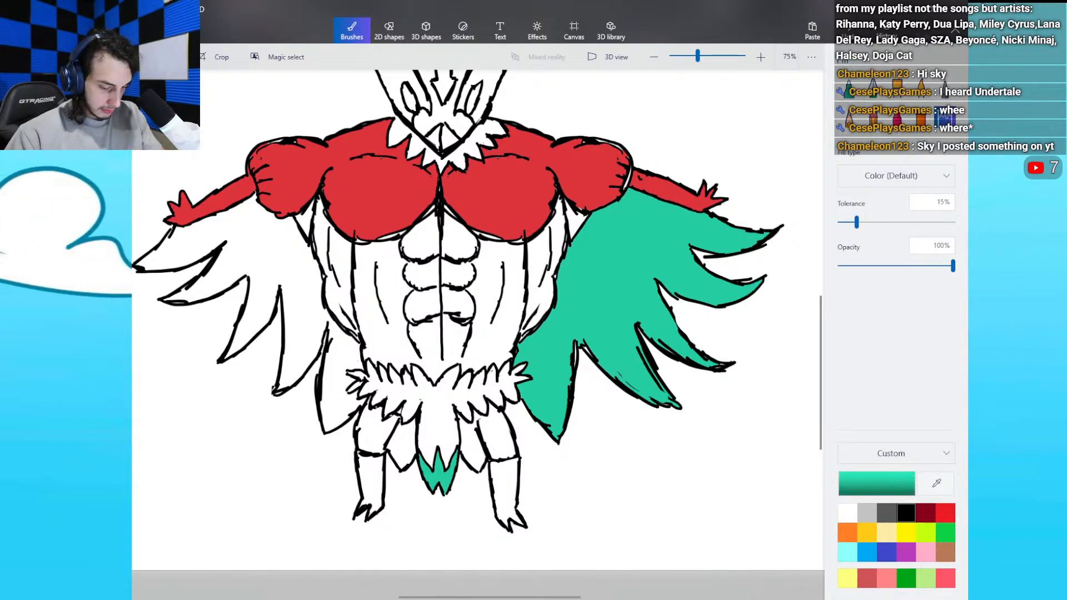
click(278, 261)
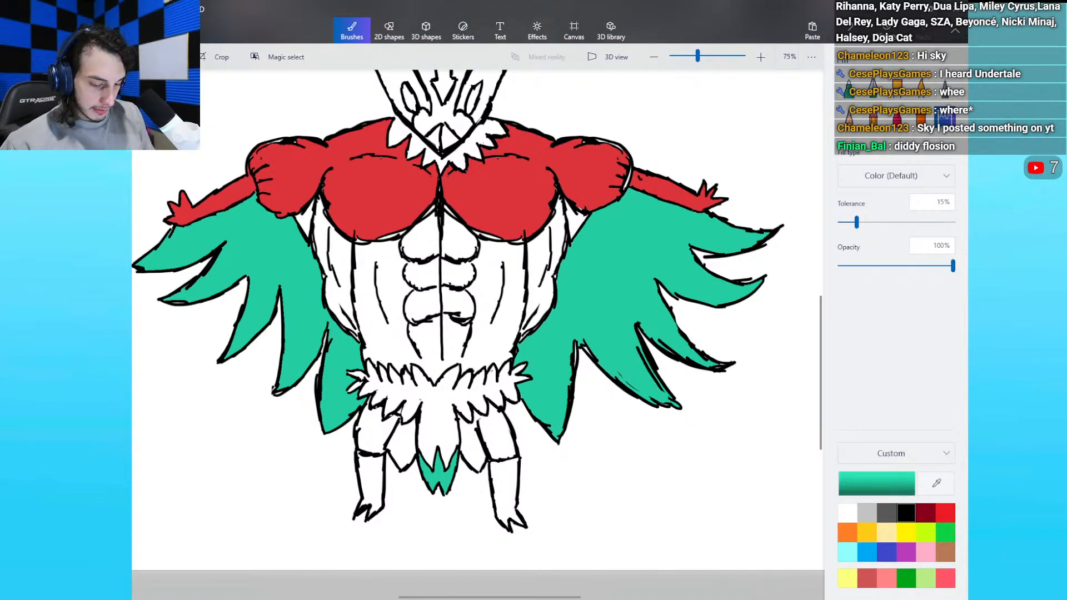
Step: Fill the central tail tip and both lower legs with the custom dull yellow of hex value d2cb6c
click(877, 483)
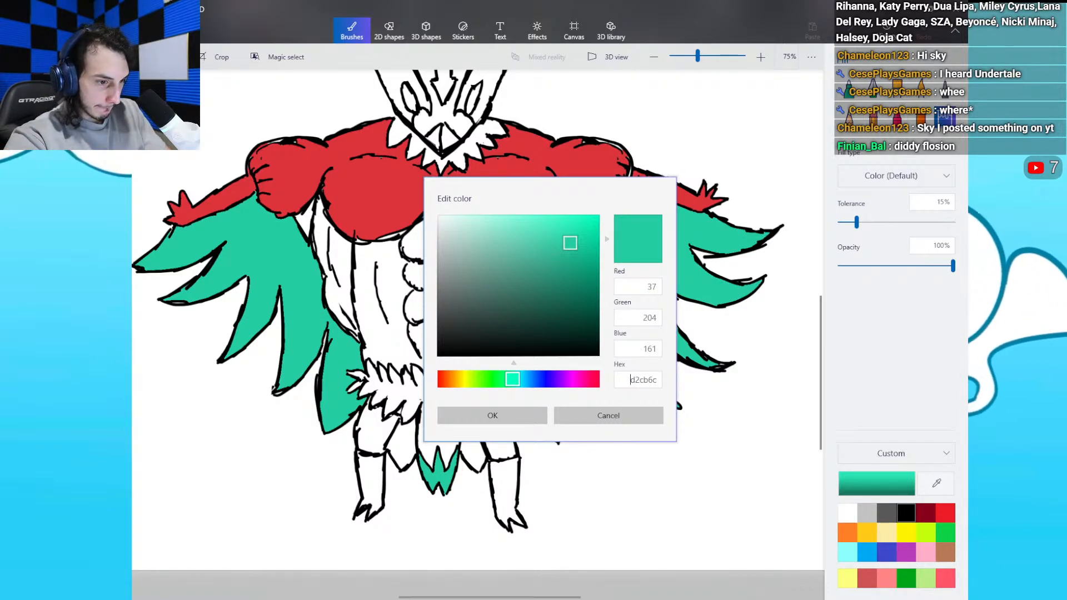
key(BackSpace)
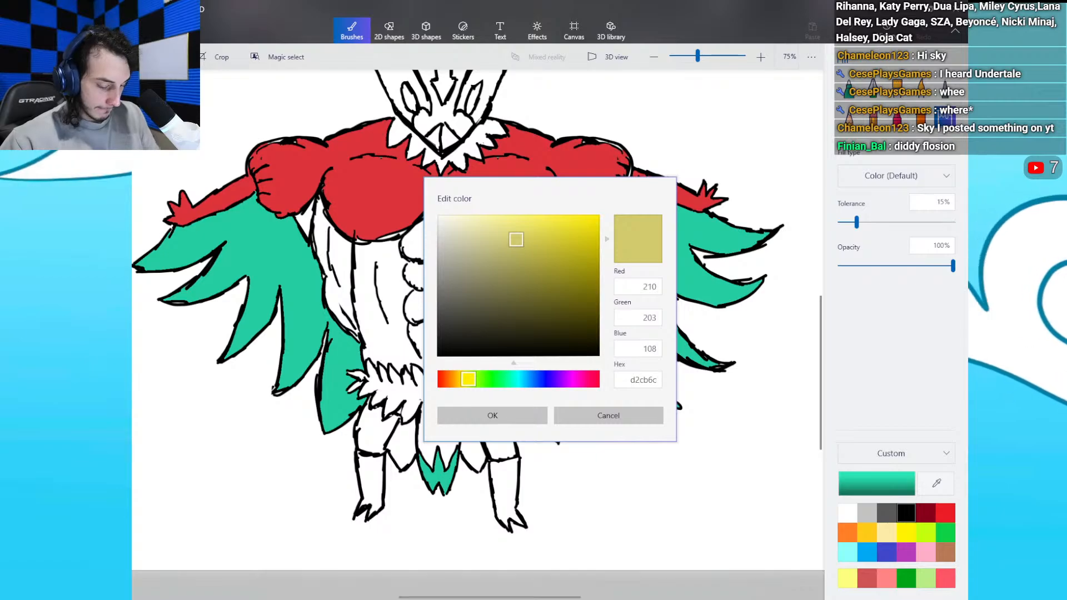
key(Return)
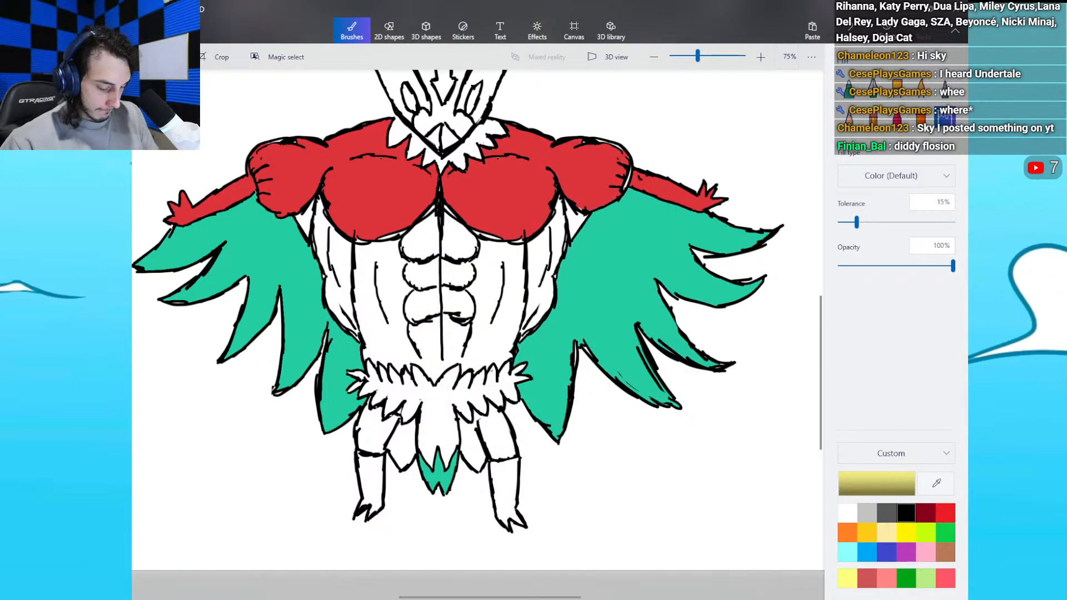
click(438, 476)
click(371, 479)
click(503, 481)
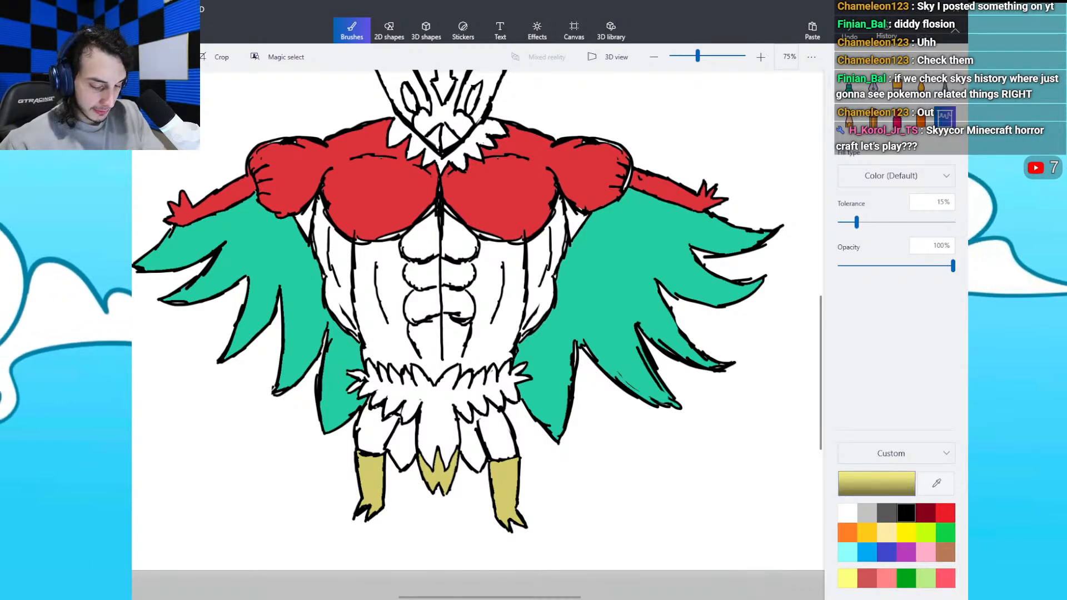
Step: Set the custom color to the pale yellow with hex value efe897
click(877, 483)
click(643, 380)
text(#efe897)
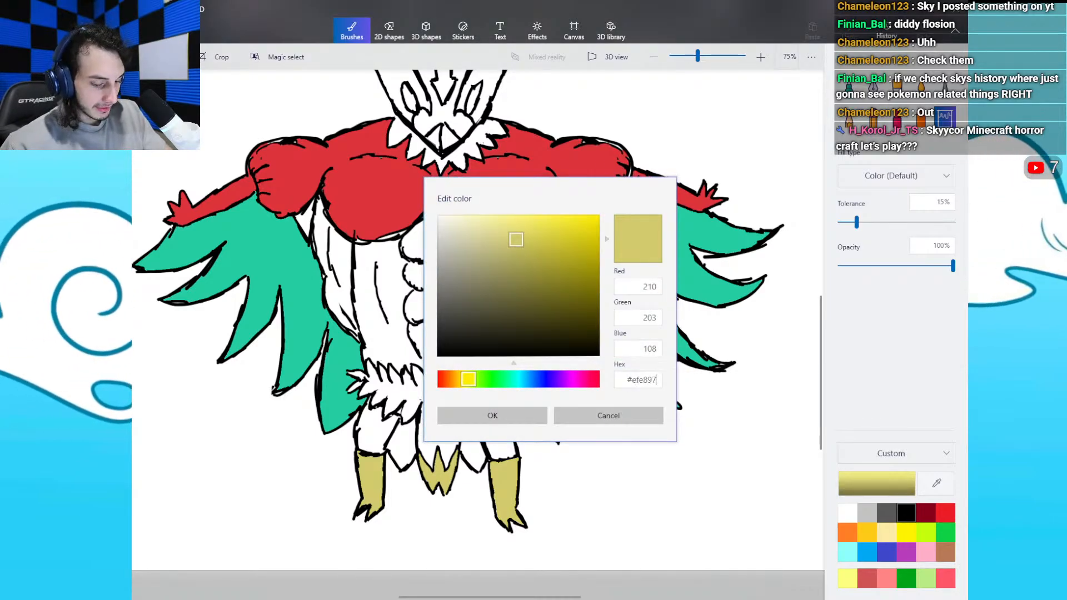
key(Left)
key(Left)
key(Left)
key(Left)
key(BackSpace)
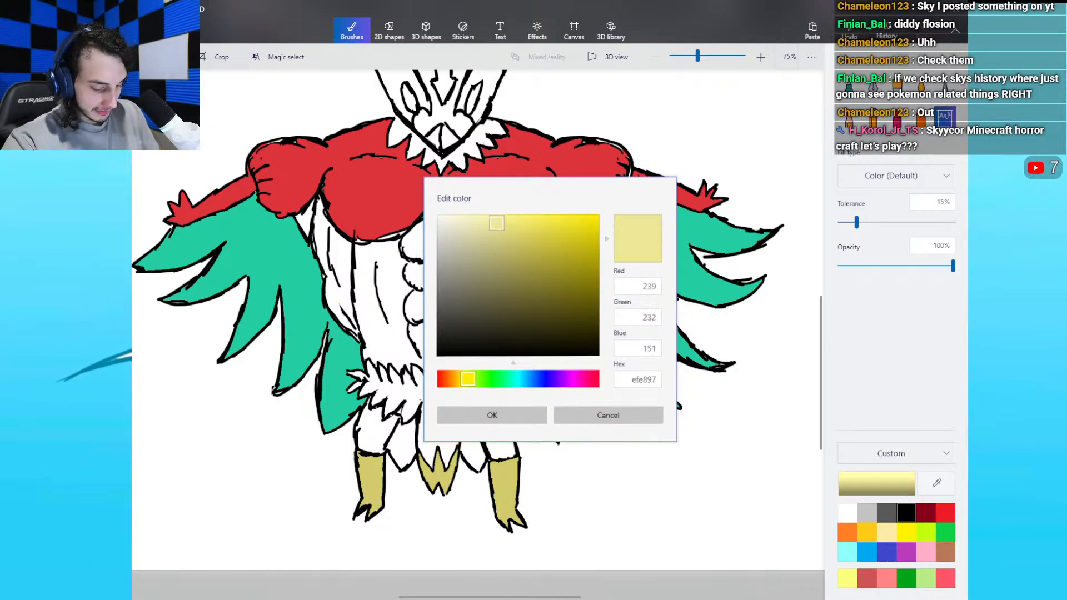
key(Return)
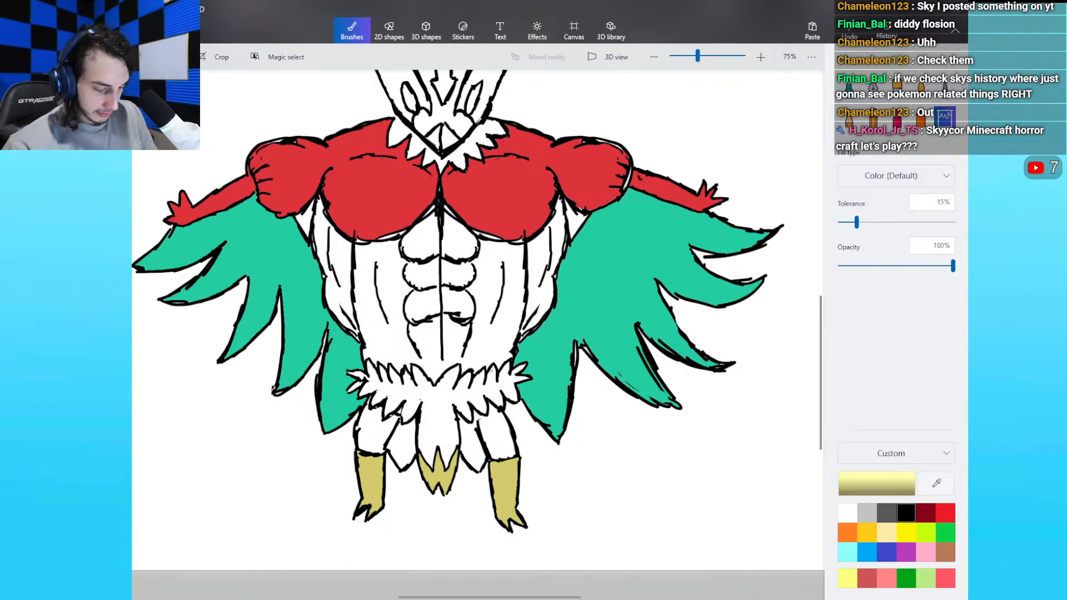
Step: Close the feather collar's black outline and fill the collar with the pale yellow sampled from the dot on the beak
click(399, 135)
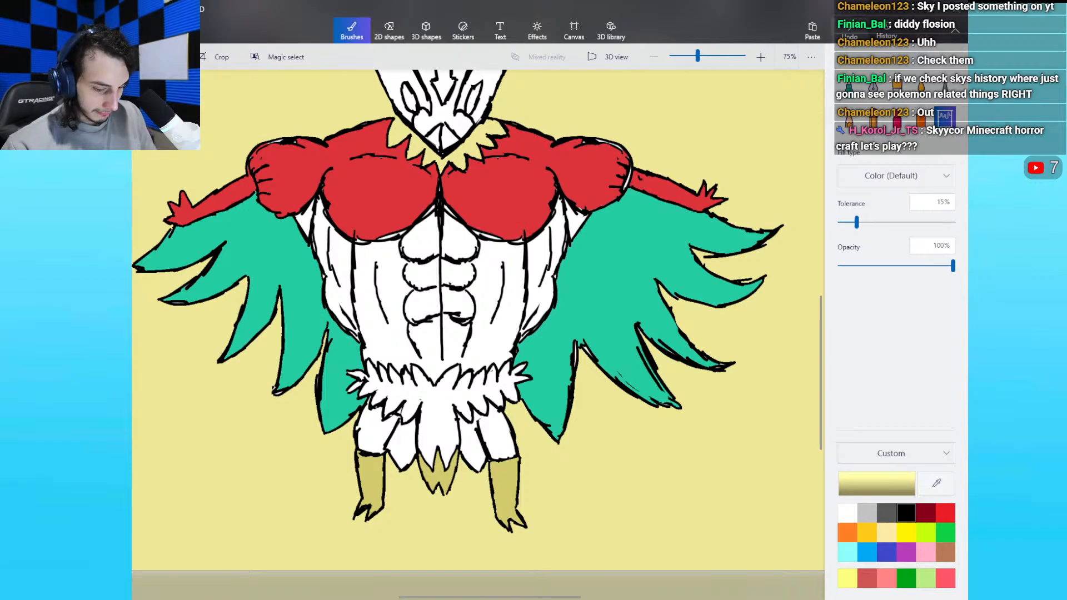
key(ctrl+z)
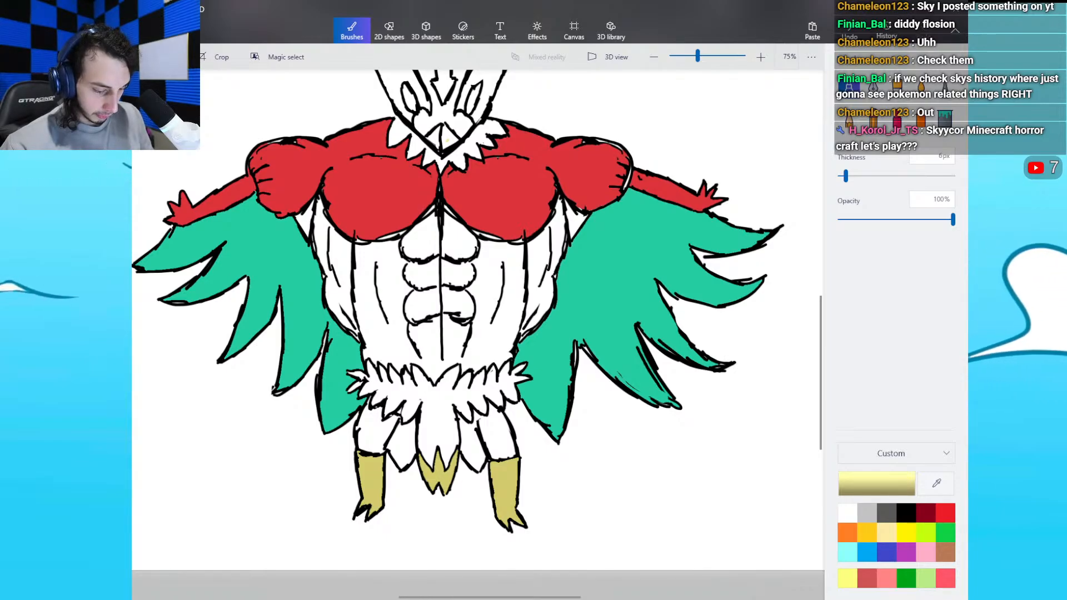
click(945, 118)
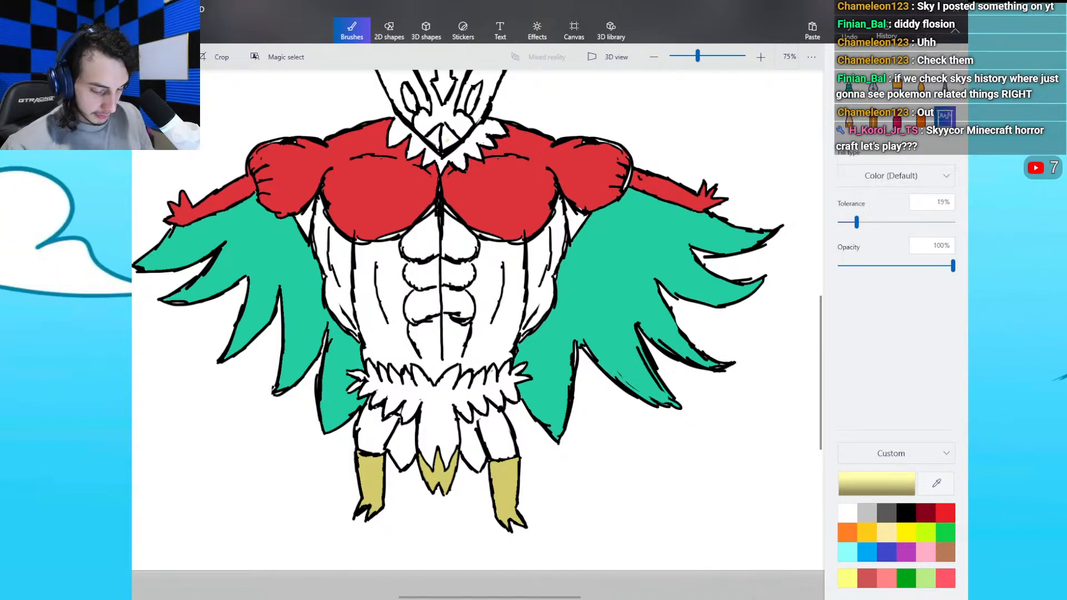
click(906, 513)
click(848, 87)
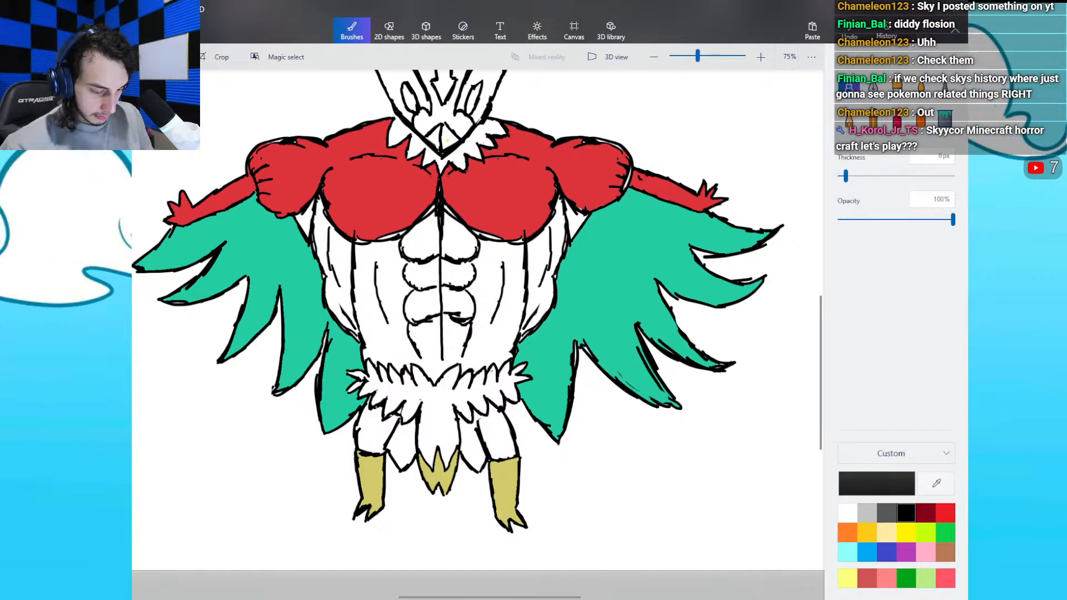
scroll(478, 334, up, 1)
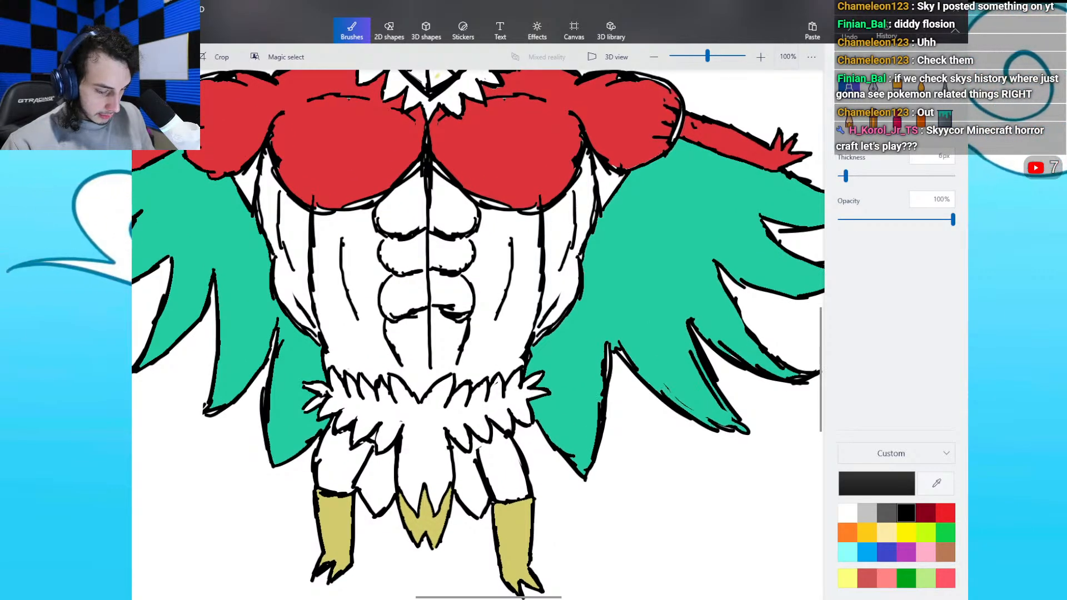
scroll(478, 334, up, 2)
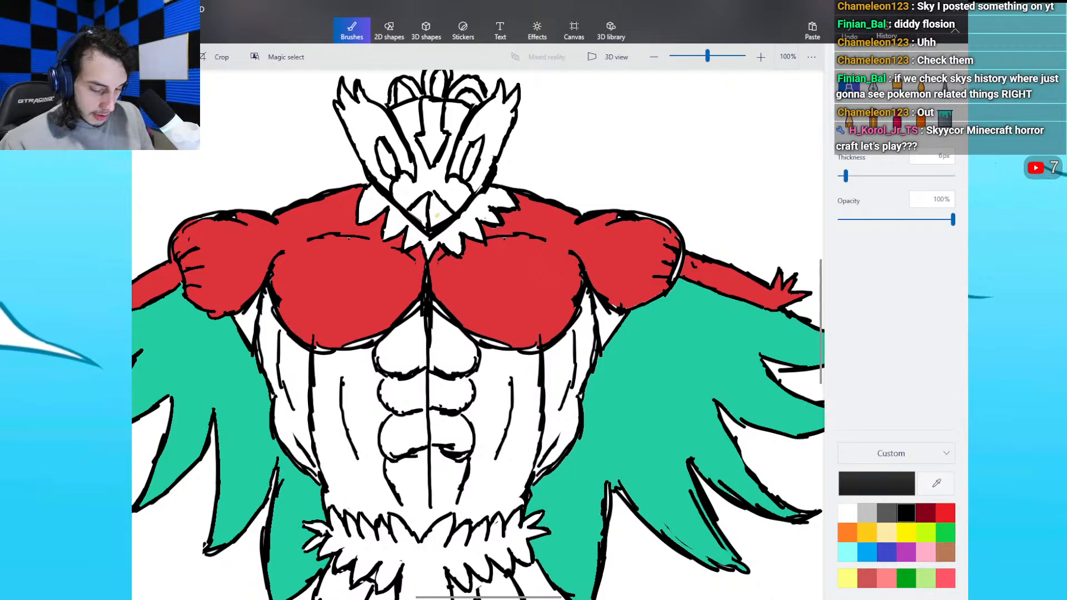
click(438, 215)
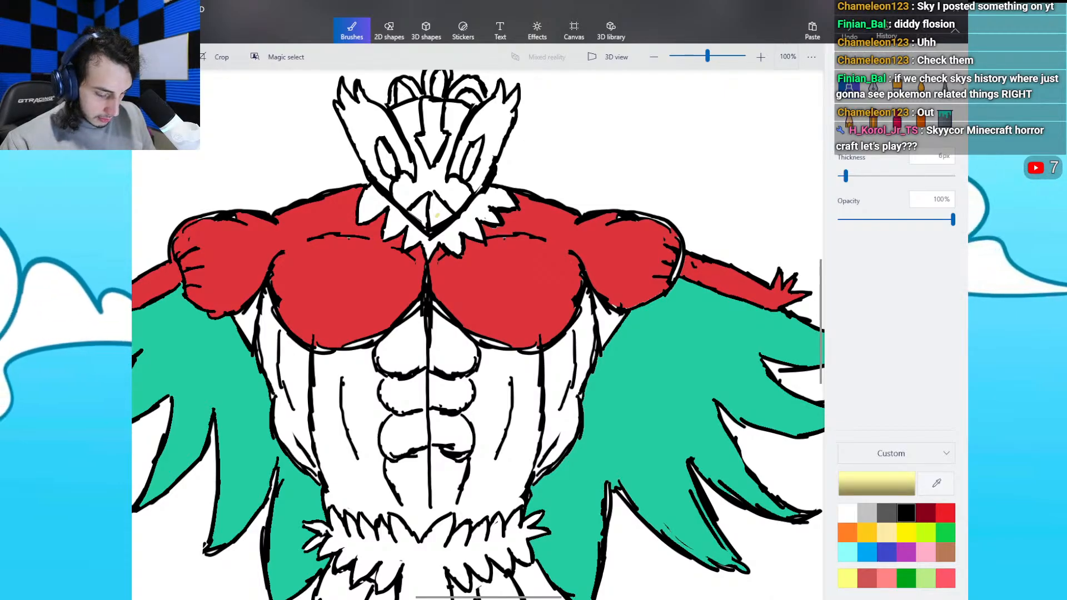
click(945, 116)
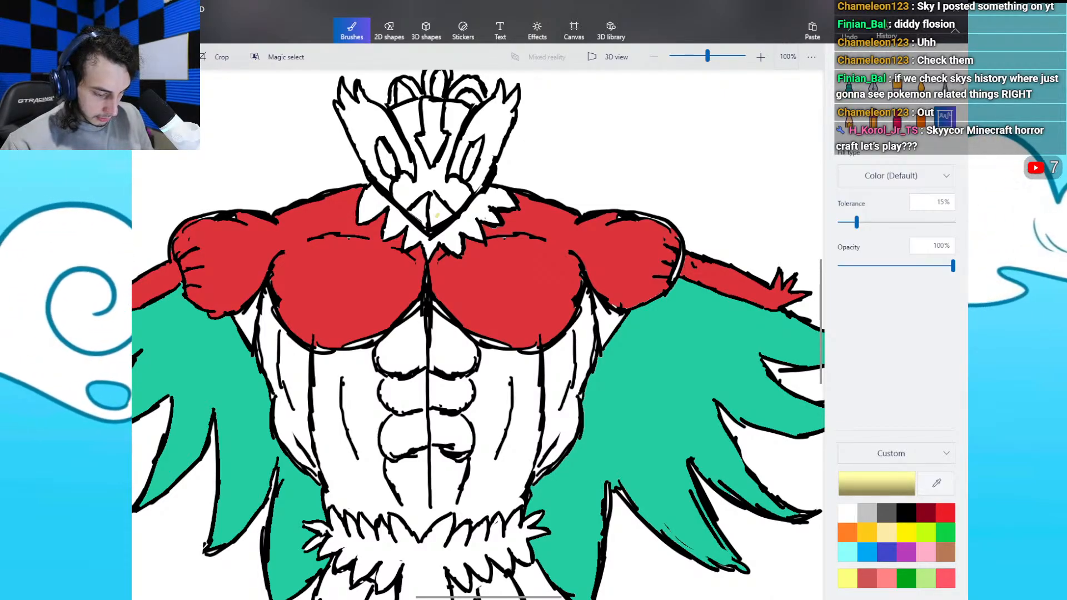
click(384, 211)
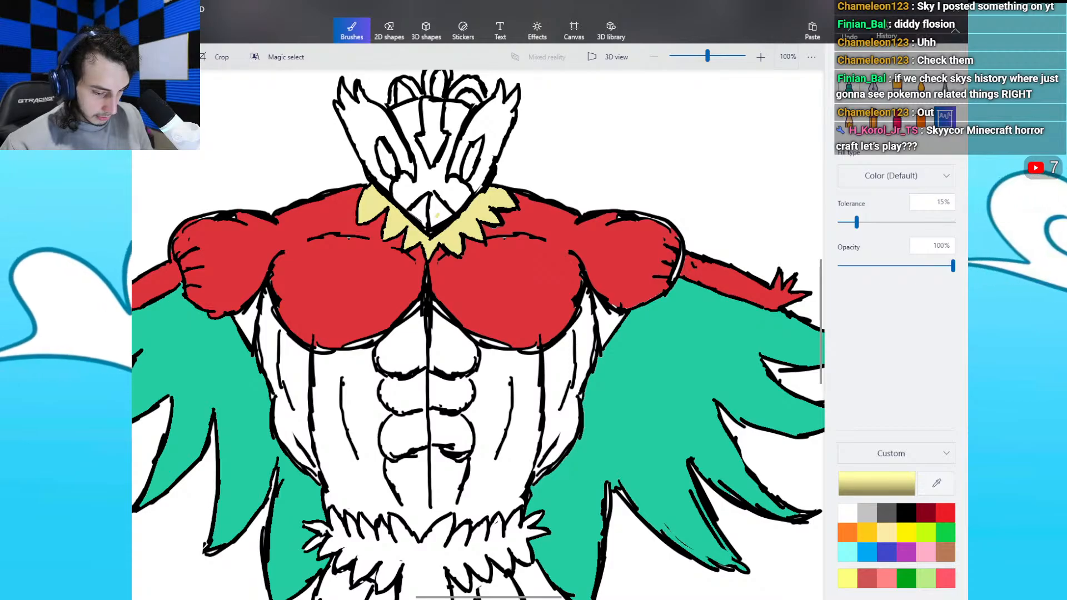
Step: Set the custom color to the brighter yellow with hex value fae562
click(873, 116)
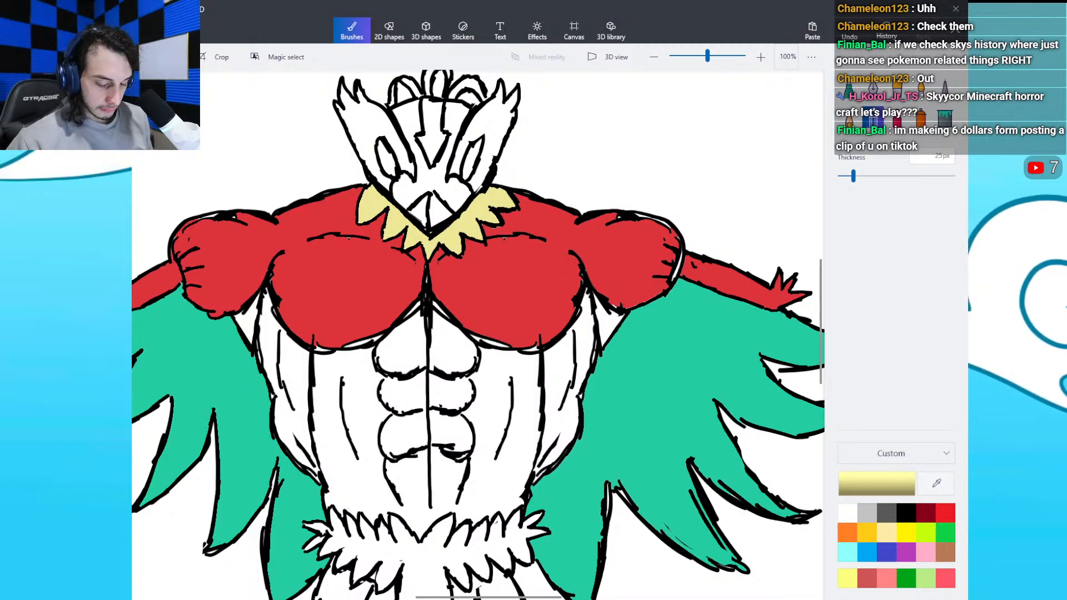
click(877, 484)
click(638, 380)
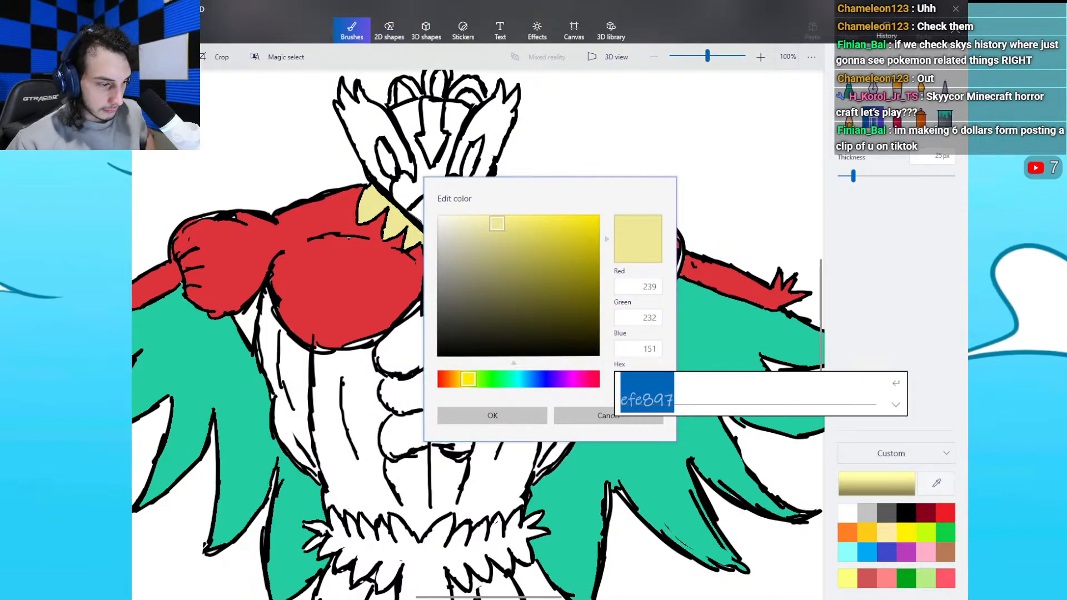
key(ctrl+c)
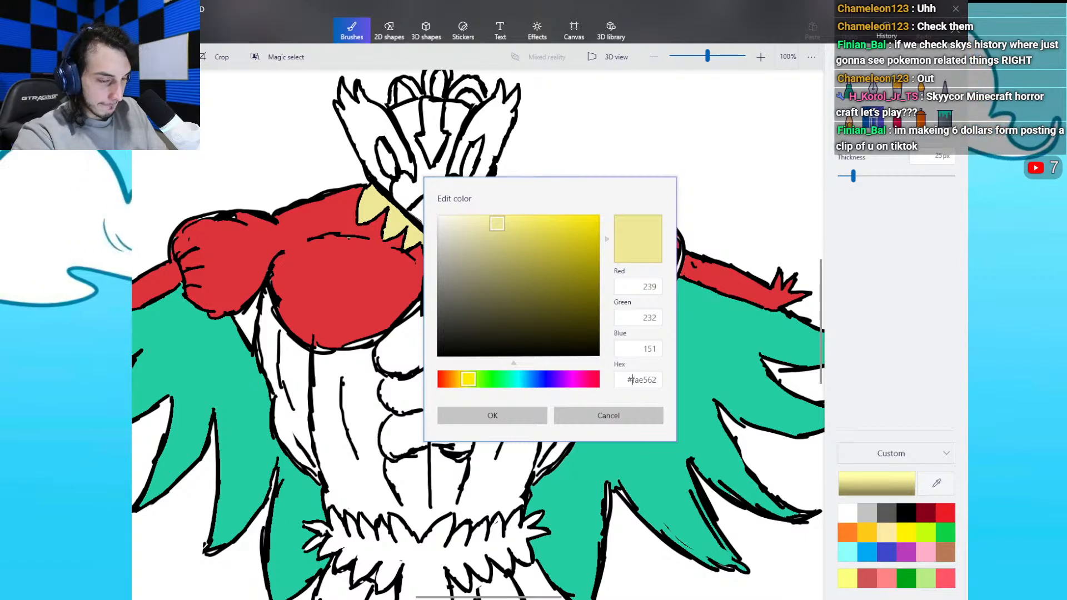
key(BackSpace)
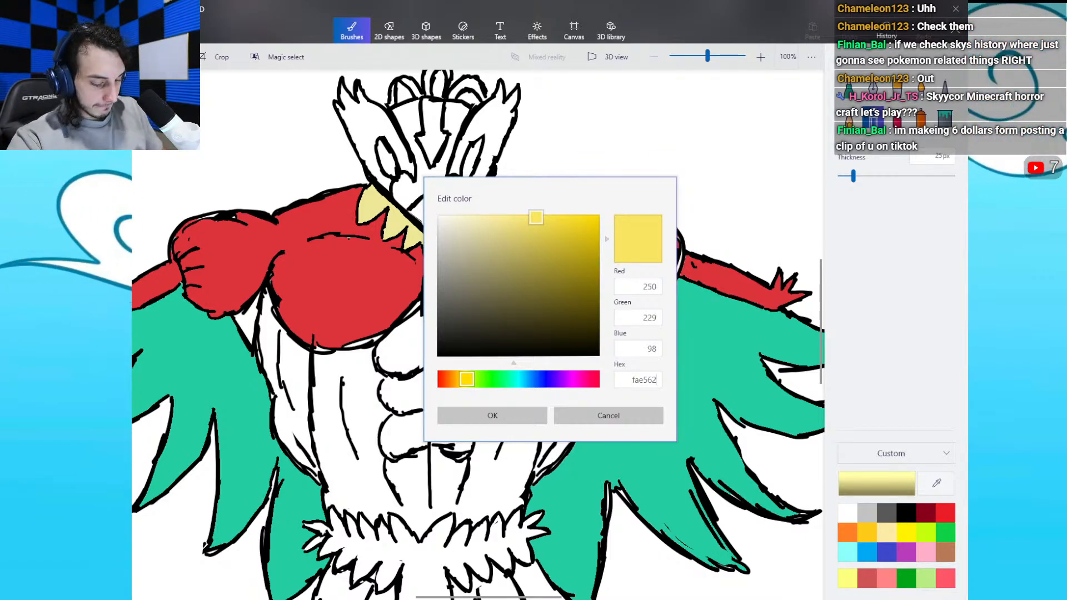
key(Return)
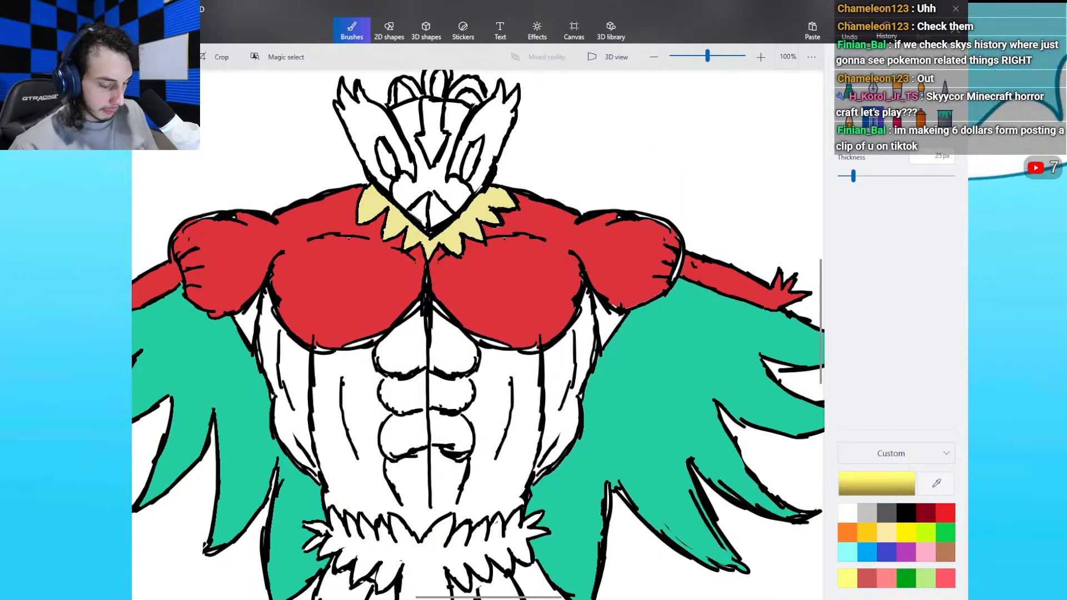
Step: Fill both winged sides of the mask, both halves of the beak and the forehead arrow with the brighter yellow
click(945, 118)
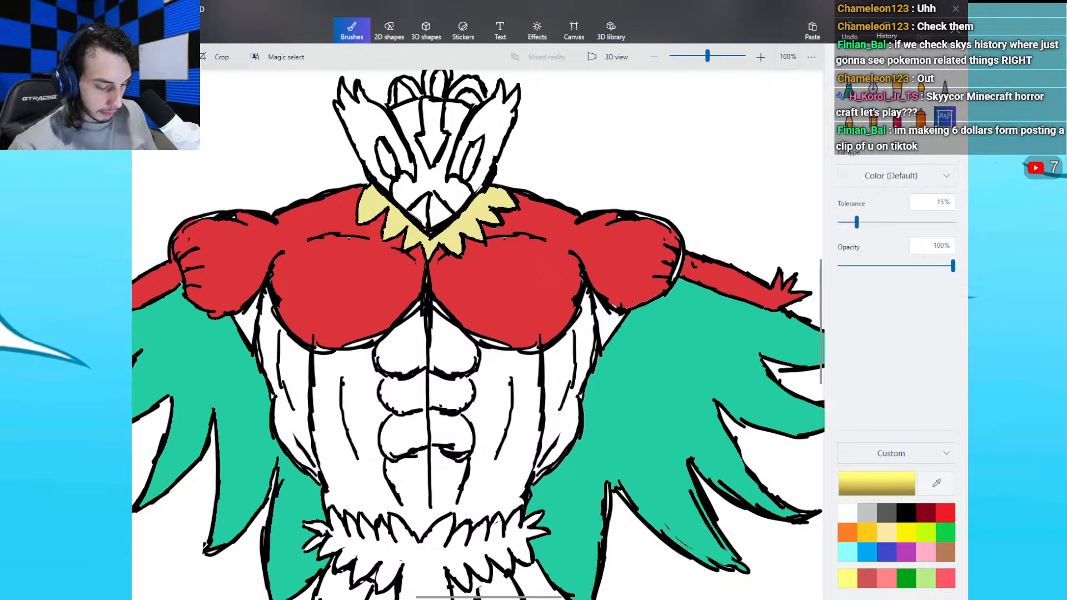
click(490, 129)
click(365, 130)
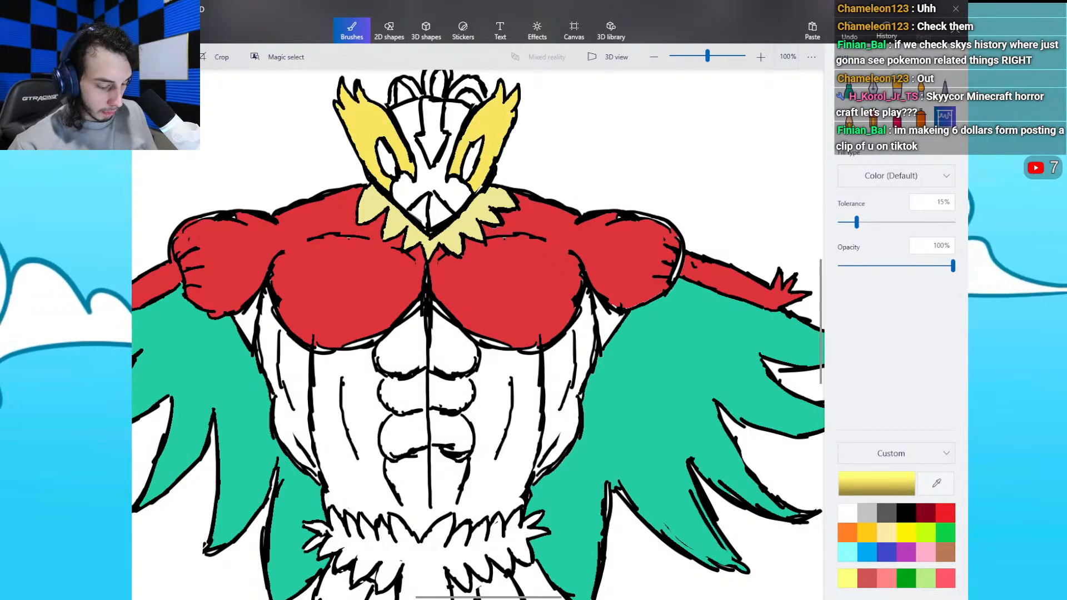
click(420, 213)
click(439, 211)
click(433, 140)
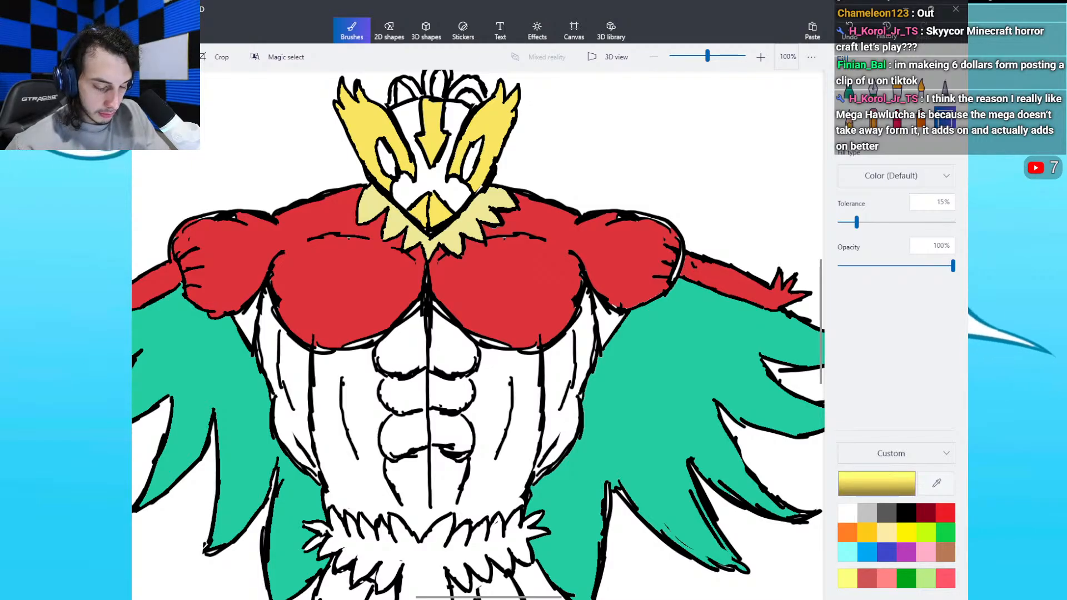
Step: Set the custom color to the orange with hex value ff9e47
click(887, 477)
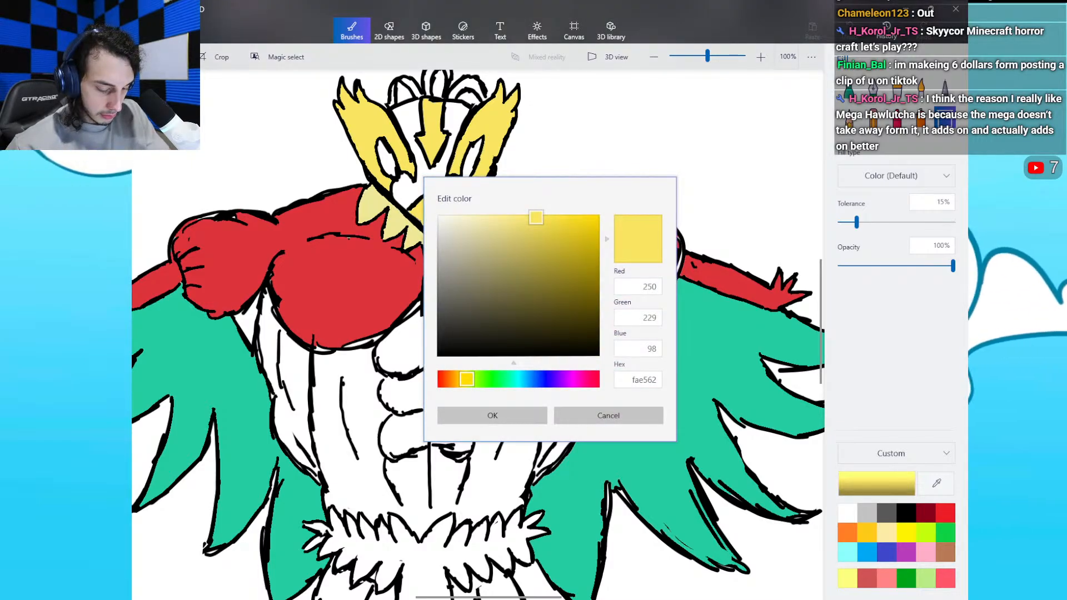
double_click(643, 380)
key(ctrl+v)
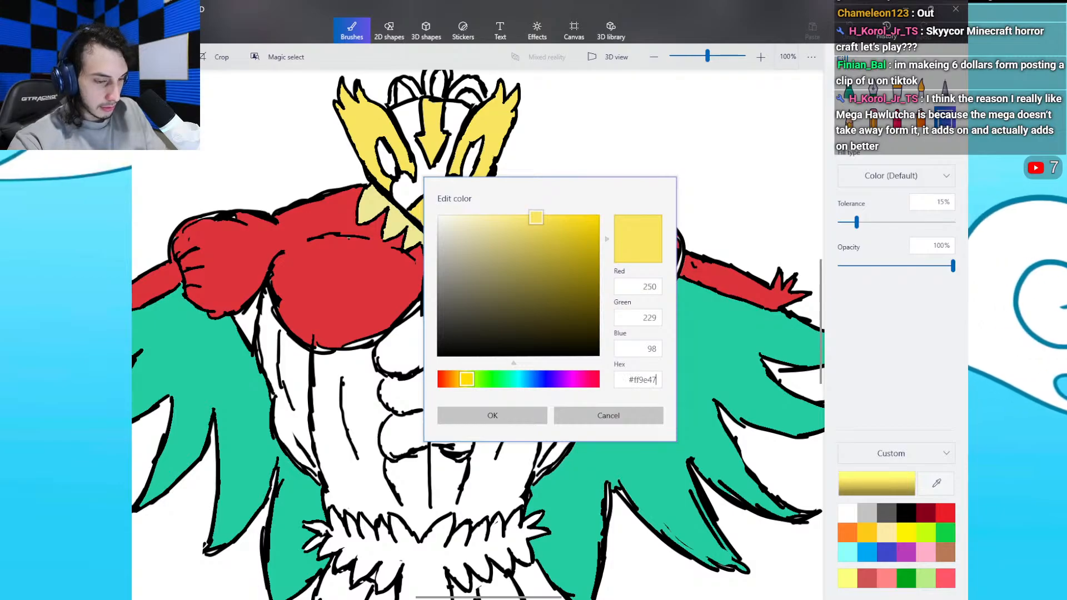
click(635, 380)
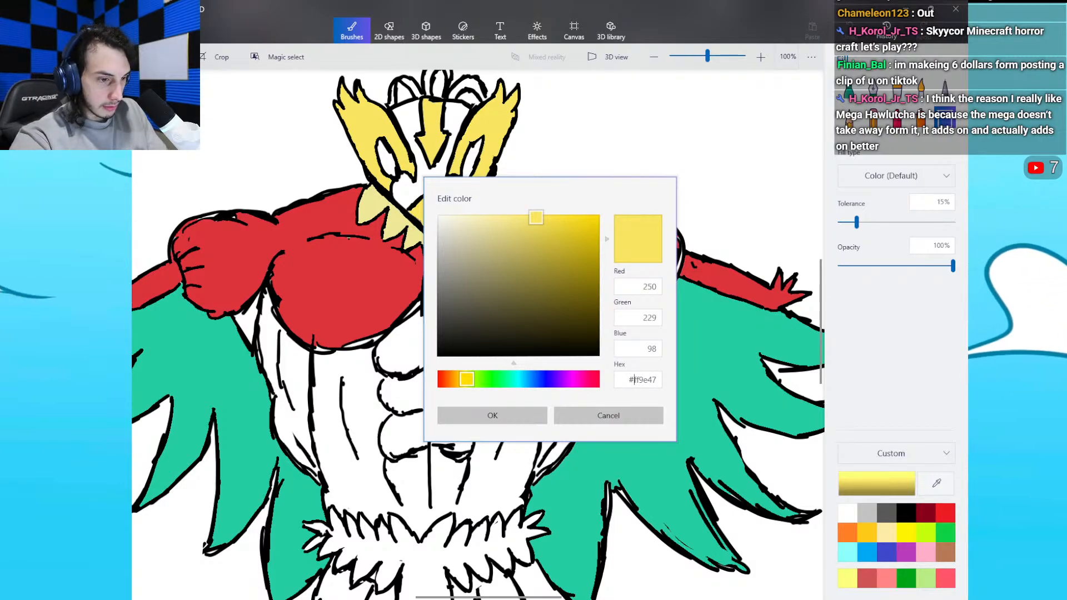
key(BackSpace)
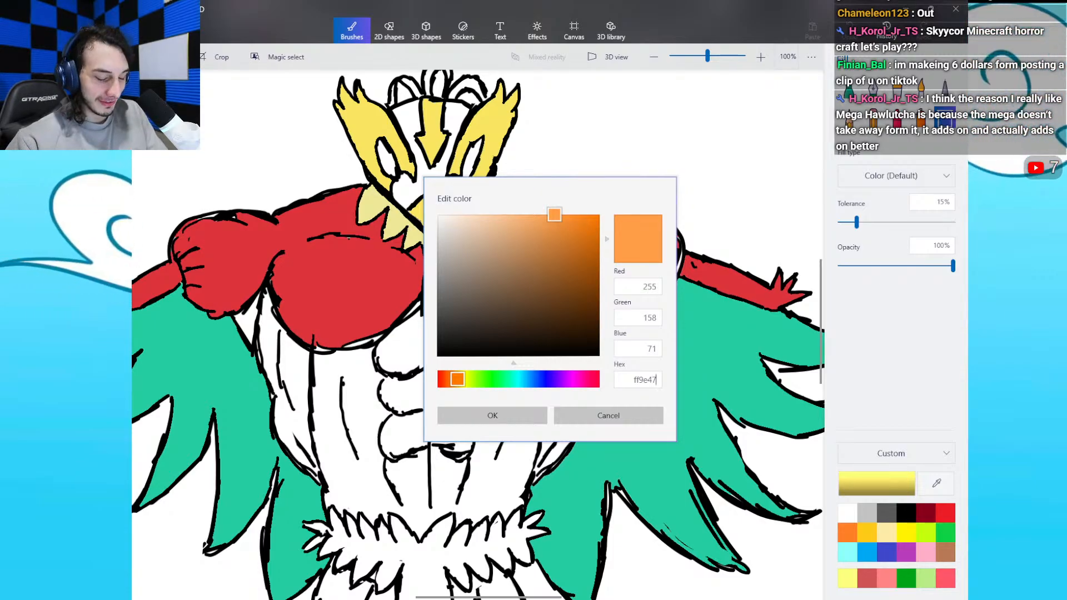
key(Return)
Step: Fill the center and left-hand loops of the head crest with the orange, undoing fills that spill into the background or outlines
scroll(478, 335, up, 2)
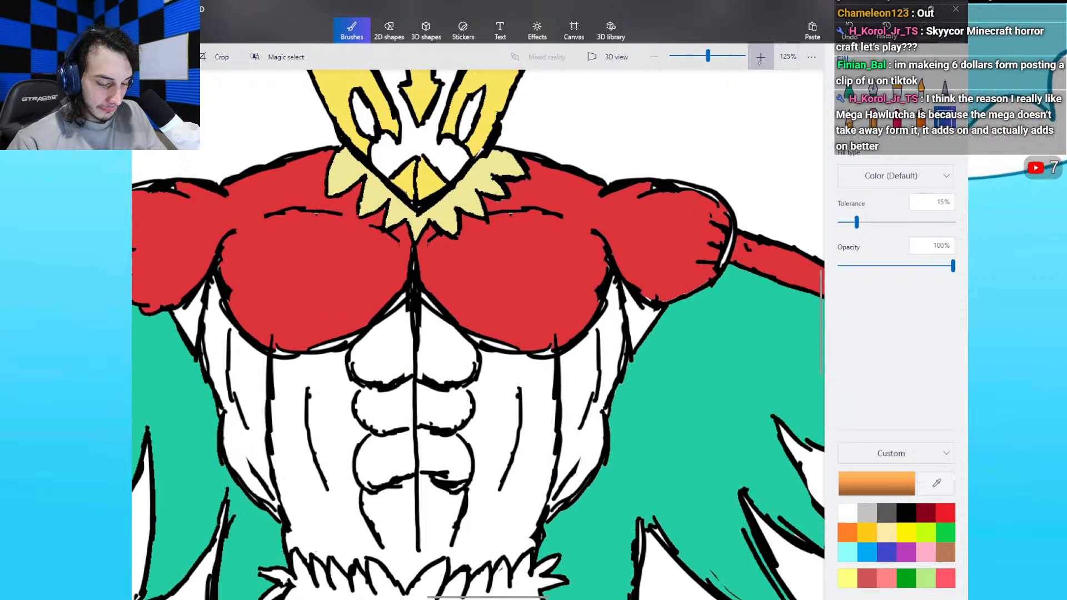
scroll(479, 335, up, 4)
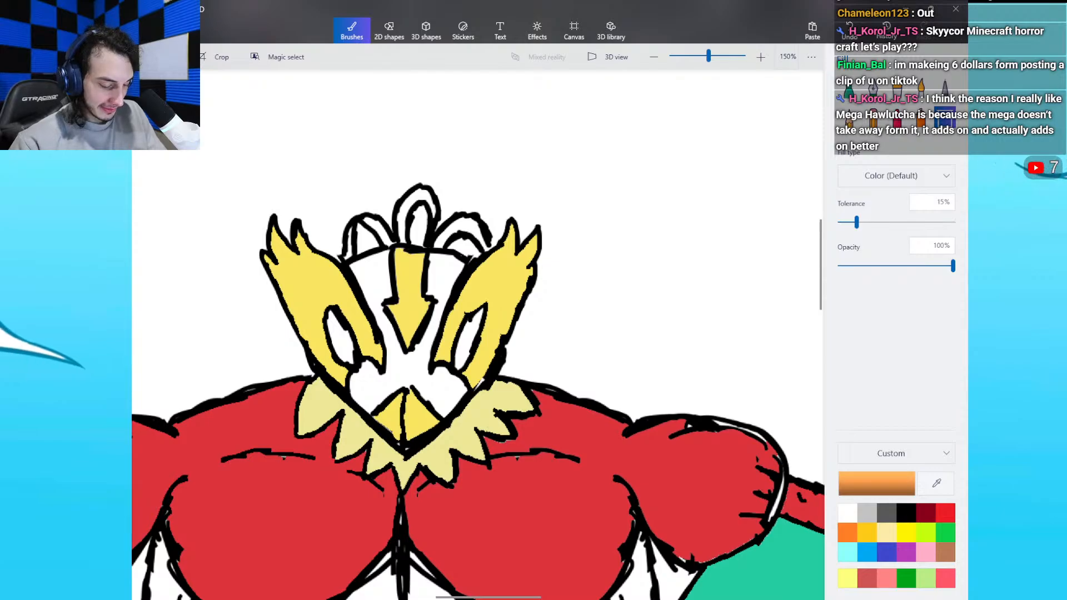
click(465, 224)
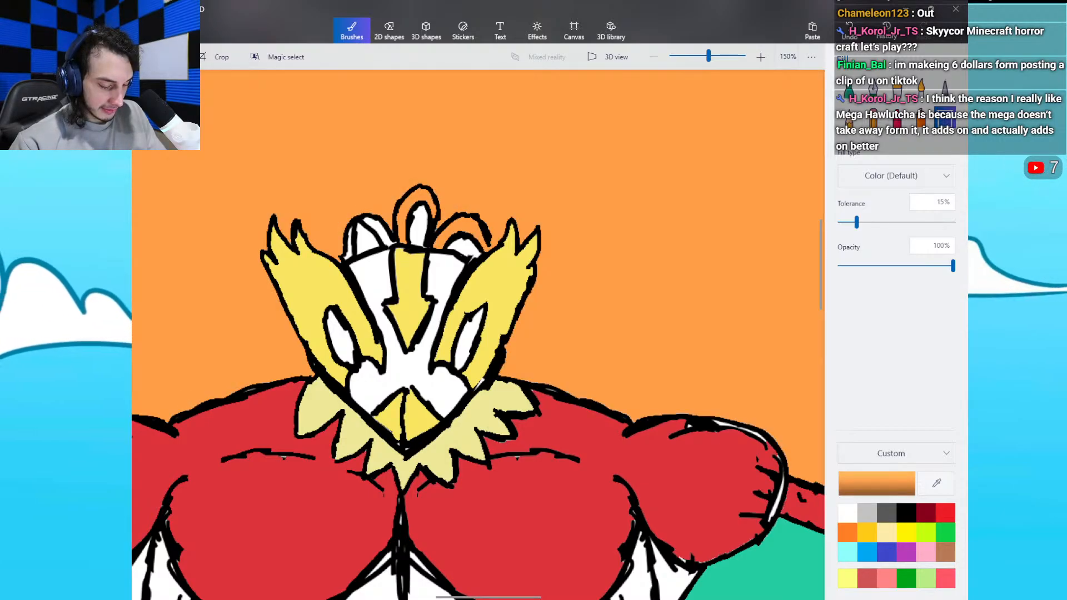
key(ctrl+z)
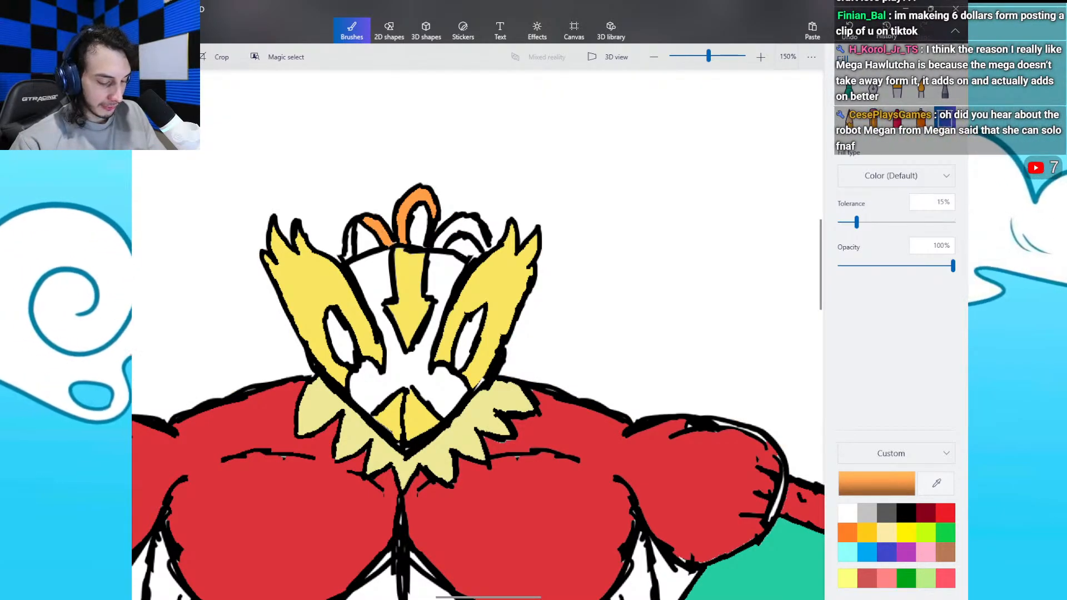
click(479, 383)
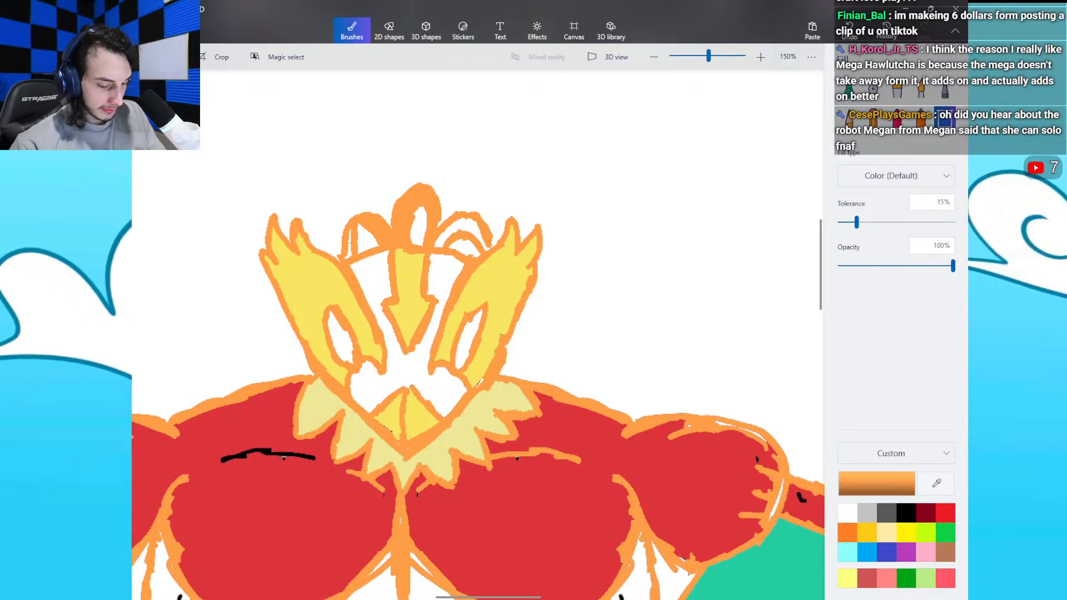
key(ctrl+z)
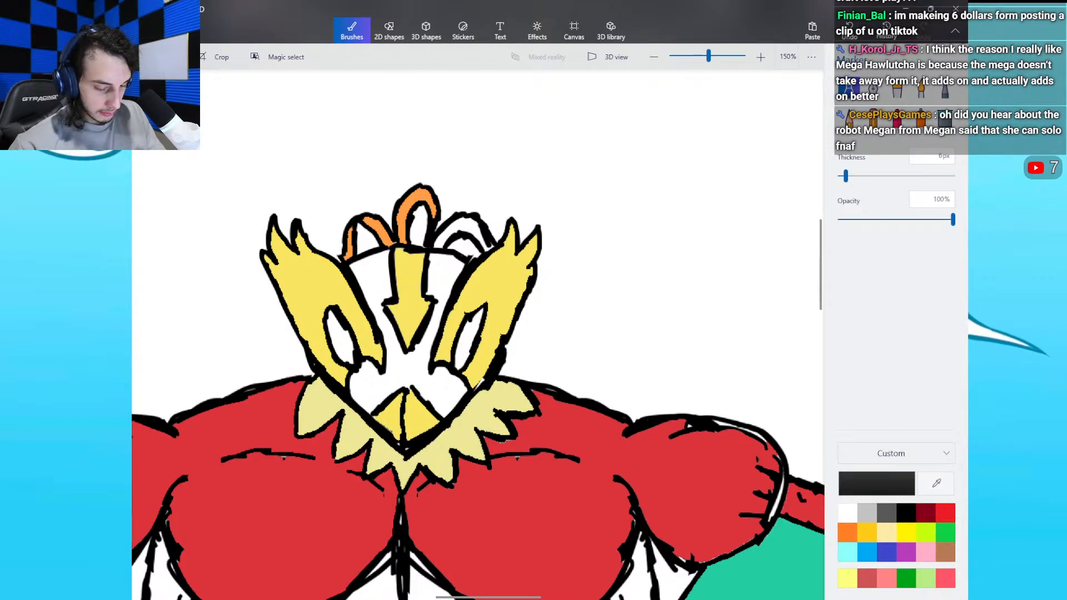
Step: Fill the right-hand loop of the head crest with the orange sampled from the center loop
click(945, 118)
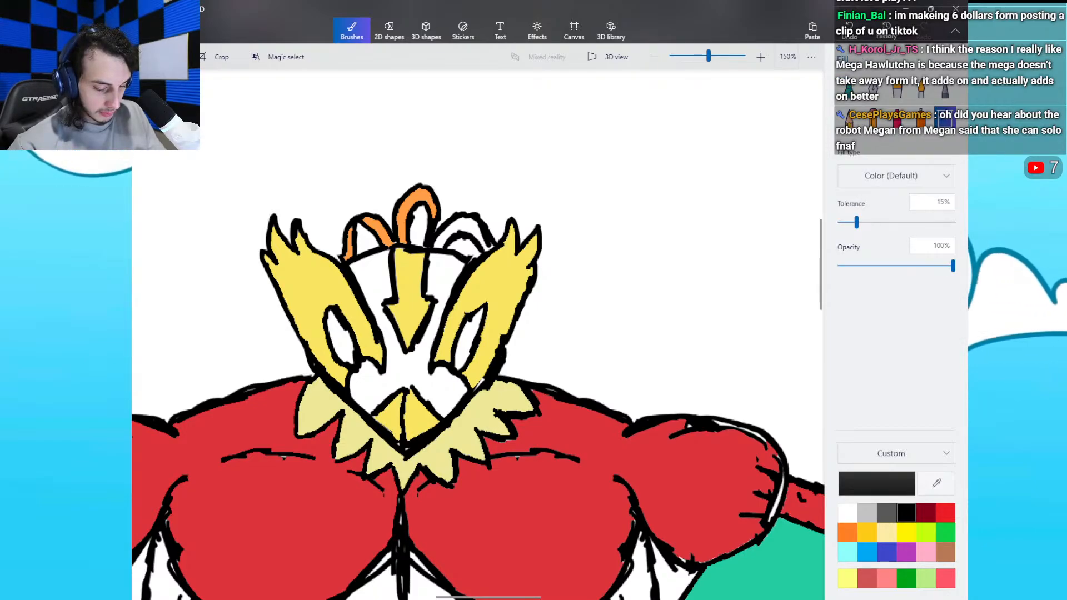
click(936, 483)
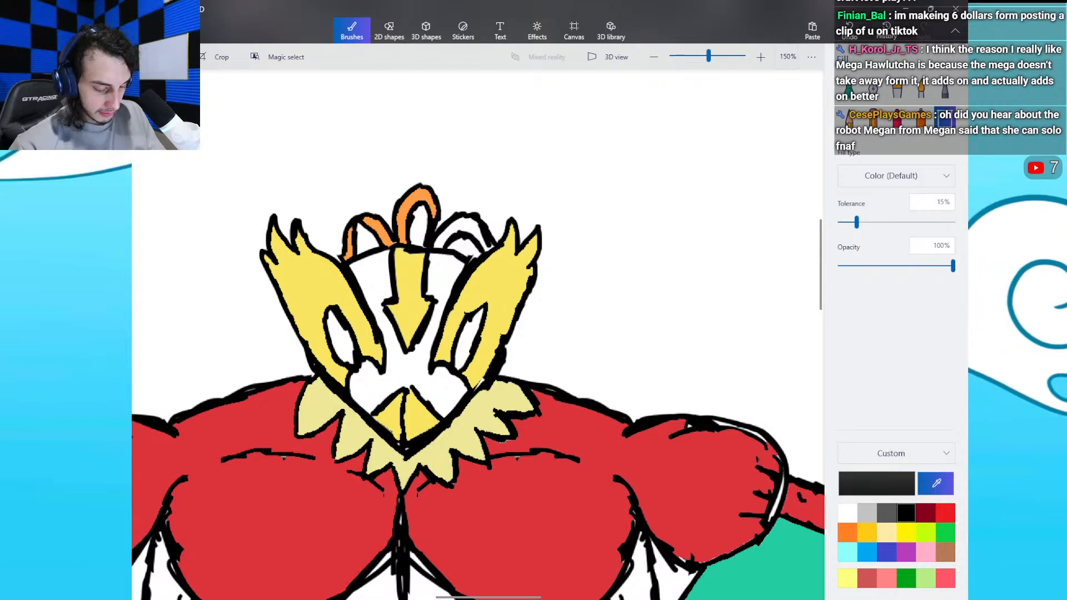
click(425, 195)
click(467, 224)
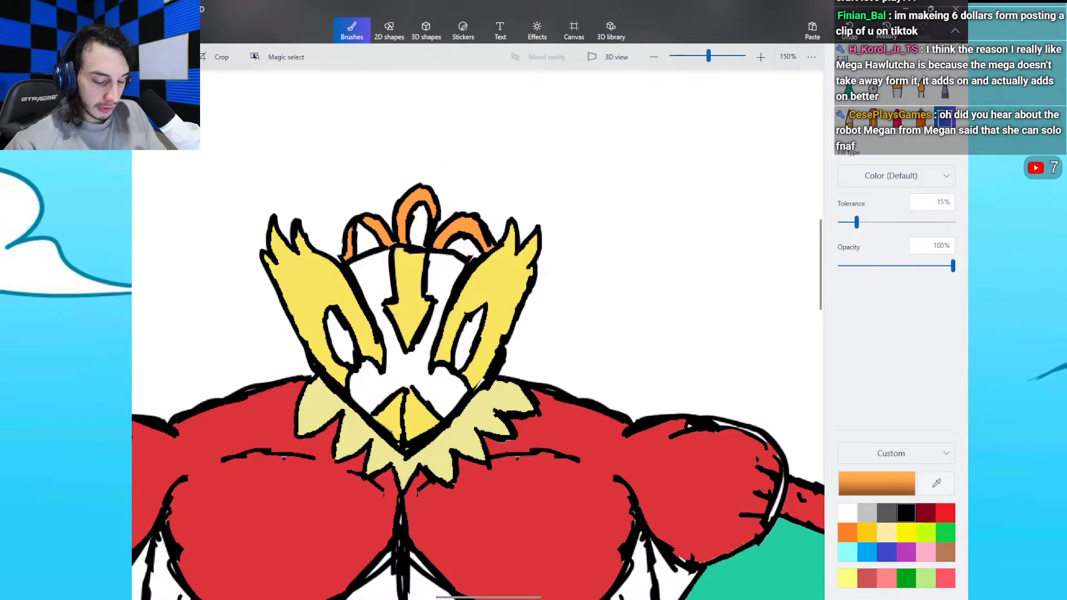
Step: Set the custom color to a dark gray by lightening black
click(906, 513)
click(876, 483)
drag(438, 356, 438, 318)
click(493, 415)
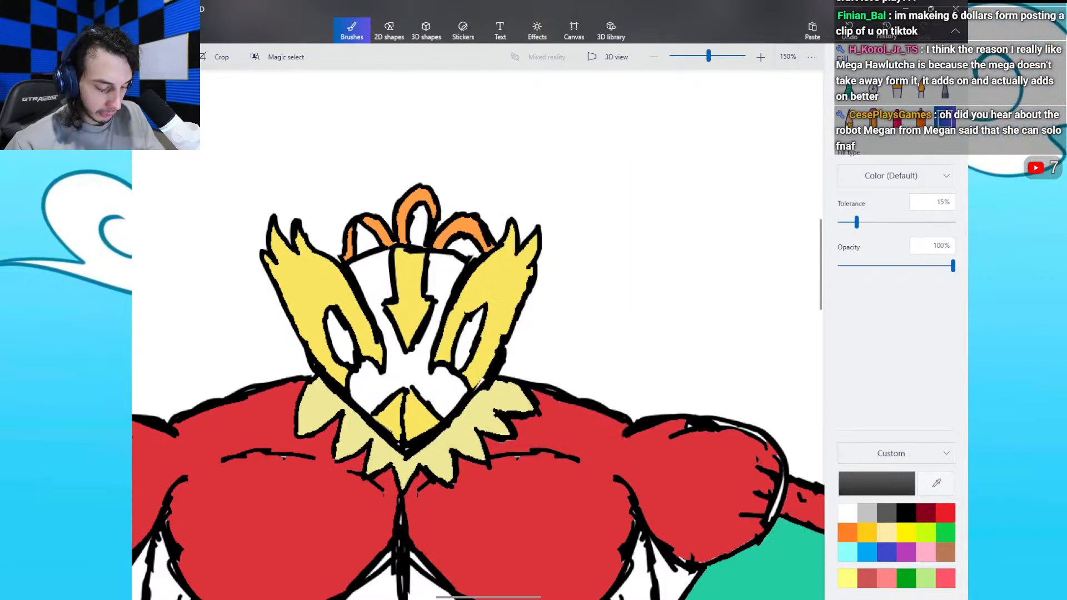
Step: Fill the face mask with the dark gray at 19% tolerance, undoing the fills made at 15% and 35%
click(410, 371)
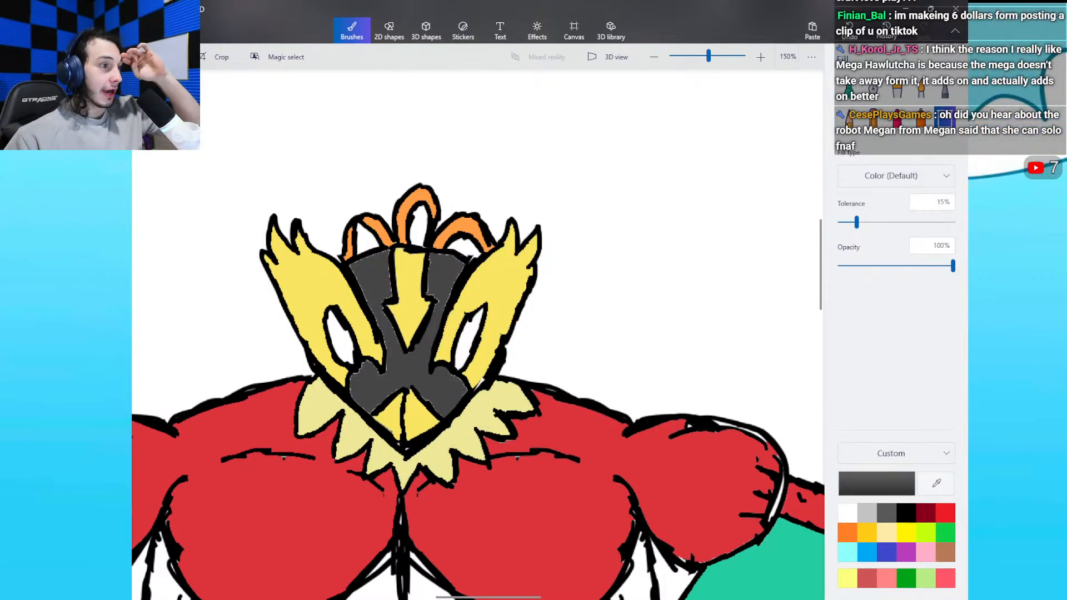
key(ctrl+z)
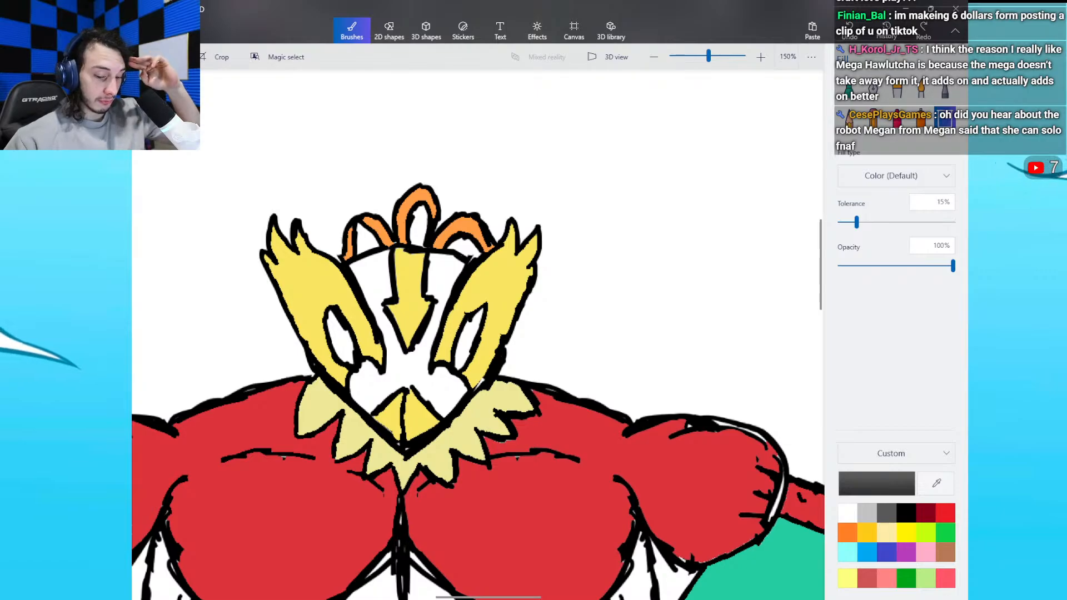
drag(861, 223, 880, 222)
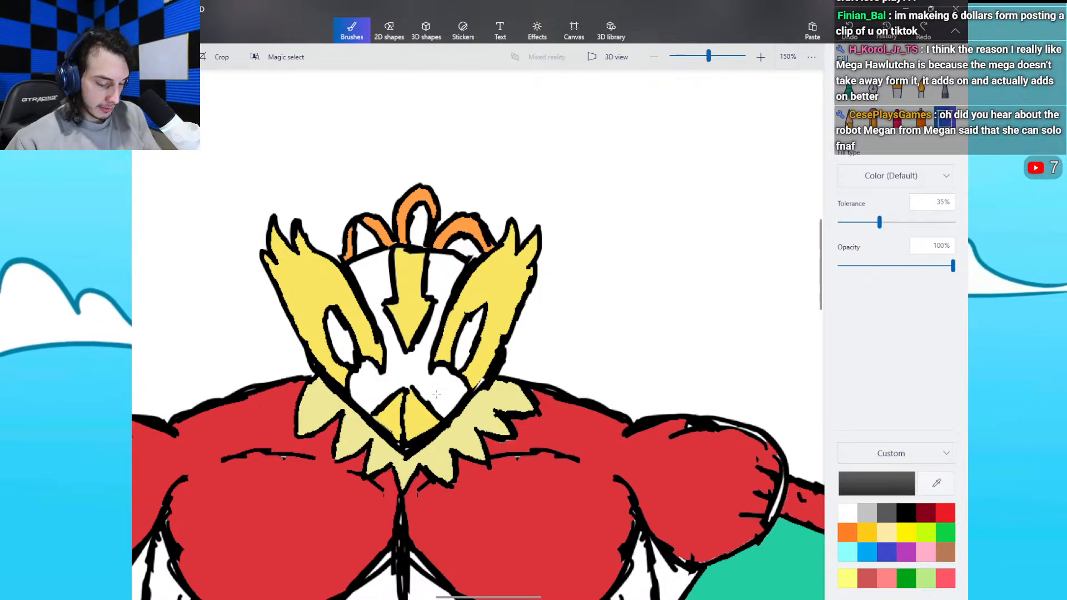
click(410, 371)
key(ctrl+z)
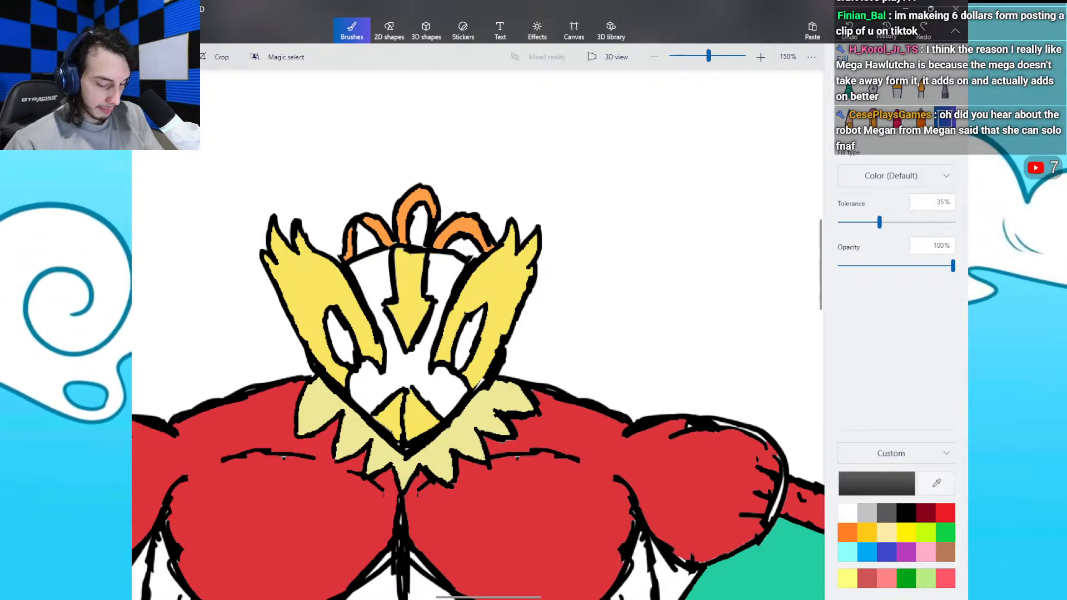
drag(879, 223, 861, 222)
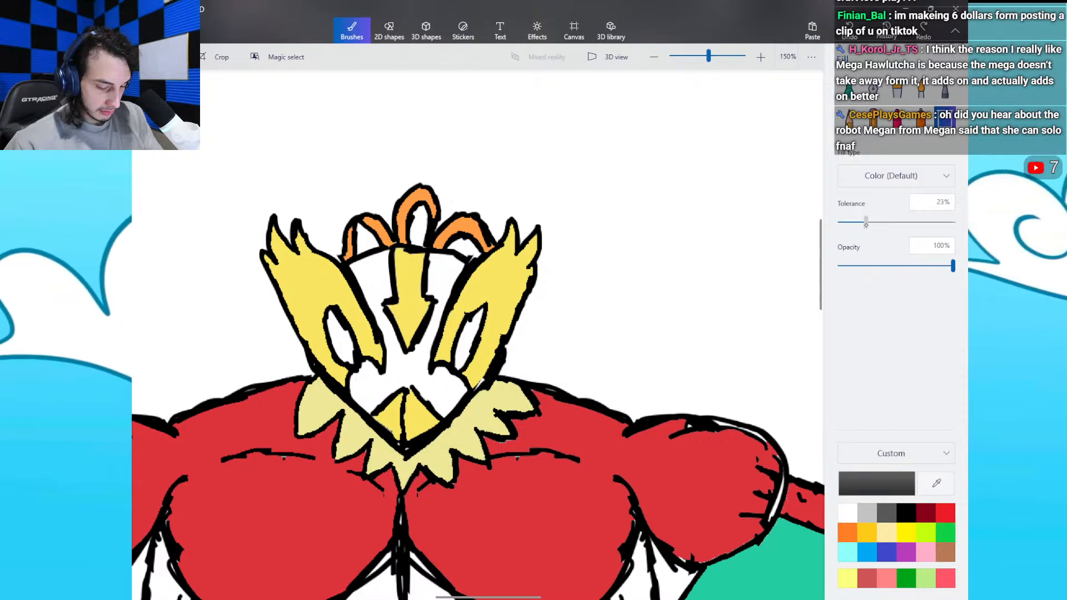
click(448, 390)
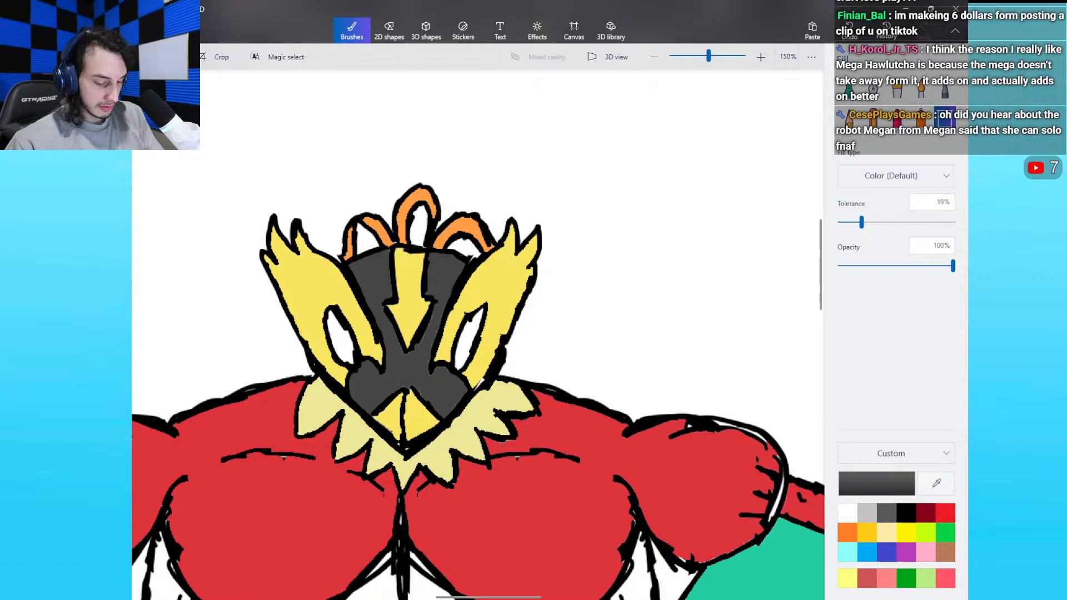
Step: Fill the two tail feathers behind the legs with the teal sampled from the wing, using the black marker for outline touch-ups
scroll(478, 334, down, 10)
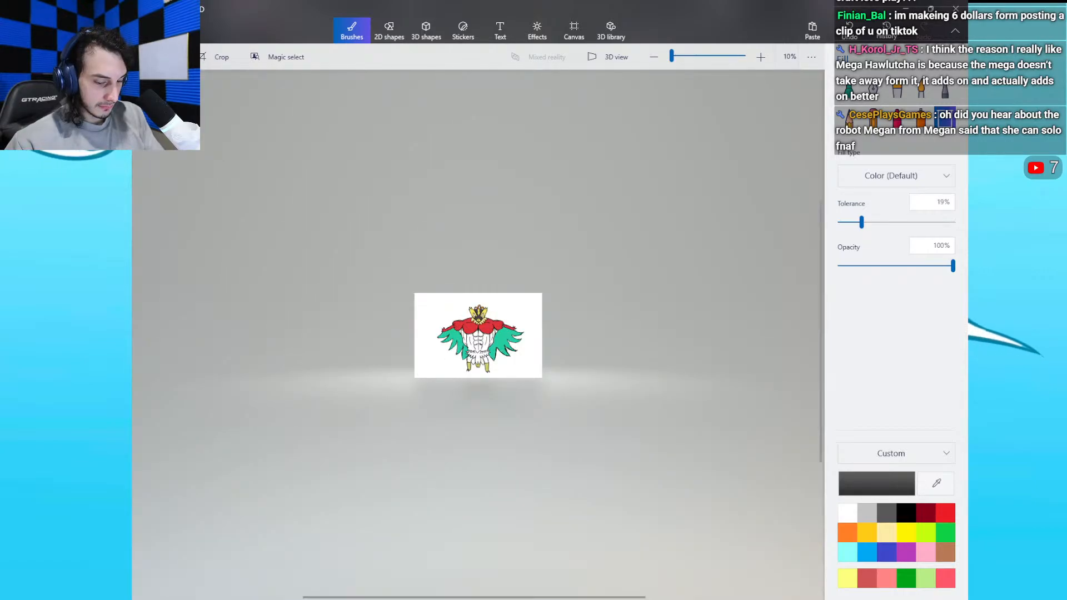
scroll(478, 334, up, 5)
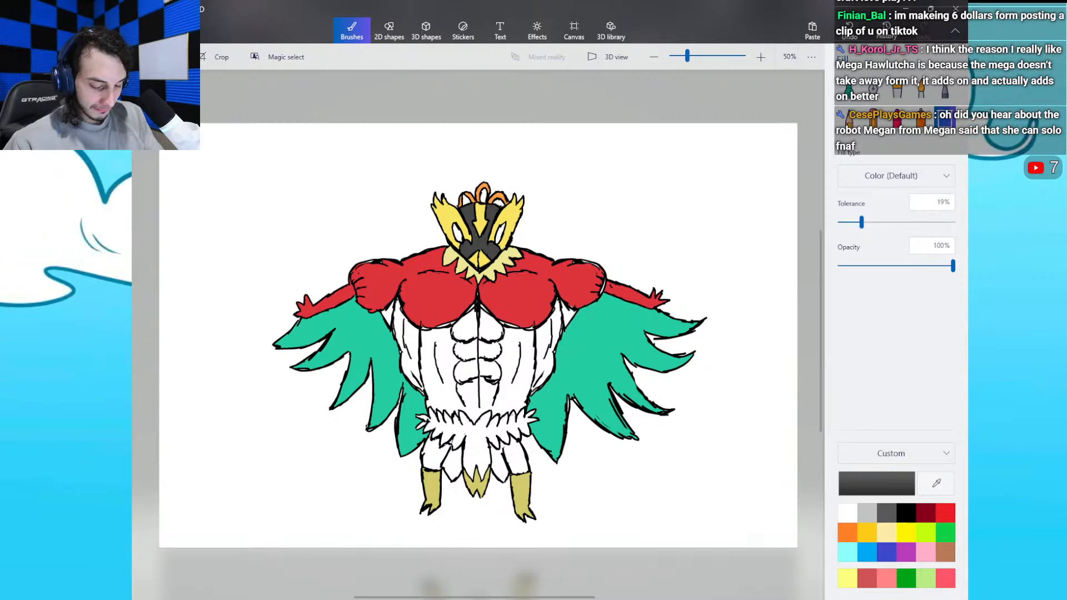
click(936, 483)
click(603, 355)
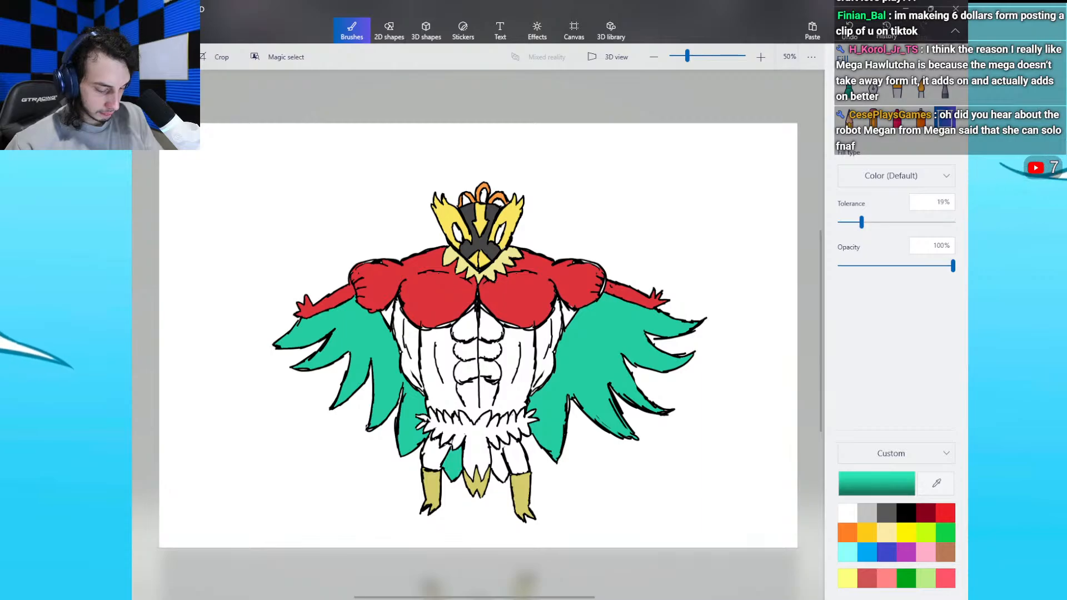
click(849, 88)
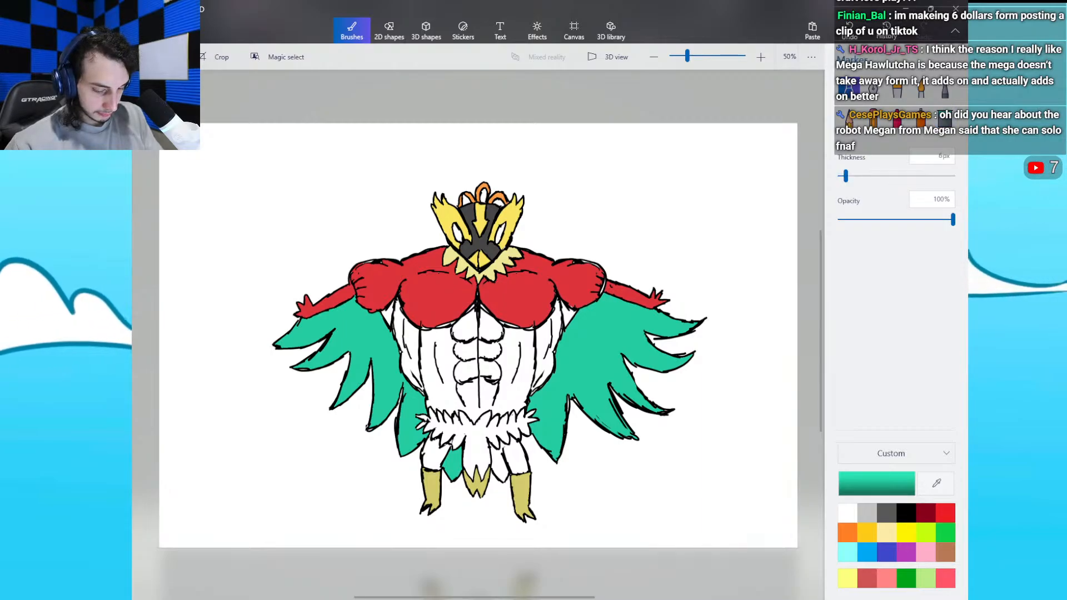
click(906, 513)
click(760, 57)
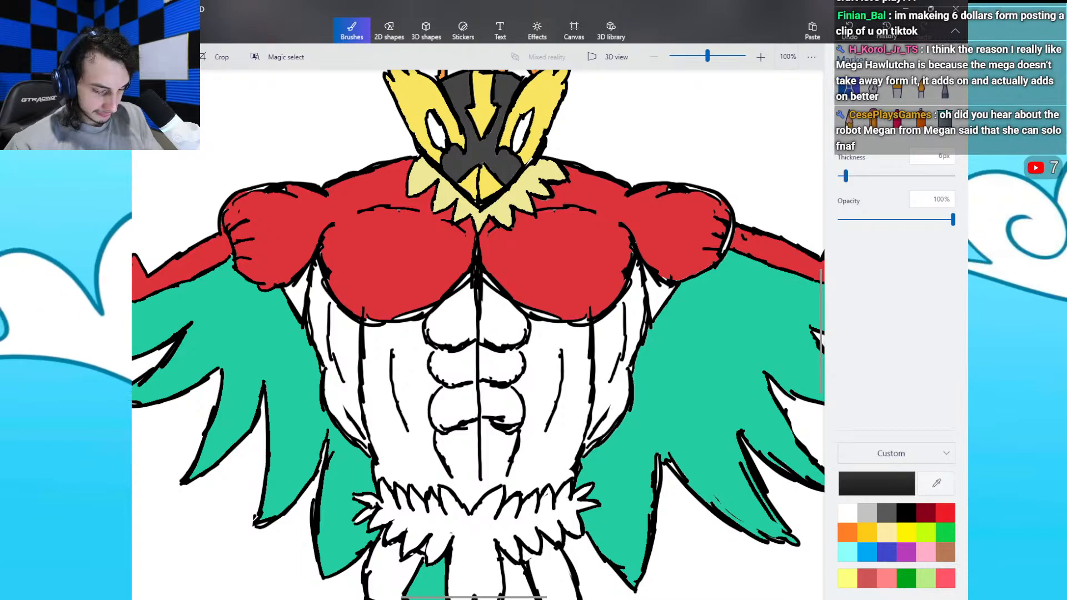
click(945, 118)
click(936, 484)
click(717, 356)
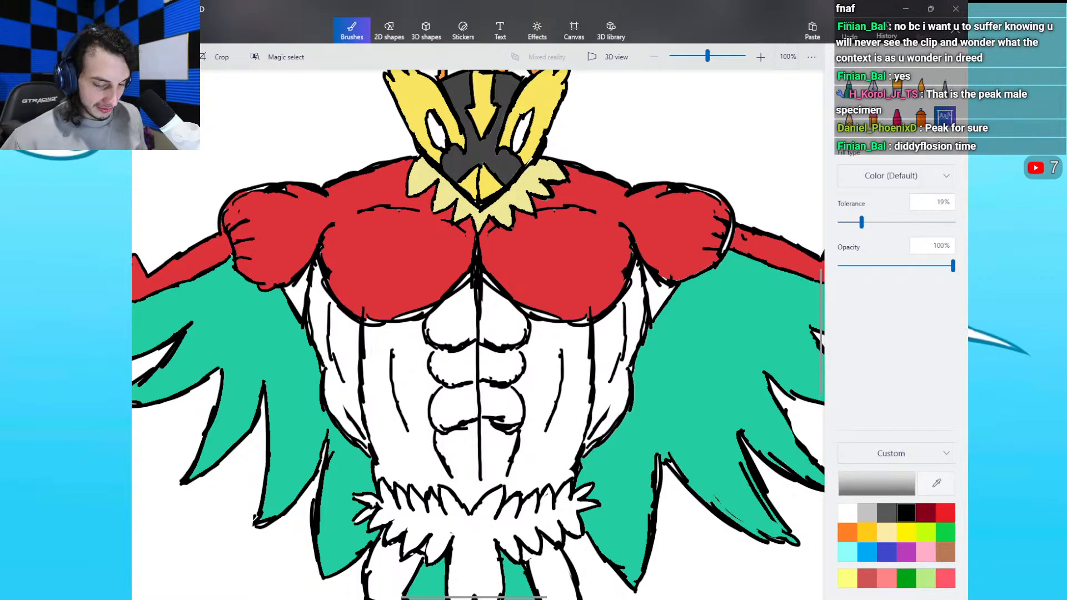
Step: Try to shade the abdomen and side muscles with a light gray 50 px watercolor brush, first at 75% and again at 36% opacity
click(921, 86)
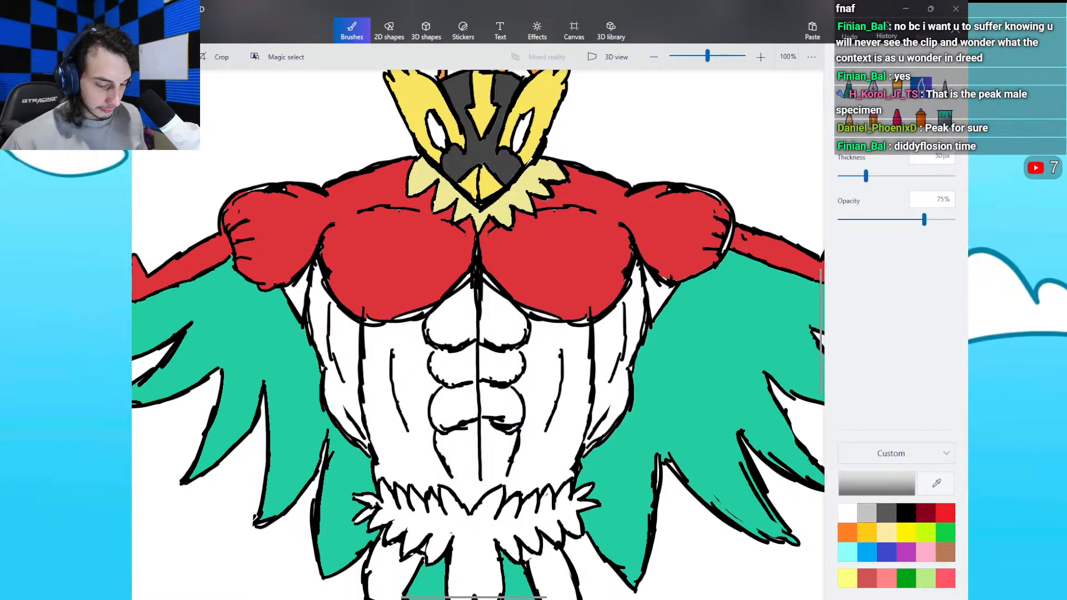
drag(390, 351, 409, 431)
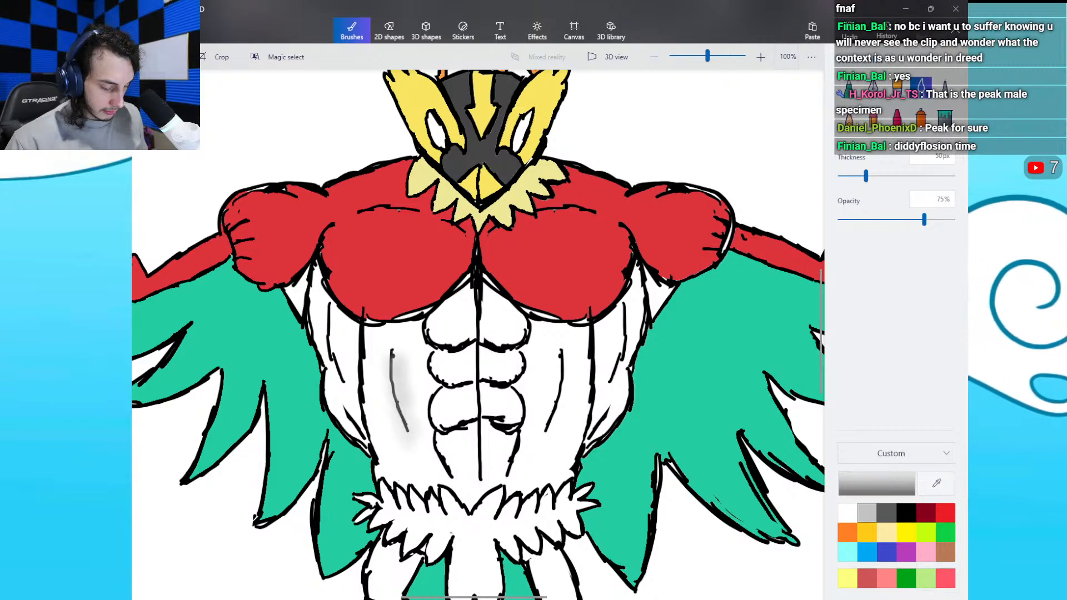
key(ctrl+z)
key(ctrl+z)
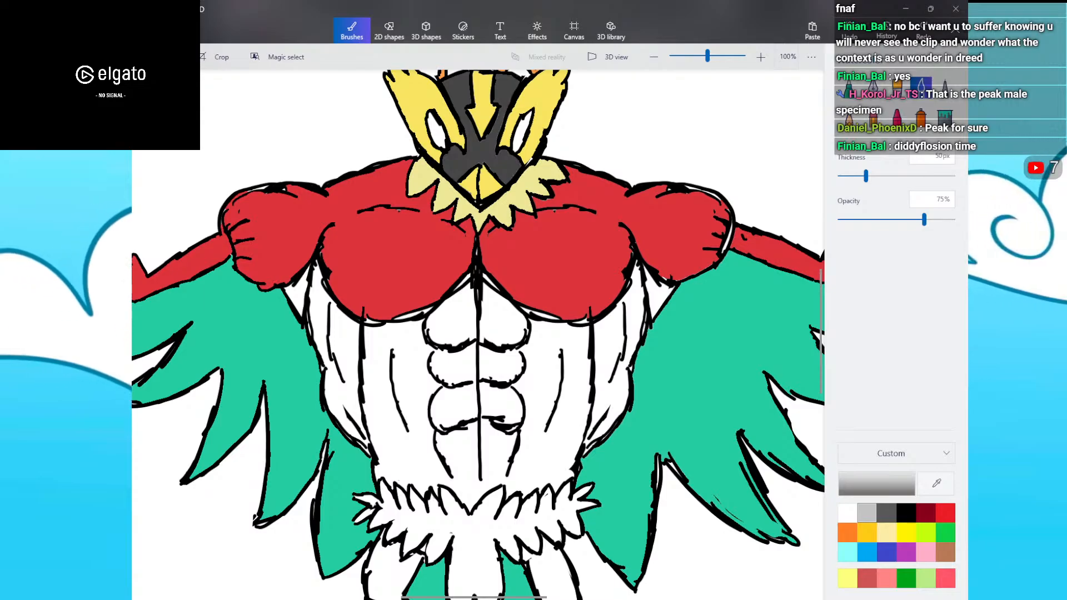
drag(924, 220, 887, 225)
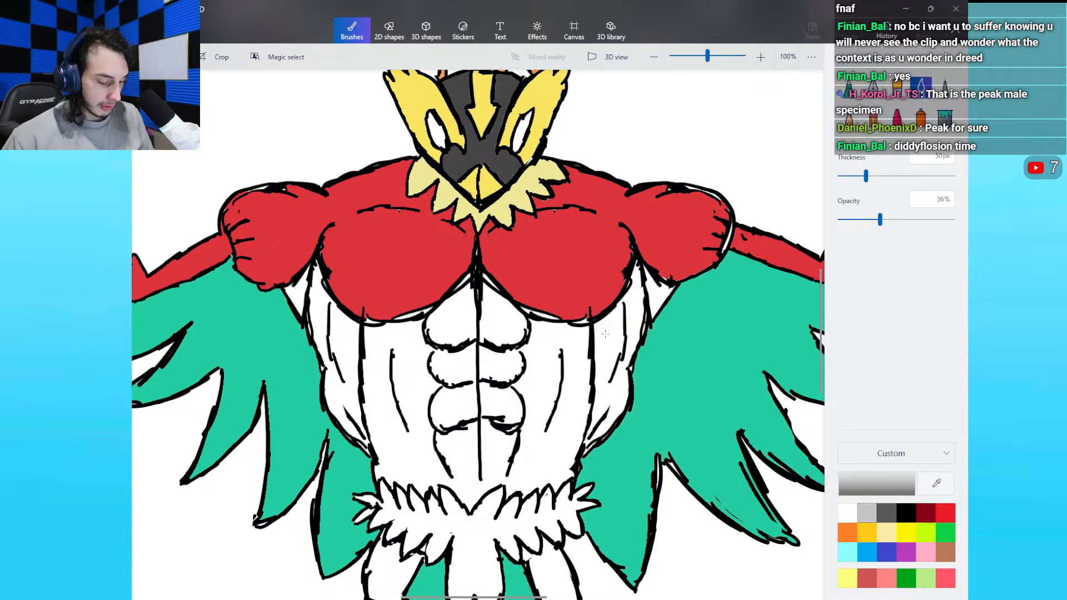
drag(625, 311, 621, 393)
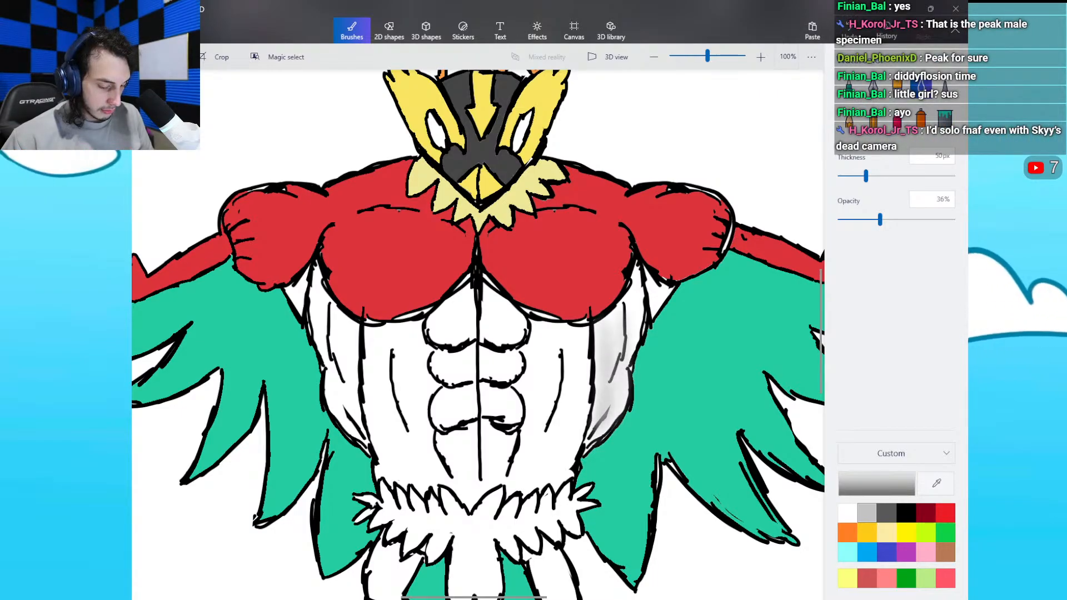
drag(650, 276, 658, 307)
key(ctrl+z)
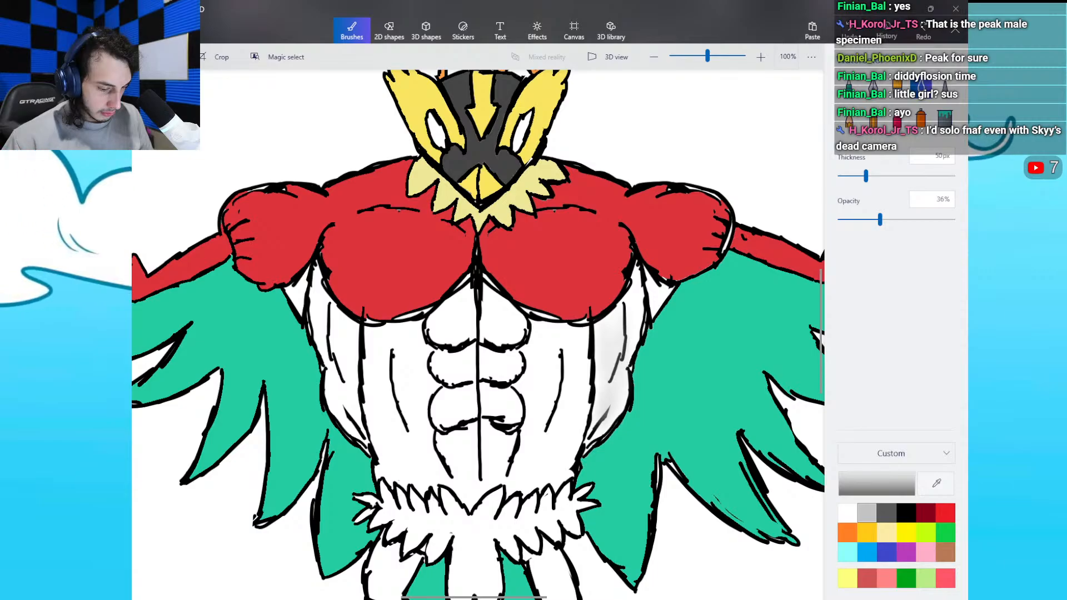
key(ctrl+z)
Step: Set up a dark gray marker with 20 px thickness and 24% opacity, undoing the test strokes under the right-hand armpit
click(873, 87)
click(849, 87)
drag(953, 220, 880, 222)
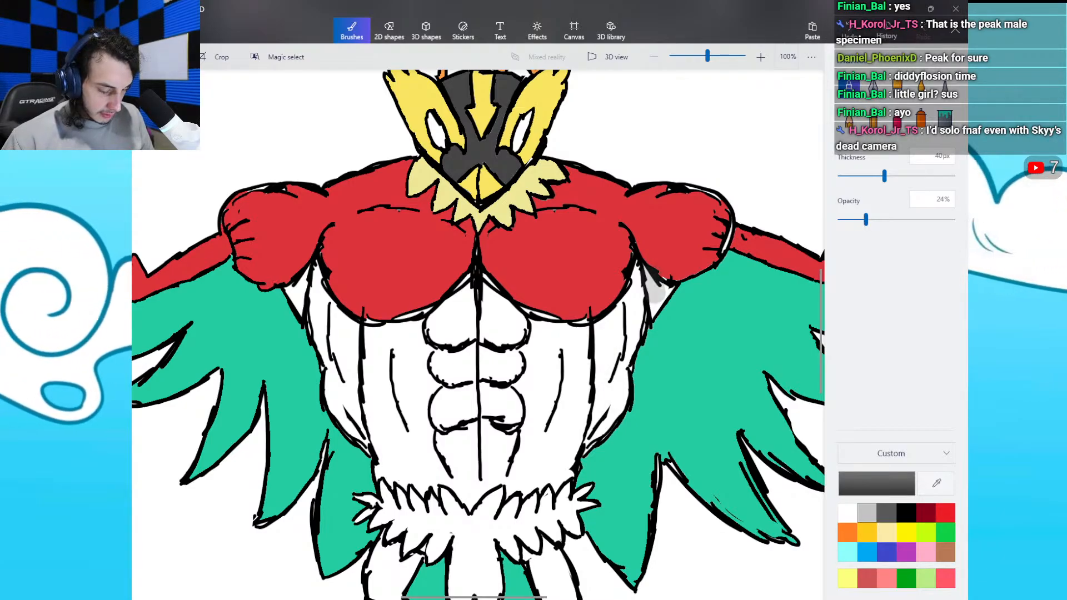
drag(651, 278, 658, 303)
key(ctrl+z)
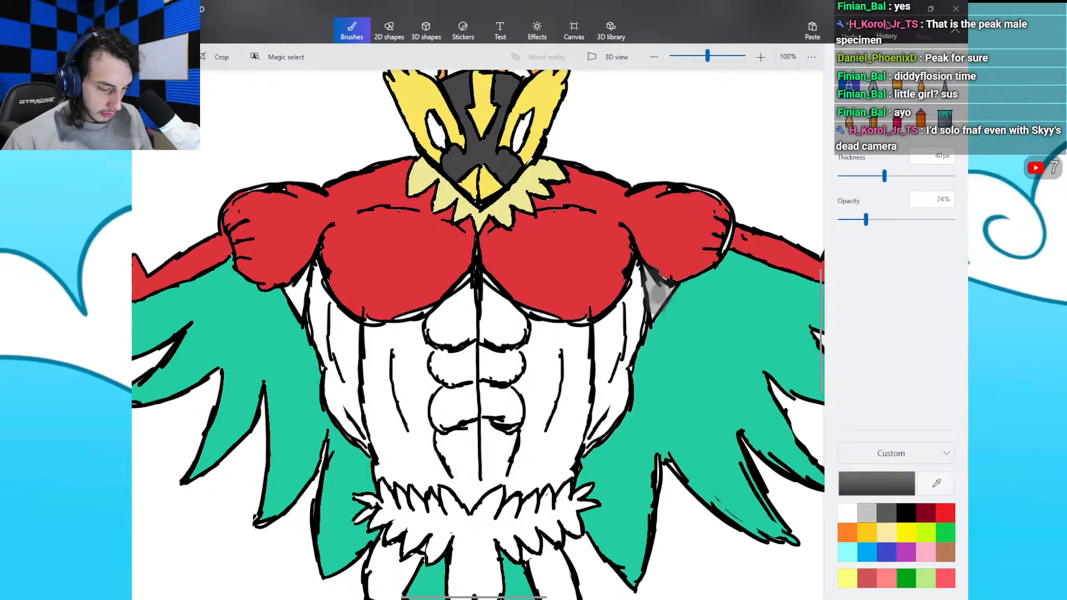
key(ctrl+z)
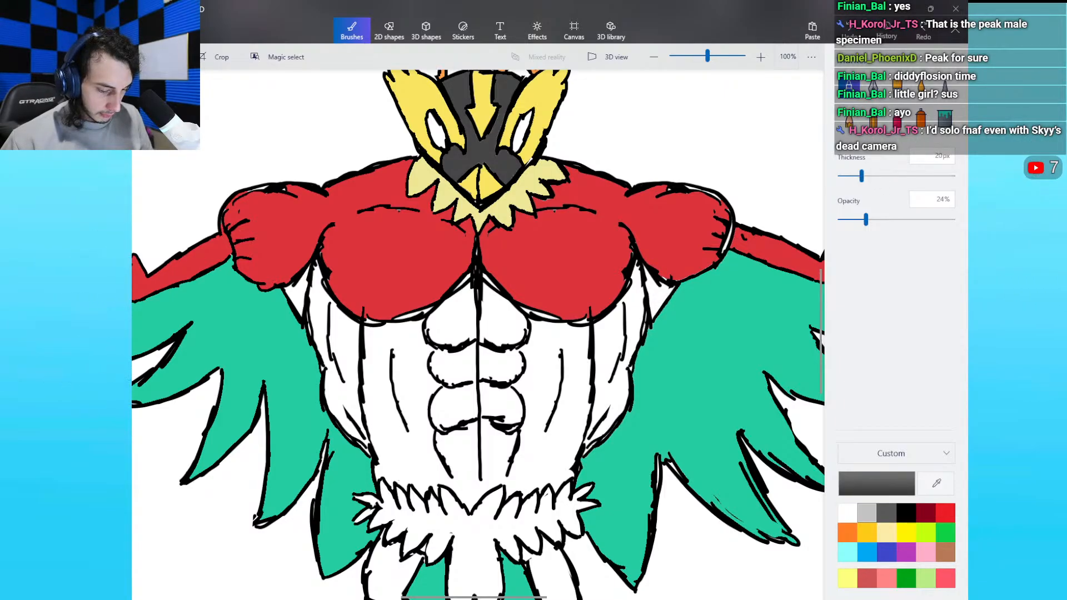
Step: Shade both flanks of the torso and the outer edges of the abdomen with the translucent gray marker
click(761, 56)
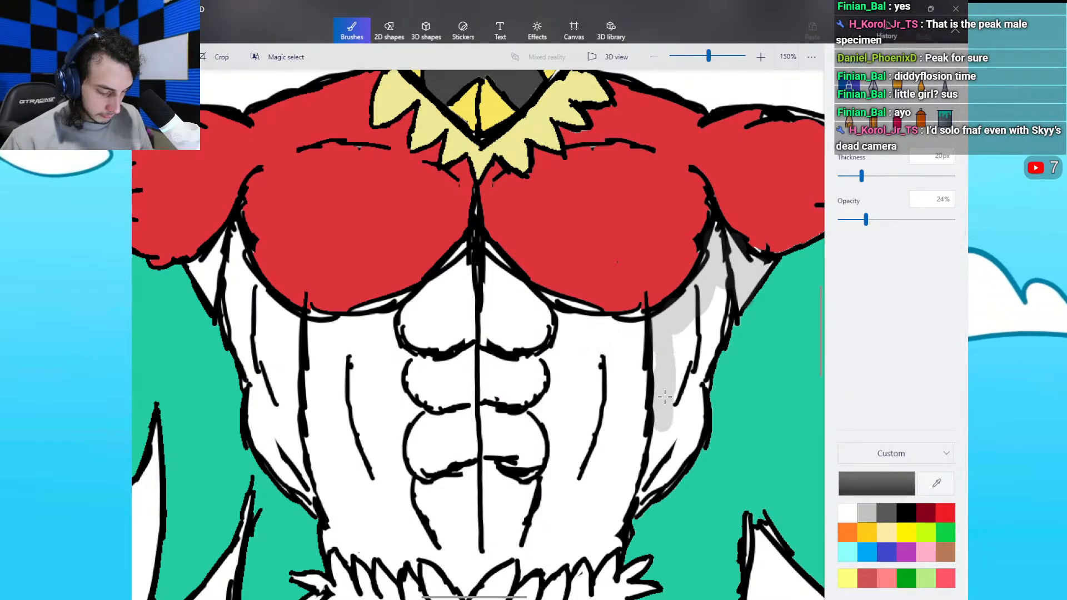
mouse_move(651, 474)
mouse_down()
mouse_move(676, 433)
mouse_move(682, 453)
mouse_move(660, 475)
mouse_move(693, 386)
mouse_move(689, 409)
mouse_move(677, 361)
mouse_move(697, 313)
mouse_move(719, 322)
mouse_move(688, 415)
mouse_up()
mouse_move(636, 328)
mouse_down()
mouse_move(606, 542)
mouse_move(639, 453)
mouse_up()
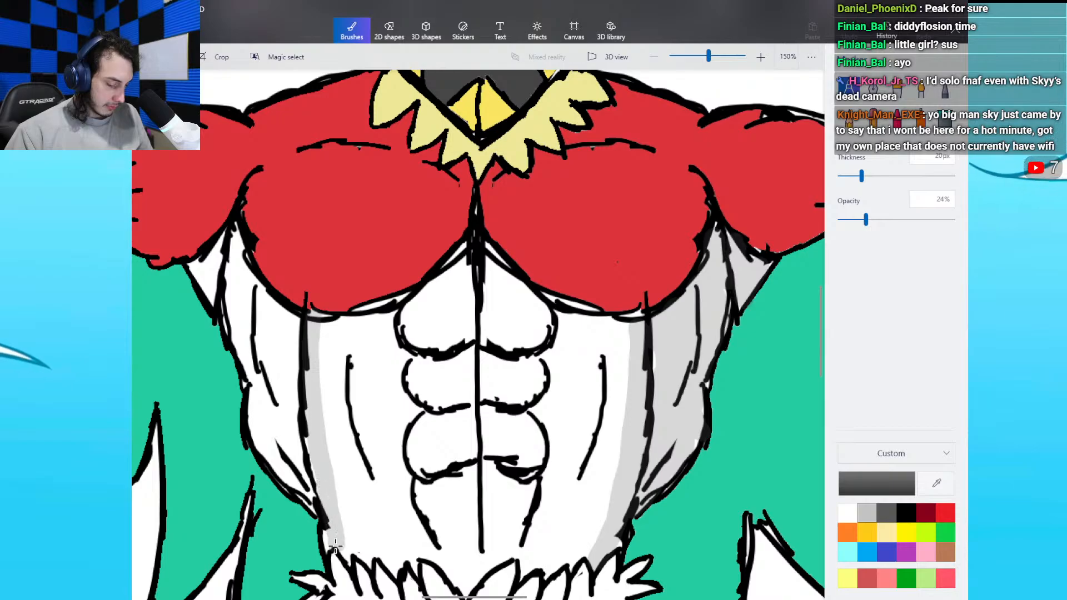
mouse_move(254, 404)
mouse_down()
mouse_move(253, 341)
mouse_move(264, 343)
mouse_move(254, 365)
mouse_move(235, 319)
mouse_move(233, 242)
mouse_move(248, 320)
mouse_move(251, 286)
mouse_move(289, 323)
mouse_move(285, 457)
mouse_move(298, 477)
mouse_move(299, 402)
mouse_move(282, 378)
mouse_up()
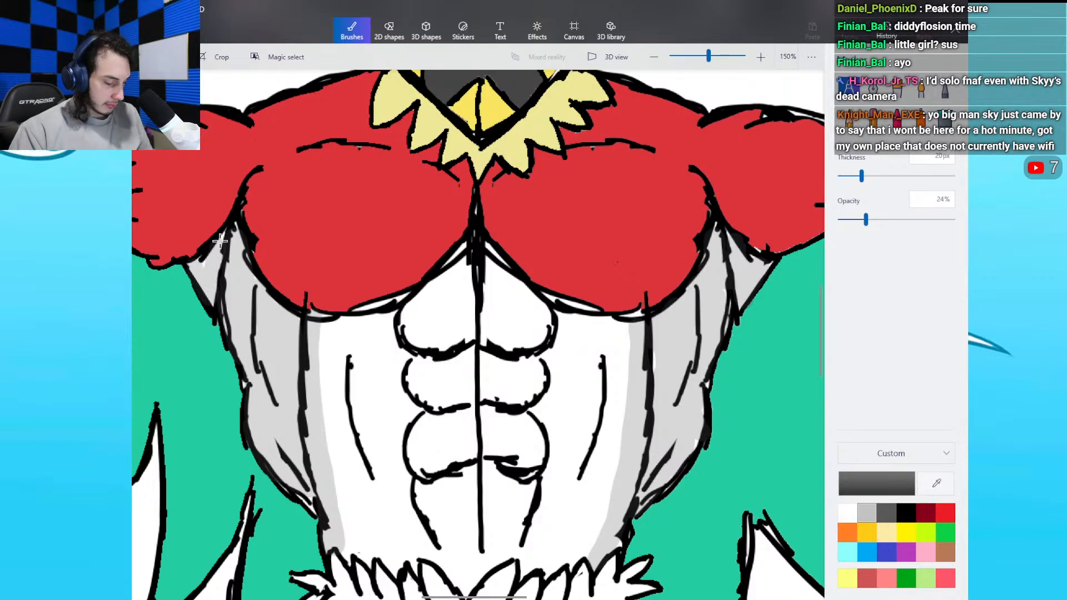
Step: Add a second gray shading layer along both outer flanks, and shade beneath the pecs and each row of abs
mouse_move(194, 268)
mouse_down()
mouse_move(211, 300)
mouse_move(221, 237)
mouse_move(208, 269)
mouse_move(233, 227)
mouse_move(231, 353)
mouse_move(250, 410)
mouse_move(236, 293)
mouse_move(251, 406)
mouse_move(275, 465)
mouse_move(298, 487)
mouse_up()
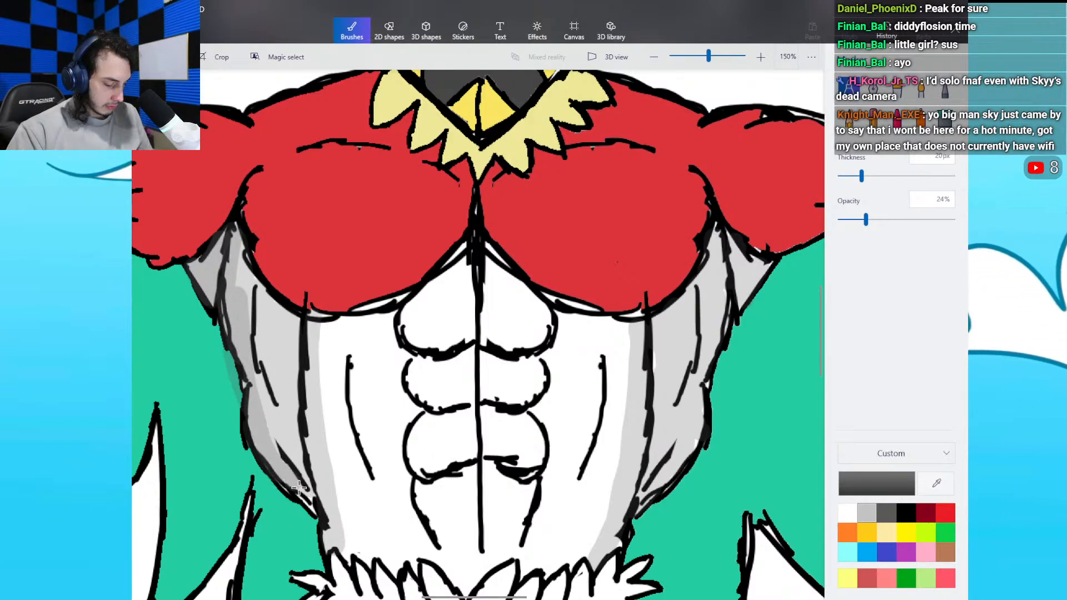
drag(249, 388, 237, 248)
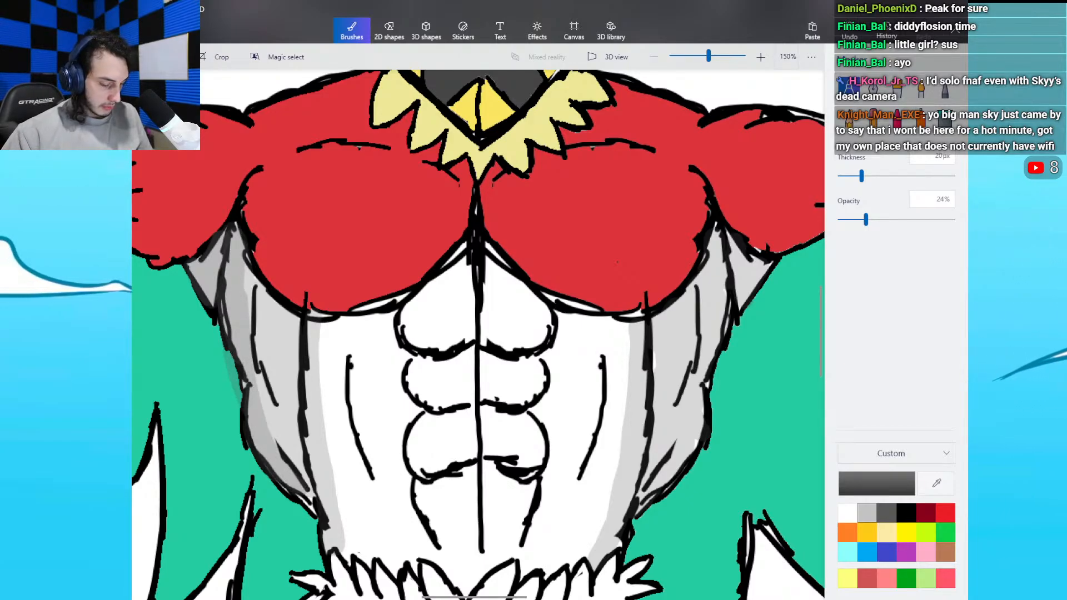
mouse_move(672, 467)
mouse_down()
mouse_move(695, 407)
mouse_move(714, 255)
mouse_move(713, 341)
mouse_move(715, 234)
mouse_move(732, 294)
mouse_move(762, 269)
mouse_up()
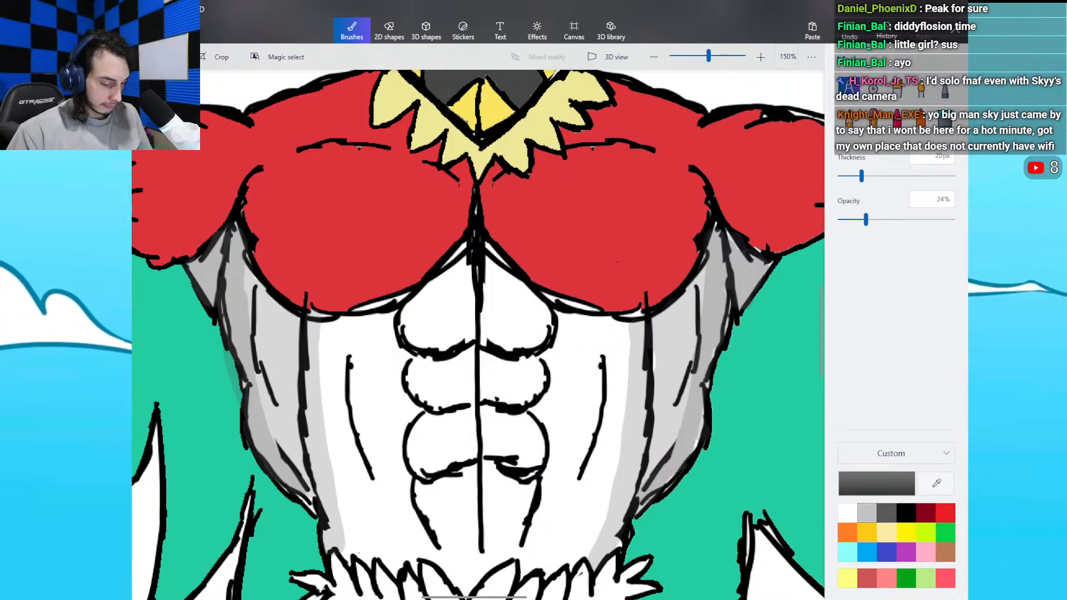
drag(407, 298, 315, 321)
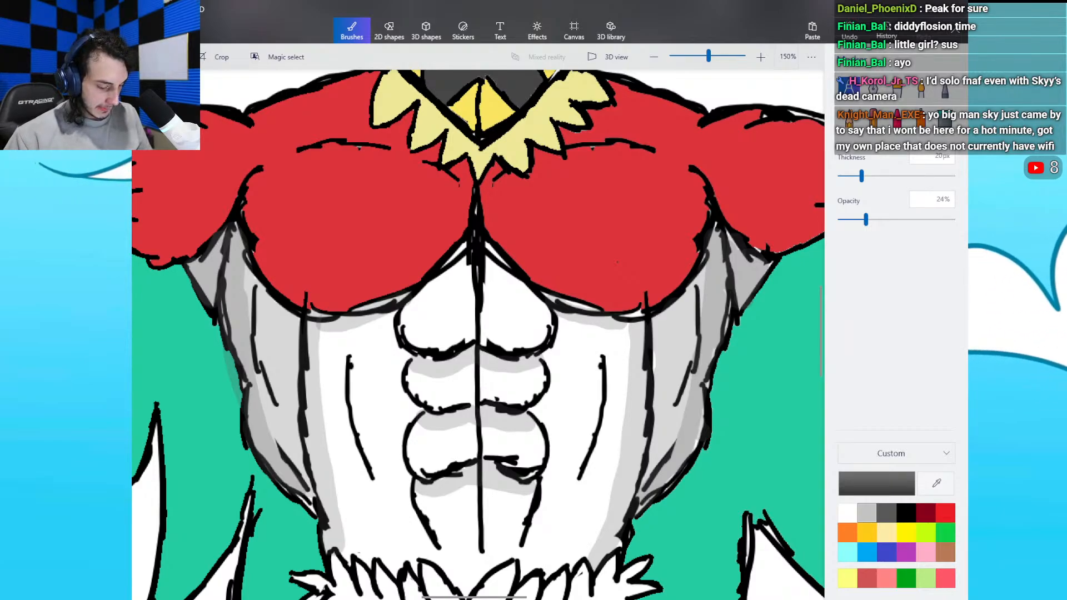
Step: Shade the right-hand wing beneath the arm and along the torso's edge, undoing a stray stroke
key(ctrl+minus)
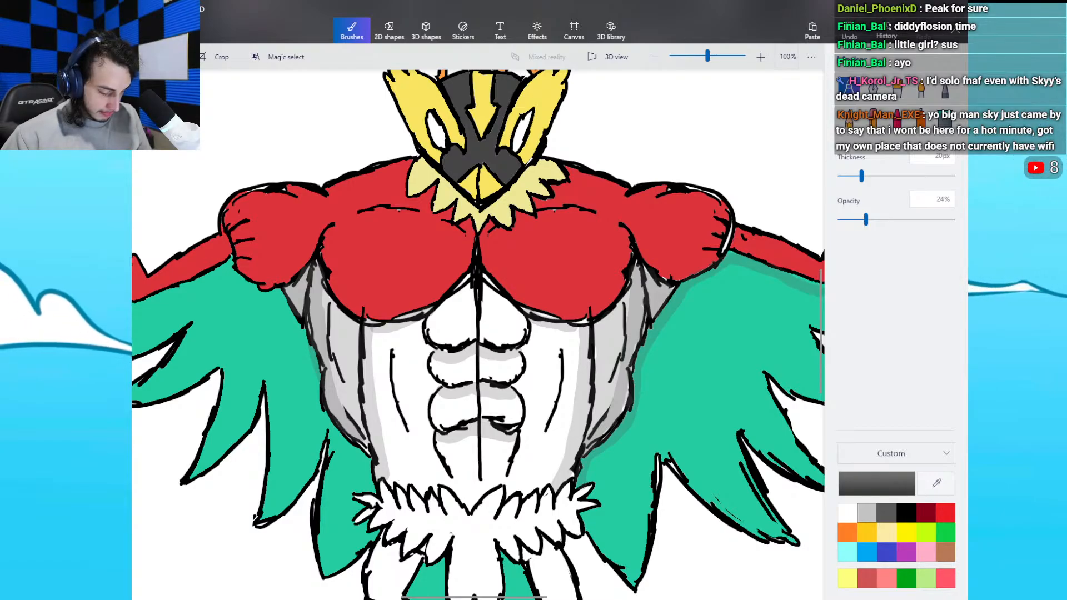
drag(535, 597, 586, 593)
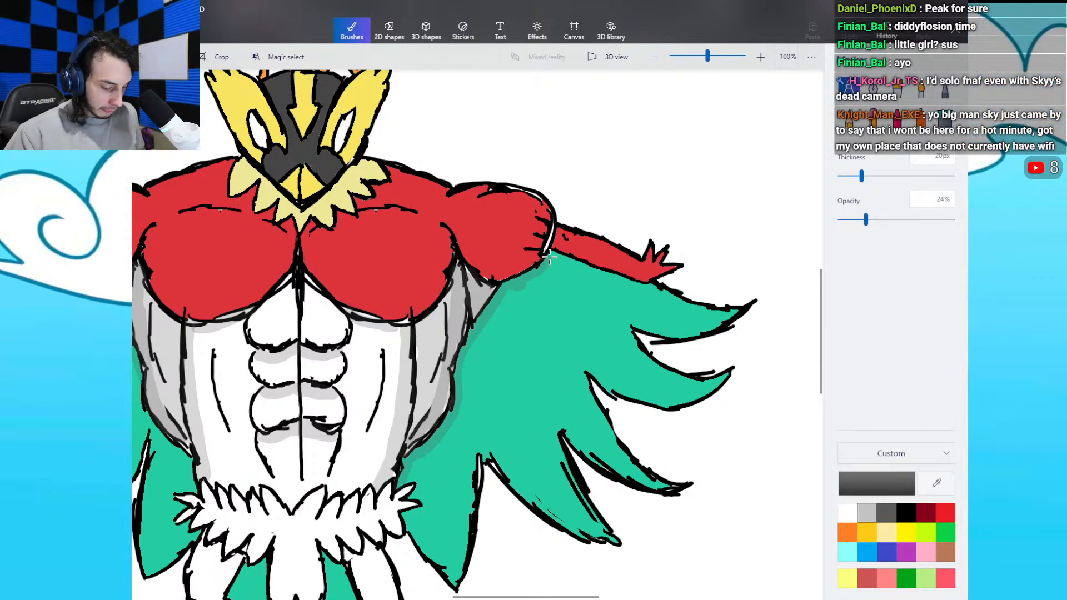
key(ctrl+z)
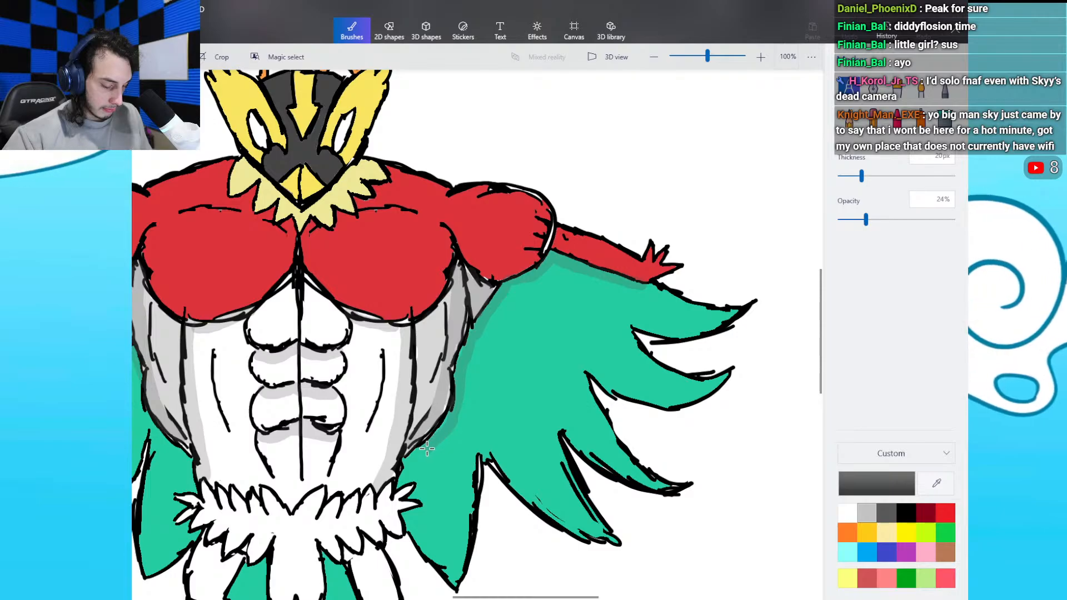
drag(415, 457, 404, 480)
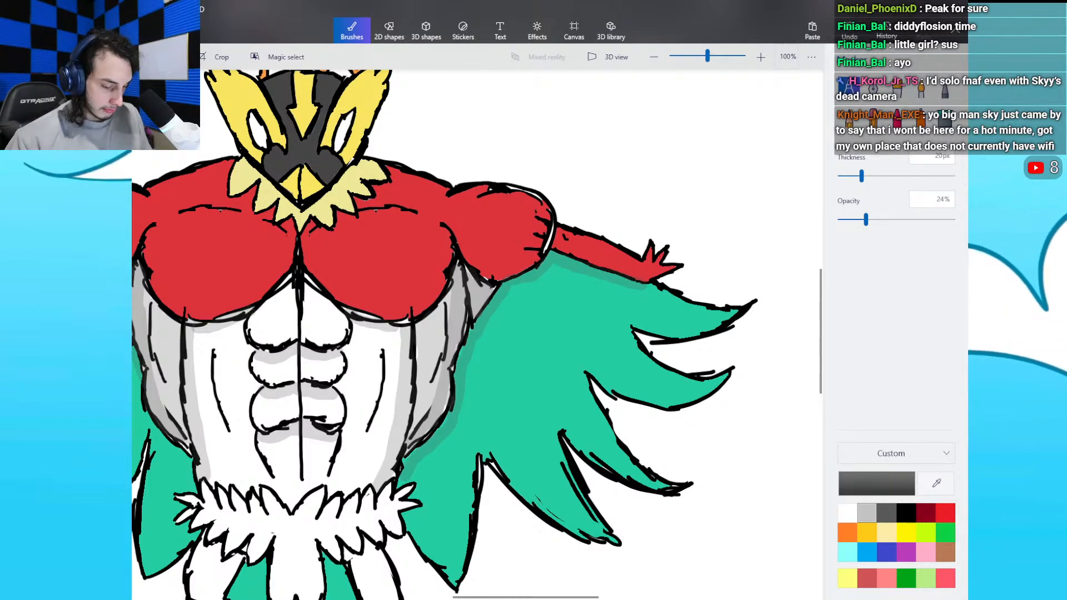
Step: Shade the left-hand wing beneath the arm, and the right-hand forearm beside the bicep with the marker at 8 px thickness
drag(533, 597, 480, 595)
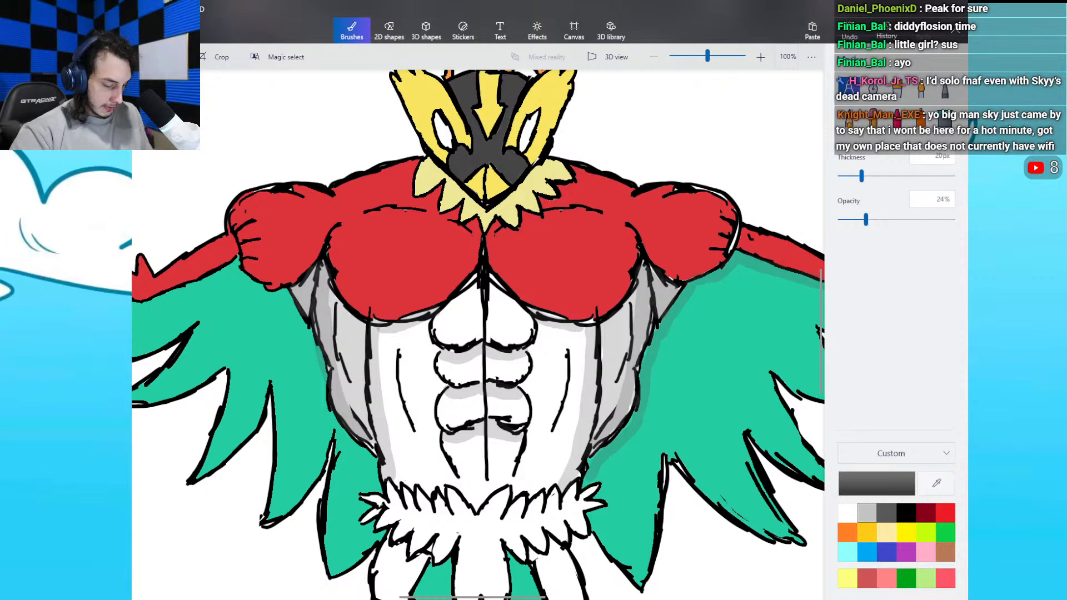
drag(148, 303, 237, 271)
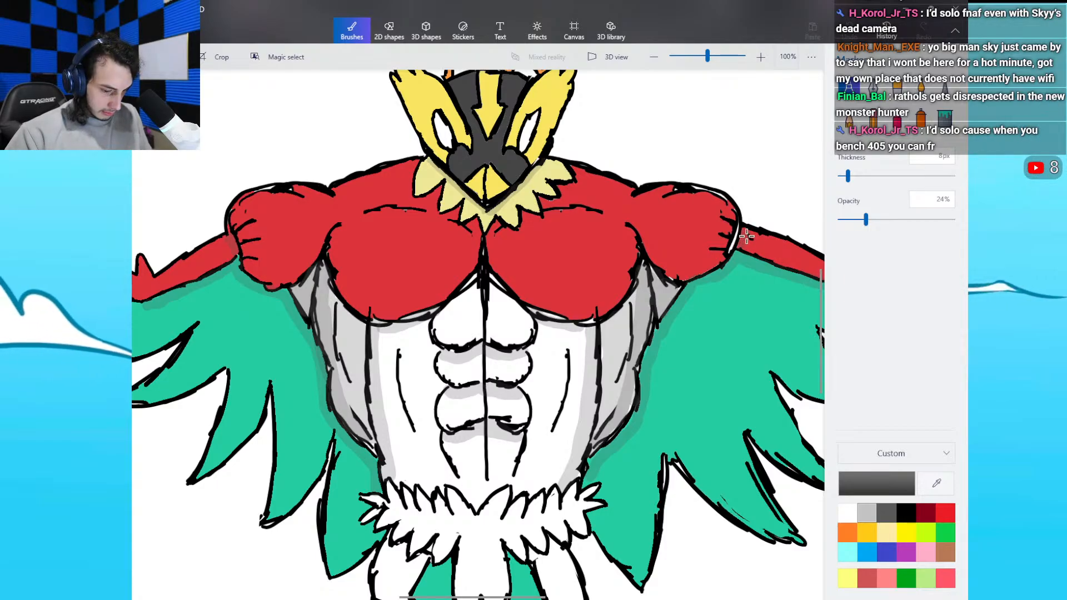
drag(746, 241, 741, 247)
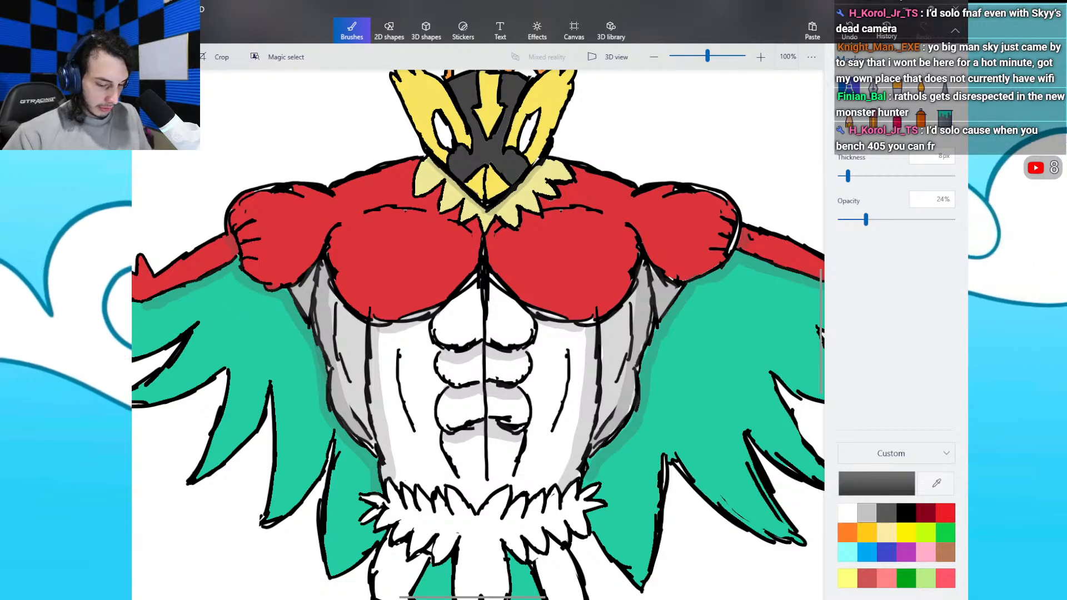
Step: Shade both green tail feathers and the tops of both legs beneath the waist feathers with the gray marker at 16 px thickness
scroll(478, 334, down, 3)
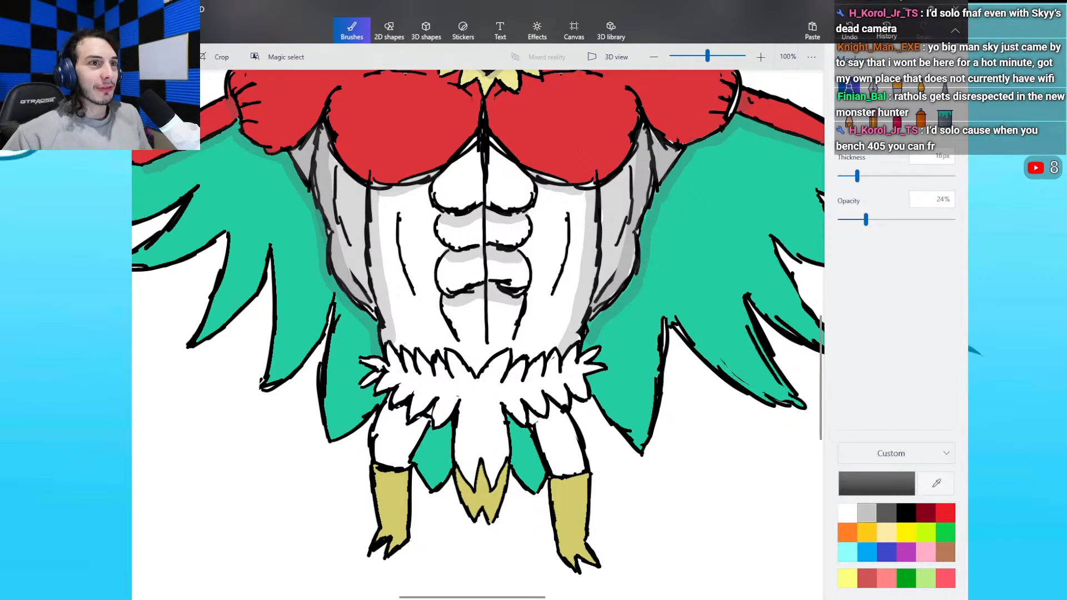
scroll(478, 333, up, 2)
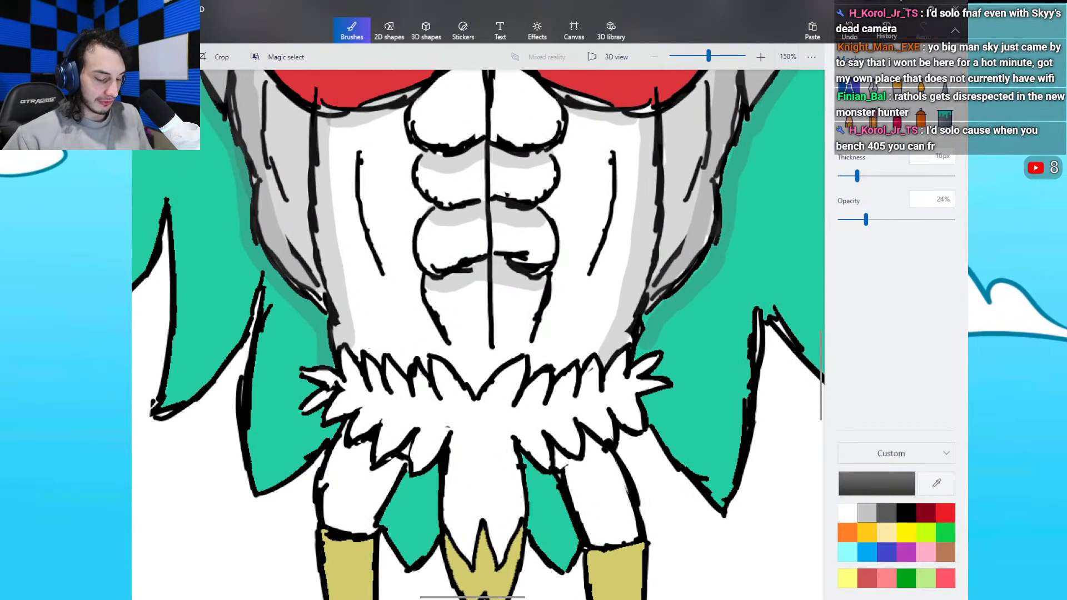
scroll(406, 417, down, 3)
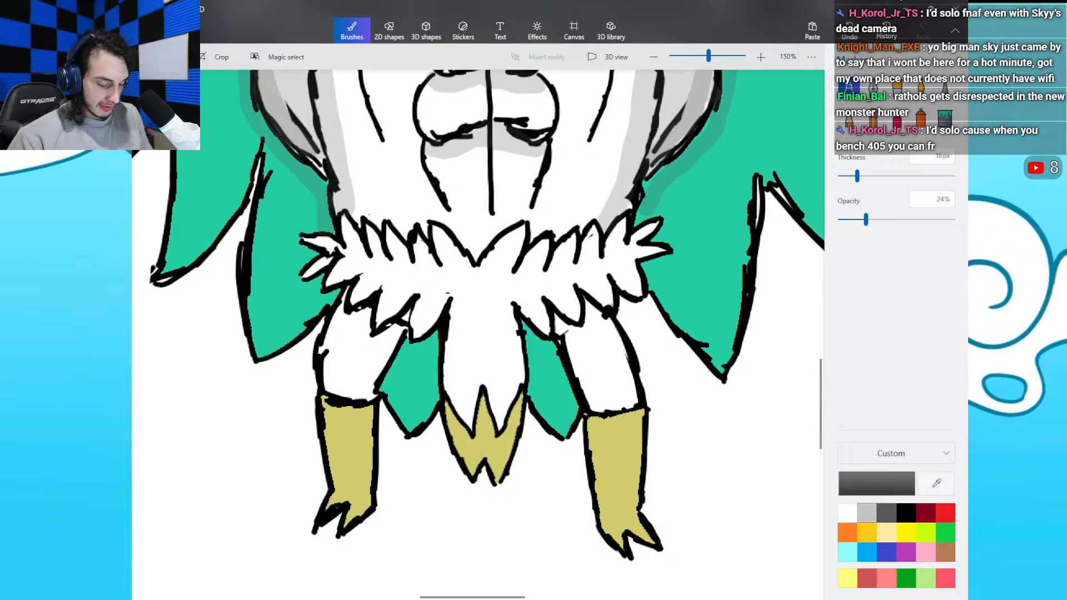
mouse_move(406, 417)
mouse_down()
mouse_move(433, 335)
mouse_move(429, 396)
mouse_move(430, 378)
mouse_move(402, 353)
mouse_up()
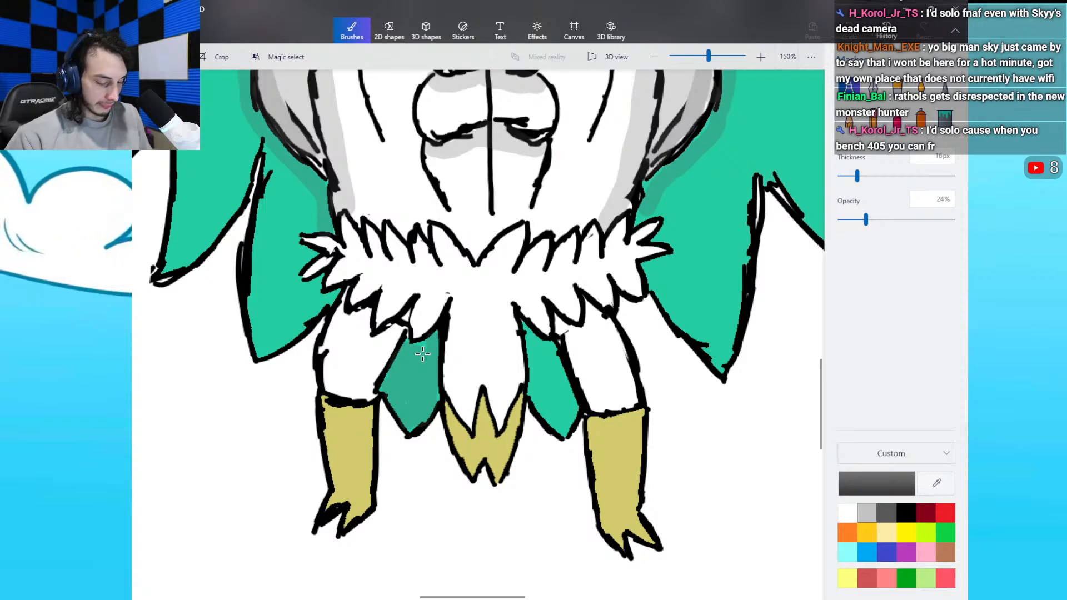
mouse_move(528, 334)
mouse_down()
mouse_move(535, 384)
mouse_move(562, 429)
mouse_move(572, 408)
mouse_move(550, 358)
mouse_move(552, 395)
mouse_up()
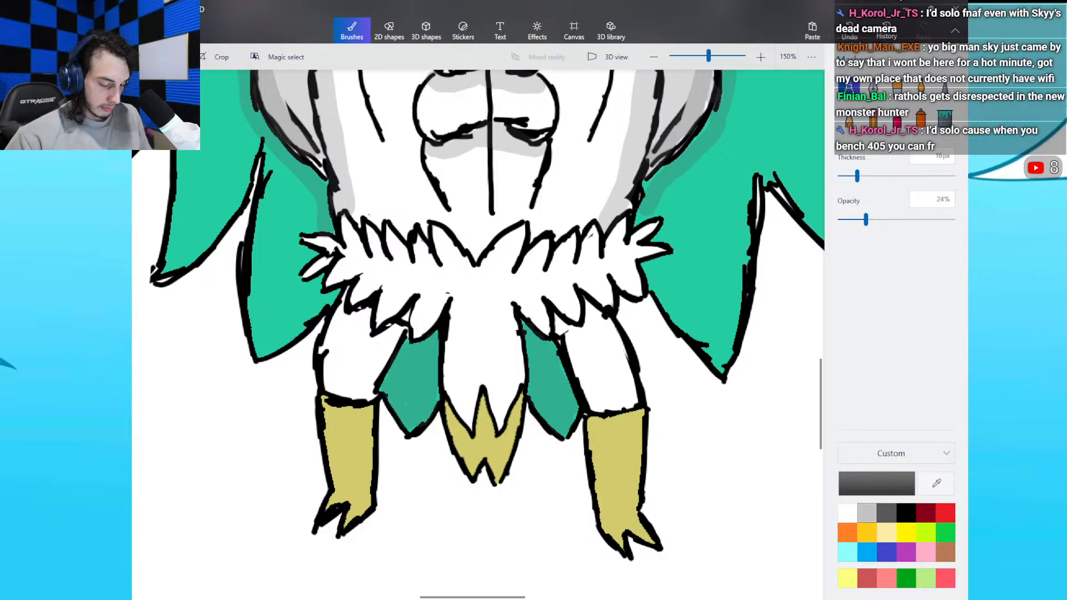
mouse_move(360, 312)
mouse_down()
mouse_move(365, 341)
mouse_move(365, 325)
mouse_move(368, 350)
mouse_move(398, 331)
mouse_move(373, 341)
mouse_move(347, 321)
mouse_move(346, 305)
mouse_move(342, 327)
mouse_move(344, 295)
mouse_move(341, 320)
mouse_move(365, 313)
mouse_move(375, 343)
mouse_up()
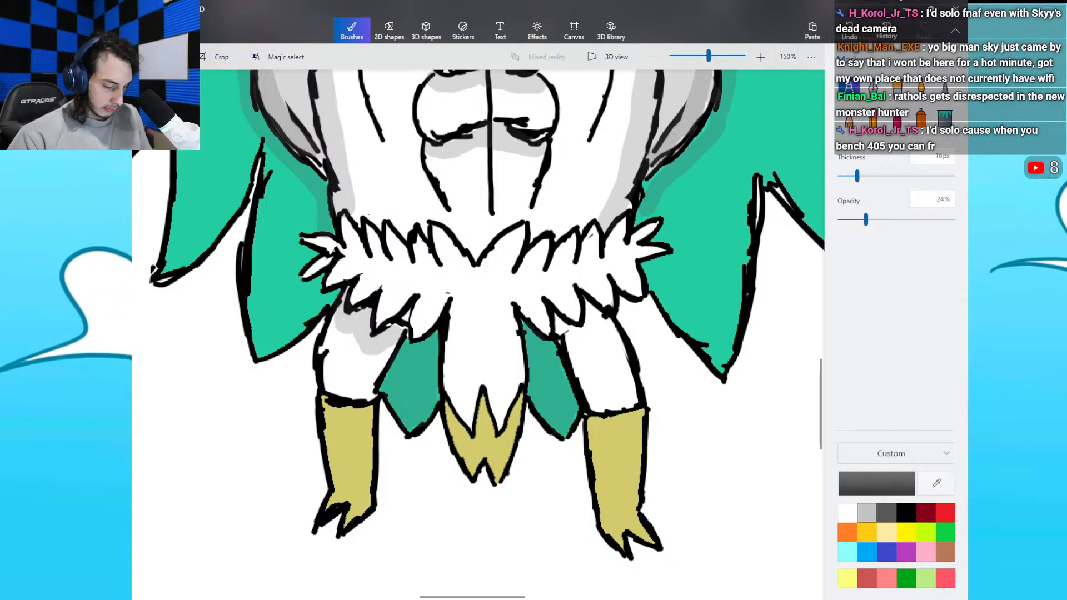
drag(563, 325, 570, 339)
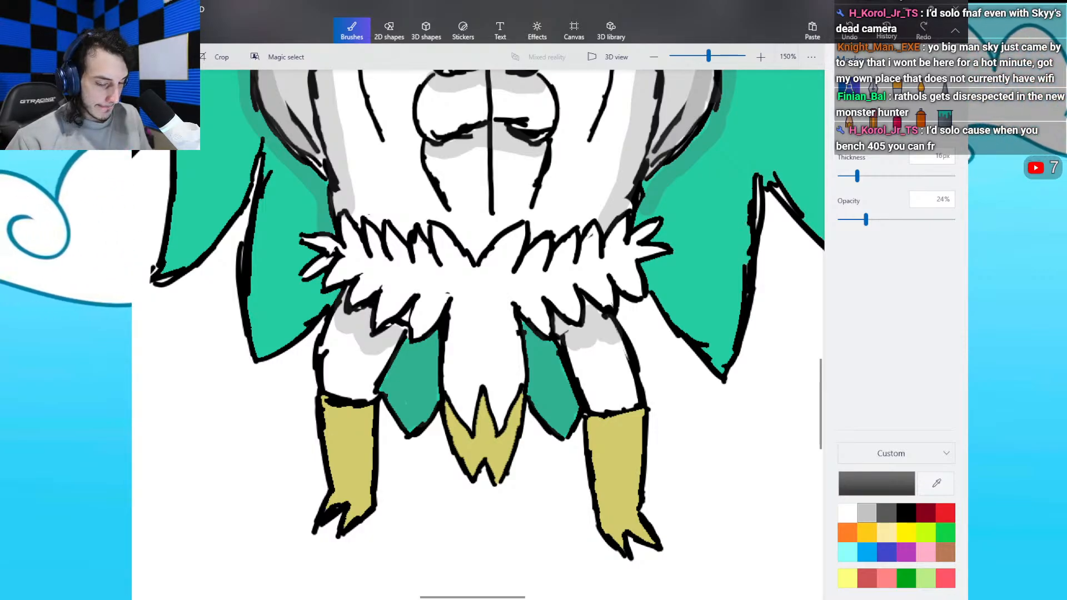
Step: Shade the waist feathers softly in dark gray with the watercolor brush at 83 px thickness and 18% opacity, undoing the first test stroke
click(897, 88)
click(921, 88)
drag(455, 282, 503, 287)
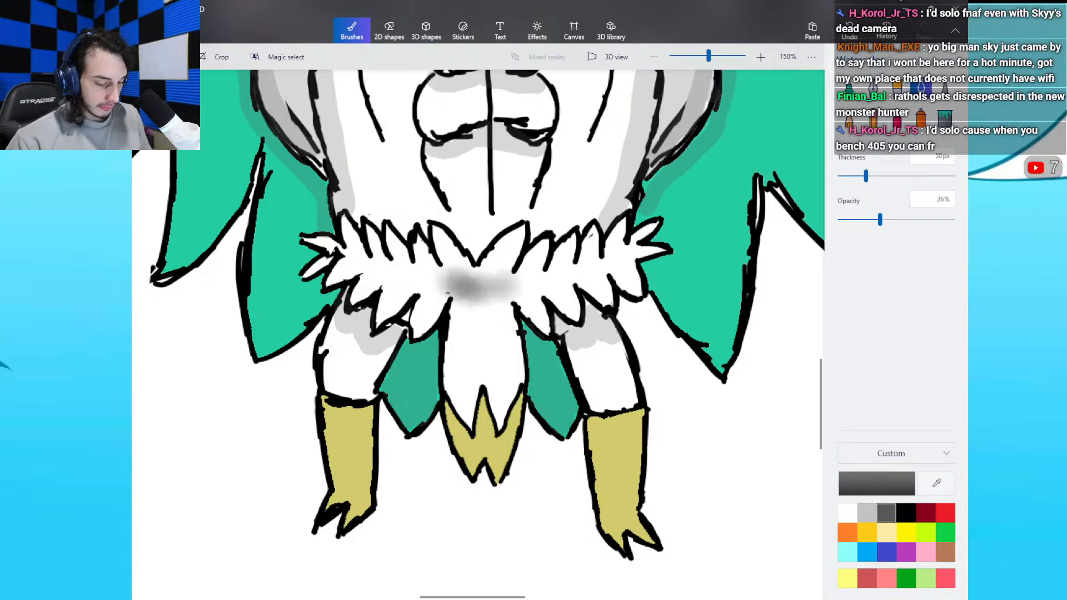
key(ctrl+z)
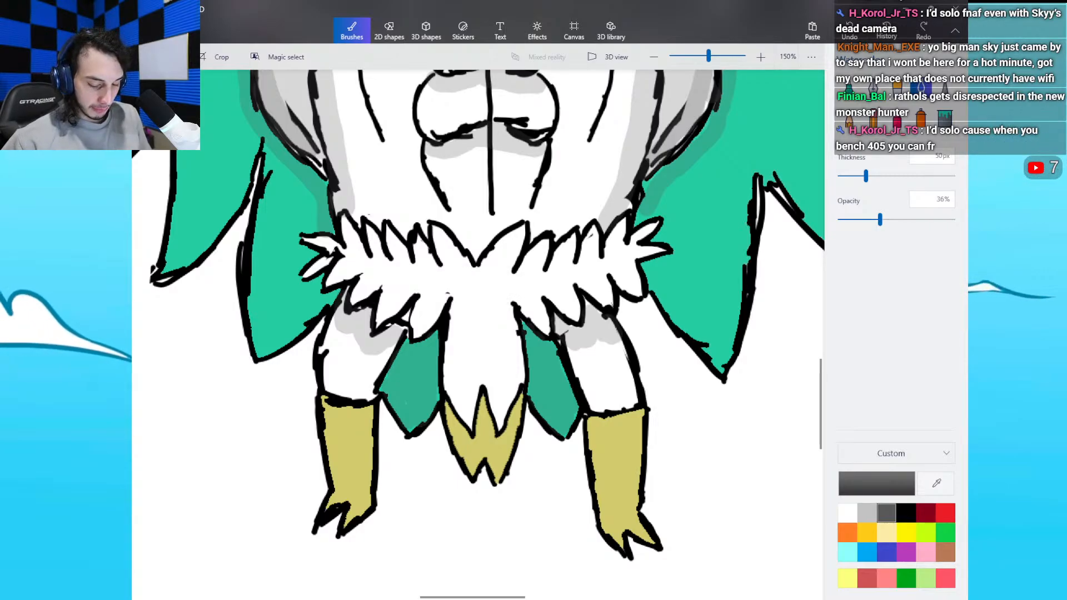
drag(880, 220, 859, 220)
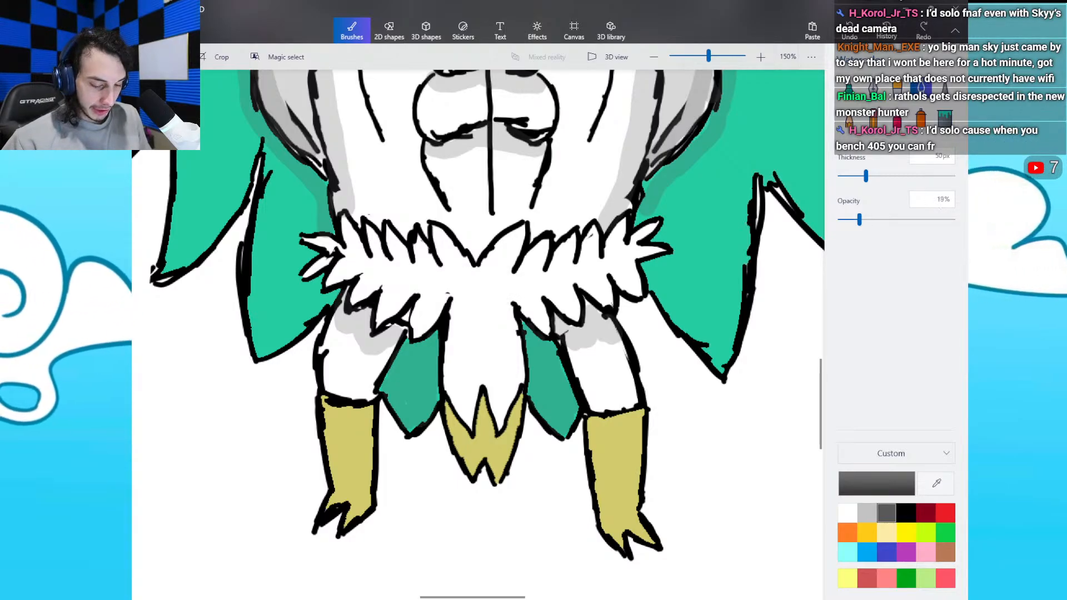
drag(865, 176, 884, 176)
mouse_move(455, 279)
mouse_down()
mouse_move(477, 294)
mouse_move(520, 289)
mouse_up()
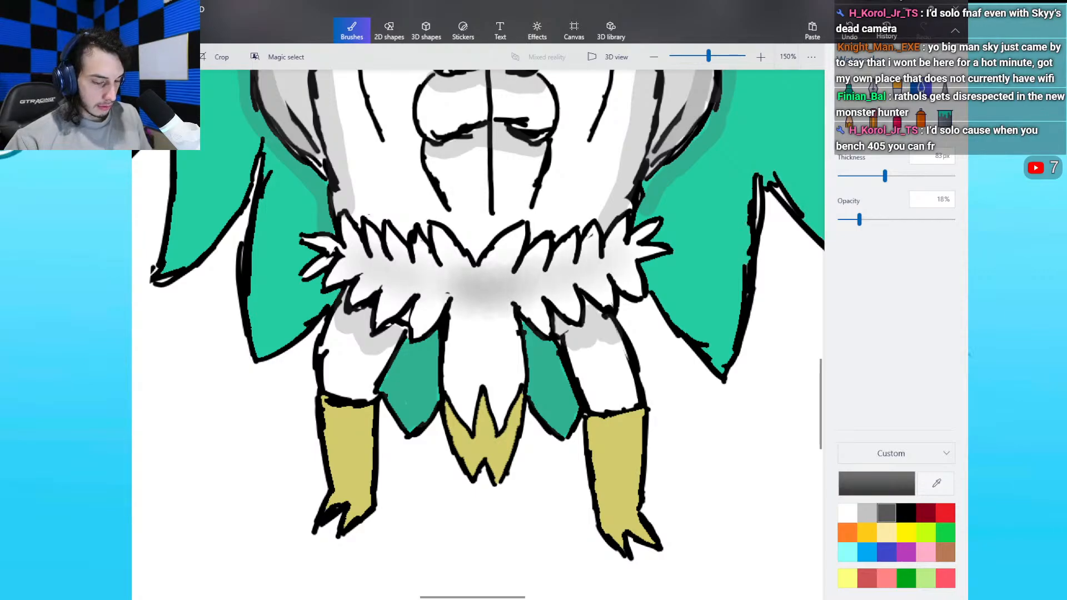
Step: Save the finished drawing as the PNG image "701-Mega Hawlucha" in the paint mons folder
scroll(481, 311, down, 10)
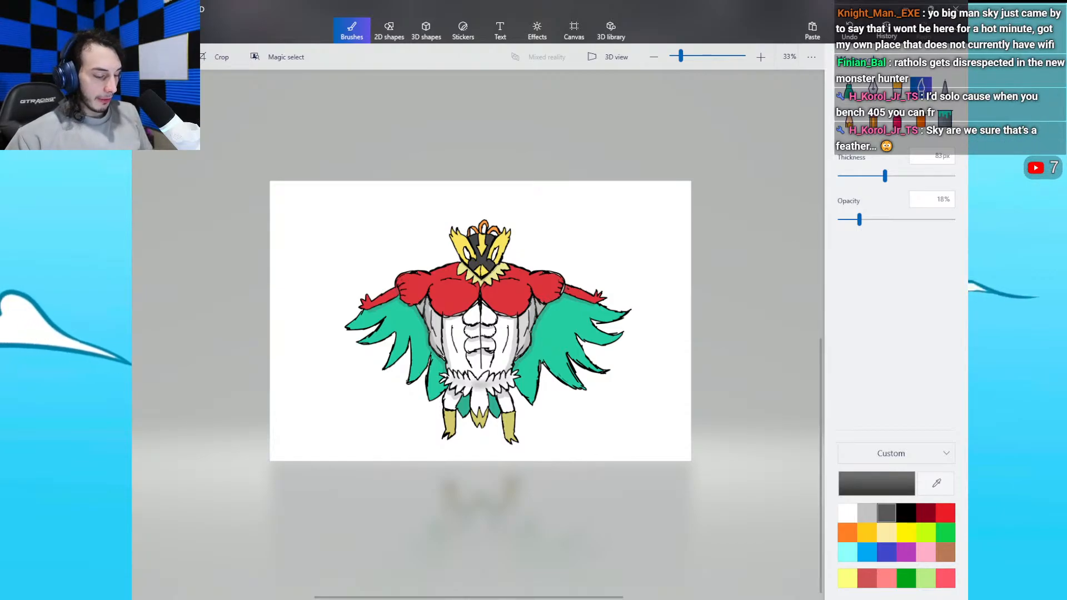
click(150, 30)
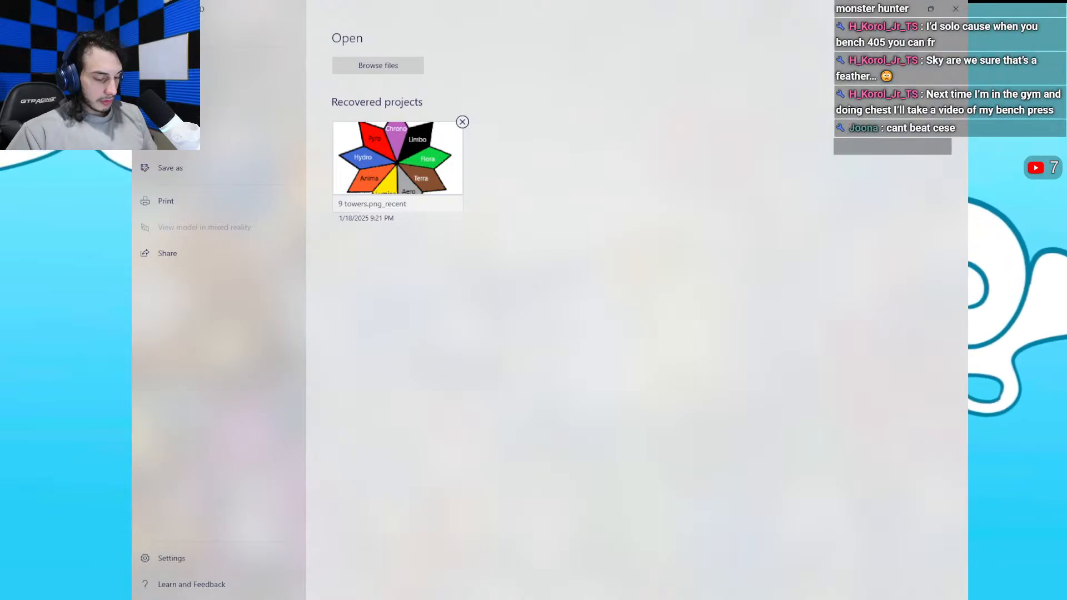
key(Escape)
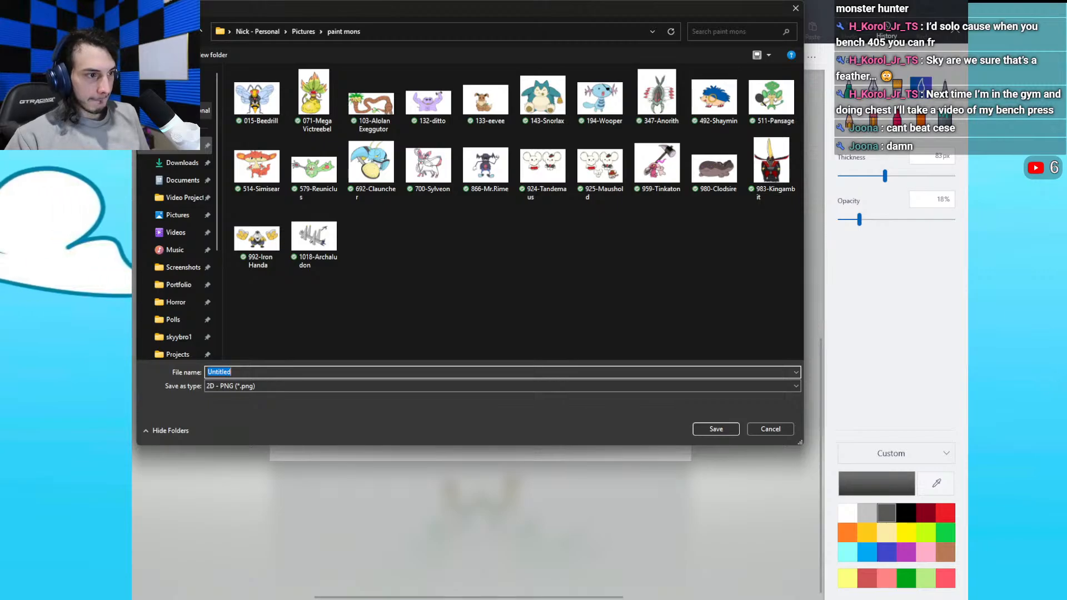
text(701)
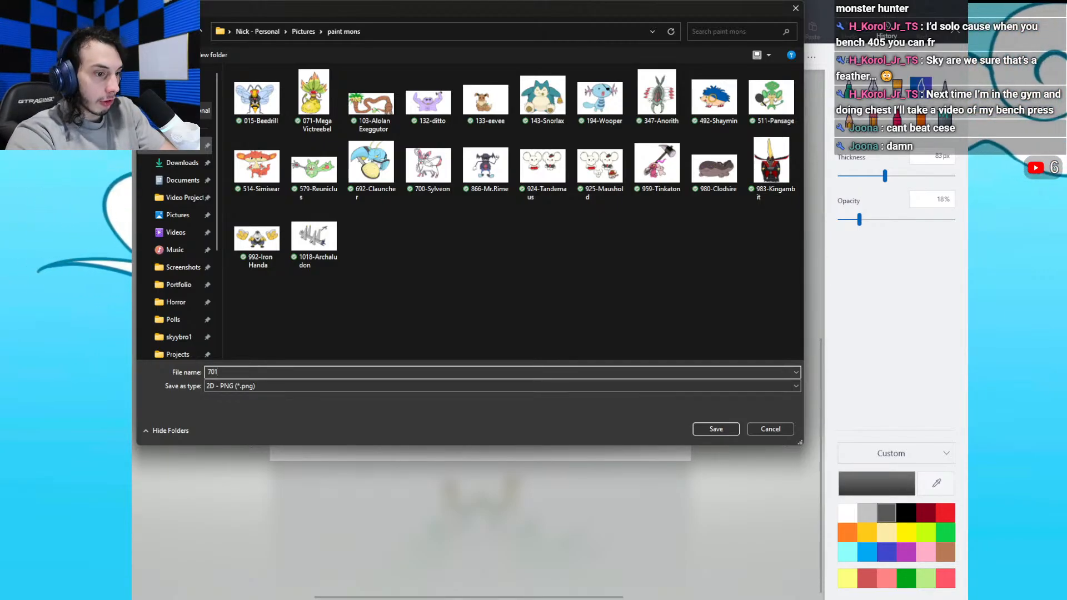
text(-Mega Hawlucha)
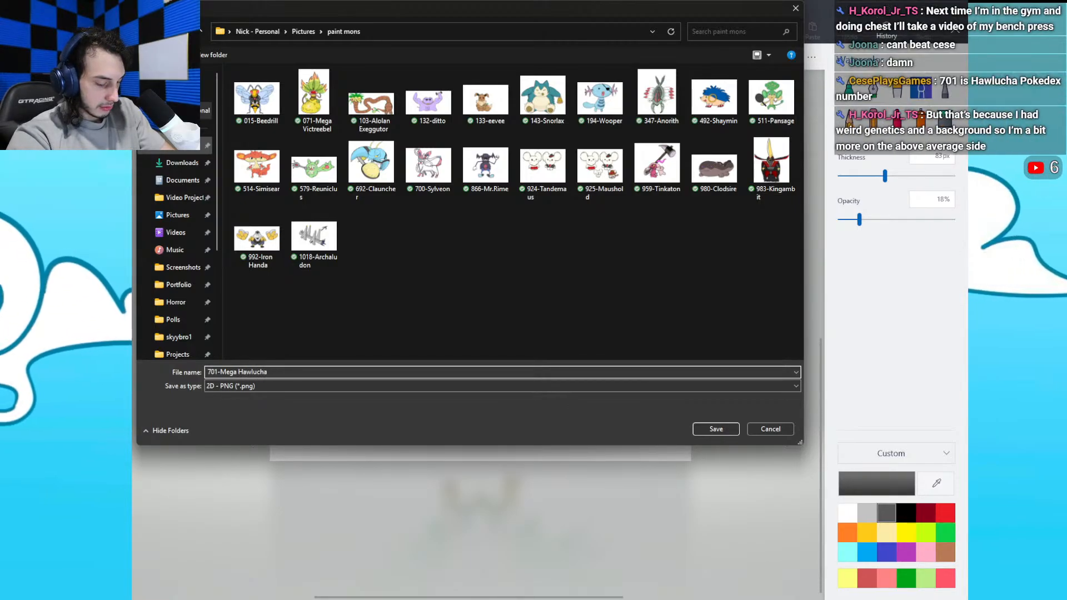
key(Return)
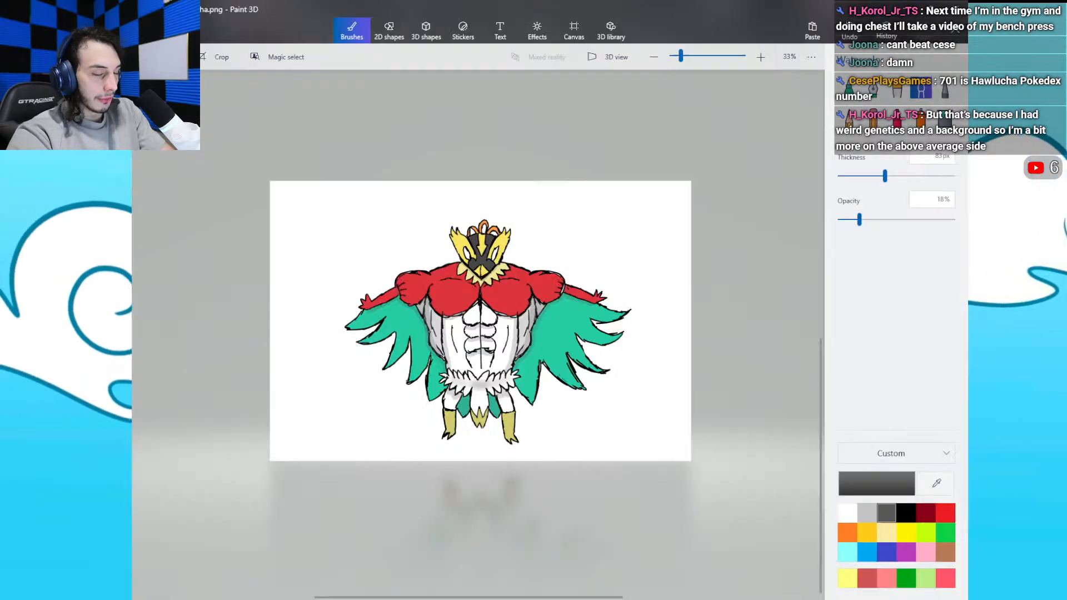
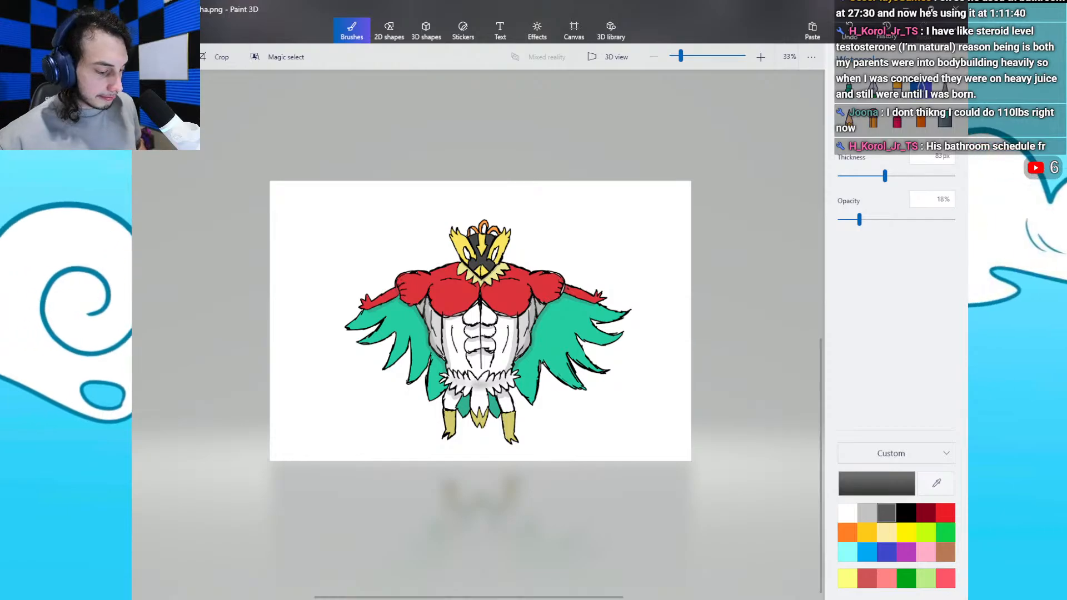
Step: Start a new blank project and switch to the Chrome window
key(ctrl+o)
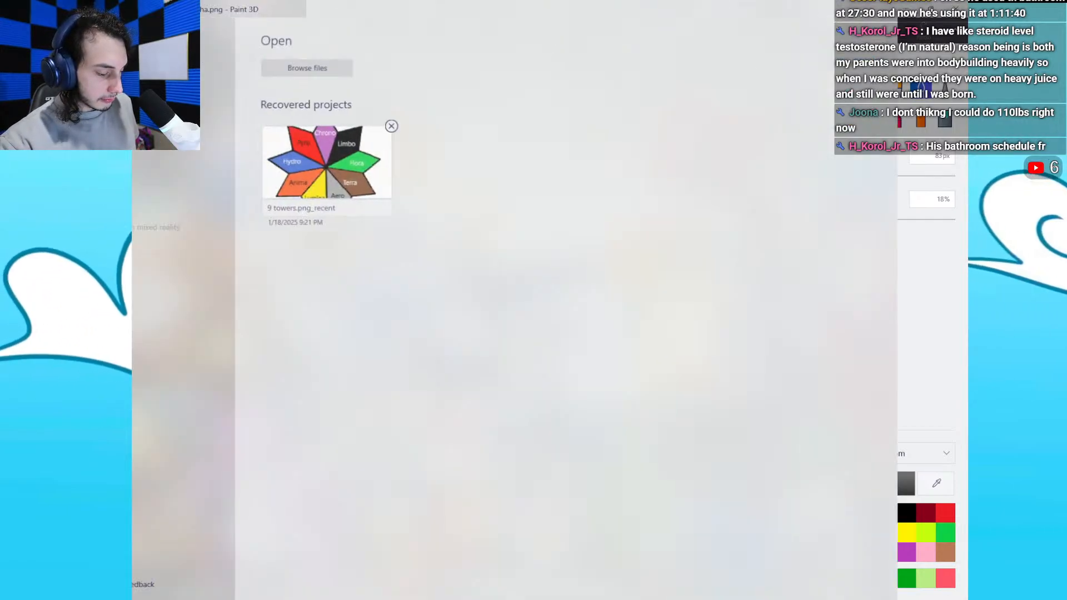
click(167, 64)
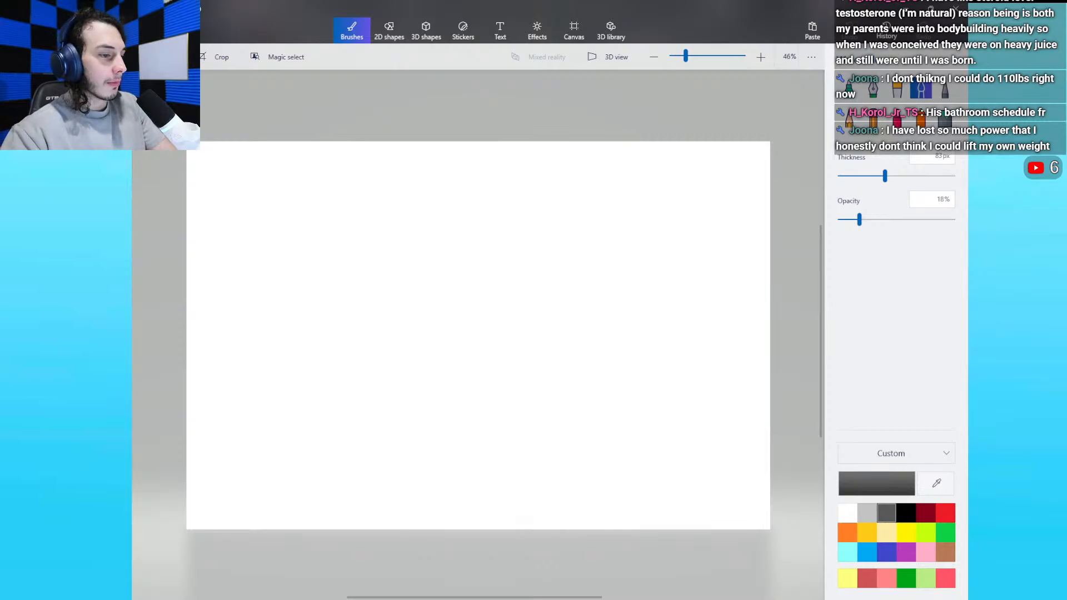
key(super+d)
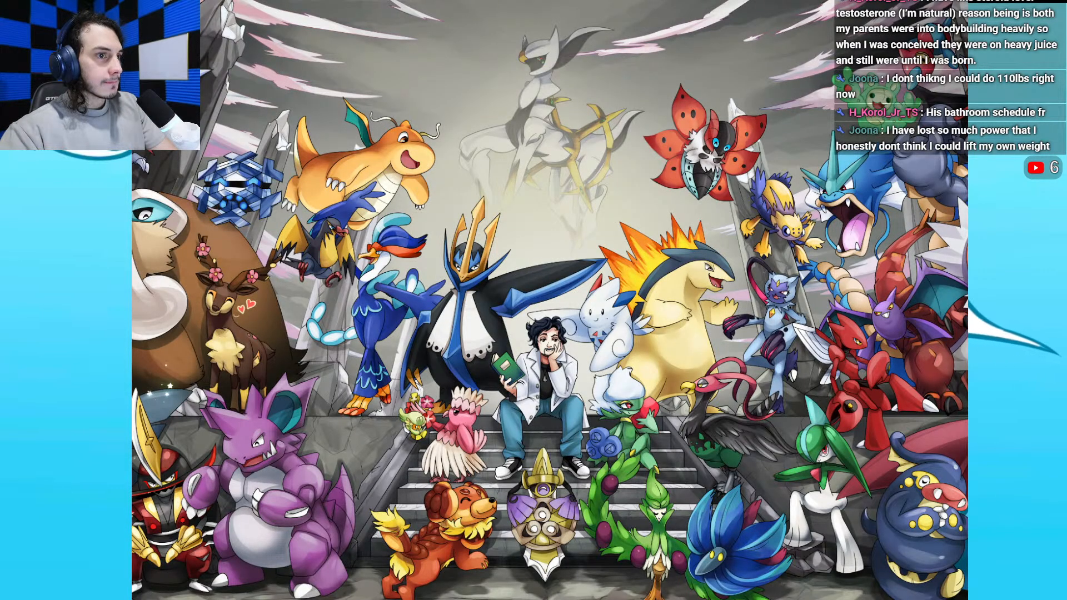
key(super+d)
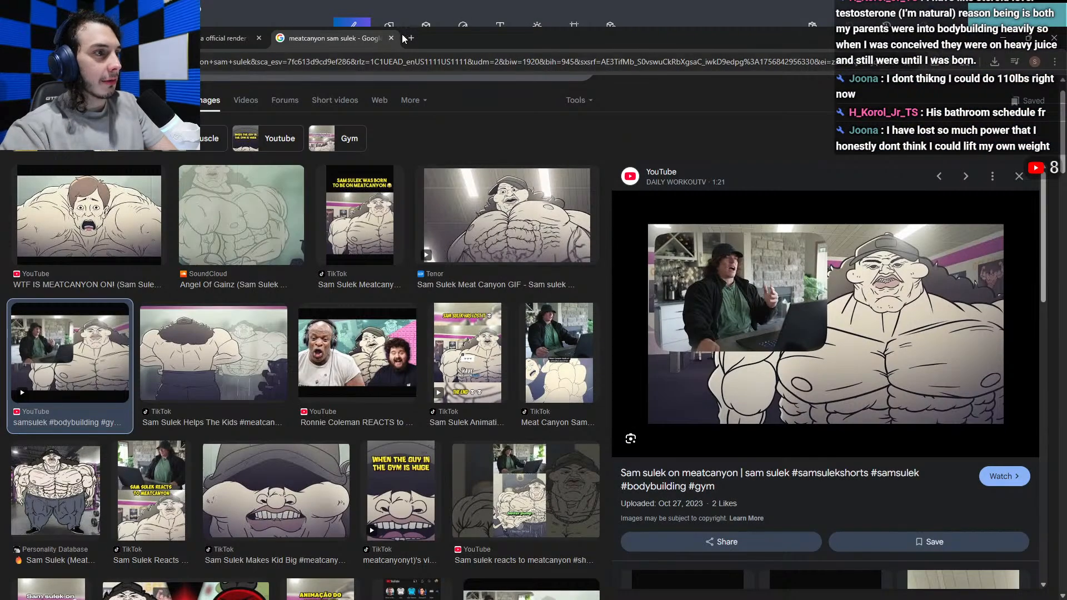
Step: Search Google Images in a new tab for "mesprit egg pokemon brick bronze"
click(410, 38)
text(mesp)
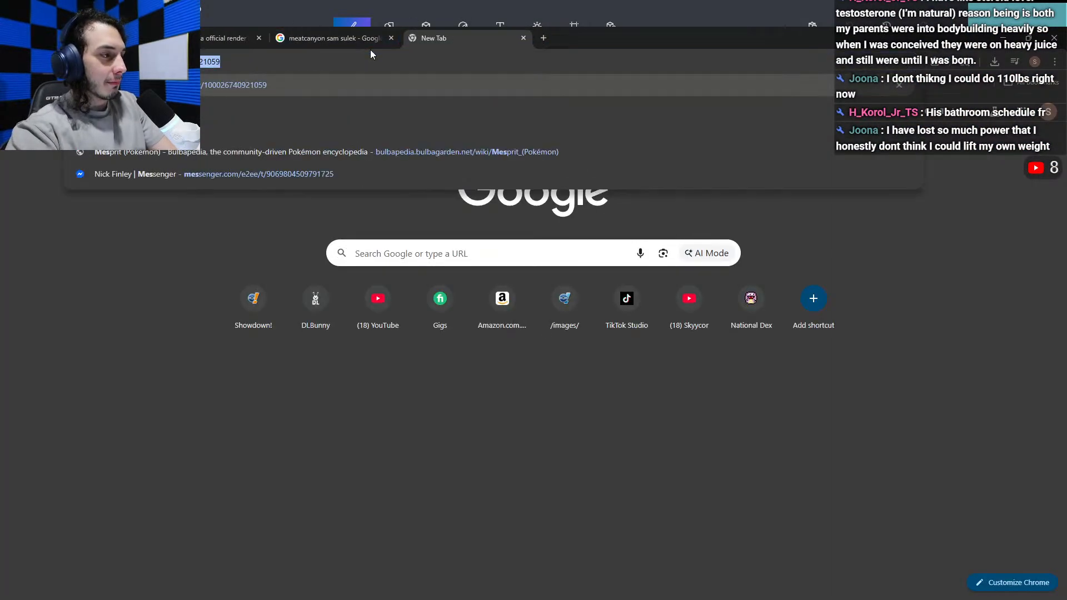
text(ri)
text(t egg pokemon brick bronze)
key(Return)
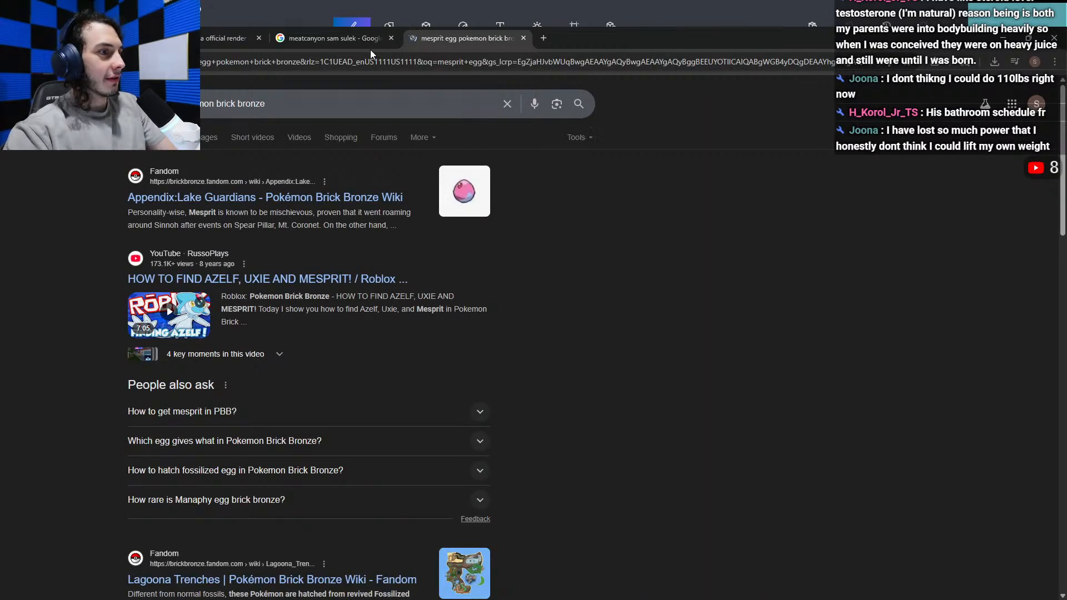
click(210, 138)
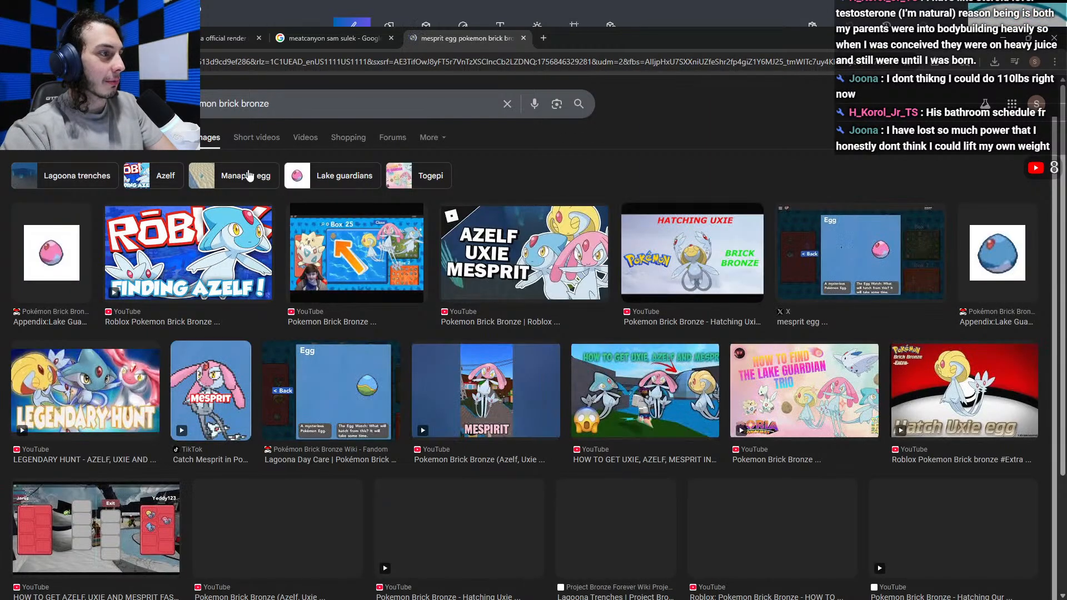
Step: Preview the pink Mesprit egg results and open the X post's egg screenshot in its own tab
click(52, 255)
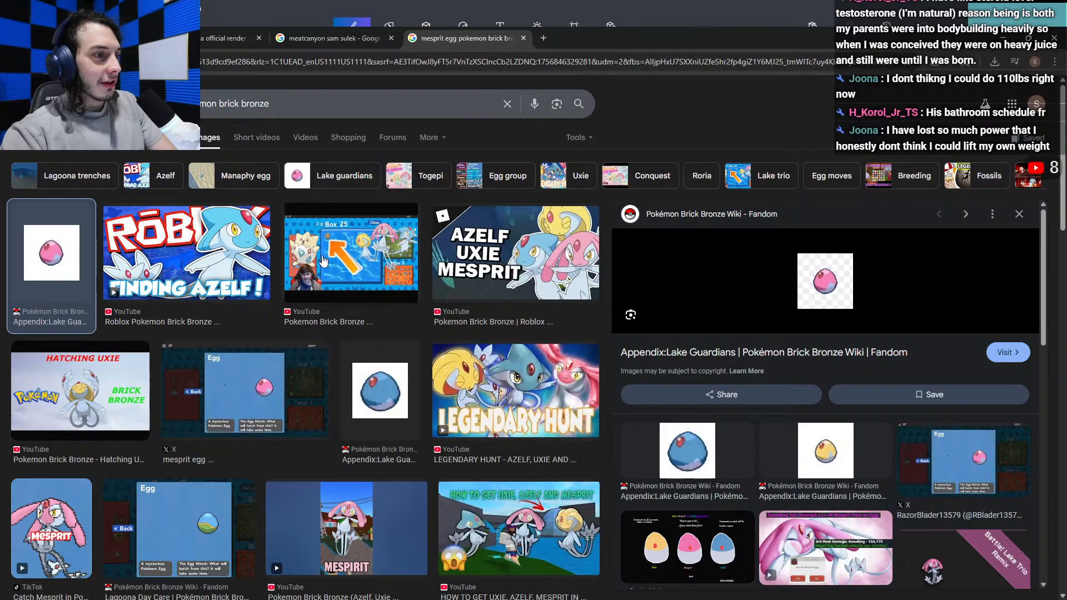
click(268, 396)
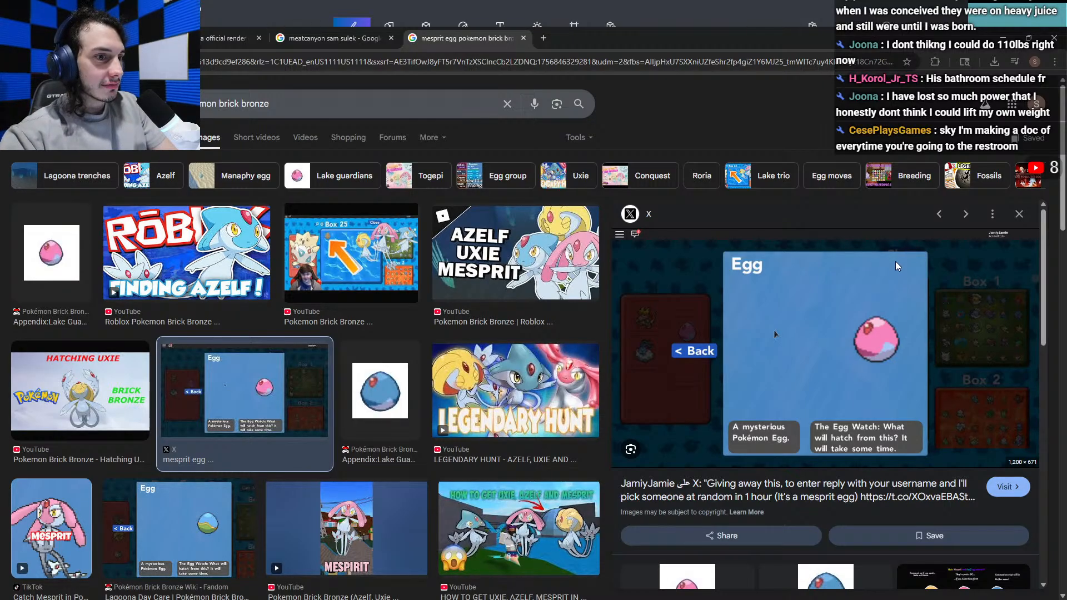
click(899, 218)
click(594, 30)
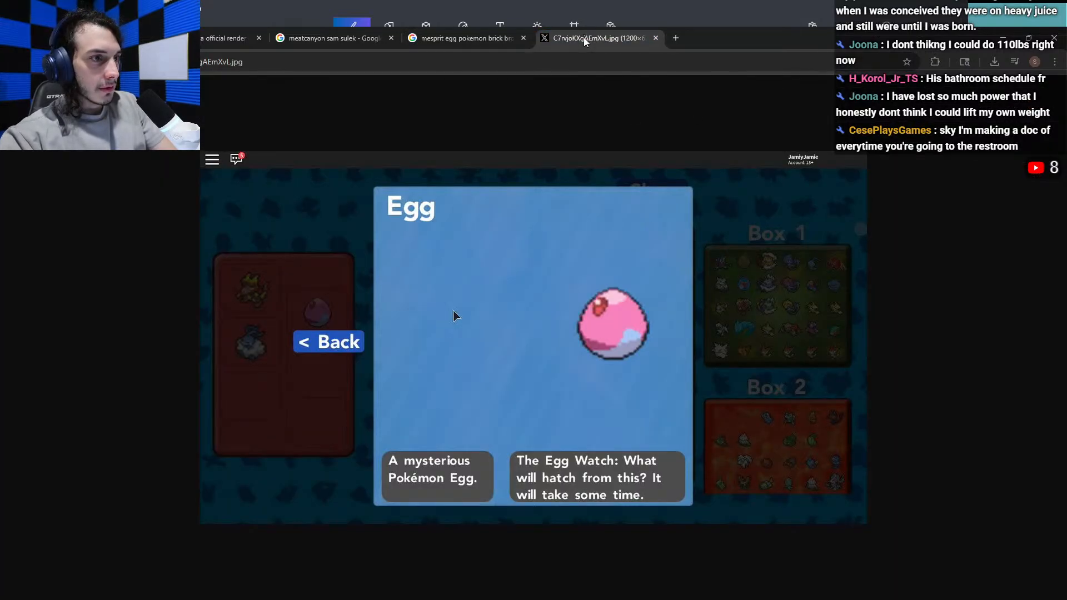
Step: Close the full-size egg picture and return to the Mesprit egg image results in the browser
middle_click(583, 42)
click(1003, 38)
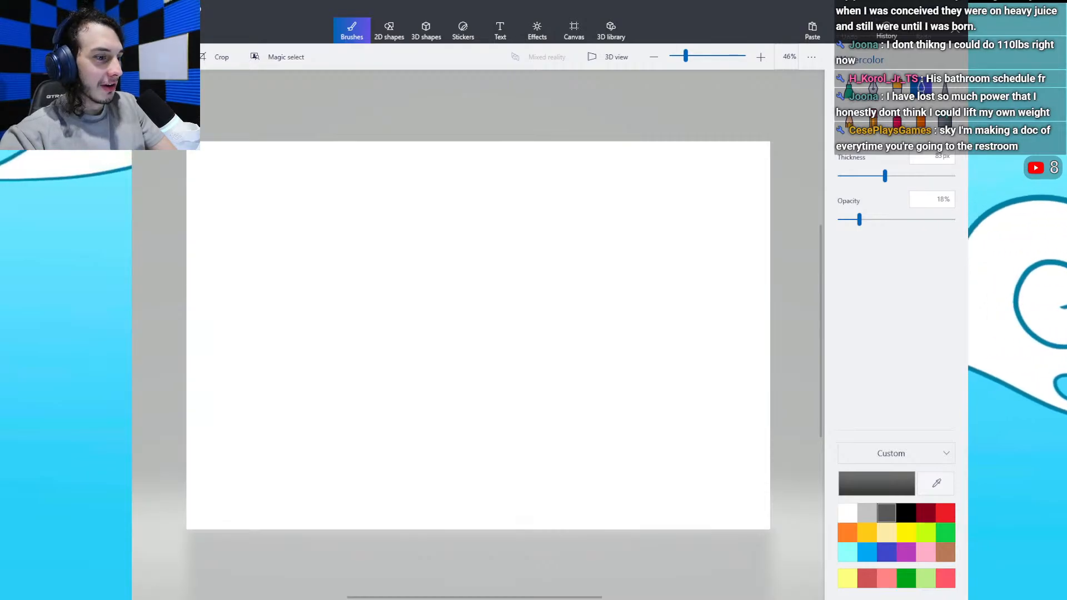
key(alt+Tab)
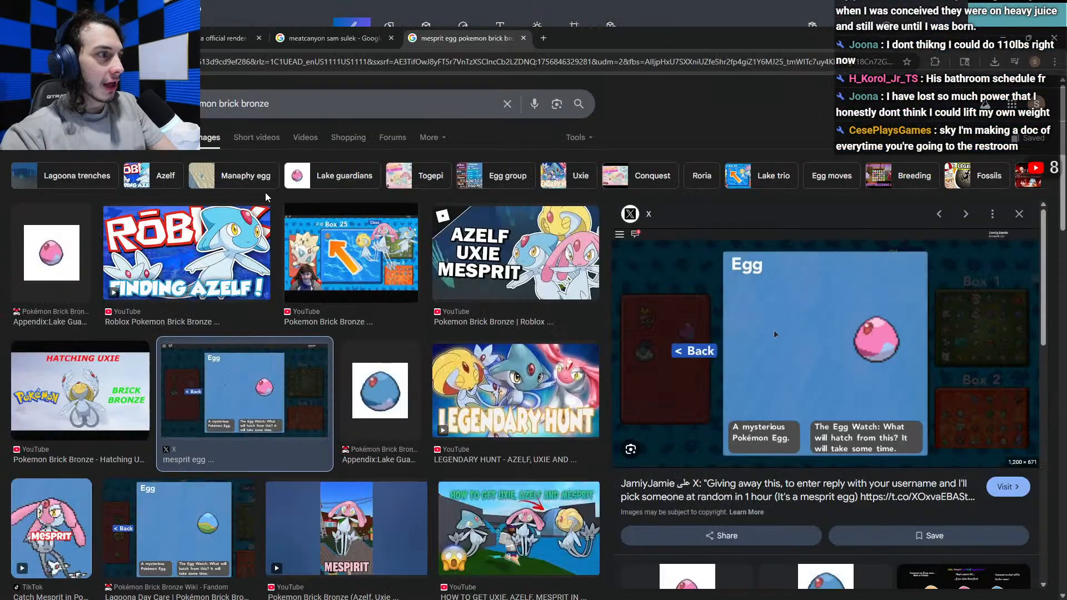
Step: Search YouTube for "legends of avantris"
click(72, 38)
mouse_move(934, 485)
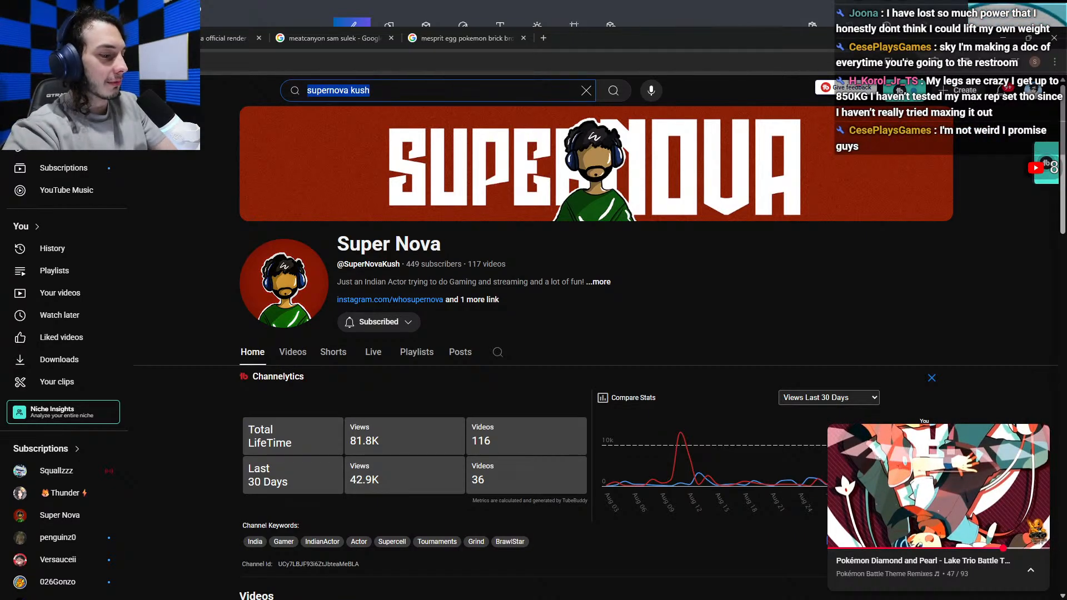
text(gend)
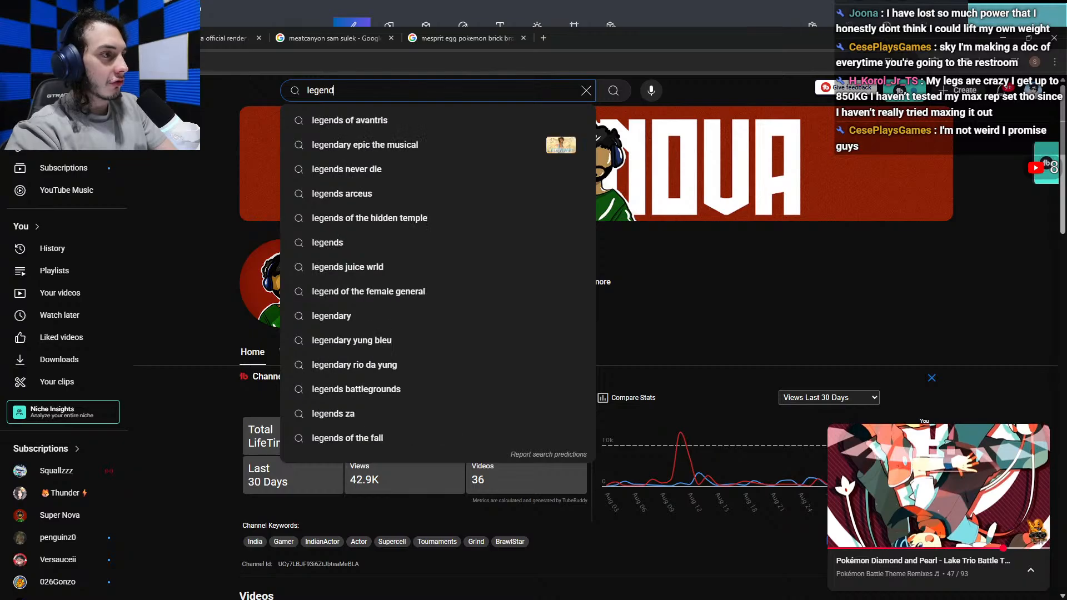
text(s of)
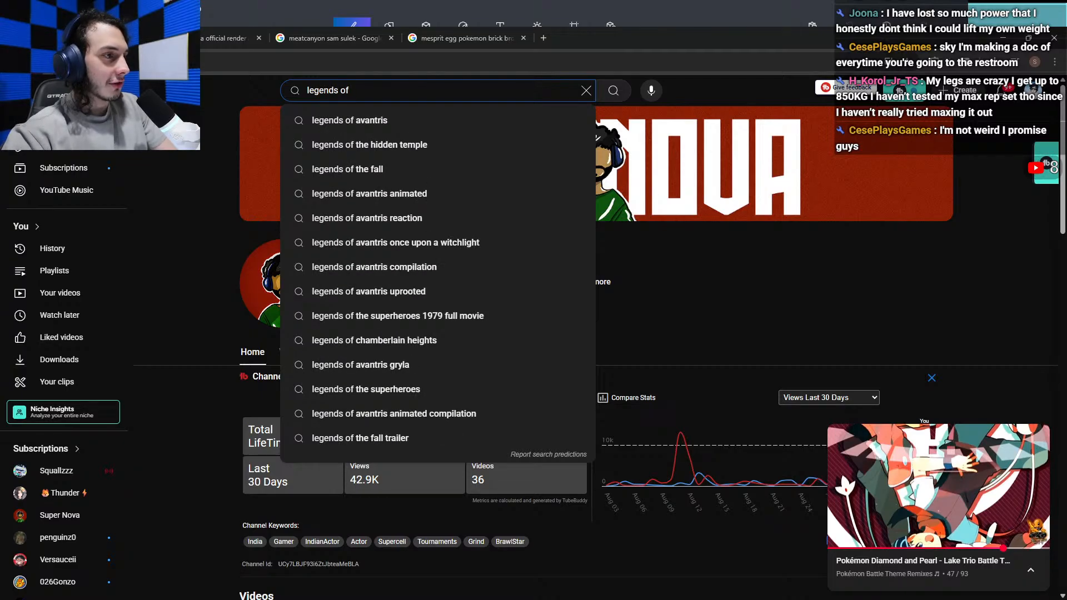
click(338, 119)
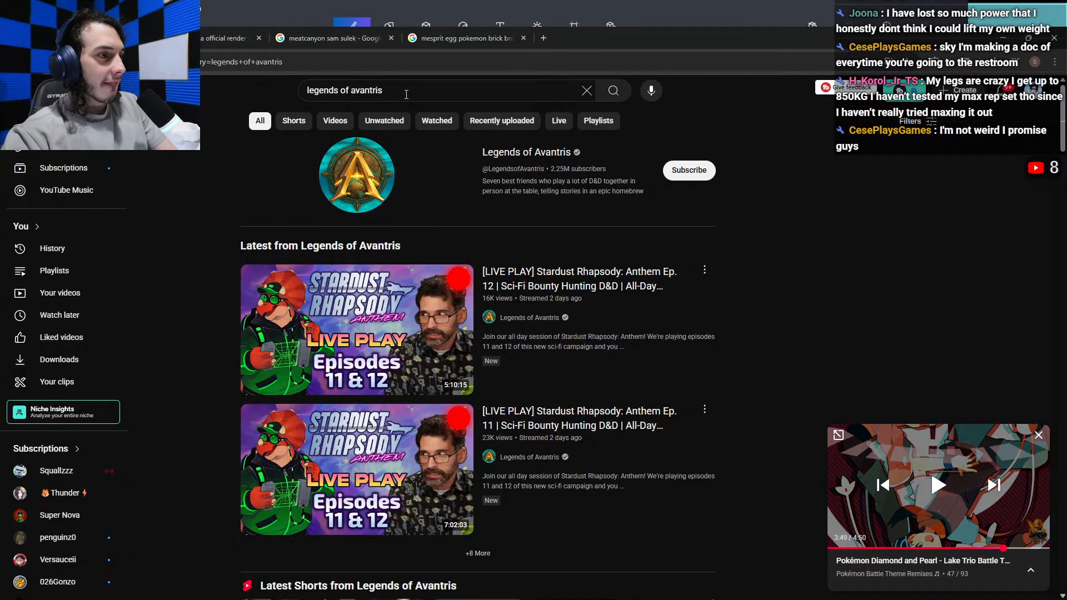
Step: Narrow the YouTube search to "legends of avantris egg" and play the "D&D Animated: Unhinged Egg" short
click(407, 94)
text(egg)
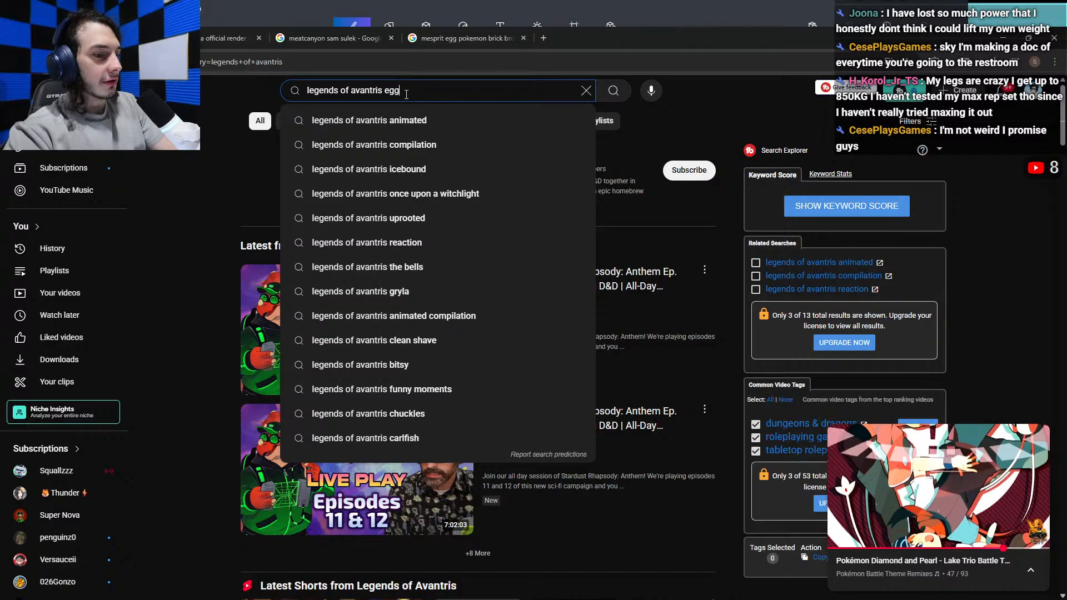
key(Return)
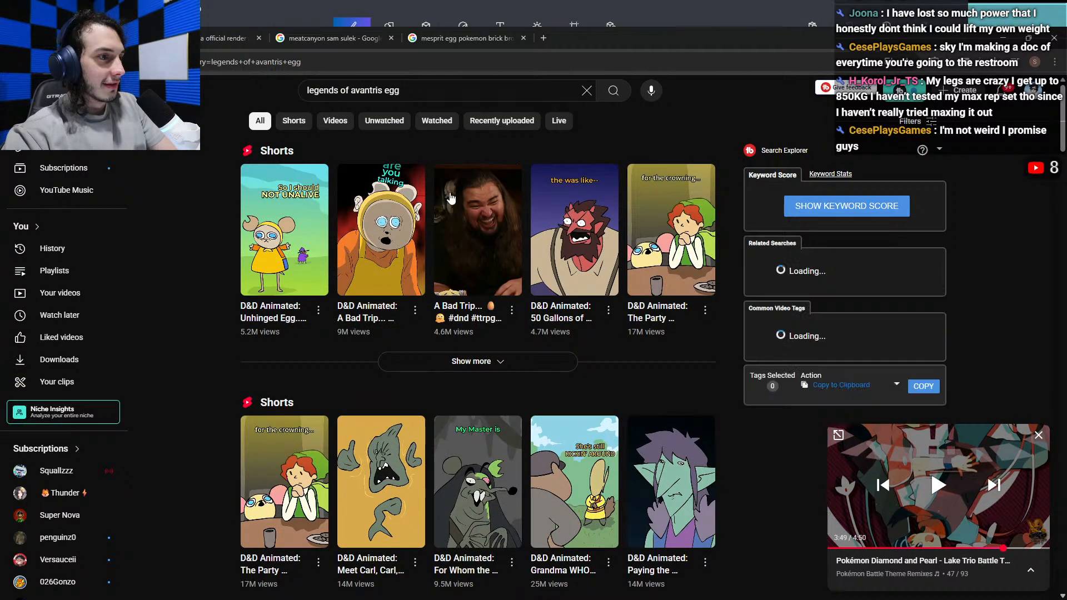
click(285, 251)
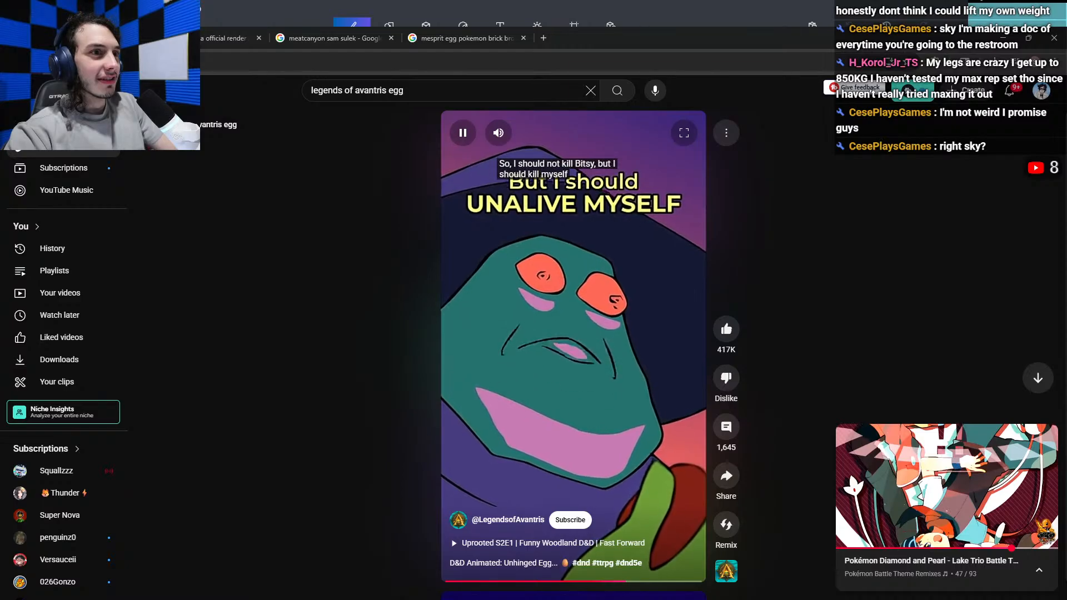
Step: Pause the short and examine the pink Mesprit egg in the image results as a drawing reference
click(594, 358)
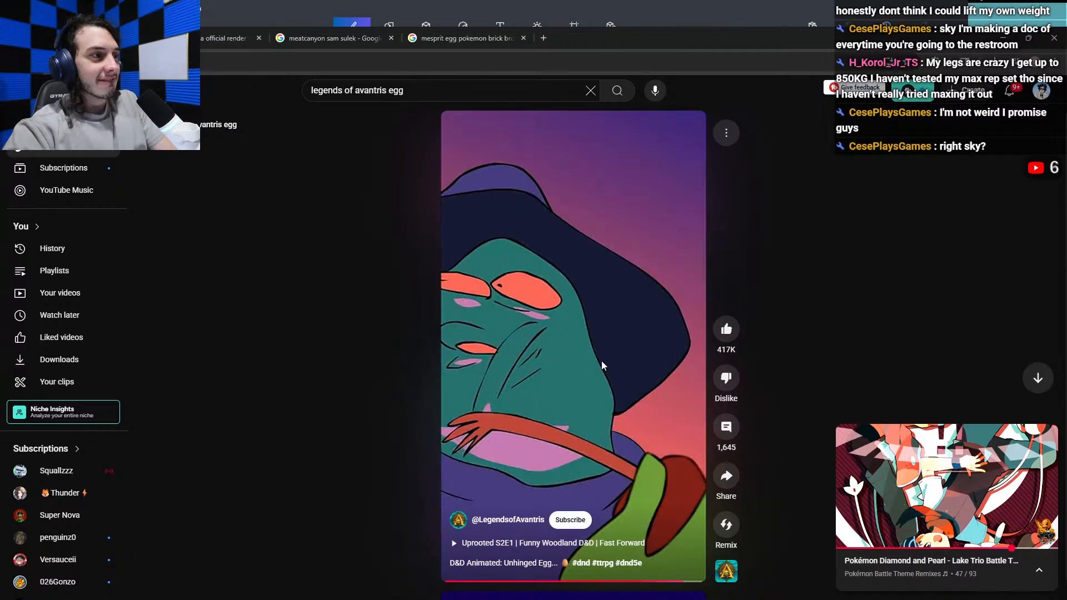
click(602, 365)
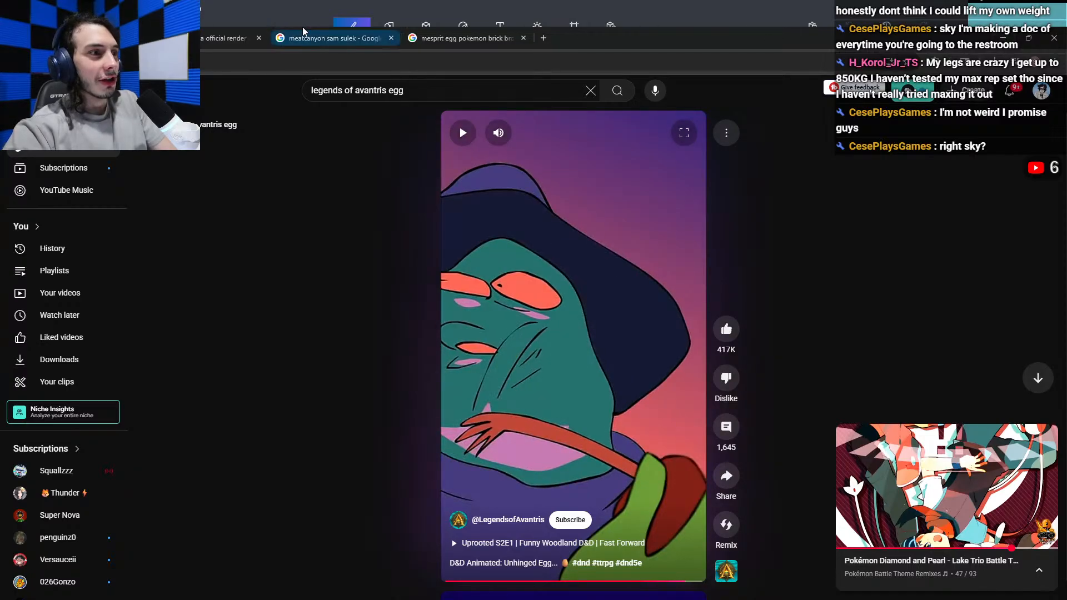
click(470, 33)
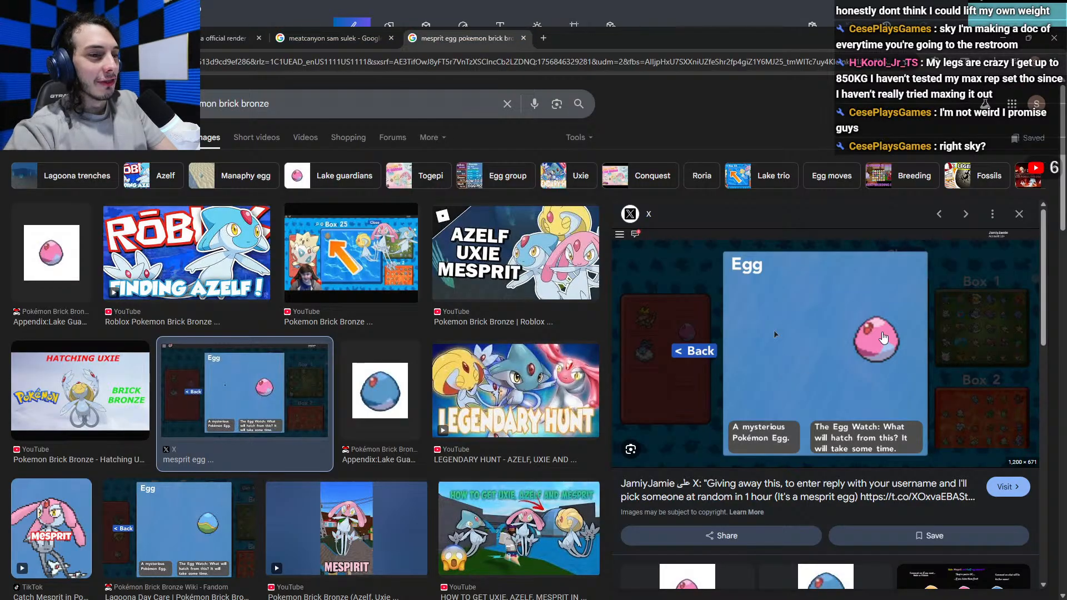
click(84, 38)
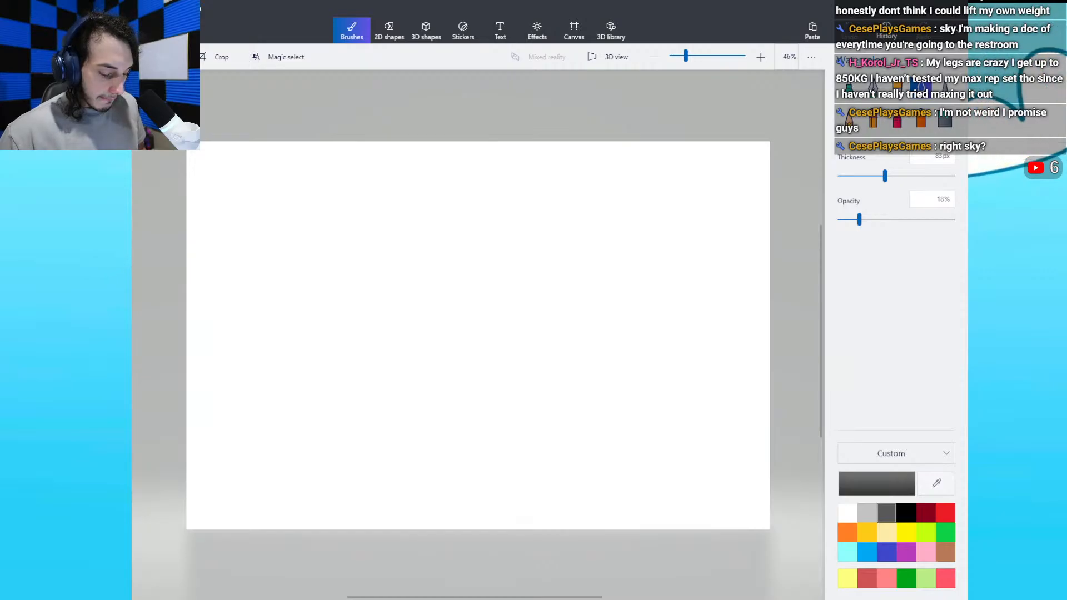
Step: In Paint 3D, draw a large circle with a solid black 10 px outline near the canvas's lower centre, enlarge it and commit it
click(849, 88)
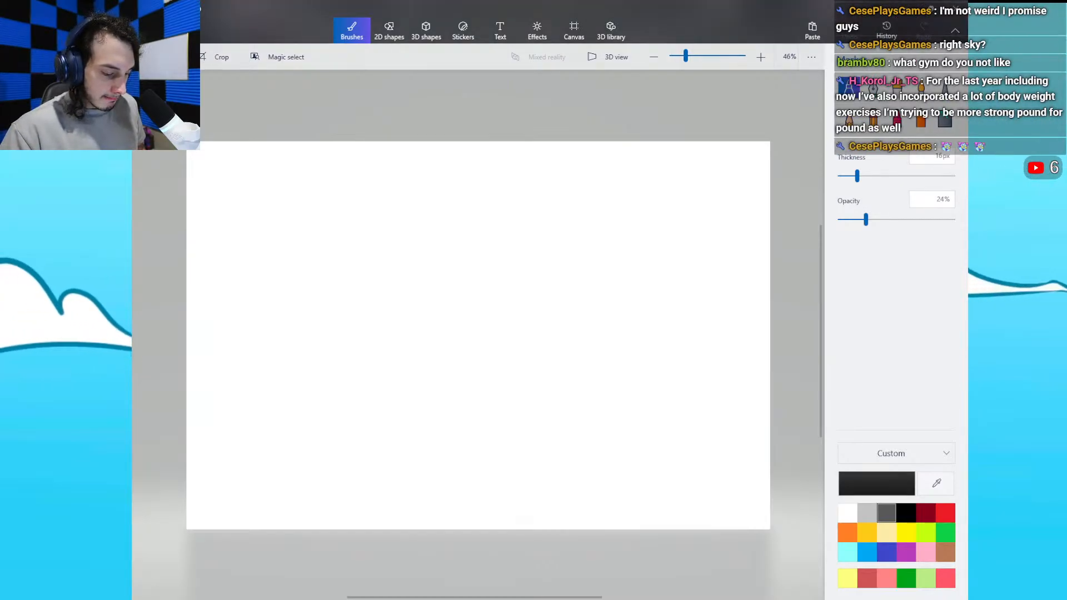
click(389, 31)
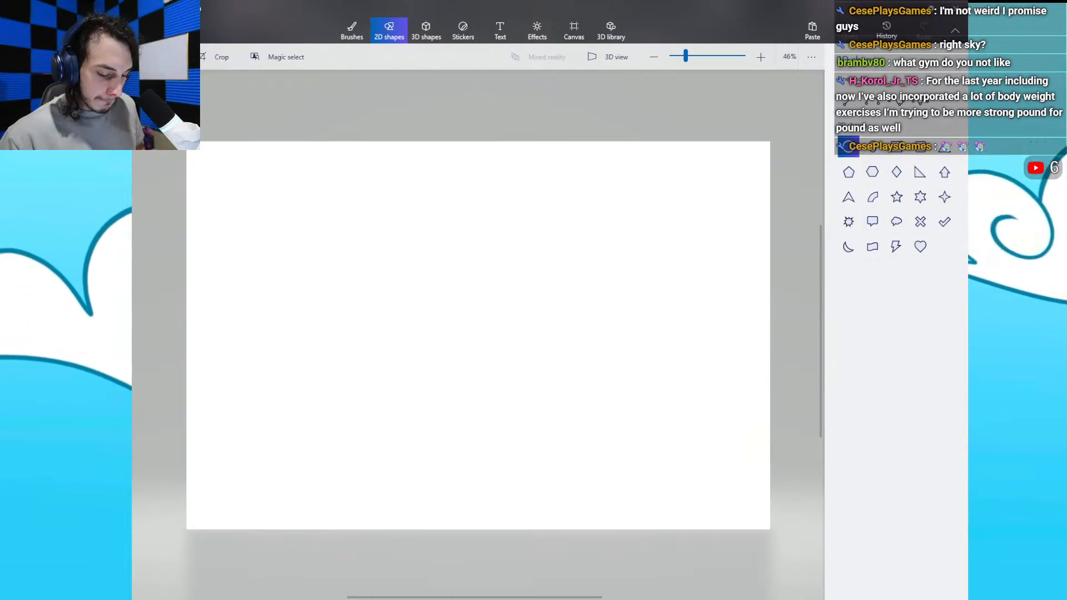
drag(452, 280, 582, 444)
drag(530, 385, 500, 364)
drag(552, 342, 507, 383)
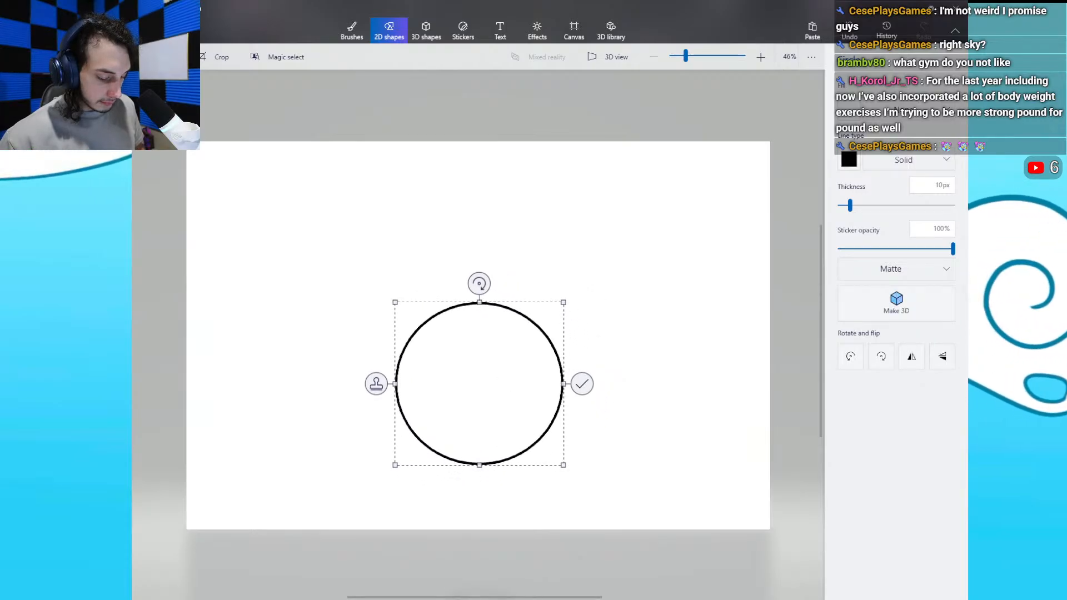
drag(563, 302, 598, 275)
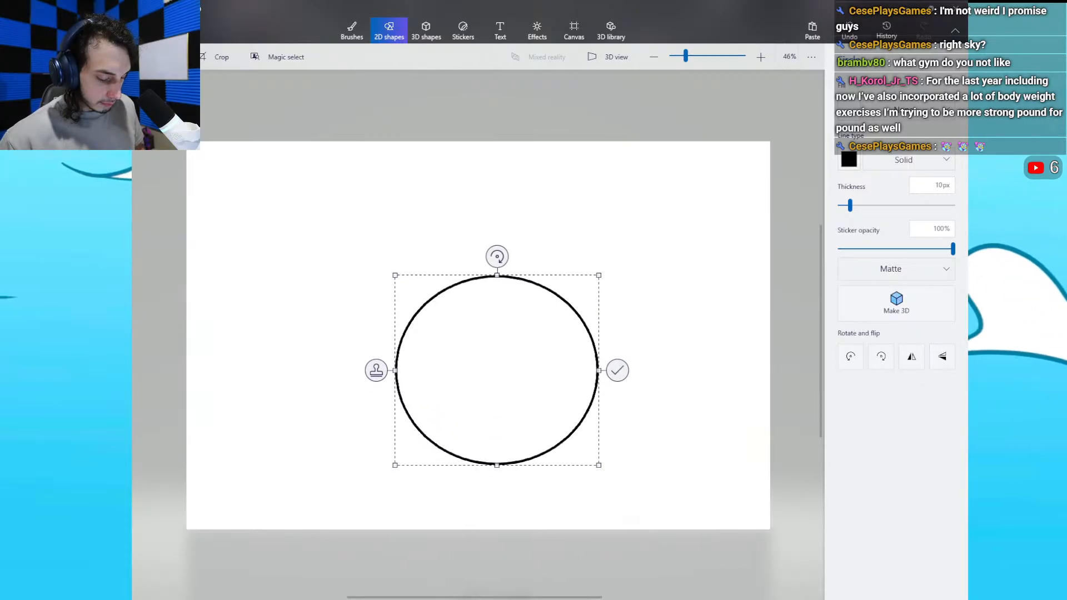
click(617, 371)
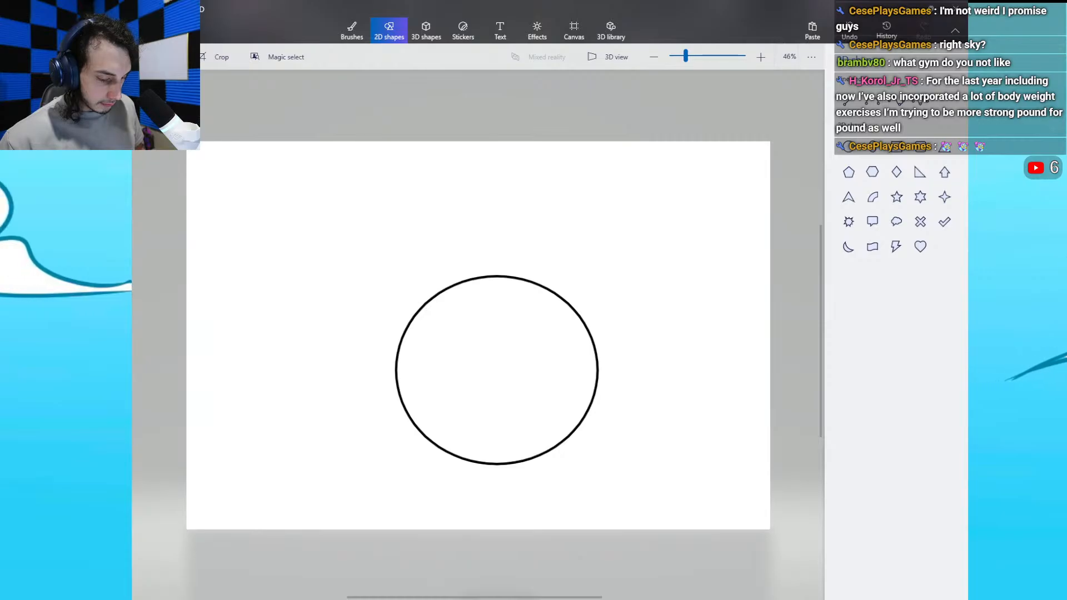
Step: Set the marker to 7 px thickness and 100% opacity and draw a tall dome over the circle to form an egg outline
click(352, 31)
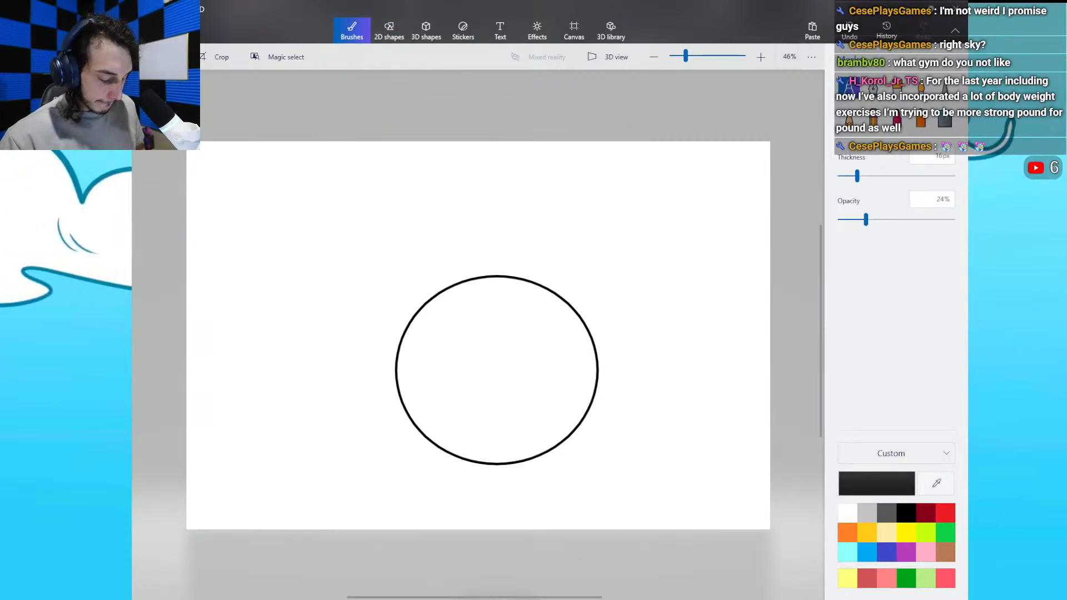
scroll(478, 335, up, 2)
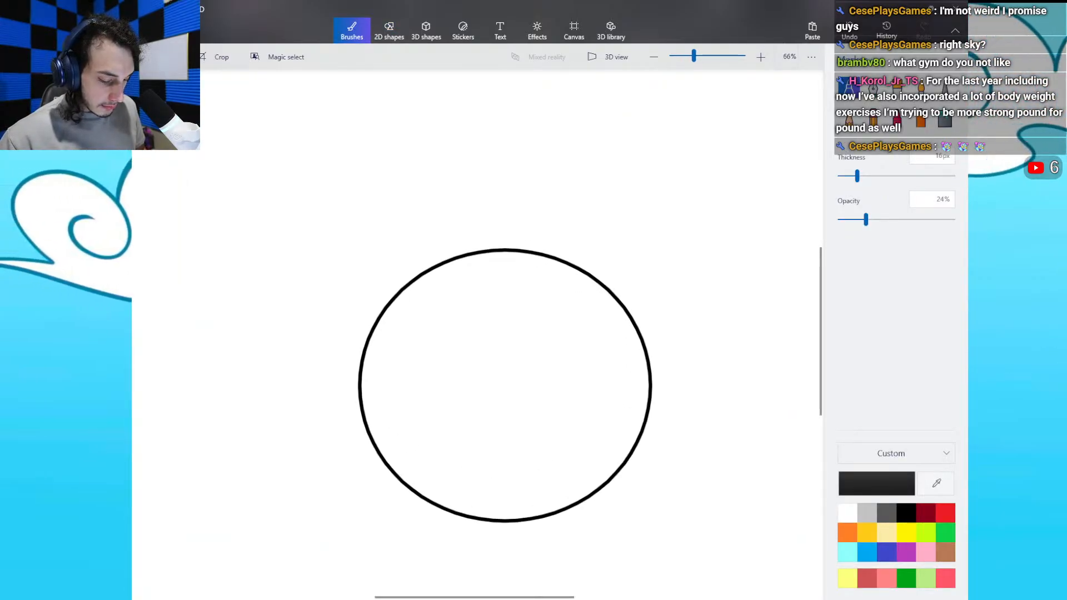
scroll(506, 334, up, 1)
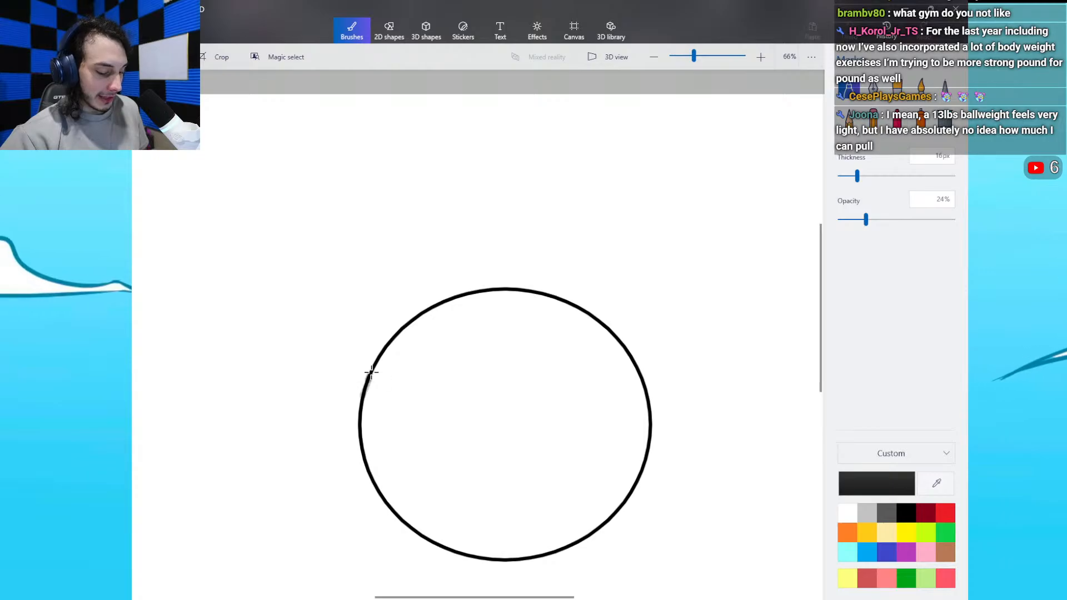
drag(369, 380, 378, 346)
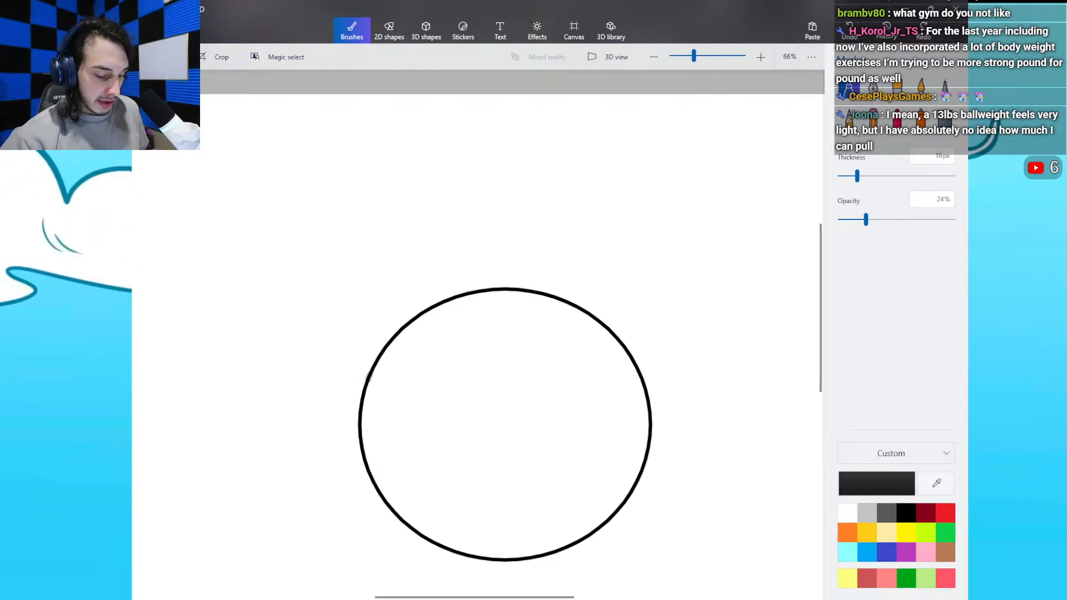
drag(857, 177, 847, 177)
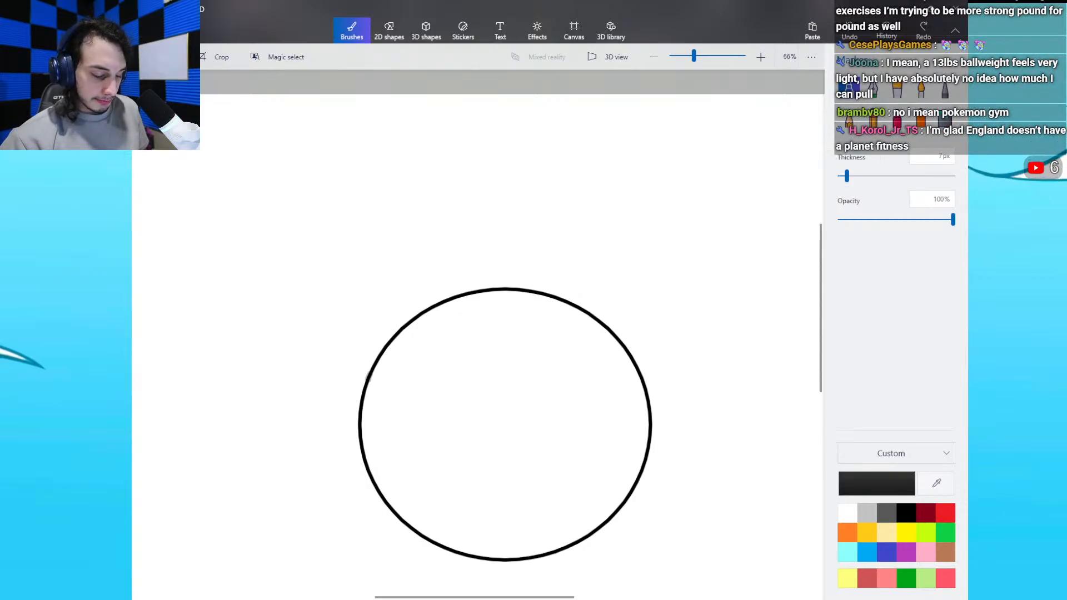
mouse_move(388, 322)
mouse_down()
mouse_move(446, 210)
mouse_move(502, 172)
mouse_move(545, 169)
mouse_move(586, 201)
mouse_move(618, 253)
mouse_move(644, 384)
mouse_up()
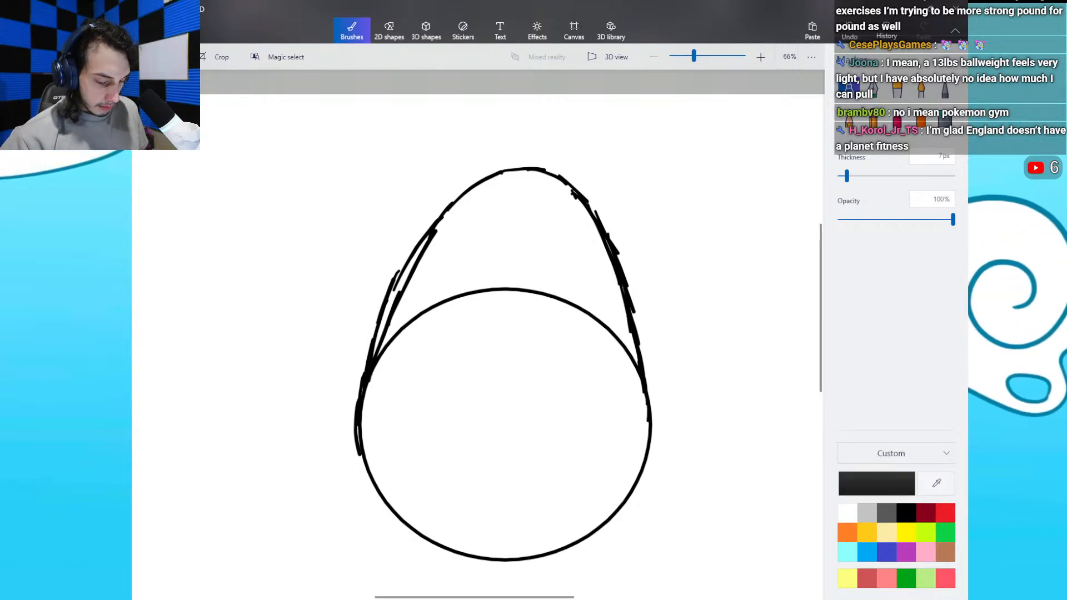
Step: Erase the circle's upper arc inside the egg and clean up the rough side strokes with the 25 px eraser
click(874, 118)
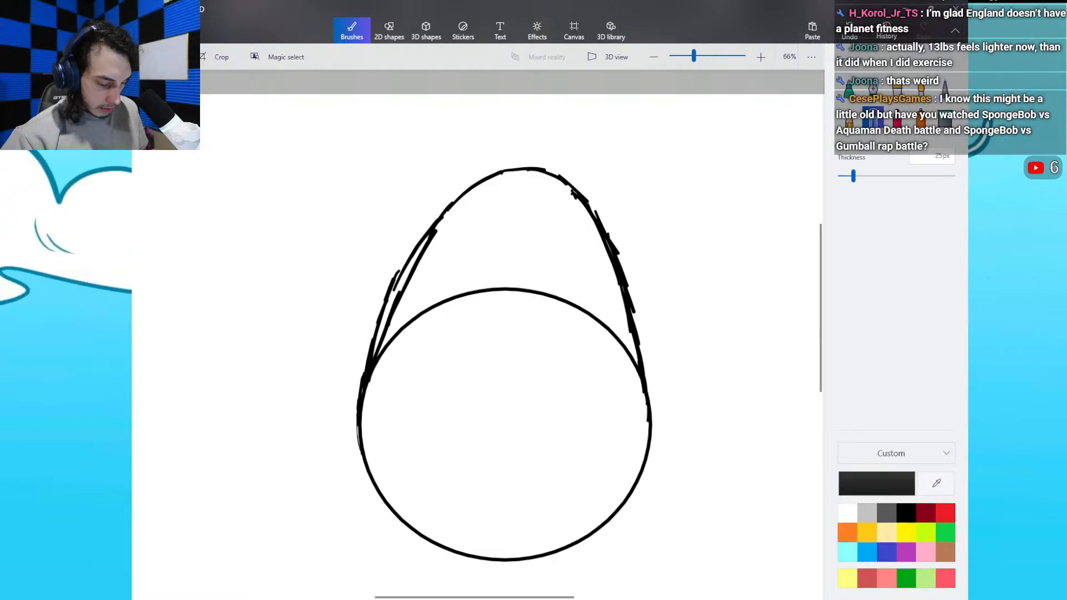
mouse_move(397, 305)
mouse_down()
mouse_move(370, 378)
mouse_move(459, 257)
mouse_move(458, 323)
mouse_move(434, 324)
mouse_move(444, 272)
mouse_move(485, 318)
mouse_up()
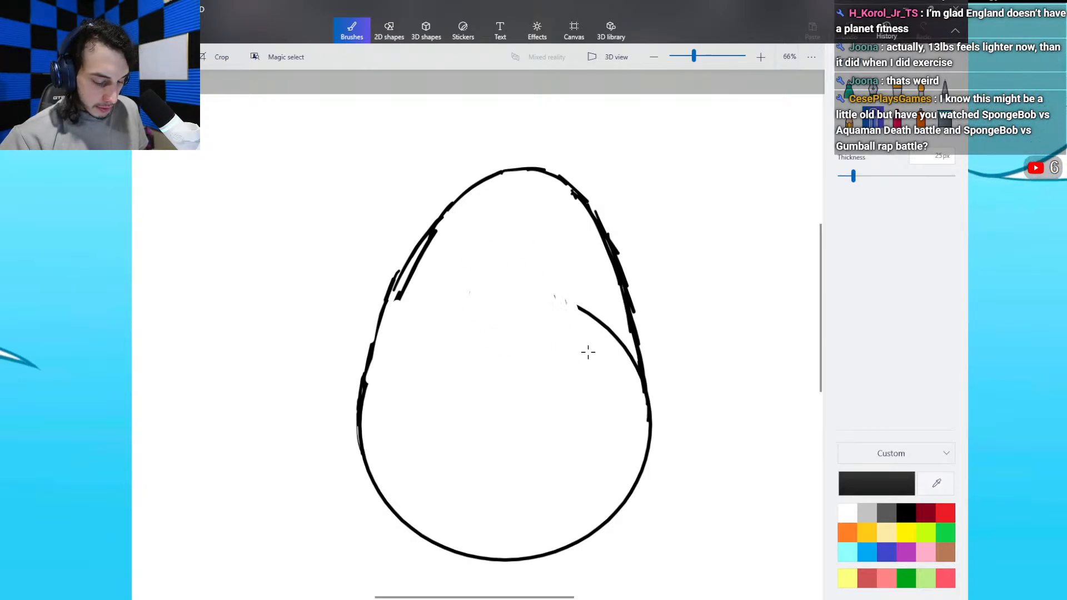
drag(621, 342, 636, 385)
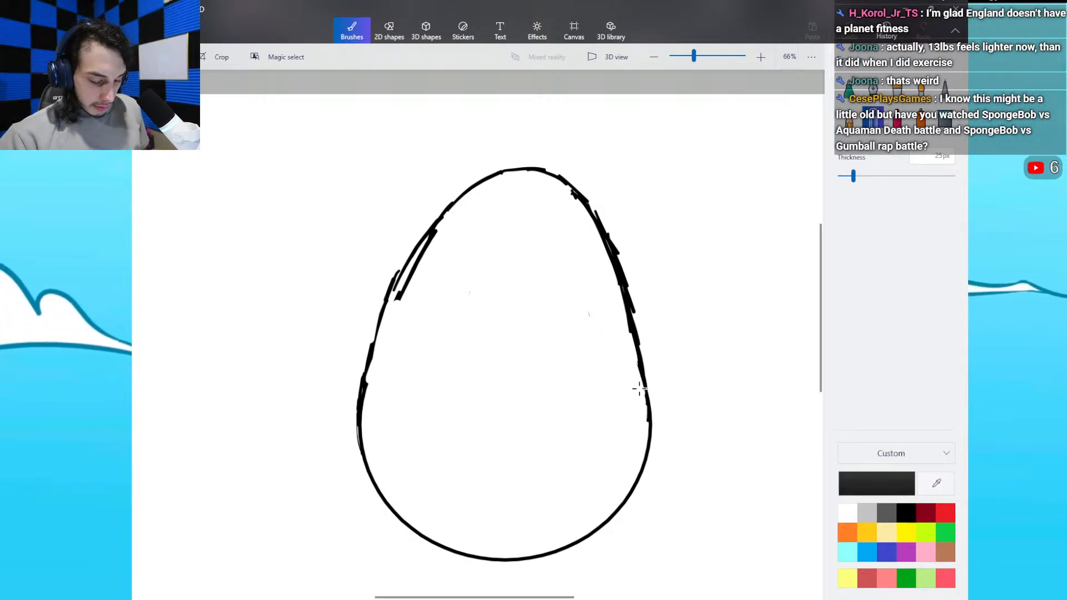
mouse_move(572, 182)
mouse_down()
mouse_move(624, 274)
mouse_move(647, 360)
mouse_up()
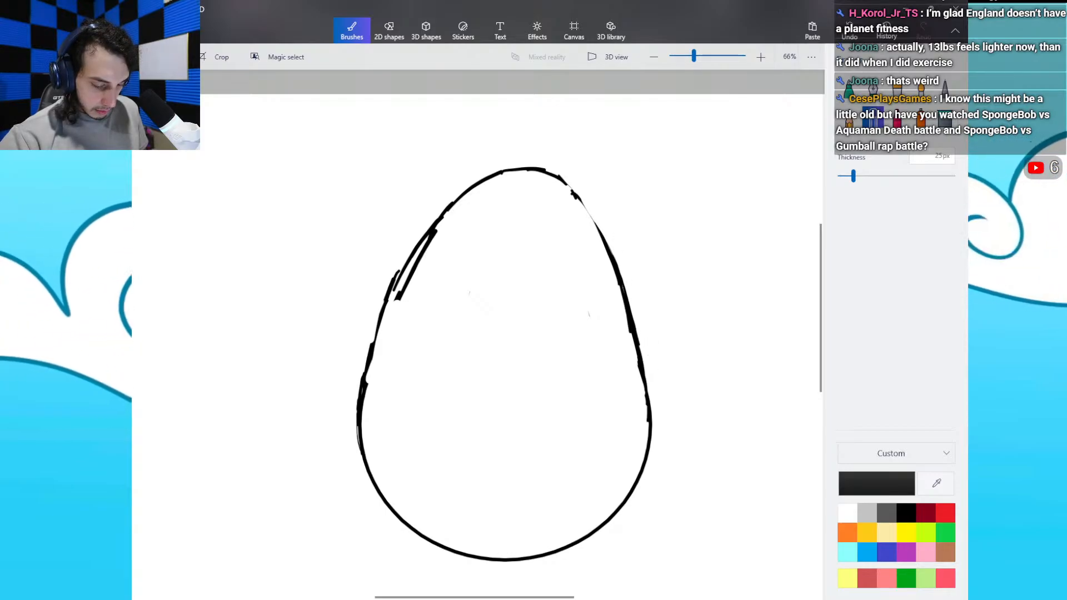
drag(398, 301, 437, 232)
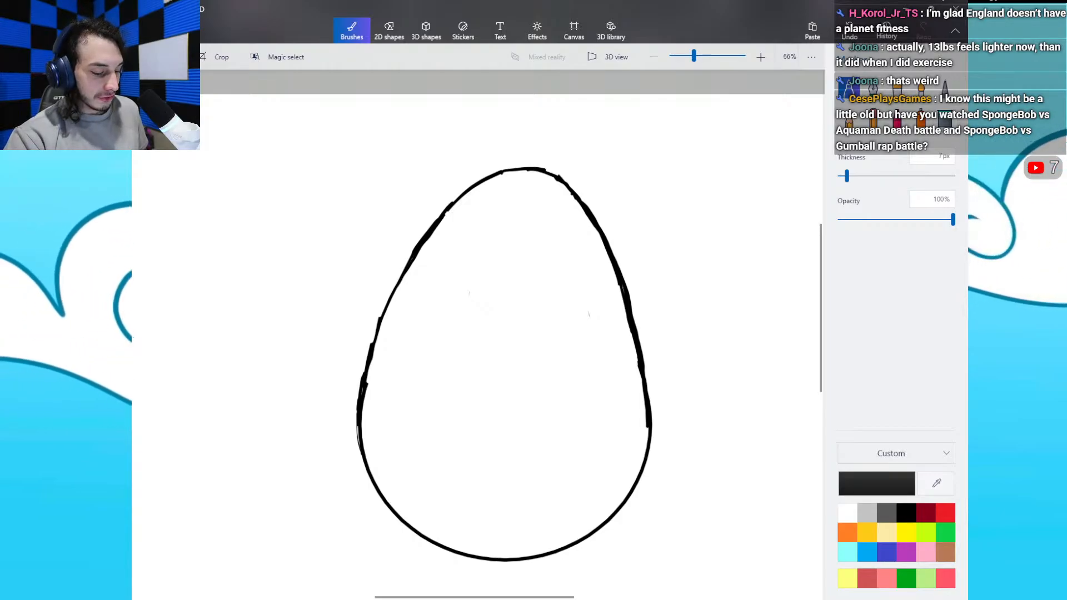
Step: Select the upper part of the egg outline and compress it vertically to make the egg shorter and rounder
drag(233, 152, 765, 378)
drag(492, 152, 506, 226)
click(352, 31)
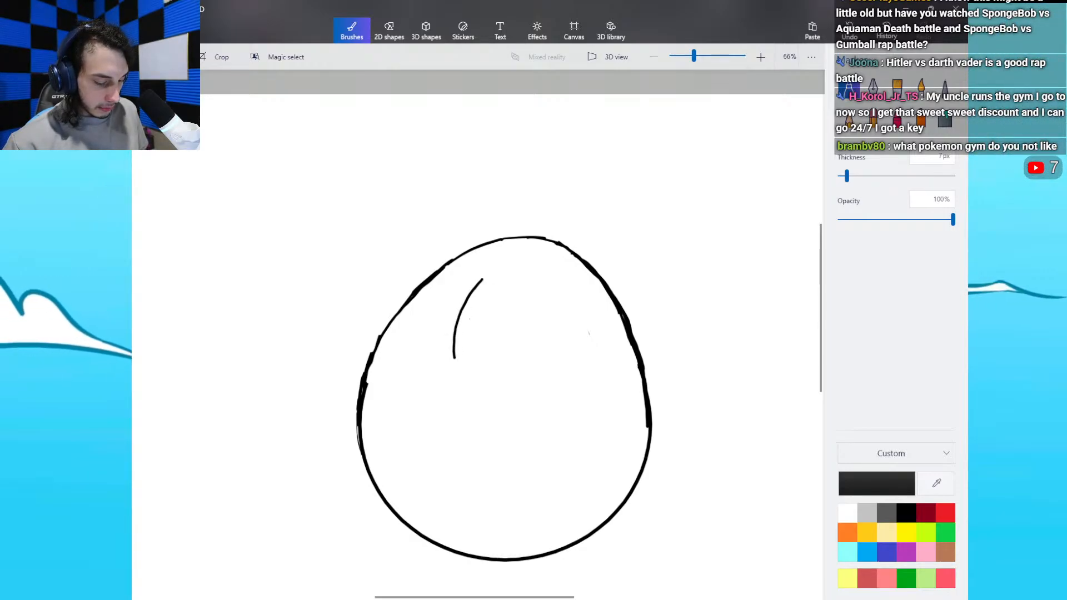
mouse_move(483, 281)
mouse_down()
mouse_move(492, 347)
mouse_move(466, 388)
mouse_up()
key(ctrl+z)
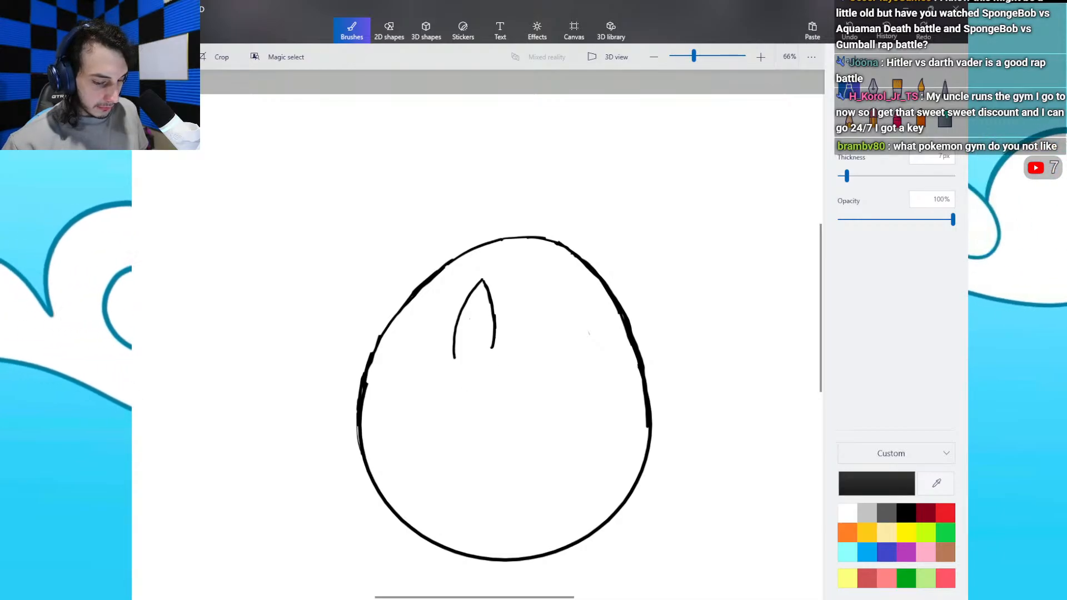
key(ctrl+z)
key(ctrl+z)
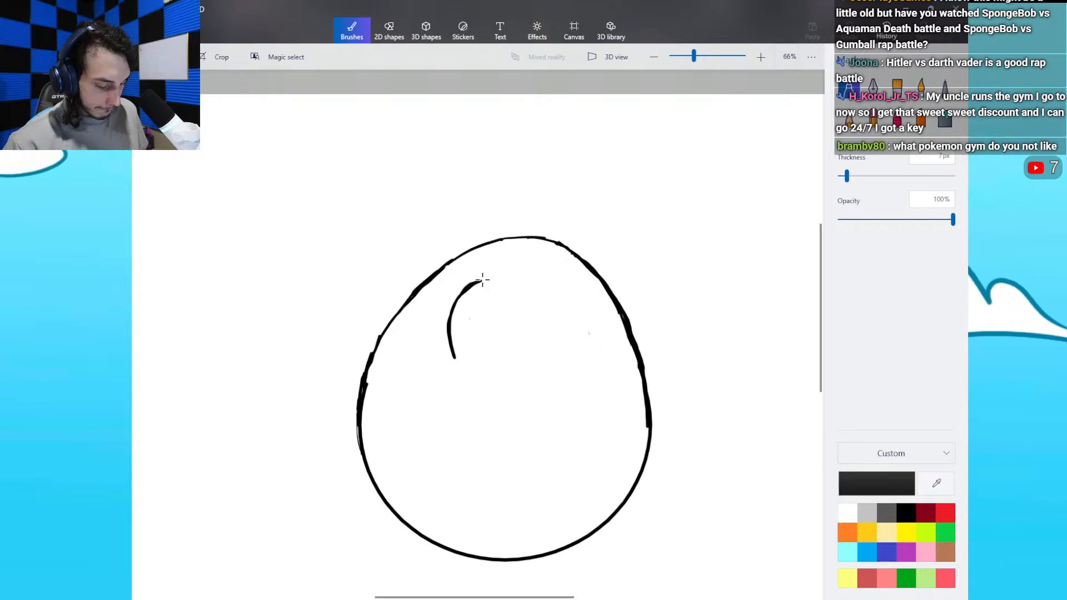
Step: Draw a tall pointed almond-shaped eye in the egg's upper-left area, add a circular 10 px iris inside it, and return to the marker
mouse_move(486, 280)
mouse_down()
mouse_move(491, 333)
mouse_move(459, 371)
mouse_up()
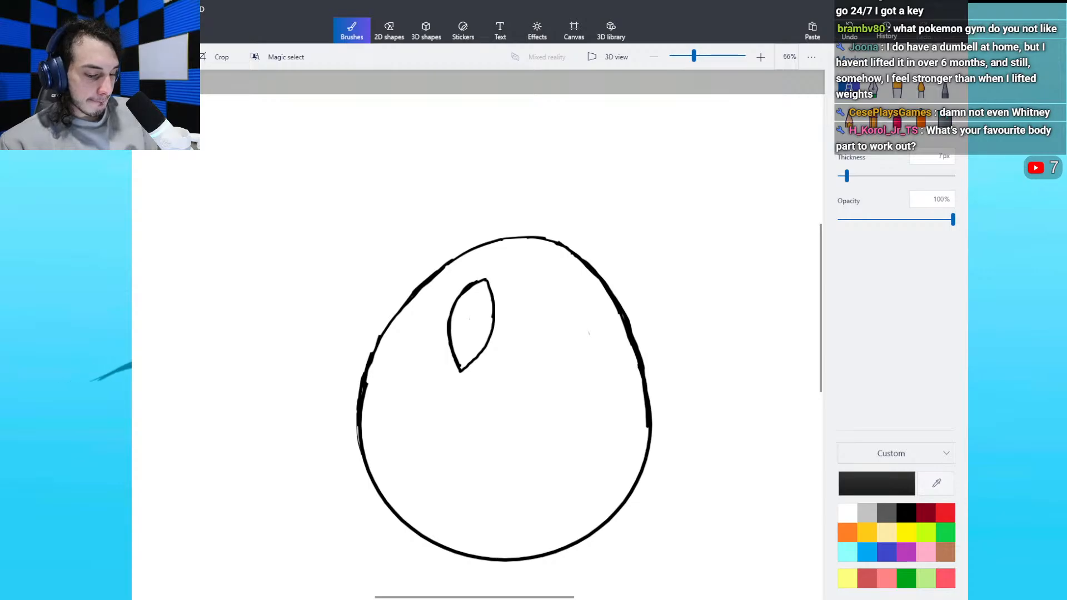
click(389, 31)
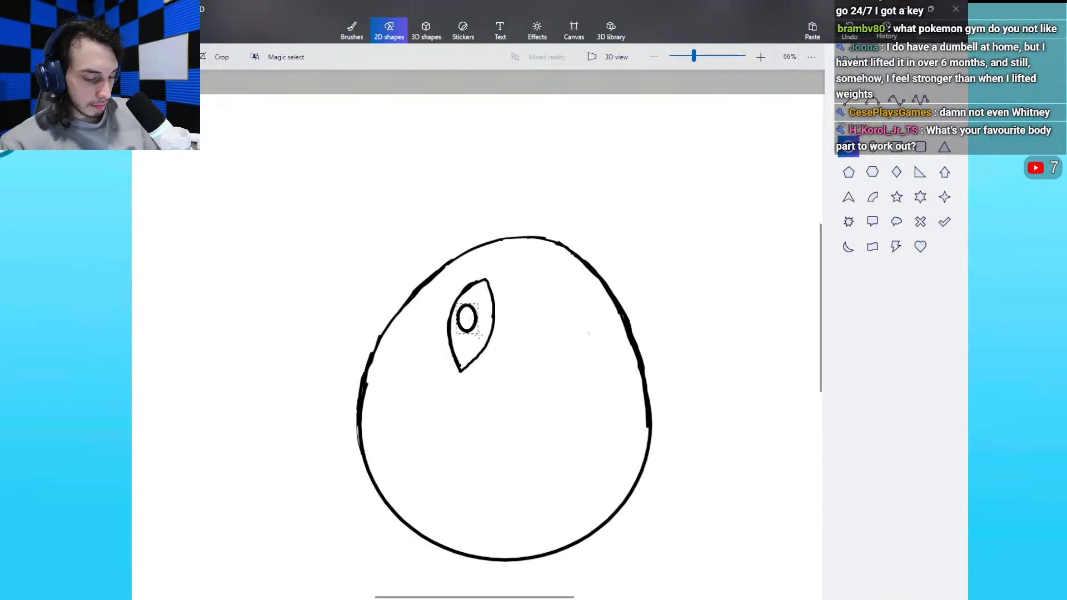
drag(498, 345, 471, 327)
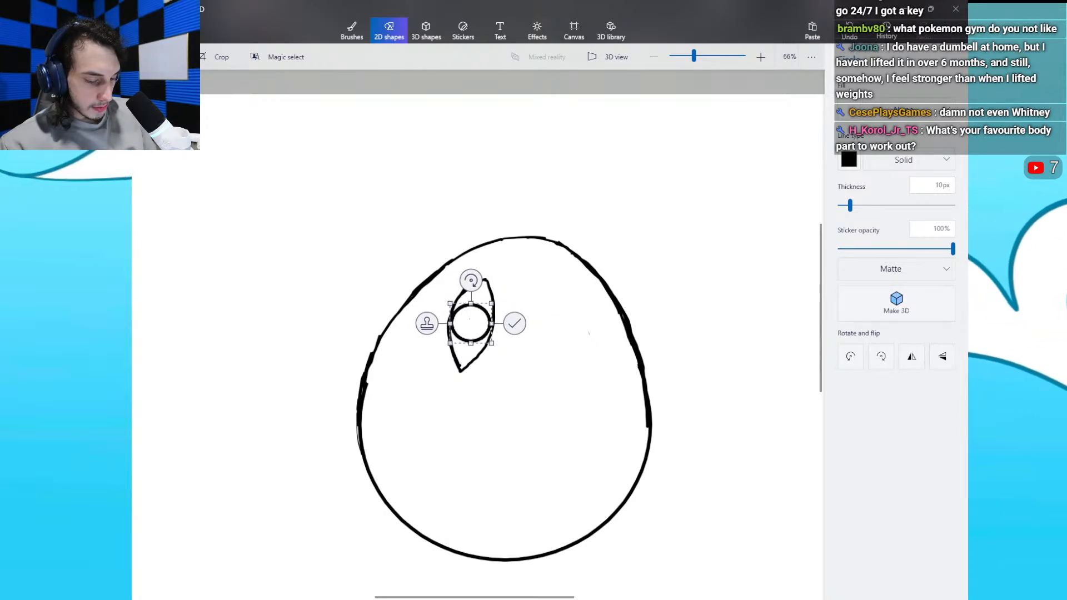
click(514, 324)
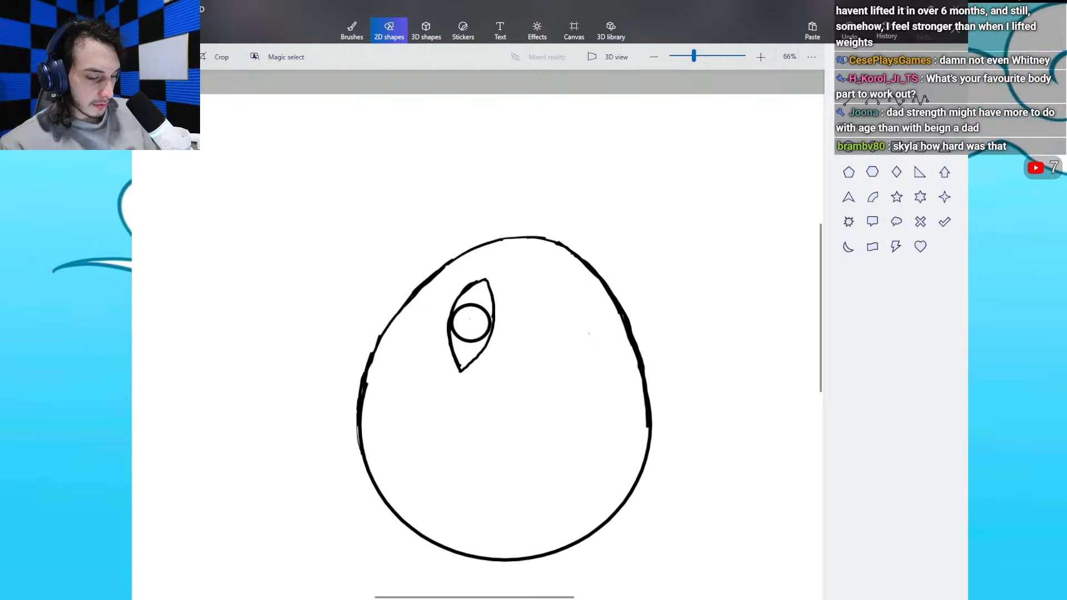
click(352, 30)
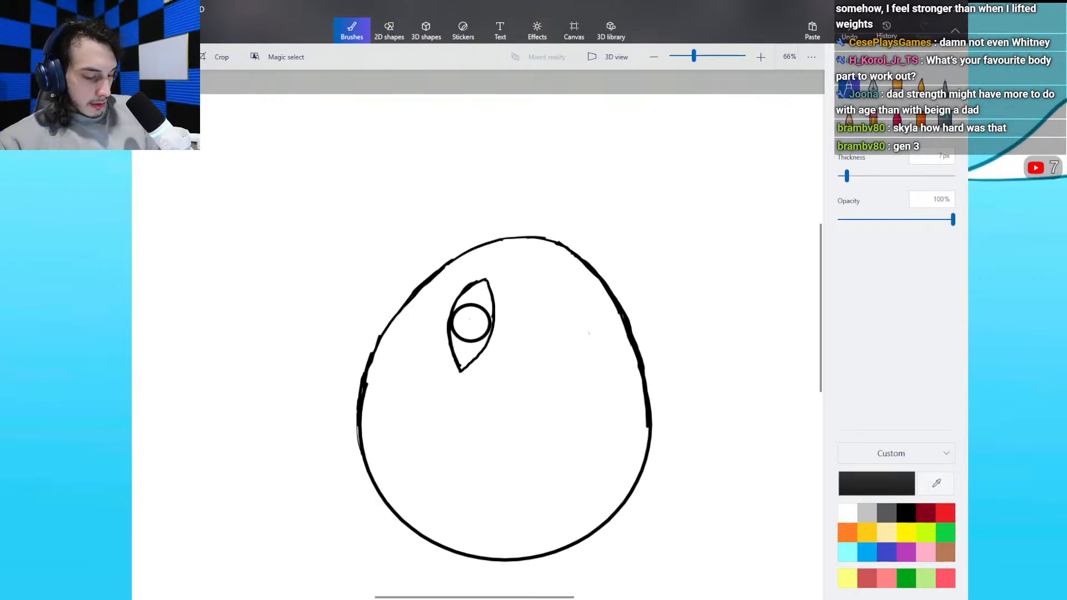
drag(499, 315, 464, 381)
key(ctrl+z)
drag(496, 293, 498, 322)
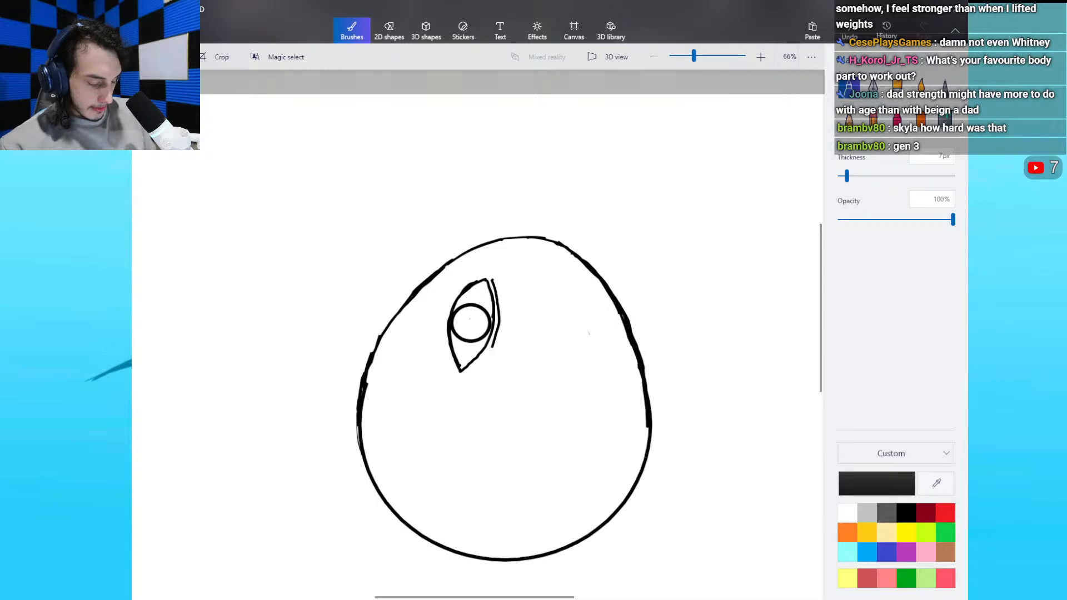
Step: Draw a narrow black vertical pupil inside the iris and surround the eye with an outer contour that extends past both pointed corners
key(ctrl+plus)
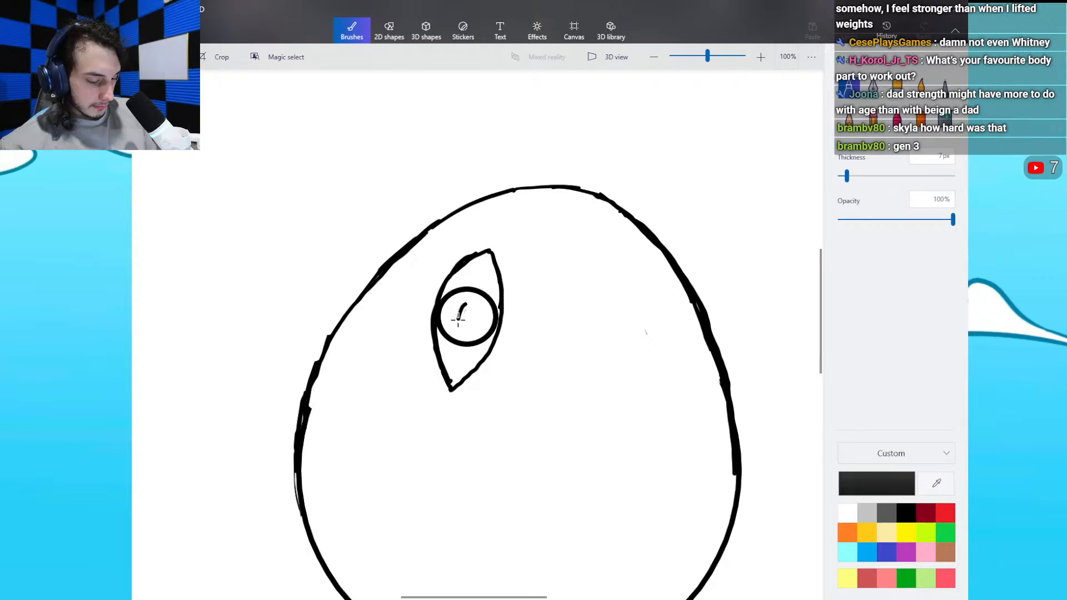
mouse_move(460, 319)
mouse_down()
mouse_move(466, 303)
mouse_move(463, 331)
mouse_move(466, 314)
mouse_up()
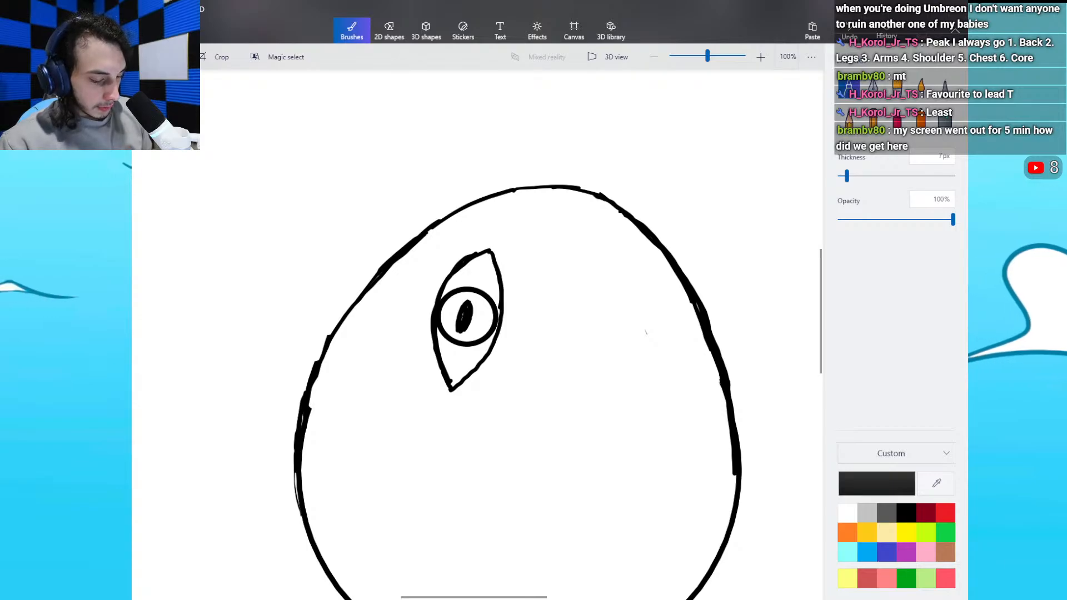
mouse_move(502, 230)
mouse_down()
mouse_move(511, 315)
mouse_move(476, 384)
mouse_up()
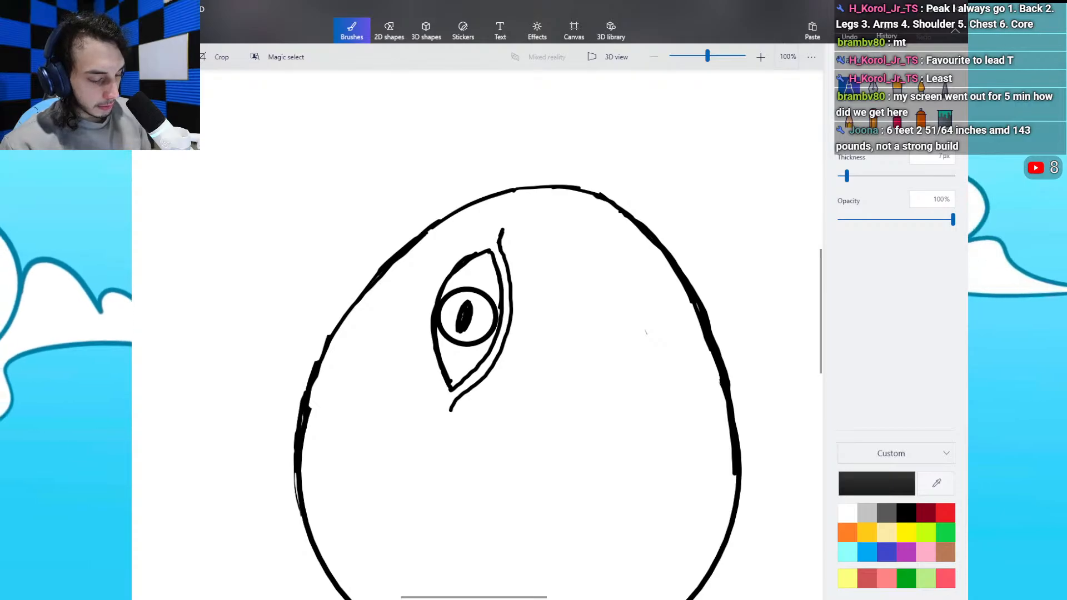
mouse_move(492, 229)
mouse_down()
mouse_move(461, 248)
mouse_move(424, 302)
mouse_move(426, 366)
mouse_up()
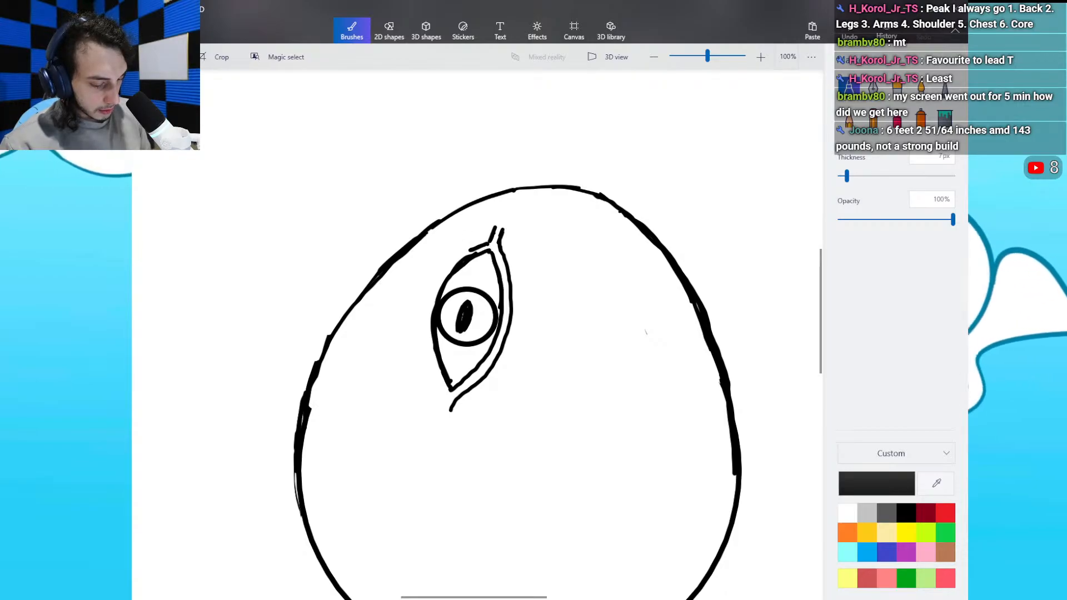
mouse_move(470, 250)
mouse_down()
mouse_move(423, 319)
mouse_move(439, 410)
mouse_up()
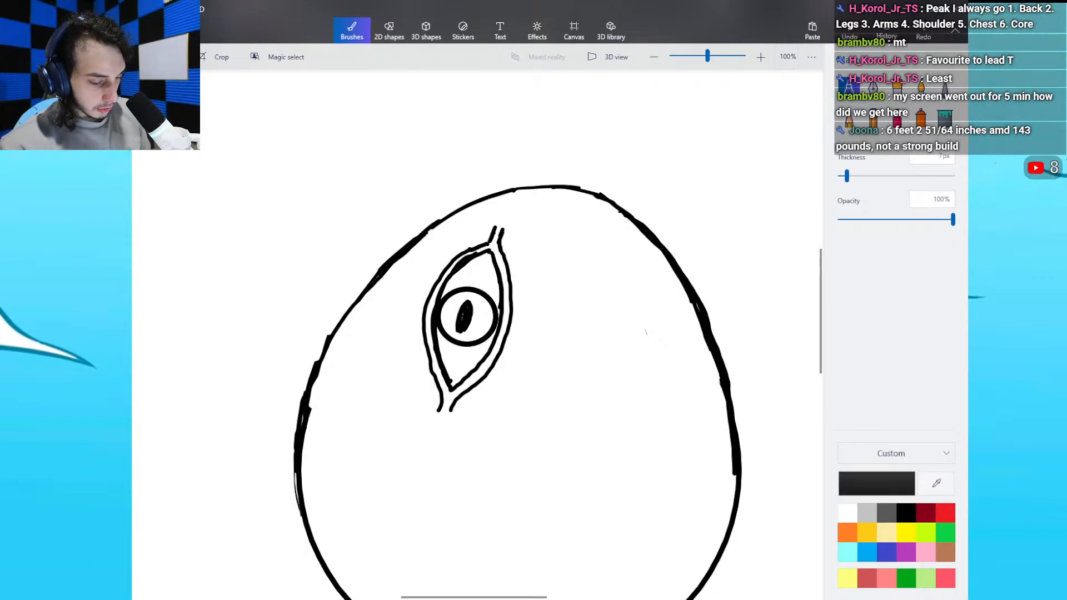
Step: Add a longer wrinkle line along the eye's right side and short dashed wrinkle strokes around the rest of the contour
mouse_move(504, 245)
mouse_down()
mouse_move(515, 330)
mouse_move(470, 397)
mouse_up()
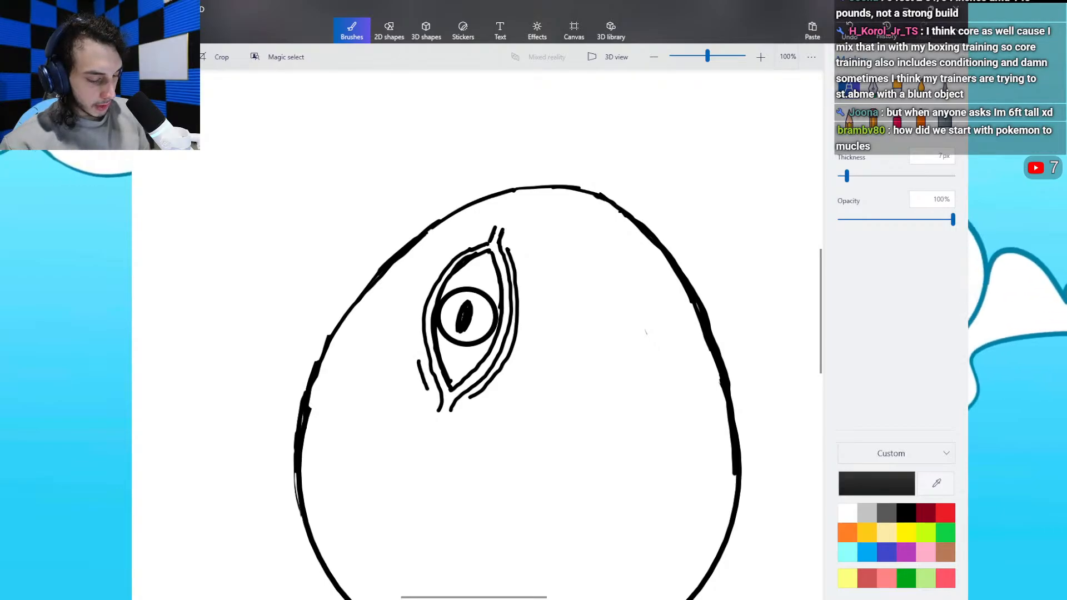
drag(451, 250, 474, 238)
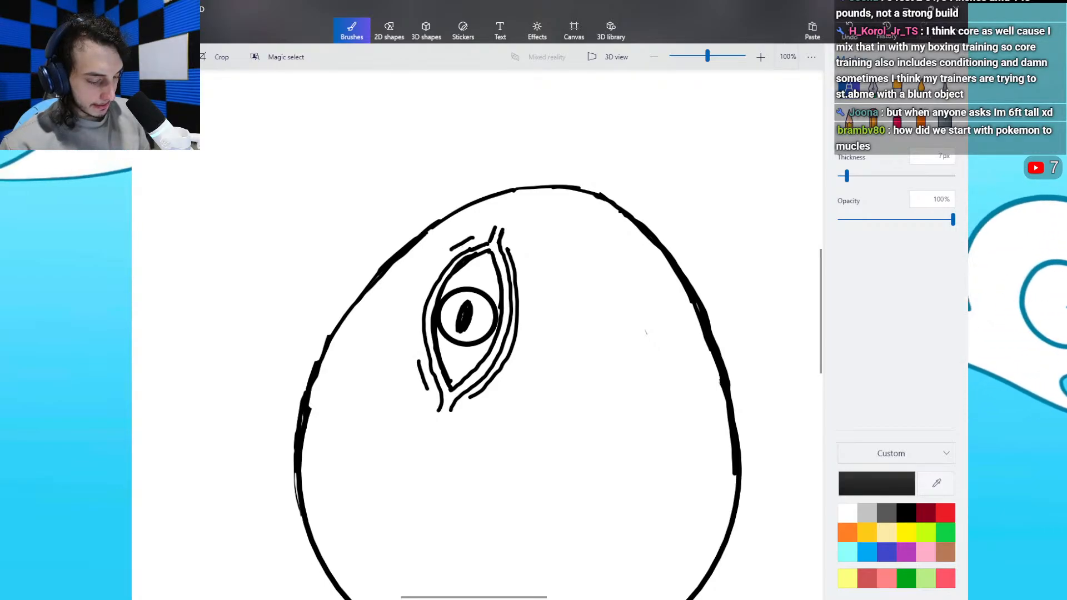
drag(427, 280, 414, 317)
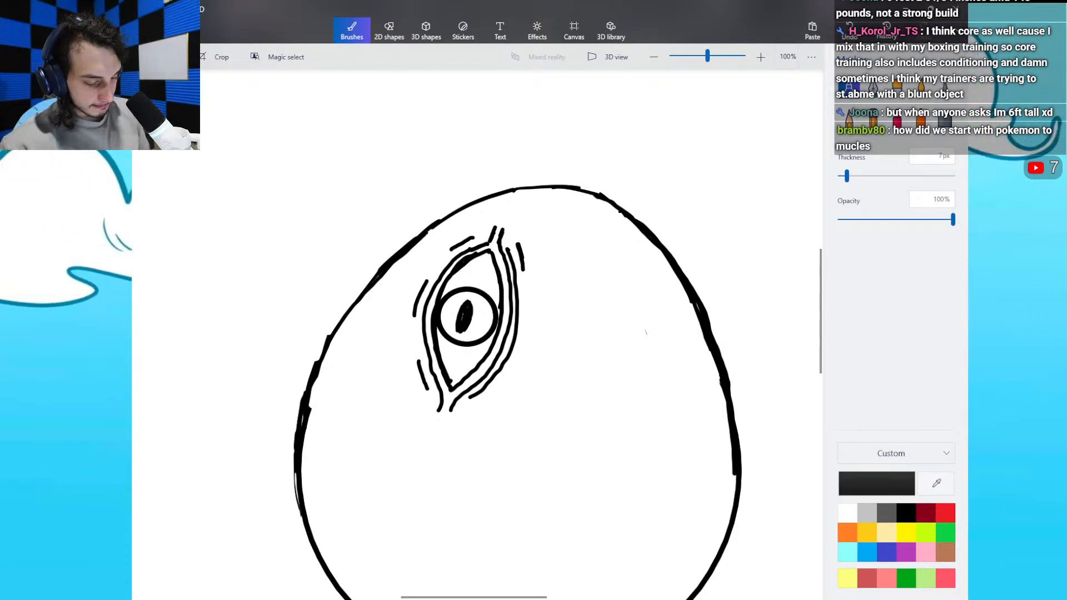
drag(525, 303, 523, 331)
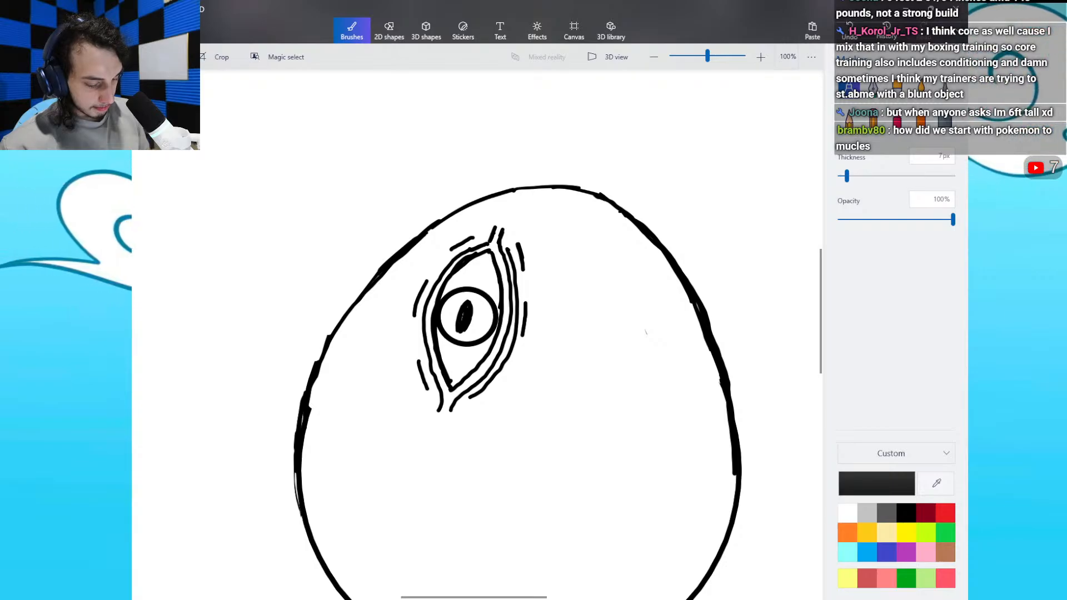
drag(510, 374, 498, 388)
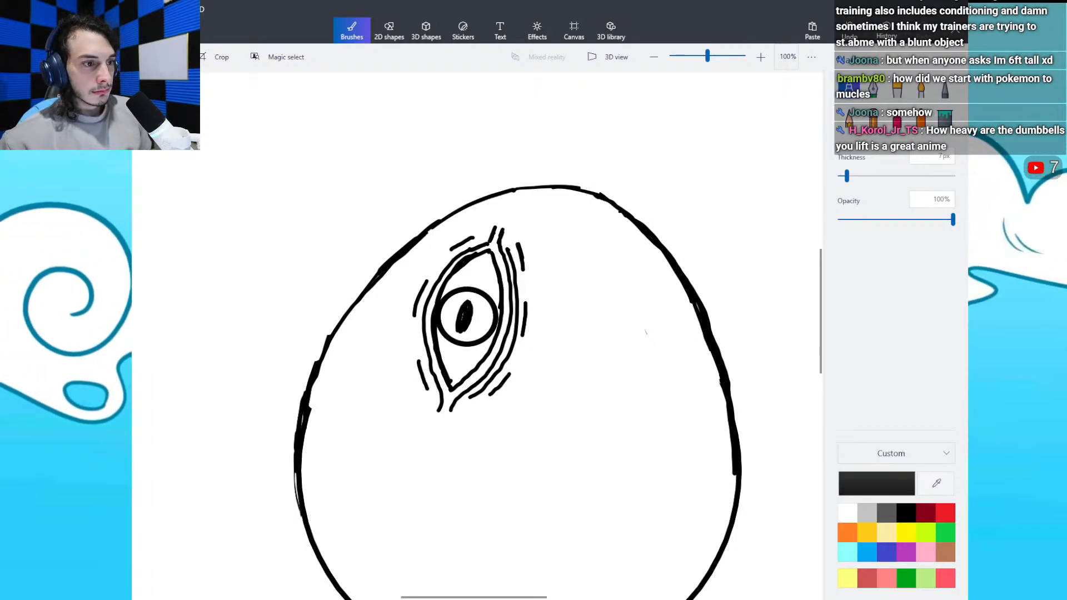
Step: Draw a wavy dividing line across the egg's lower half from its left edge up to its right edge
scroll(821, 306, down, 3)
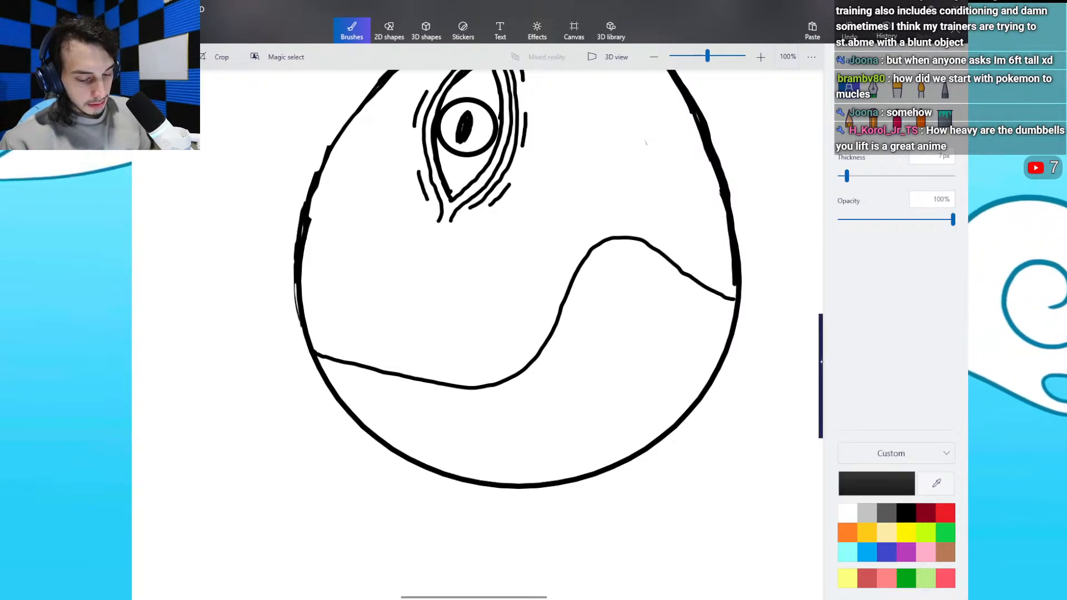
scroll(516, 321, up, 3)
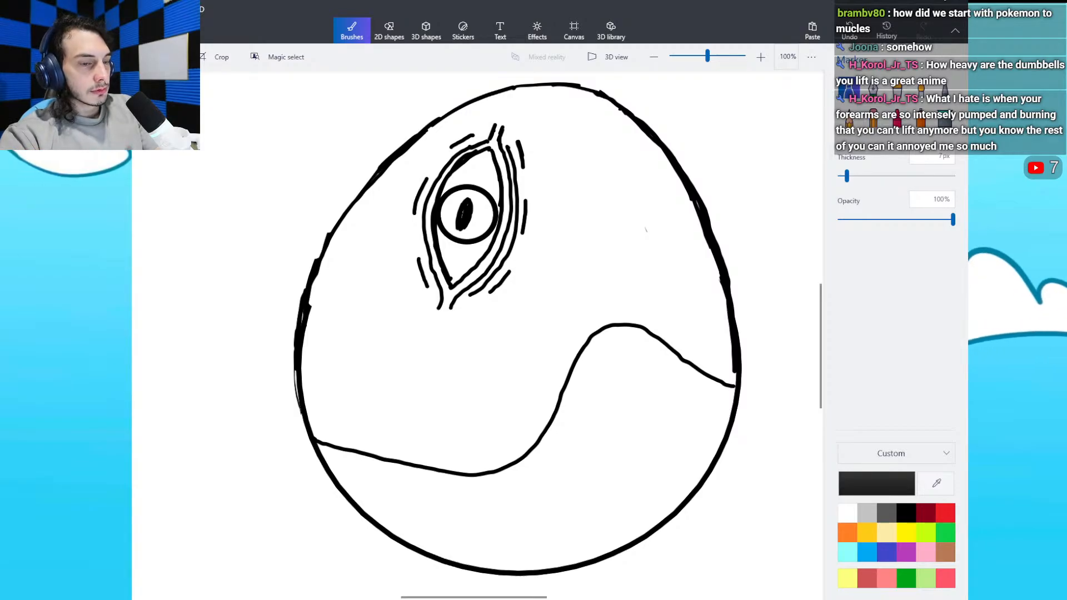
Step: Set the colour to hex f882bc and fill the egg's area above the wavy line with it
click(876, 483)
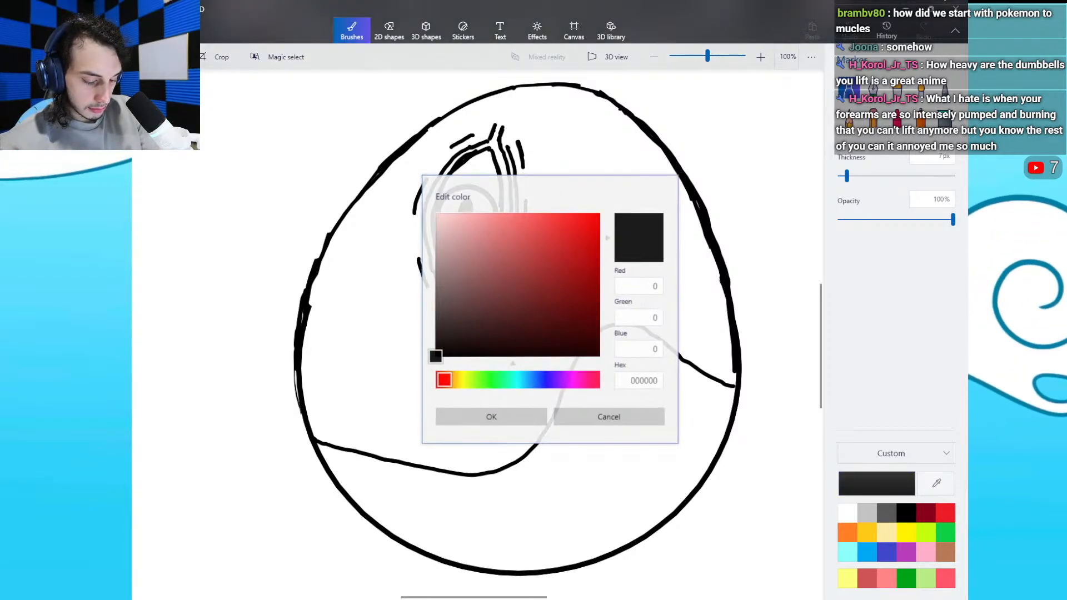
double_click(643, 380)
text(#f882bc)
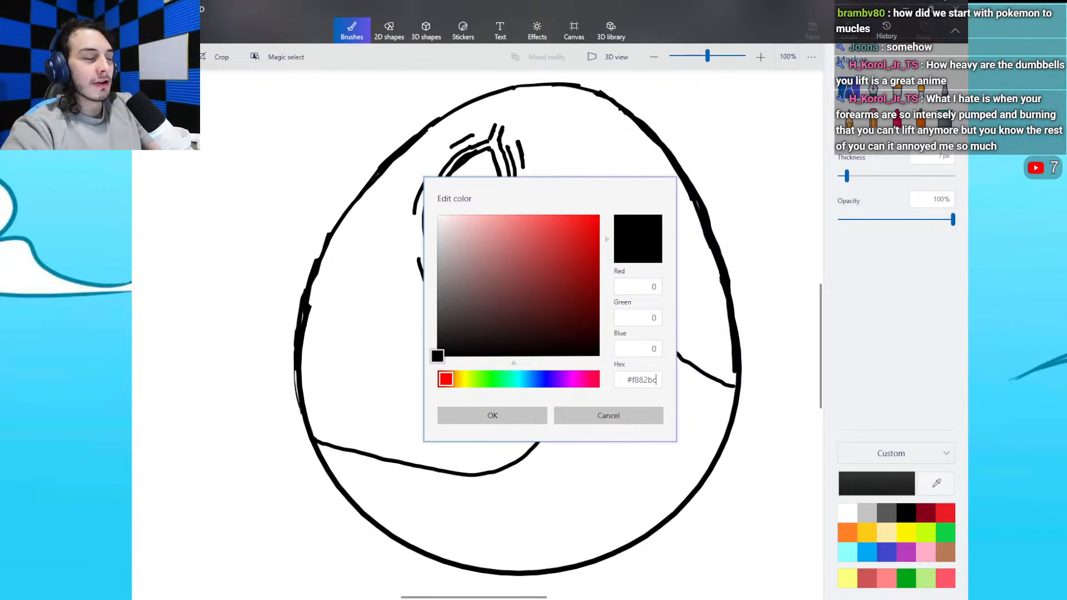
key(Return)
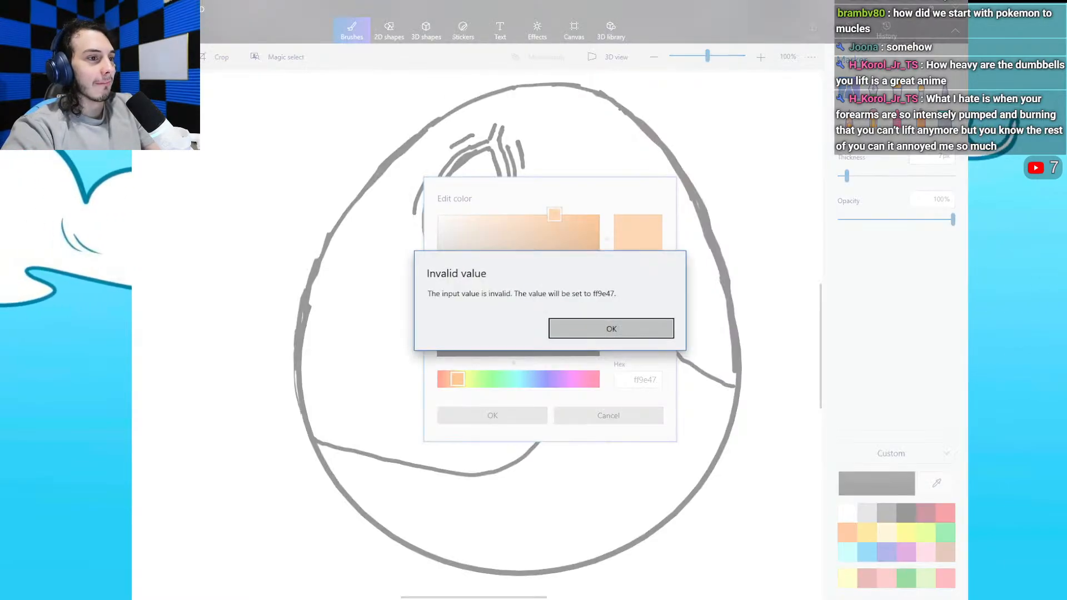
click(614, 329)
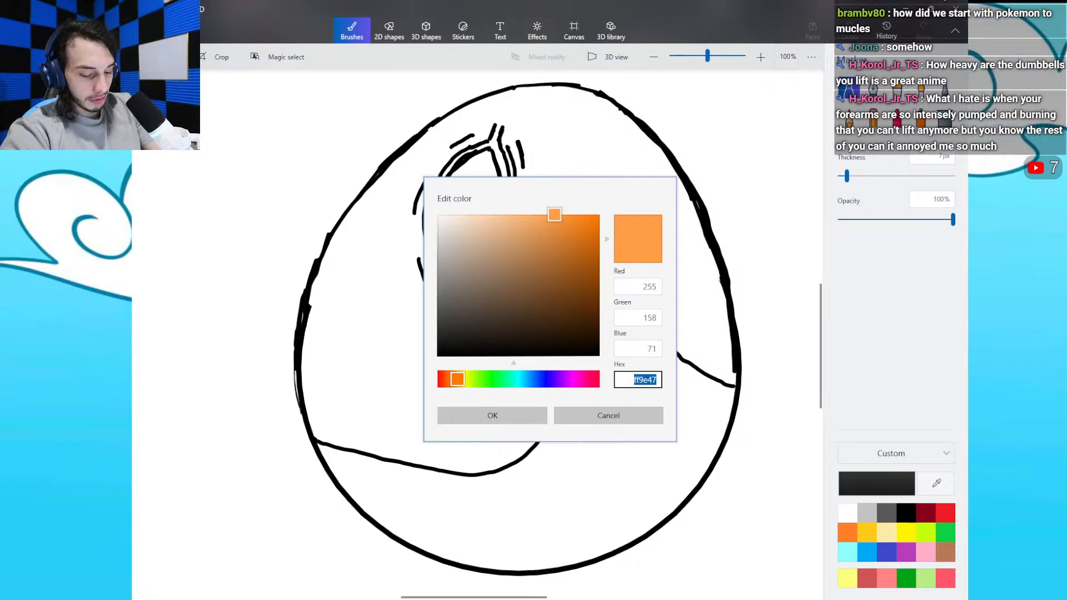
text(#f882bc)
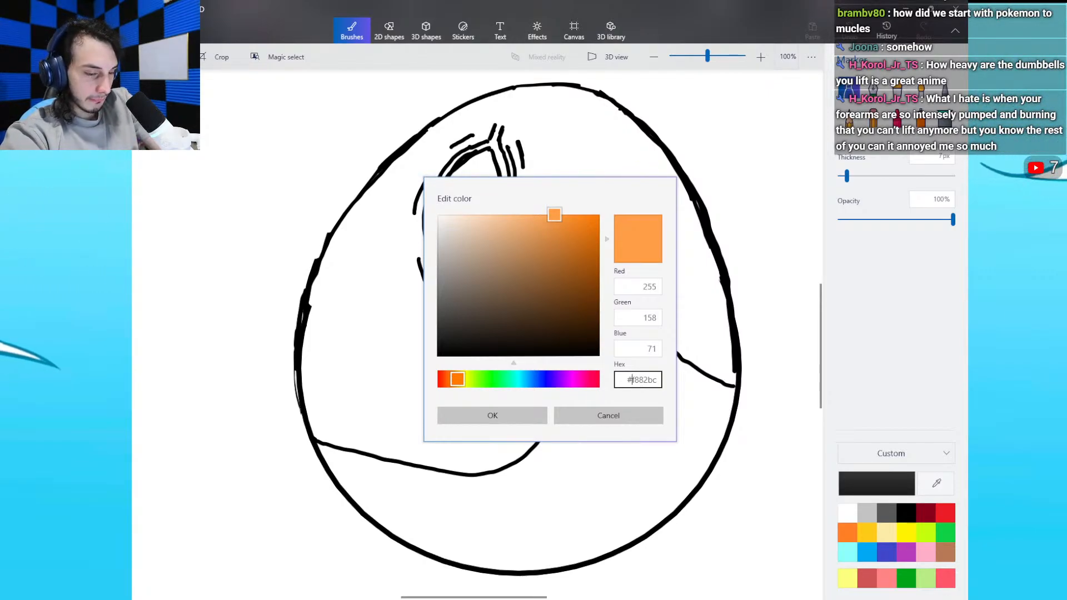
key(Return)
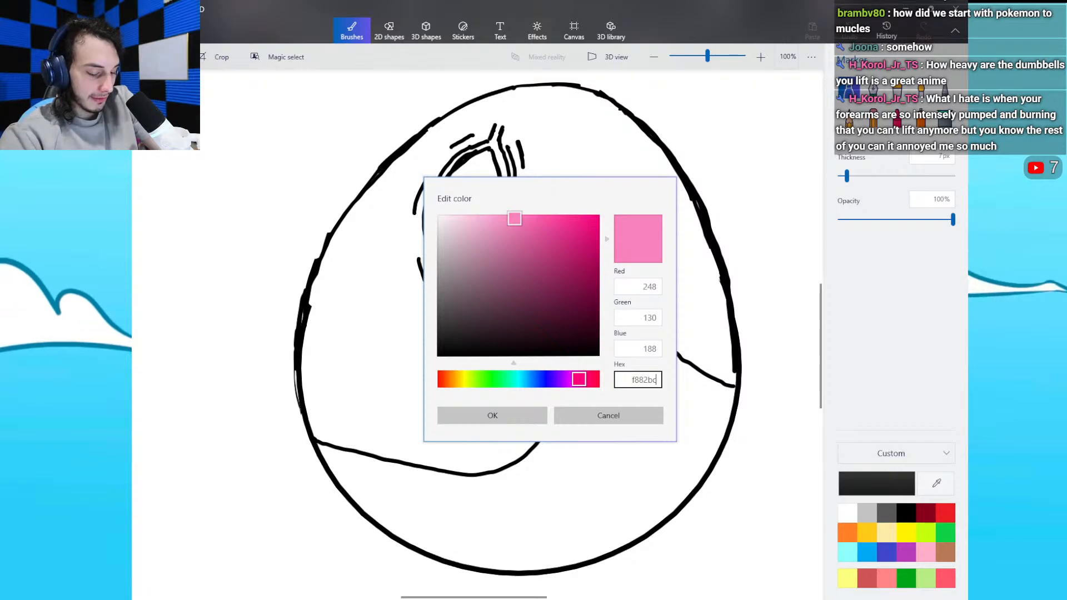
key(Return)
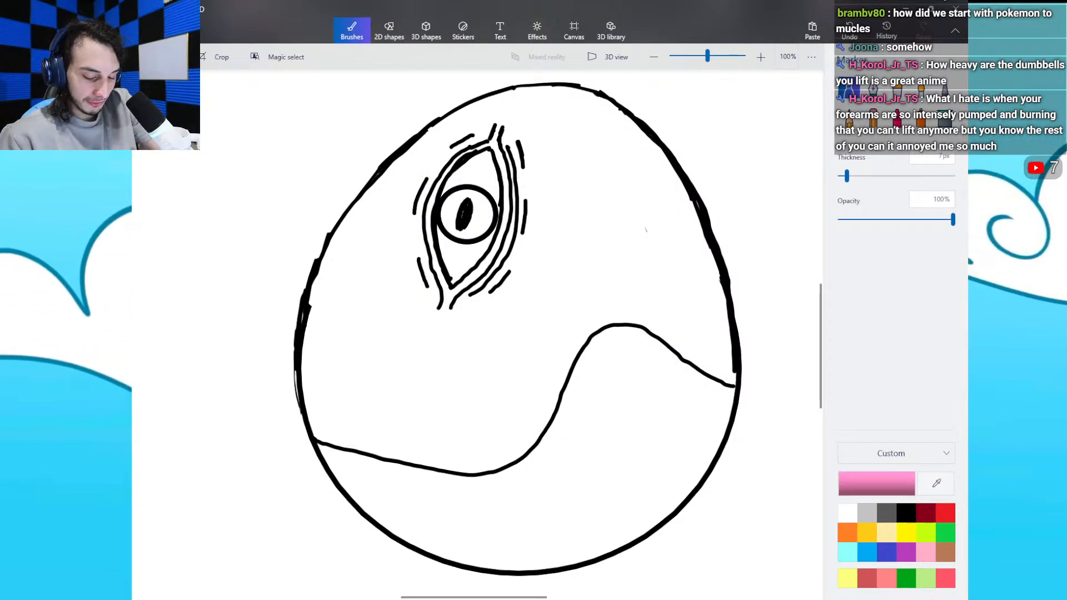
click(945, 118)
click(623, 239)
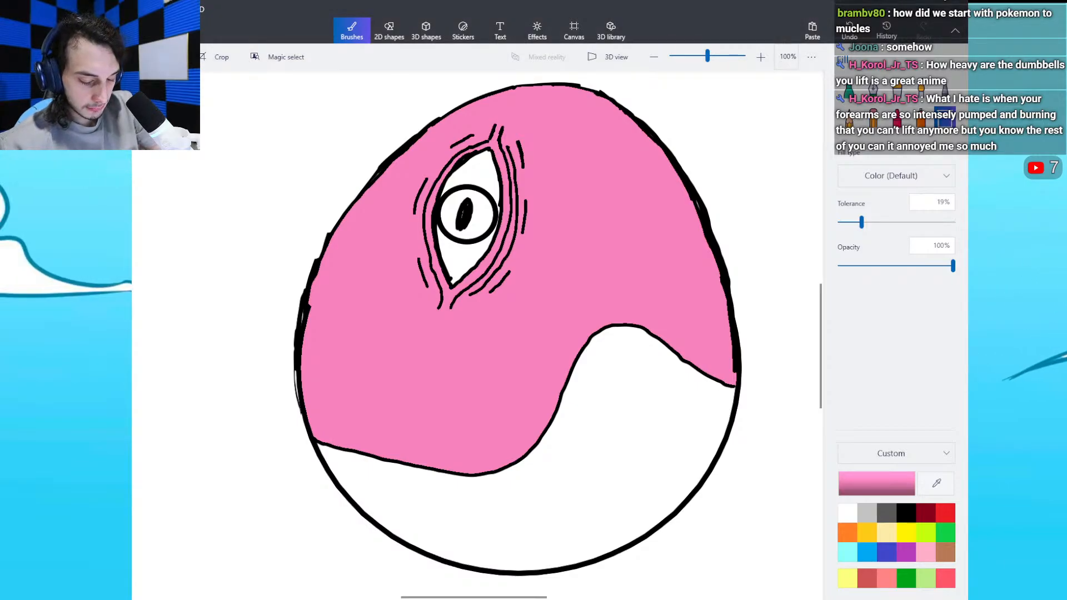
Step: Change the current colour to the light pink hex fbc6e0
click(876, 484)
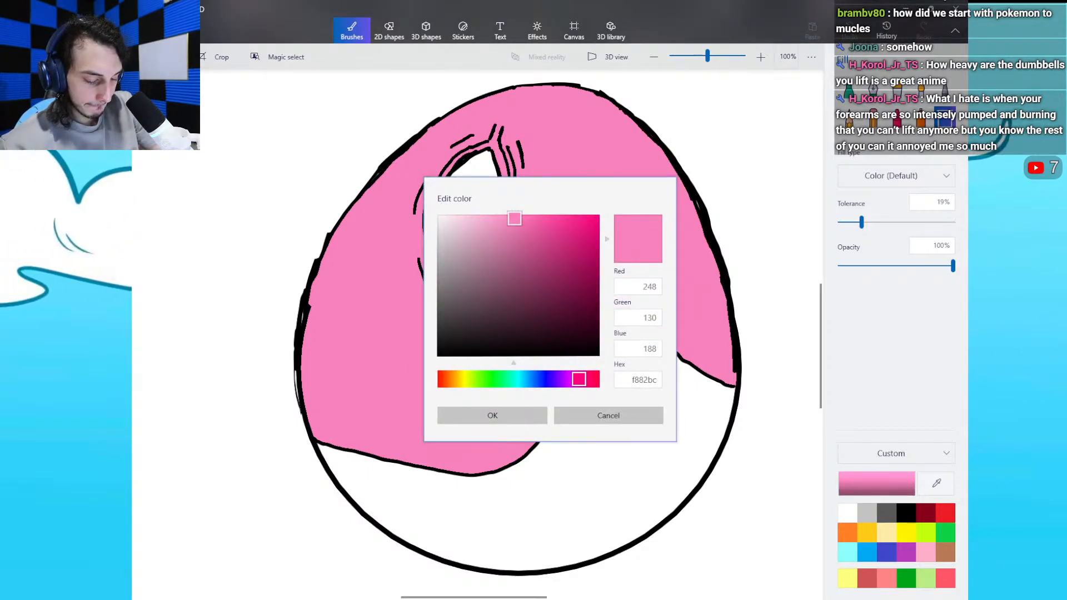
click(638, 380)
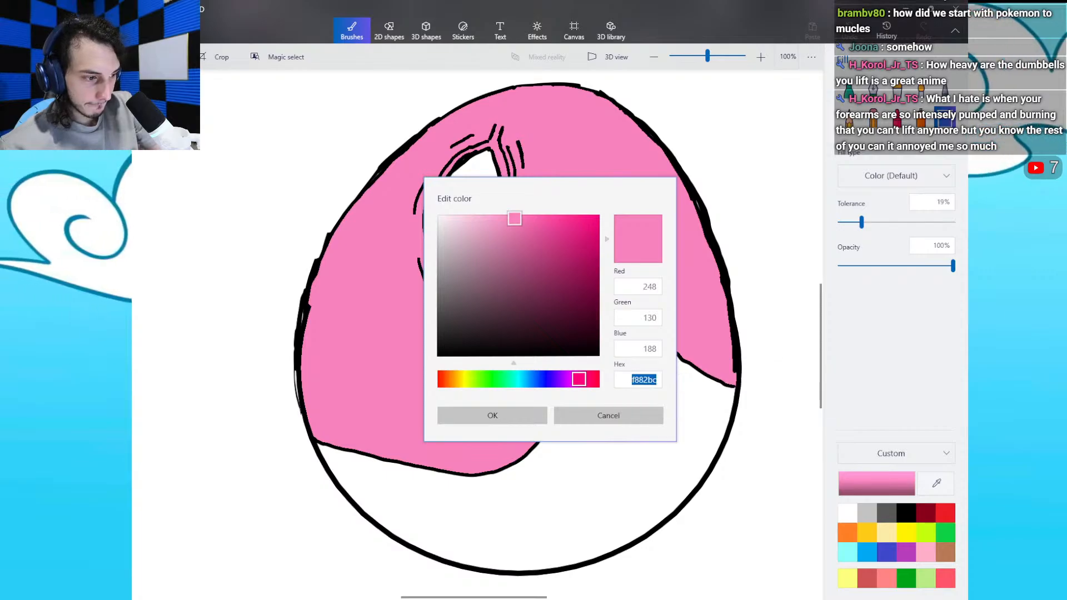
text(#fbc6e0)
key(Left)
key(Left)
key(Left)
key(Left)
key(Left)
key(Left)
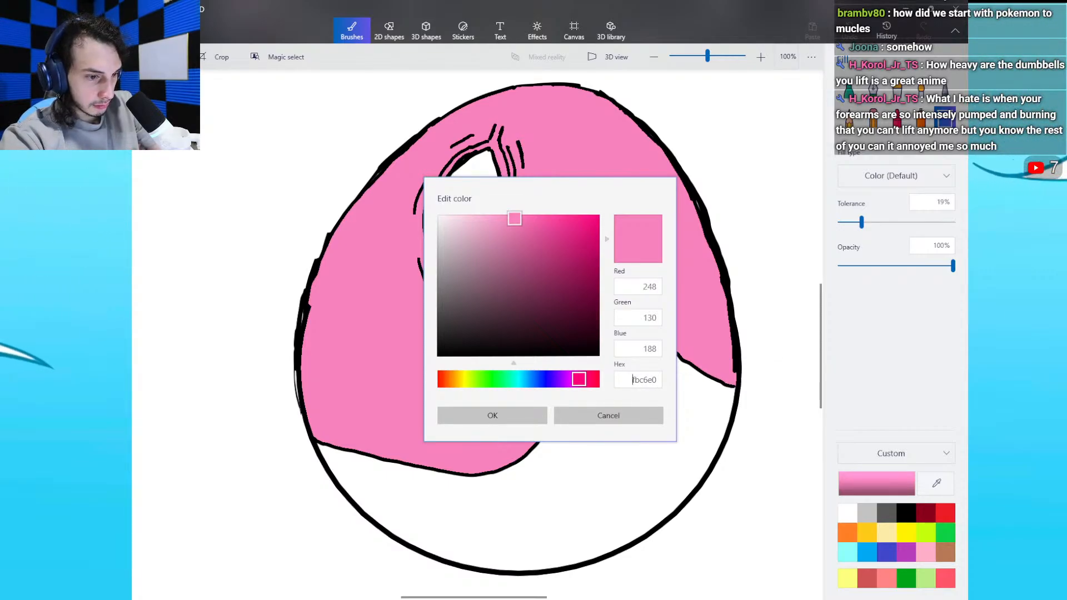
key(Return)
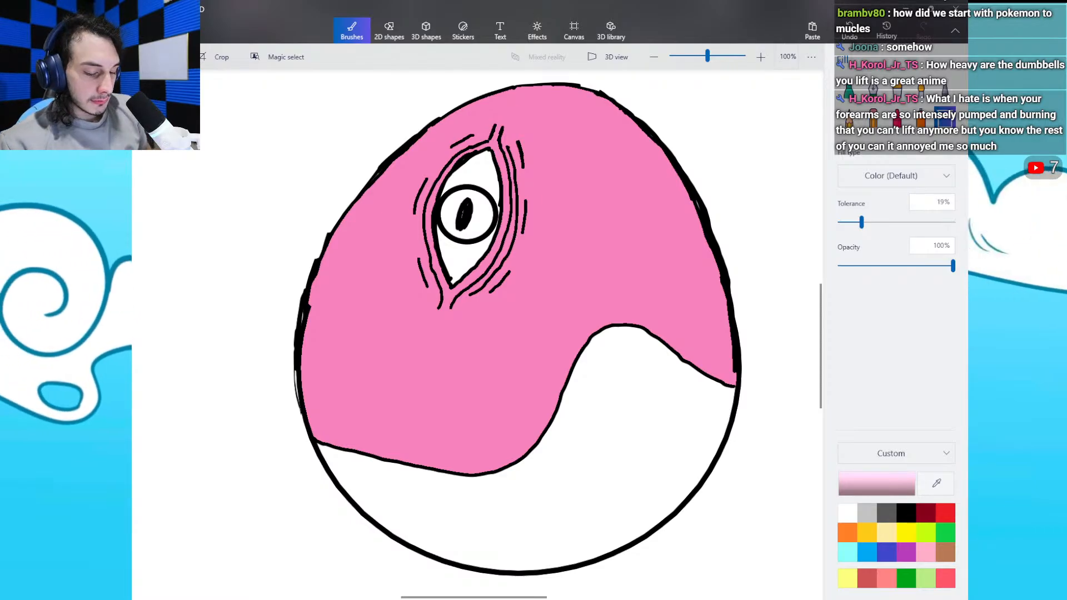
Step: Draw a light pink curve across the egg's upper part on both sides of the eye and fill the area above it with light pink
click(760, 57)
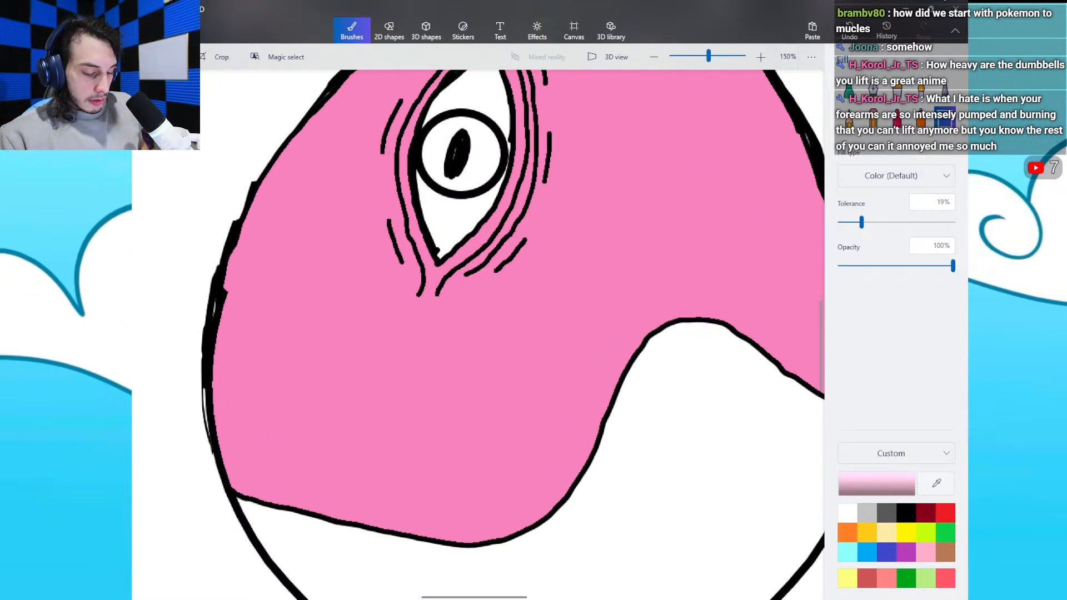
scroll(819, 341, up, 4)
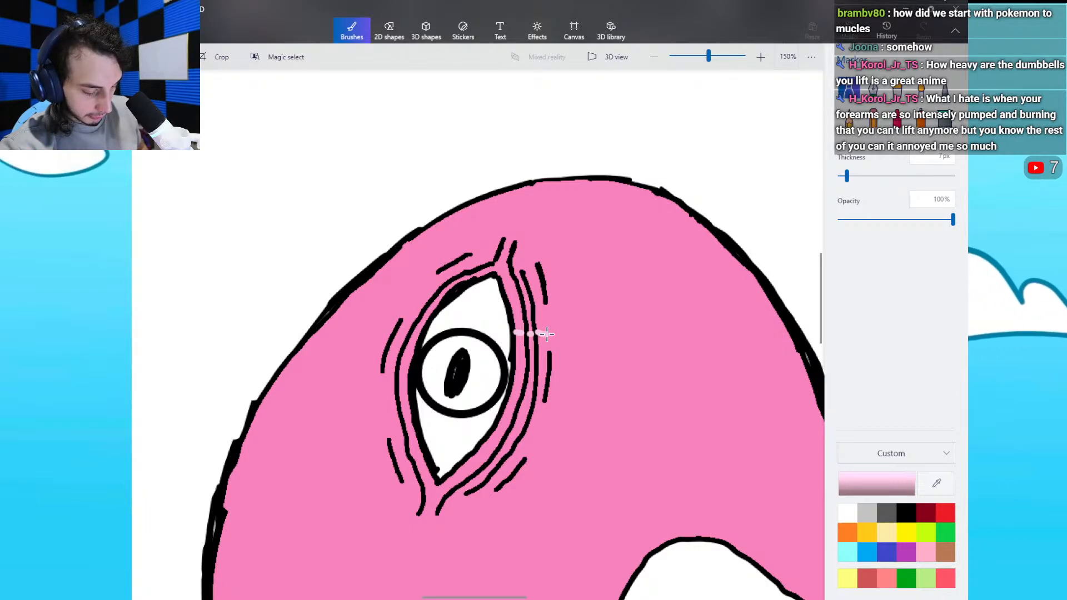
drag(568, 334, 757, 278)
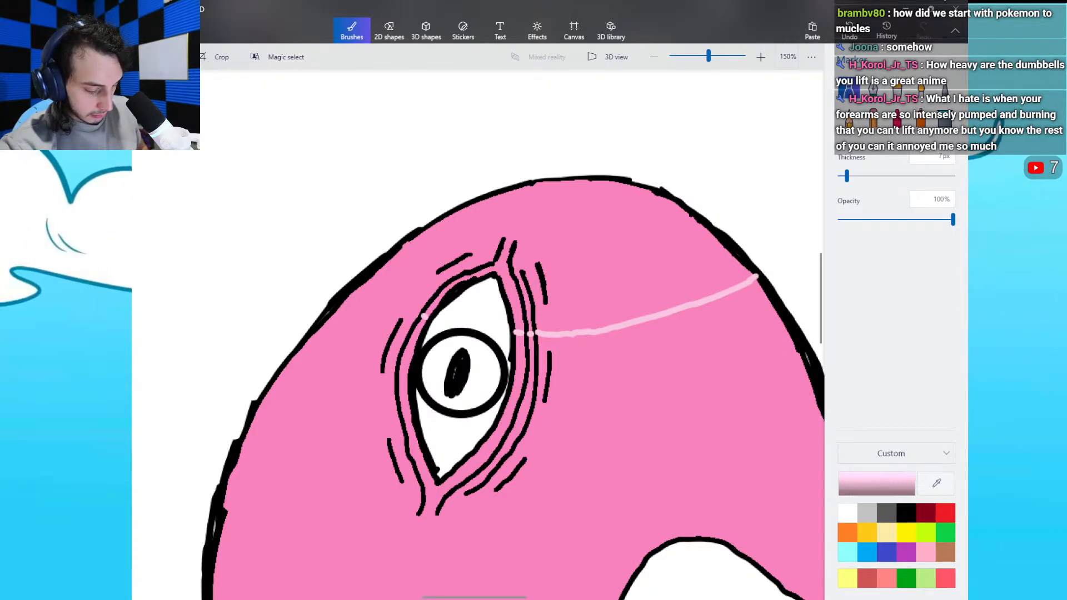
drag(425, 317, 378, 270)
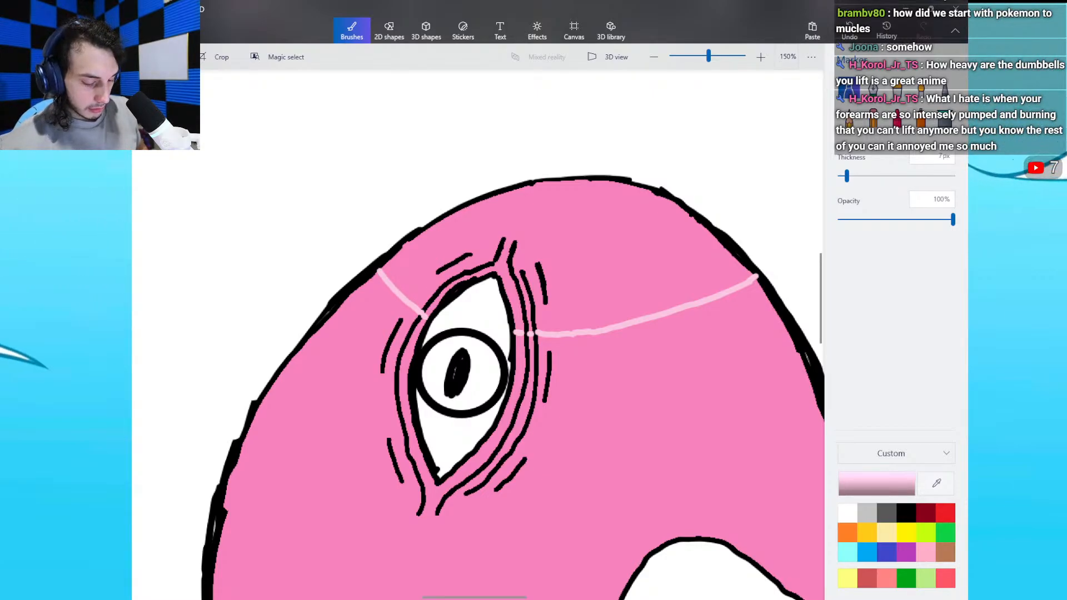
click(945, 118)
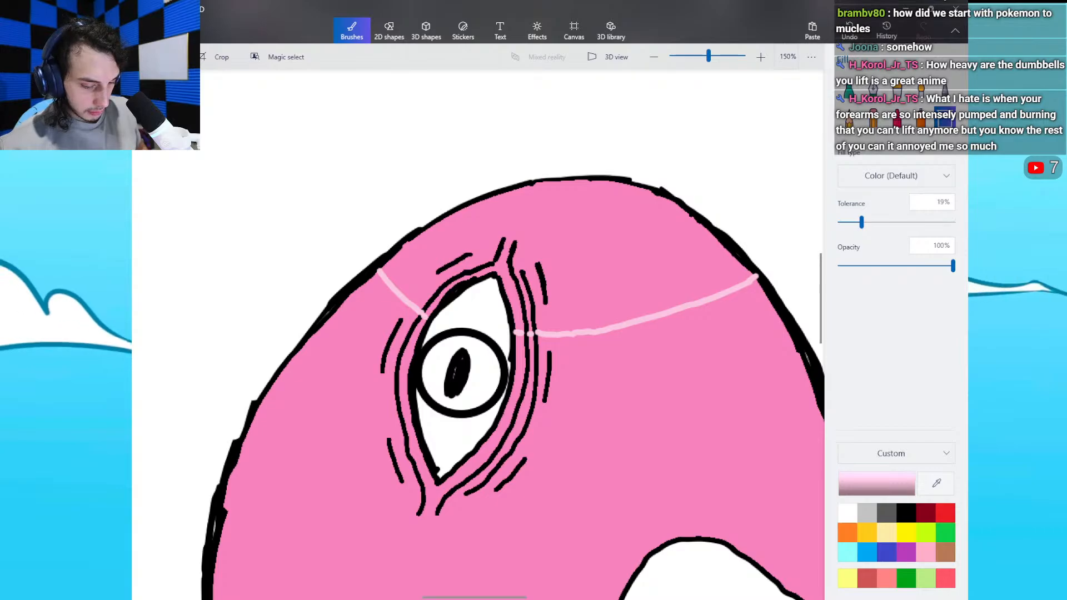
click(601, 259)
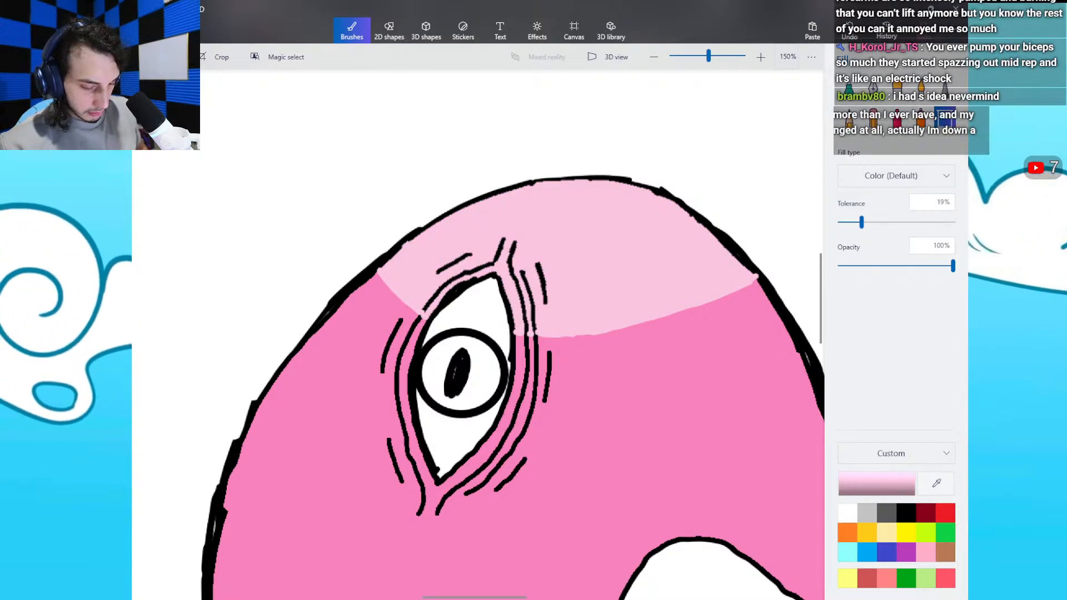
Step: Retouch the black wrinkle lines beside the eye where the light pink curve crosses them, using a black 6 px marker
click(849, 89)
click(906, 513)
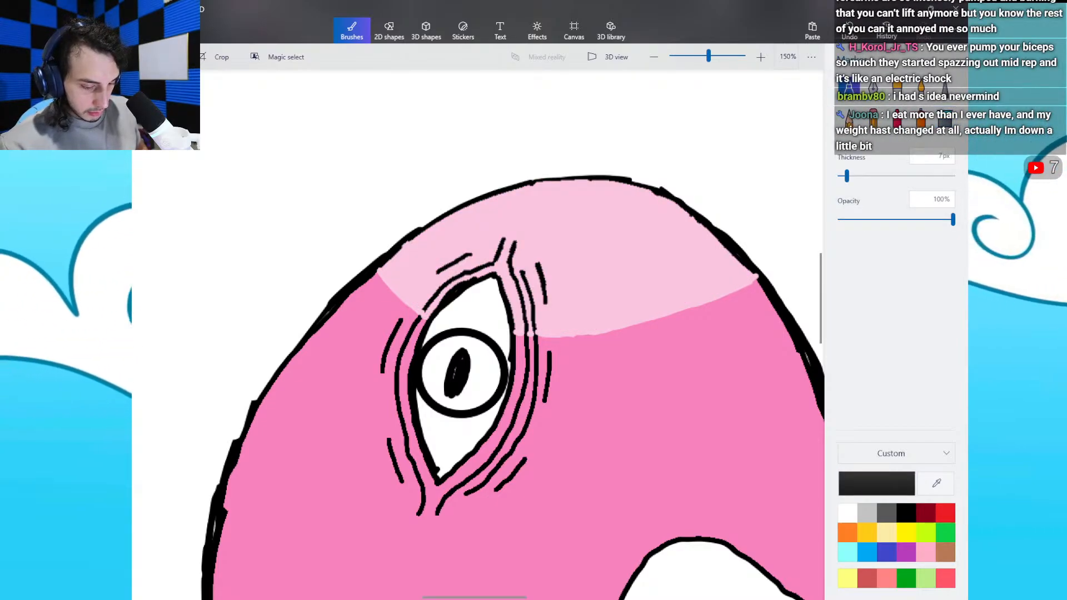
scroll(478, 334, up, 2)
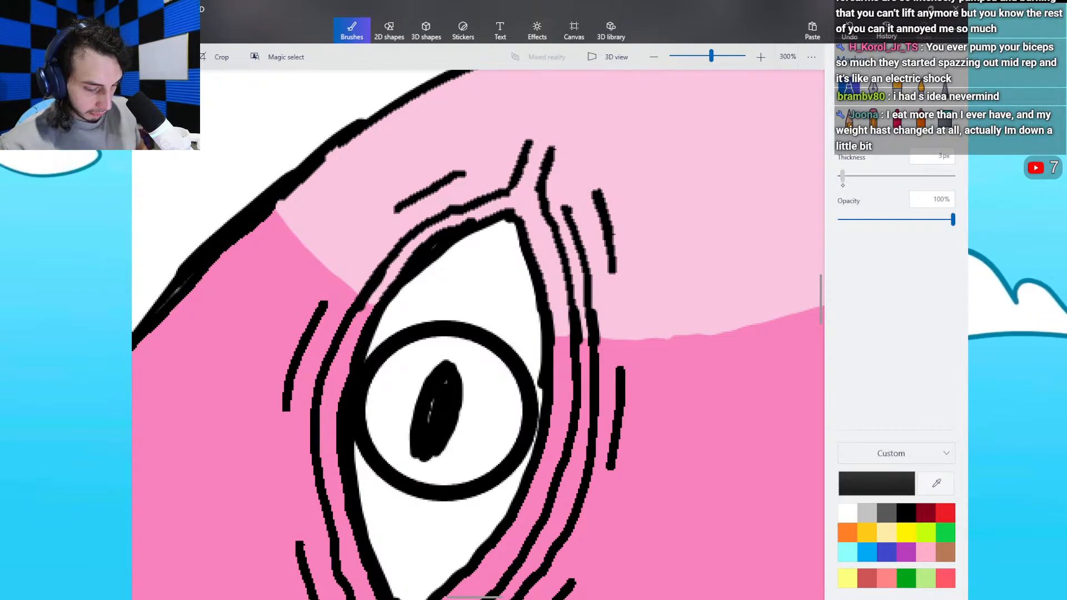
key(ctrl+z)
key(ctrl+z)
key(ctrl+z)
key(ctrl+z)
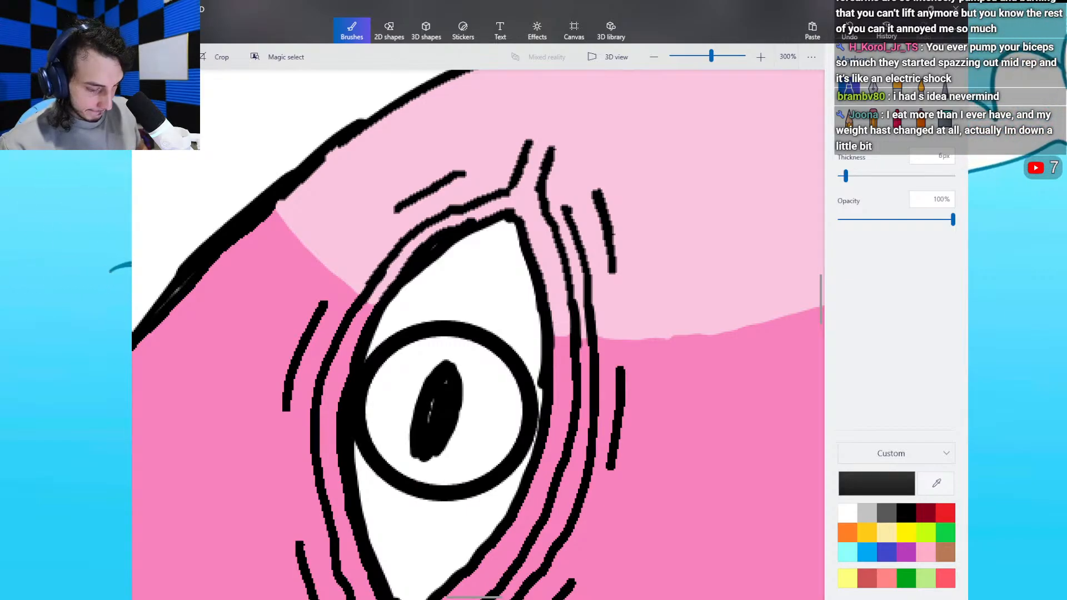
scroll(479, 335, down, 3)
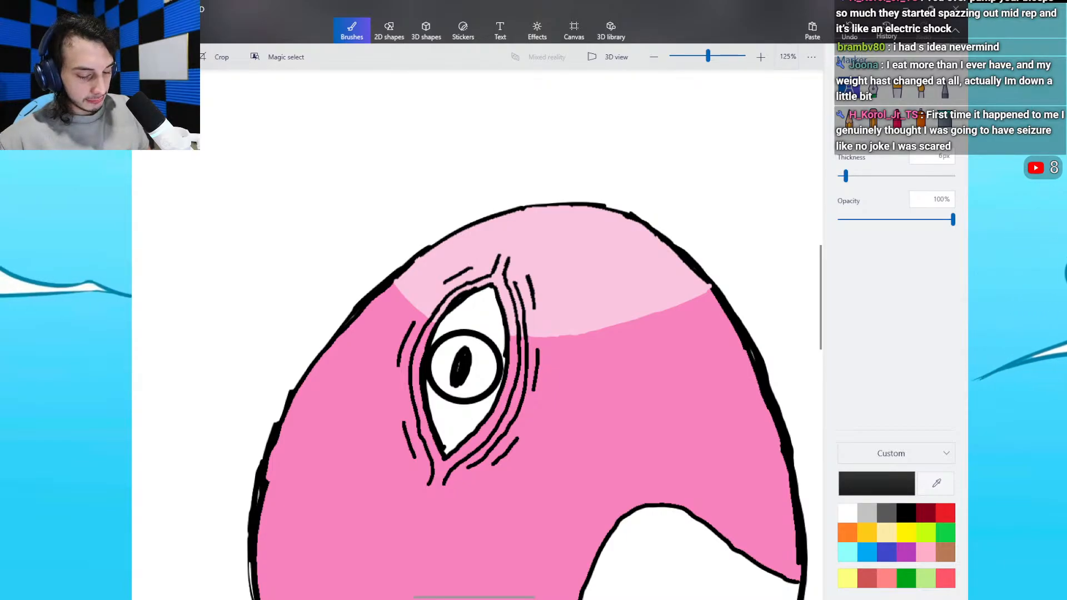
Step: Change the current colour to the dark pink hex a14773
scroll(818, 280, down, 3)
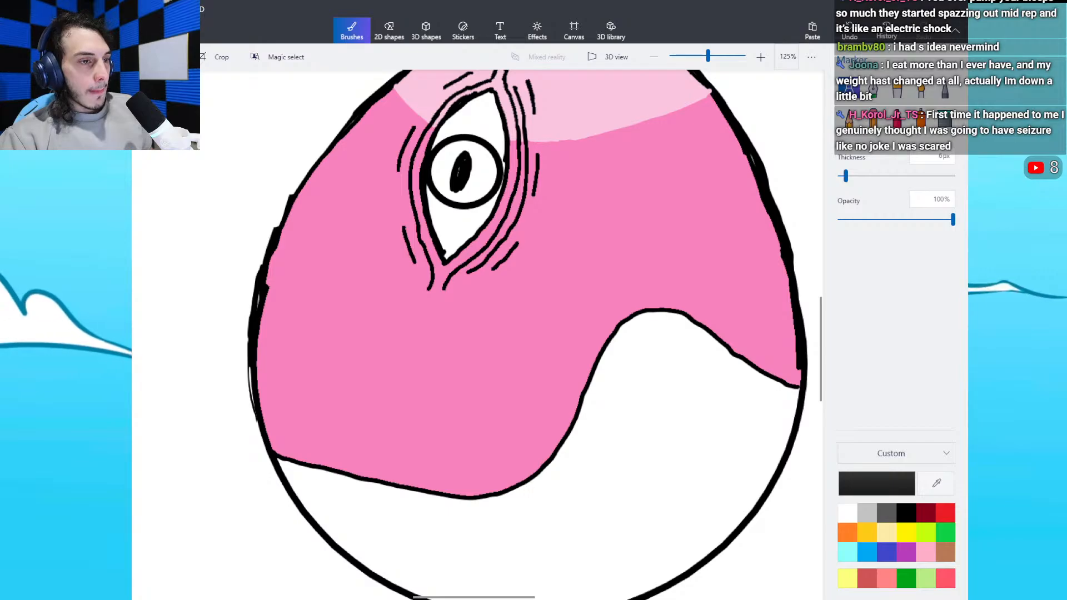
click(877, 483)
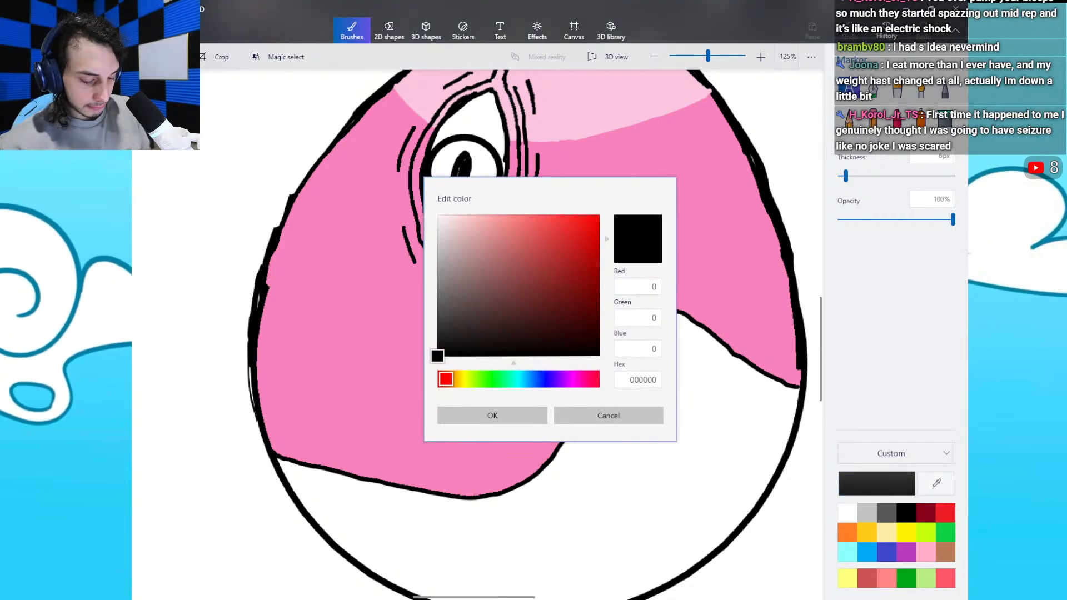
click(638, 380)
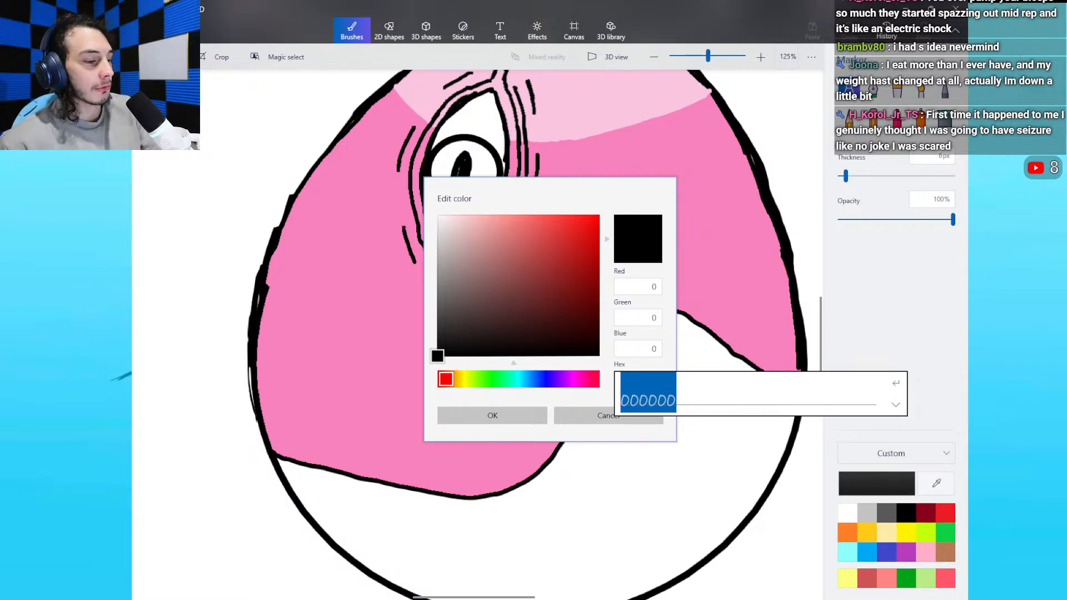
text(#a14773)
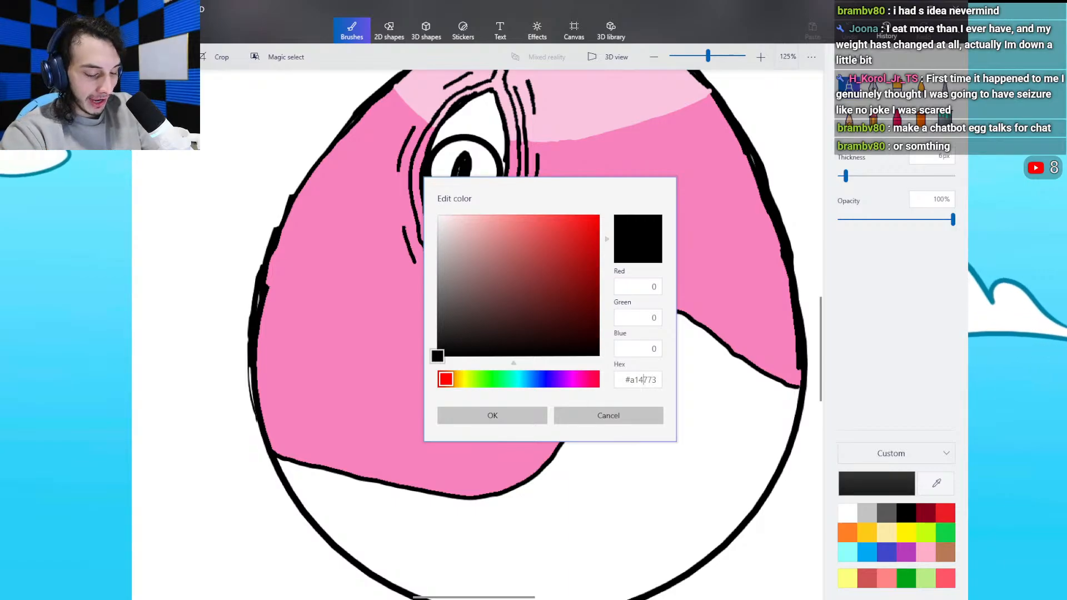
key(BackSpace)
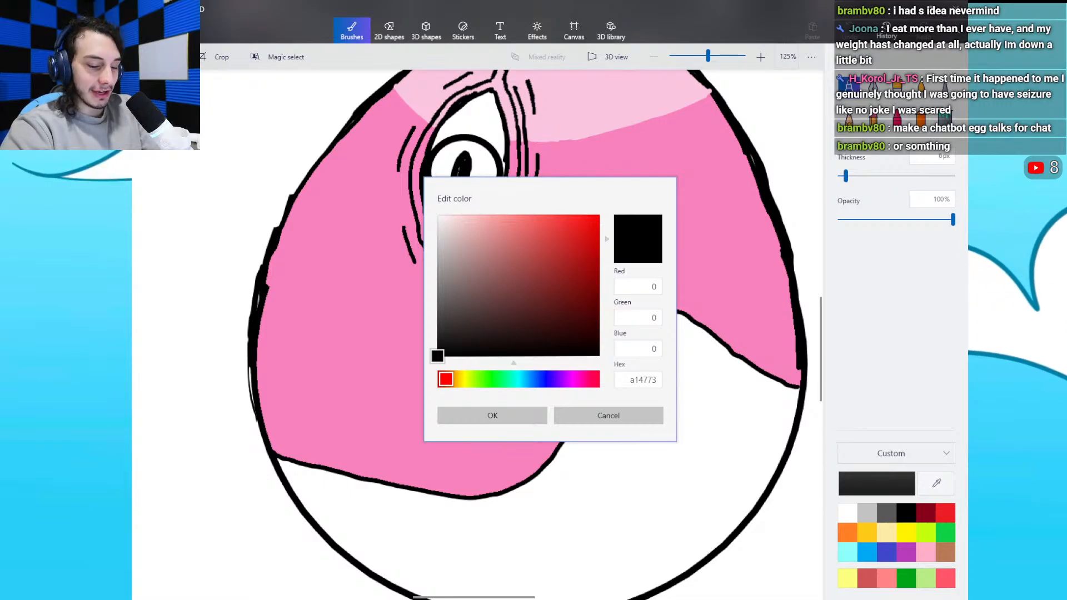
key(Return)
key(Return)
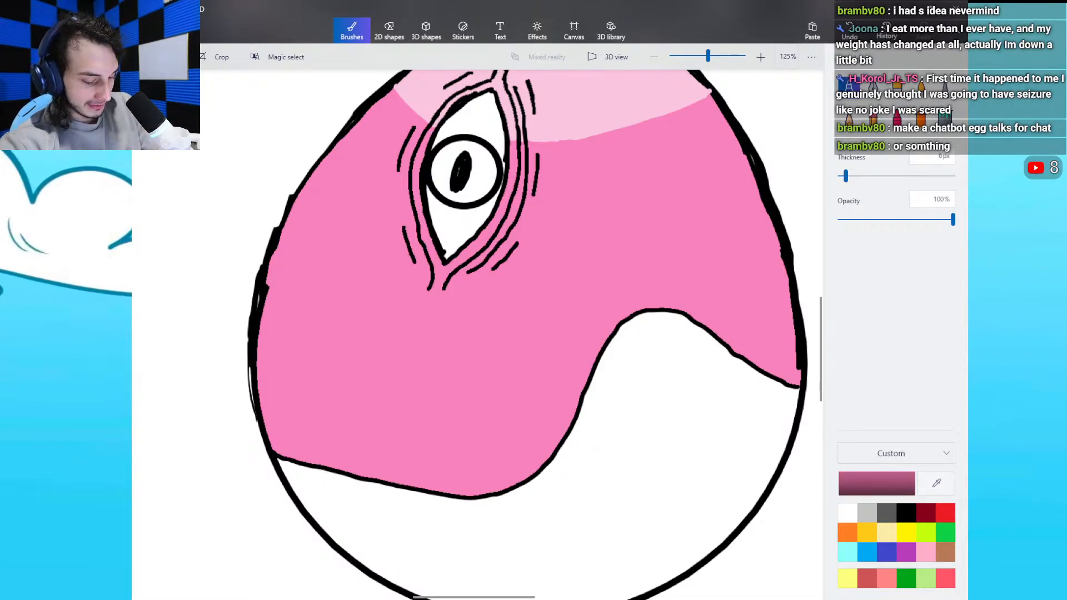
drag(260, 329, 300, 352)
key(ctrl+z)
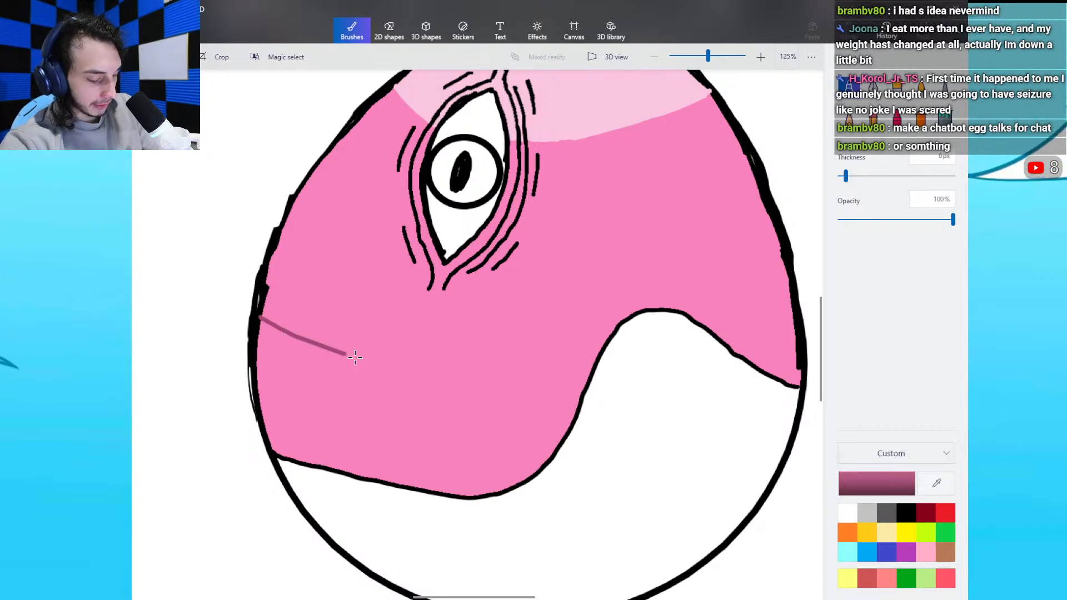
drag(557, 430, 567, 432)
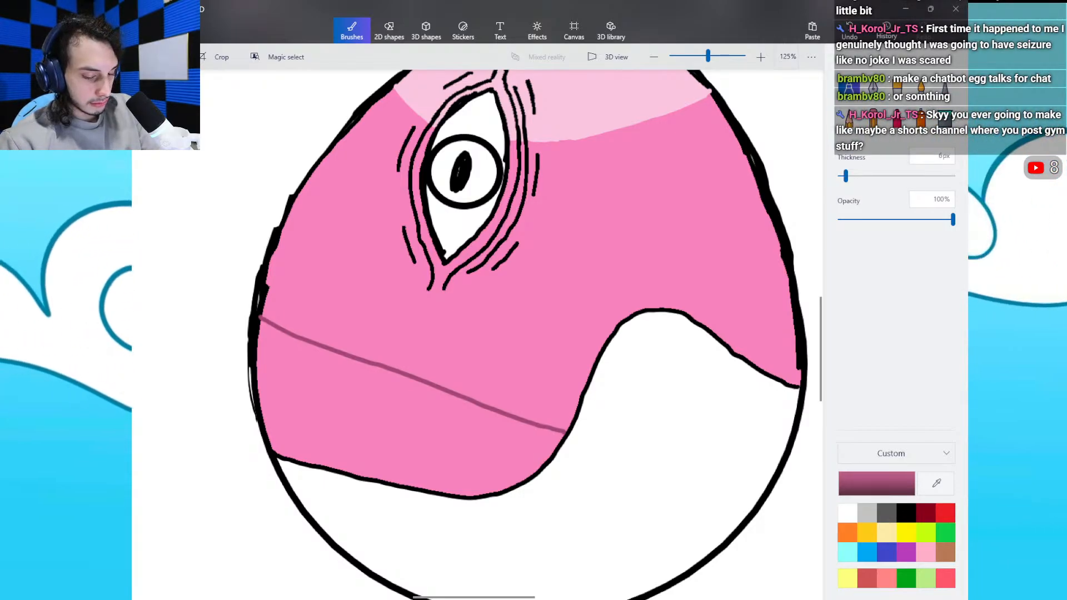
key(ctrl+z)
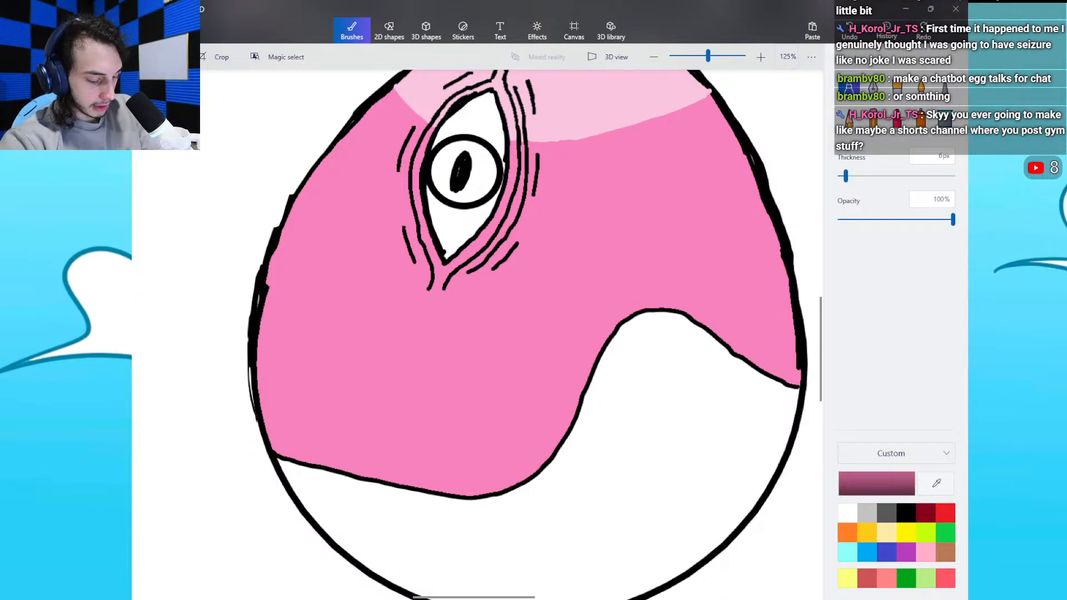
Step: Draw a curved dark pink shading line from the egg's left edge to the wavy line and fill the area beneath it with dark pink
drag(258, 336, 267, 347)
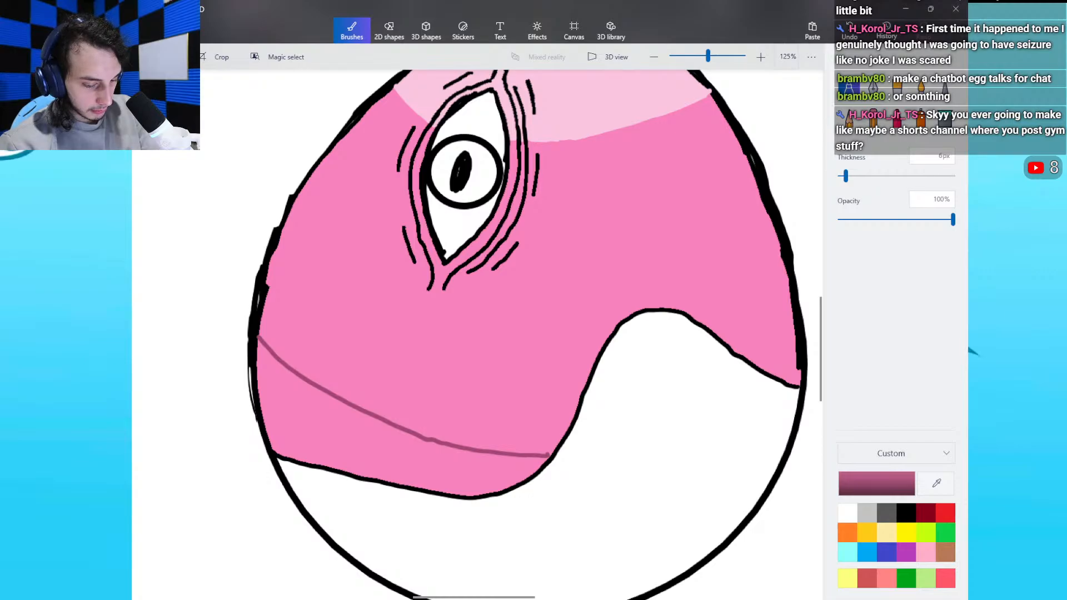
click(381, 443)
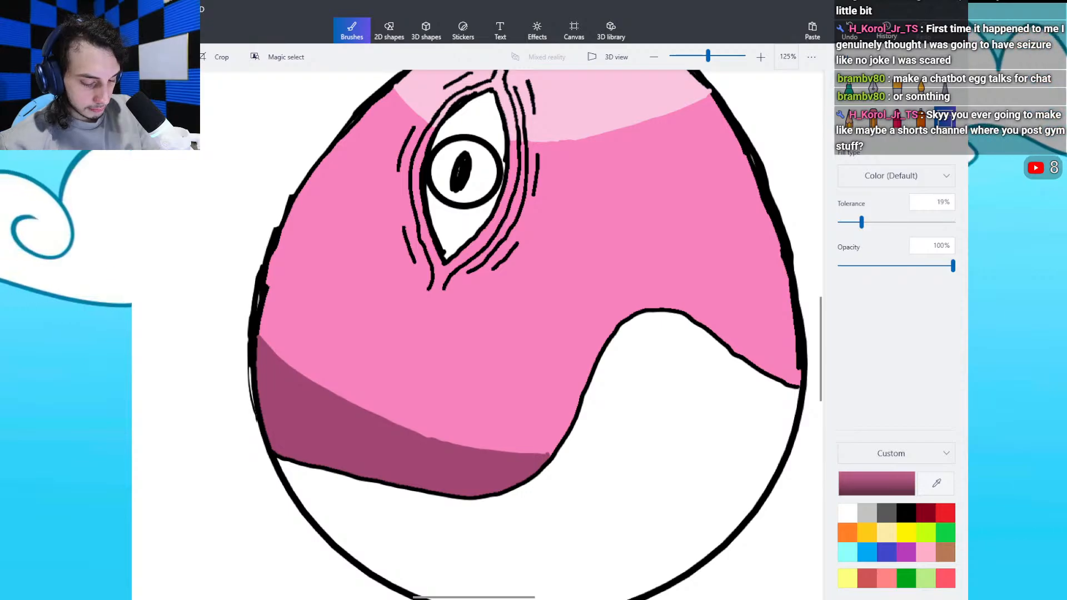
Step: Set the colour to hex 9a9ac1 and fill the egg's white area below the wavy line with it
click(876, 483)
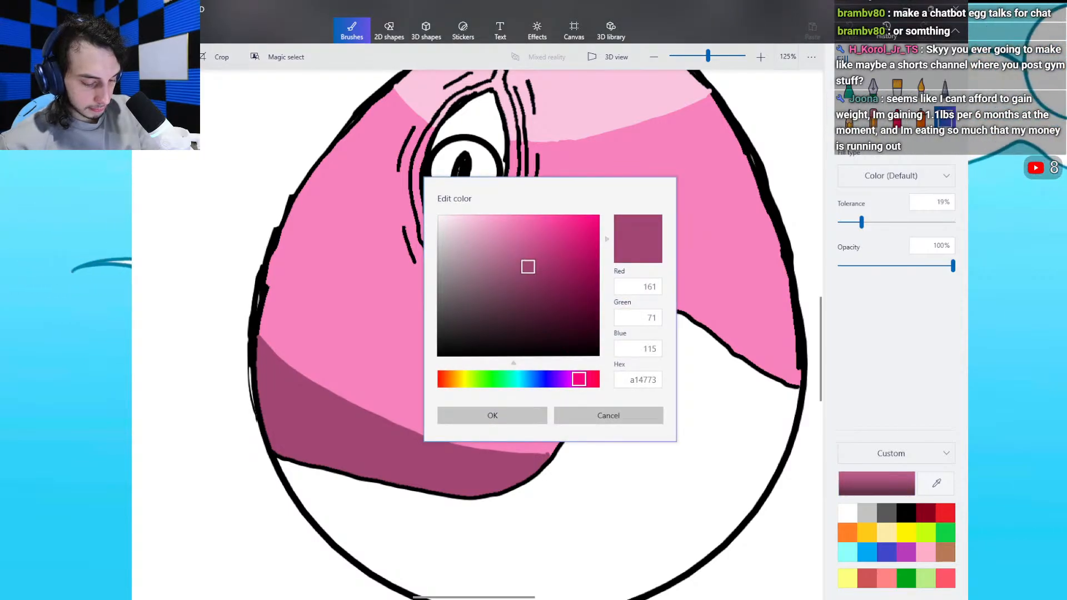
double_click(643, 381)
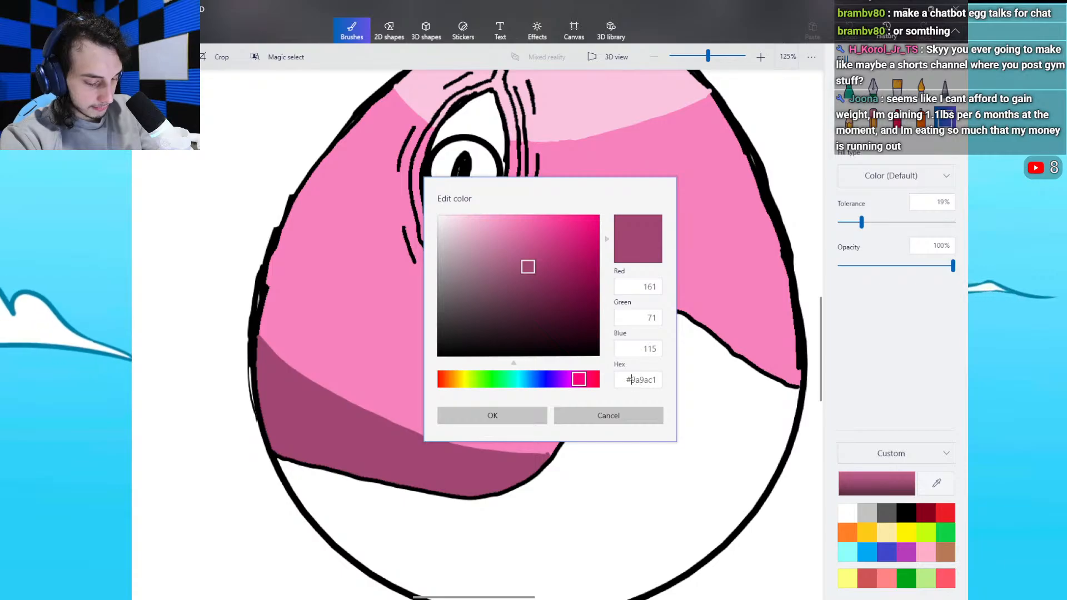
key(BackSpace)
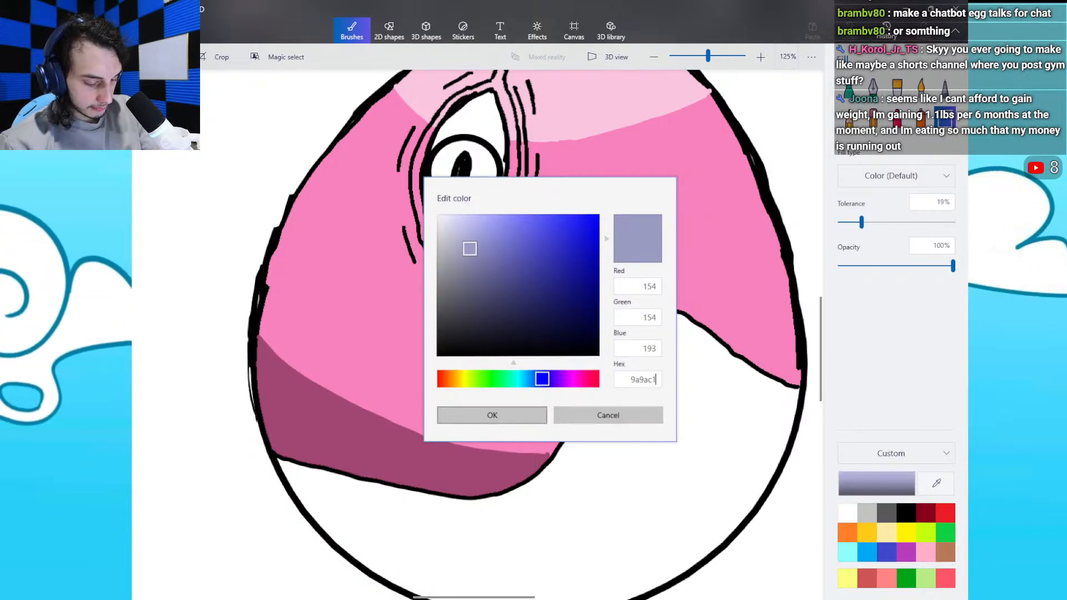
click(492, 415)
click(611, 473)
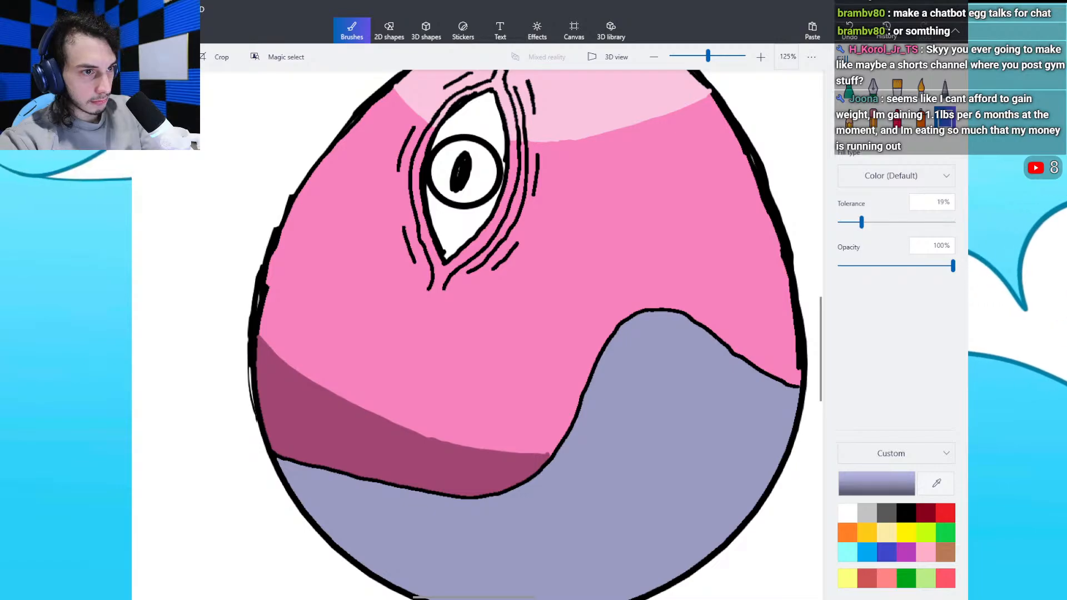
Step: Change the current colour to the light blue hex a8c8f4
click(876, 484)
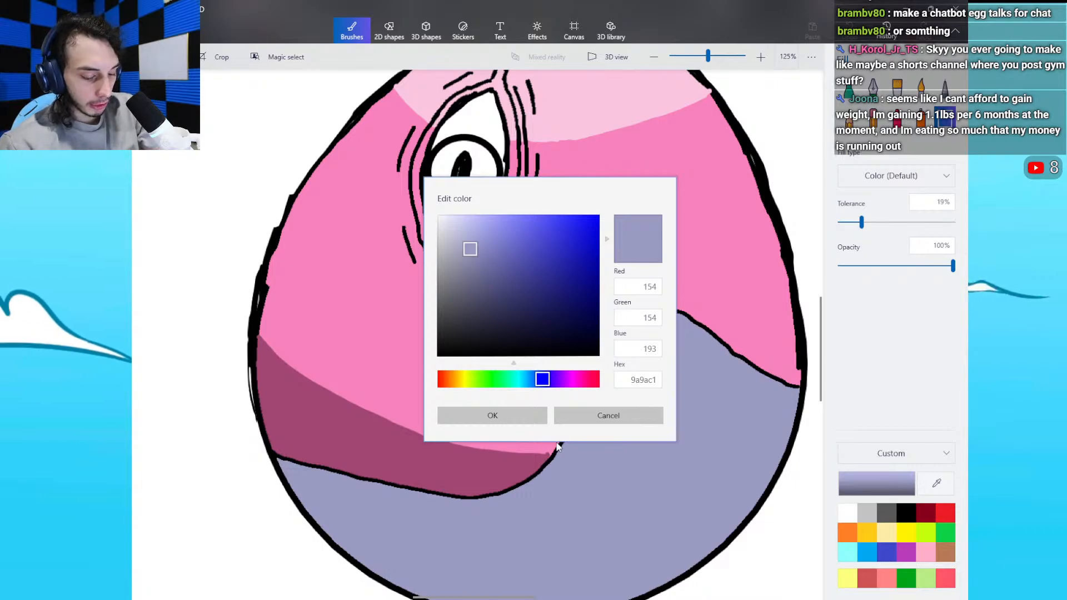
click(643, 380)
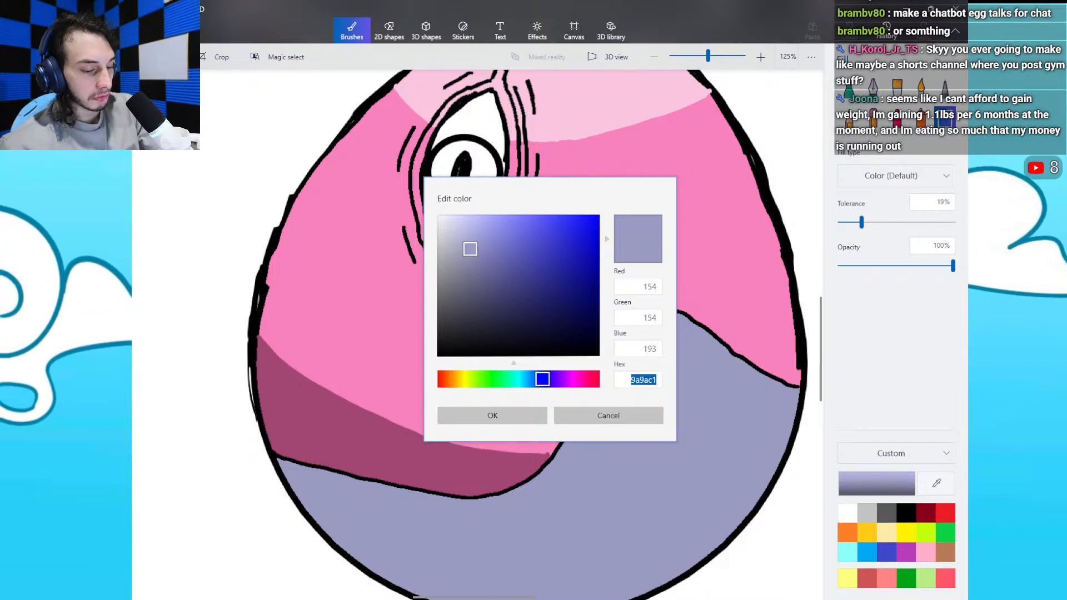
text(#a8c8f4)
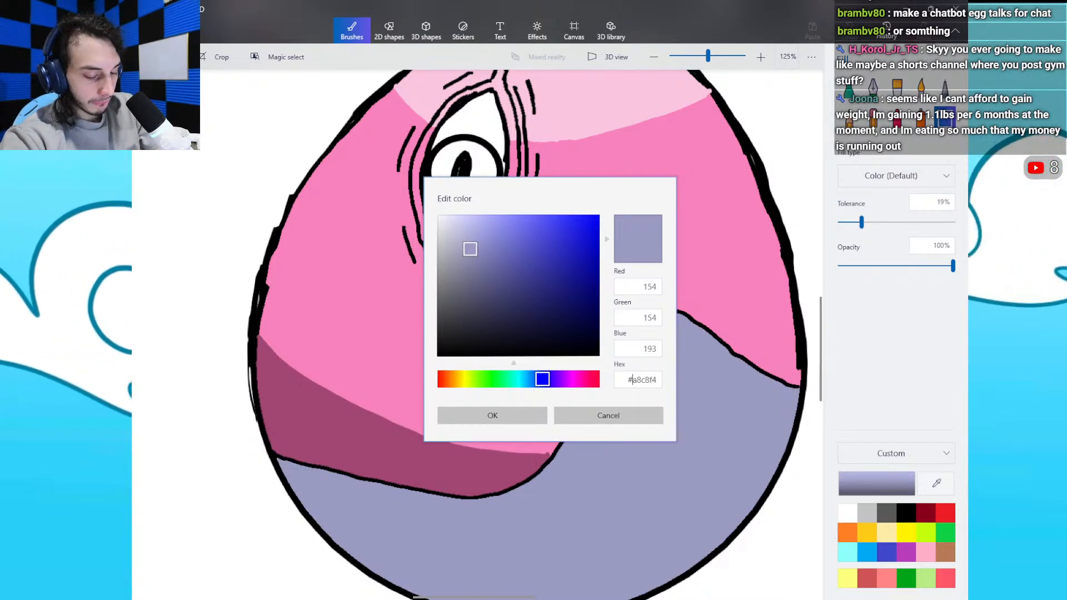
key(BackSpace)
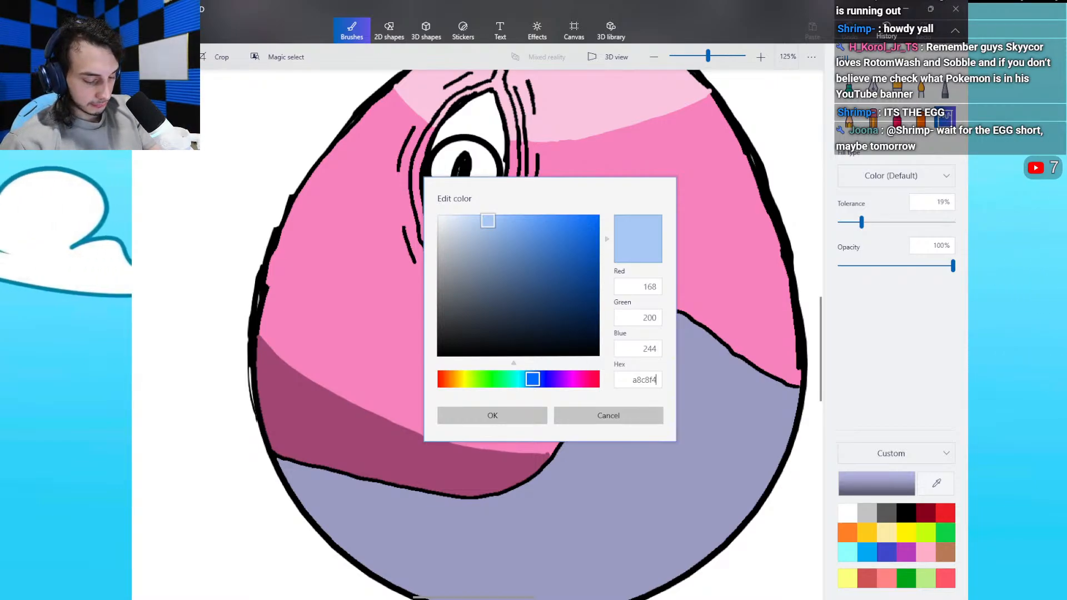
key(Return)
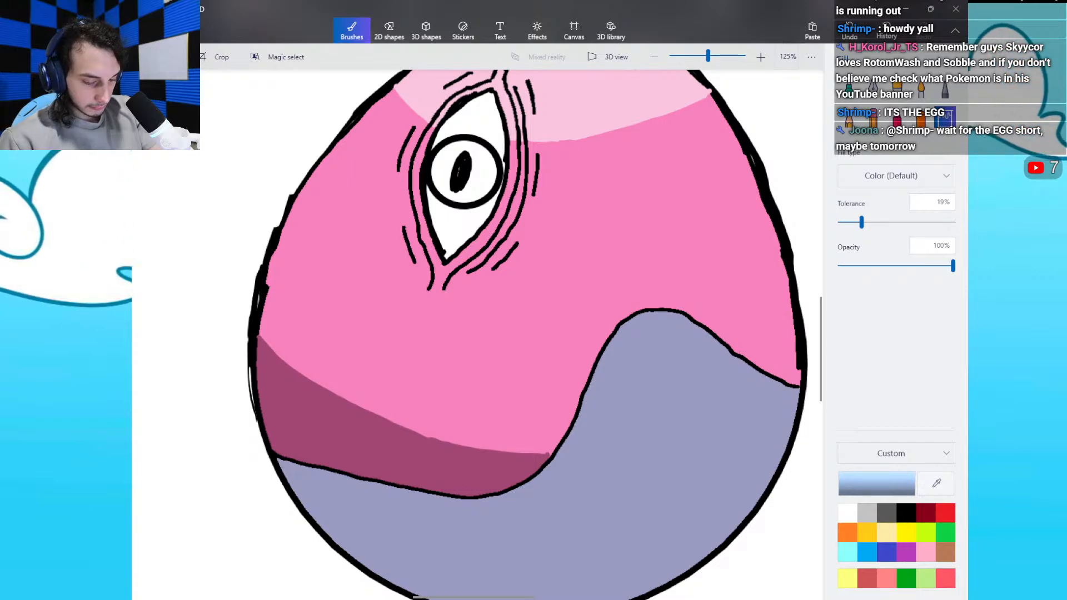
Step: Draw a light blue line from the wavy line's dip to the egg's right edge and apply a light blue fill above it
click(848, 89)
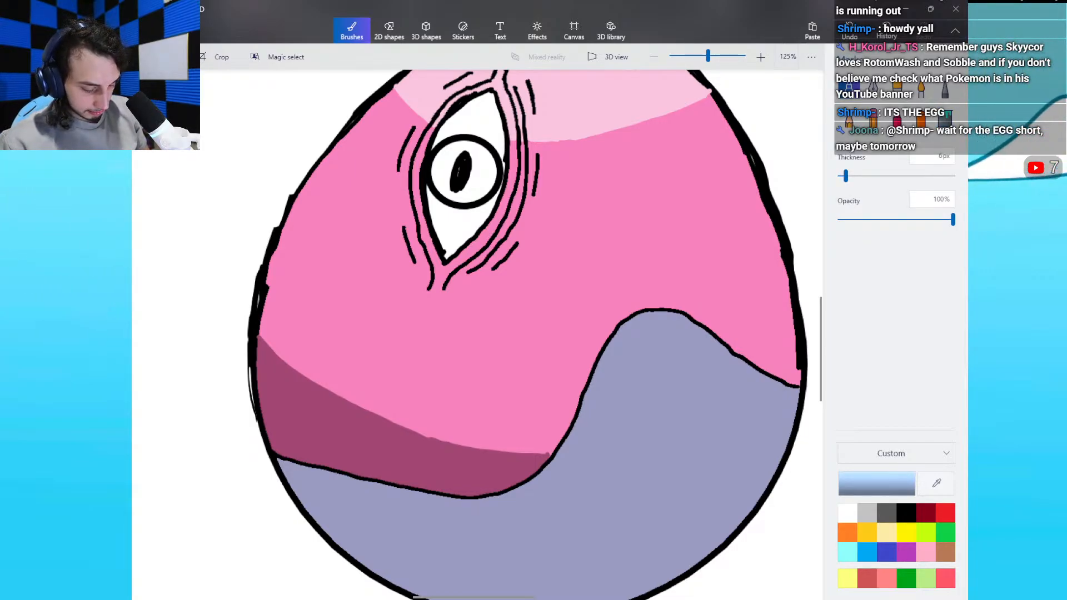
scroll(477, 333, right, 5)
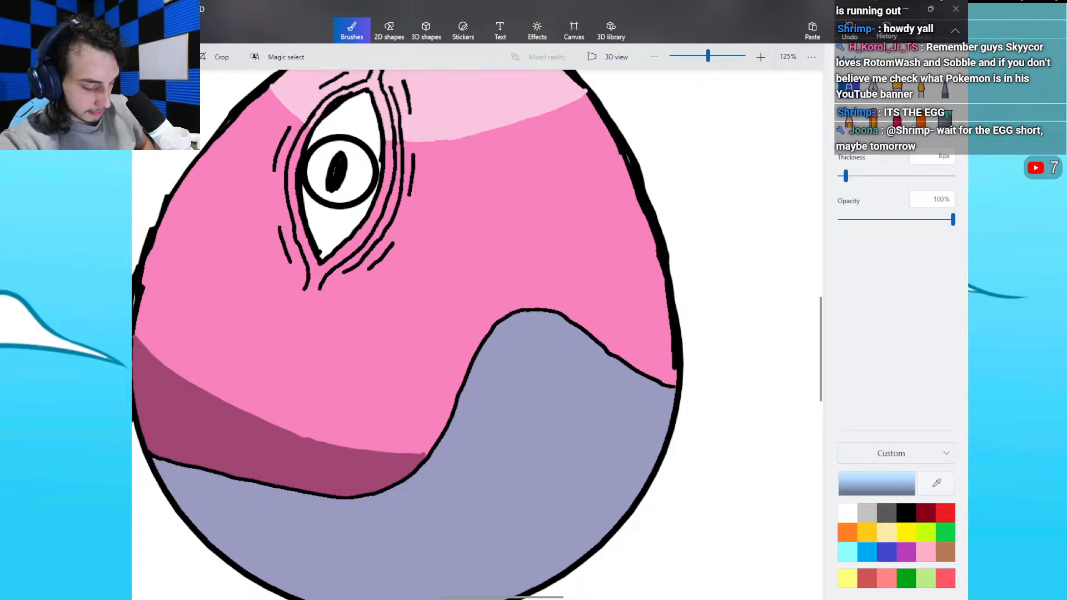
mouse_move(434, 456)
mouse_down()
mouse_move(581, 424)
mouse_move(674, 387)
mouse_up()
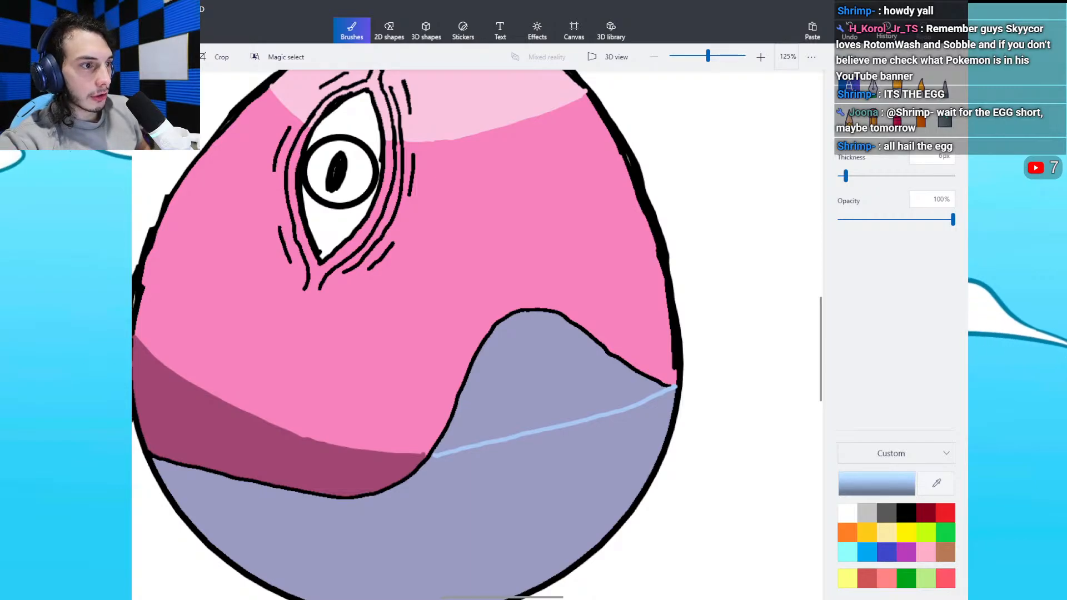
click(945, 117)
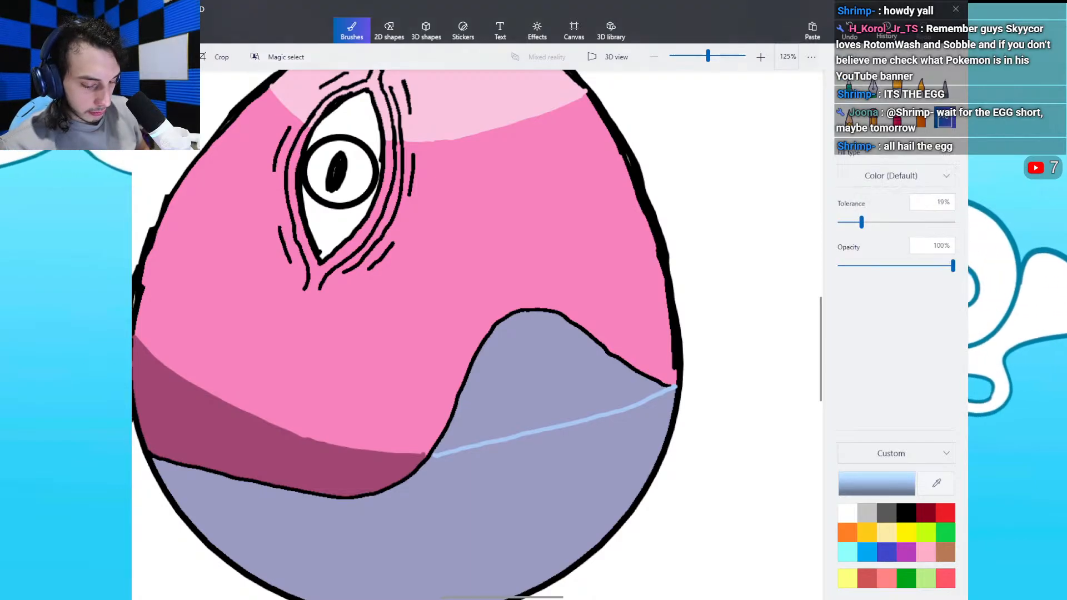
click(548, 378)
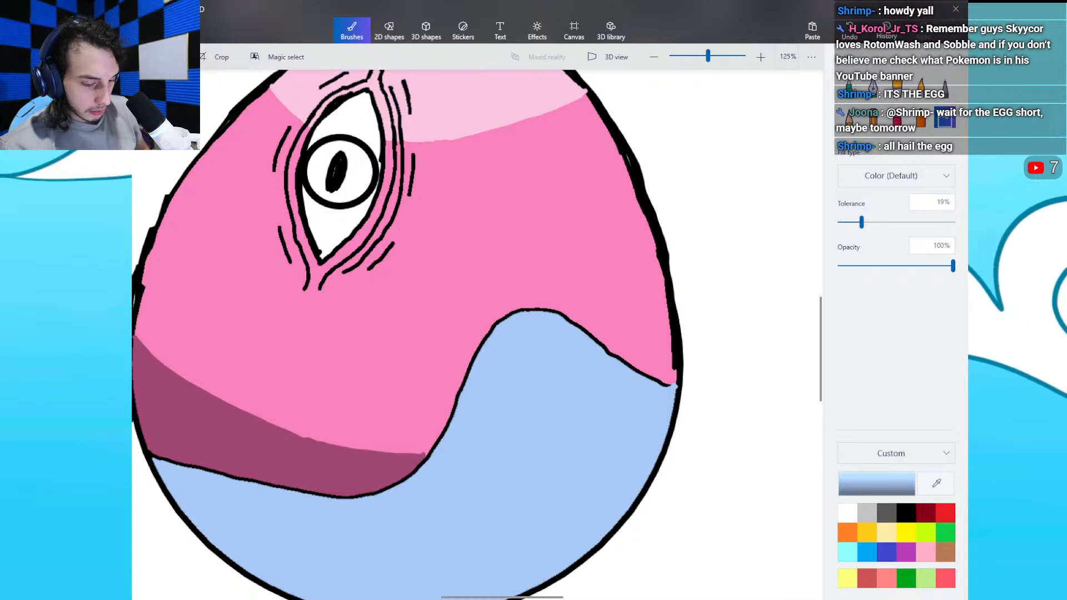
Step: Undo the light blue fill, set the fill tolerance to 8%, and fill the area above the light blue line again
key(ctrl+z)
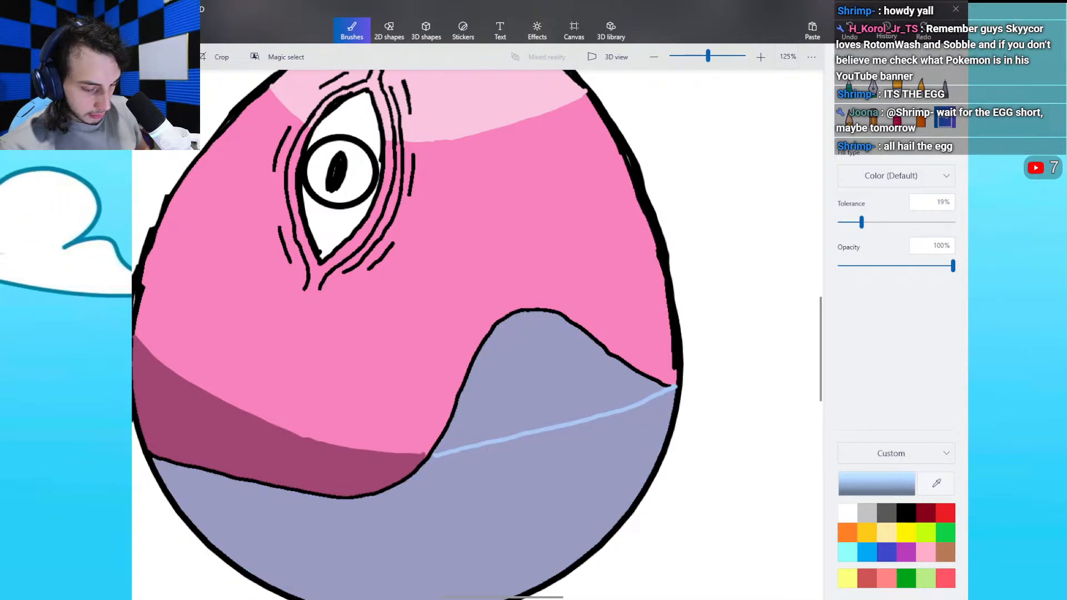
drag(858, 223, 849, 223)
click(542, 375)
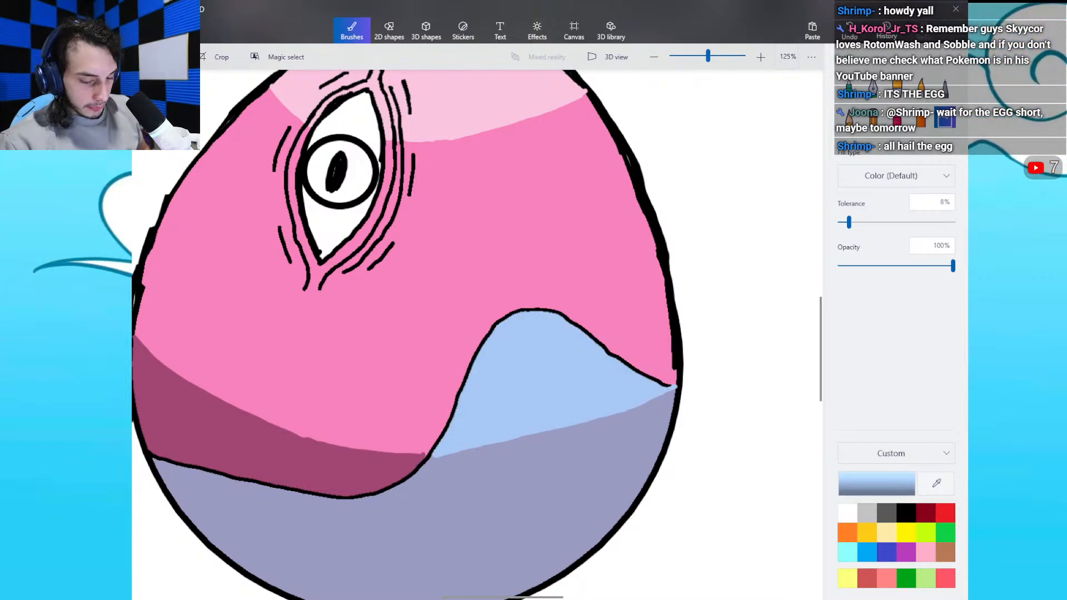
Step: Try extending the wavy line to the egg's right edge in black and filling the line with light blue, and undo both
click(849, 88)
click(906, 513)
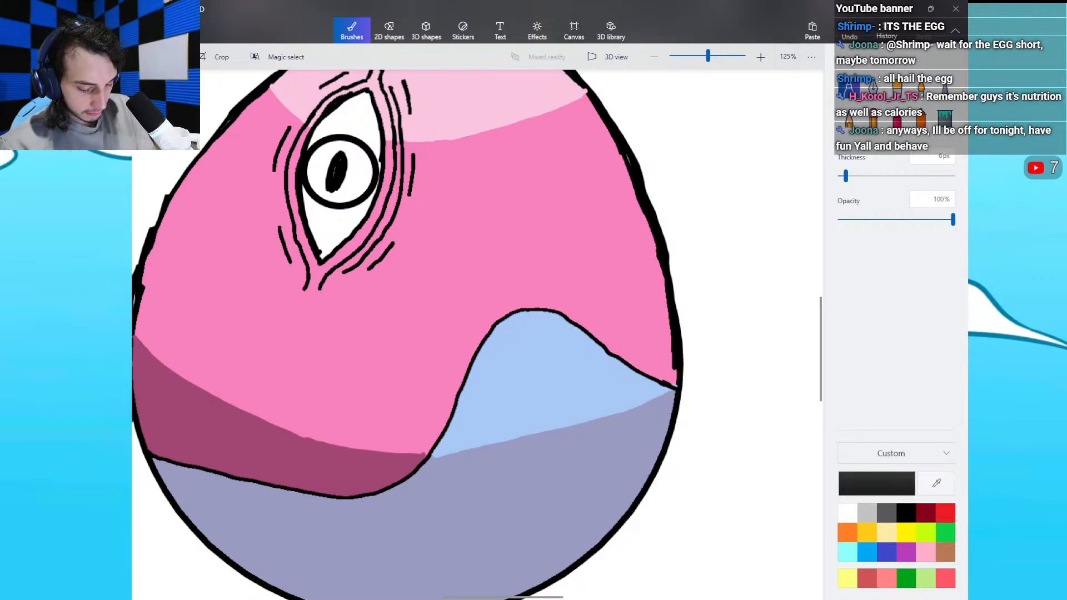
click(616, 386)
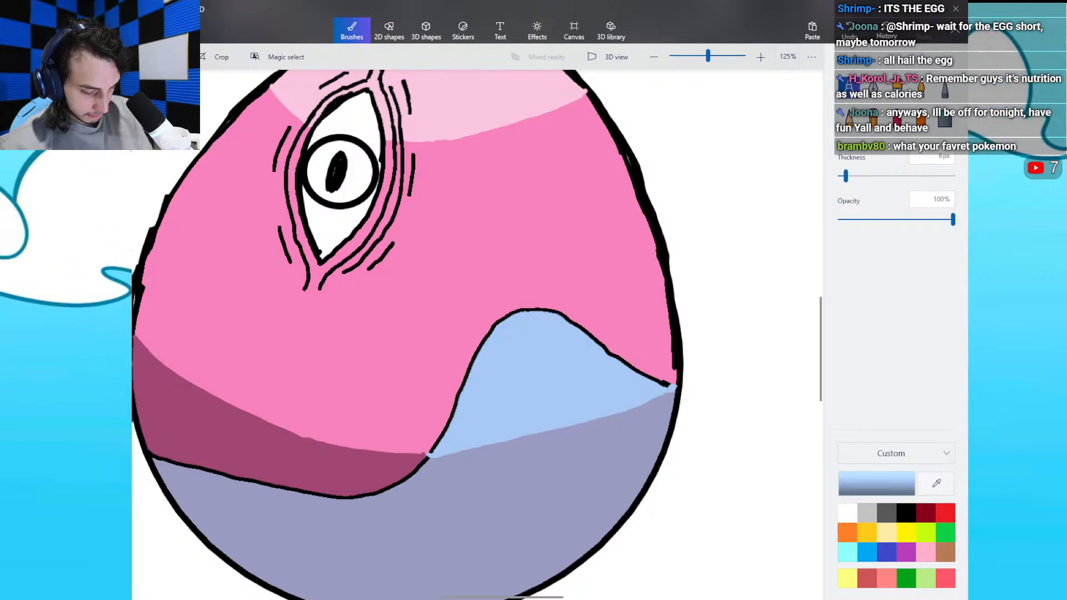
click(945, 118)
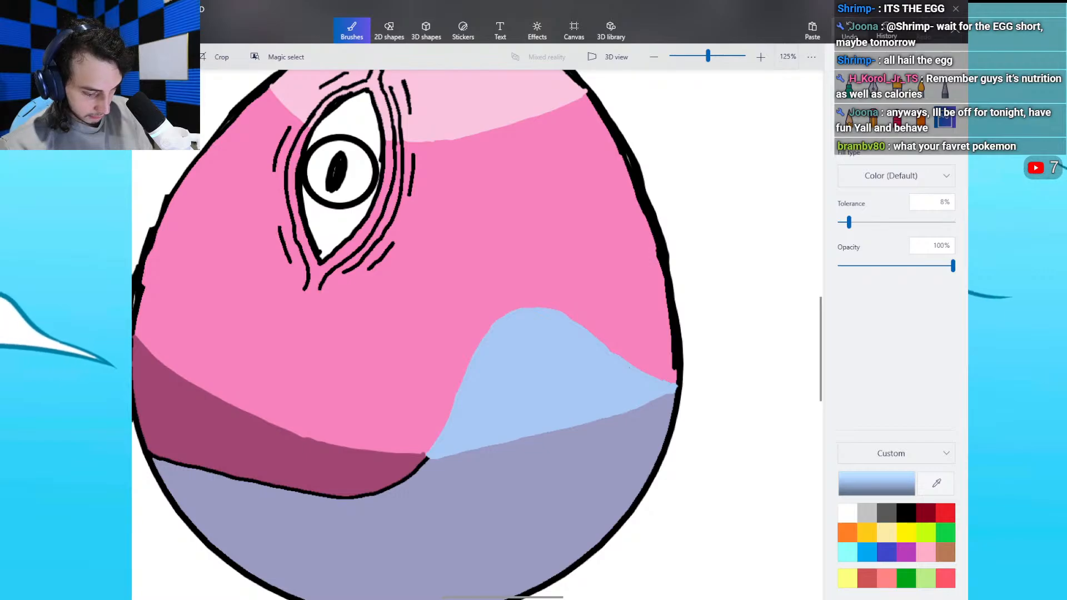
key(ctrl+z)
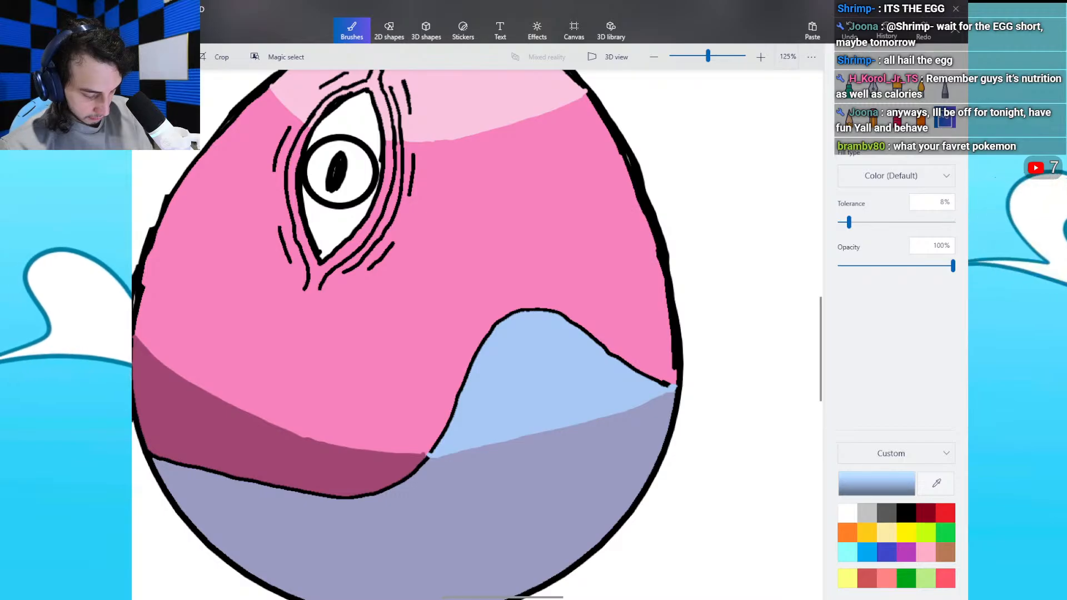
Step: Try the light blue fill at 60% tolerance on the grey-blue and dark pink areas, undoing each attempt
scroll(477, 336, up, 2)
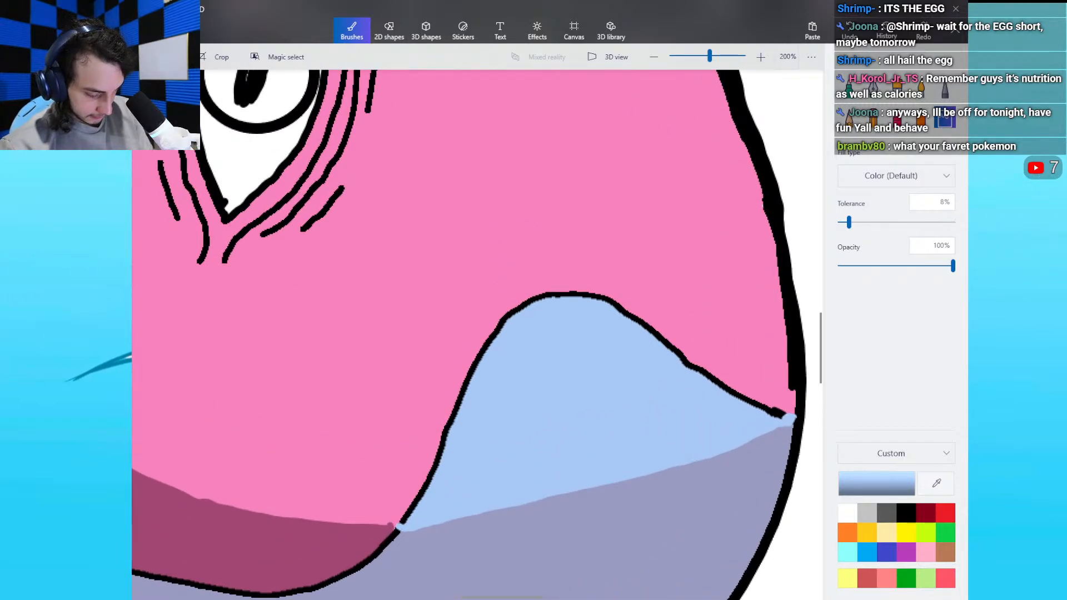
click(487, 345)
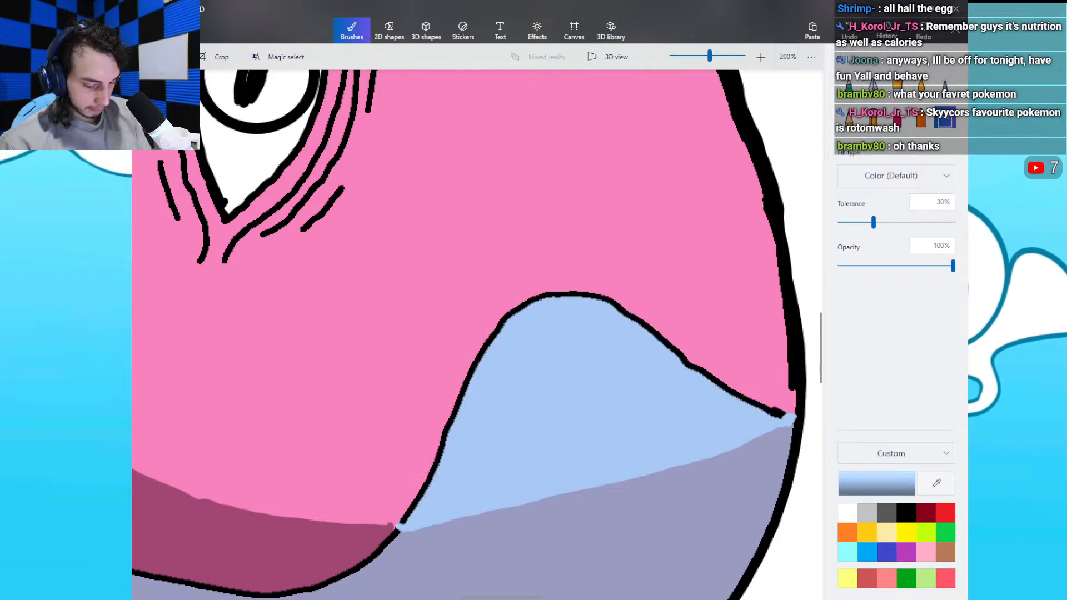
drag(873, 223, 908, 222)
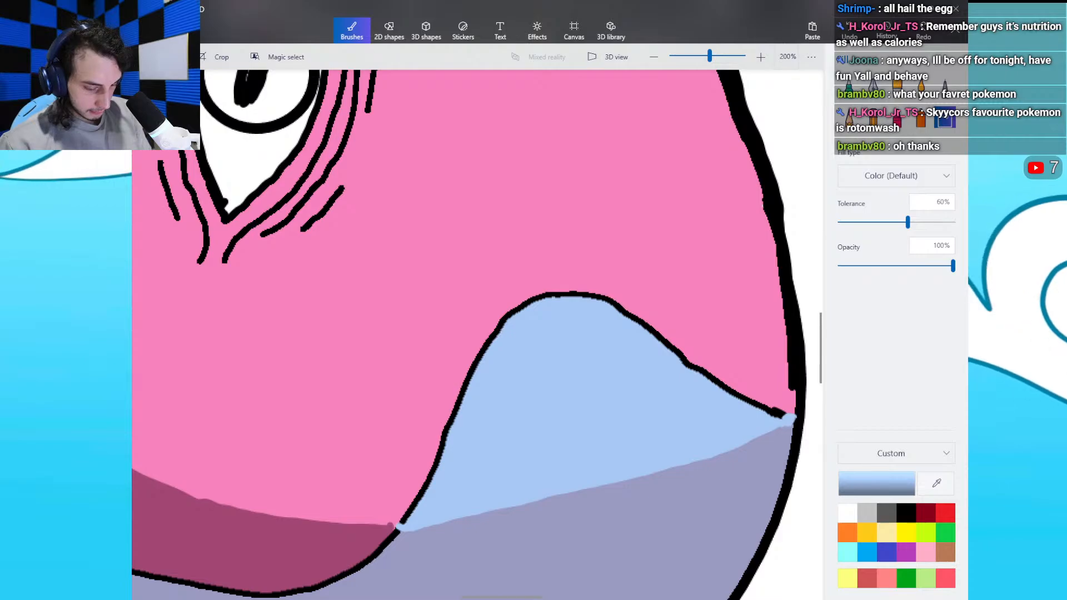
click(617, 537)
key(ctrl+z)
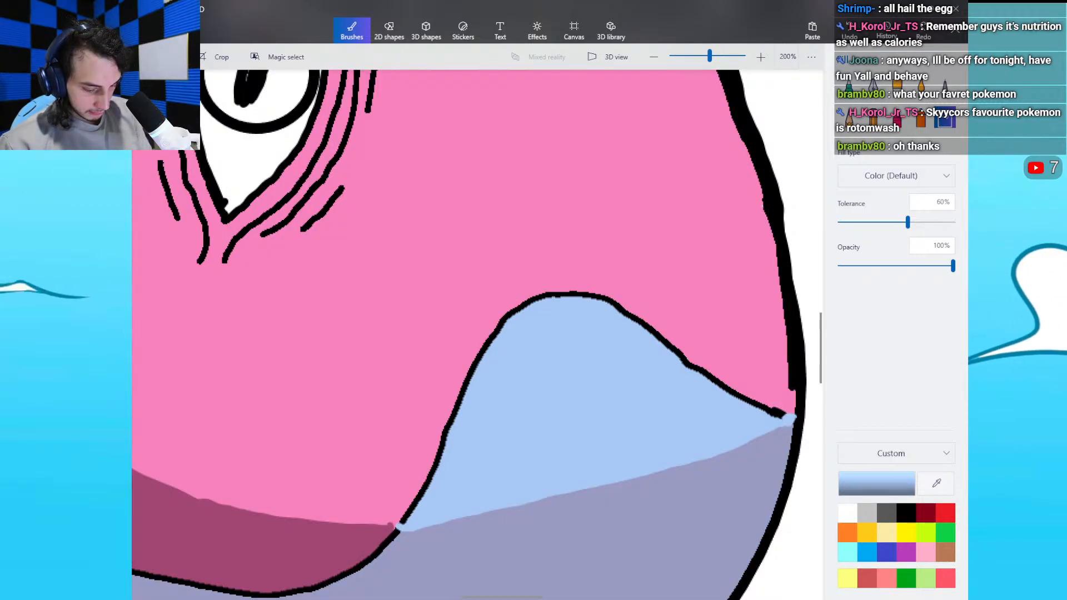
click(278, 547)
key(ctrl+z)
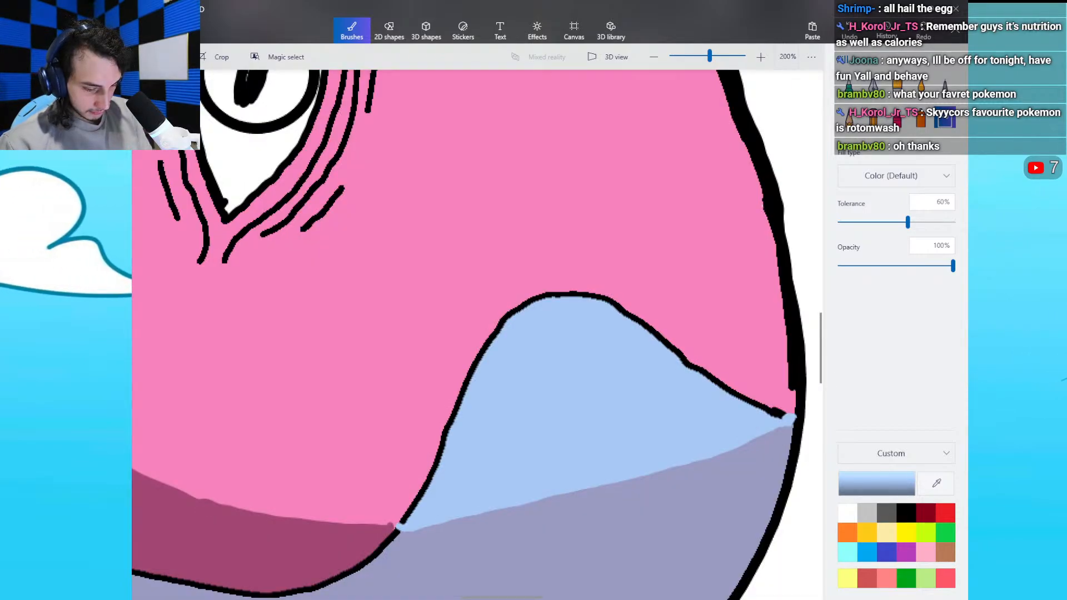
Step: Fill the black wavy line above the light blue area with light blue at 38% tolerance and paint over the leftover traces
click(573, 294)
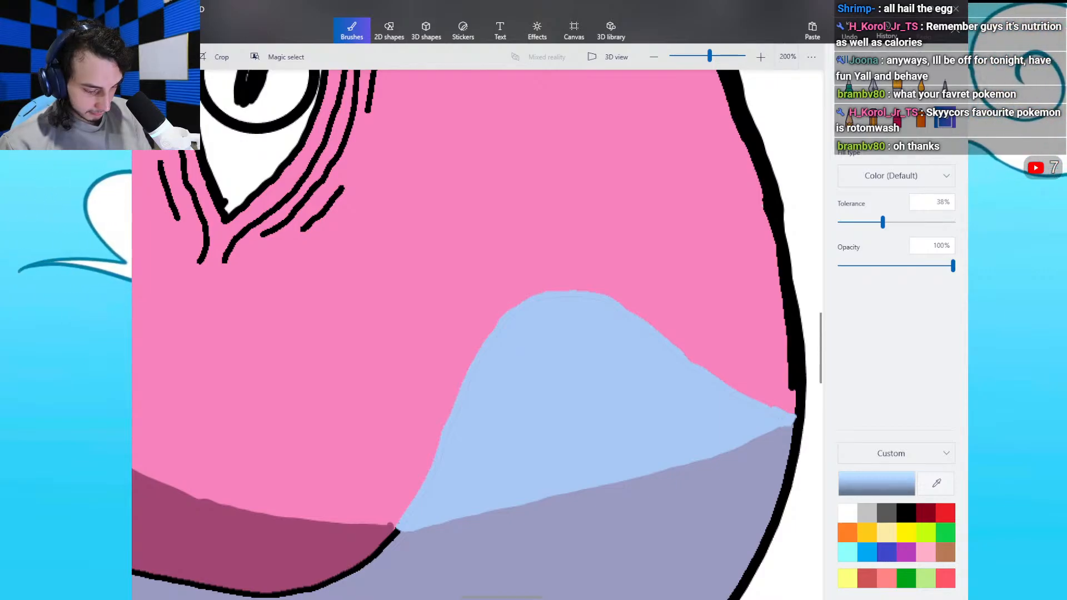
click(848, 85)
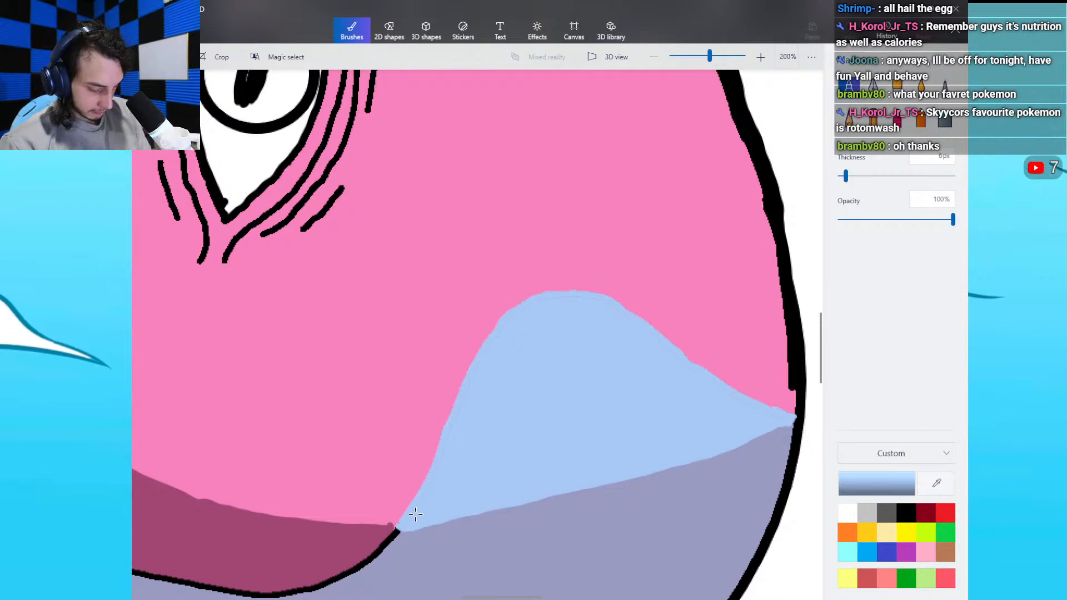
mouse_move(425, 500)
mouse_down()
mouse_move(484, 358)
mouse_move(537, 299)
mouse_move(522, 308)
mouse_move(598, 297)
mouse_move(732, 399)
mouse_move(781, 416)
mouse_up()
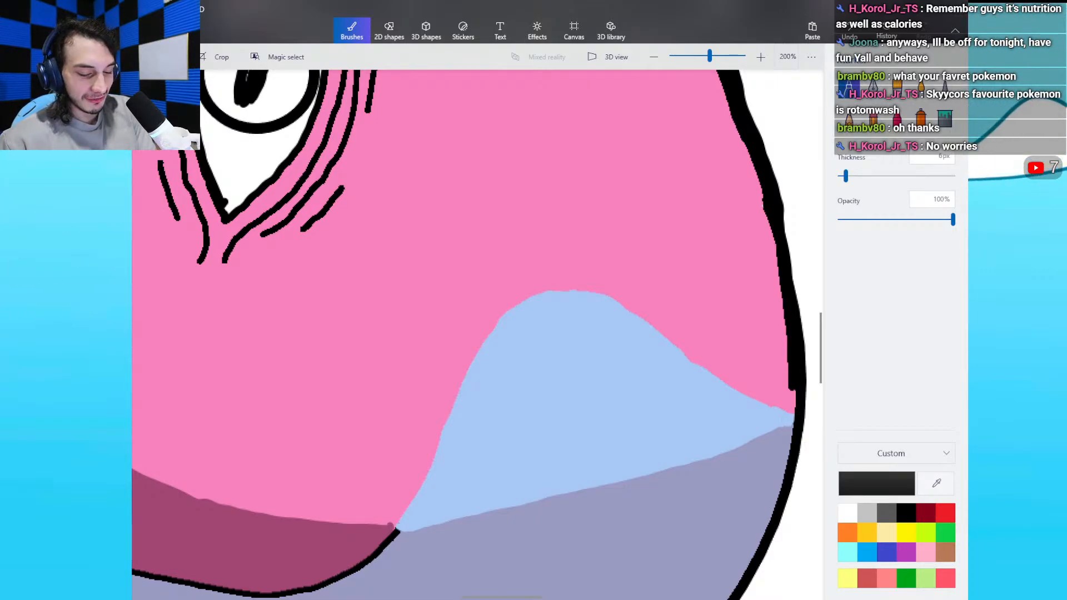
Step: Fill the remaining black wavy line beneath the dark pink shading with the grey-blue of the egg's lower part
drag(823, 340, 824, 375)
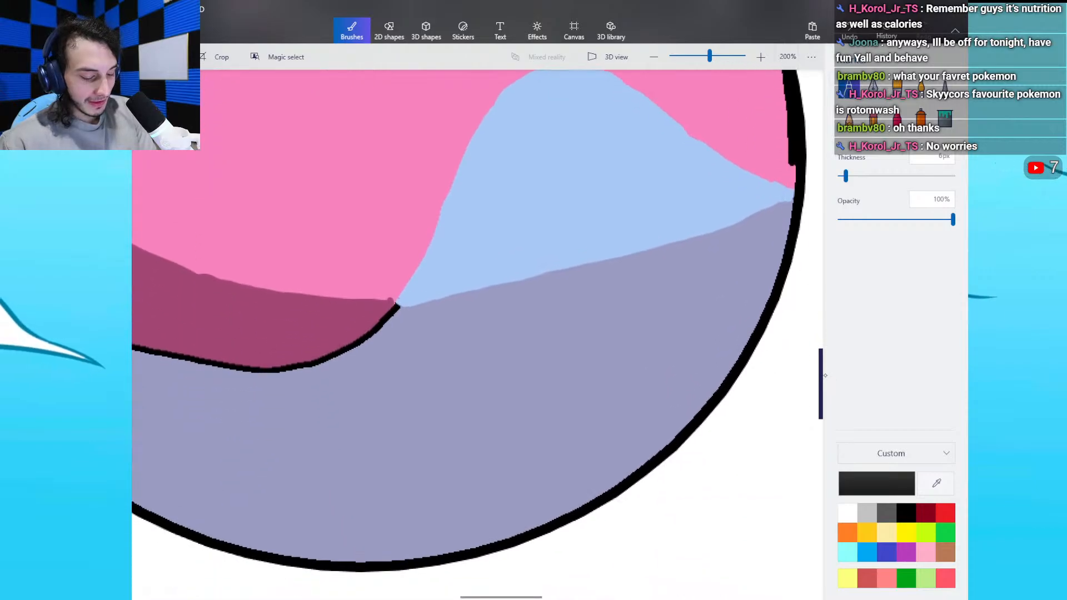
drag(524, 597, 481, 592)
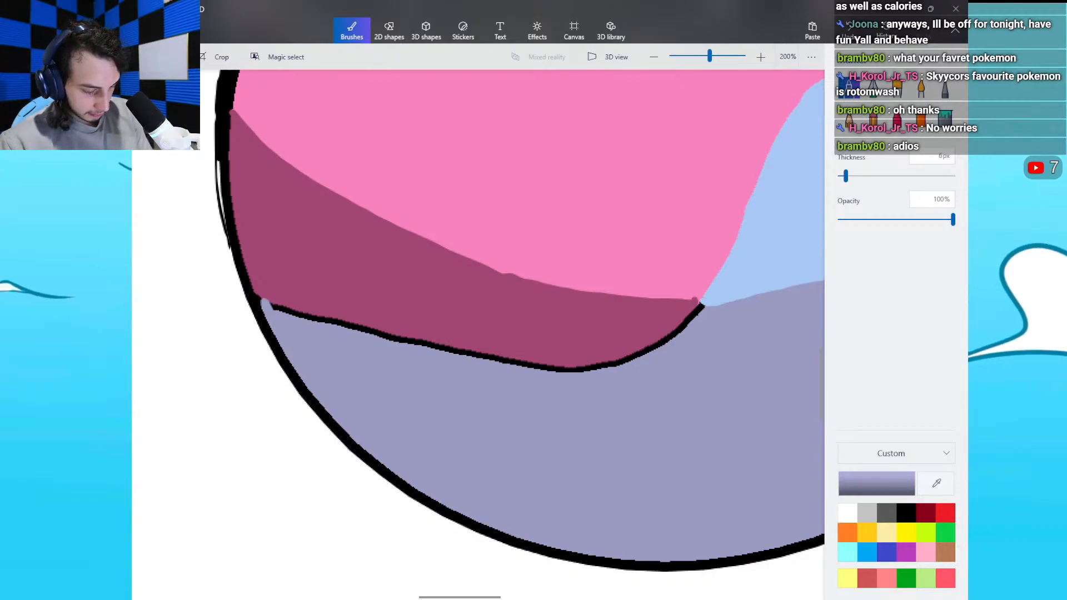
click(945, 117)
click(506, 360)
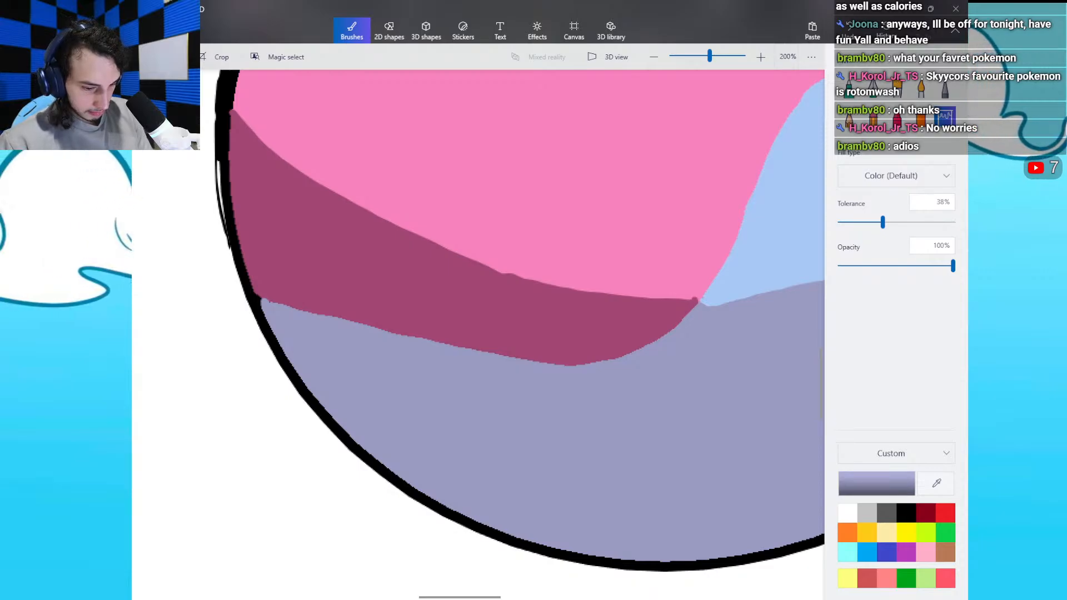
Step: Change the current colour to the red hex e55759 for colouring the eye
click(655, 57)
click(654, 57)
click(655, 57)
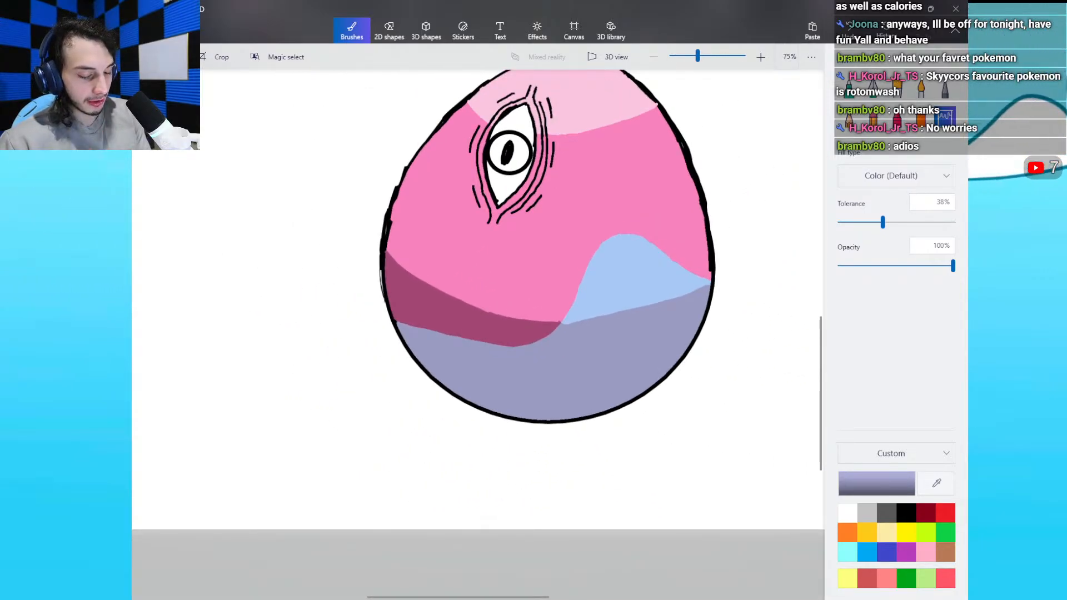
scroll(478, 300, up, 3)
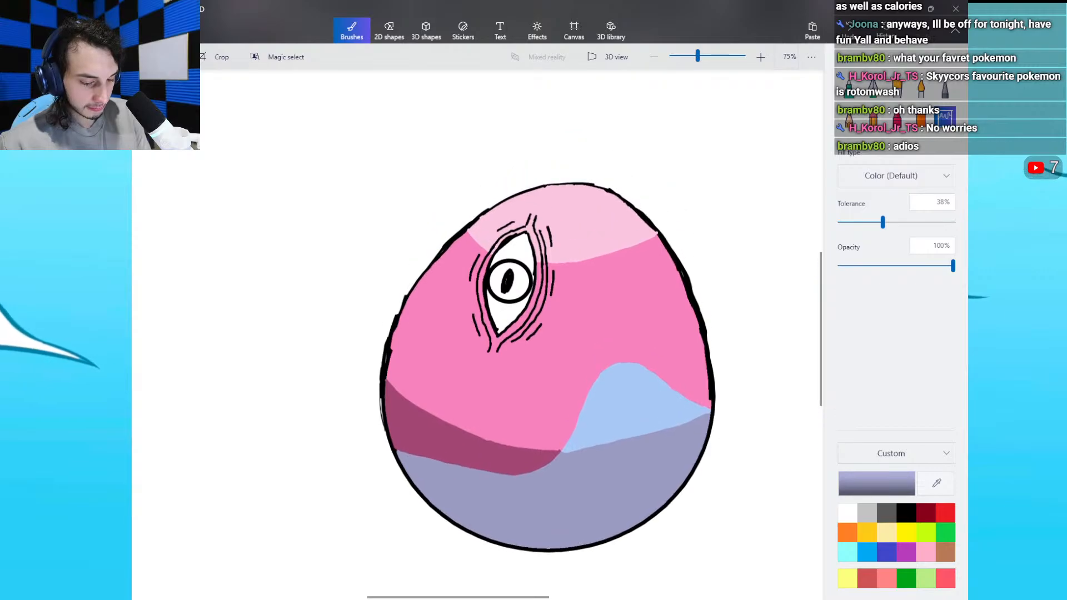
scroll(477, 336, up, 5)
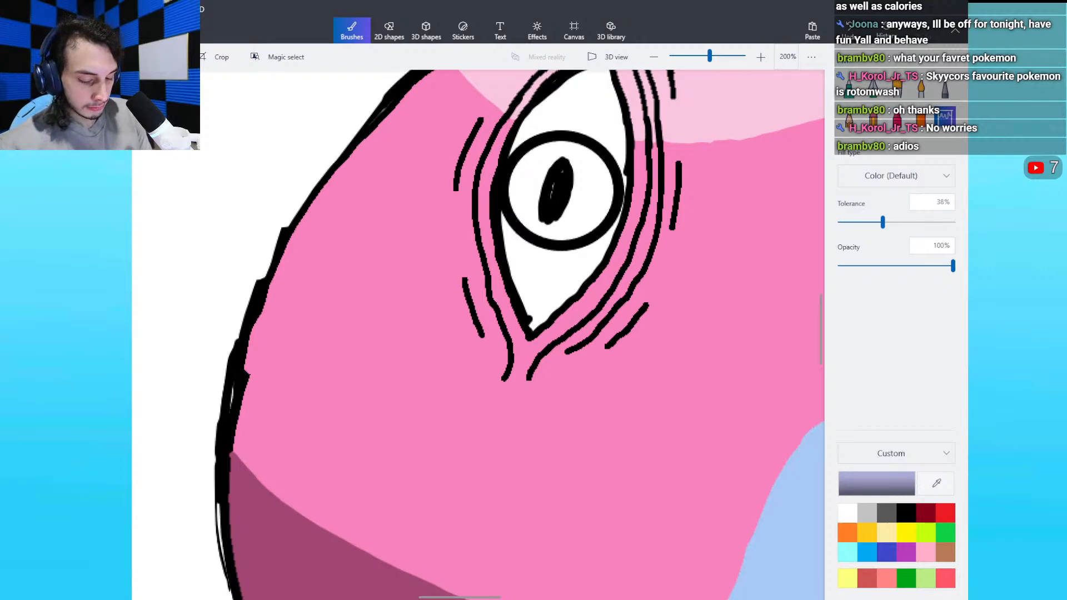
click(876, 484)
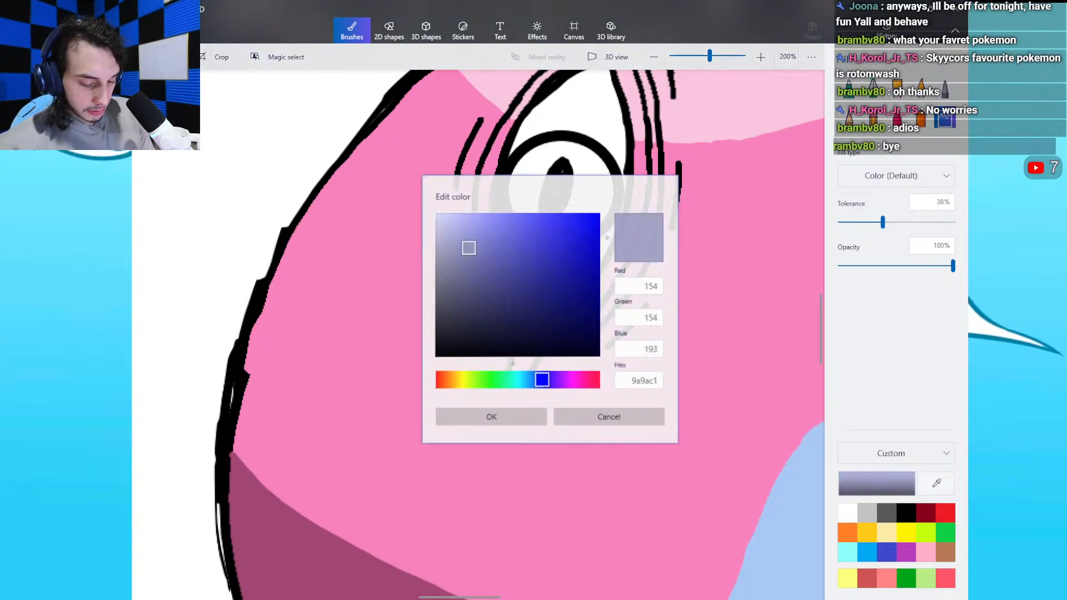
click(638, 380)
text(e55759)
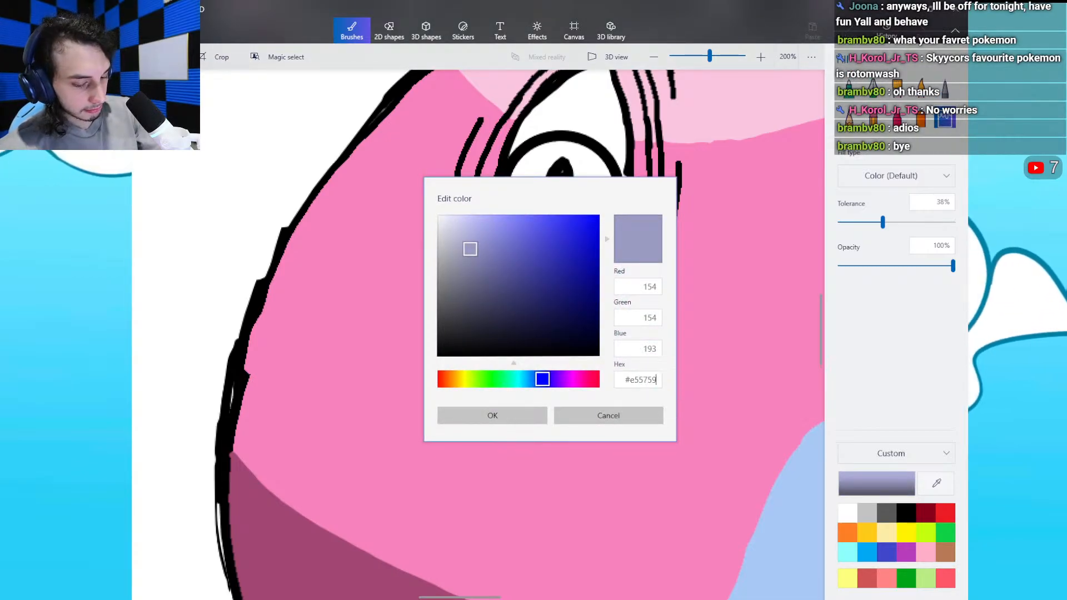
key(Left)
key(Left)
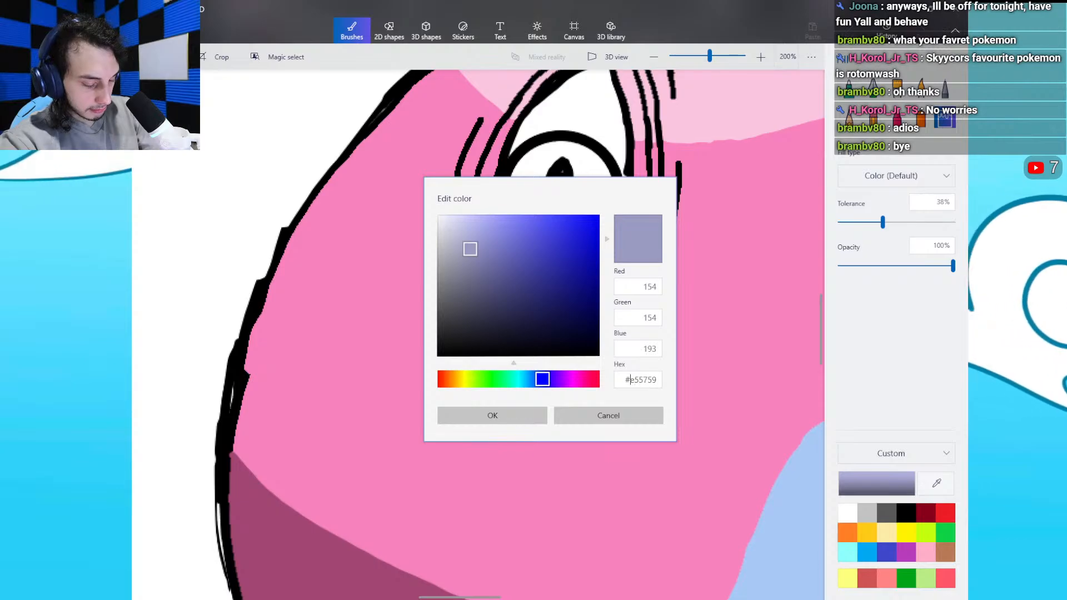
key(BackSpace)
click(493, 415)
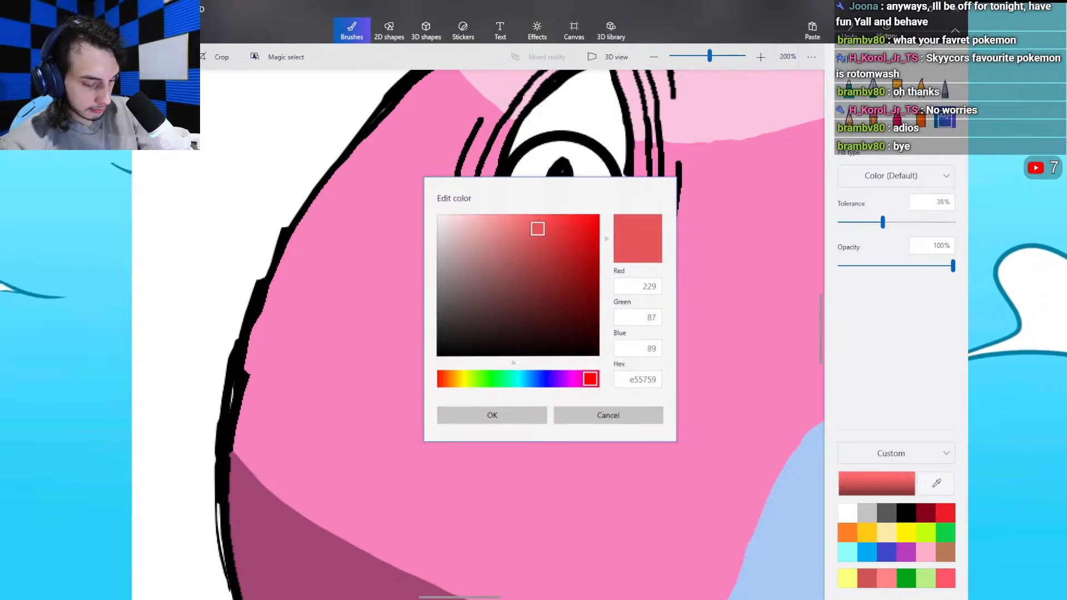
Step: Fill the iris and the white eye areas above and below it with the red
click(544, 166)
click(580, 110)
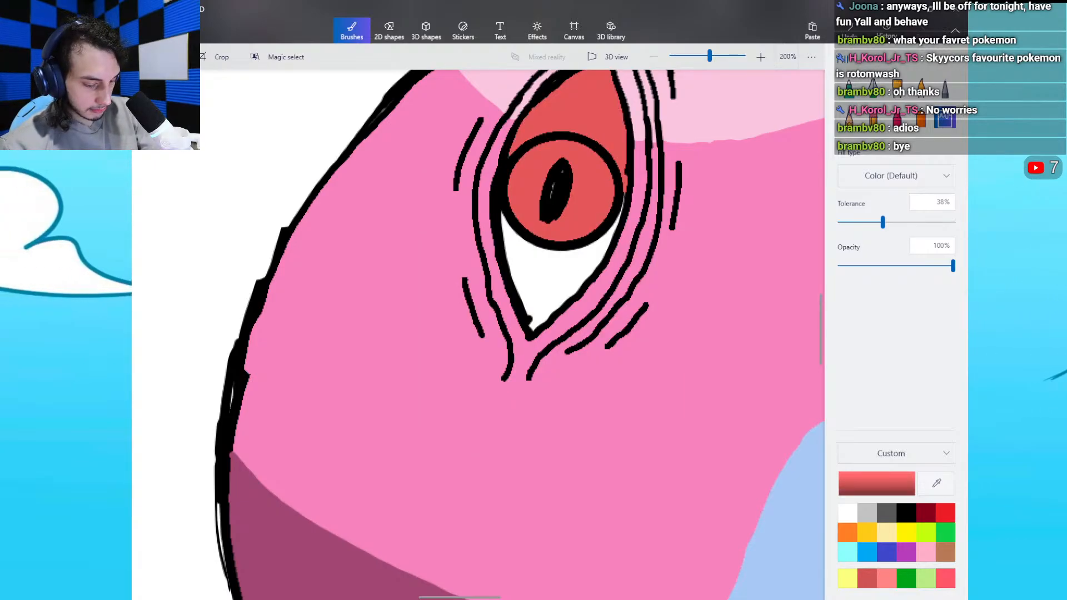
click(544, 279)
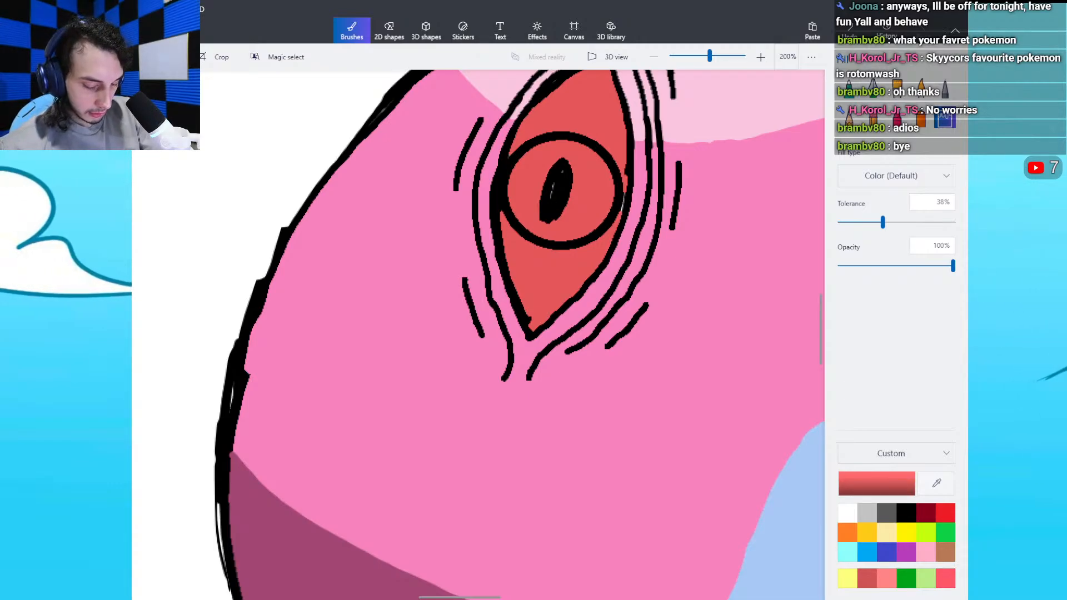
Step: Change the current colour to the dark red hex a43b3b
click(877, 484)
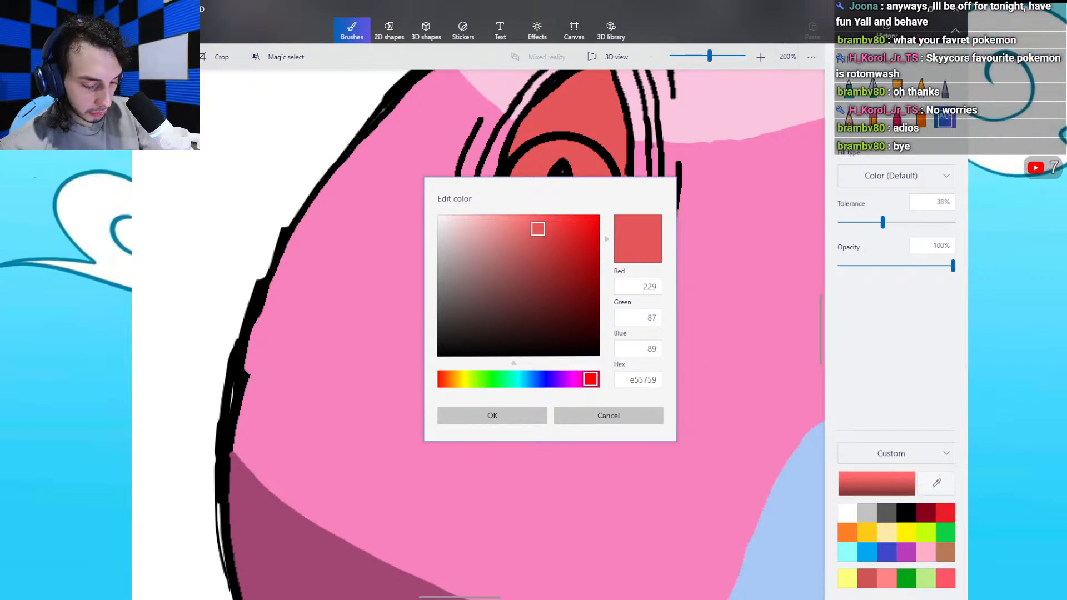
double_click(643, 380)
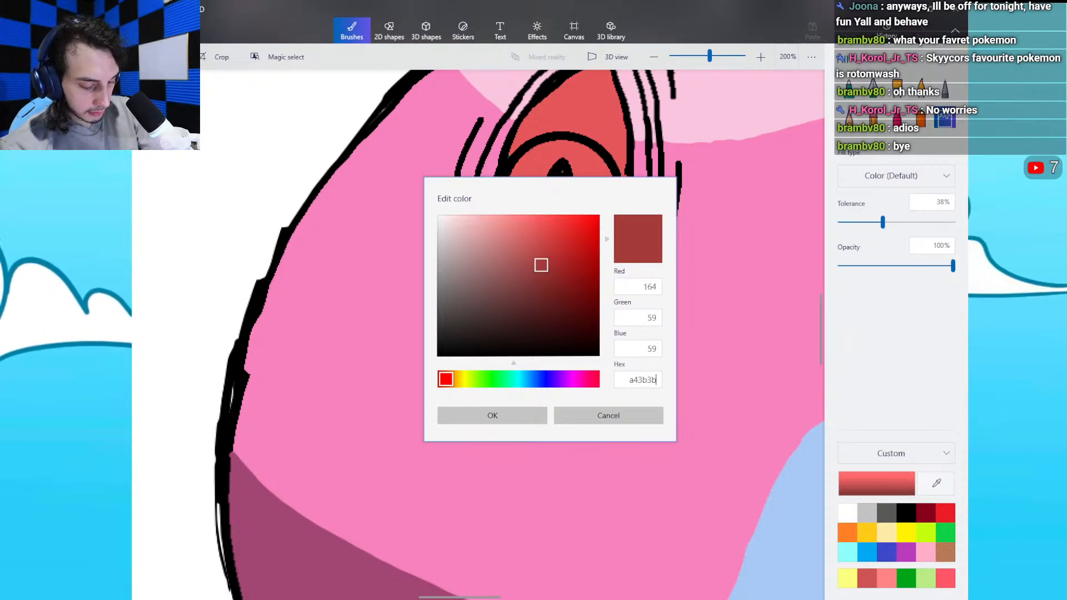
key(Return)
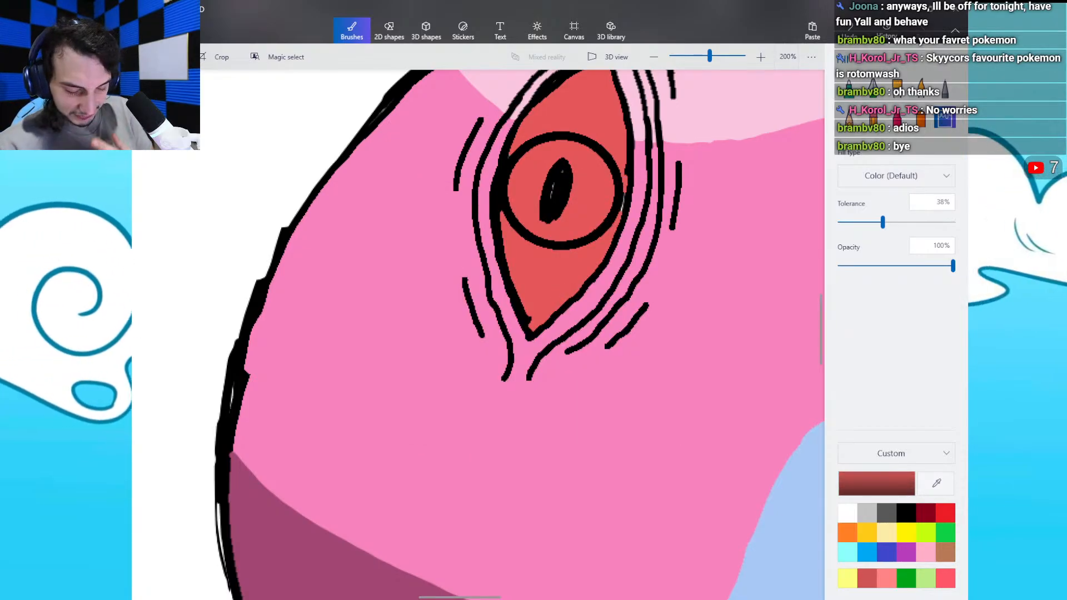
scroll(478, 336, up, 1)
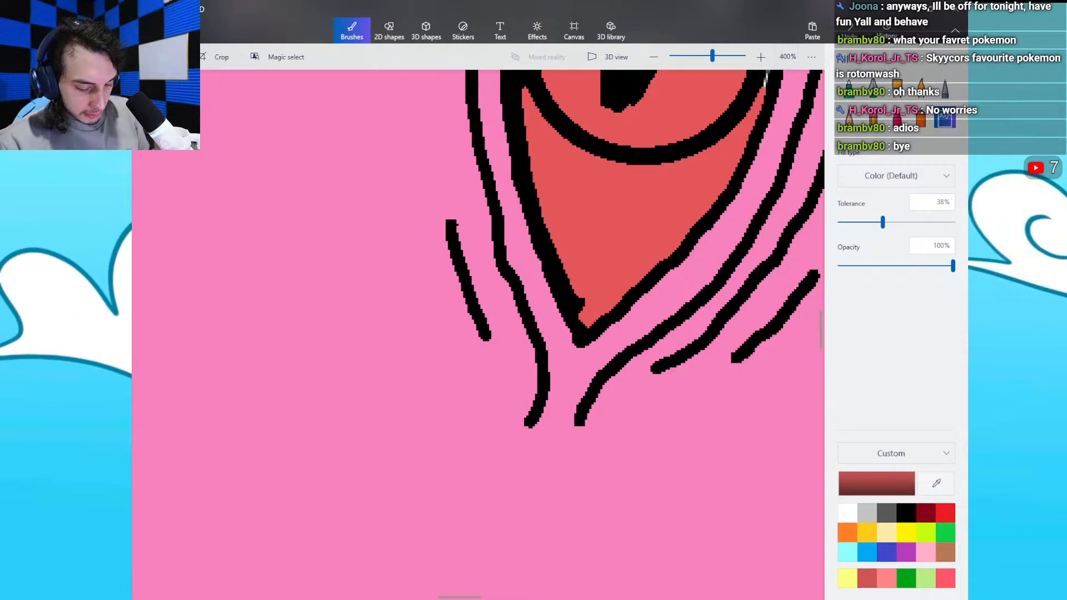
scroll(478, 336, up, 5)
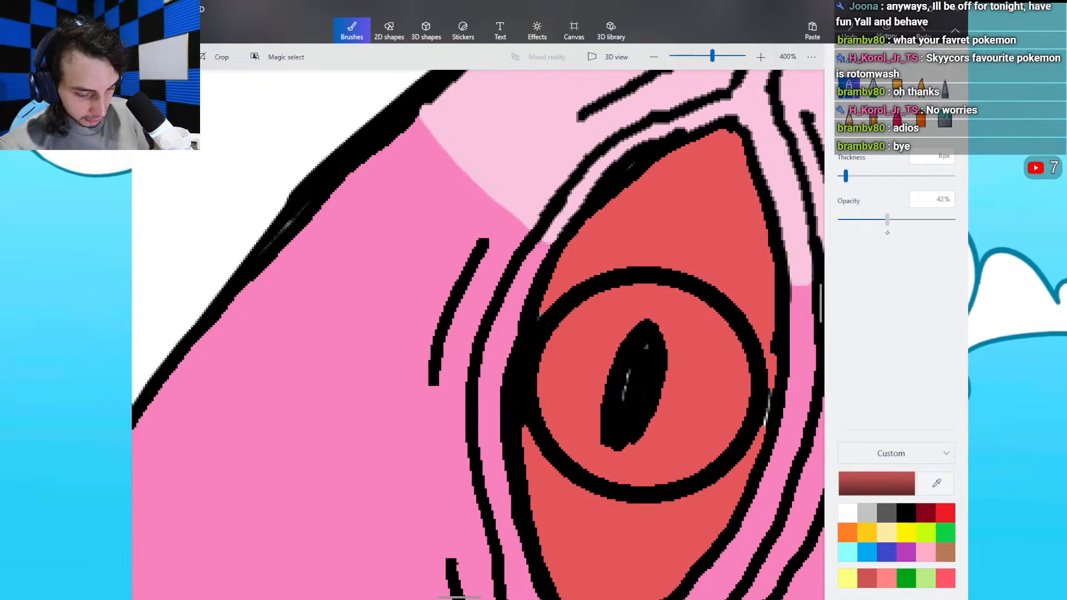
Step: Try a dark red shading stroke inside the iris at 31% opacity and undo it
drag(887, 220, 874, 220)
mouse_move(547, 400)
mouse_down()
mouse_move(584, 460)
mouse_move(542, 401)
mouse_move(592, 408)
mouse_move(593, 444)
mouse_move(592, 422)
mouse_move(568, 421)
mouse_move(610, 418)
mouse_move(616, 461)
mouse_move(561, 418)
mouse_up()
key(ctrl+z)
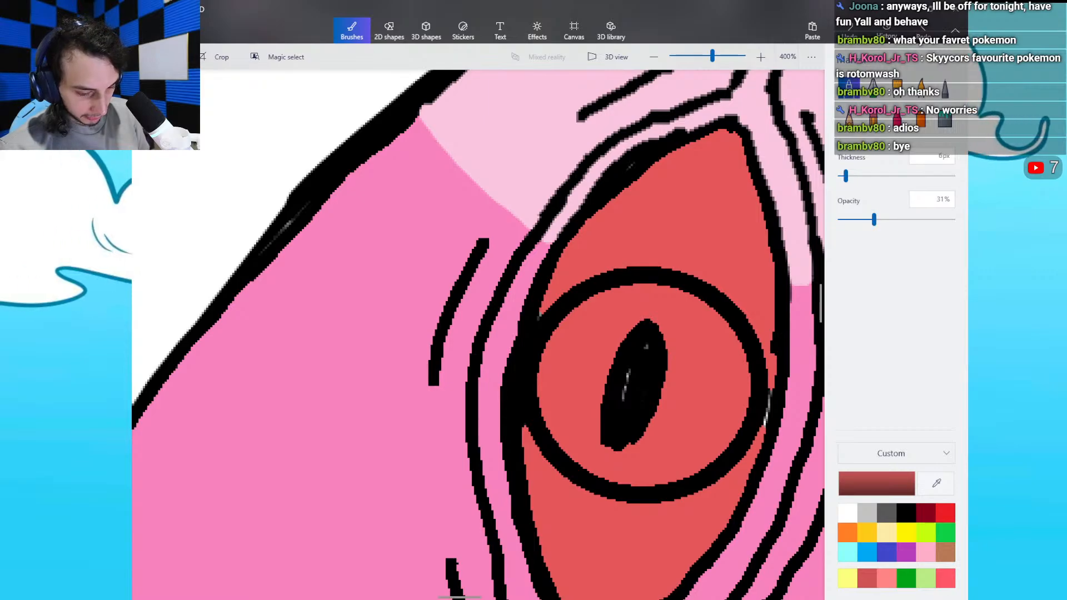
Step: Draw a curved dark red line across the iris on both sides of the pupil at 100% opacity and apply a dark red fill below it
drag(874, 219, 953, 219)
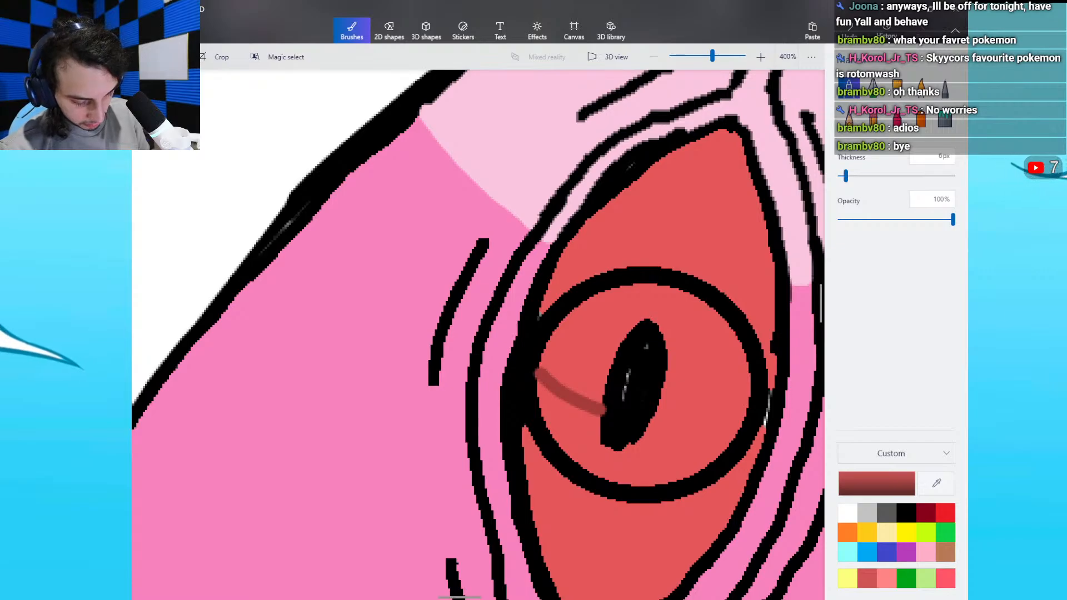
drag(688, 420, 750, 397)
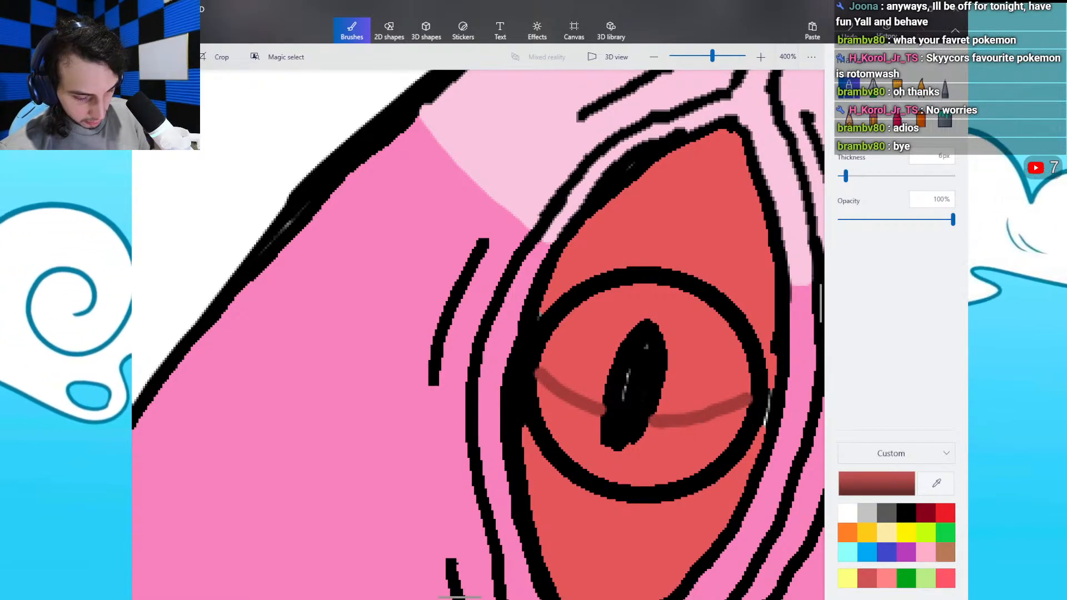
click(945, 118)
click(685, 452)
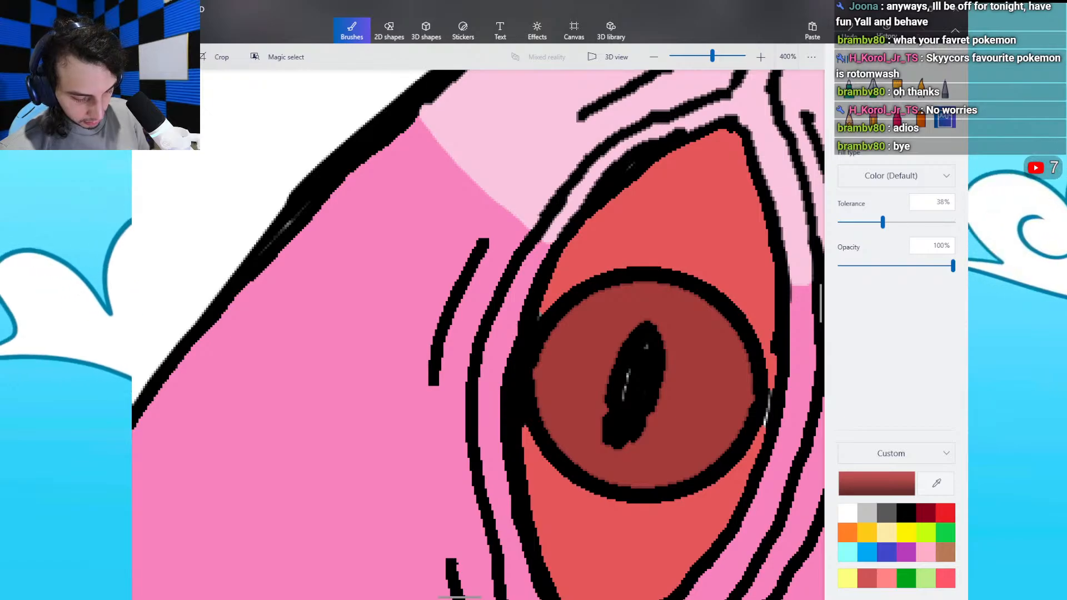
Step: Undo the spilled dark red fills and refill only the iris area below the curved line with tolerance lowered to 8%
key(ctrl+z)
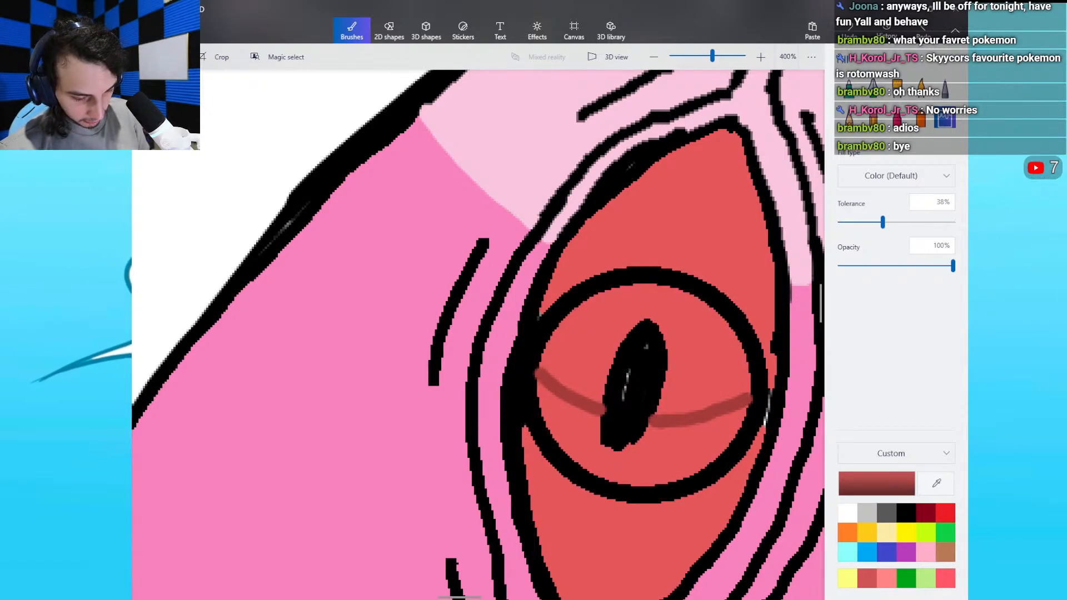
click(685, 451)
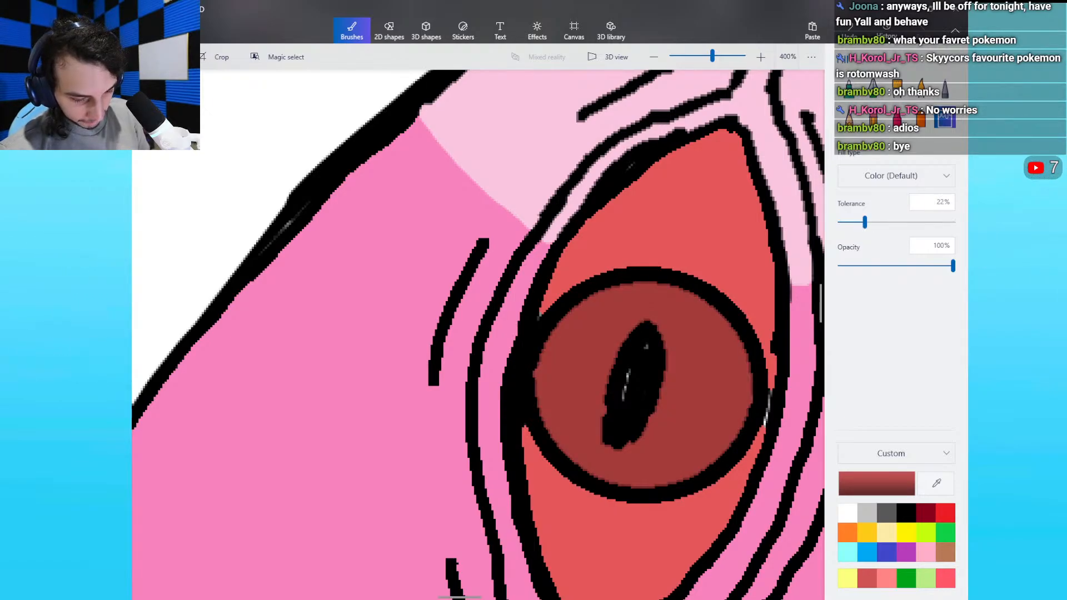
key(ctrl+z)
click(681, 453)
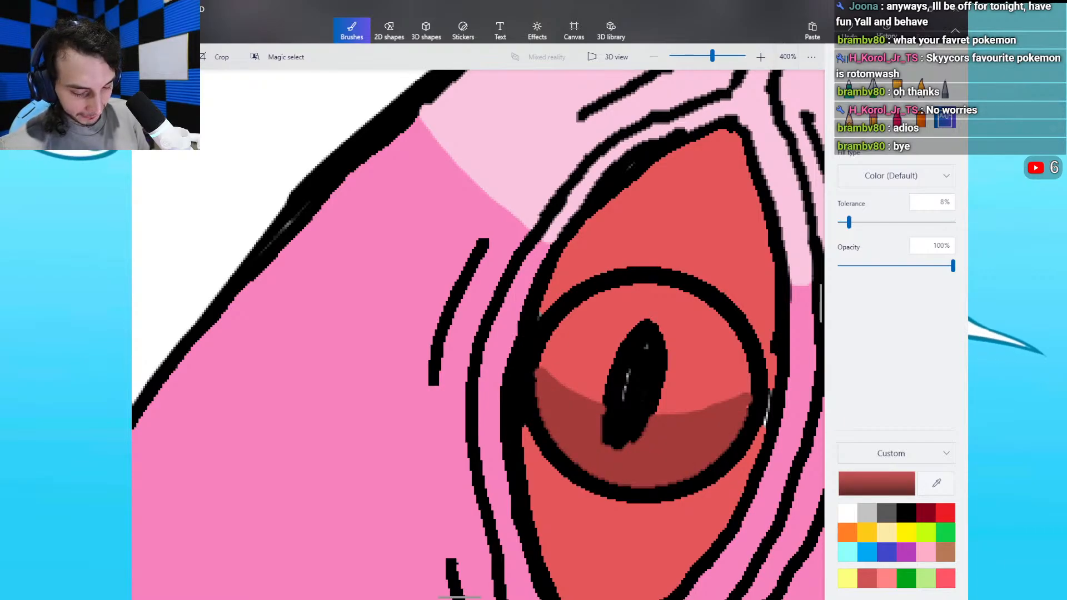
Step: Repaint the slit pupil in solid black and add a small round white highlight beside it with the 6 px marker
click(848, 89)
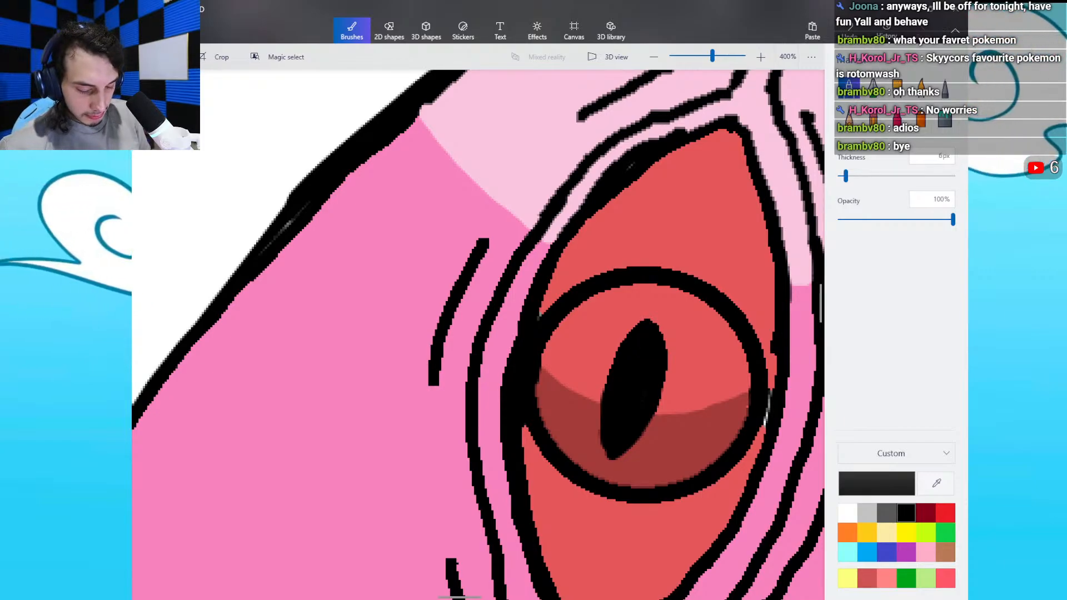
click(848, 513)
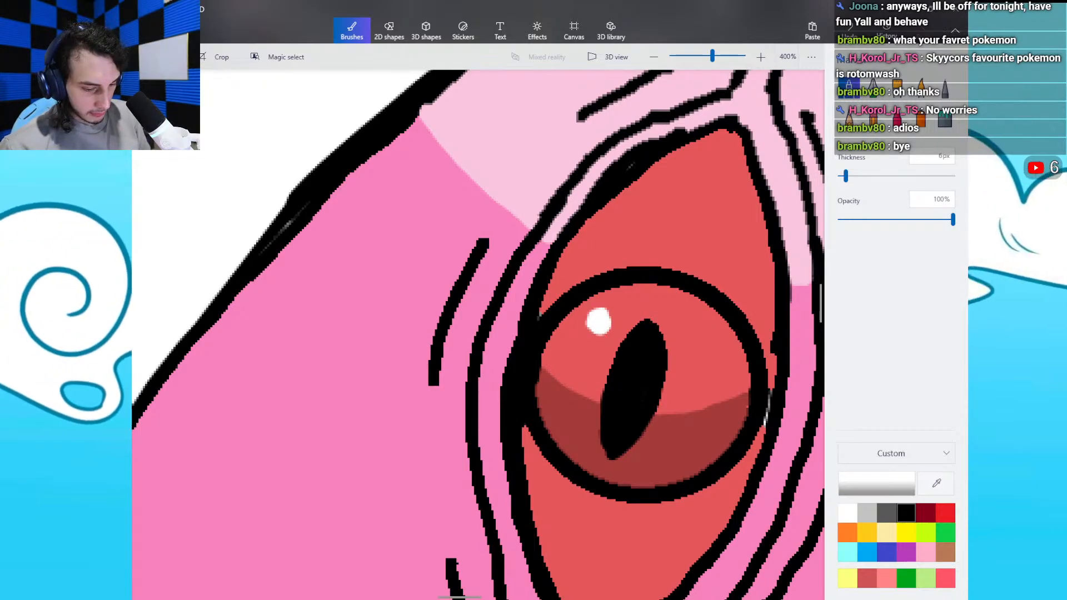
scroll(478, 335, down, 5)
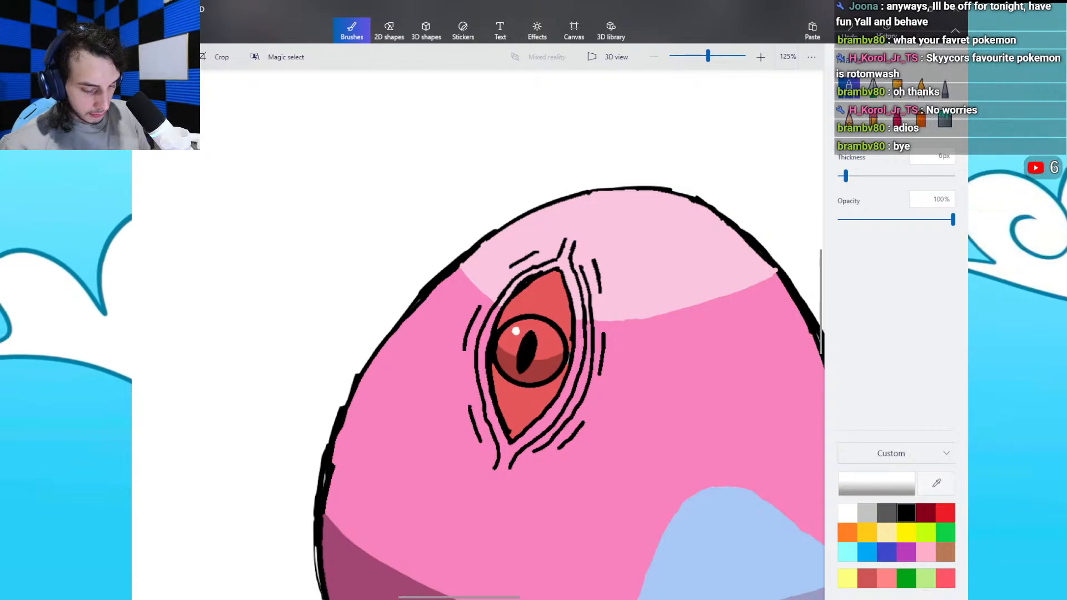
Step: Shade the inner edges of the red eye areas above and below the iris in black at 9 px and 37% opacity
click(906, 513)
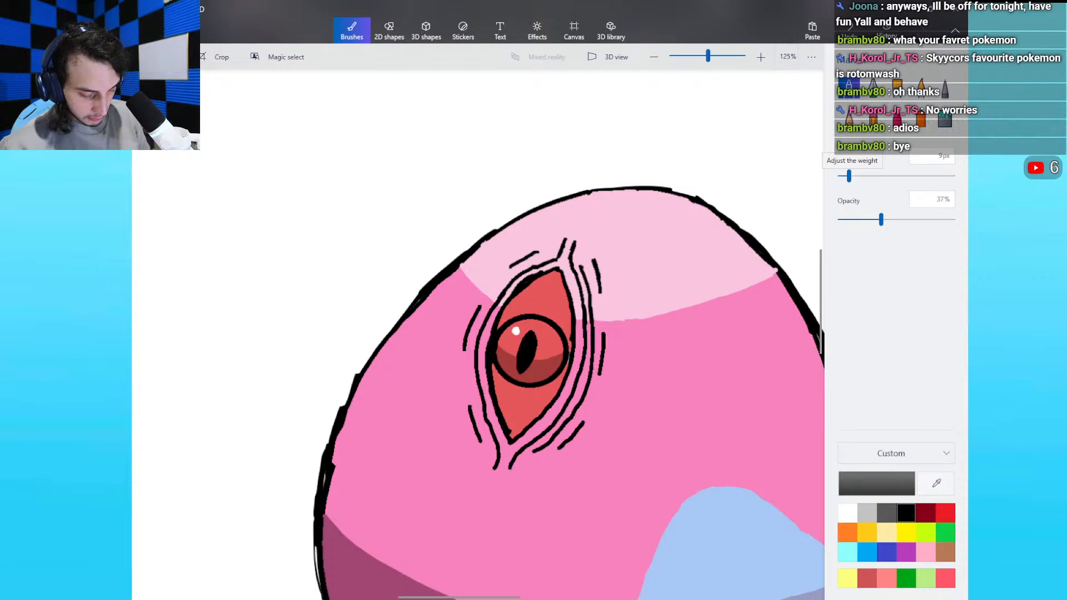
scroll(479, 333, up, 3)
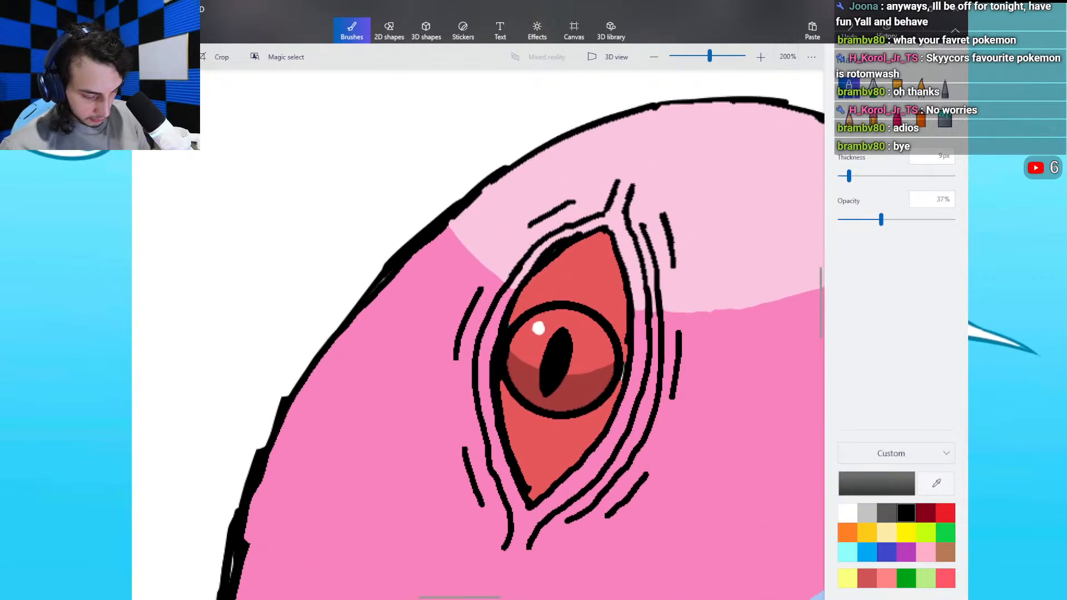
mouse_move(565, 254)
mouse_down()
mouse_move(601, 232)
mouse_move(623, 354)
mouse_move(623, 321)
mouse_up()
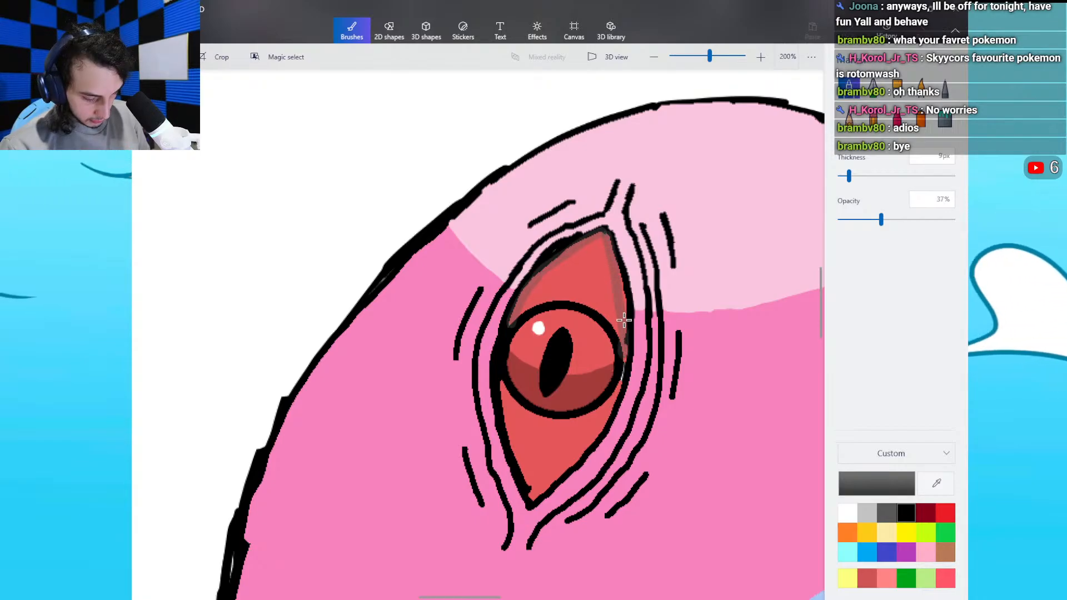
mouse_move(503, 384)
mouse_down()
mouse_move(533, 495)
mouse_move(570, 467)
mouse_move(606, 412)
mouse_up()
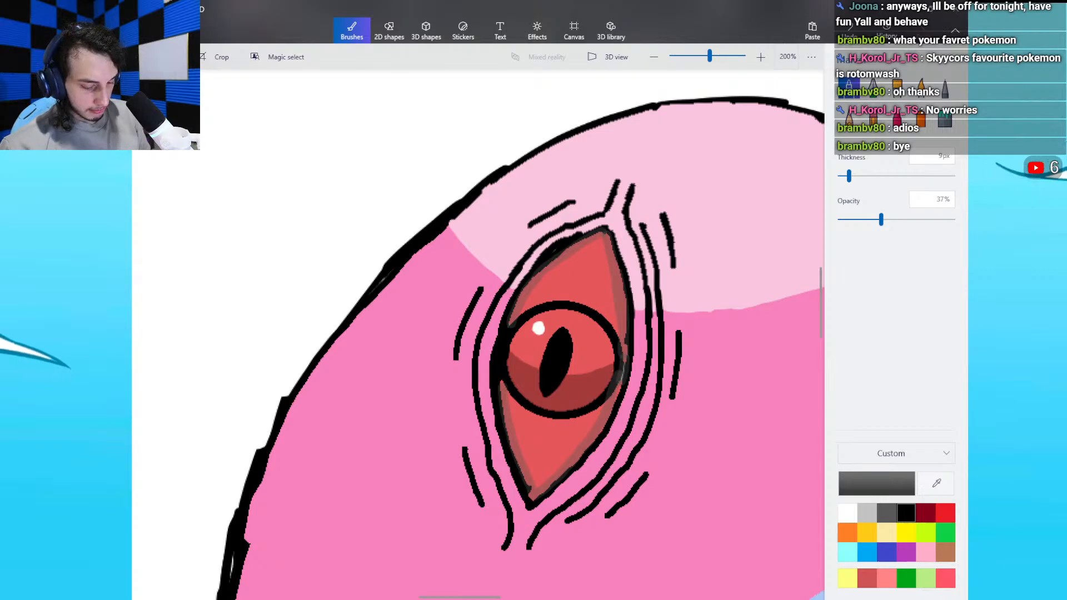
Step: Sample the dark red from the iris and darken the red eye areas above and below it at 37% opacity
click(580, 392)
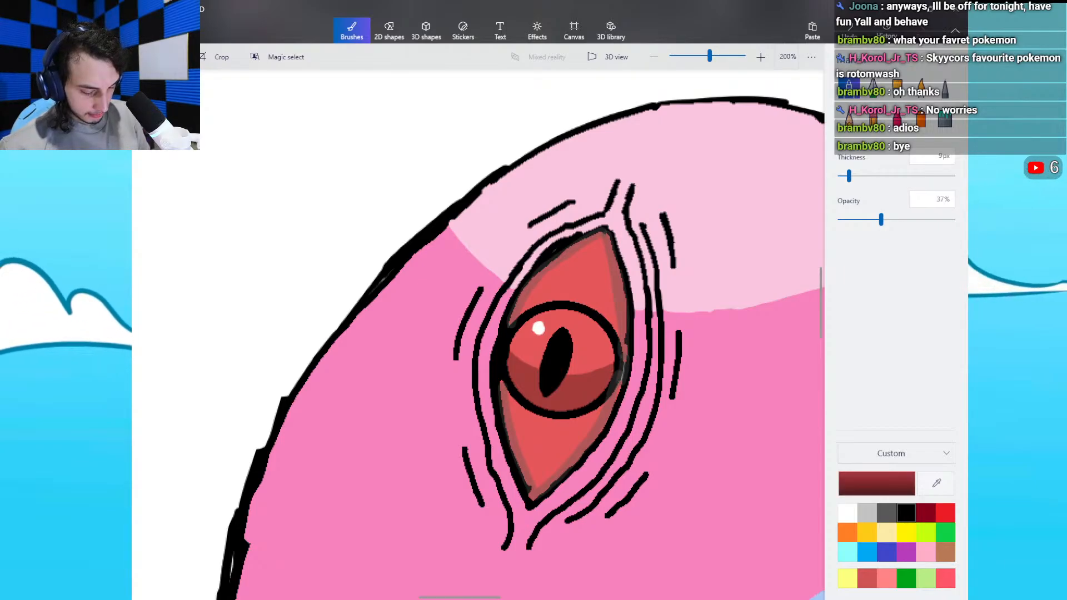
drag(503, 386, 518, 450)
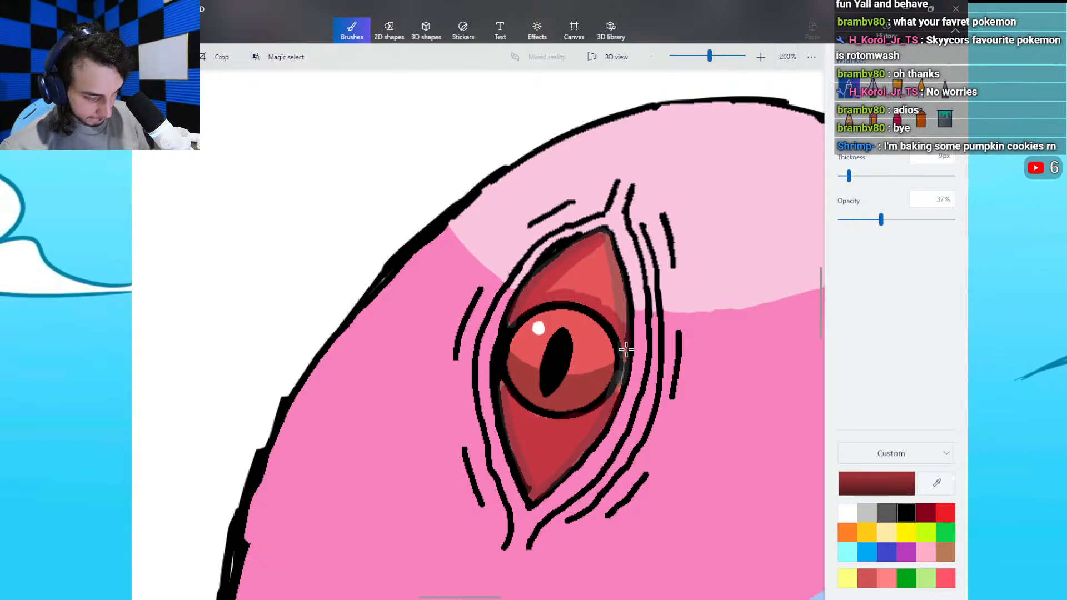
mouse_move(606, 242)
mouse_down()
mouse_move(587, 270)
mouse_move(576, 267)
mouse_move(593, 252)
mouse_move(595, 290)
mouse_move(558, 287)
mouse_move(587, 281)
mouse_move(609, 311)
mouse_move(589, 292)
mouse_move(598, 274)
mouse_move(615, 275)
mouse_move(622, 349)
mouse_up()
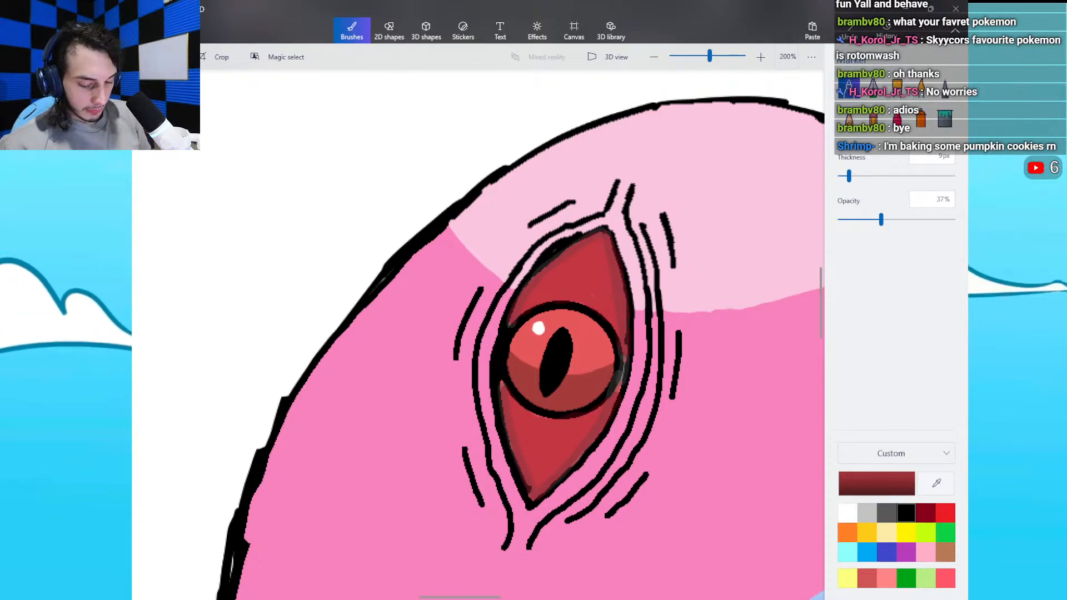
Step: Shade the eyelid band all around the eye in black at 27% opacity
click(906, 513)
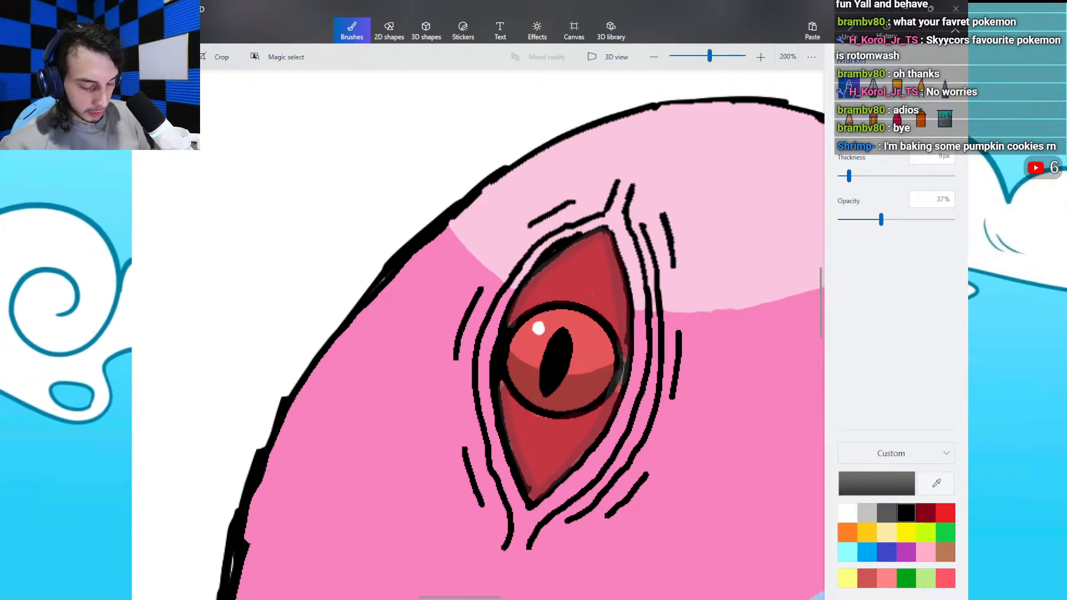
drag(881, 219, 870, 220)
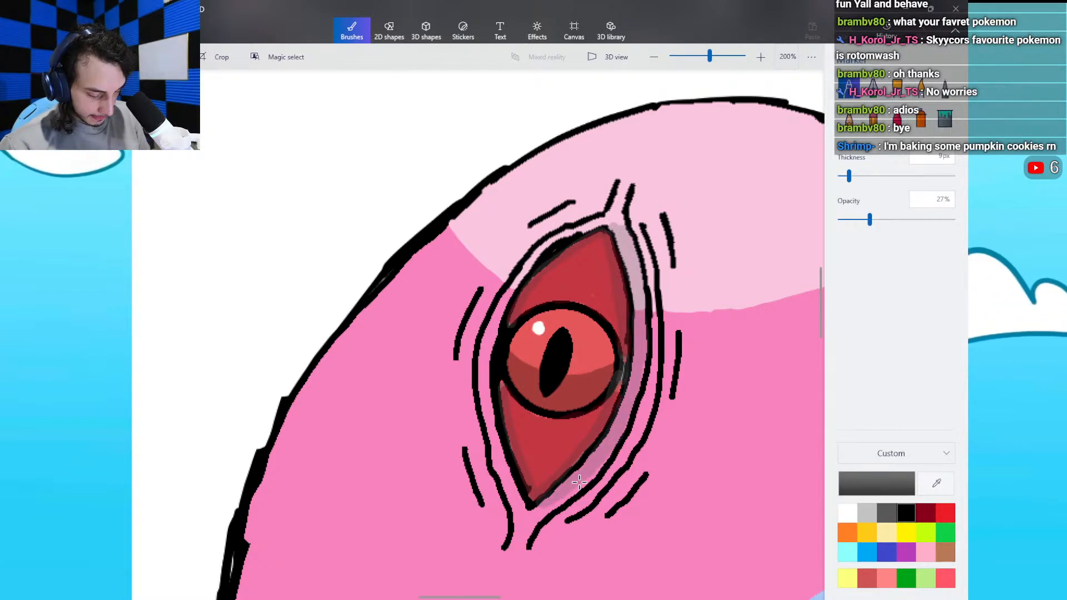
mouse_move(577, 488)
mouse_down()
mouse_move(514, 540)
mouse_move(498, 463)
mouse_move(522, 518)
mouse_move(553, 506)
mouse_move(531, 519)
mouse_move(479, 411)
mouse_move(493, 447)
mouse_move(484, 363)
mouse_move(516, 275)
mouse_up()
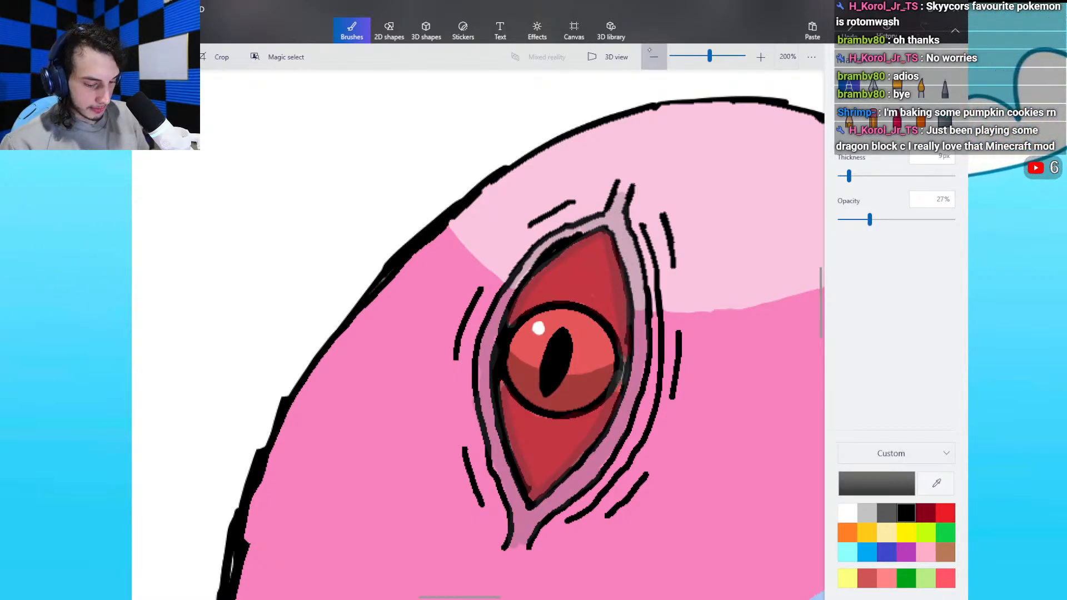
Step: Make the canvas background transparent around the finished egg
click(654, 56)
click(654, 56)
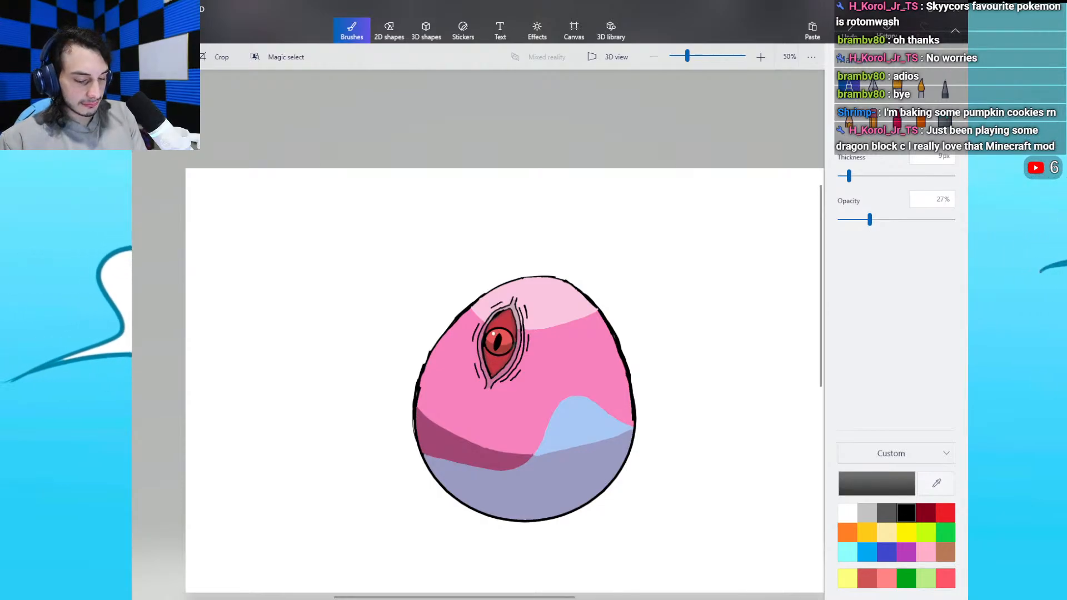
click(761, 56)
click(654, 56)
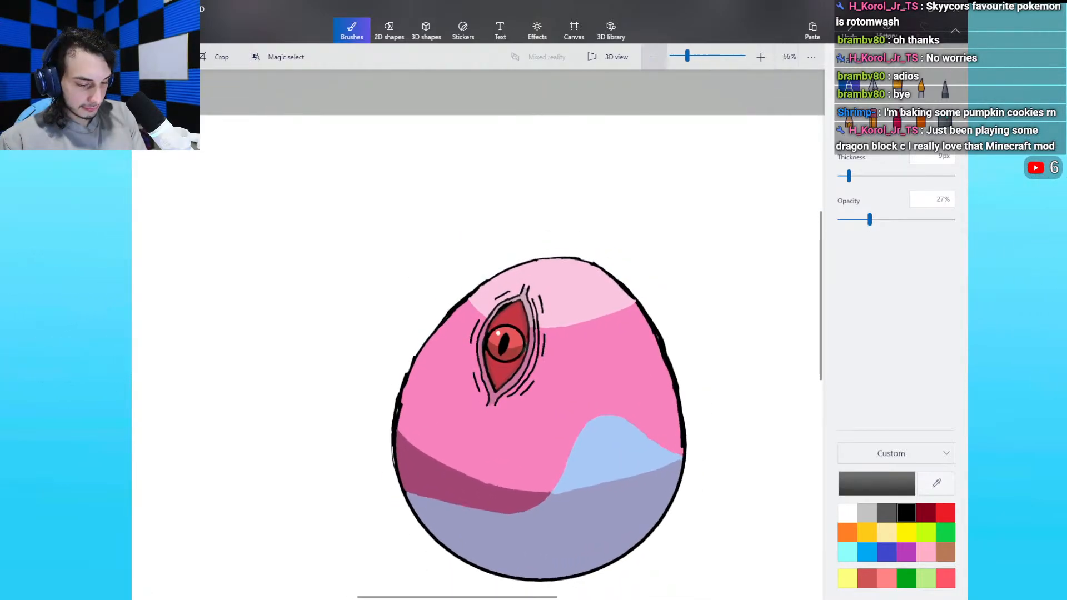
click(575, 31)
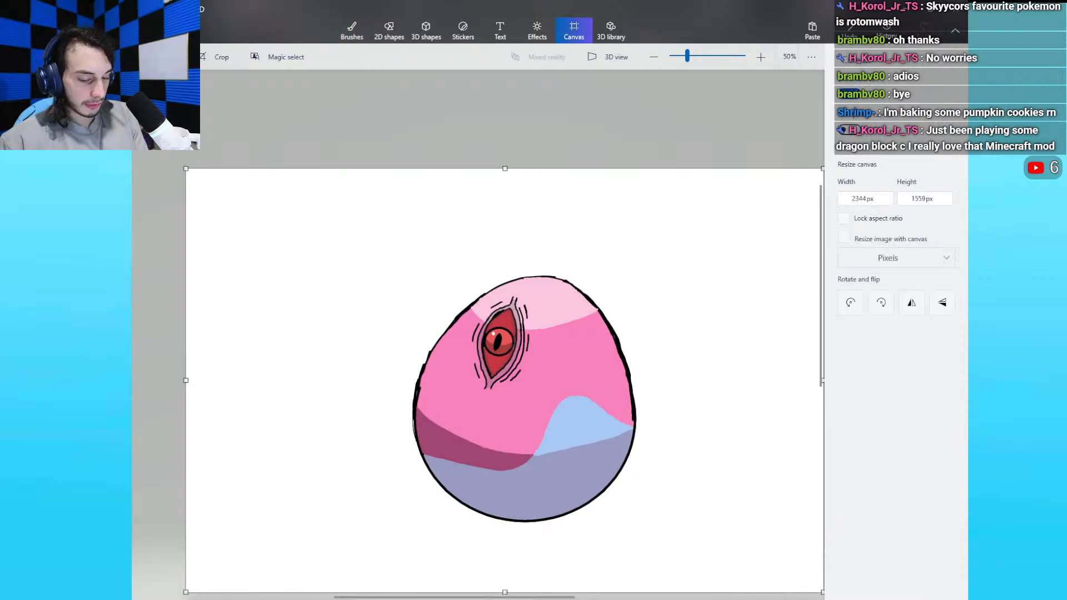
click(849, 130)
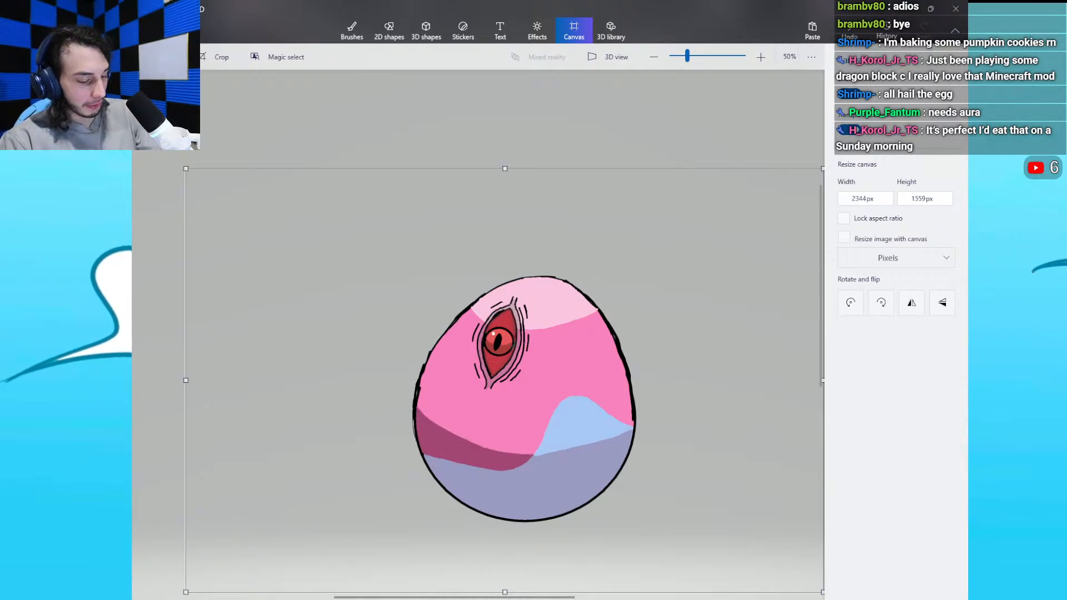
Step: Save the drawing as a 2D PNG named "481-Mesprit Egg" in the paint mons folder
key(ctrl+o)
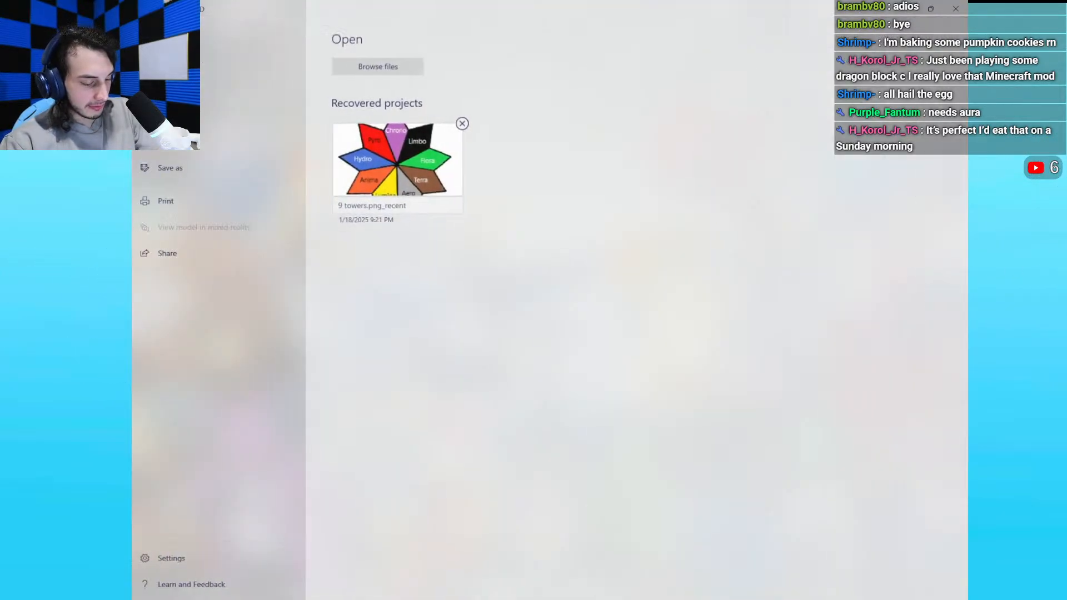
key(ctrl+s)
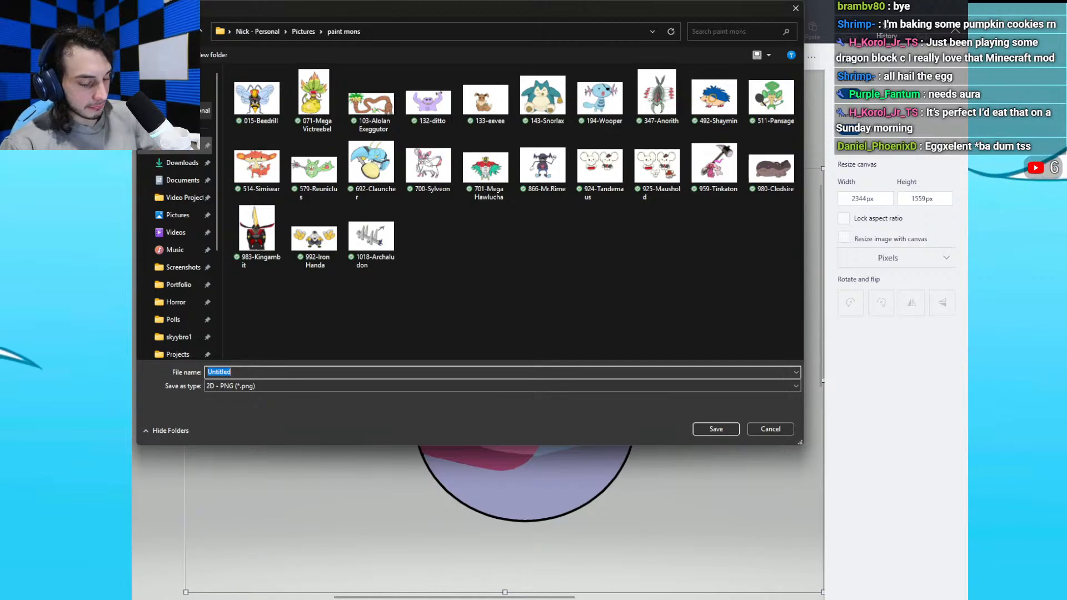
text(481)
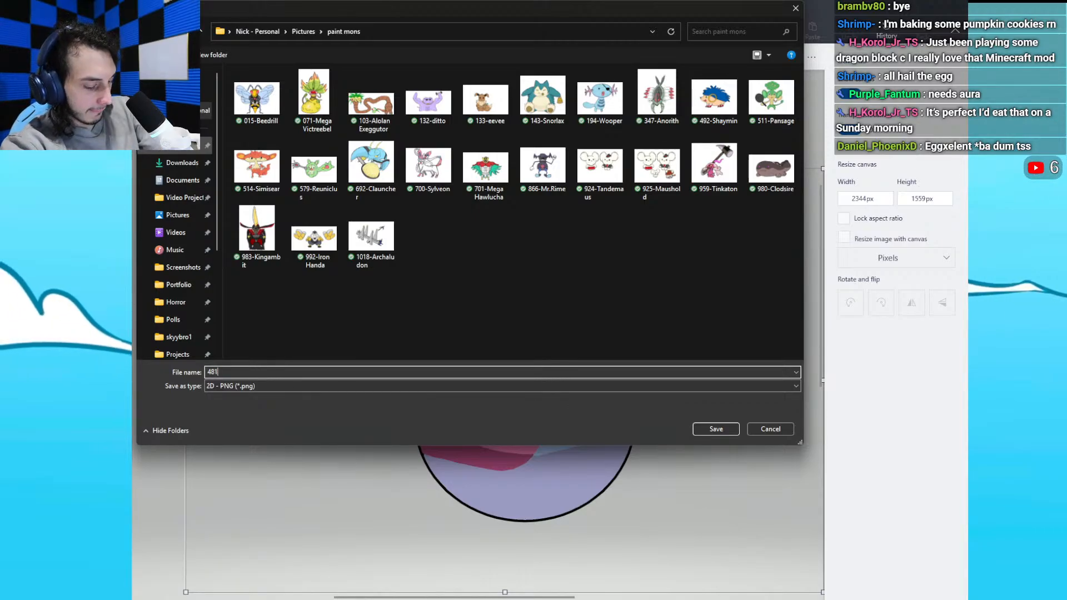
text(-Me)
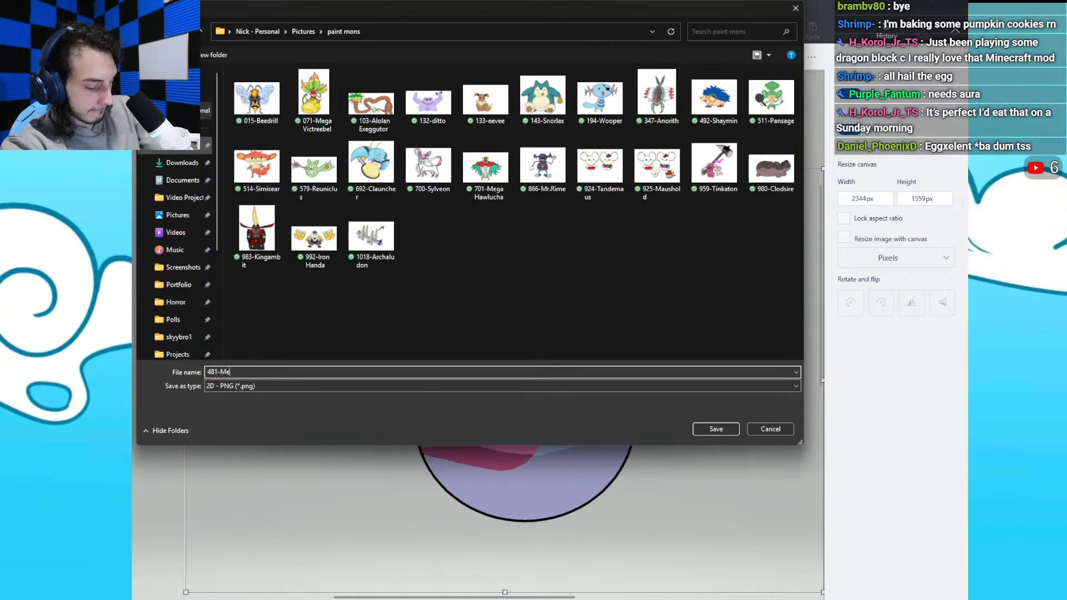
text(sprit)
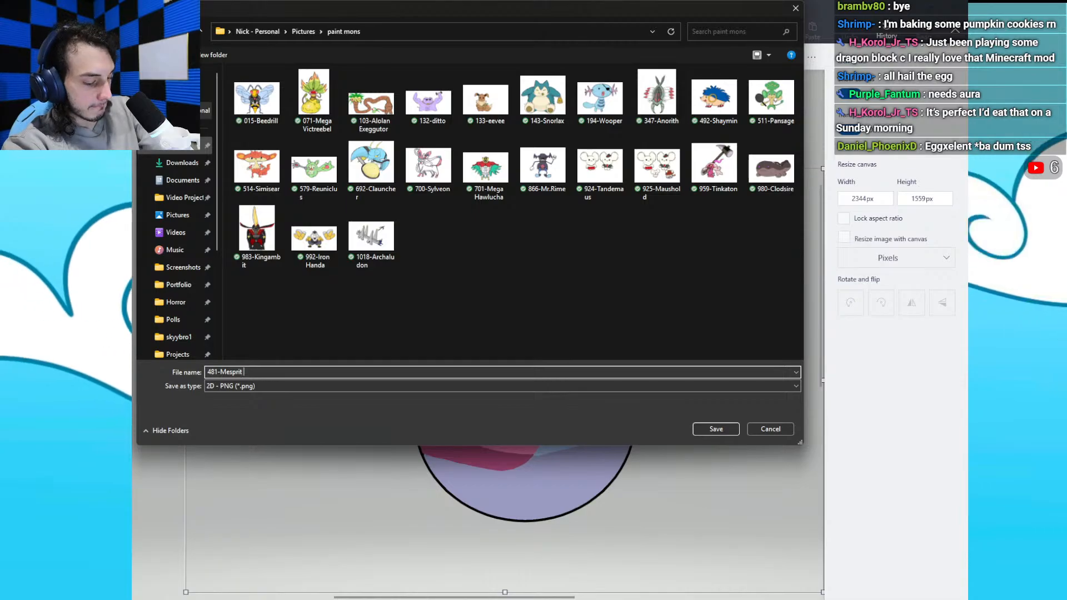
text( Egg)
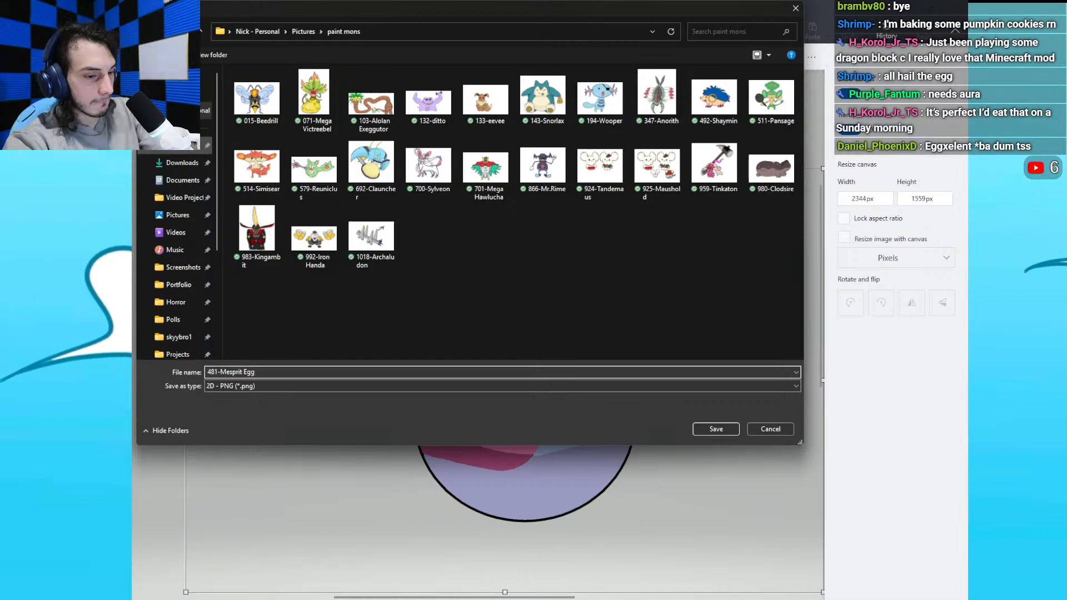
key(Return)
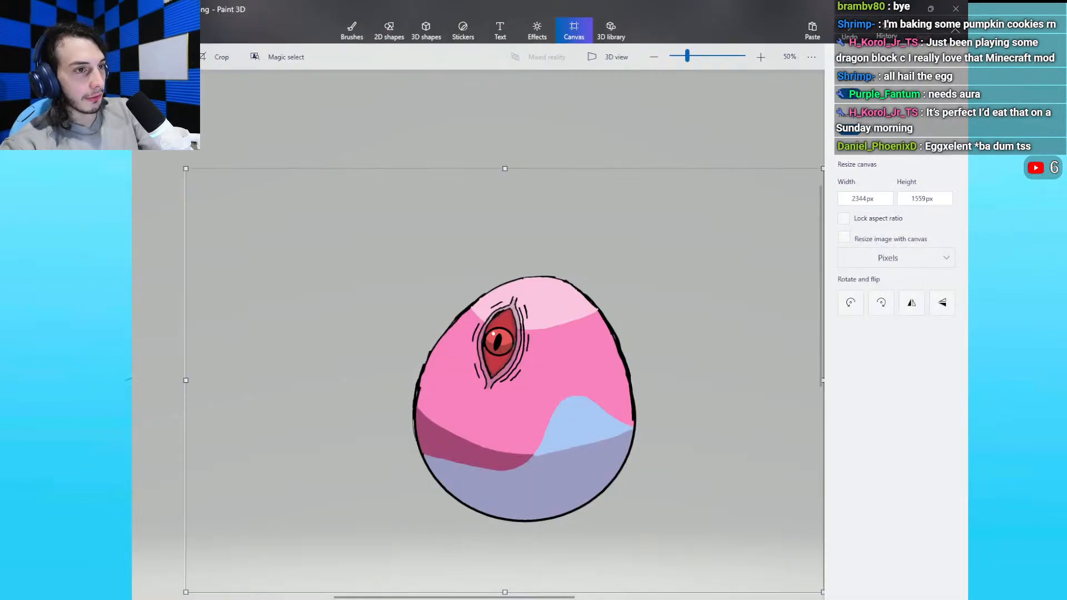
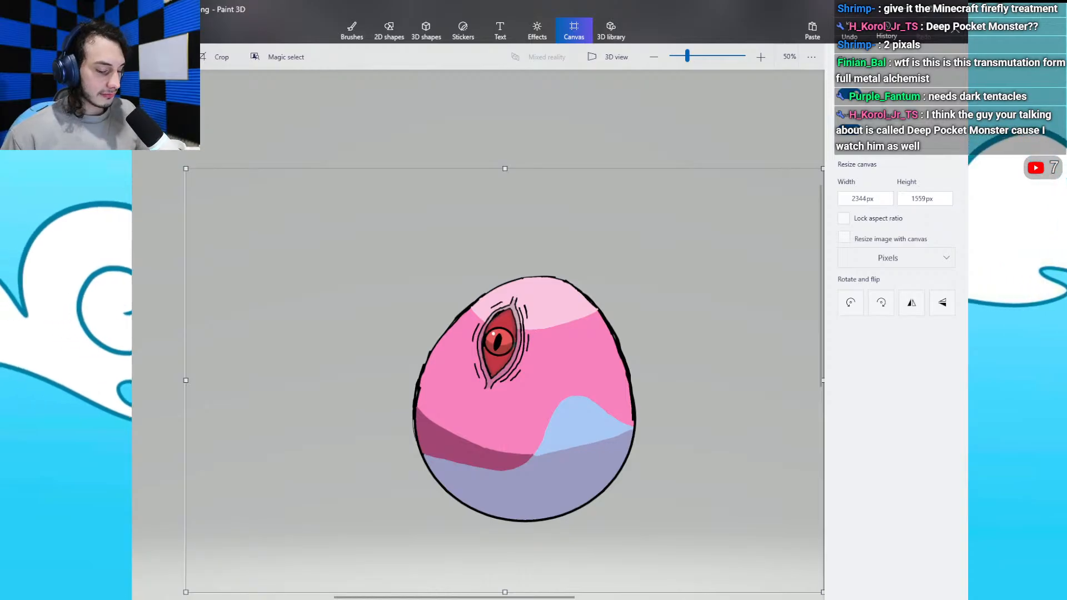
Step: Start a new project with a blank canvas
click(150, 31)
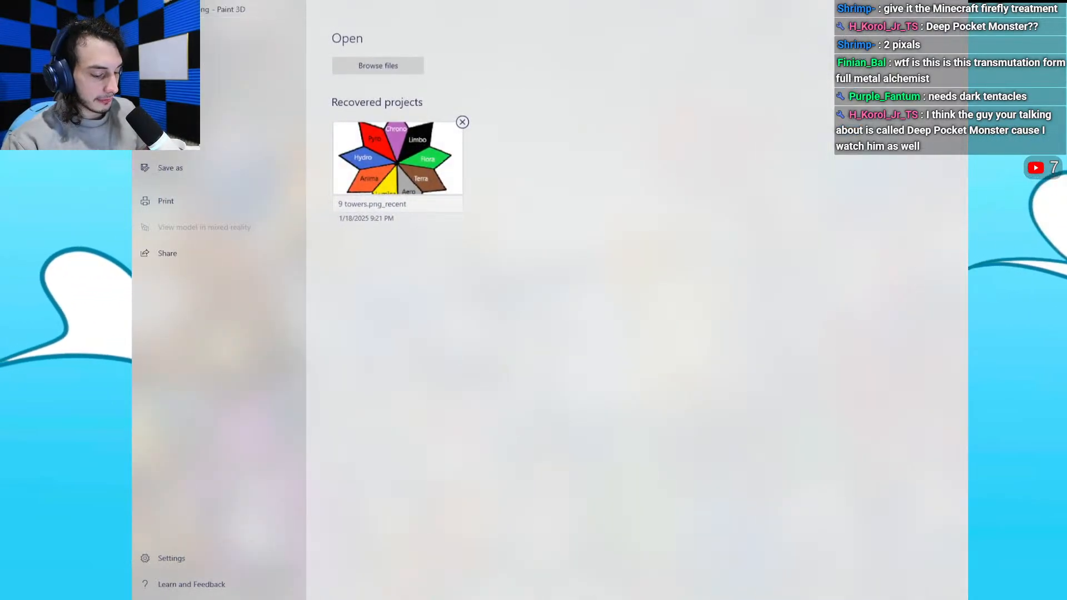
click(167, 64)
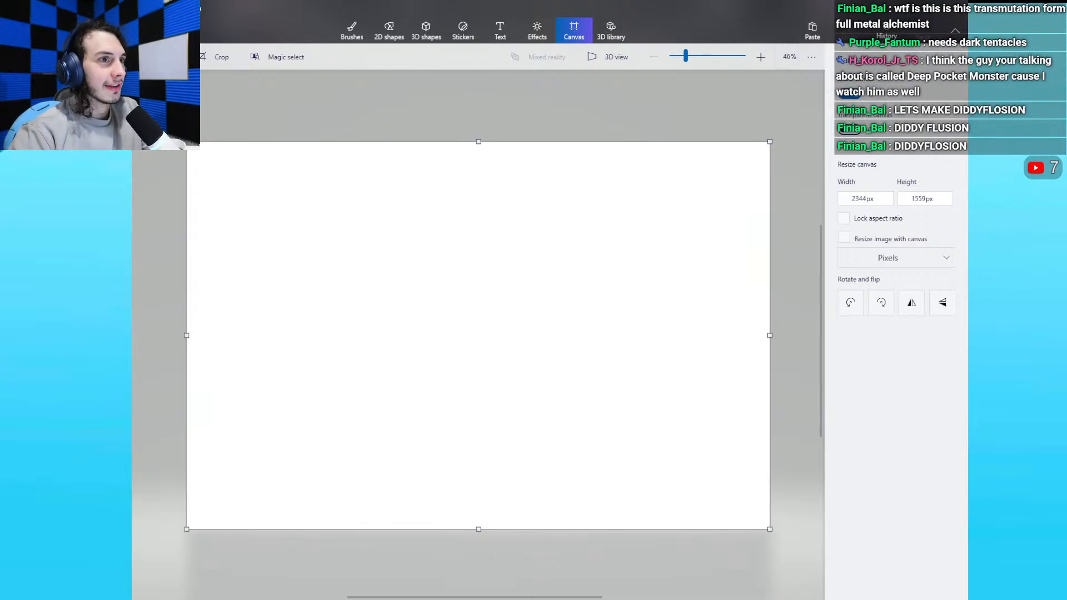
Step: Switch to the browser and search the web for "pokenots cards" in a new tab
key(super+d)
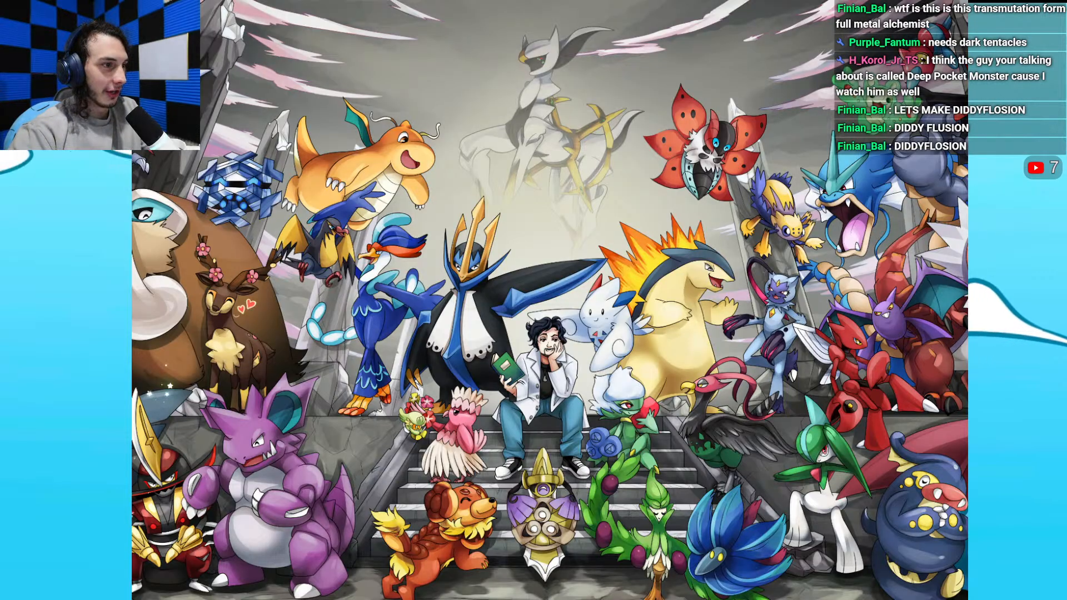
key(super+d)
click(500, 38)
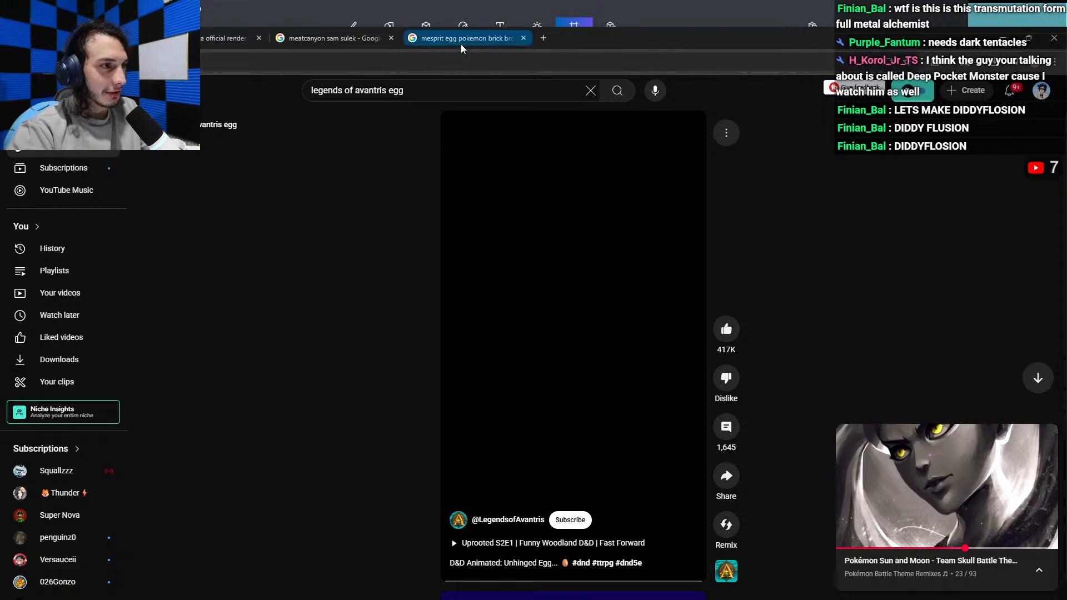
click(544, 38)
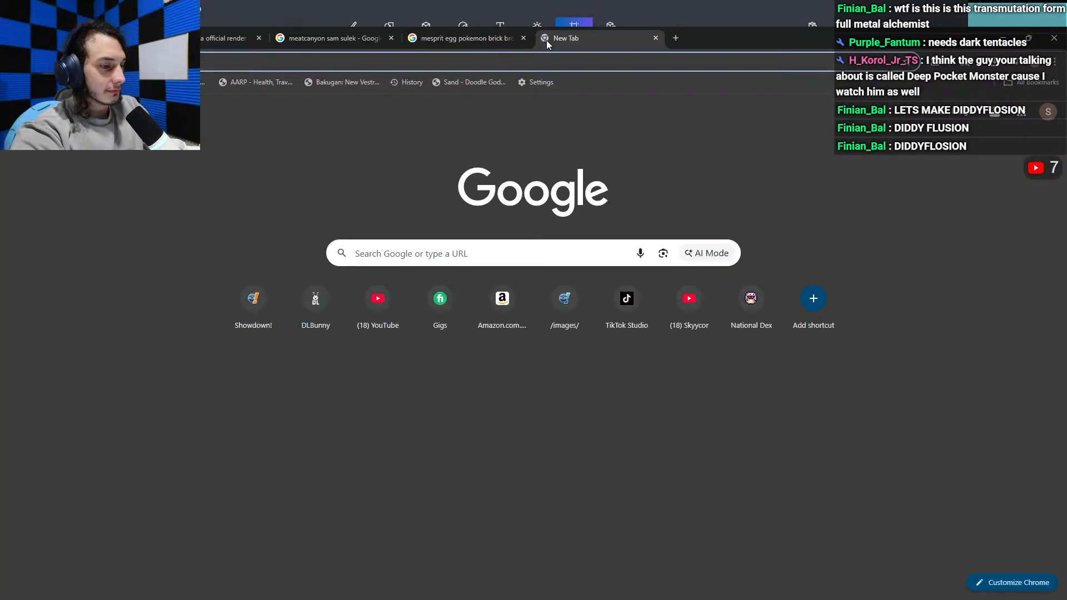
text(pokemo)
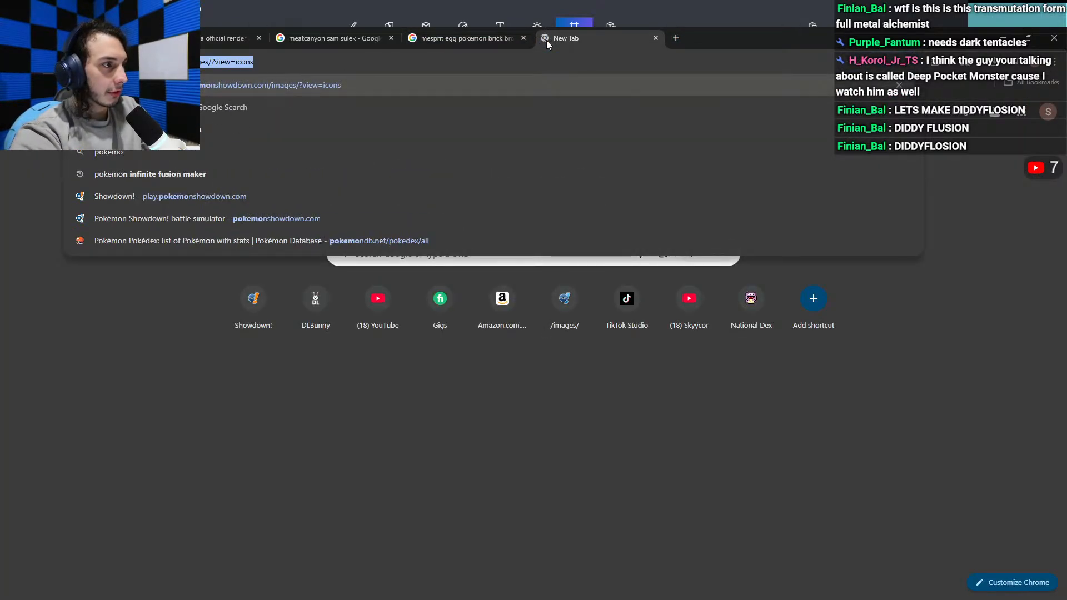
key(BackSpace)
key(BackSpace)
key(BackSpace)
text(enot)
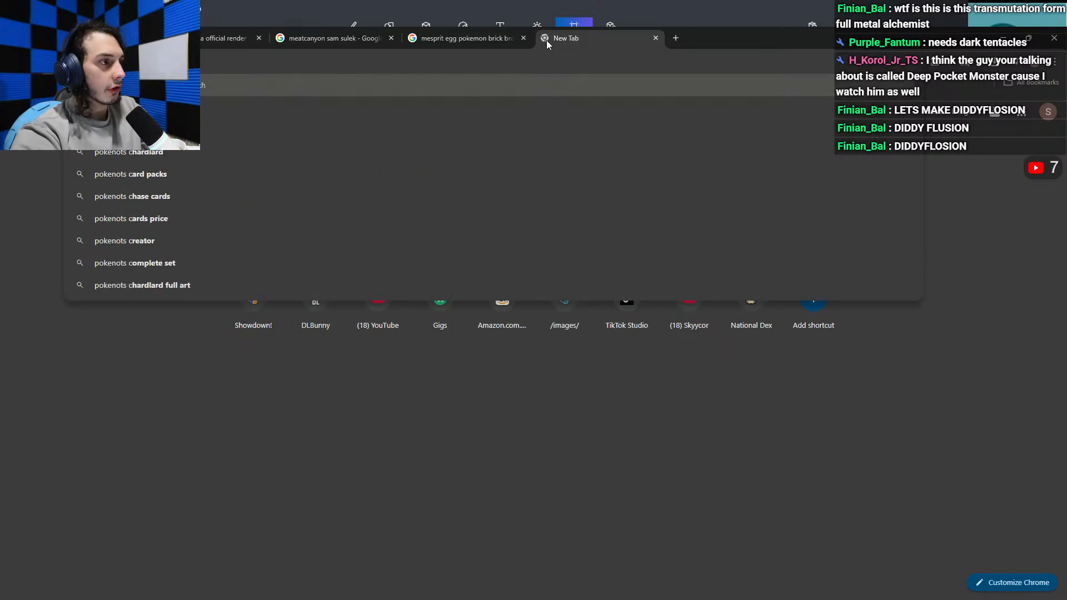
key(Return)
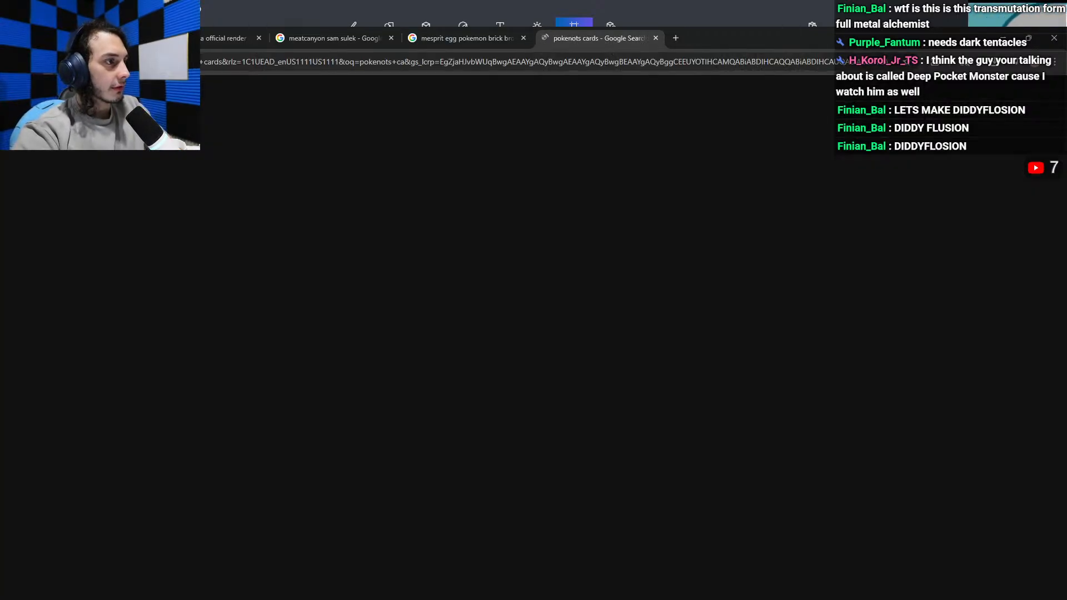
Step: Show the image results for the Pokenots cards and preview the complete 1-151 set and the Charman card
click(248, 139)
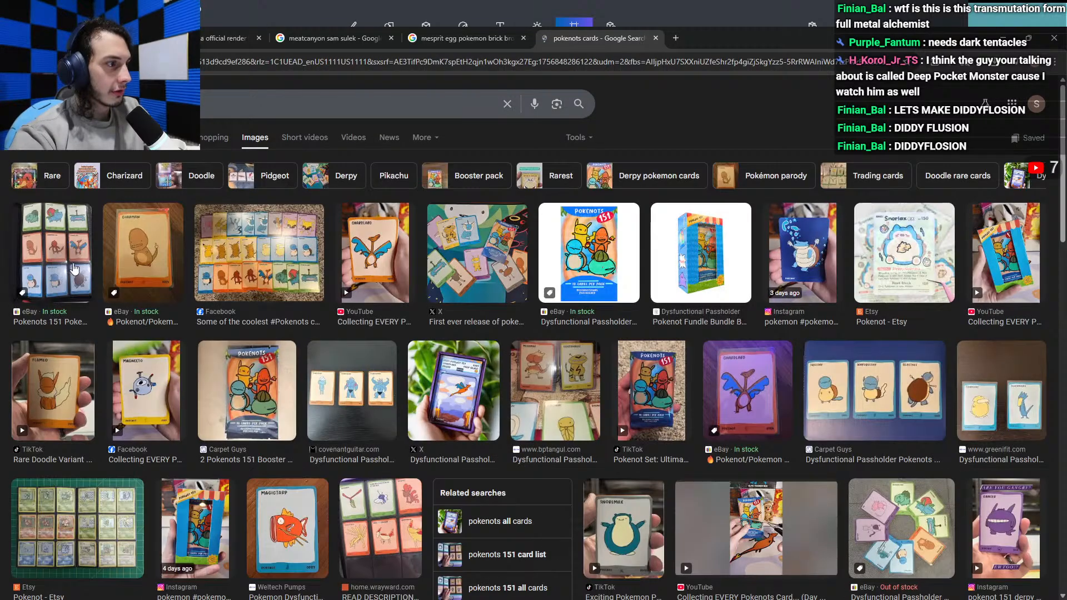
click(53, 250)
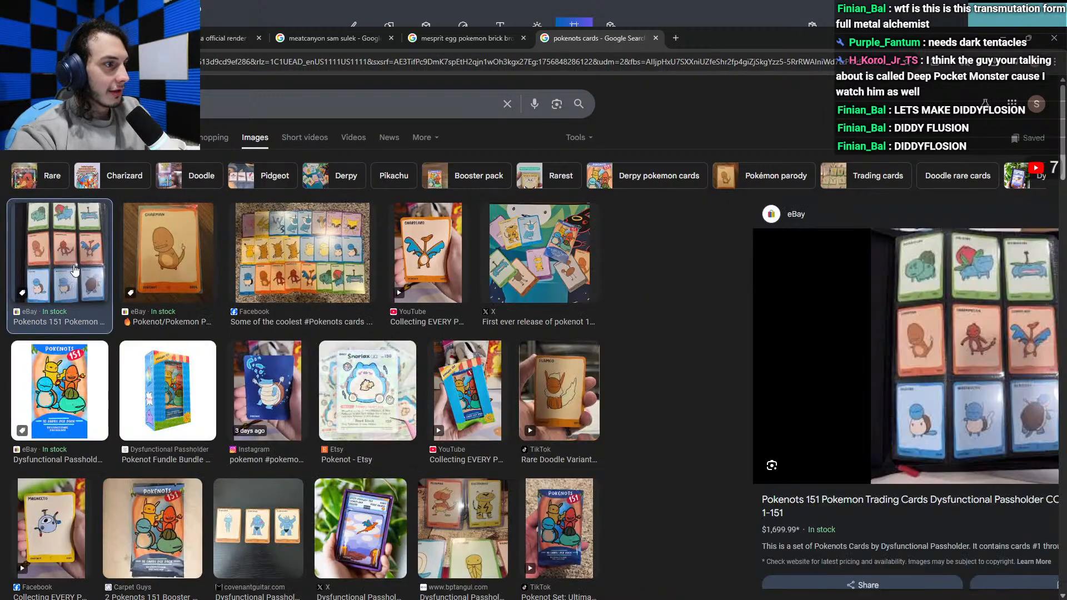
click(191, 257)
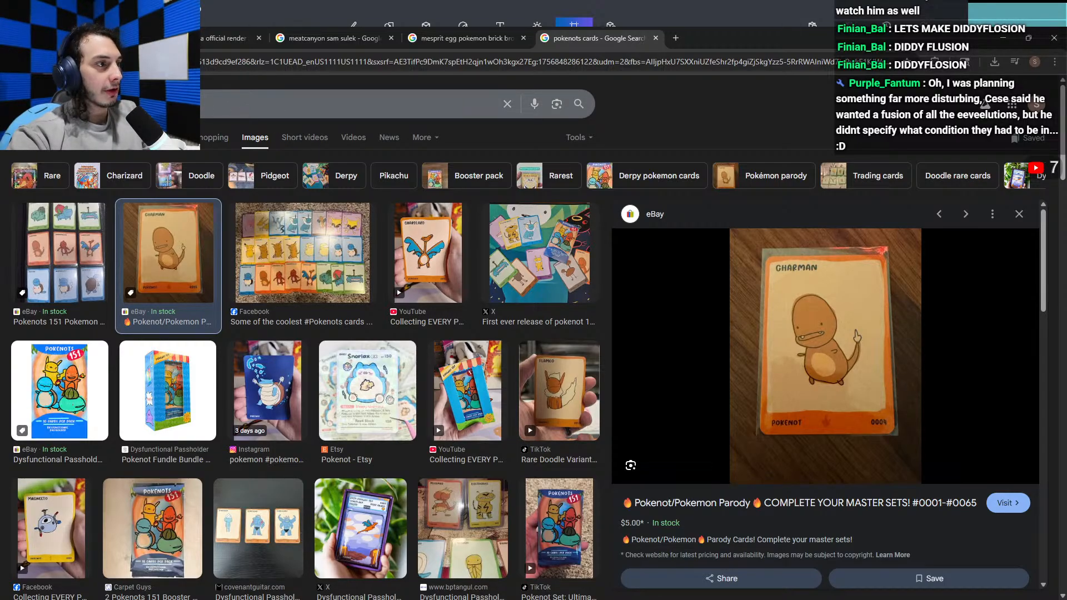
Step: Search the images for "pokenots umbreon"
click(172, 103)
key(ctrl+BackSpace)
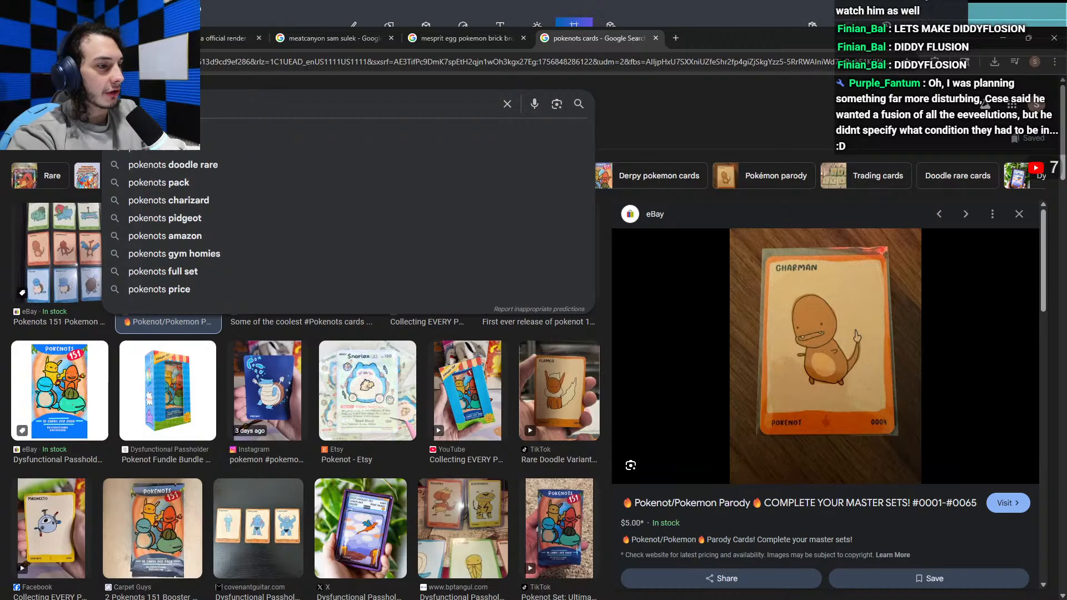
text(um)
key(Return)
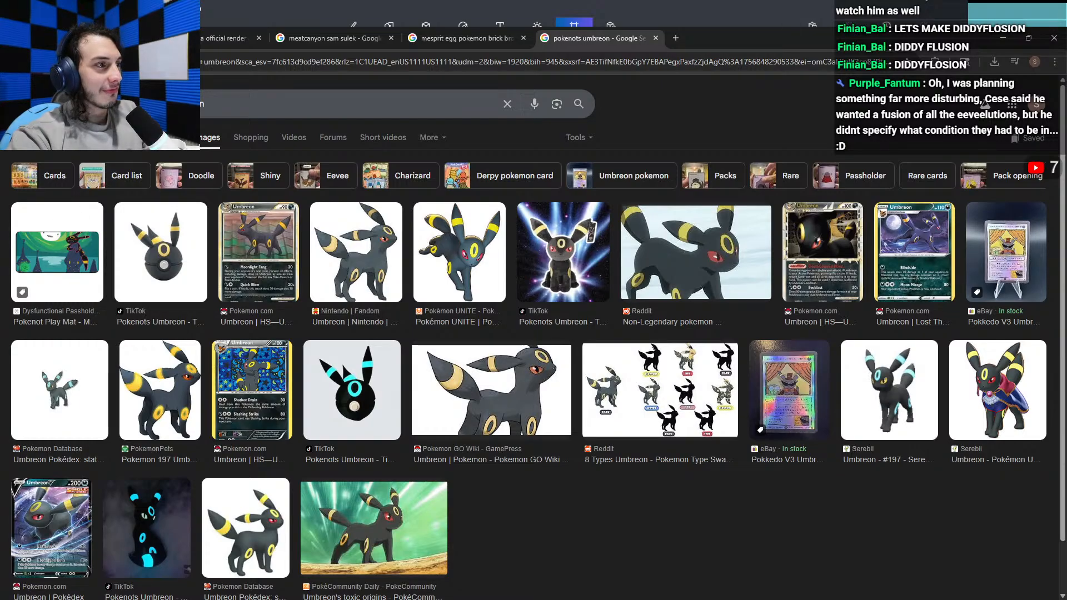
Step: Return to the "pokenots cards" image results and examine the complete card set and the Charman card again
key(alt+Left)
click(77, 281)
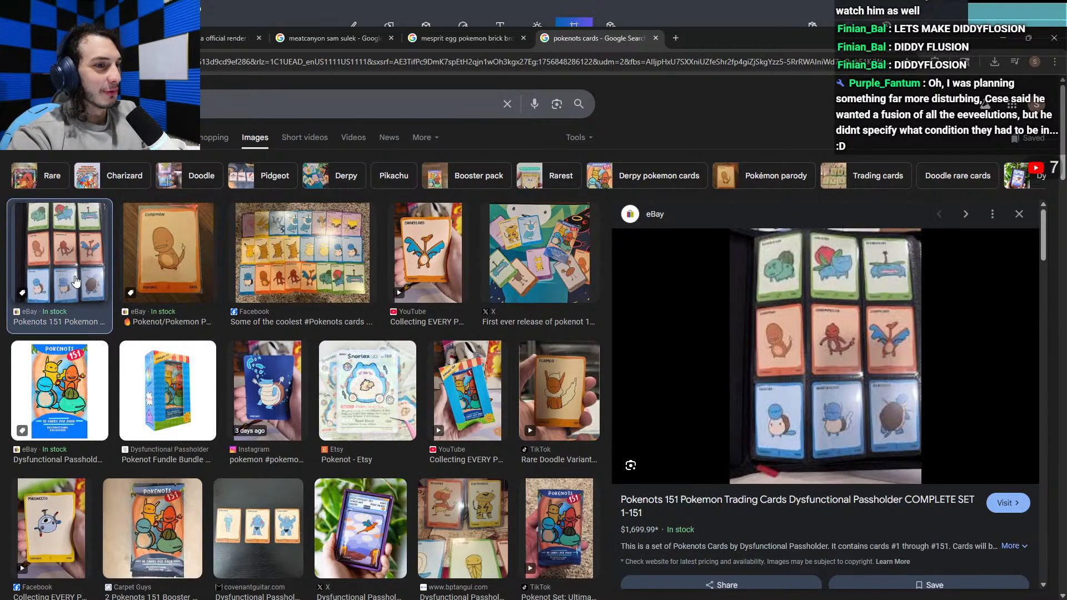
click(178, 241)
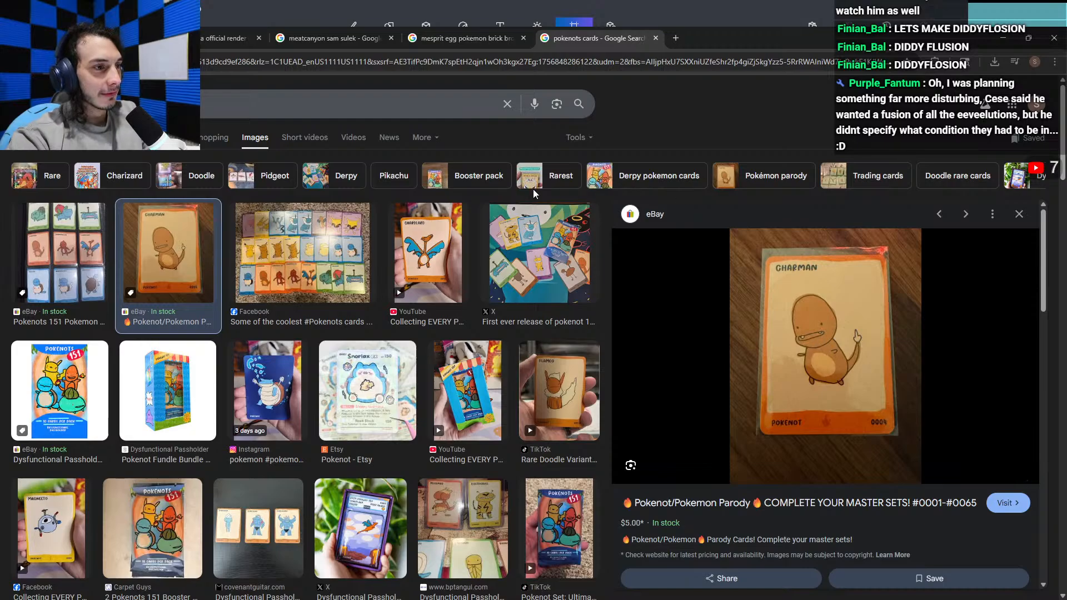
Step: Search for "umbreon" in a new browser tab and show the image results
click(676, 38)
text(u)
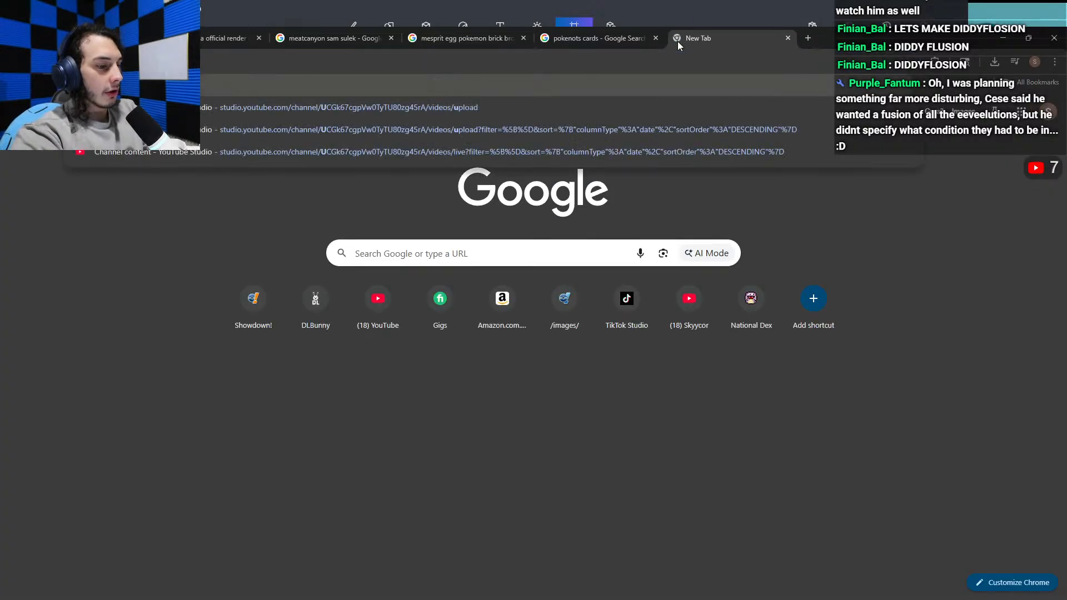
text(mbreon)
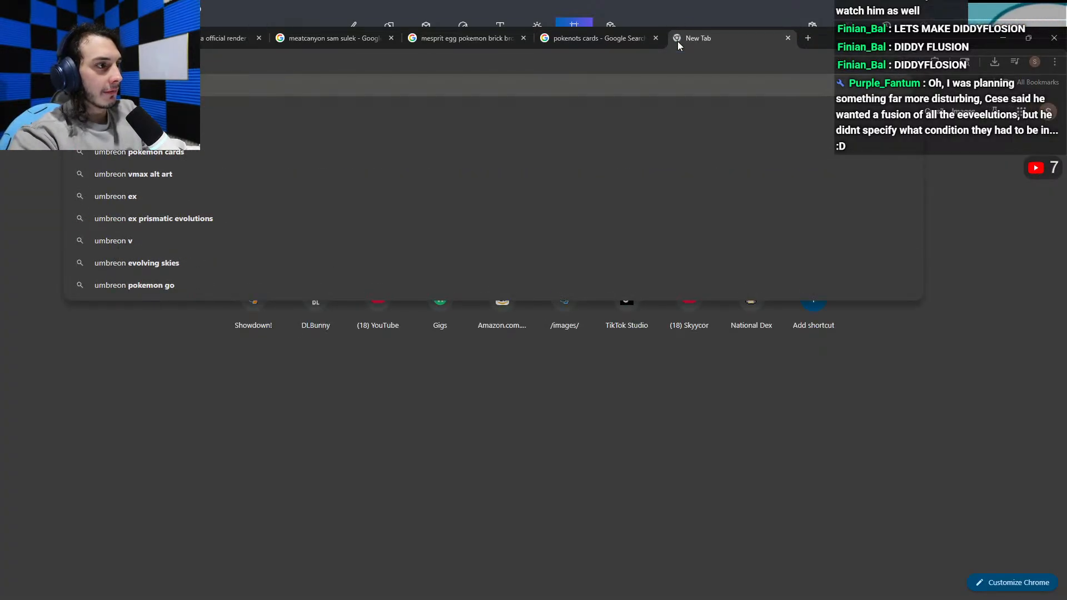
key(Return)
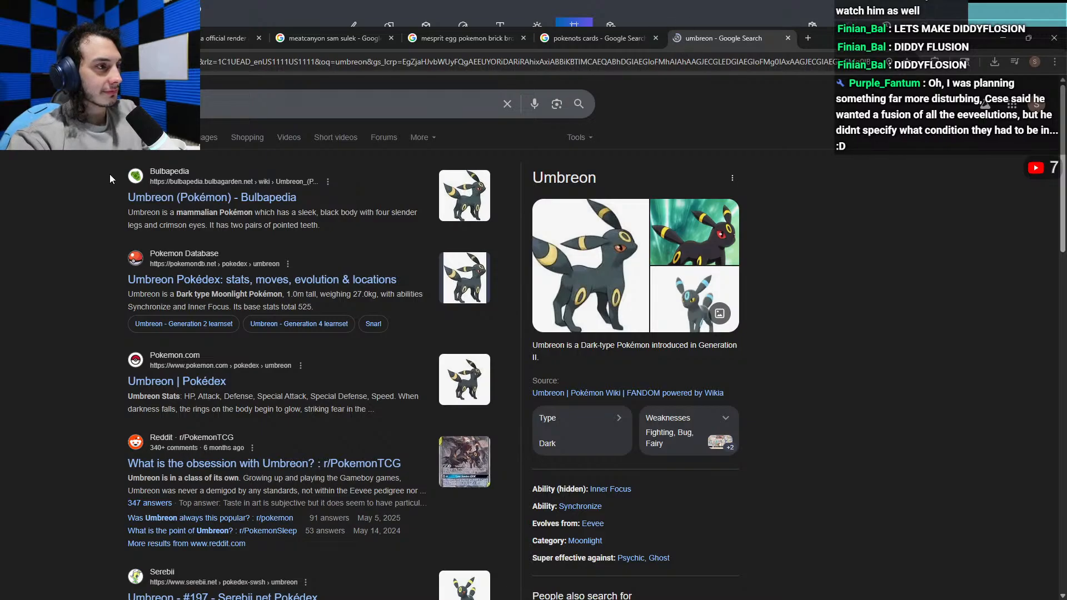
click(208, 138)
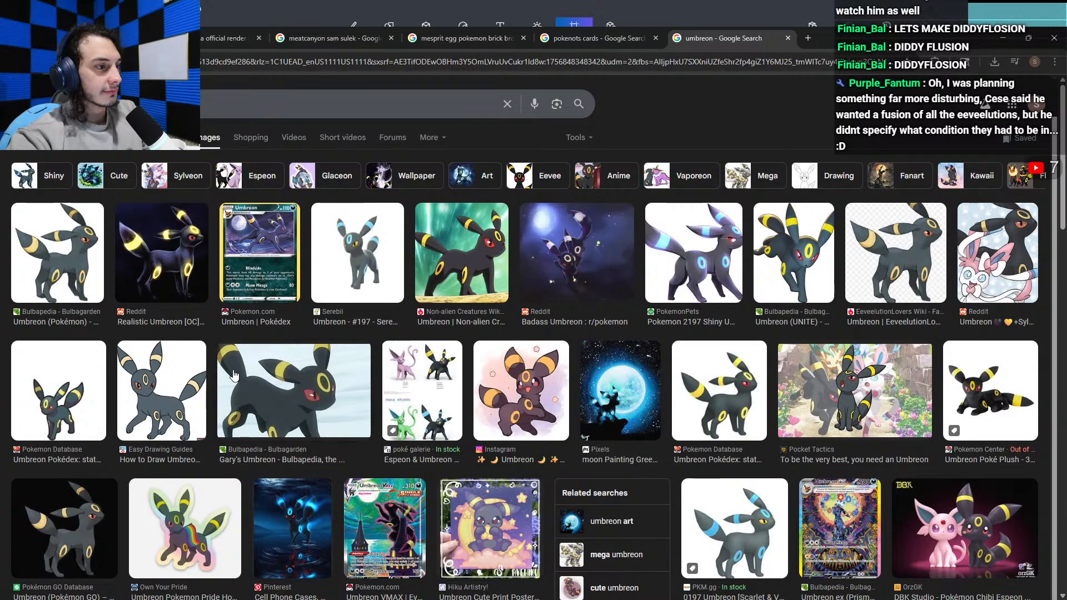
Step: Open the Easy Drawing Guides Umbreon picture full size in its own window as reference and return to the blank Paint 3D canvas
click(183, 387)
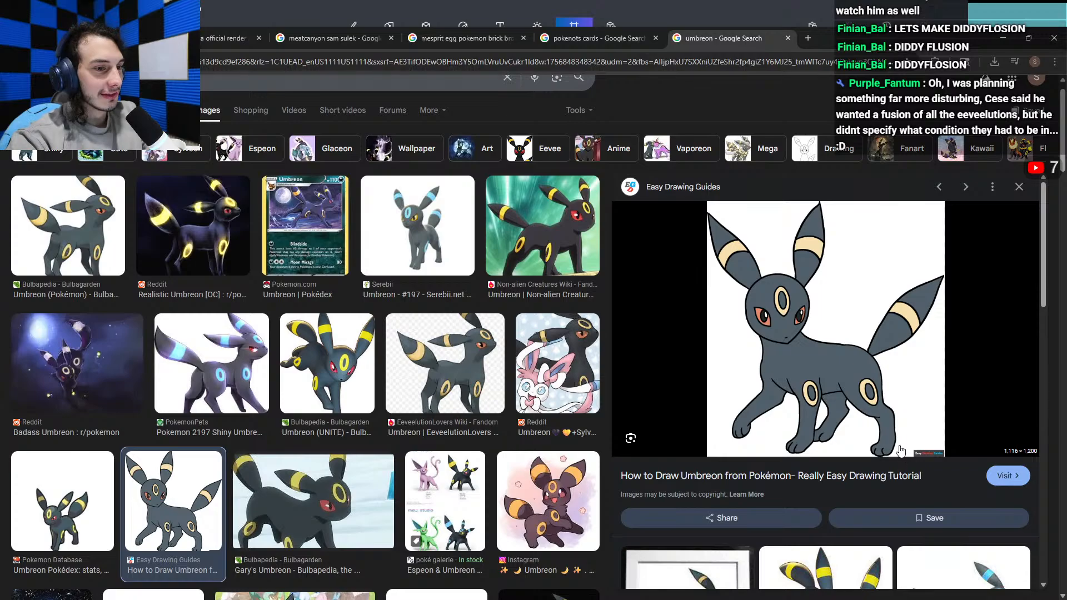
click(833, 38)
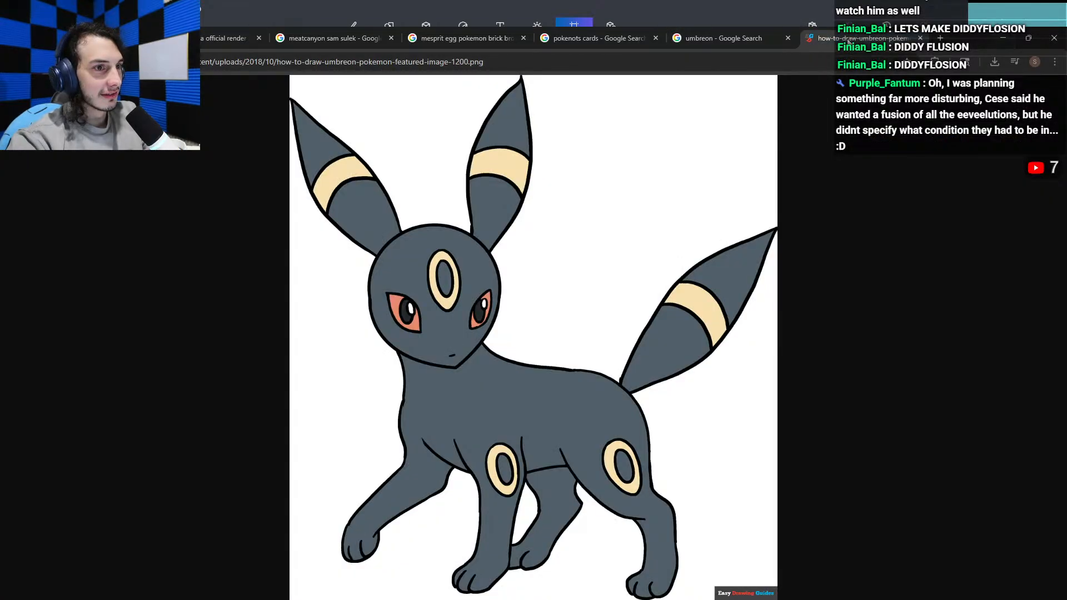
drag(848, 42, 884, 230)
click(1003, 38)
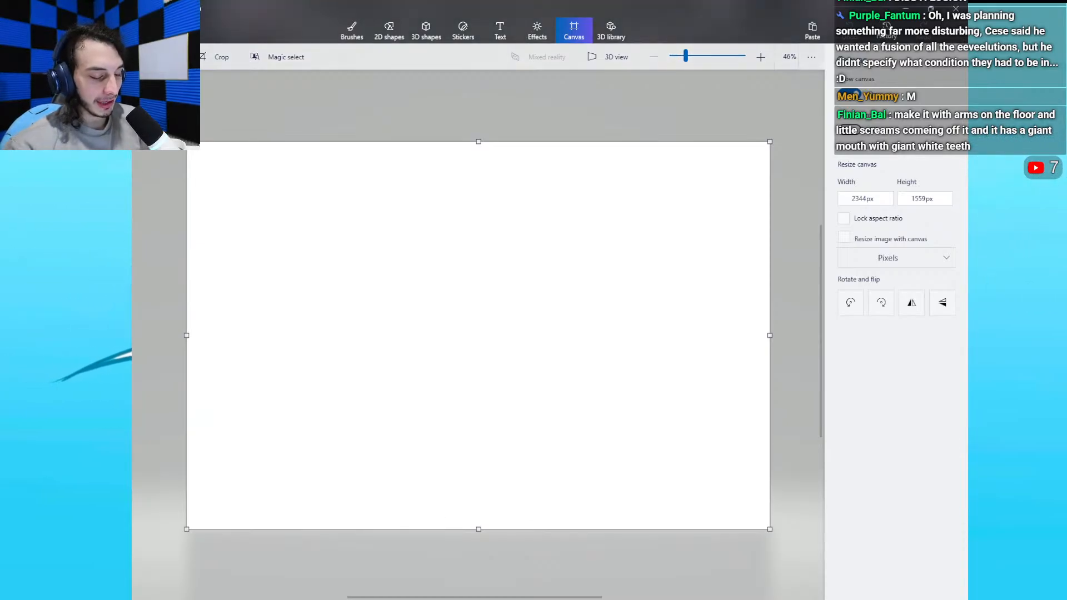
click(354, 30)
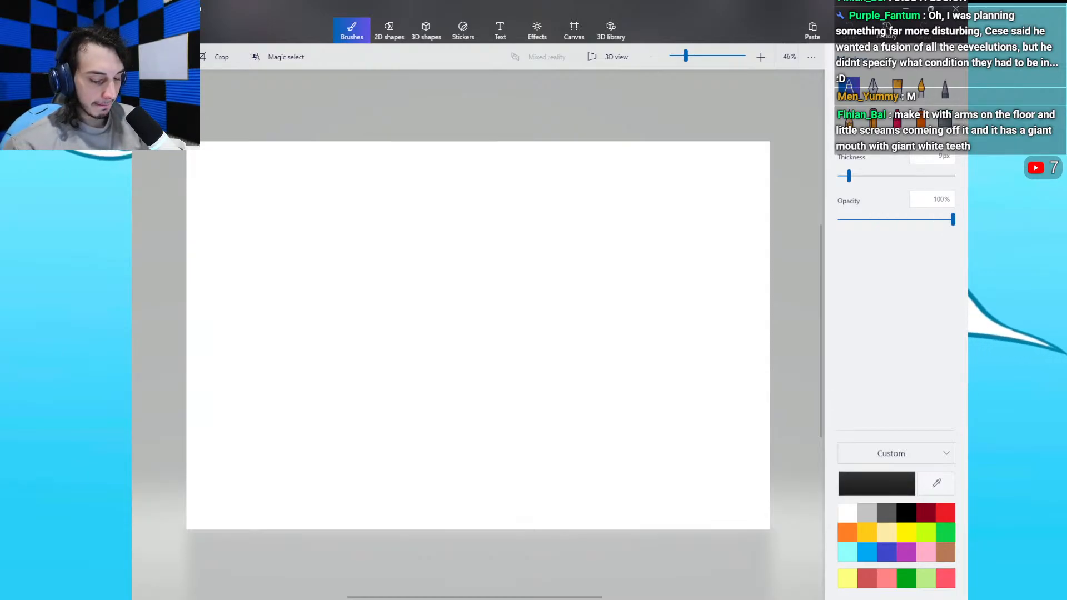
drag(848, 178, 844, 177)
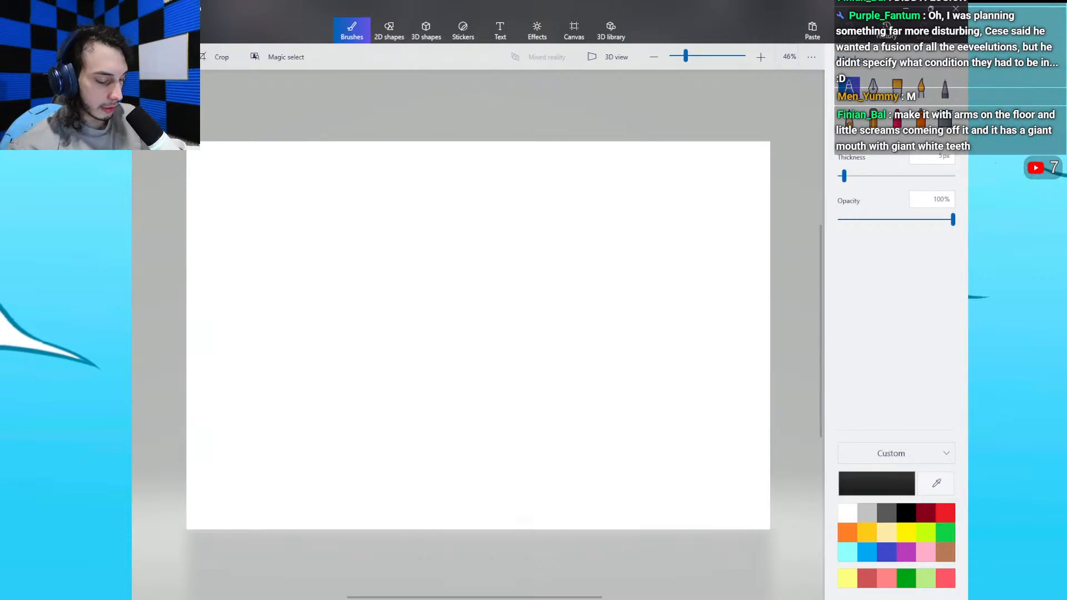
mouse_move(389, 334)
mouse_down()
mouse_move(365, 297)
mouse_move(379, 286)
mouse_move(394, 320)
mouse_up()
click(654, 57)
click(653, 57)
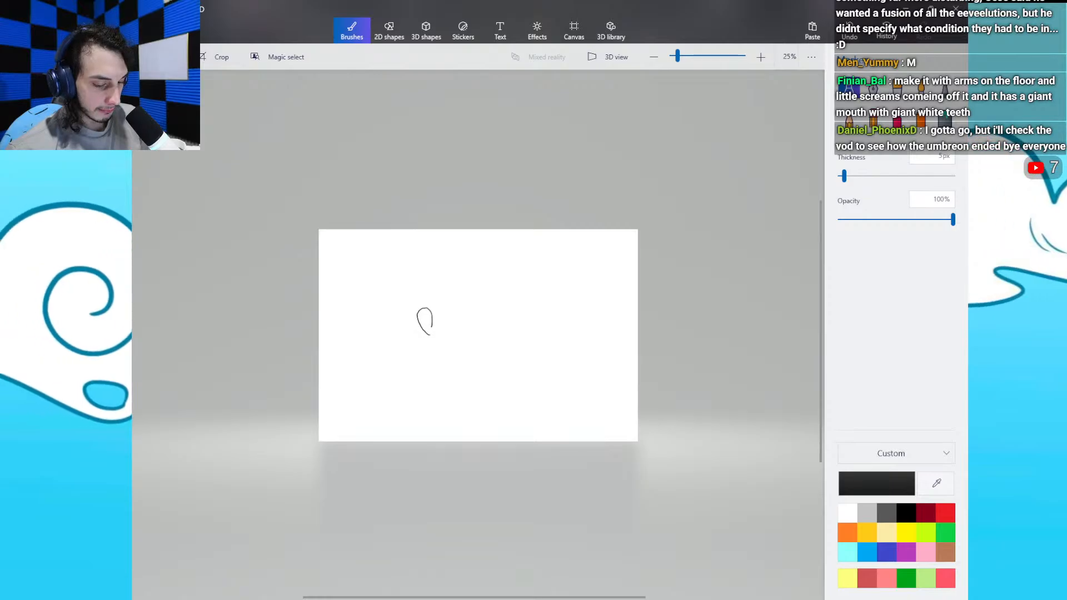
click(761, 57)
click(761, 56)
click(761, 56)
click(761, 56)
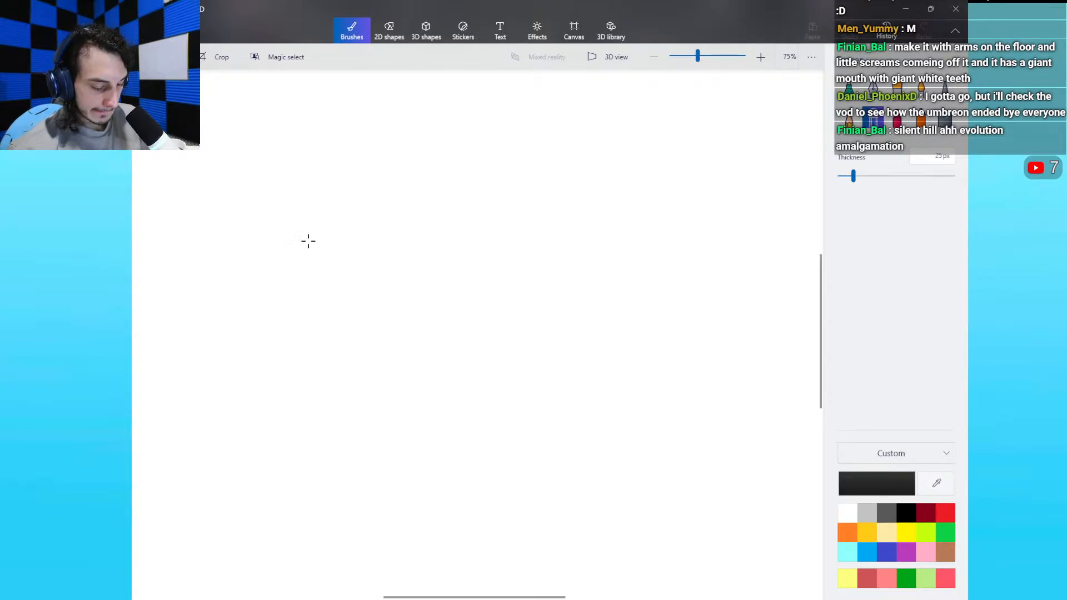
drag(854, 176, 869, 175)
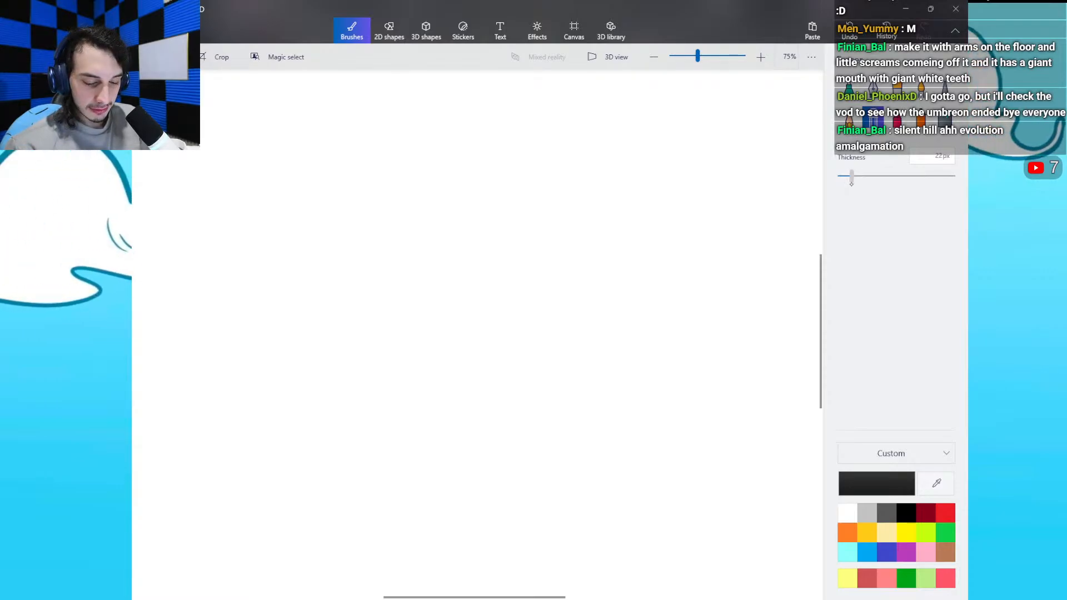
drag(851, 176, 853, 176)
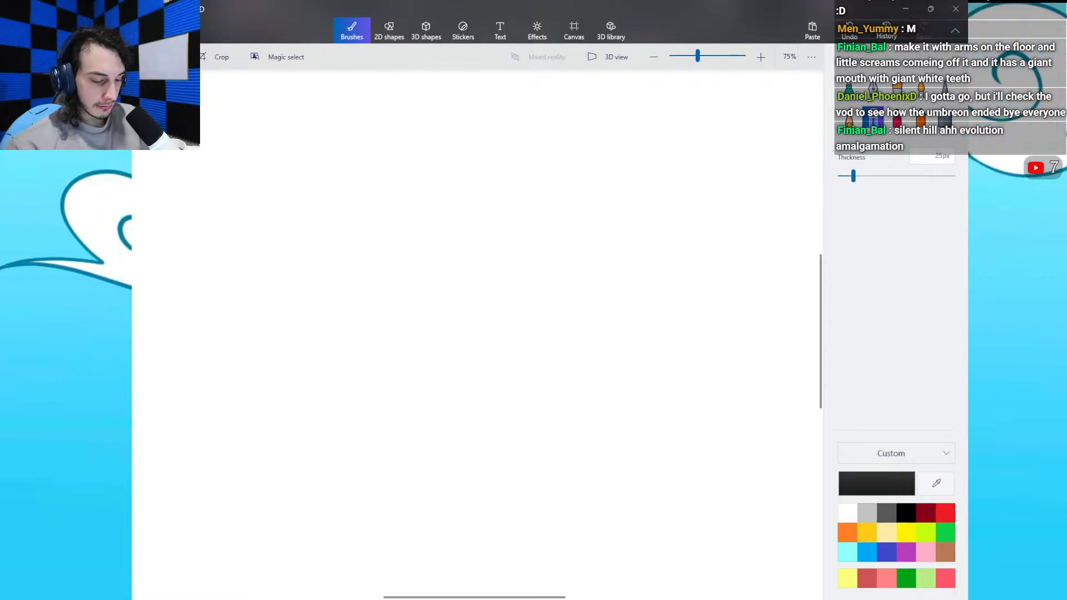
Step: Draw Umbreon's rounded head outline with a pointed chin near the canvas centre, using a black 9 px marker at 100% opacity
click(850, 89)
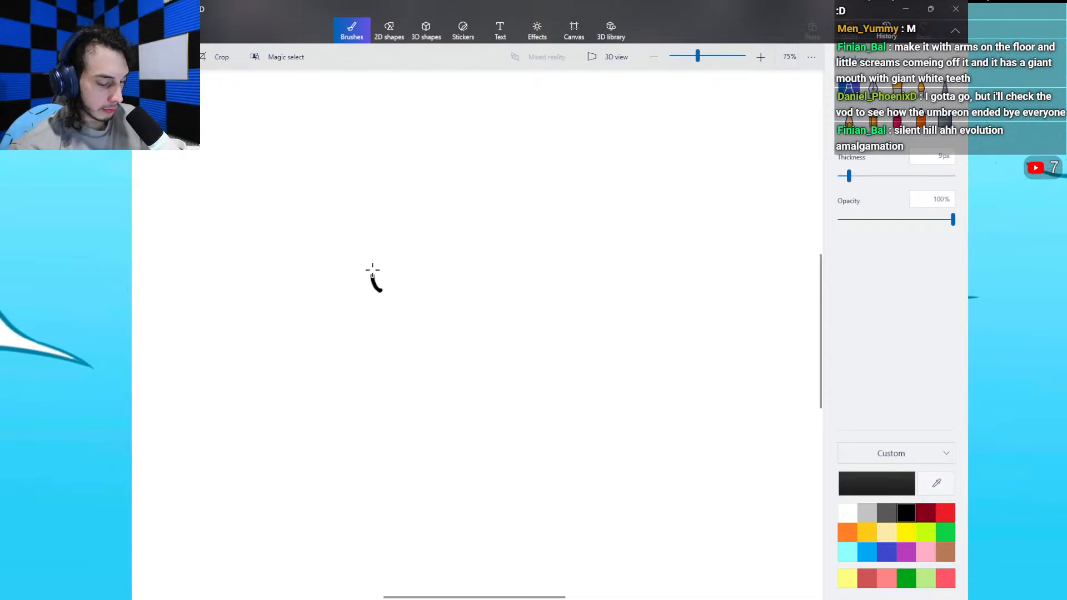
mouse_move(409, 249)
mouse_down()
mouse_move(425, 267)
mouse_move(414, 306)
mouse_up()
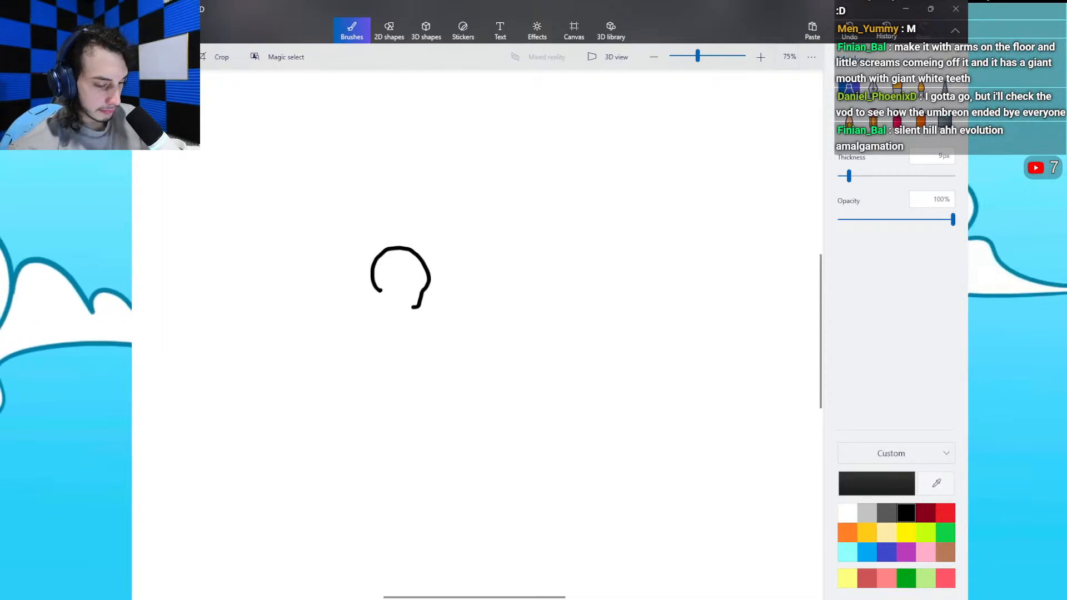
key(ctrl+z)
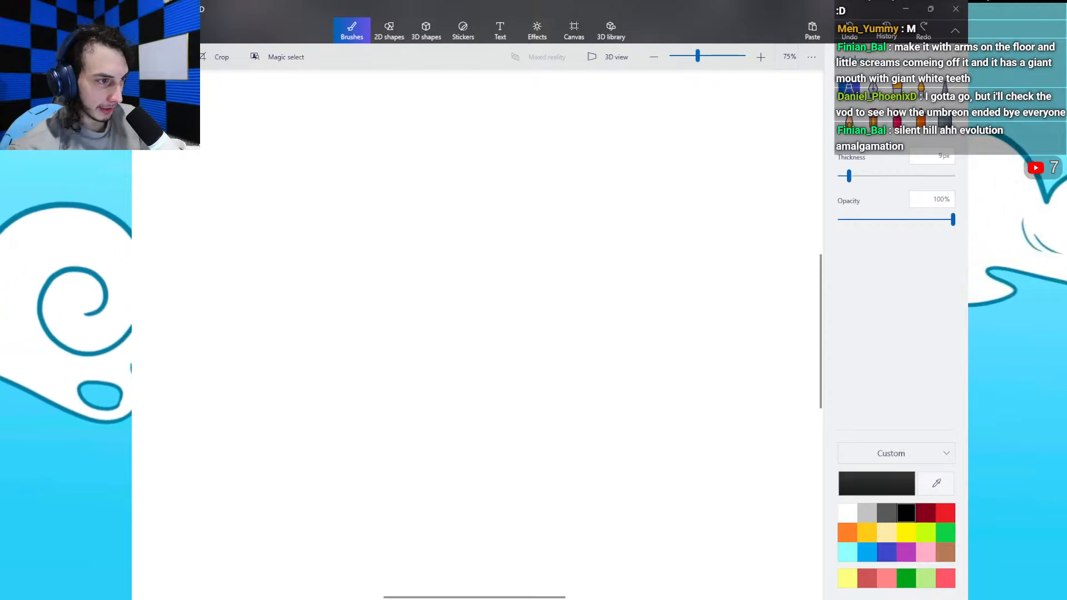
mouse_move(431, 380)
mouse_down()
mouse_move(379, 323)
mouse_move(379, 294)
mouse_move(411, 255)
mouse_move(469, 246)
mouse_move(496, 265)
mouse_move(503, 291)
mouse_move(465, 378)
mouse_up()
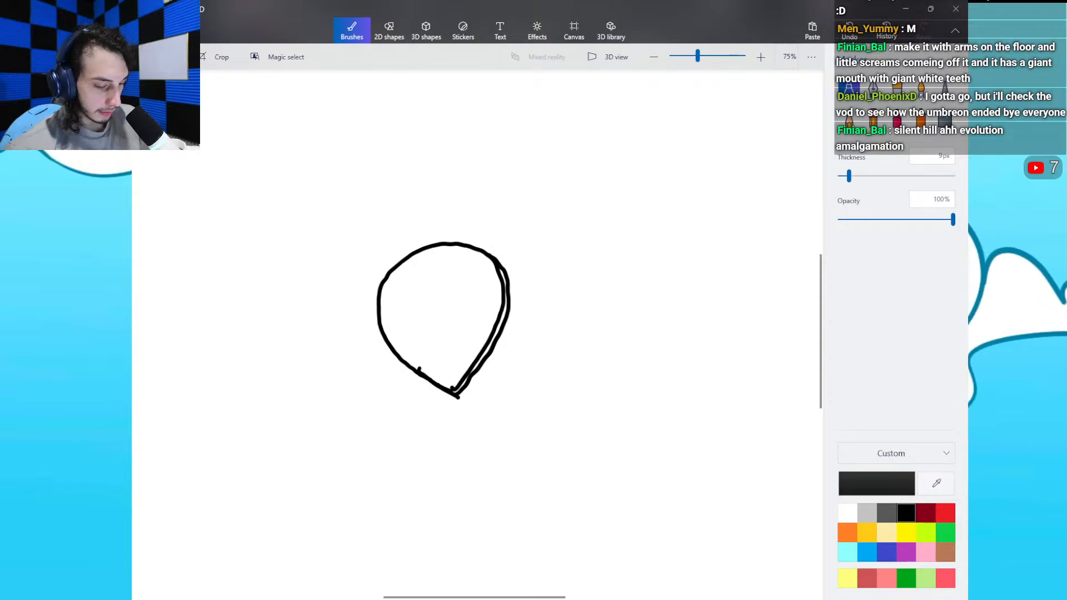
Step: Erase the doubled line along the head's right side with a 25 px eraser and redraw the edge from chin to cheek in black
click(873, 117)
mouse_move(495, 268)
mouse_down()
mouse_move(500, 309)
mouse_move(455, 391)
mouse_up()
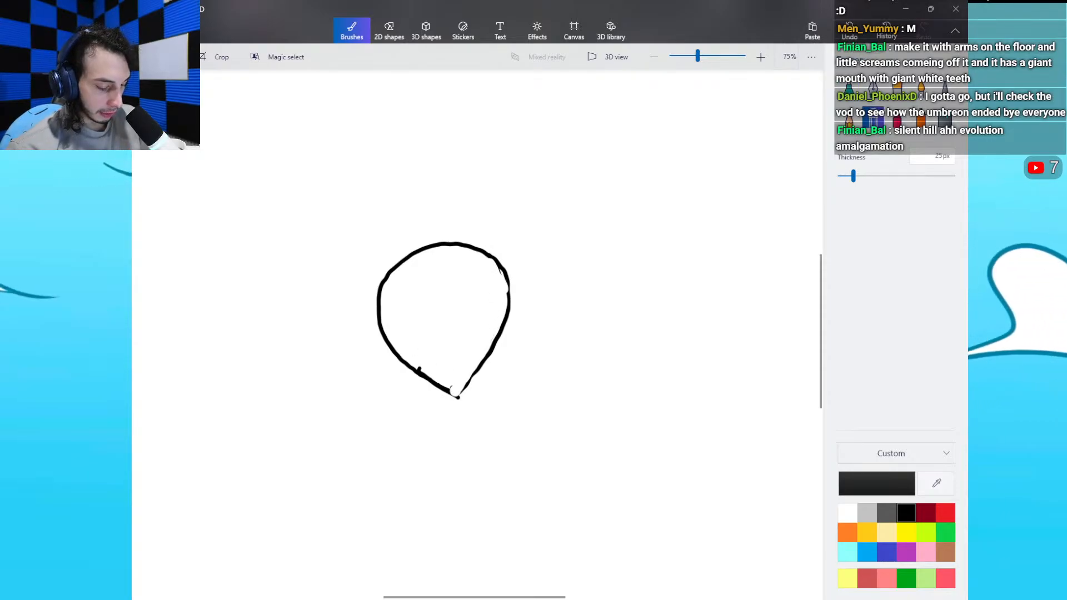
click(849, 90)
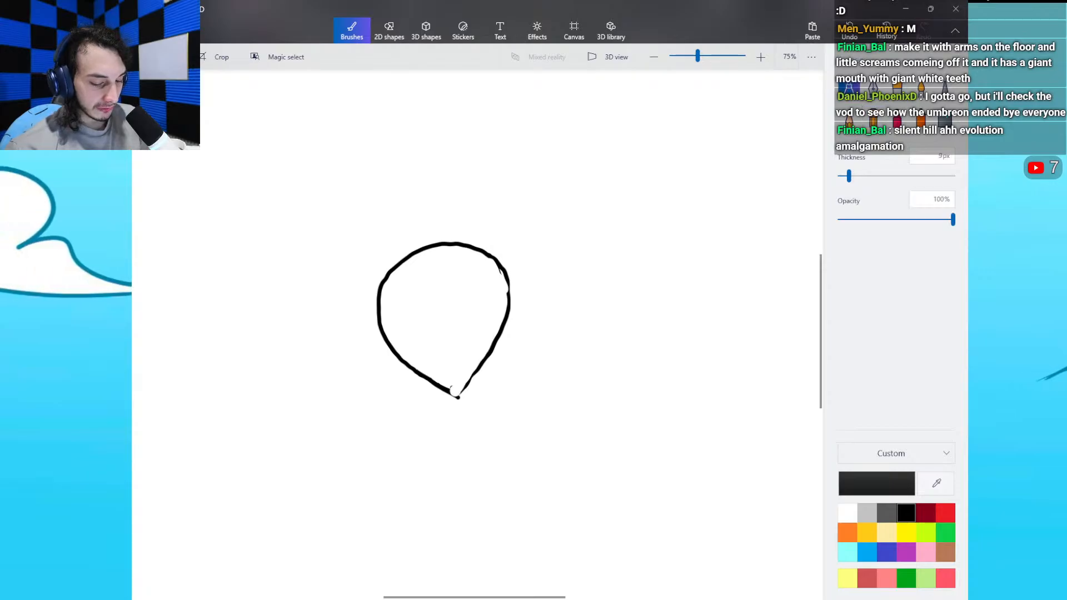
drag(459, 398, 507, 314)
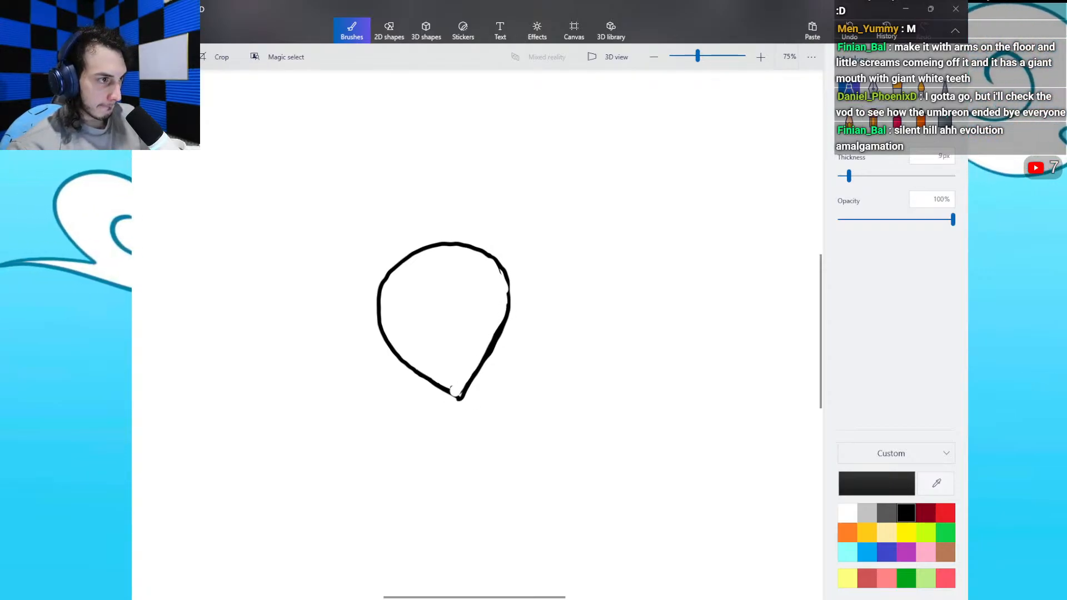
Step: Draw the outline of a long pointed ear rising from the upper left of the head with the black 9 px marker
drag(380, 283, 350, 264)
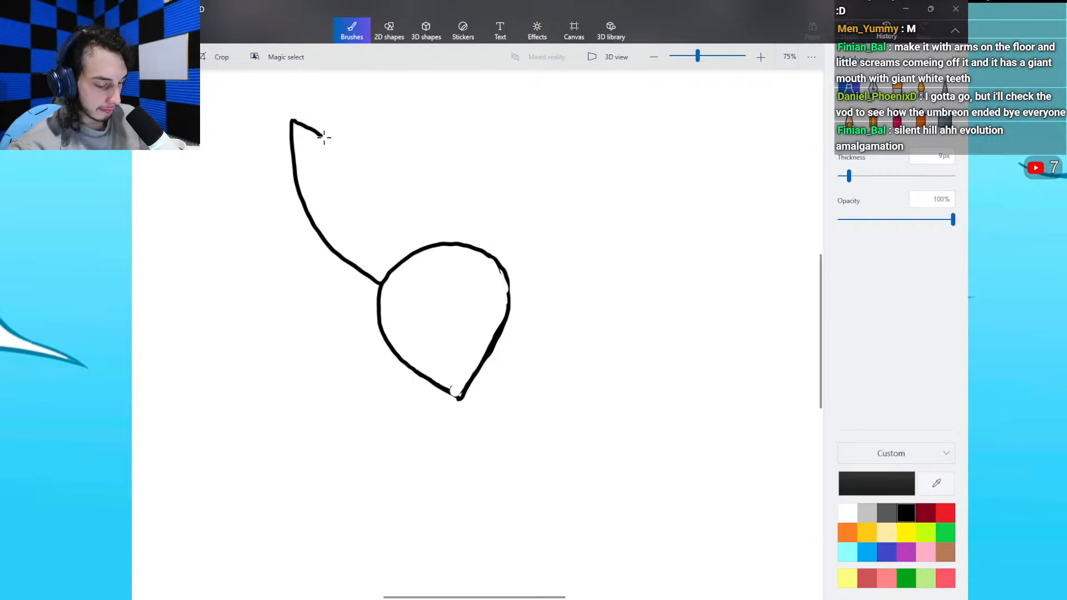
mouse_move(346, 154)
mouse_down()
mouse_move(365, 171)
mouse_move(393, 265)
mouse_up()
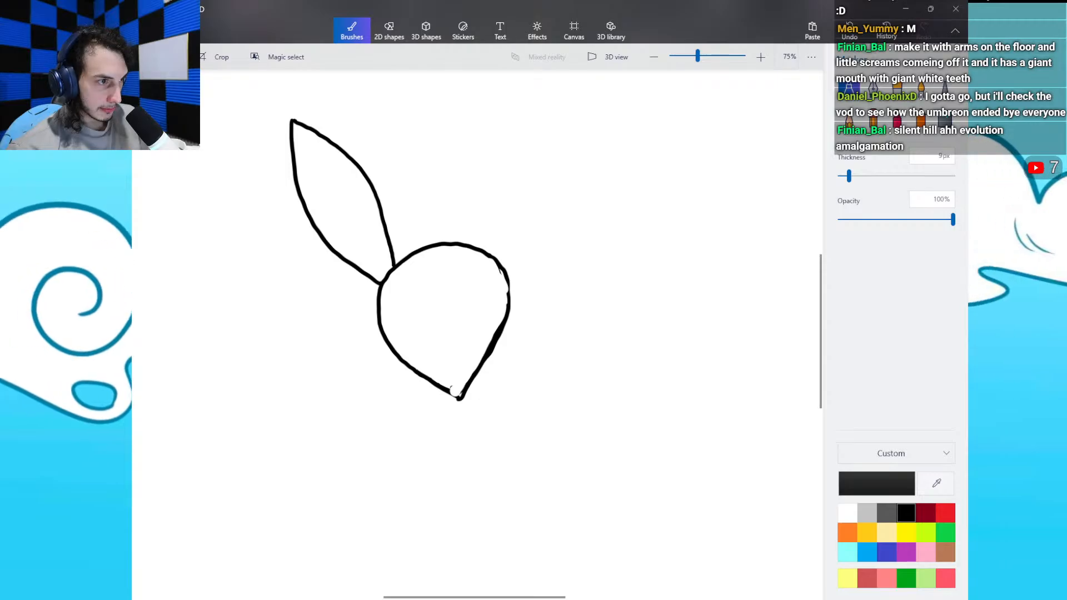
Step: Draw the second pointed ear on the head's upper right, then redraw and trim the jaw outline so the chin is shorter
mouse_move(480, 247)
mouse_down()
mouse_move(479, 172)
mouse_move(496, 123)
mouse_move(524, 90)
mouse_move(536, 185)
mouse_up()
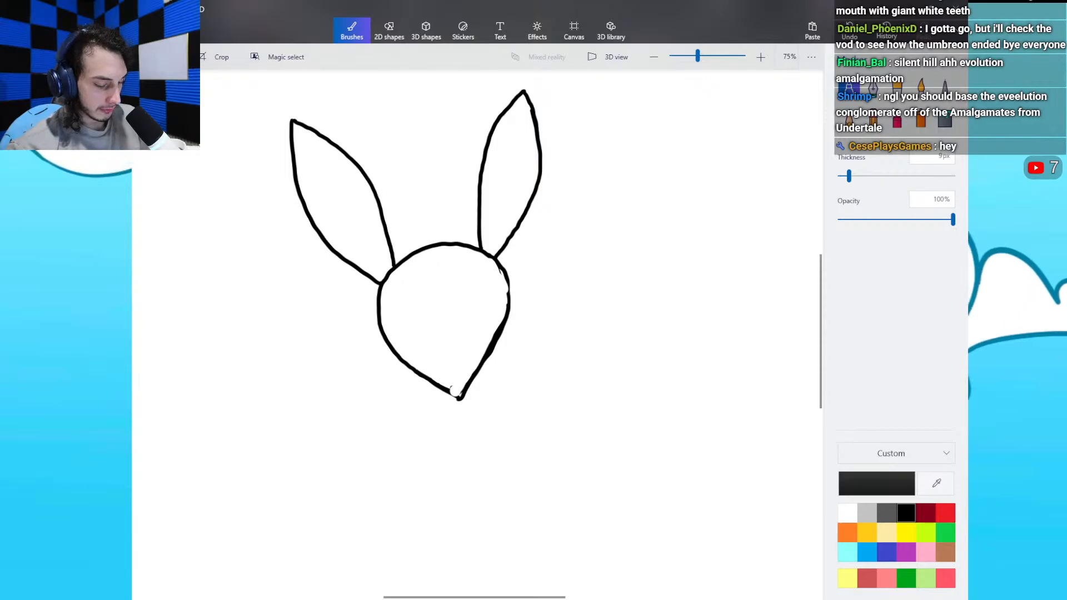
drag(440, 377, 467, 382)
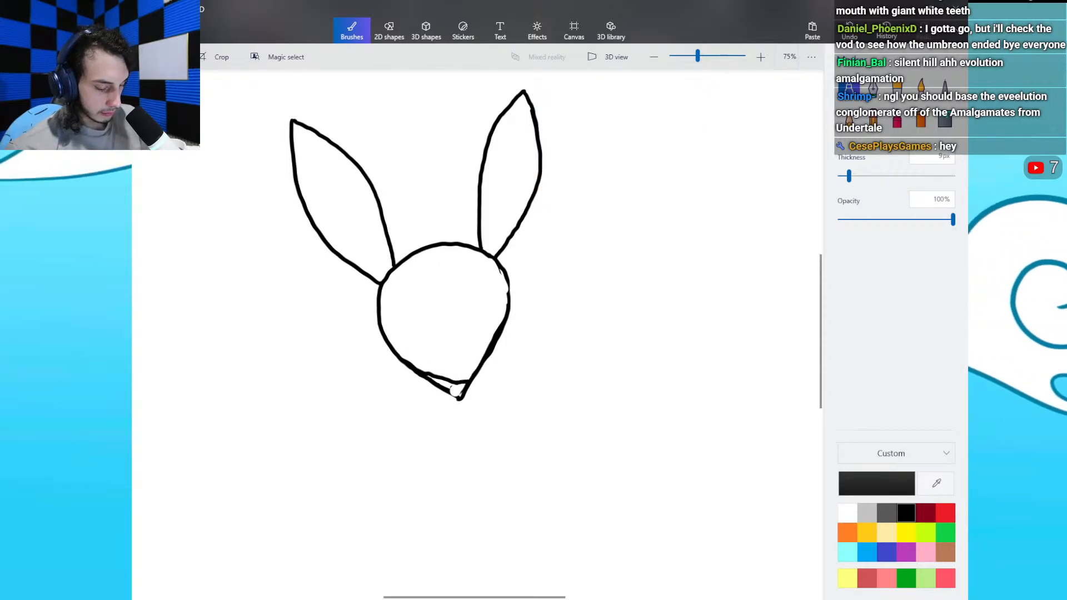
mouse_move(500, 270)
mouse_down()
mouse_move(512, 294)
mouse_move(496, 350)
mouse_up()
drag(490, 358, 485, 366)
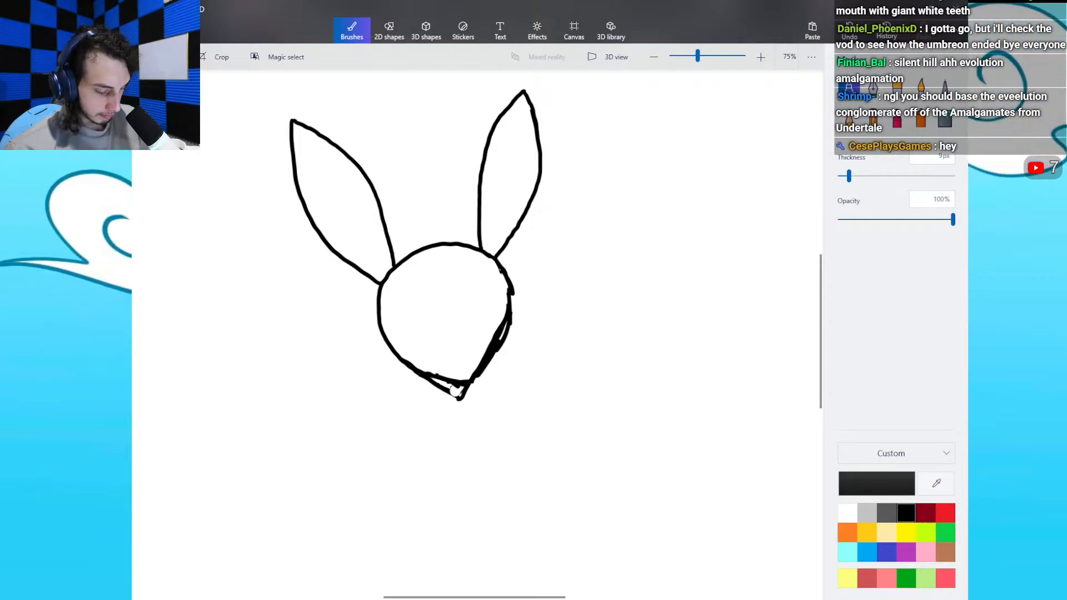
click(873, 118)
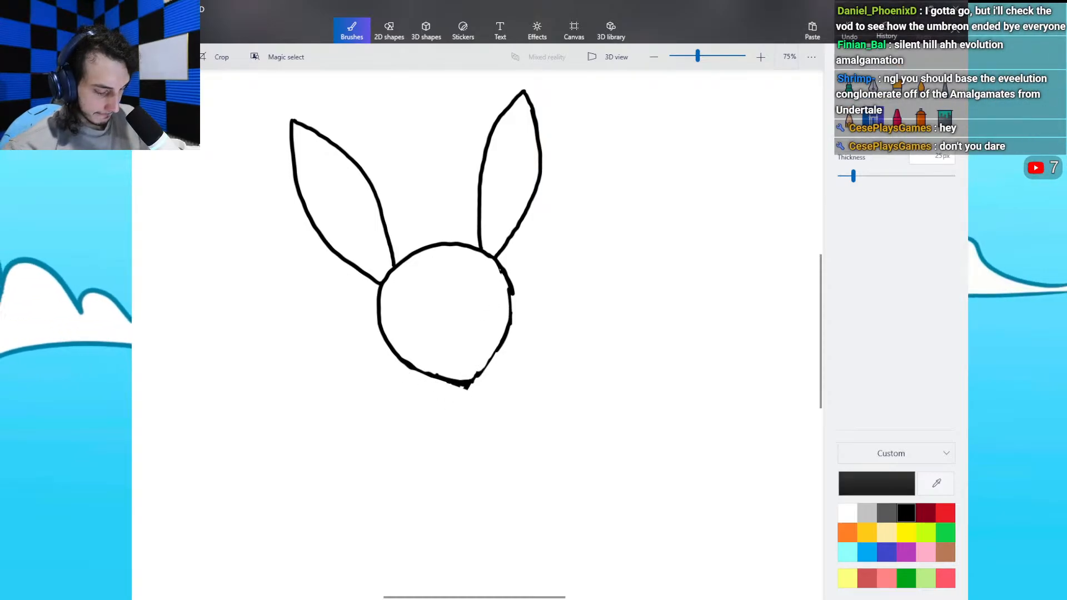
click(848, 87)
drag(508, 334, 472, 382)
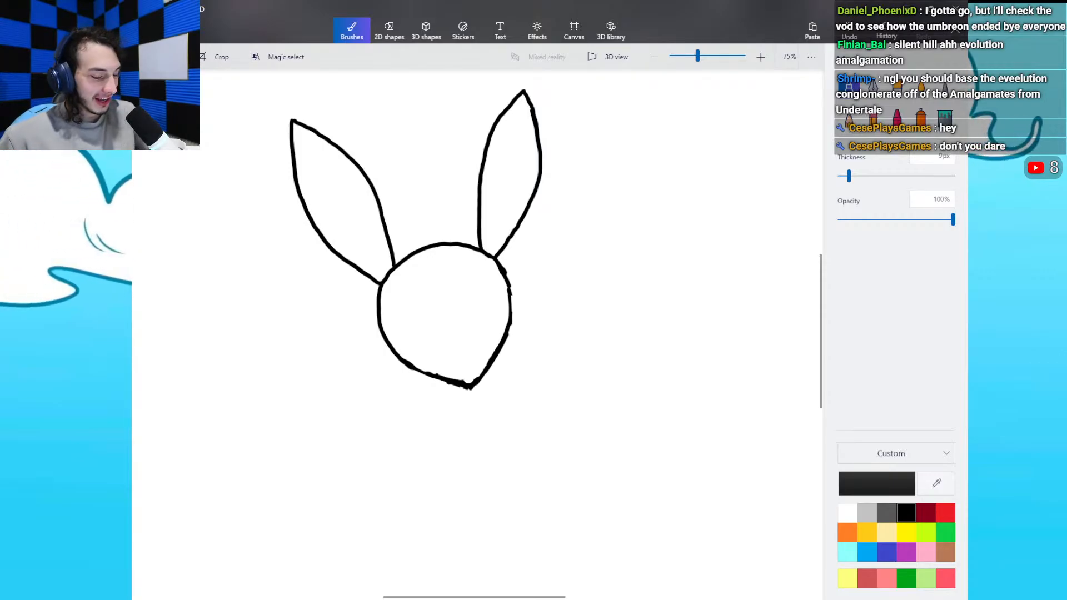
click(420, 321)
click(478, 312)
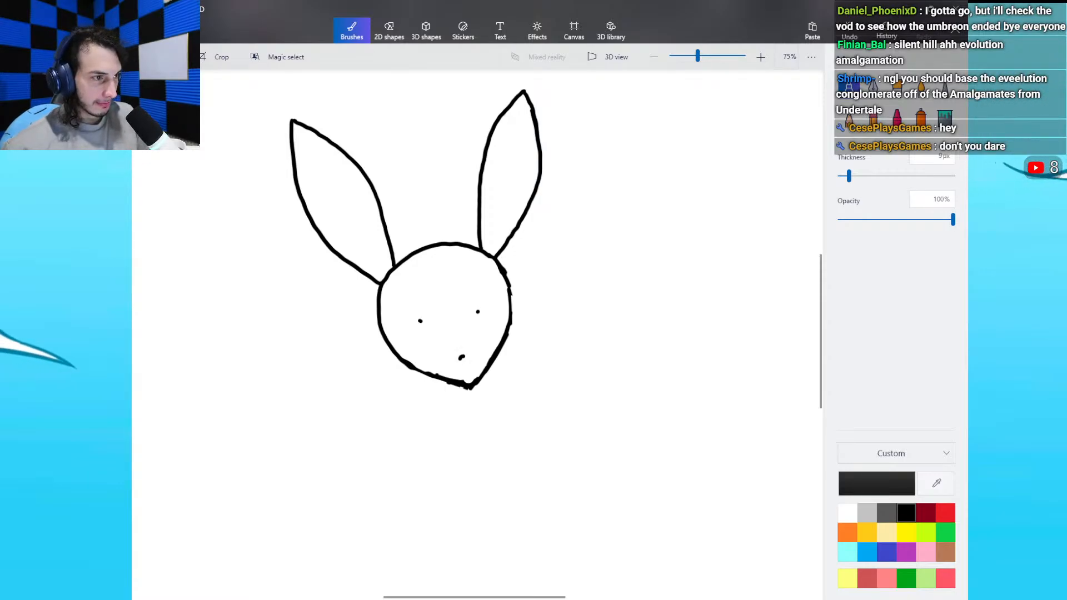
scroll(478, 334, down, 1)
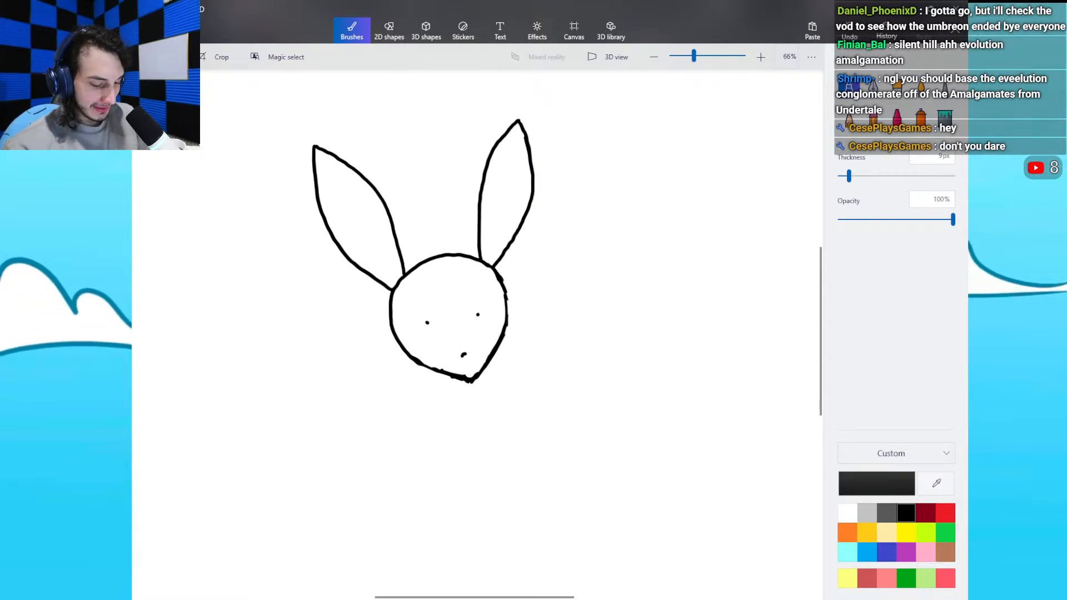
key(ctrl+z)
key(ctrl+z)
key(ctrl+z)
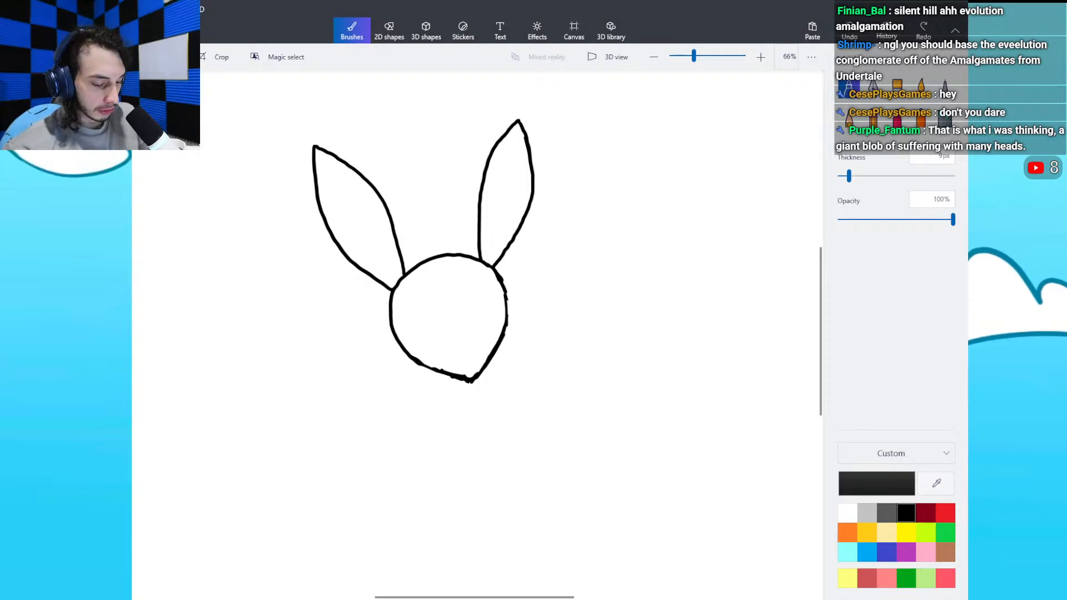
Step: Draw an elongated rounded body extending right from the head and a bent front leg under the chest with the black 9 px marker
mouse_move(506, 345)
mouse_down()
mouse_move(607, 349)
mouse_move(663, 366)
mouse_up()
mouse_move(424, 369)
mouse_down()
mouse_move(422, 410)
mouse_move(440, 424)
mouse_move(479, 438)
mouse_move(593, 442)
mouse_move(638, 434)
mouse_move(662, 393)
mouse_move(661, 365)
mouse_up()
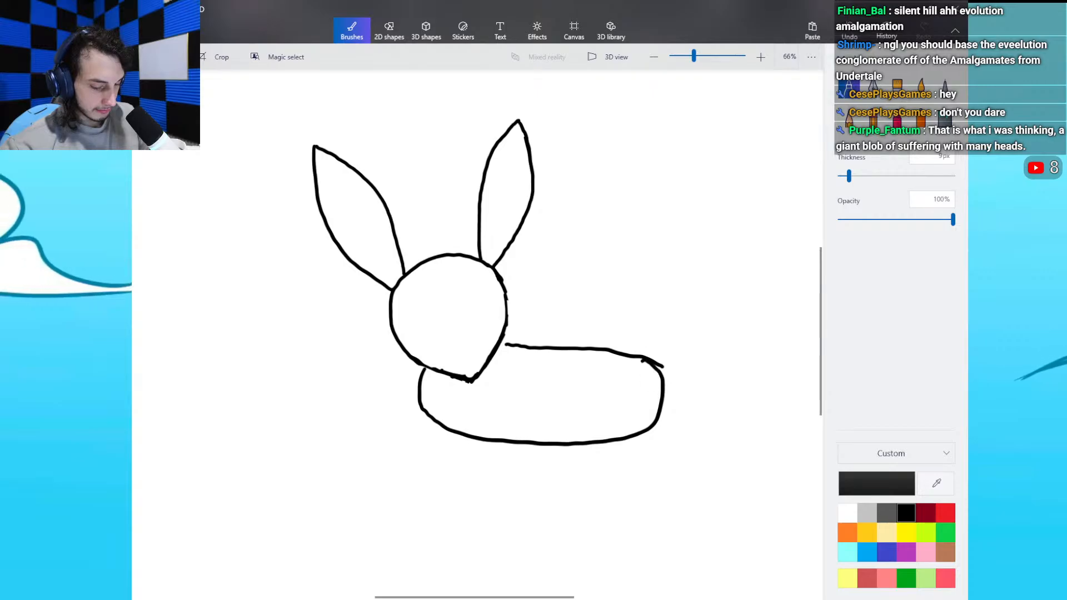
drag(529, 597, 587, 597)
mouse_move(314, 419)
mouse_down()
mouse_move(292, 475)
mouse_move(300, 528)
mouse_move(319, 524)
mouse_up()
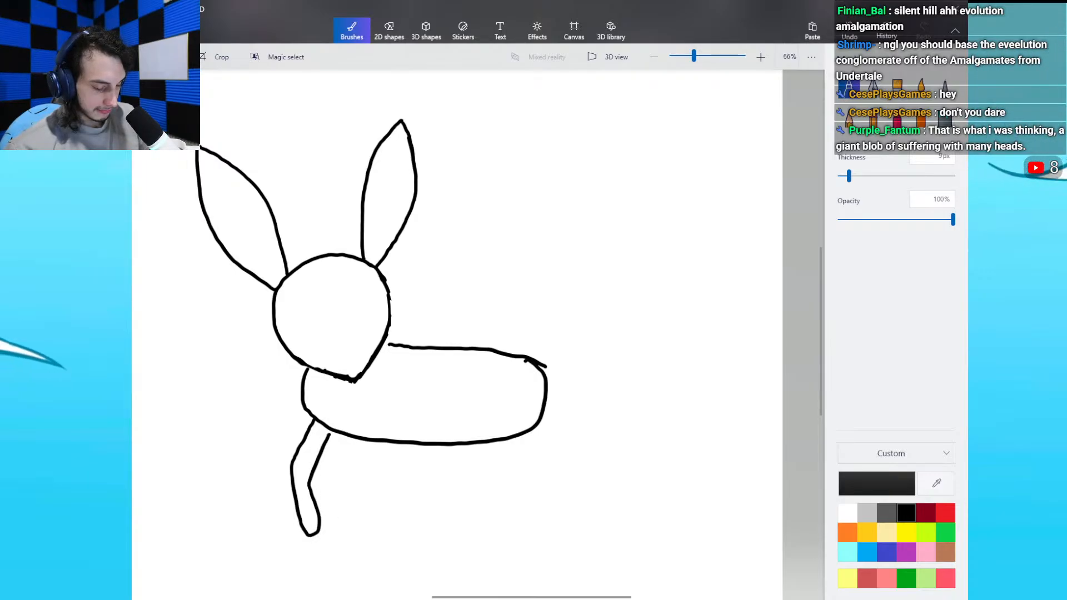
mouse_move(361, 426)
mouse_down()
mouse_move(391, 484)
mouse_move(389, 535)
mouse_move(415, 495)
mouse_move(381, 428)
mouse_up()
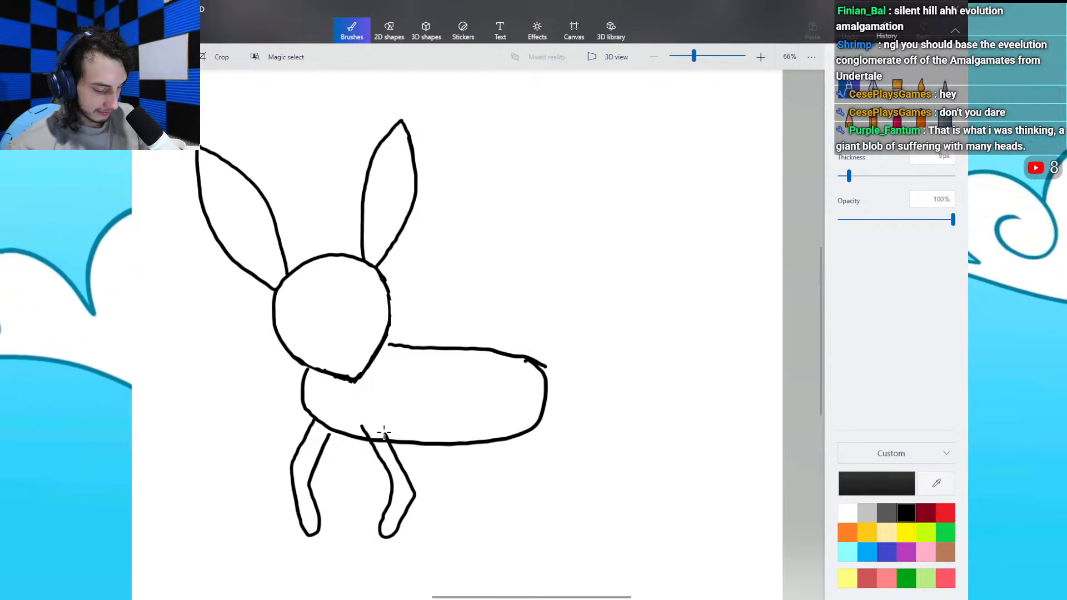
key(ctrl+z)
key(ctrl+z)
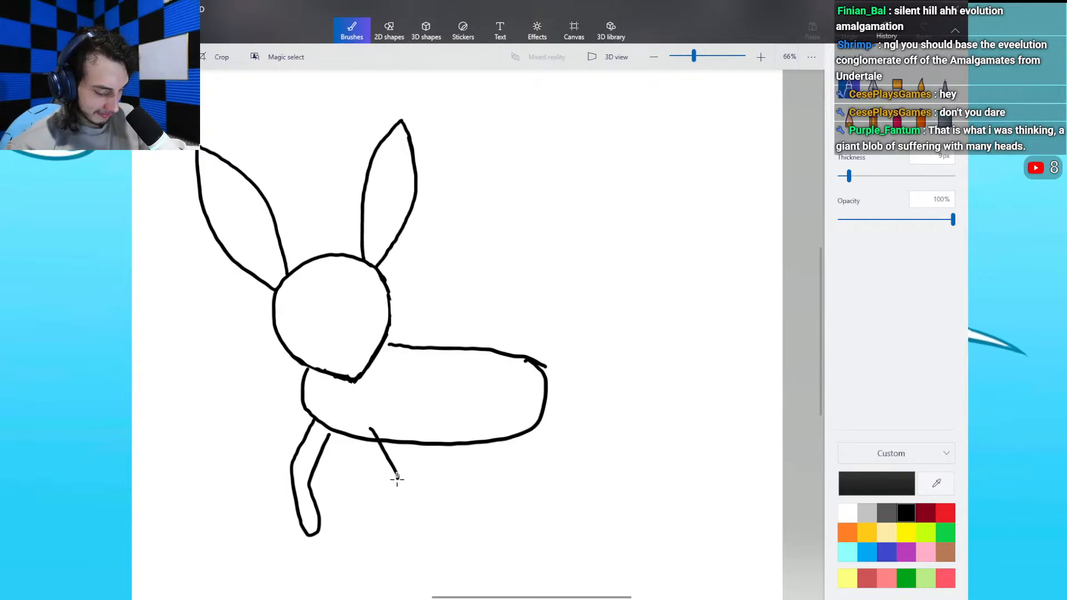
mouse_move(404, 500)
mouse_down()
mouse_move(410, 486)
mouse_move(386, 426)
mouse_up()
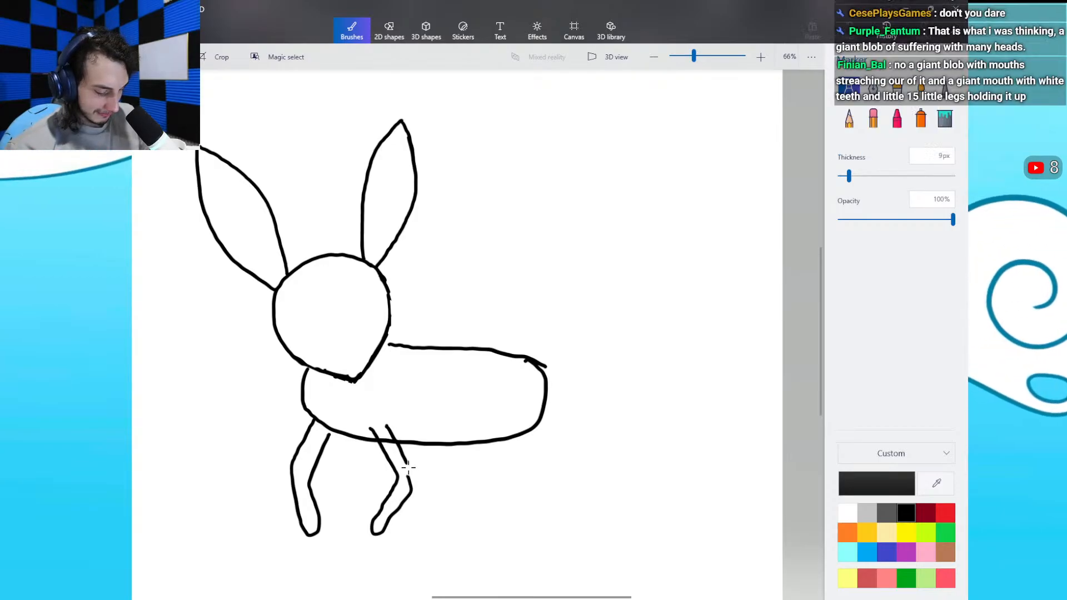
mouse_move(411, 477)
mouse_down()
mouse_move(373, 542)
mouse_move(421, 484)
mouse_up()
key(ctrl+z)
key(ctrl+z)
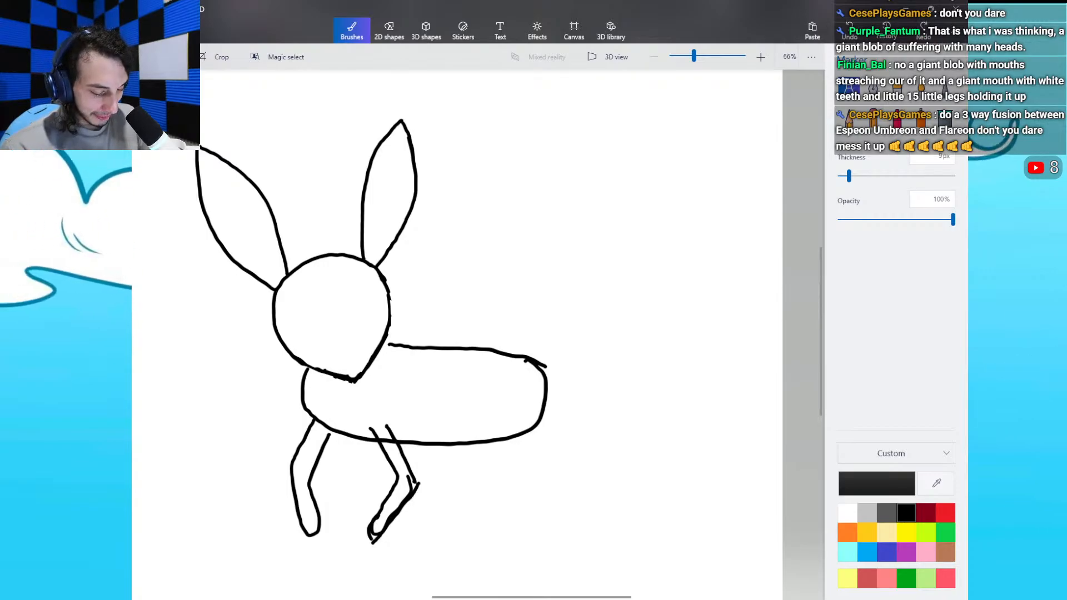
key(ctrl+z)
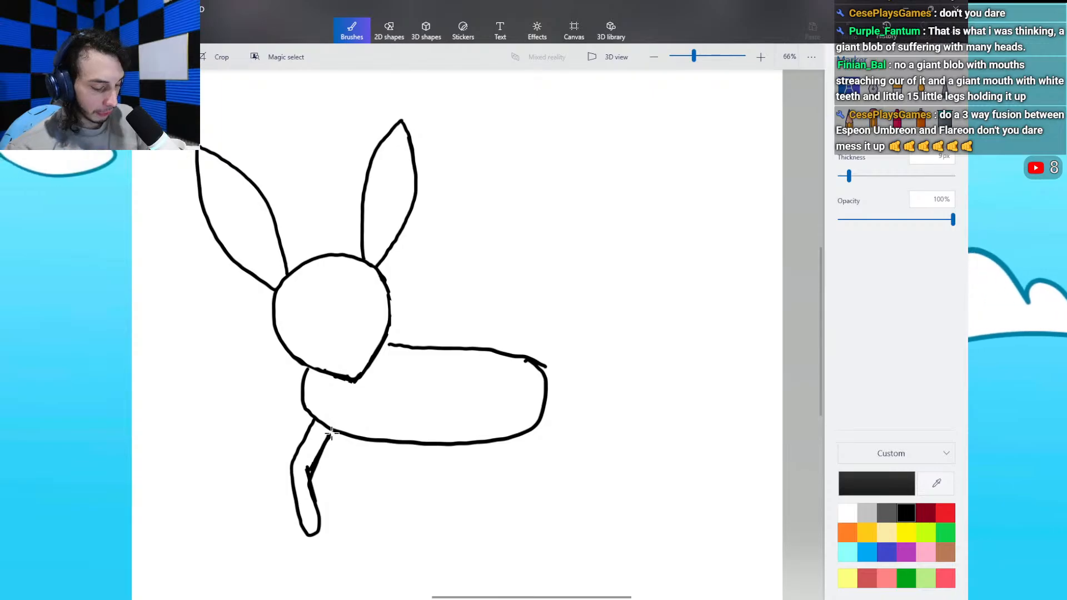
Step: Thicken the inner edge of the first front leg and erase the body line across its top with the 25 px eraser
drag(310, 471, 308, 474)
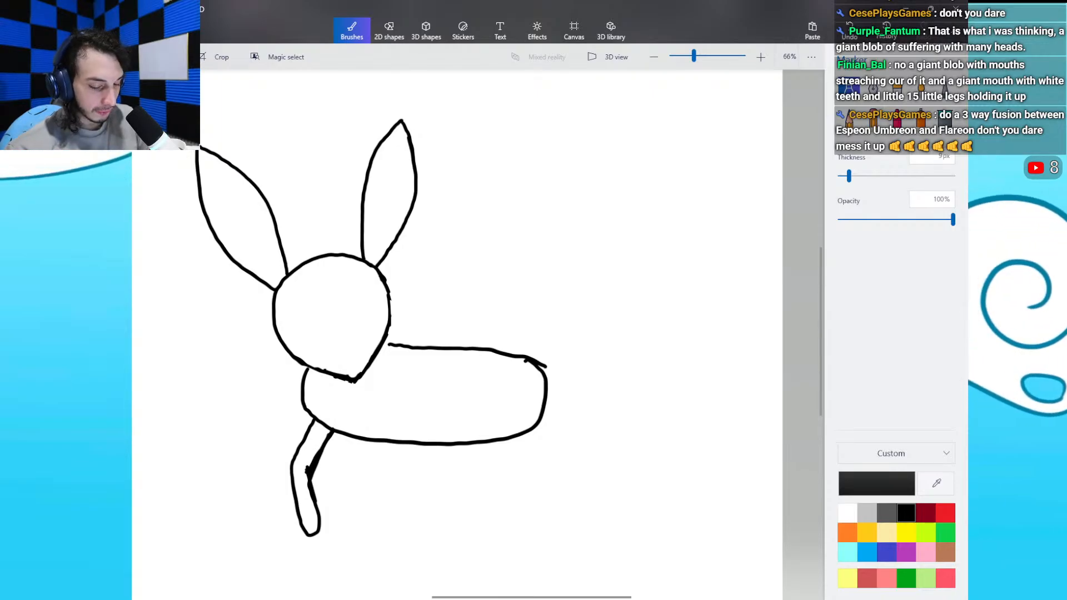
click(874, 114)
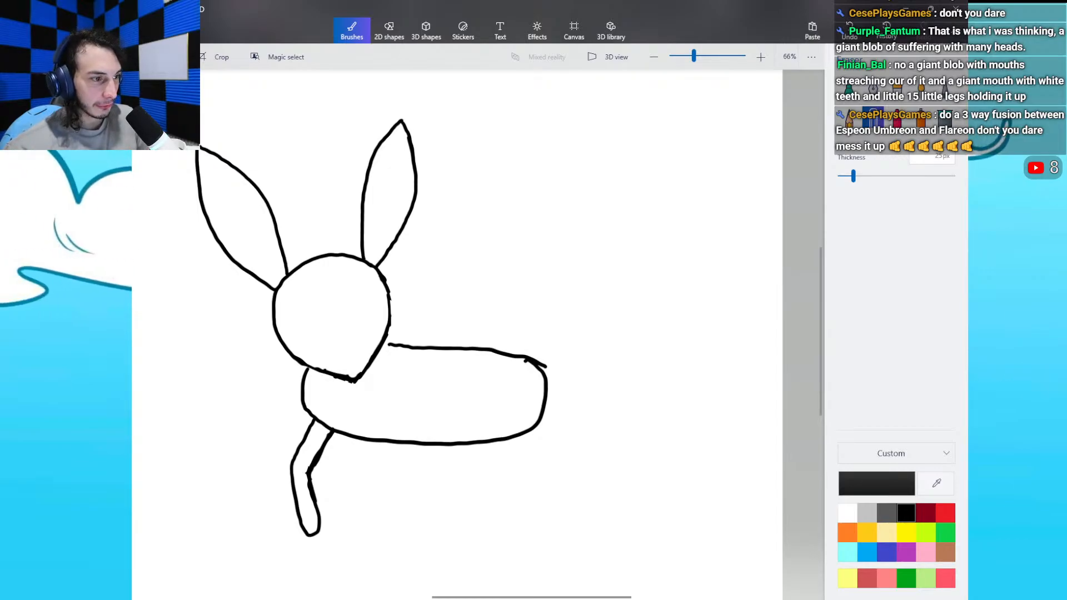
mouse_move(322, 422)
mouse_down()
mouse_move(316, 437)
mouse_move(326, 427)
mouse_up()
Step: Draw the two slanted upper edges of the second front leg across the belly line with the black 9 px marker
click(849, 87)
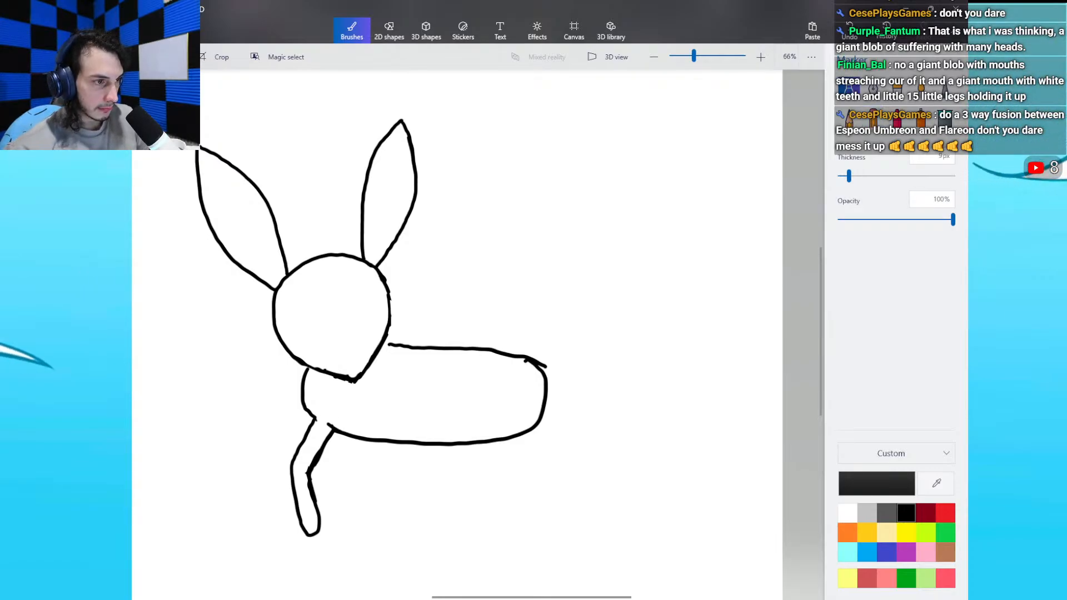
drag(363, 429, 373, 453)
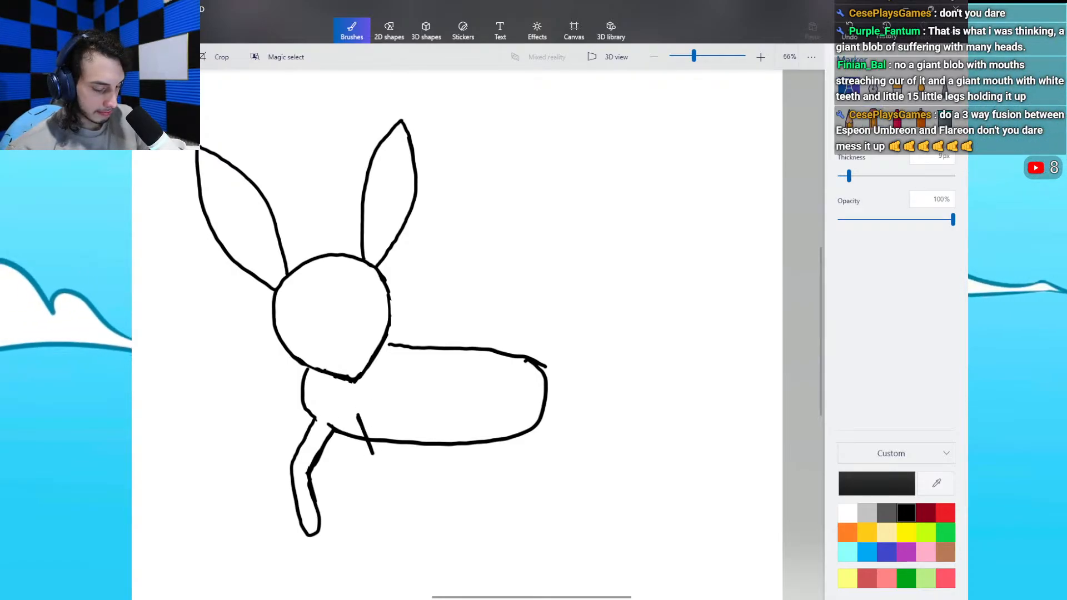
drag(386, 417, 401, 466)
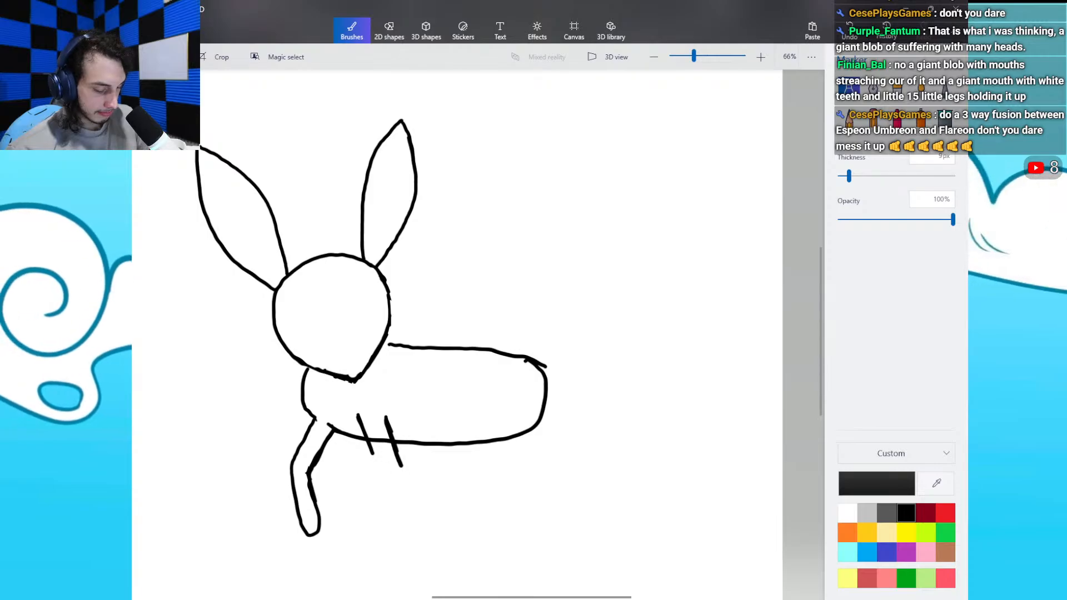
key(ctrl+z)
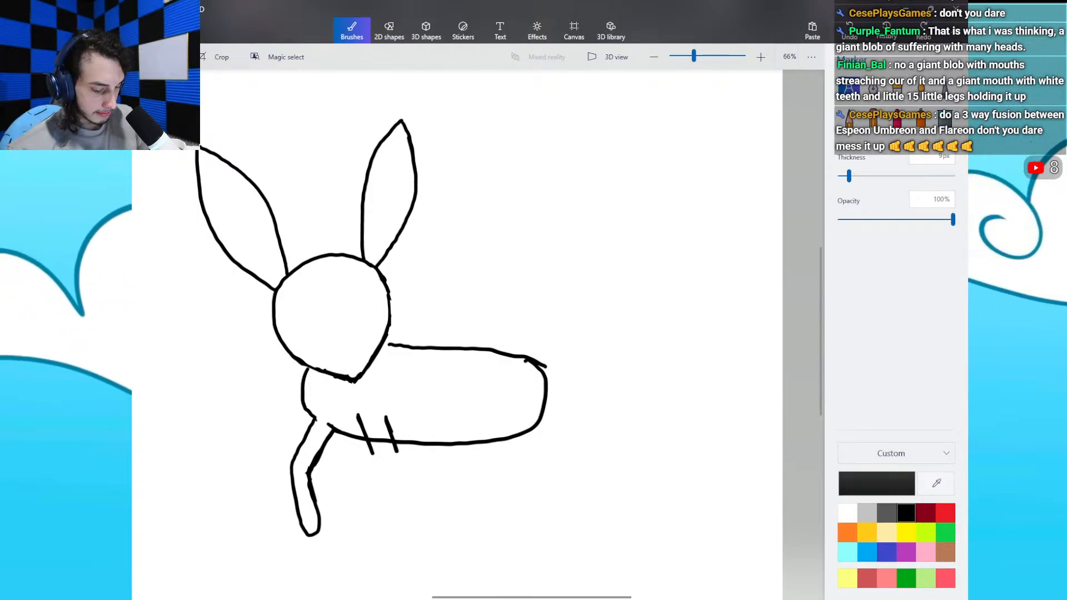
key(ctrl+z)
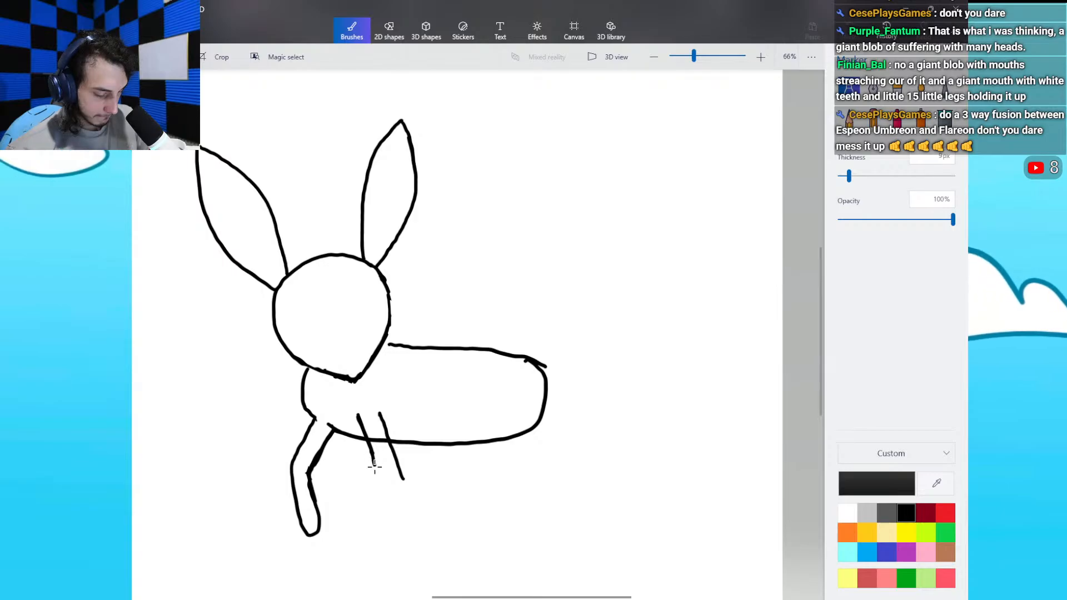
mouse_move(377, 488)
mouse_down()
mouse_move(367, 536)
mouse_move(382, 528)
mouse_up()
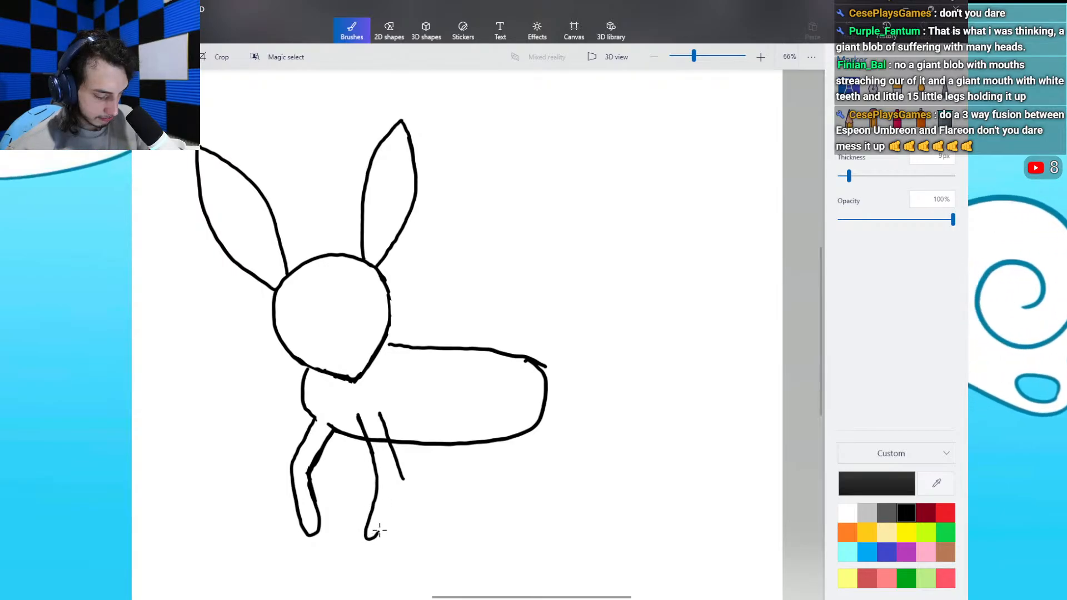
key(ctrl+z)
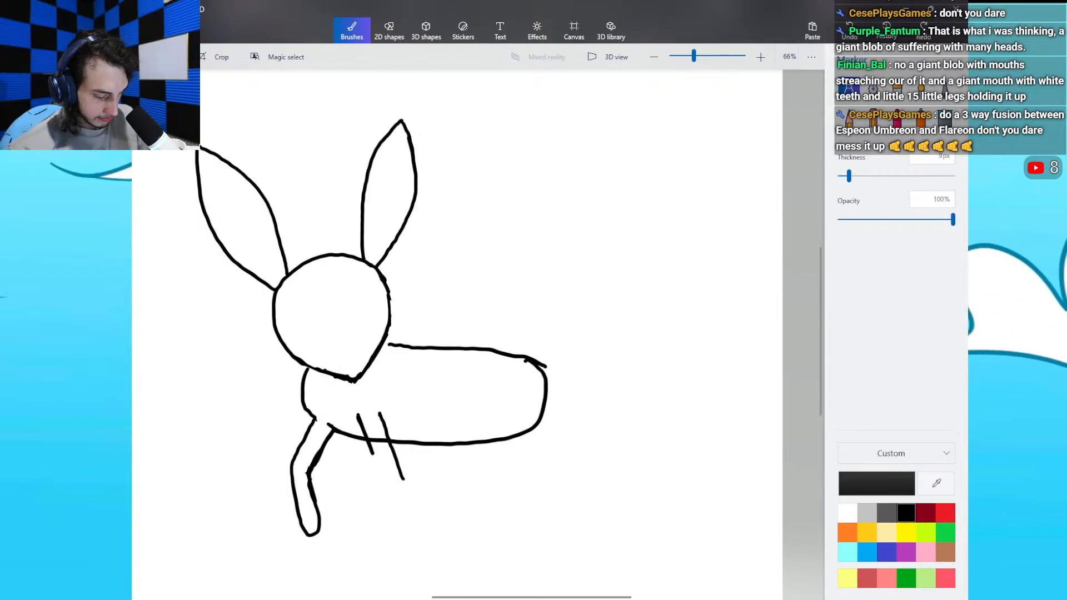
Step: Complete the second front leg with a bent lower part and rounded foot, and erase the belly line inside it
mouse_move(377, 466)
mouse_down()
mouse_move(360, 536)
mouse_move(390, 520)
mouse_up()
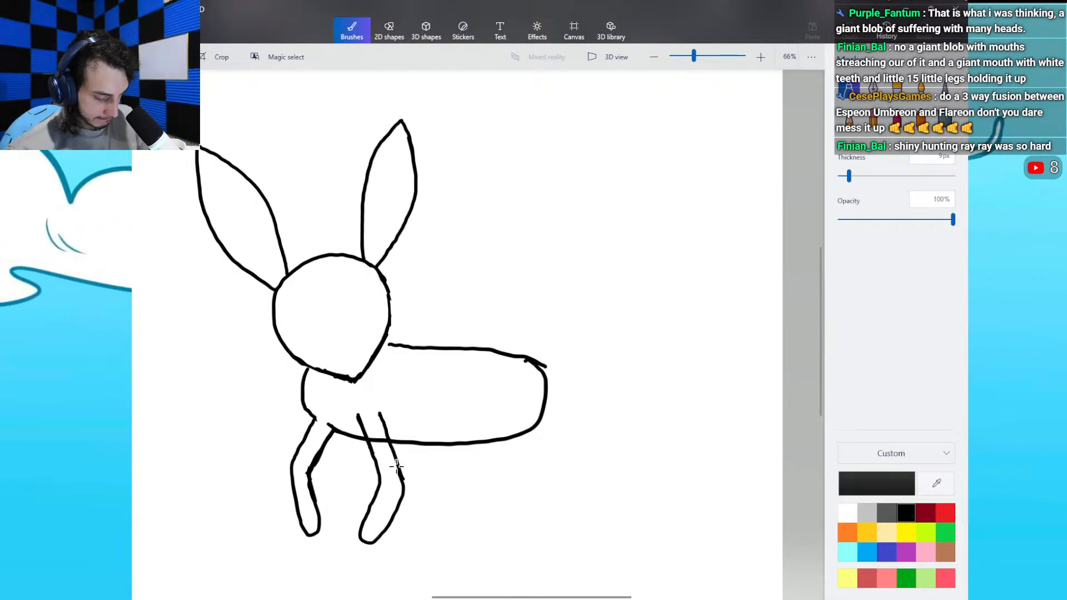
drag(397, 467, 395, 461)
drag(373, 541, 404, 482)
click(873, 117)
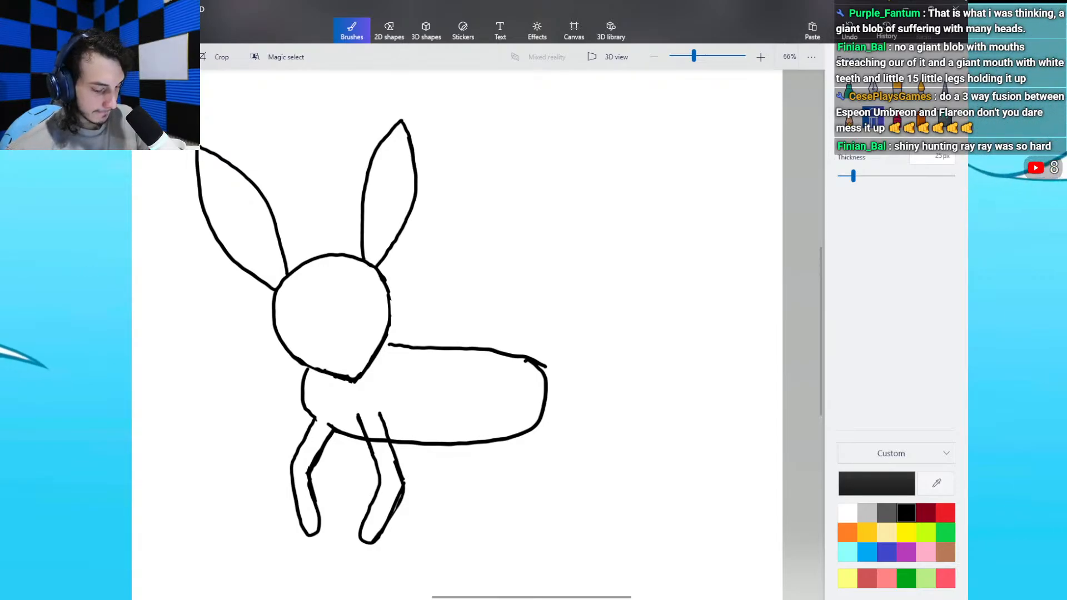
mouse_move(379, 442)
mouse_down()
mouse_move(373, 431)
mouse_move(383, 451)
mouse_up()
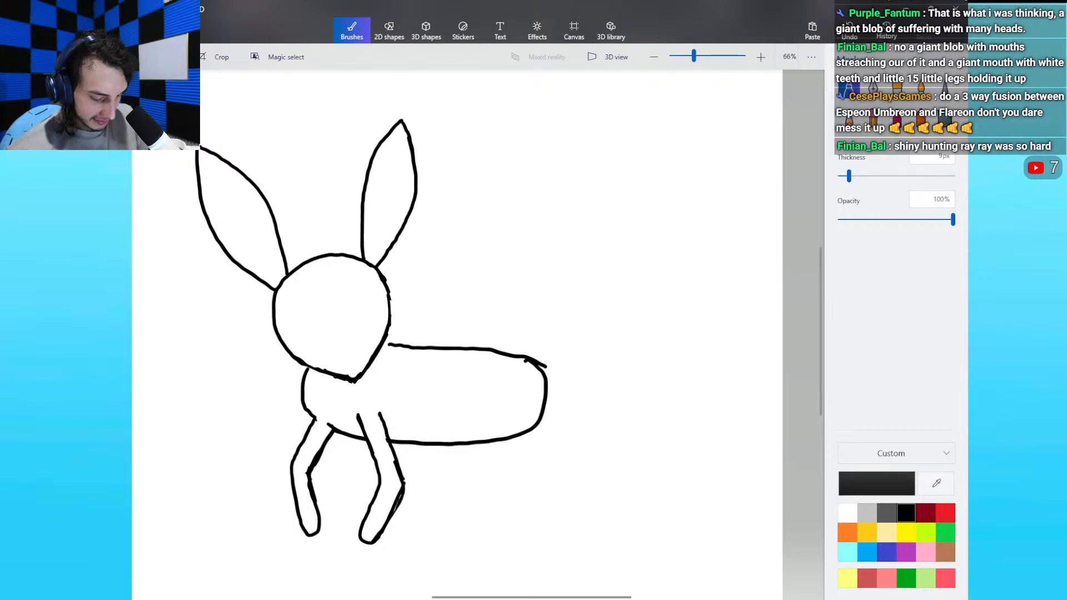
Step: Draw the far hind leg and a bent near hind leg under the rear of the body with the black 9 px marker
mouse_move(474, 499)
mouse_down()
mouse_move(497, 451)
mouse_move(456, 482)
mouse_move(451, 509)
mouse_move(460, 518)
mouse_move(472, 508)
mouse_move(489, 444)
mouse_up()
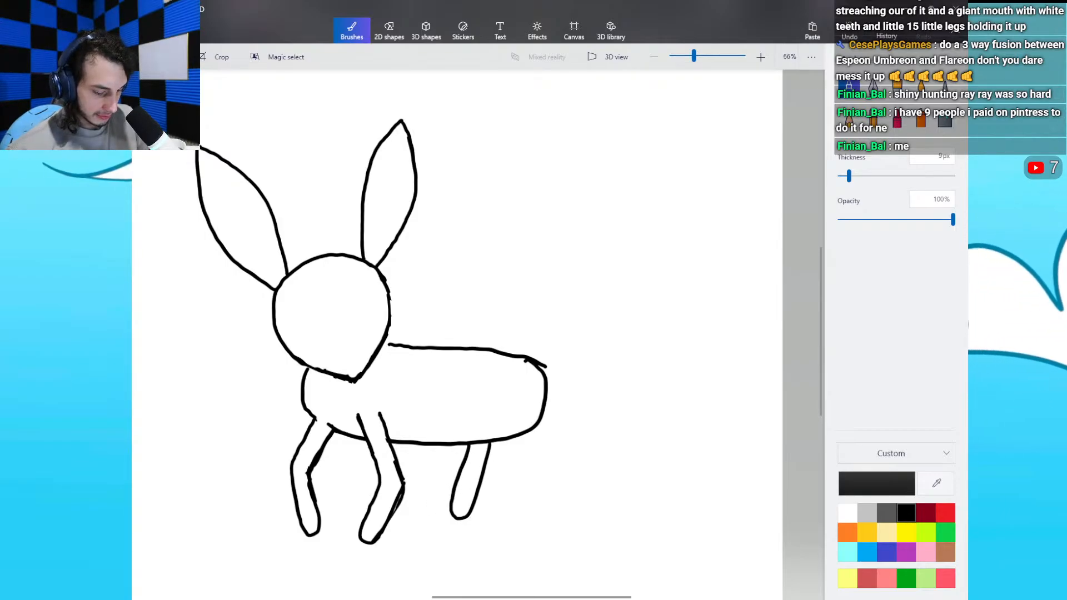
mouse_move(495, 418)
mouse_down()
mouse_move(508, 469)
mouse_move(483, 541)
mouse_move(500, 541)
mouse_move(532, 478)
mouse_up()
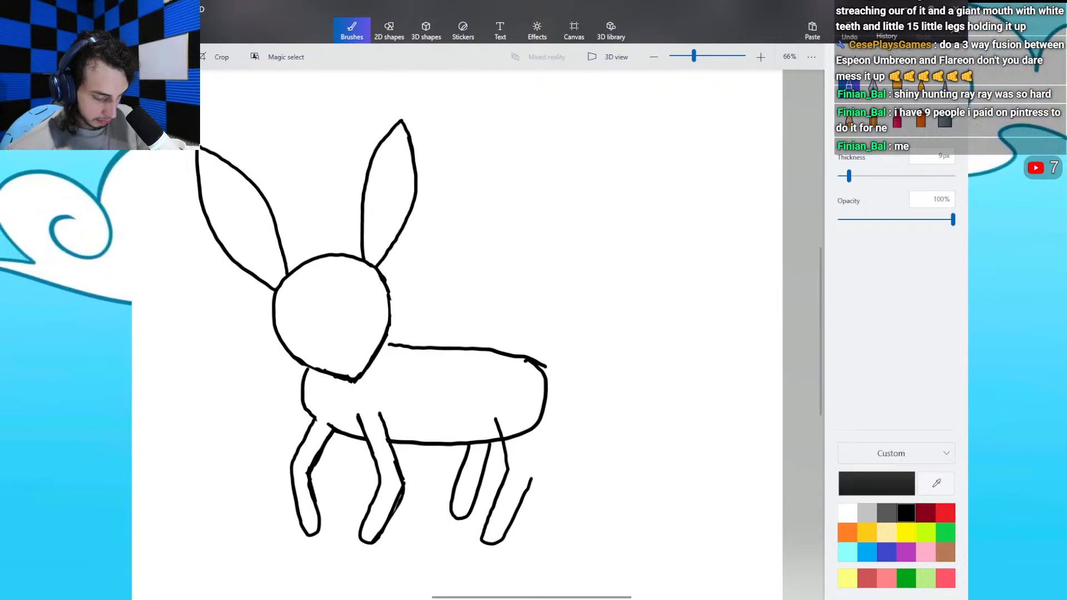
drag(517, 420, 533, 469)
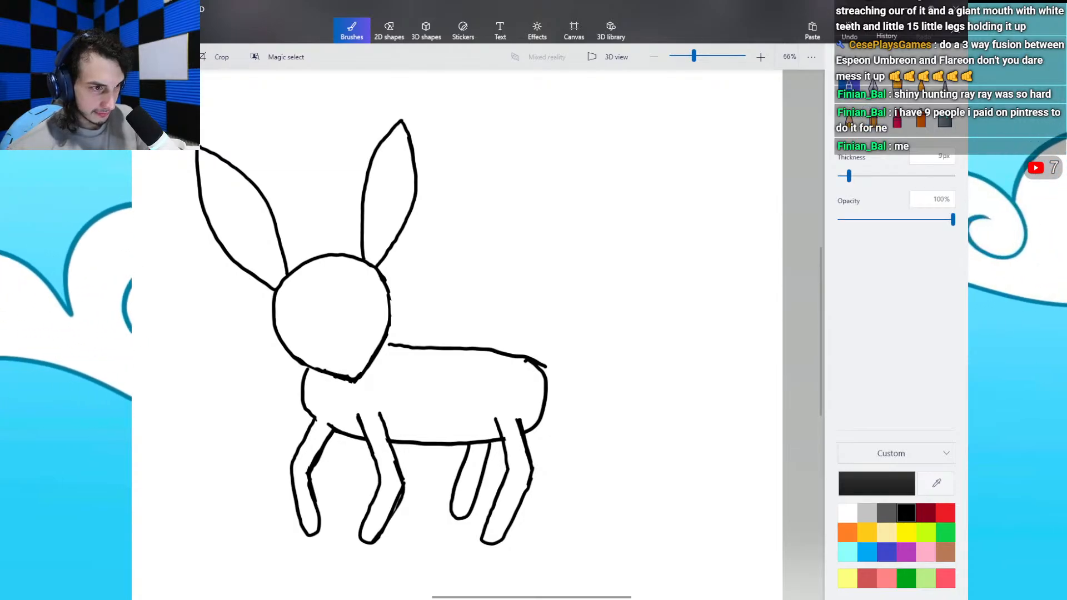
Step: Draw a long pointed tail rising from the rump, then redraw its base narrower and erase the stray lines there
mouse_move(520, 356)
mouse_down()
mouse_move(528, 324)
mouse_move(586, 252)
mouse_move(646, 214)
mouse_up()
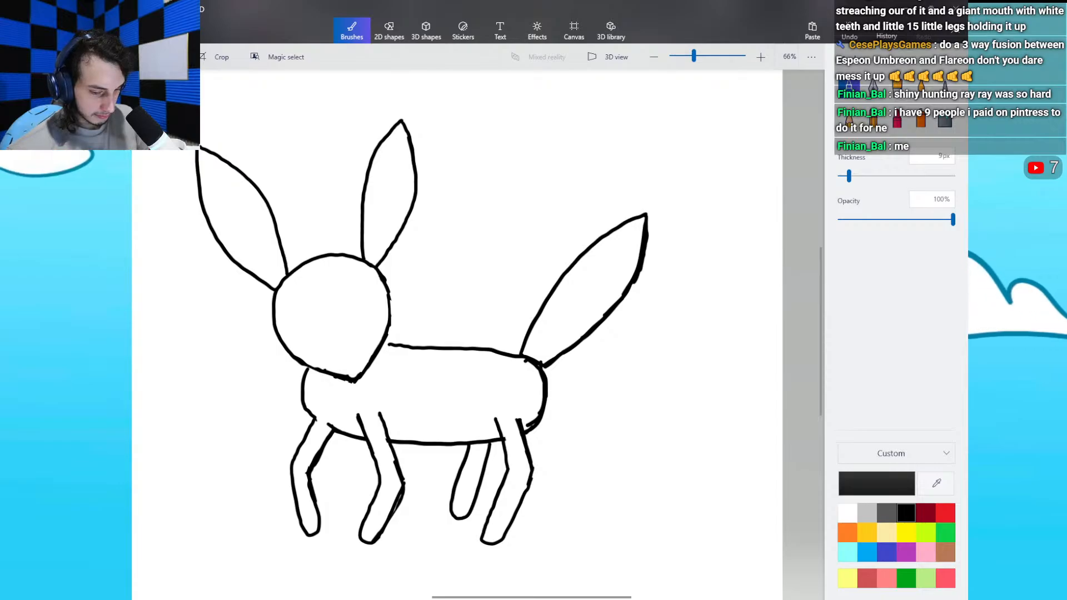
click(873, 117)
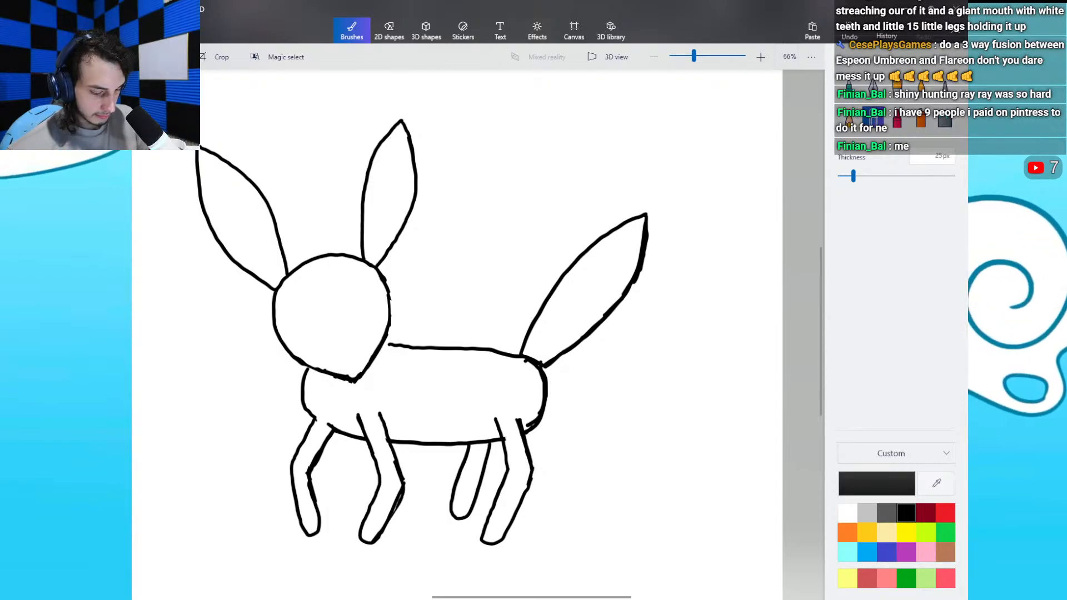
click(848, 86)
mouse_move(528, 357)
mouse_down()
mouse_move(547, 299)
mouse_move(520, 345)
mouse_up()
click(873, 117)
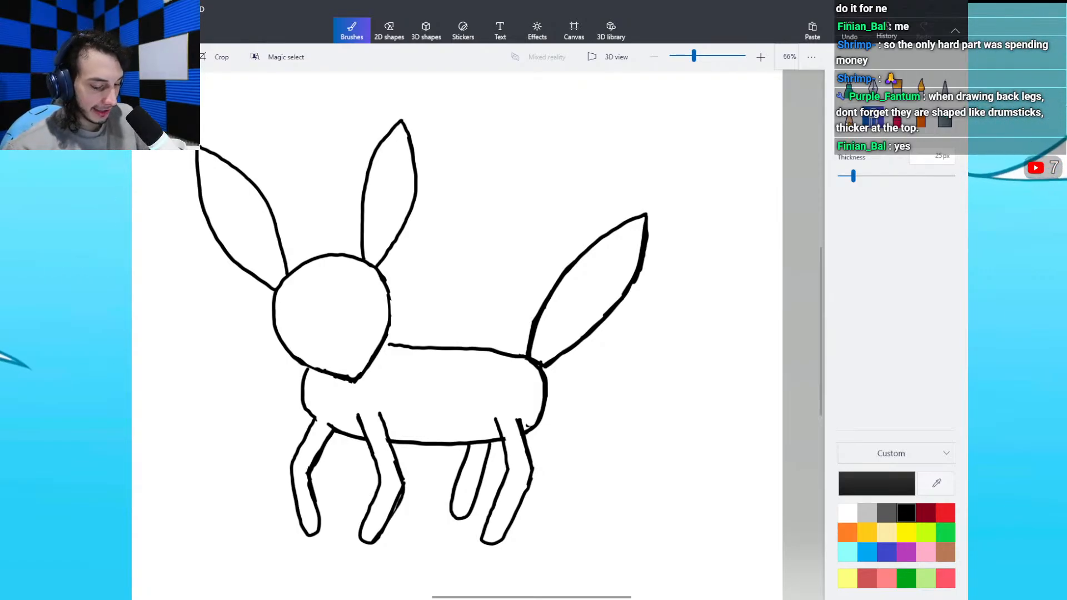
Step: Reshape the near hind leg into a drumstick, thicker at the thigh, and erase its old upper edges and the belly line inside
drag(535, 428, 535, 469)
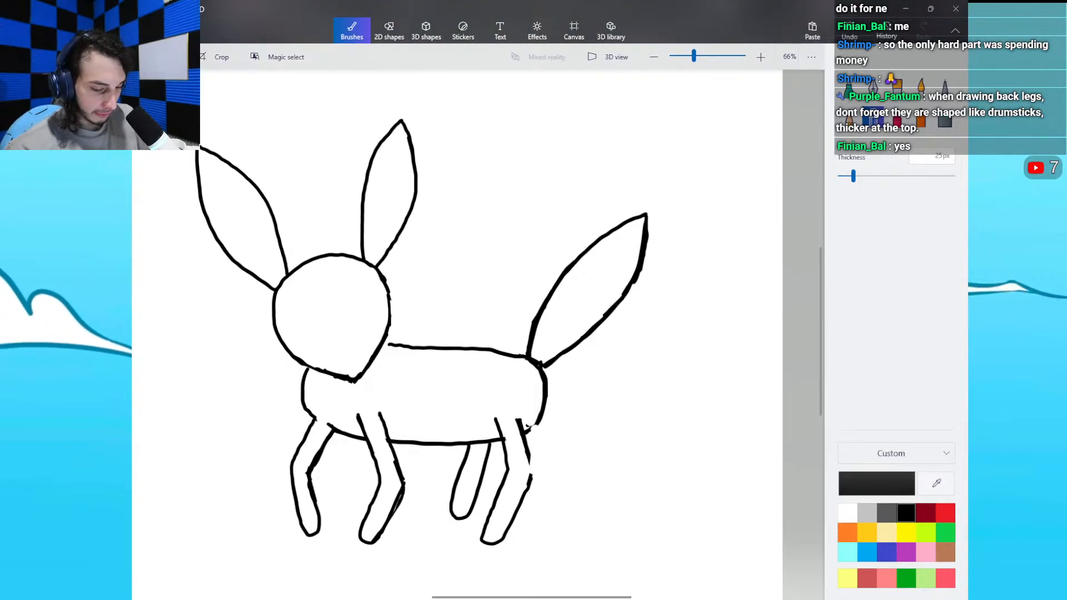
key(ctrl+z)
drag(536, 413, 532, 472)
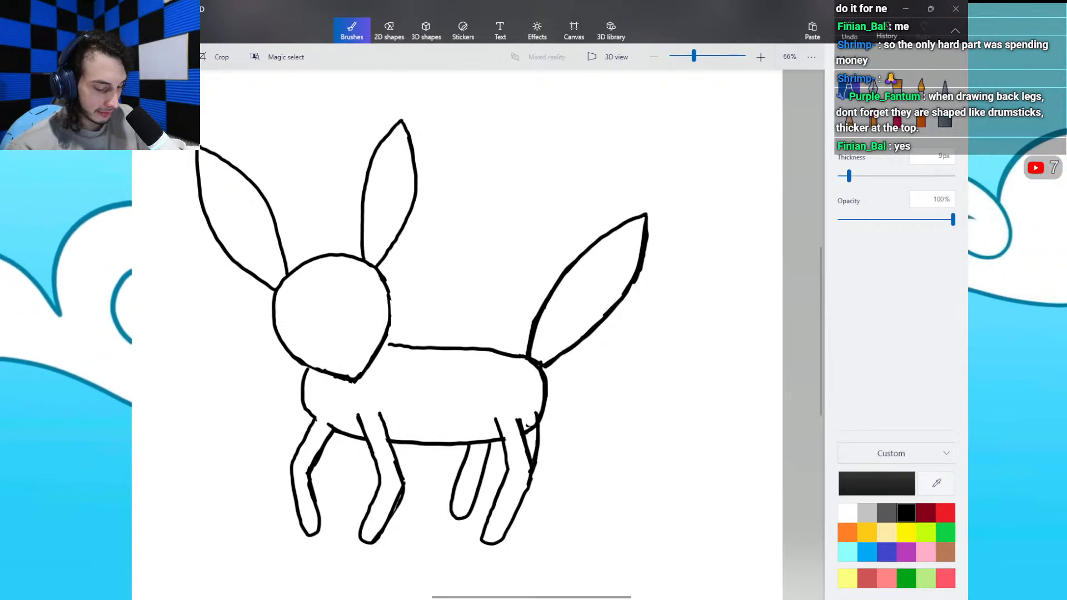
drag(499, 406, 498, 451)
mouse_move(500, 406)
mouse_down()
mouse_move(496, 441)
mouse_move(492, 420)
mouse_up()
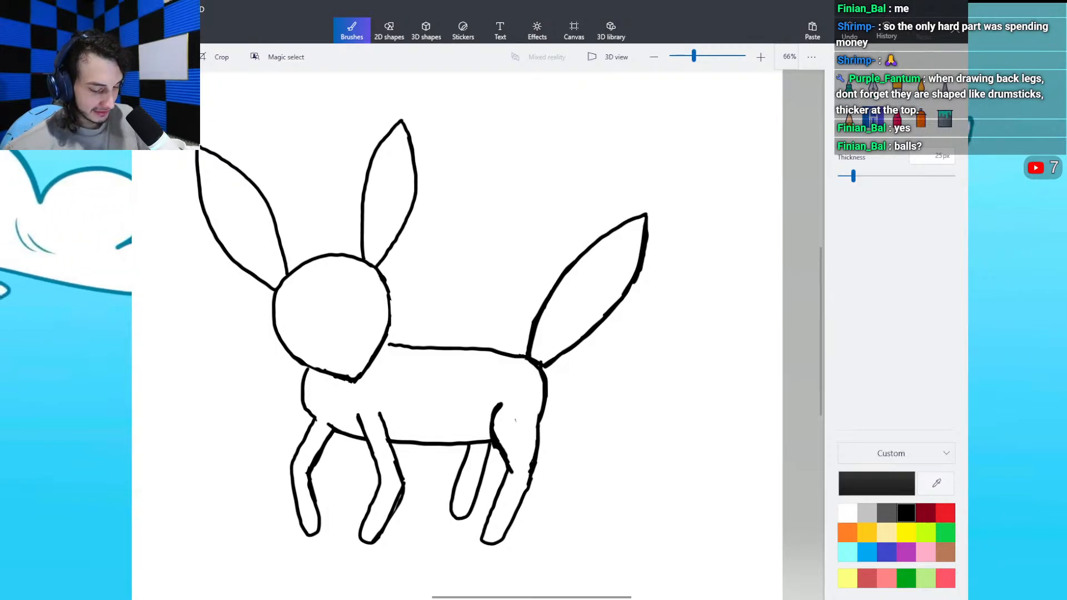
Step: Widen the top of the near front leg with the black 9 px marker and erase the old lines inside it
click(849, 87)
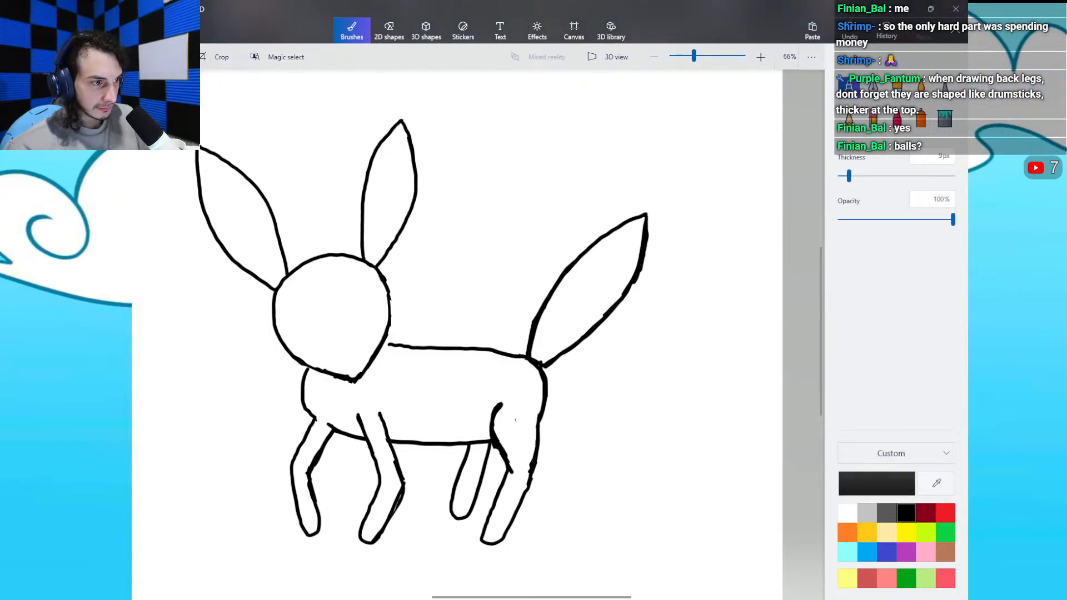
drag(350, 410, 366, 440)
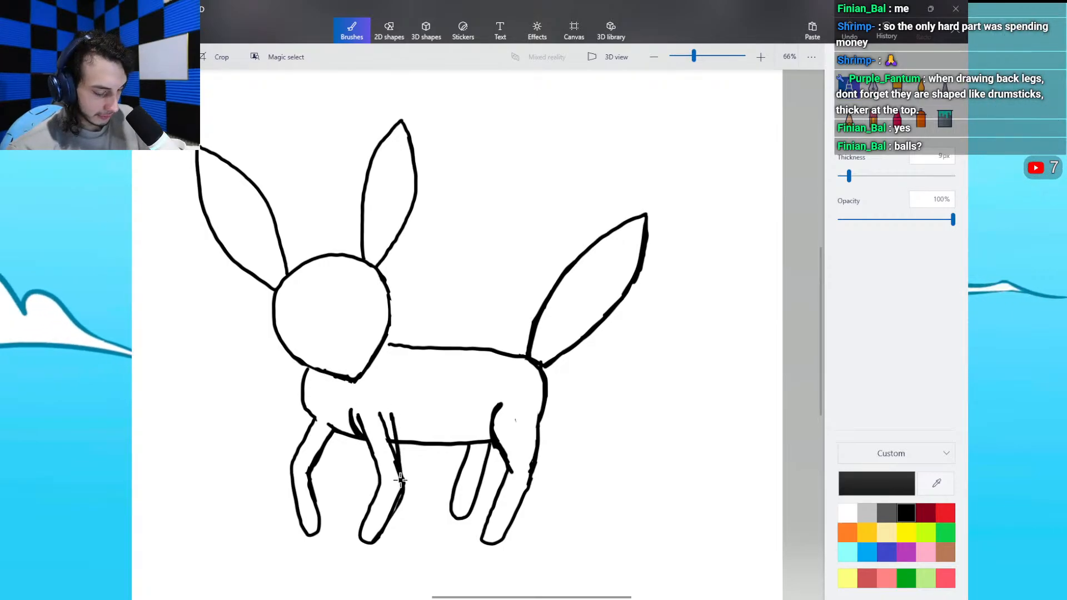
mouse_move(373, 451)
mouse_down()
mouse_move(352, 422)
mouse_move(376, 442)
mouse_move(366, 406)
mouse_move(393, 468)
mouse_up()
click(873, 119)
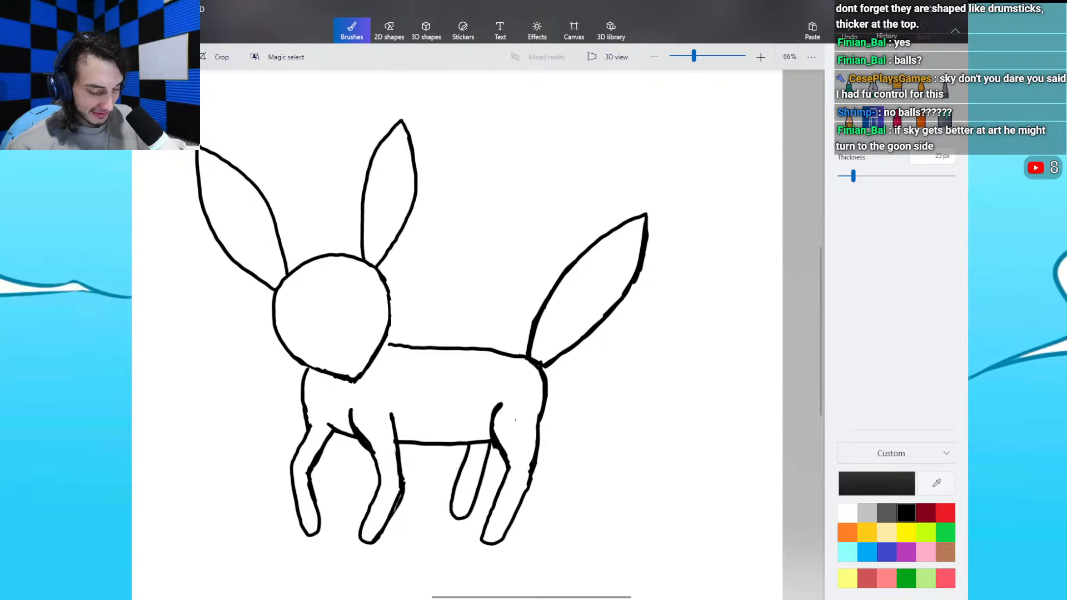
Step: Draw two curved lines across the middle of the tail with the 9 px marker to form a band
click(850, 87)
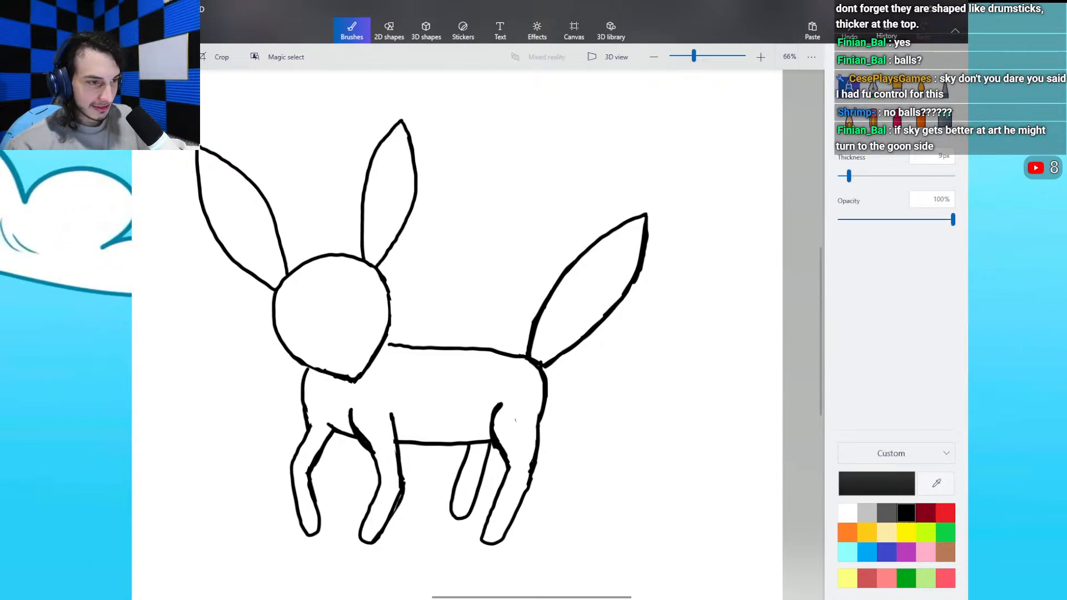
drag(564, 274, 601, 319)
drag(583, 256, 607, 278)
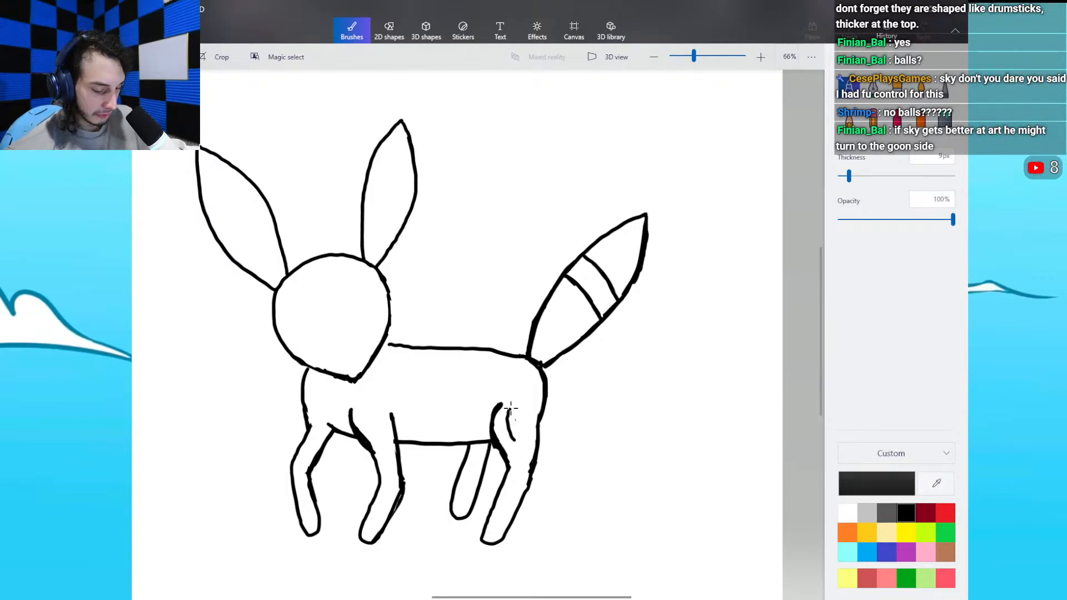
Step: Draw an oval on the near hind thigh and near front shoulder, with a smaller 4 px oval inside each
drag(511, 408, 514, 411)
key(ctrl+z)
mouse_move(517, 441)
mouse_down()
mouse_move(513, 415)
mouse_move(525, 421)
mouse_move(516, 412)
mouse_up()
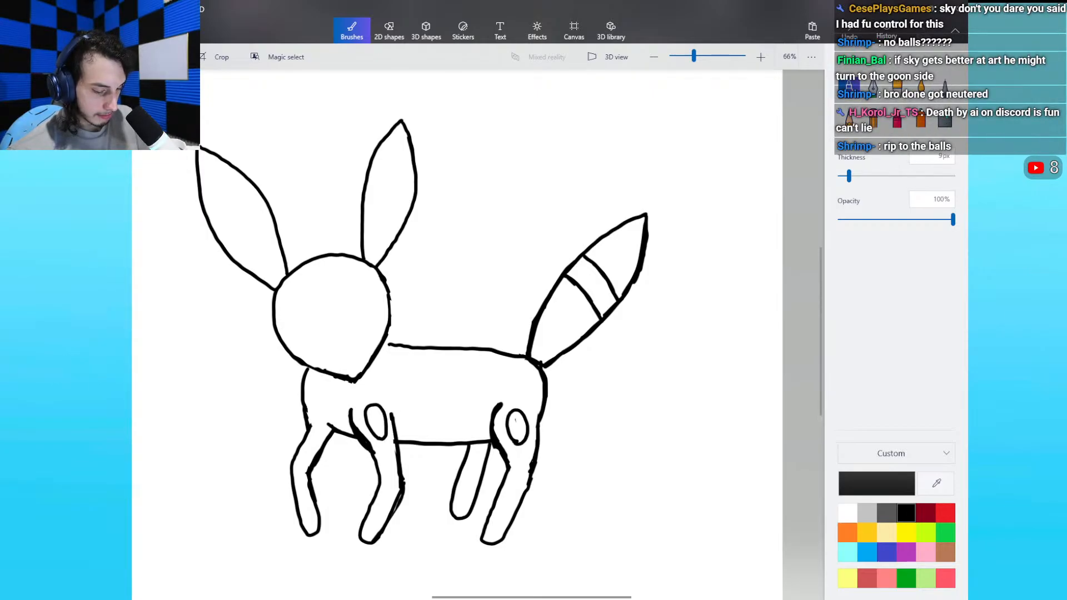
scroll(478, 336, up, 5)
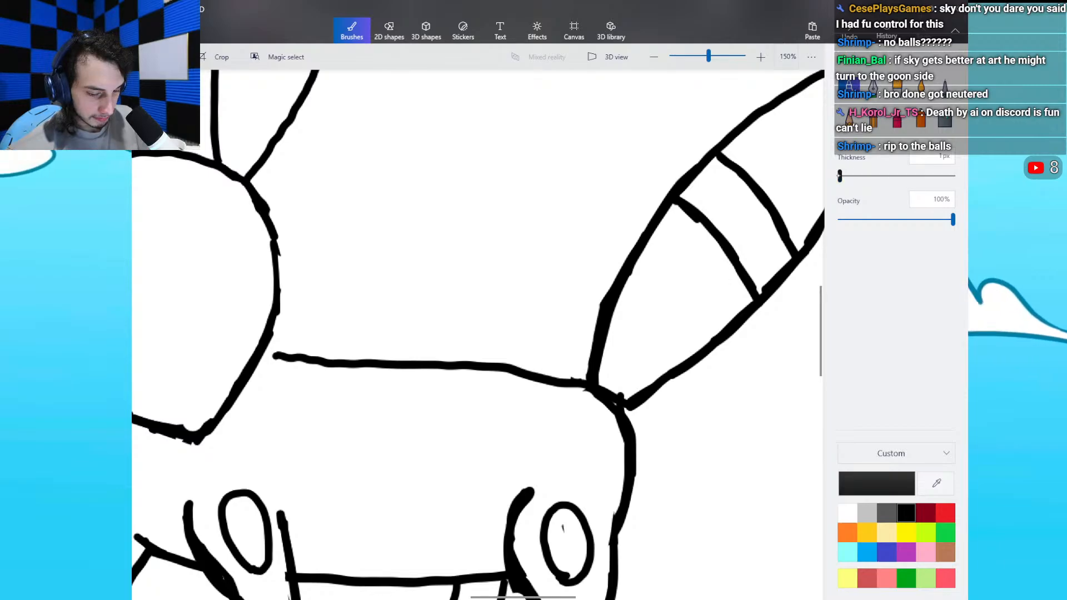
drag(847, 173, 843, 175)
mouse_move(567, 558)
mouse_down()
mouse_move(563, 527)
mouse_move(572, 553)
mouse_move(566, 529)
mouse_move(568, 556)
mouse_up()
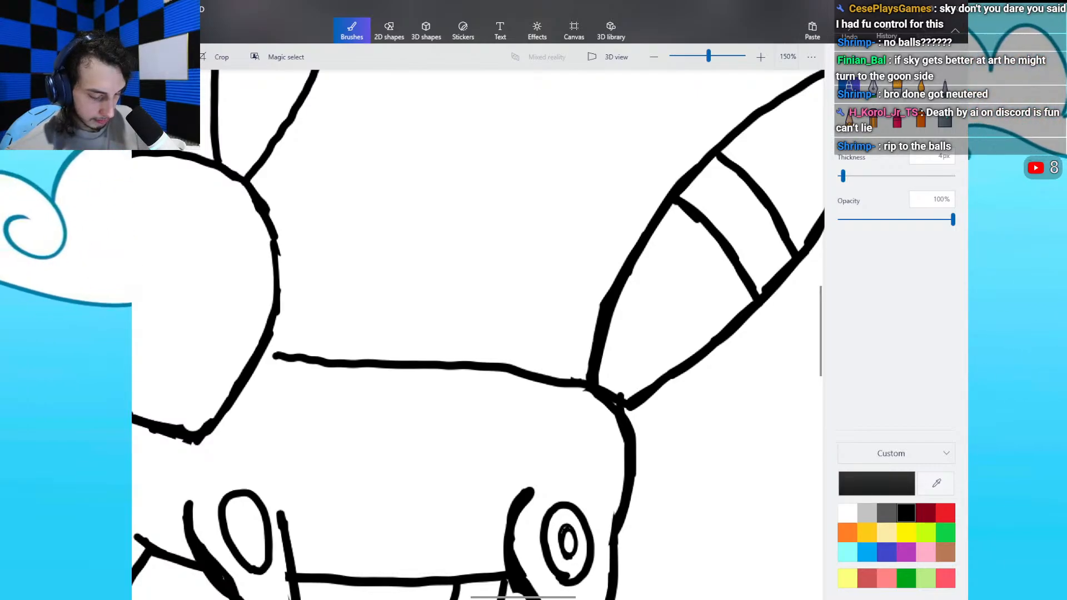
mouse_move(246, 541)
mouse_down()
mouse_move(236, 523)
mouse_move(255, 526)
mouse_up()
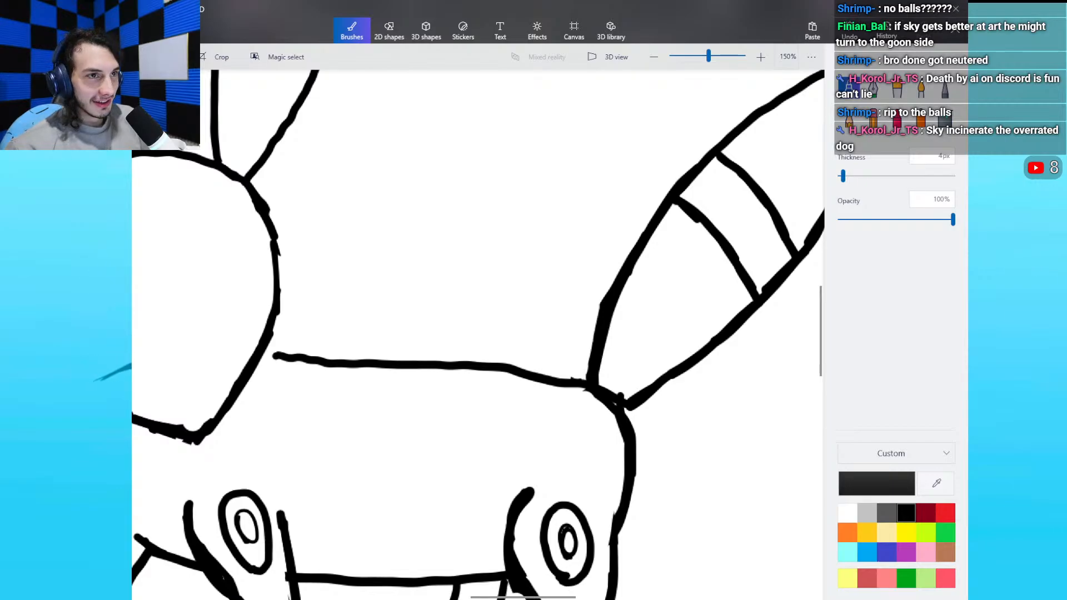
Step: Draw a slanted oval ring on the forehead from two nested outlines with the black 4 px marker
scroll(478, 333, left, 5)
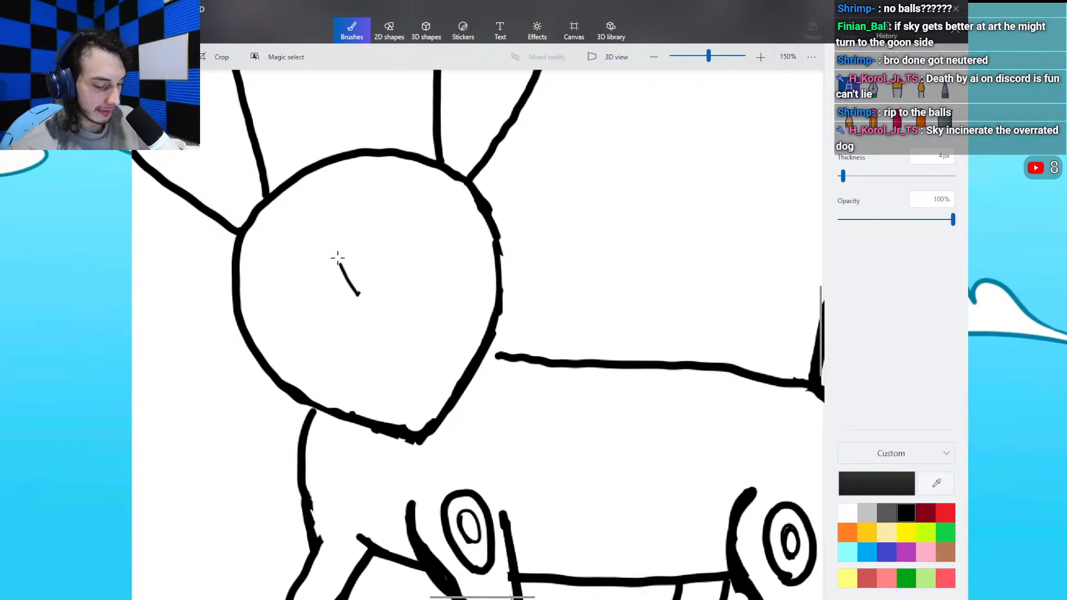
mouse_move(338, 194)
mouse_down()
mouse_move(389, 200)
mouse_move(404, 238)
mouse_move(402, 274)
mouse_move(358, 294)
mouse_up()
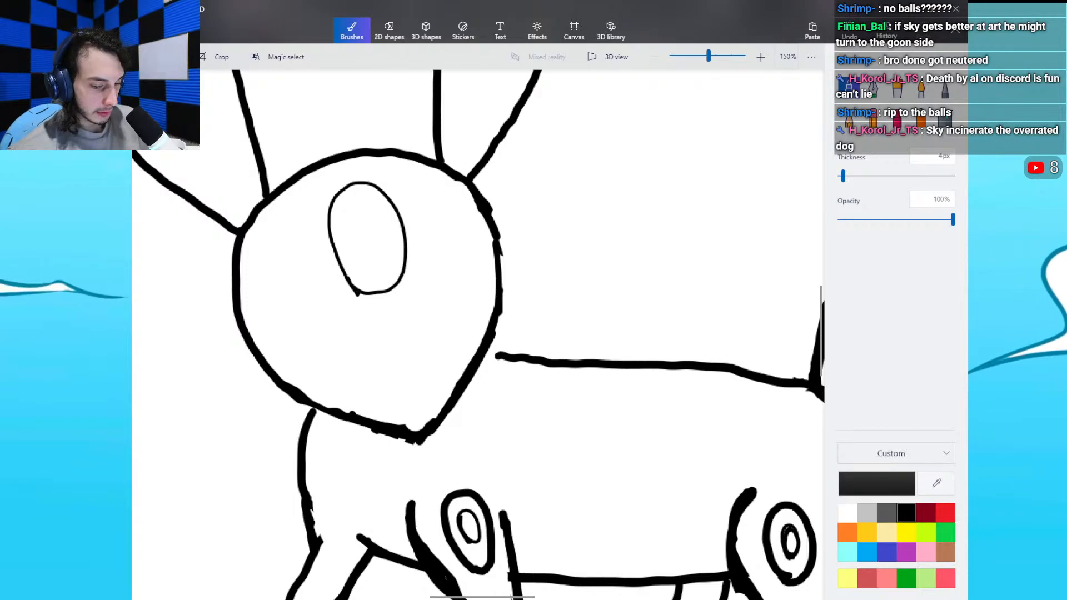
key(ctrl+z)
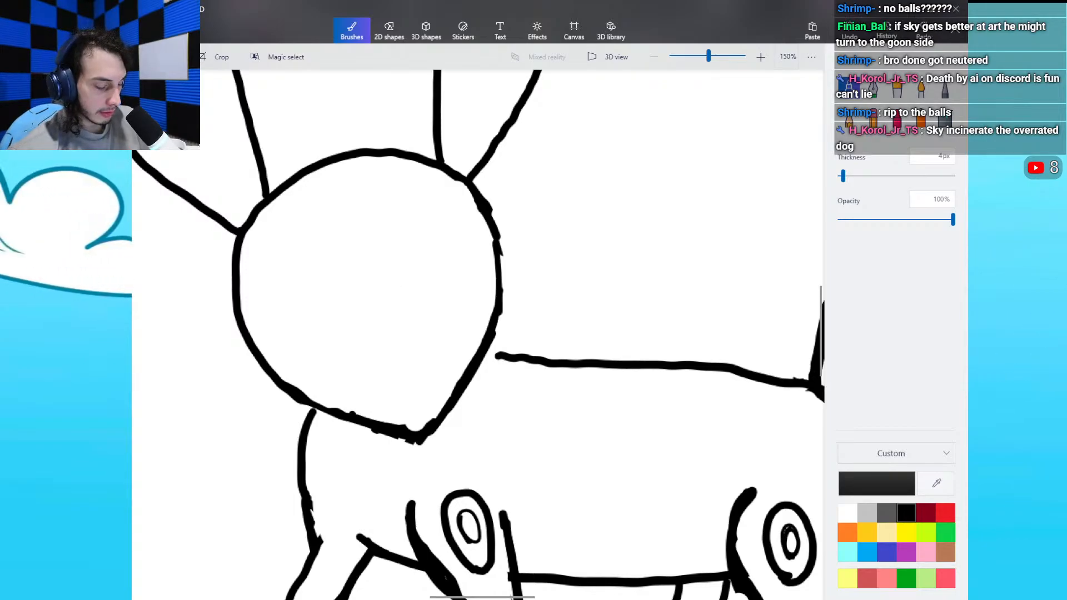
mouse_move(349, 192)
mouse_down()
mouse_move(335, 249)
mouse_move(362, 292)
mouse_move(388, 310)
mouse_move(404, 255)
mouse_move(391, 210)
mouse_move(350, 192)
mouse_up()
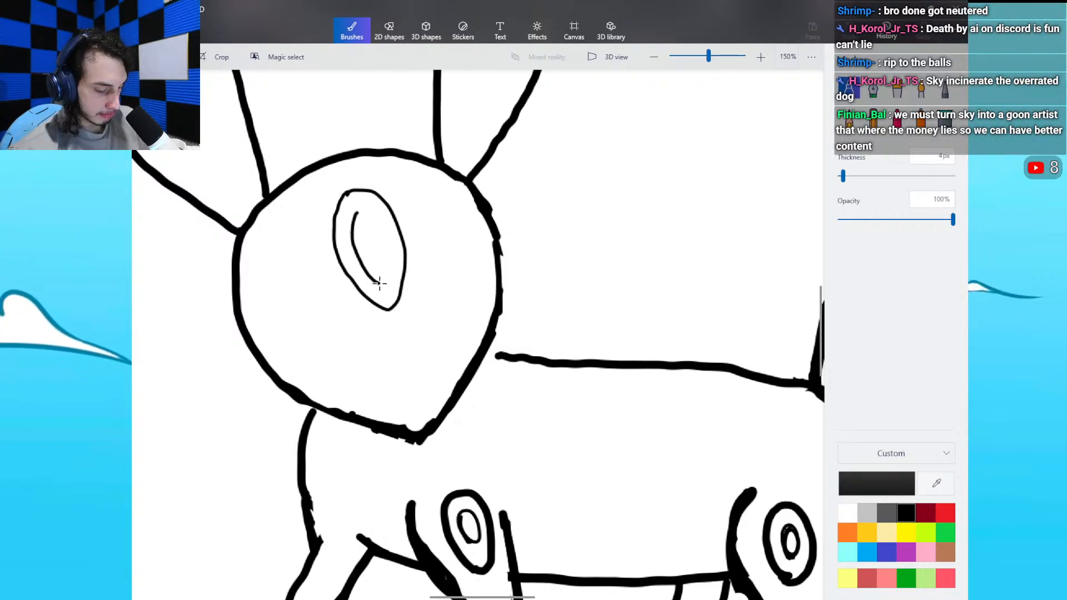
mouse_move(388, 277)
mouse_down()
mouse_move(389, 245)
mouse_move(369, 210)
mouse_move(357, 214)
mouse_up()
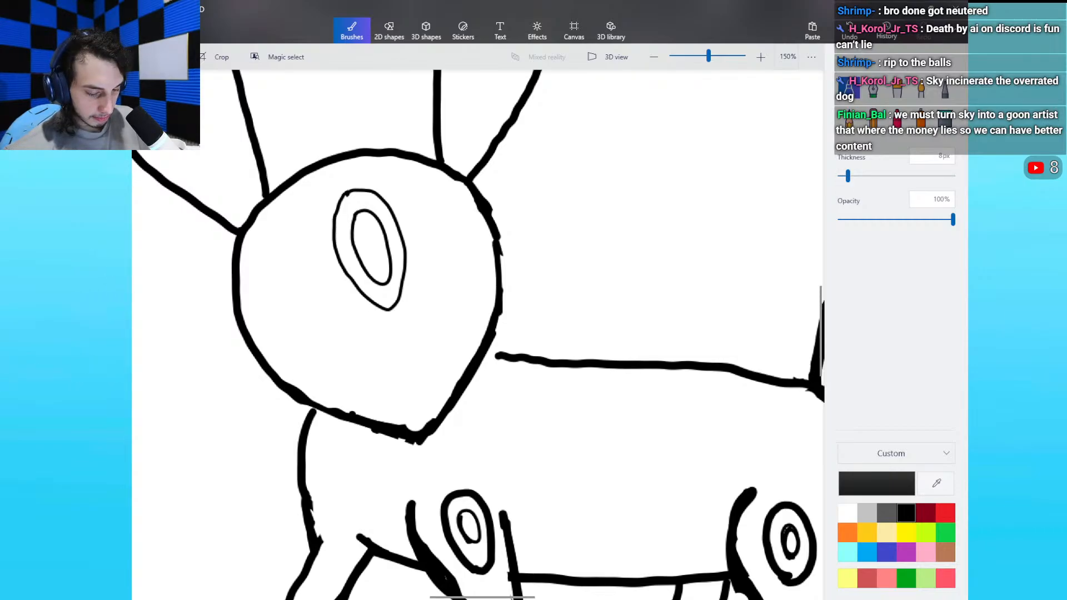
Step: Draw two curved lines across each ear with the black 8 px marker to form a band
scroll(478, 333, up, 5)
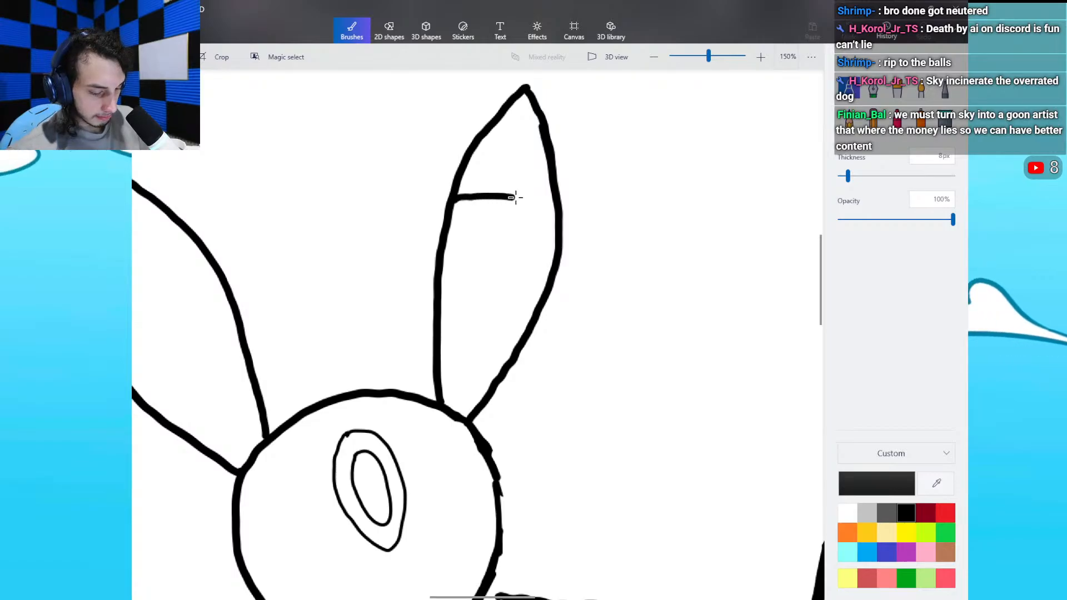
mouse_move(445, 254)
mouse_down()
mouse_move(497, 252)
mouse_move(547, 272)
mouse_up()
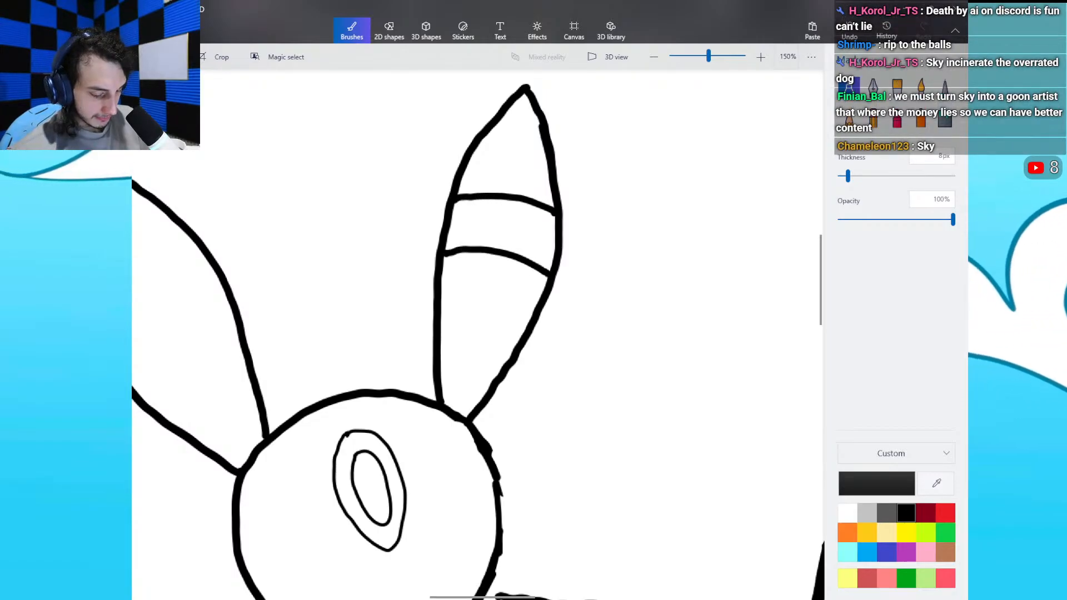
scroll(478, 333, left, 2)
scroll(478, 333, left, 5)
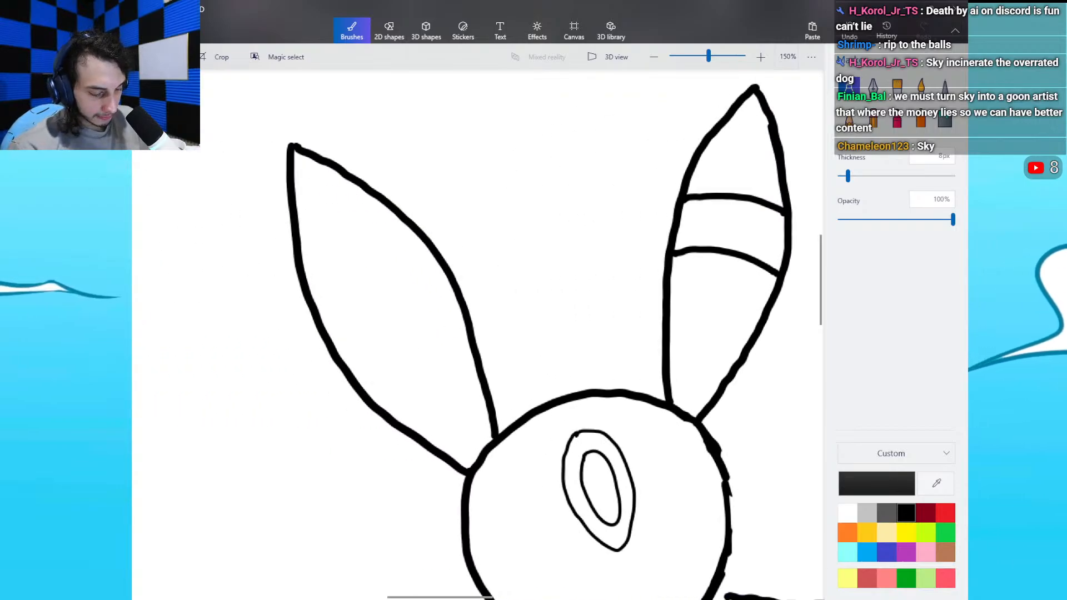
drag(310, 288, 384, 236)
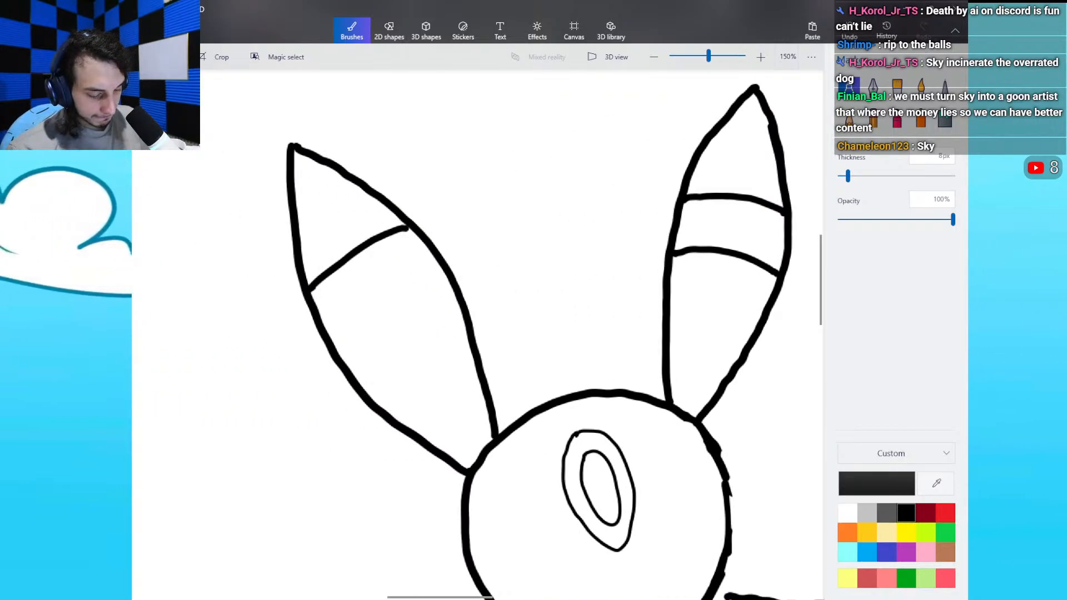
drag(330, 348, 443, 268)
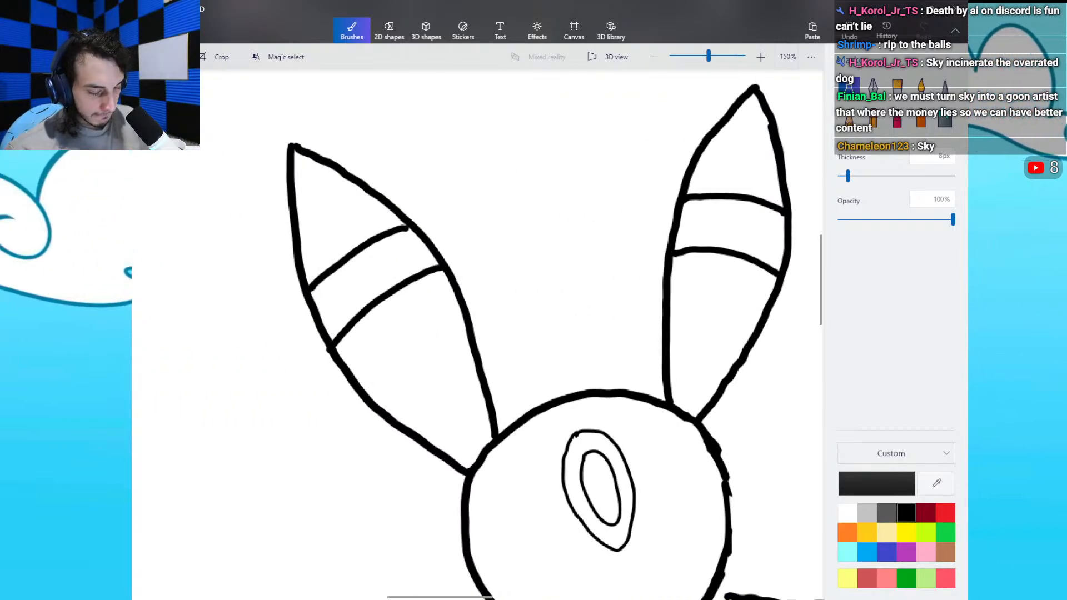
Step: Set the current color to the dark slate grey with hex value 48575b
scroll(478, 335, down, 5)
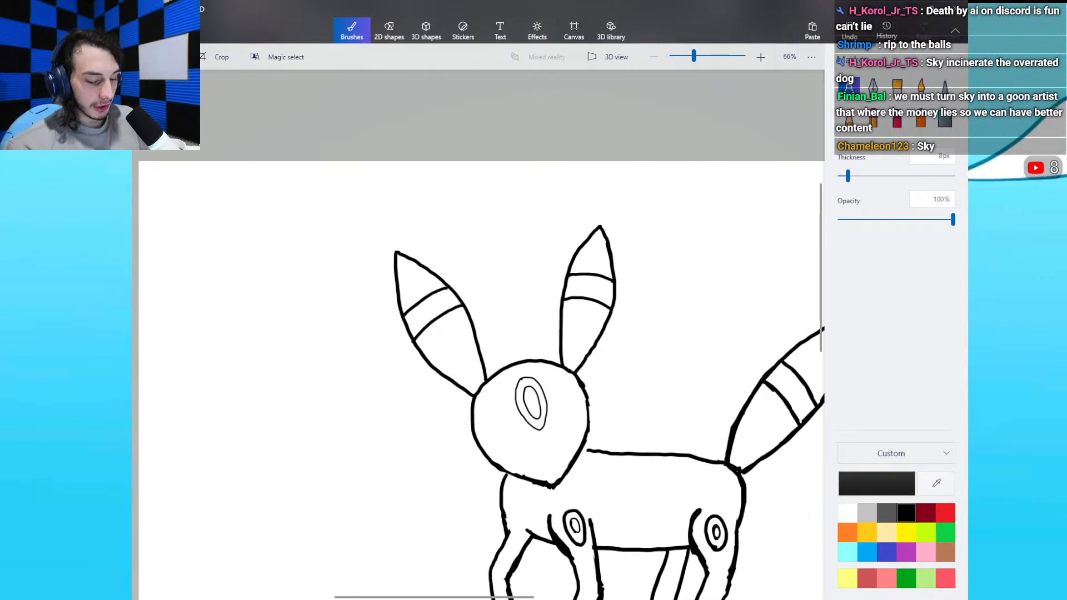
scroll(478, 378, down, 3)
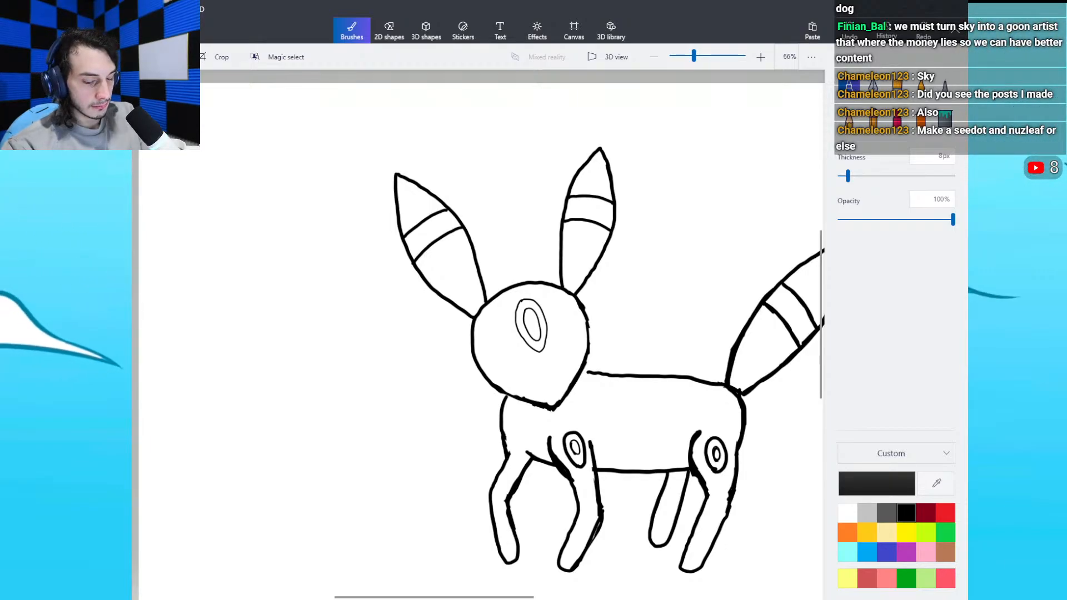
click(876, 484)
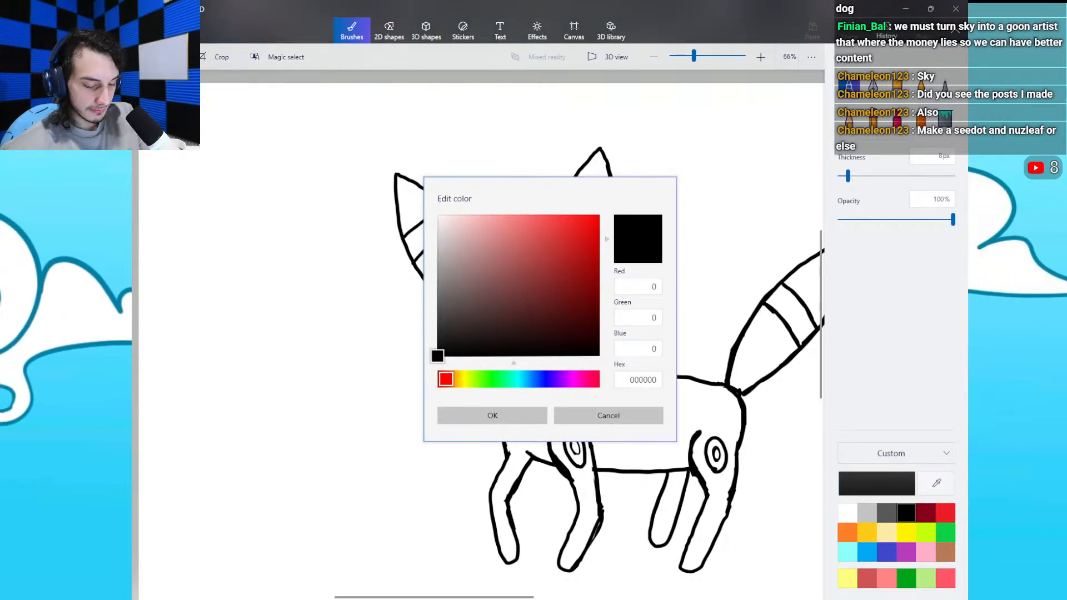
double_click(643, 380)
text(#48575b)
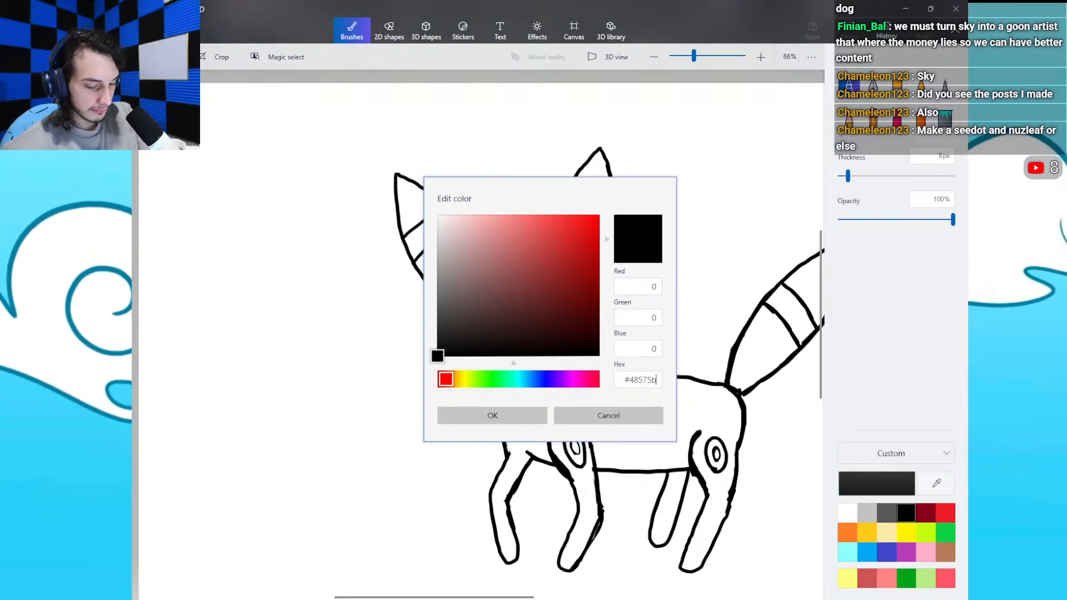
key(Home)
key(Delete)
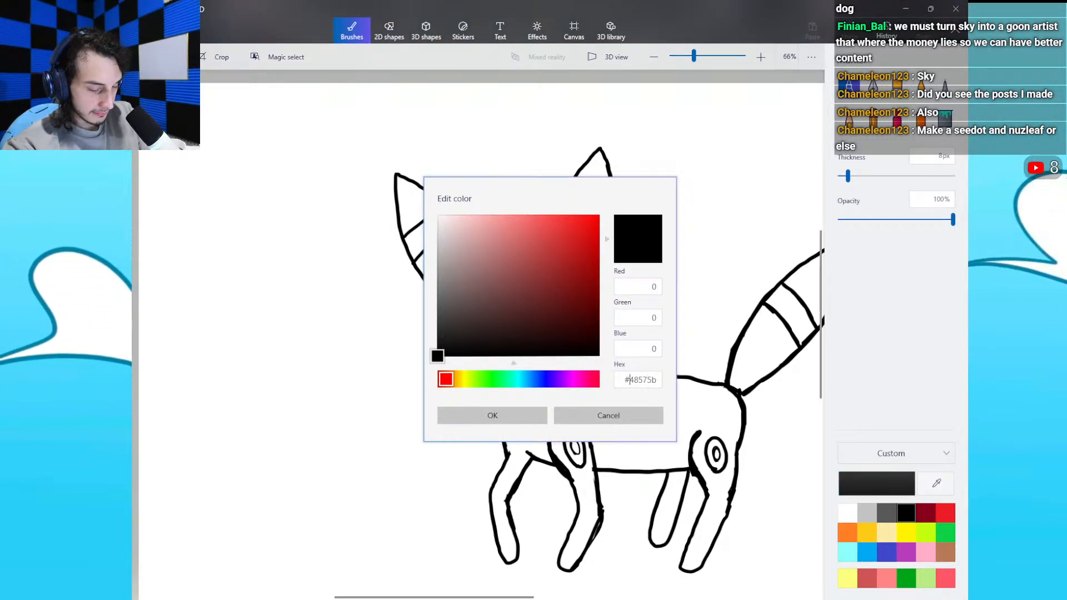
key(Return)
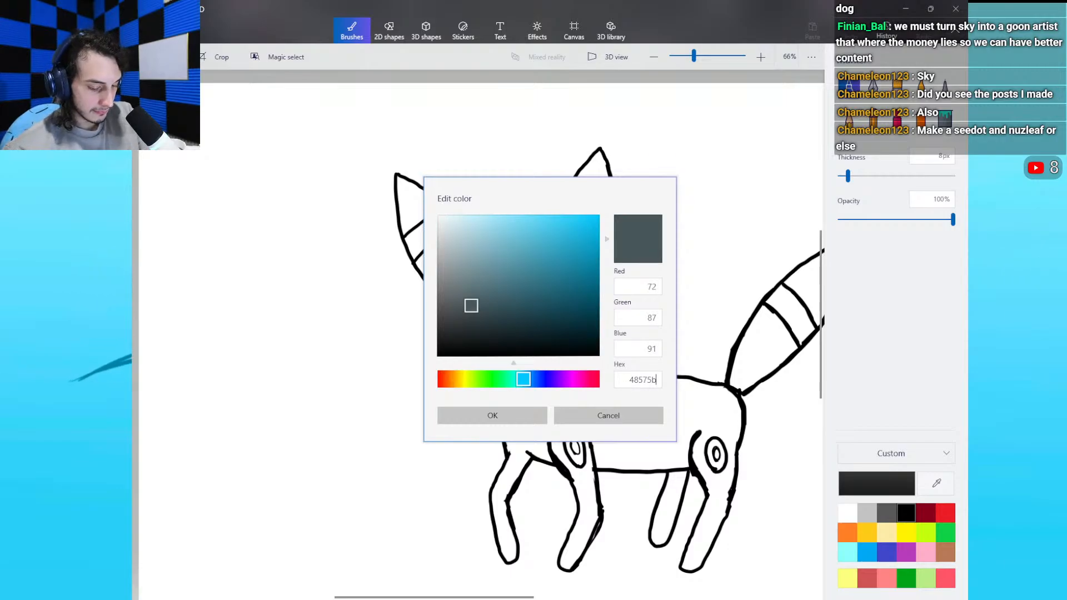
key(Return)
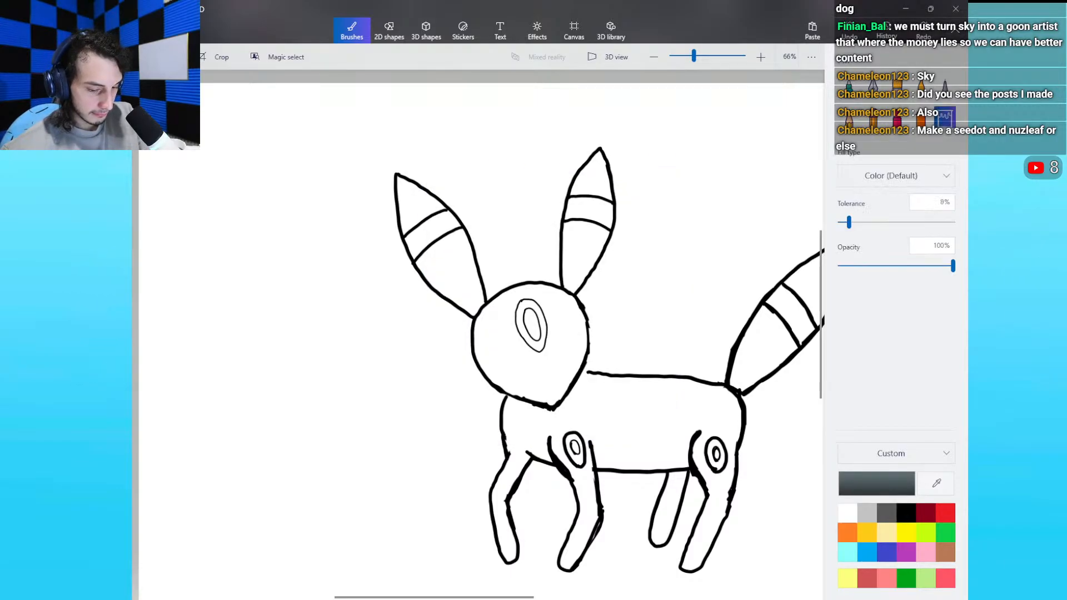
Step: Fill the head, ears, tail and far hind leg with slate grey at 8% tolerance, leaving the bands and forehead ring white
click(531, 370)
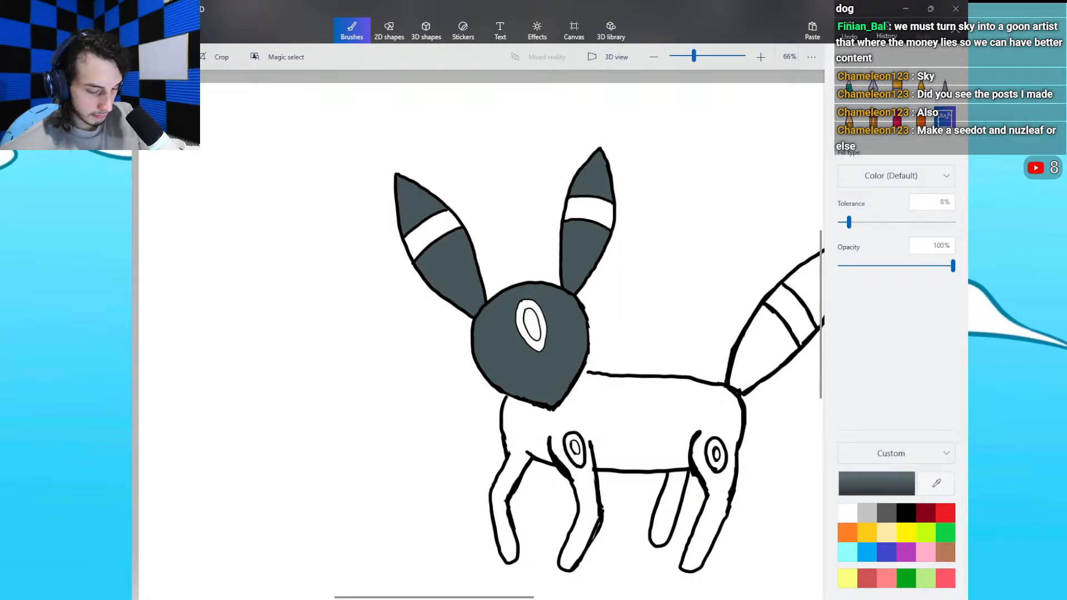
click(764, 352)
click(809, 283)
click(656, 422)
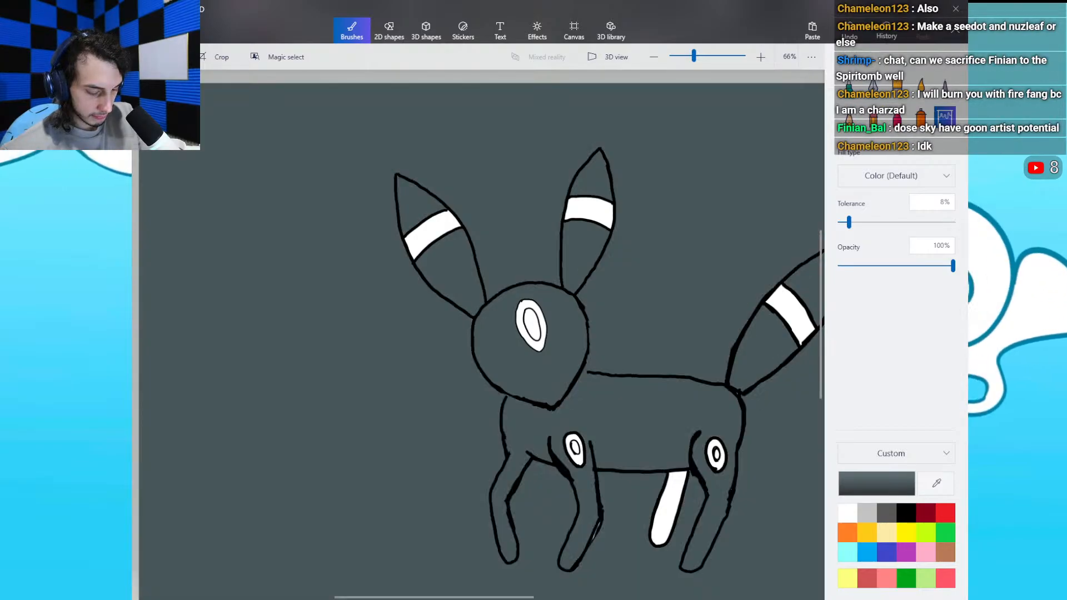
key(ctrl+z)
click(667, 506)
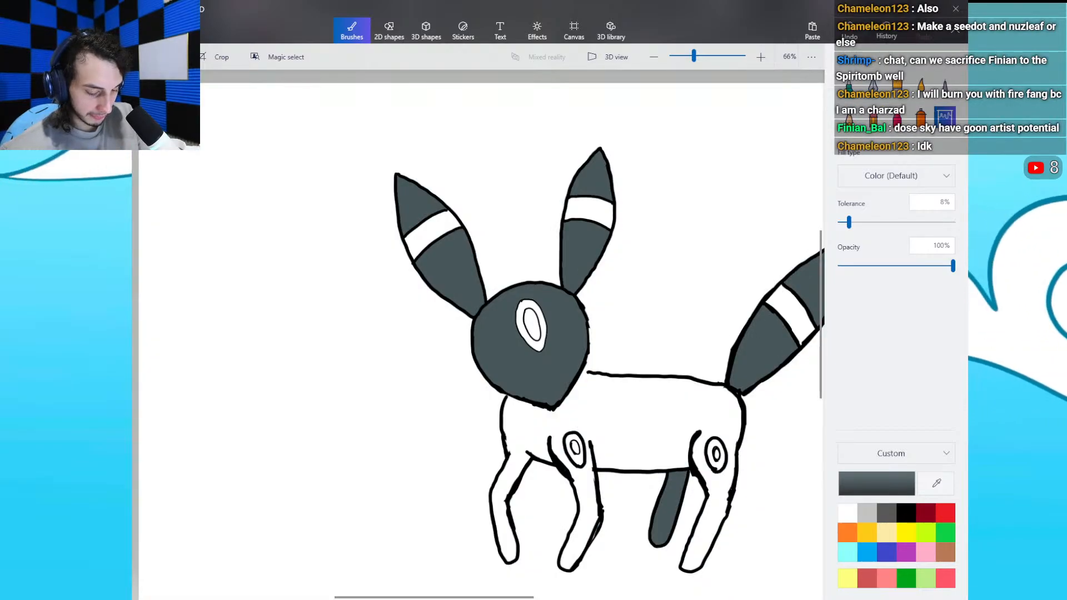
Step: Close the outline gap between neck and back with the black 8 px marker, and fill the body, remaining legs and ring centers slate grey
click(906, 513)
click(936, 484)
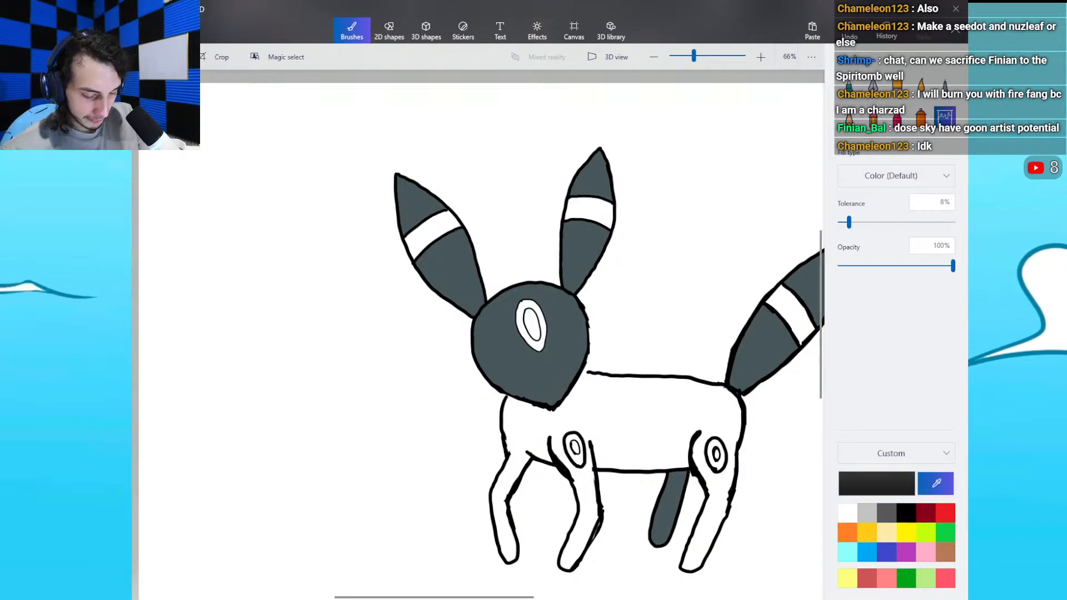
click(849, 86)
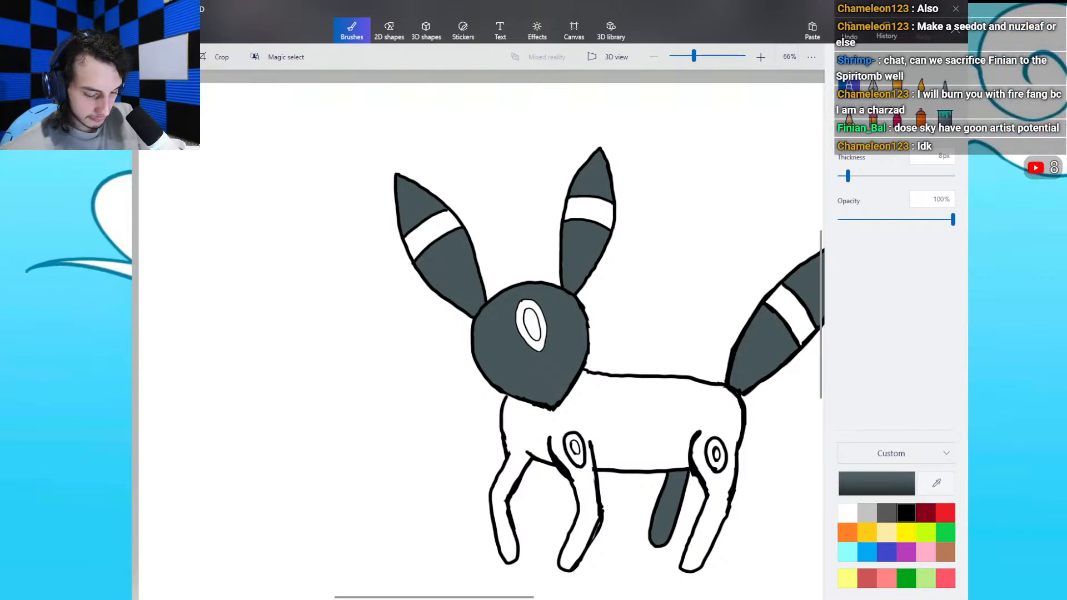
click(669, 417)
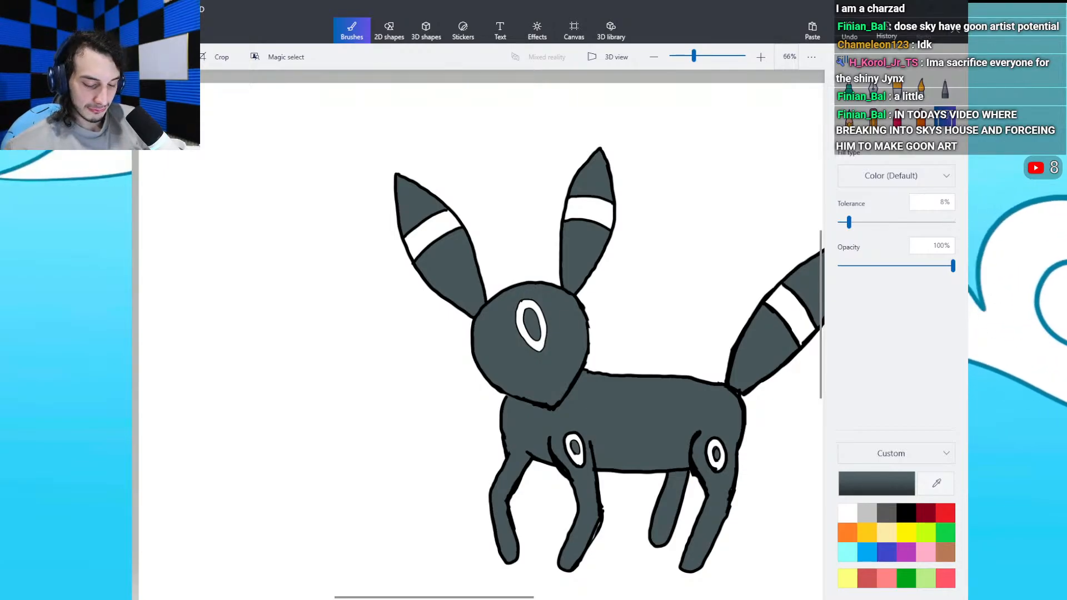
Step: Set the current color to the pale yellow with hex value f5d995
click(876, 484)
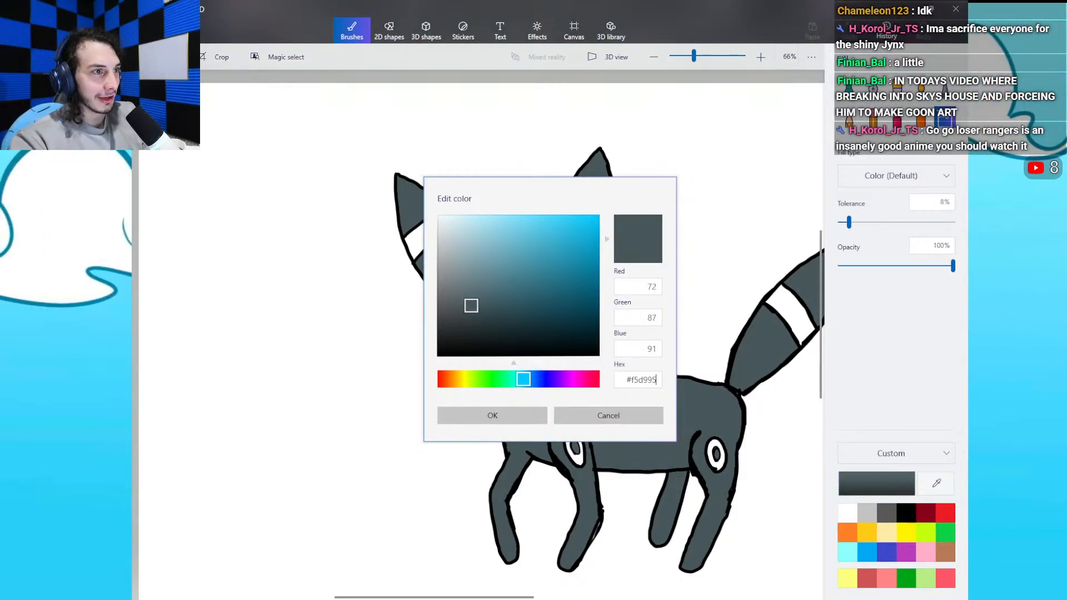
key(Left)
key(Left)
key(Left)
key(Left)
key(Left)
key(BackSpace)
key(Return)
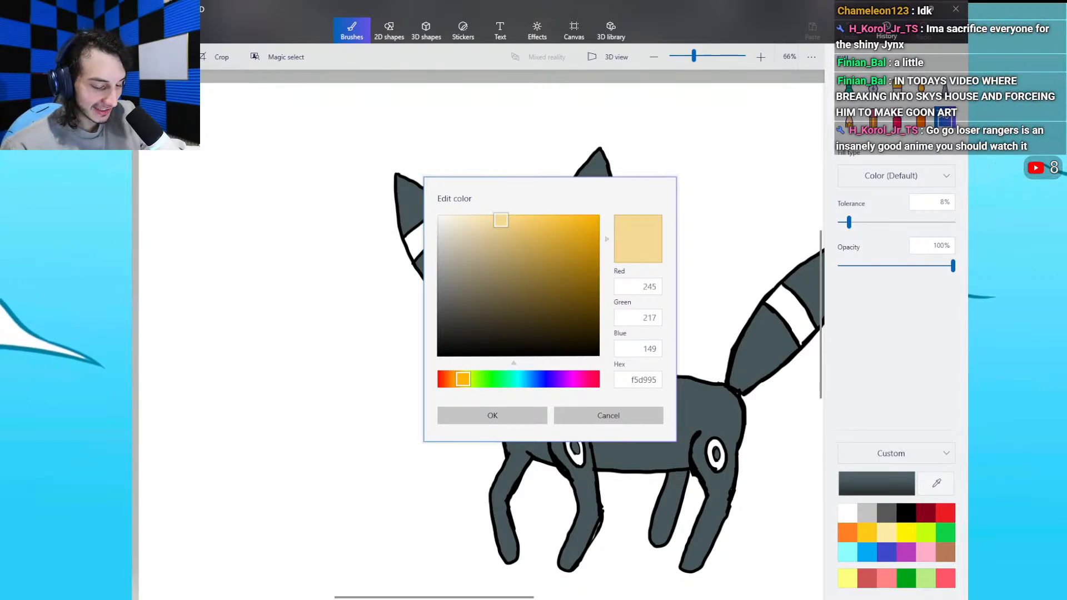
click(493, 416)
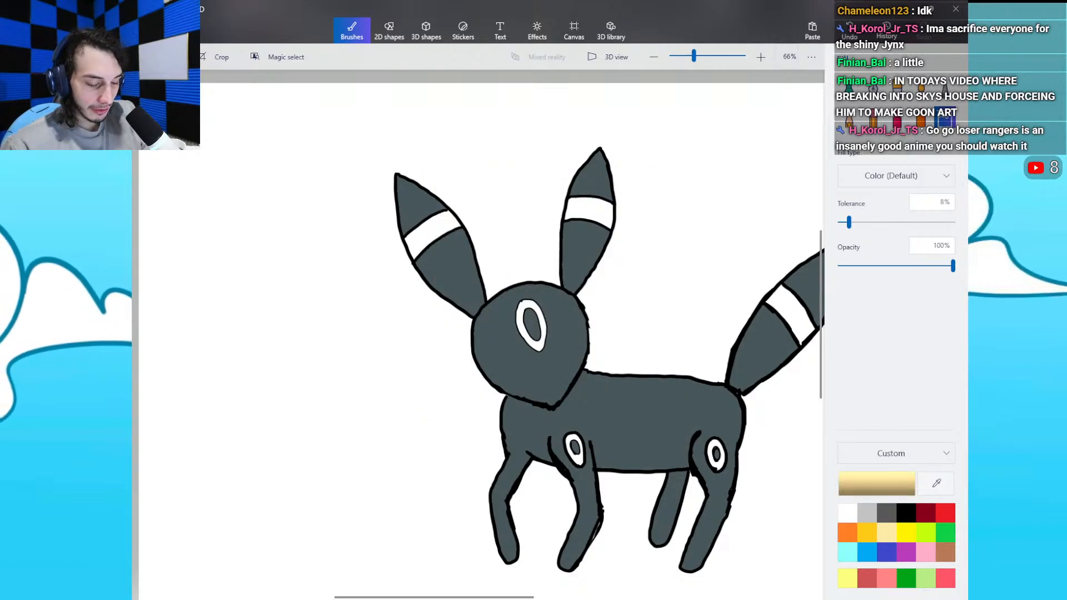
Step: Fill the ear and tail bands, the forehead ring and both leg rings with pale yellow at 8% tolerance
click(590, 213)
click(432, 234)
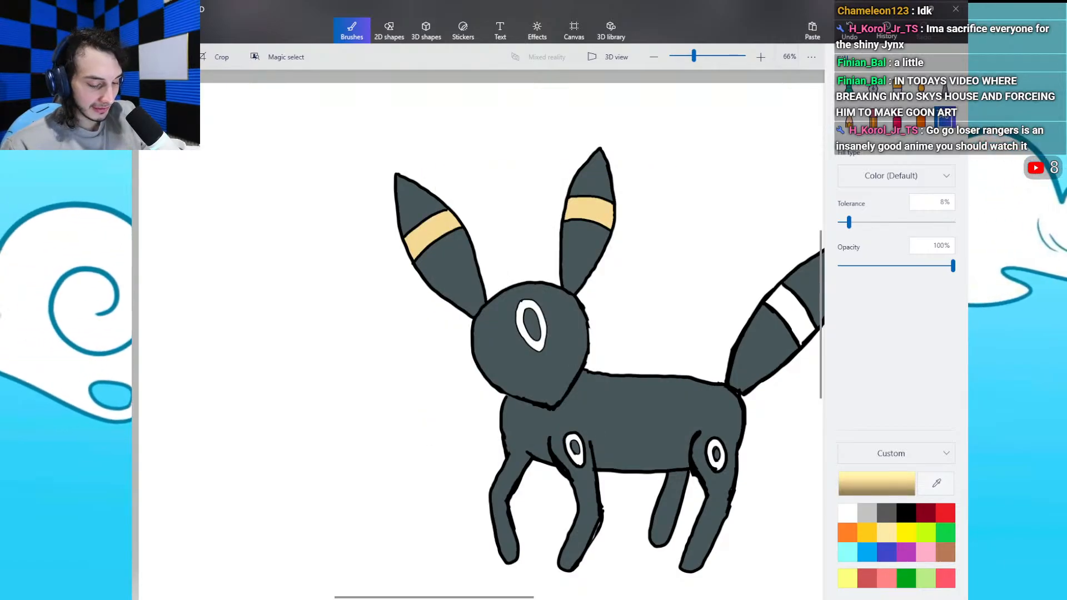
click(538, 343)
click(579, 459)
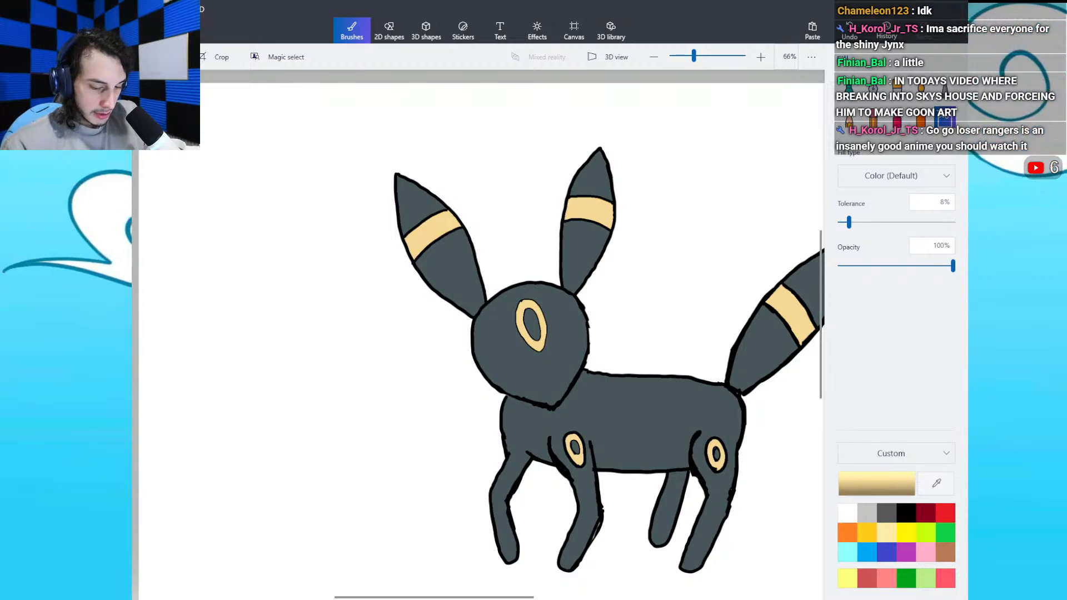
Step: Set the current color to the orange-red with hex value dd7552
click(877, 483)
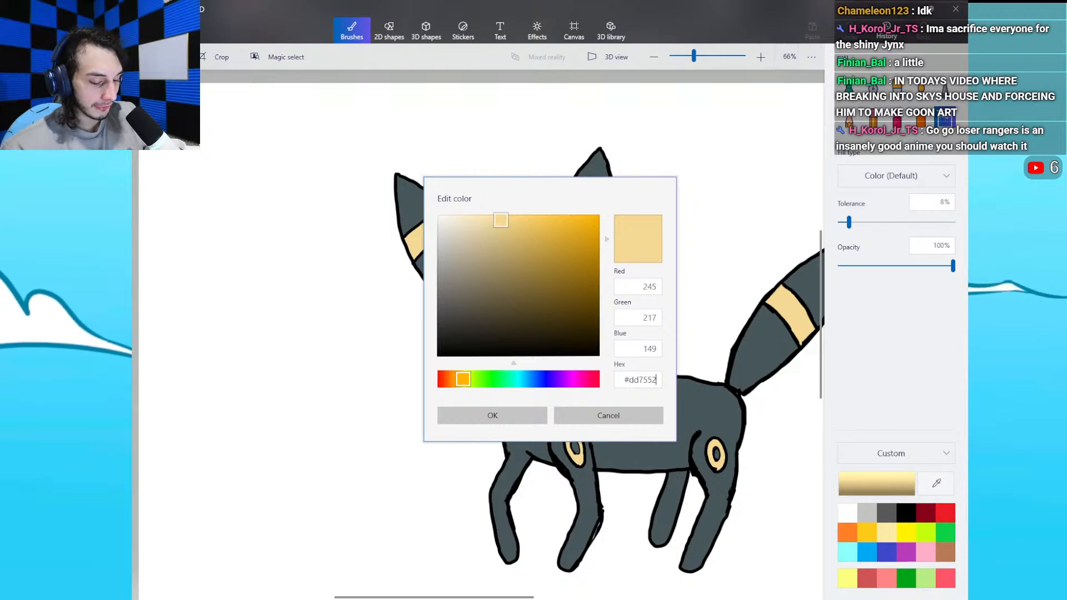
click(628, 380)
key(BackSpace)
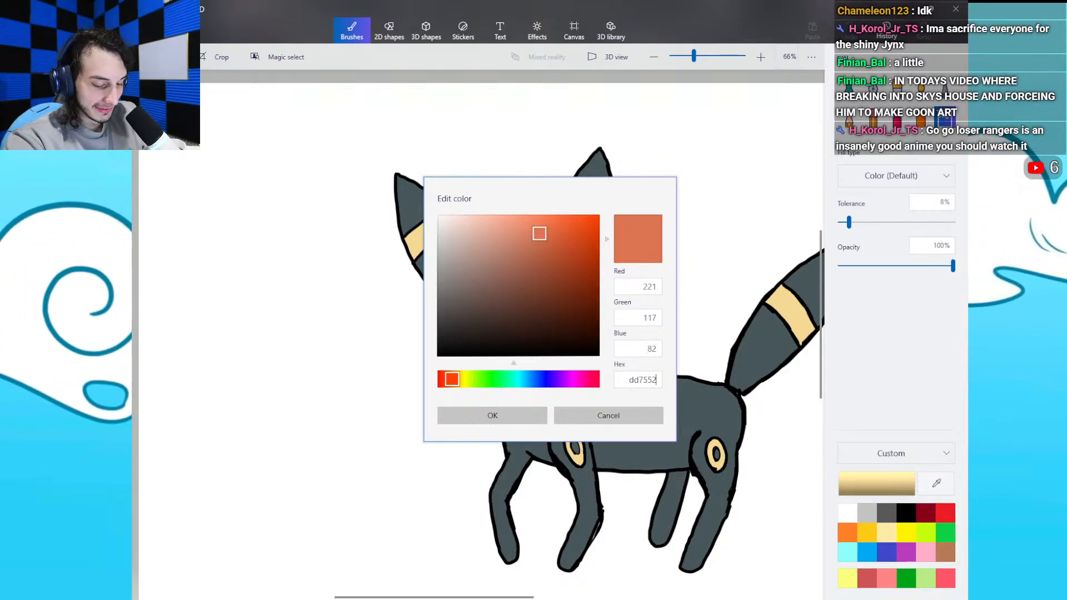
key(Return)
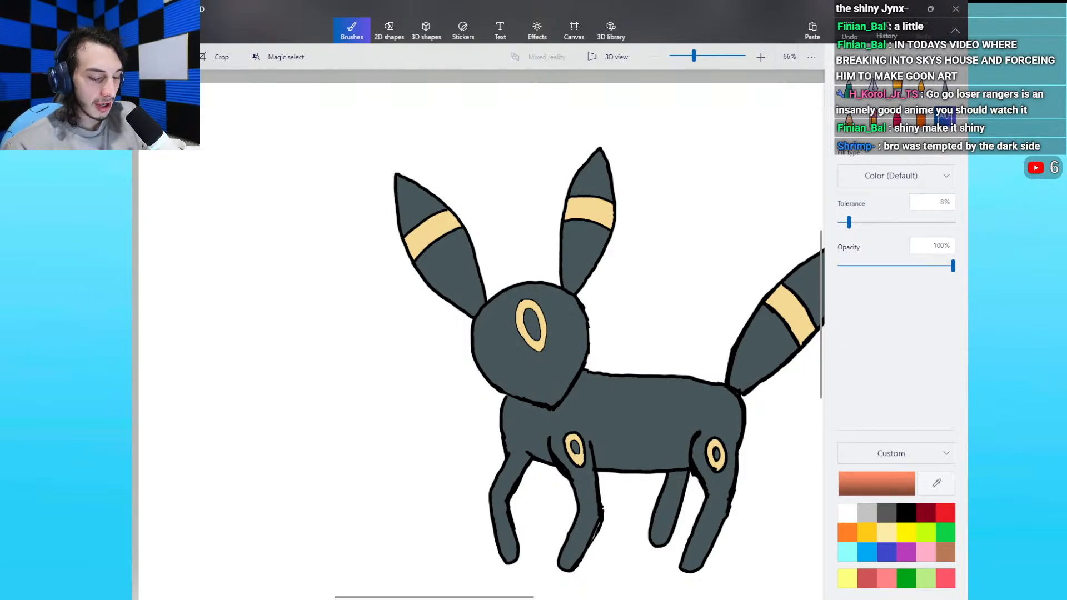
Step: Draw two small orange-red dots as eyes on either side of the face with the 8 px marker
scroll(478, 336, up, 5)
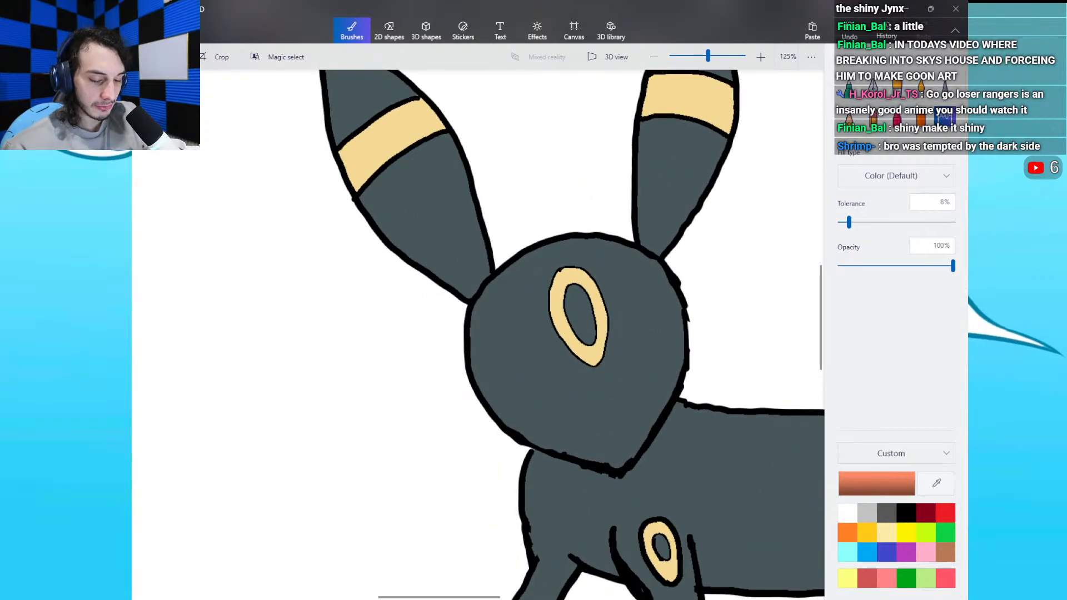
click(849, 88)
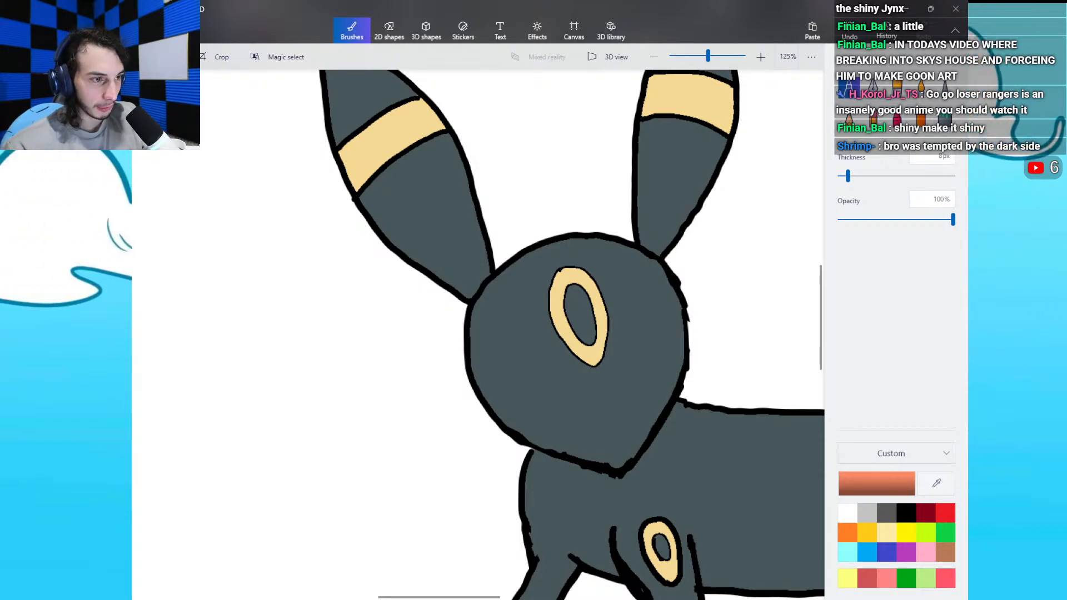
scroll(478, 334, up, 1)
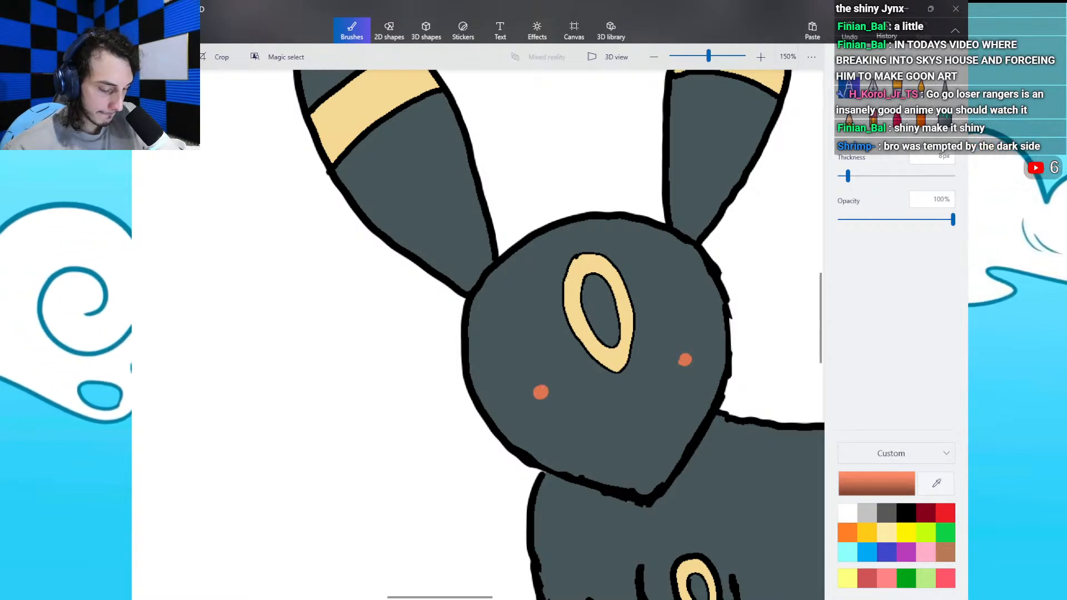
click(684, 359)
Step: Draw a small black triangular nose just above the chin with the 8 px marker
click(906, 513)
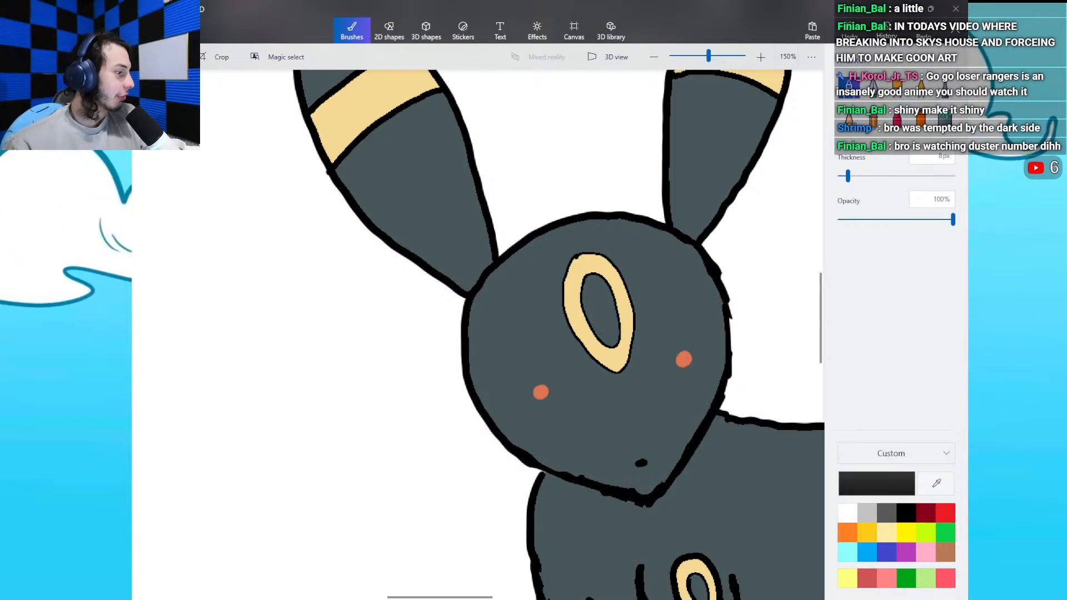
scroll(478, 334, down, 3)
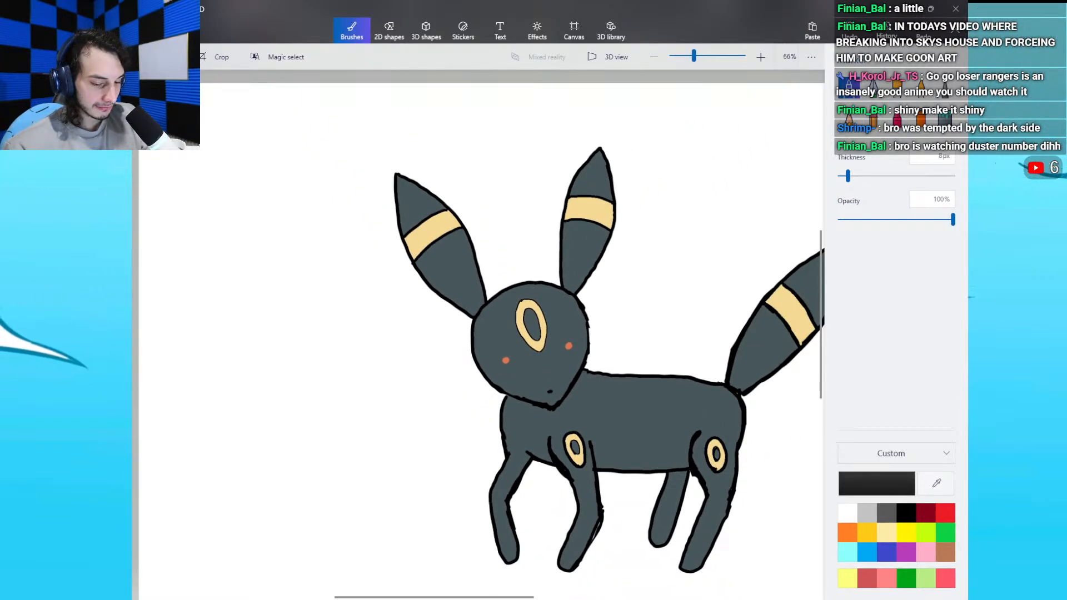
scroll(478, 335, down, 1)
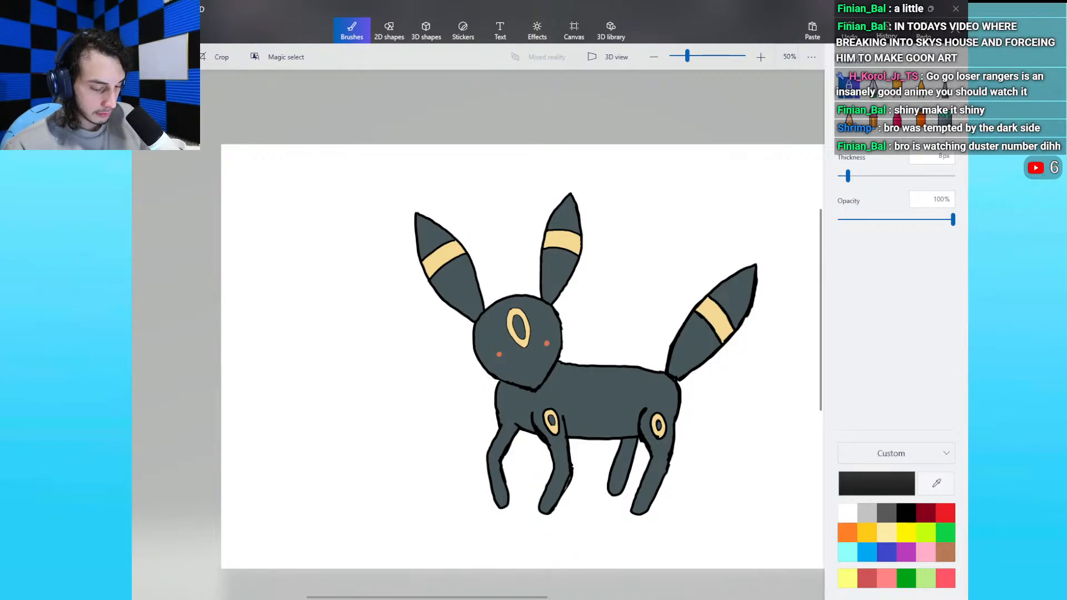
click(761, 57)
click(761, 56)
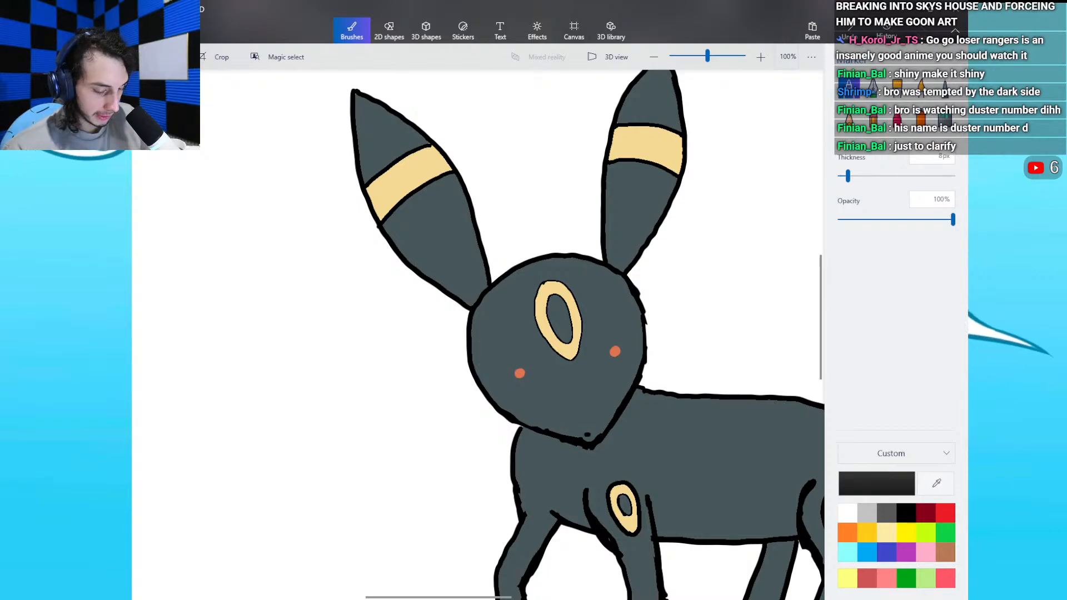
drag(588, 432, 583, 430)
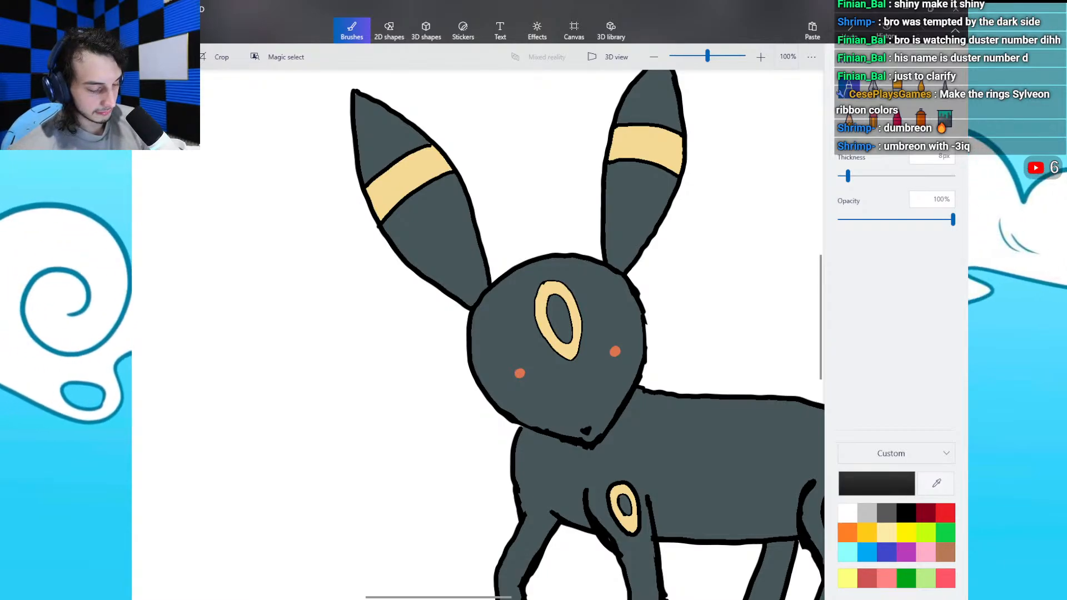
Step: Save the drawing as a 2D PNG named 197-umbreon in the paint mons folder
key(ctrl+o)
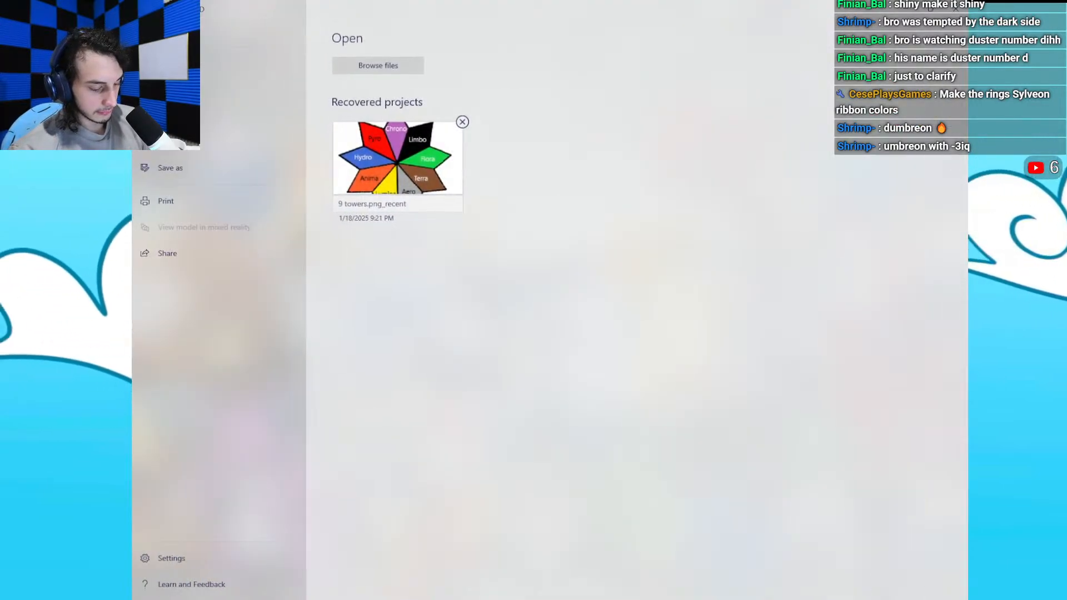
key(Escape)
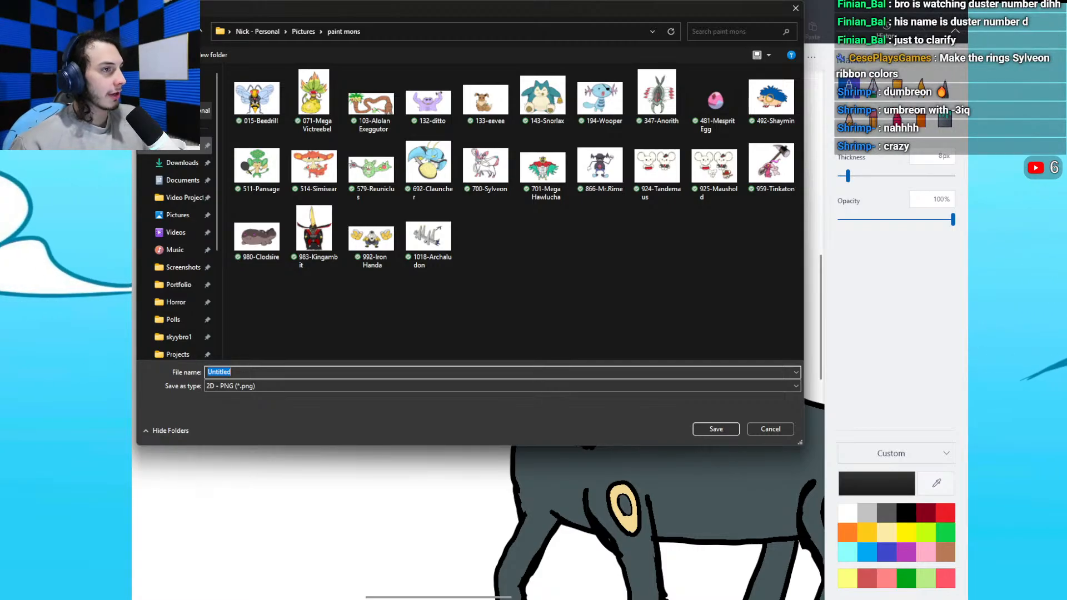
text(197)
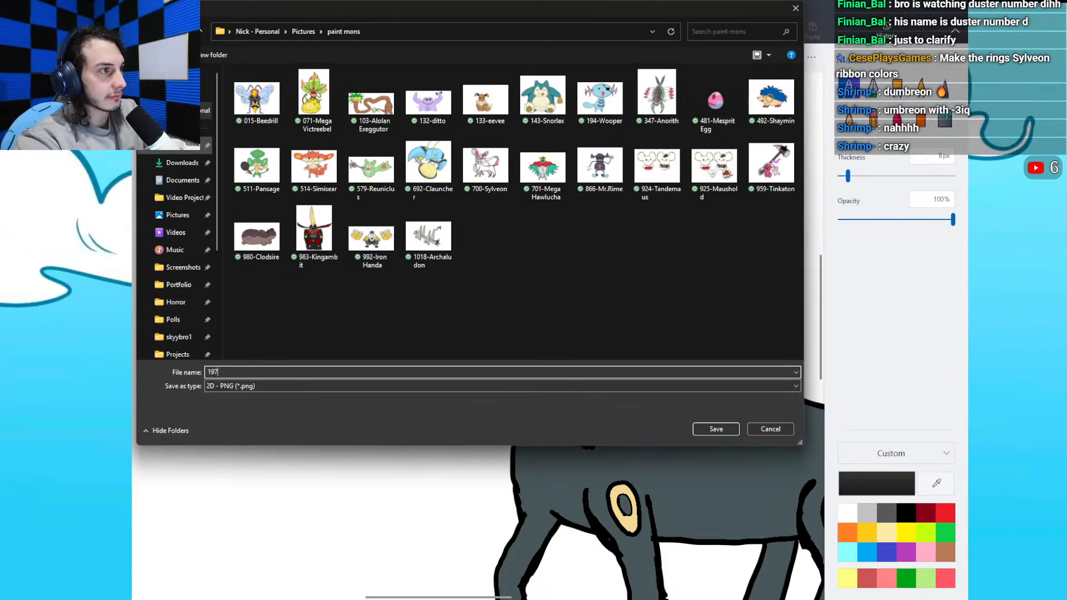
text(-um)
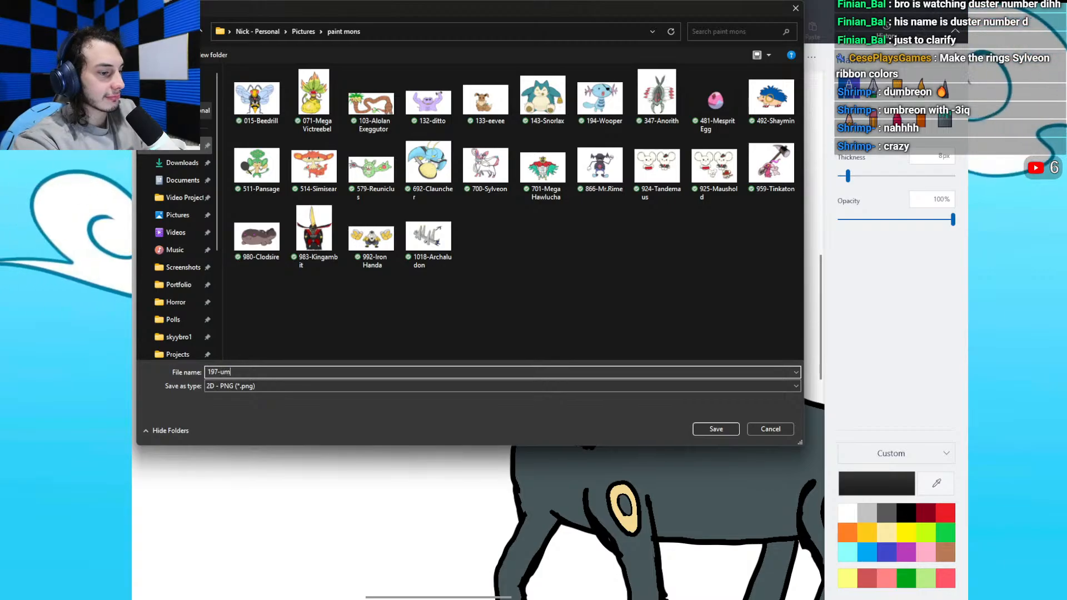
text(breon)
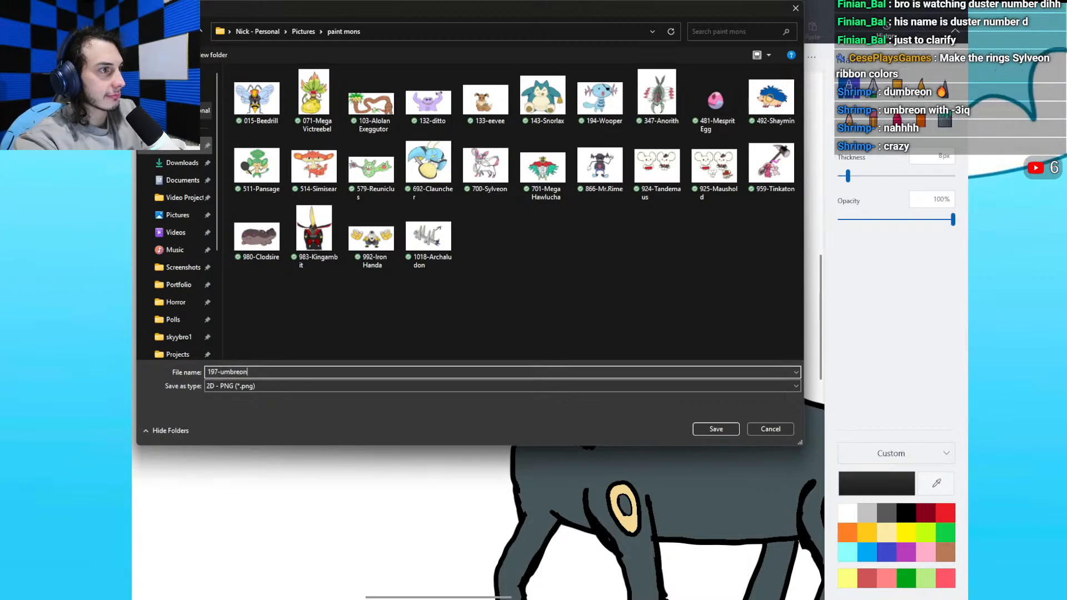
key(Return)
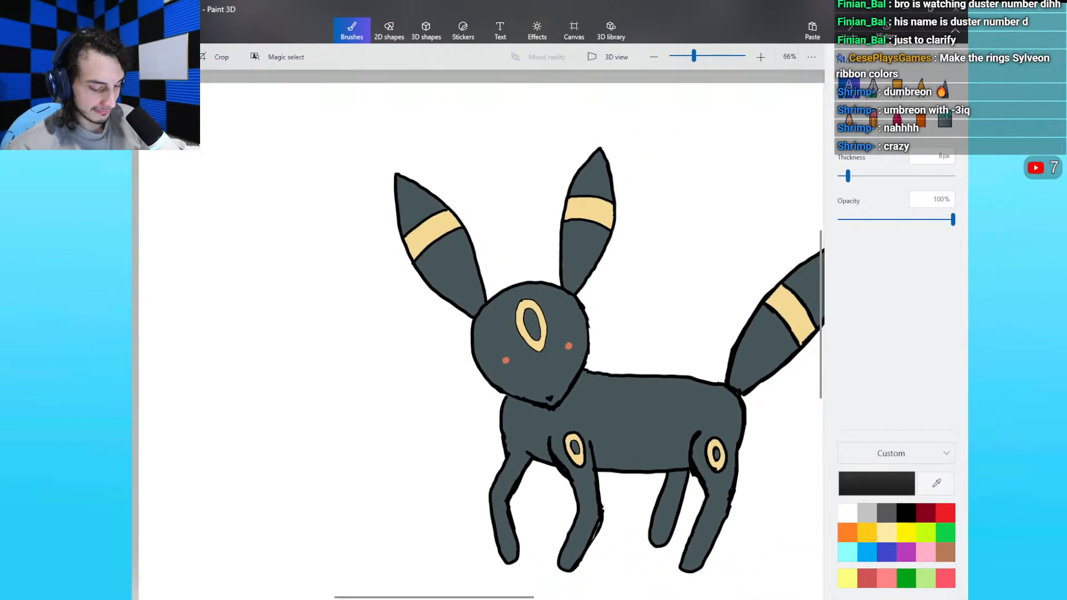
Step: Switch to the web browser, close the Umbreon wiki page and view the blue-ringed shiny Umbreon image from PKM.gg as a color reference
drag(506, 598, 565, 598)
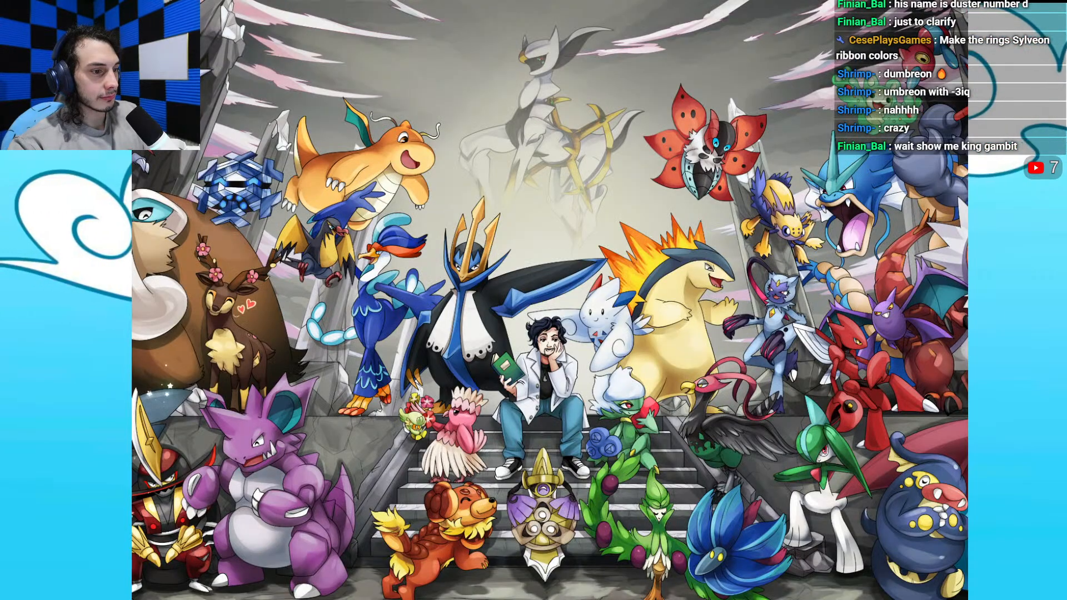
key(alt+Tab)
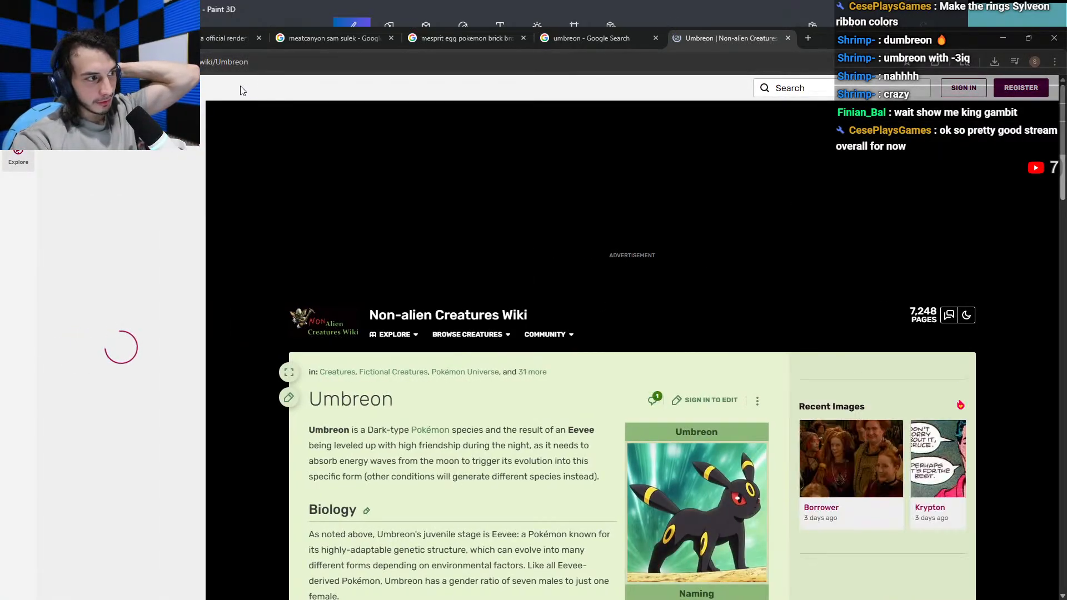
click(788, 38)
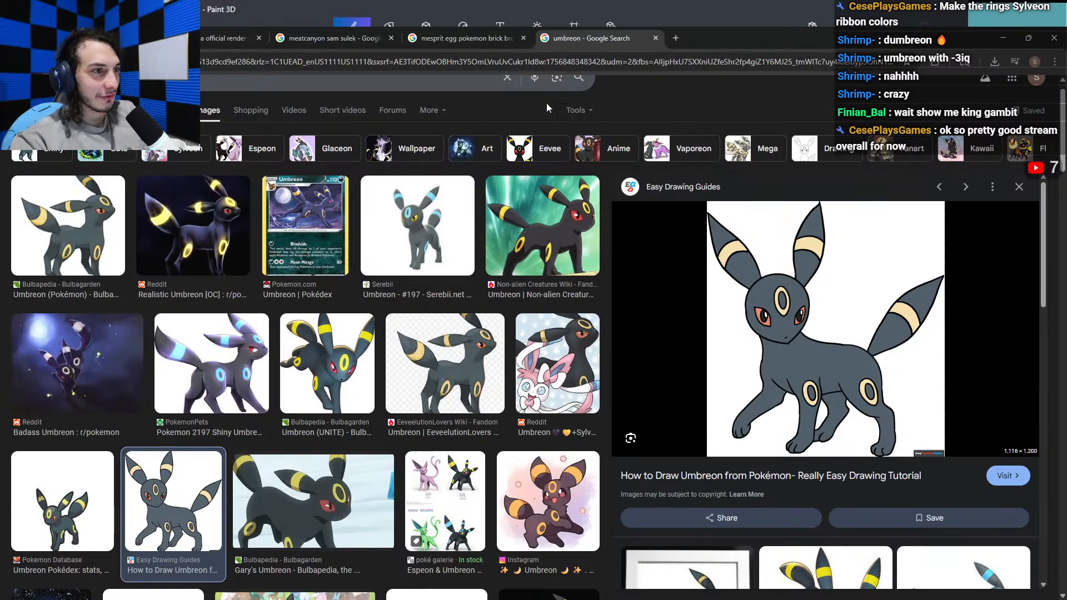
scroll(945, 537, down, 2)
click(951, 533)
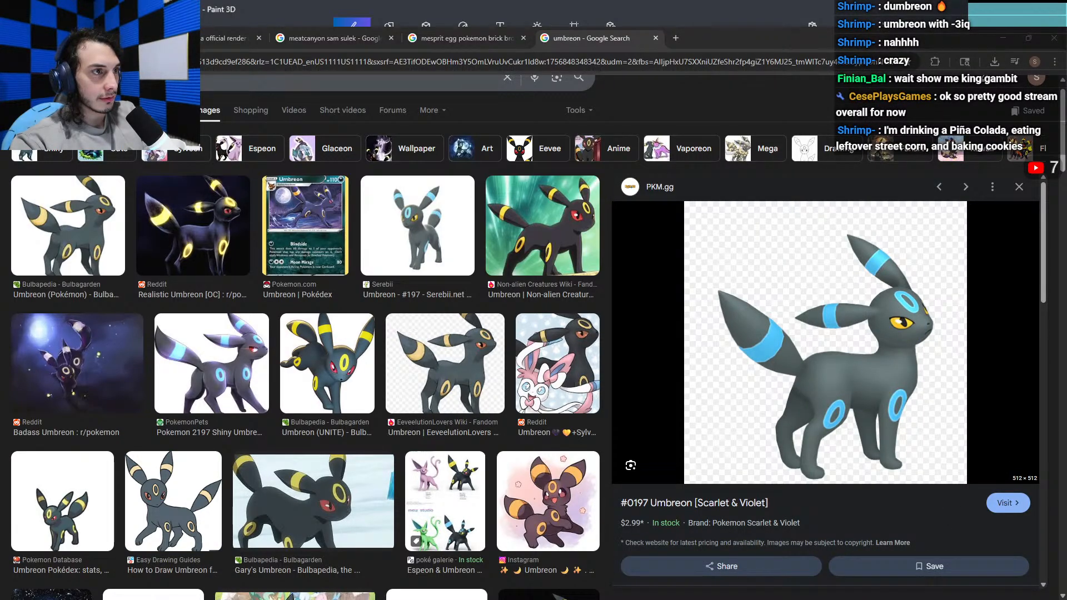
click(1003, 42)
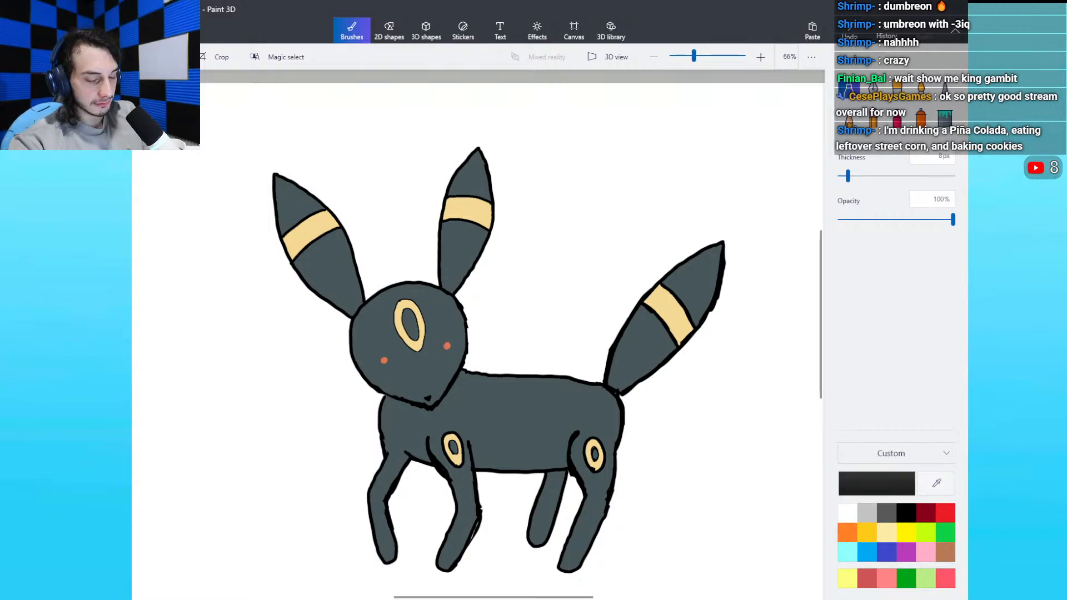
Step: Set the current color to the light blue with hex value 4ebaec
click(876, 484)
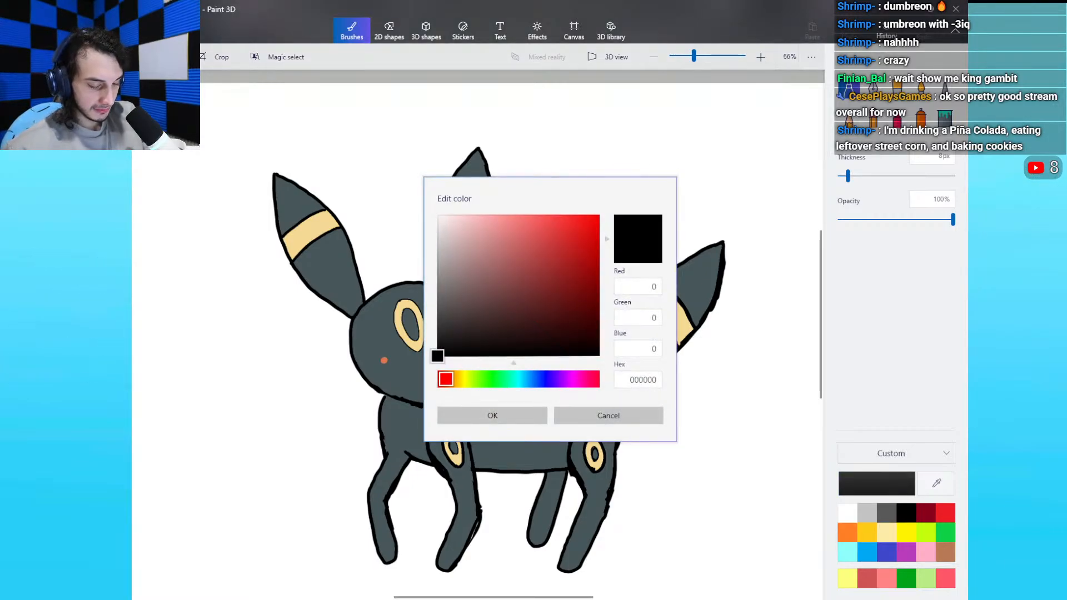
click(638, 380)
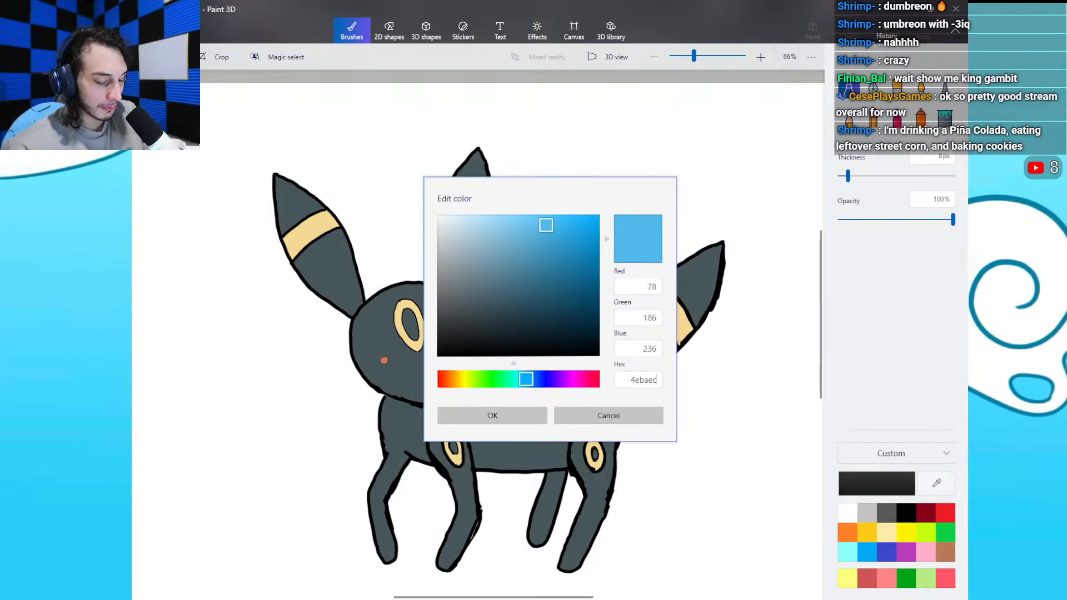
click(492, 415)
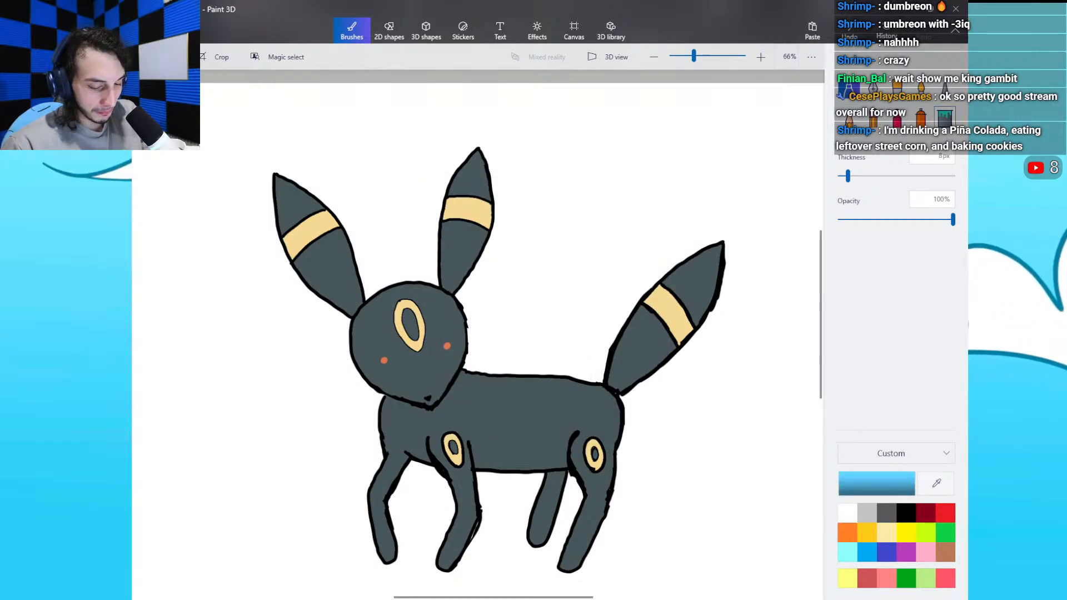
Step: Fill the ear and tail bands, both leg rings and the forehead ring with light blue at 8% tolerance
click(945, 118)
click(467, 209)
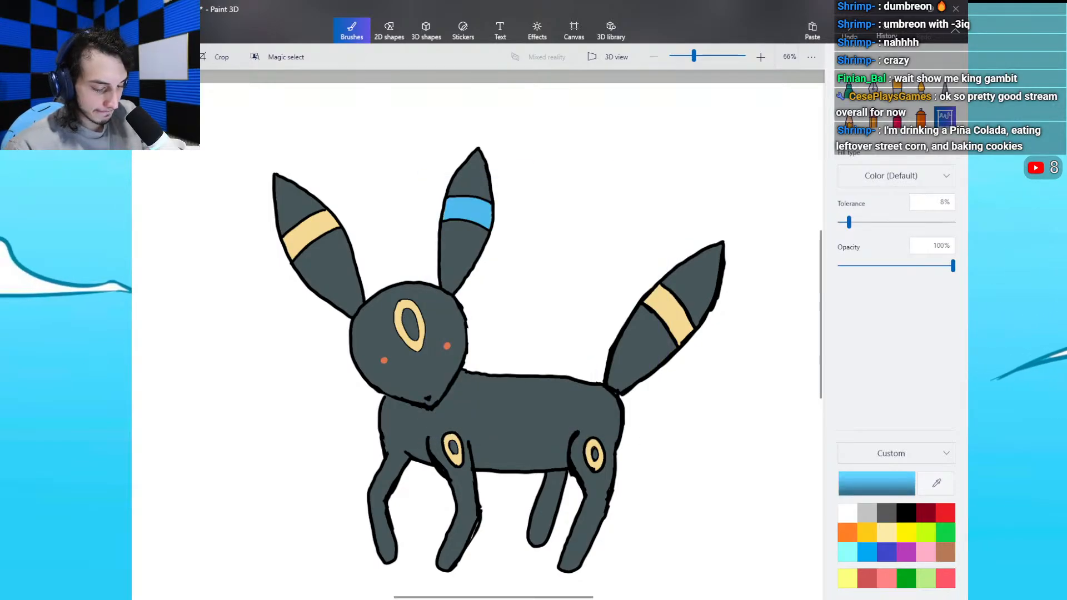
click(667, 313)
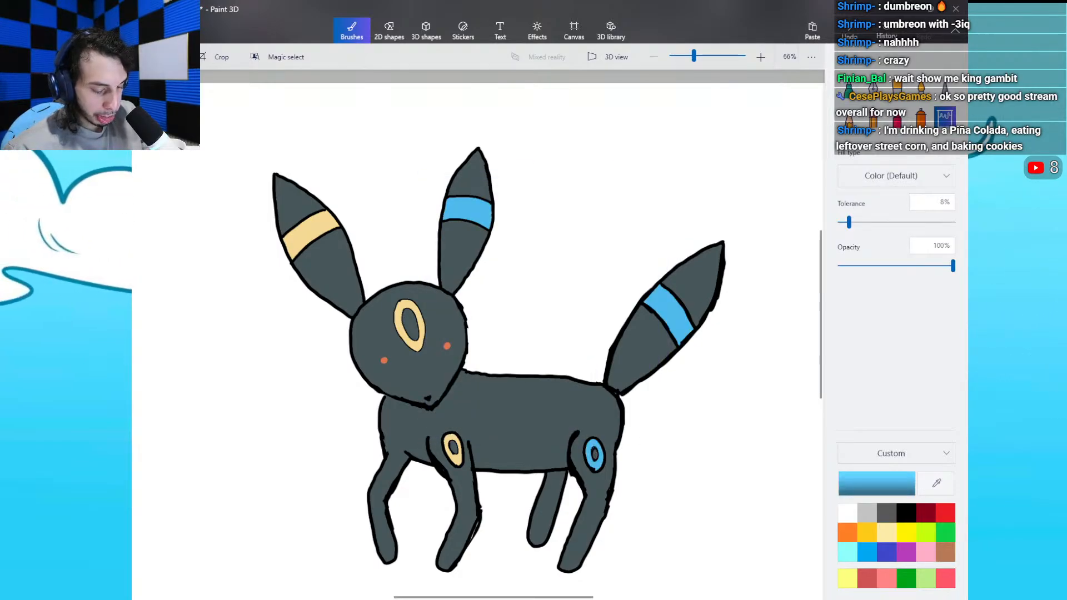
click(447, 445)
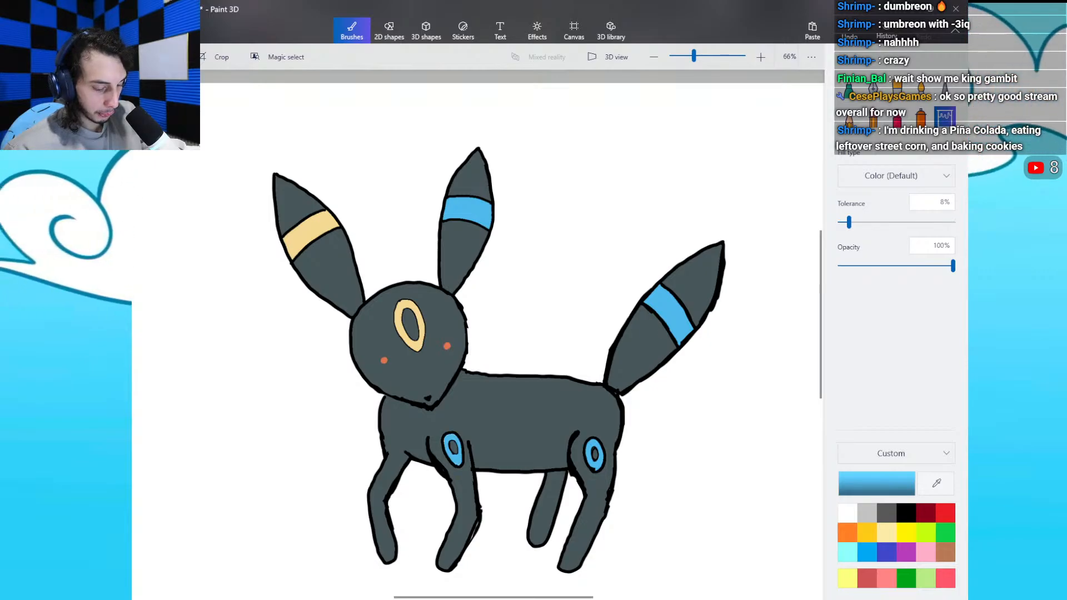
click(310, 234)
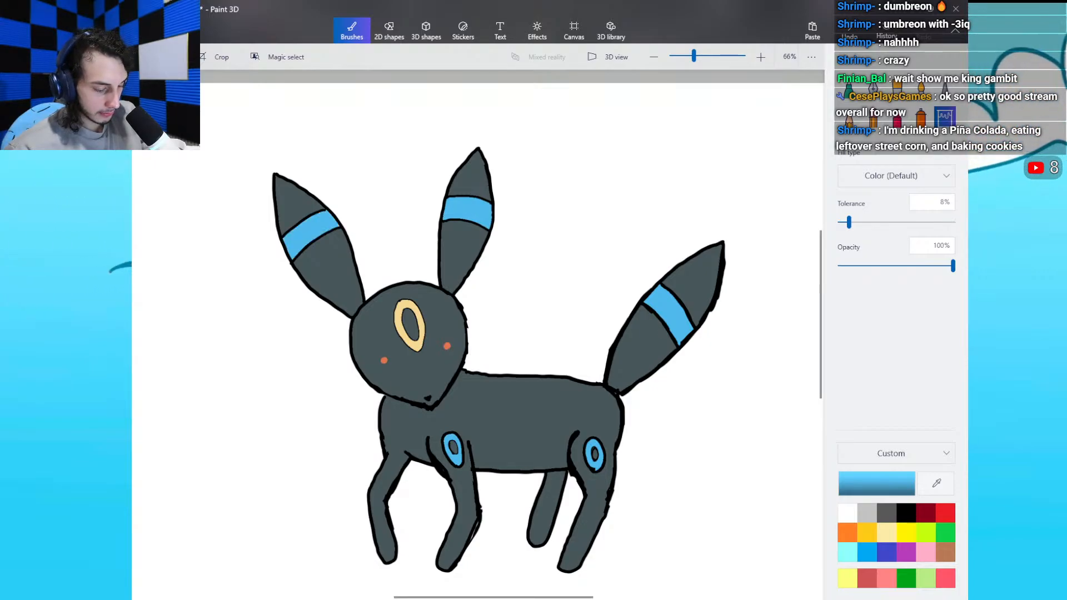
click(399, 326)
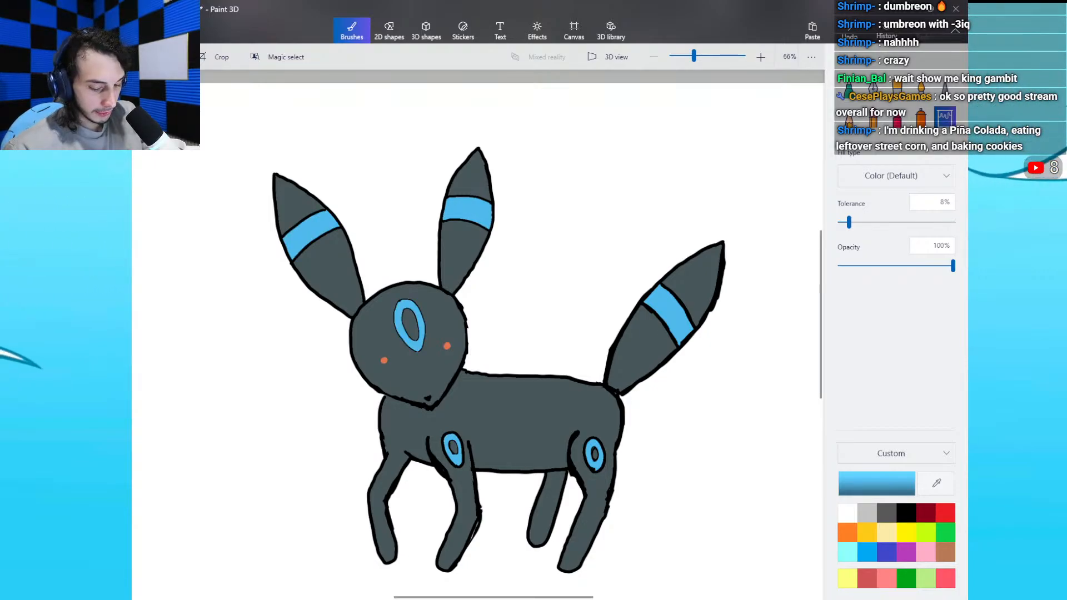
Step: Fill both of Umbreon's eyes with golden yellow at 8% tolerance
click(906, 532)
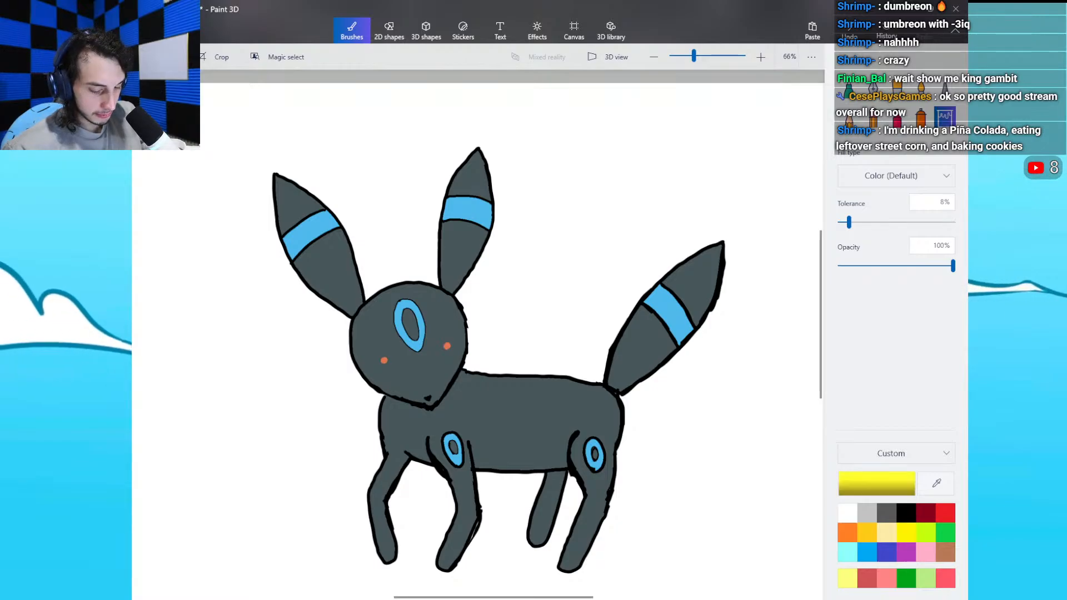
click(867, 533)
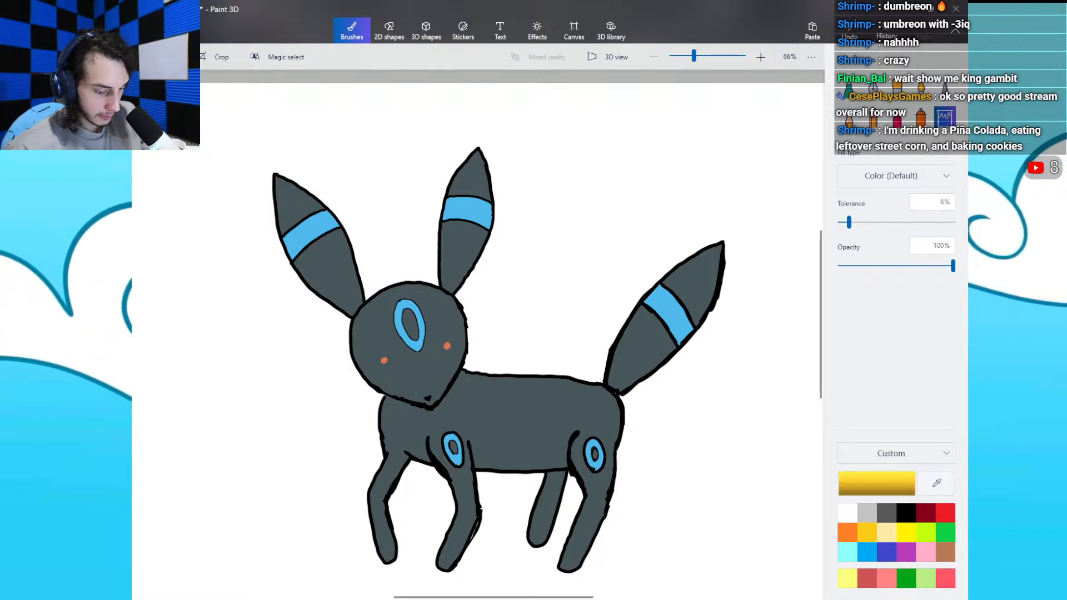
click(447, 346)
click(384, 361)
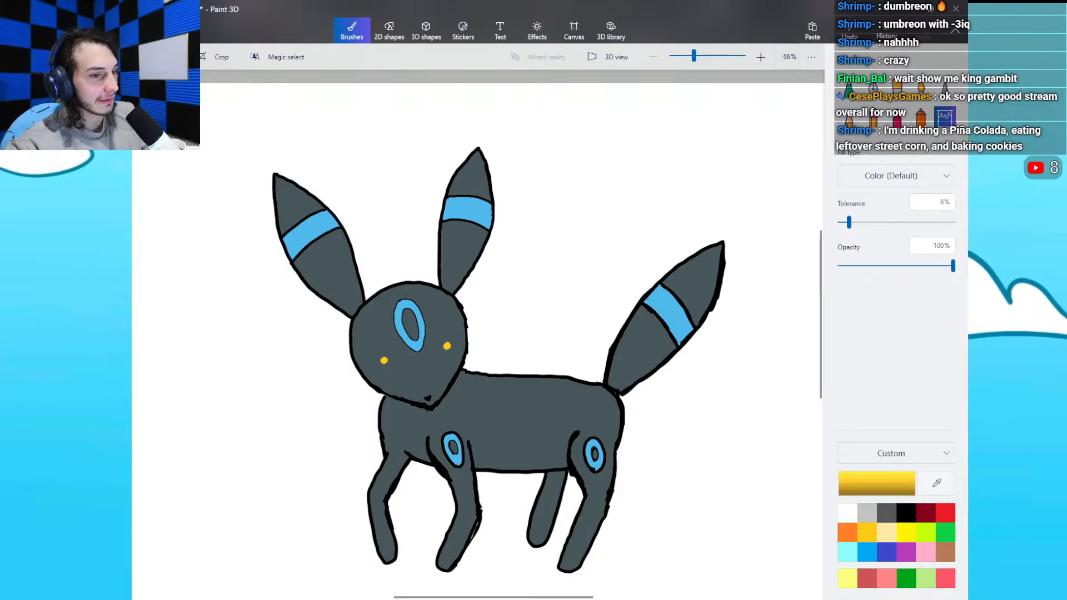
Step: Switch to the image viewer, view the 983-Kingambit.png drawing and close it
key(super+d)
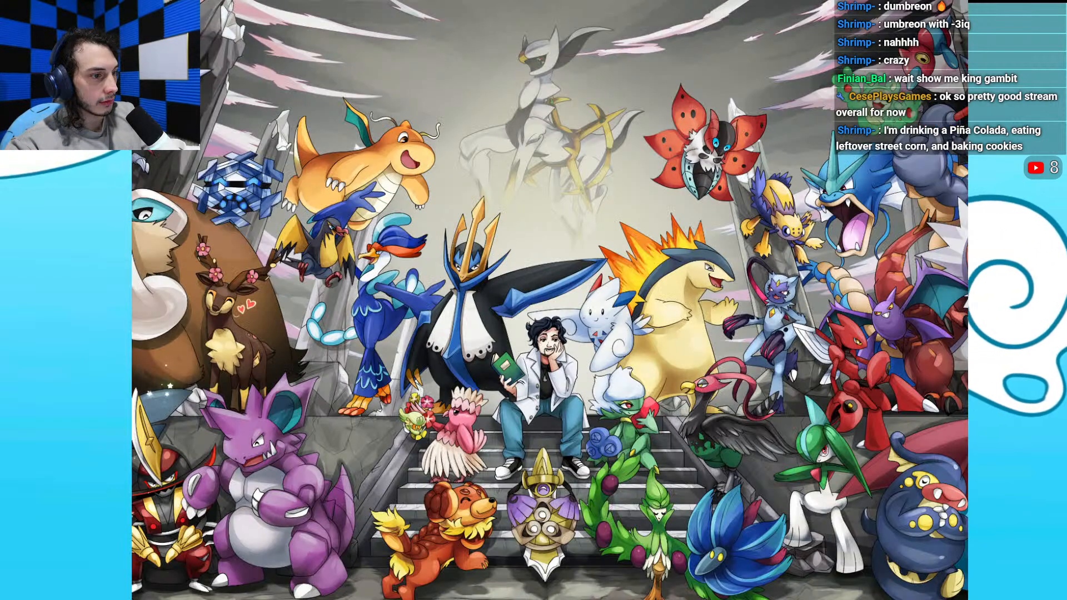
key(super+d)
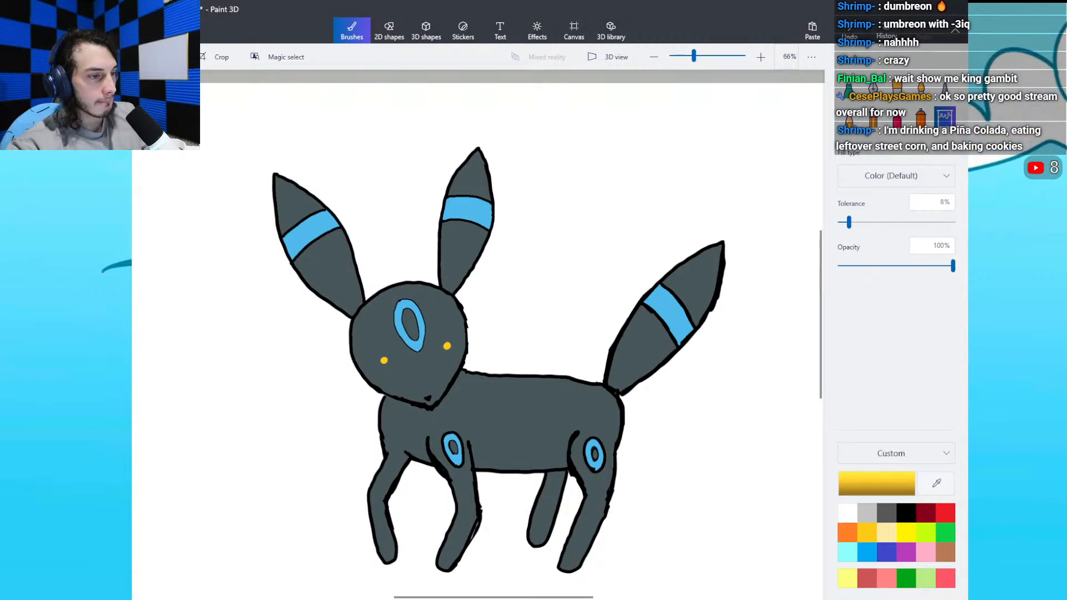
mouse_move(134, 244)
mouse_down()
mouse_move(342, 149)
mouse_move(557, 2)
mouse_up()
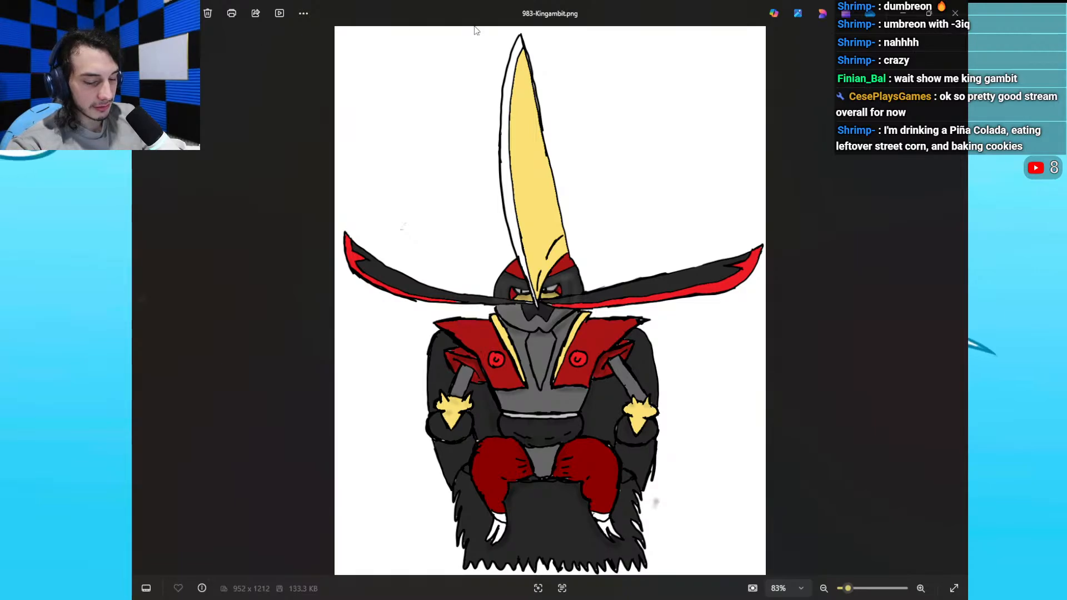
click(955, 13)
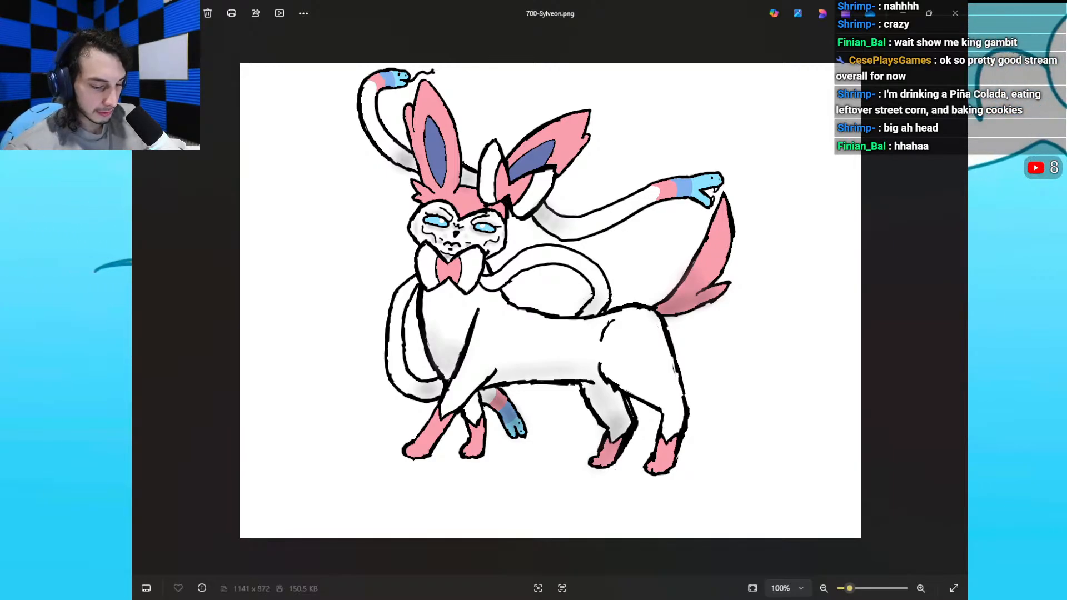
Step: View the 700-Sylveon.png drawing in the image viewer and move its window aside, off the main screen
drag(591, 12, 591, 43)
key(super+Left)
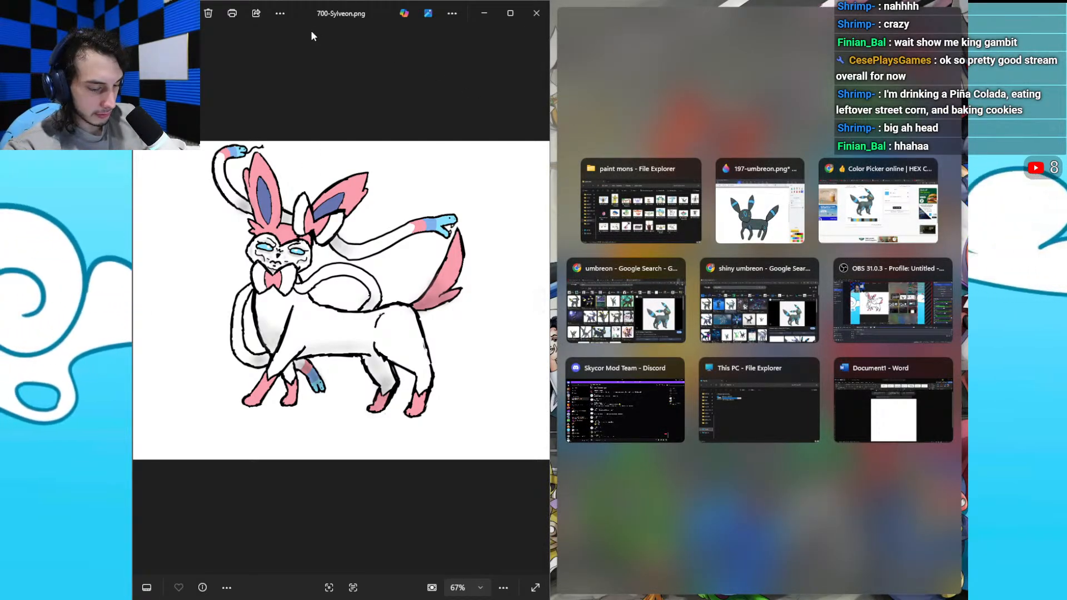
mouse_move(357, 18)
mouse_down()
mouse_move(312, 91)
mouse_move(132, 34)
mouse_move(66, 33)
mouse_up()
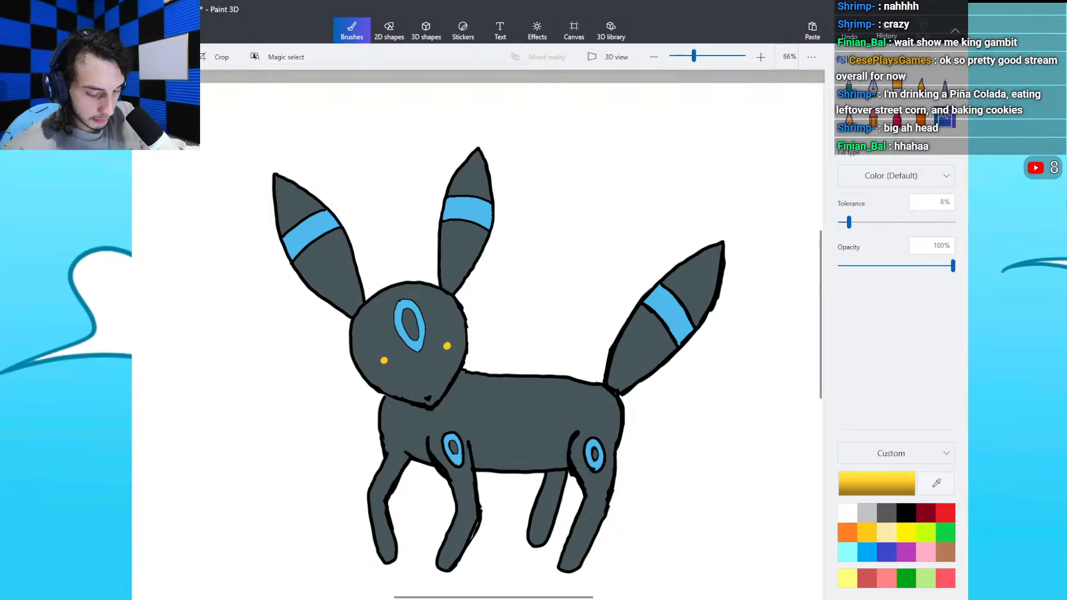
Step: Return to the Umbreon drawing in Paint 3D and set the current color to the pink with hex value fa9fae
click(877, 483)
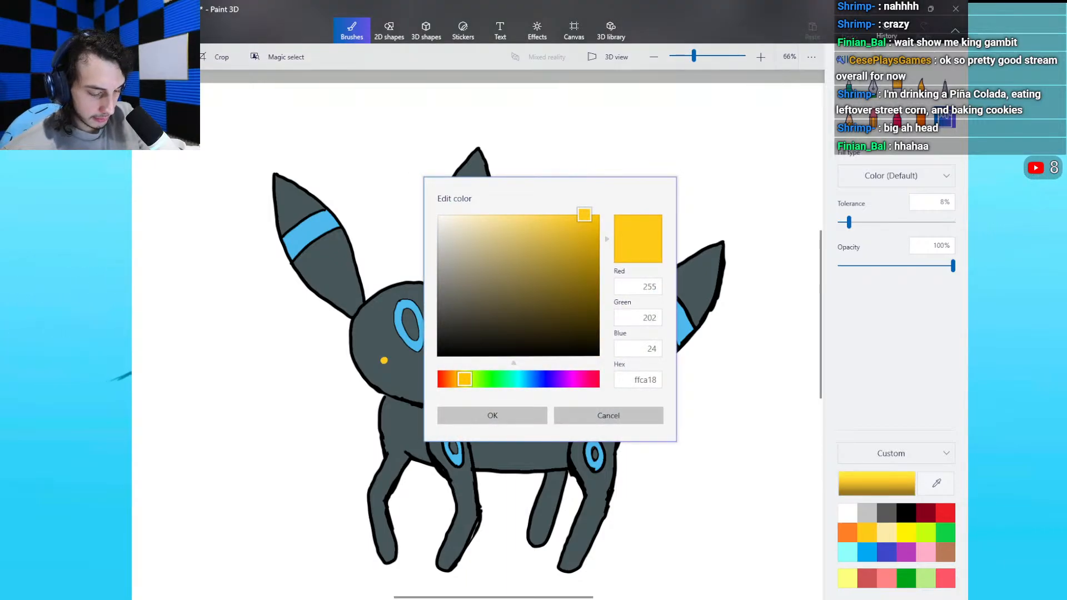
click(650, 381)
text(#fa9fae)
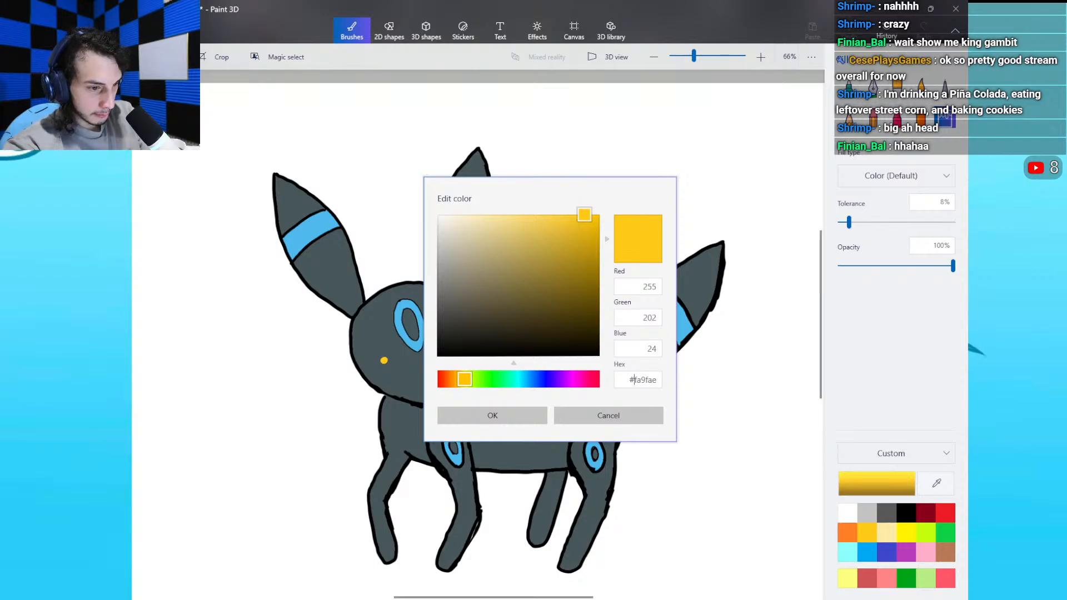
key(BackSpace)
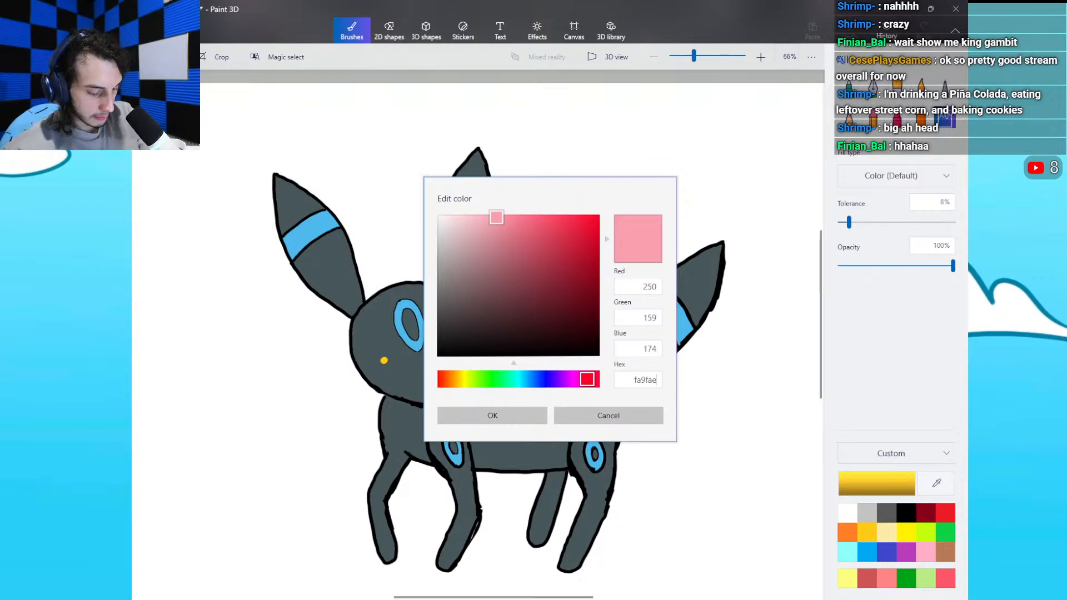
key(Return)
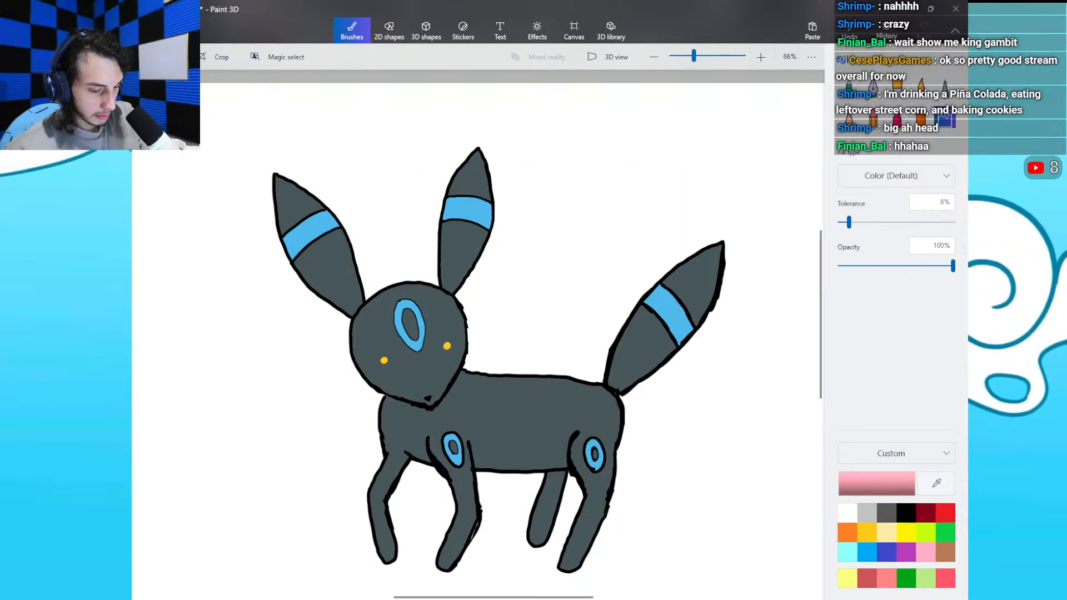
Step: Draw pink dividing lines with a 3 px marker across both ear bands and the upper and lower parts of the forehead ring
scroll(500, 333, up, 1)
scroll(477, 336, up, 2)
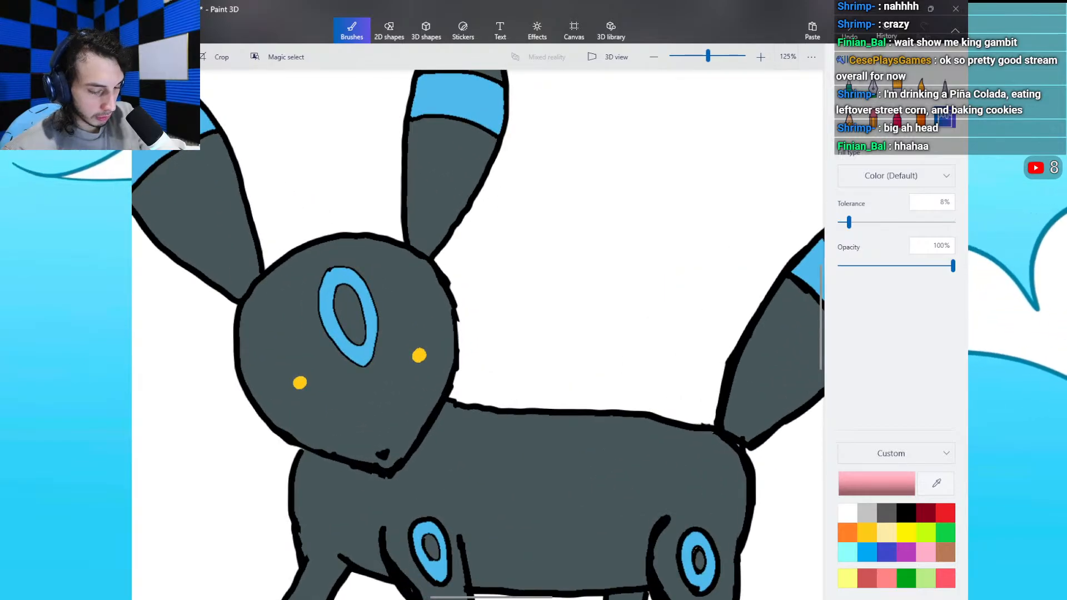
click(849, 87)
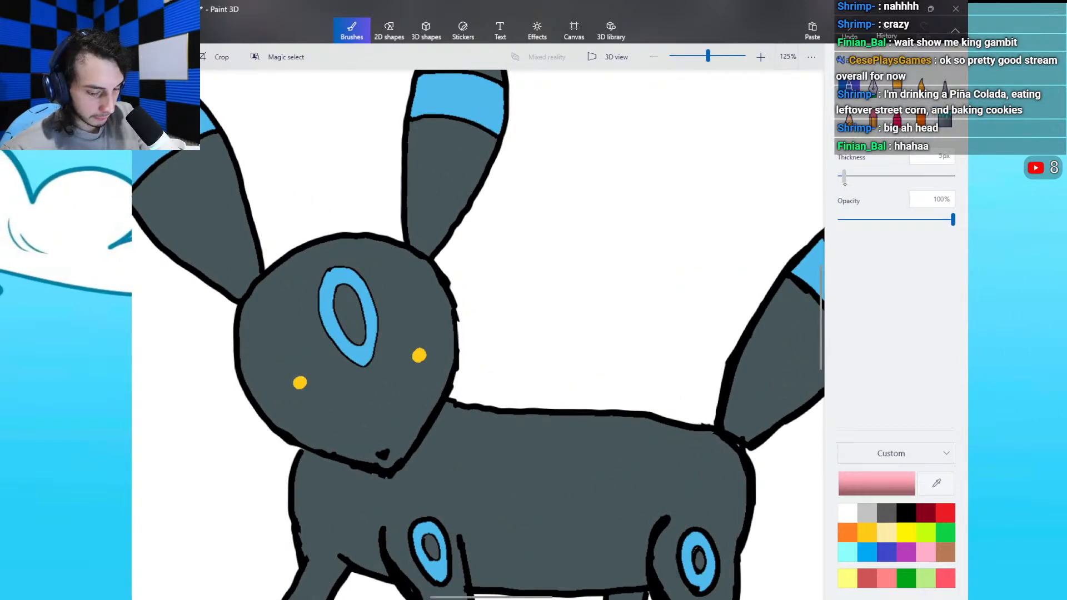
drag(844, 185, 842, 185)
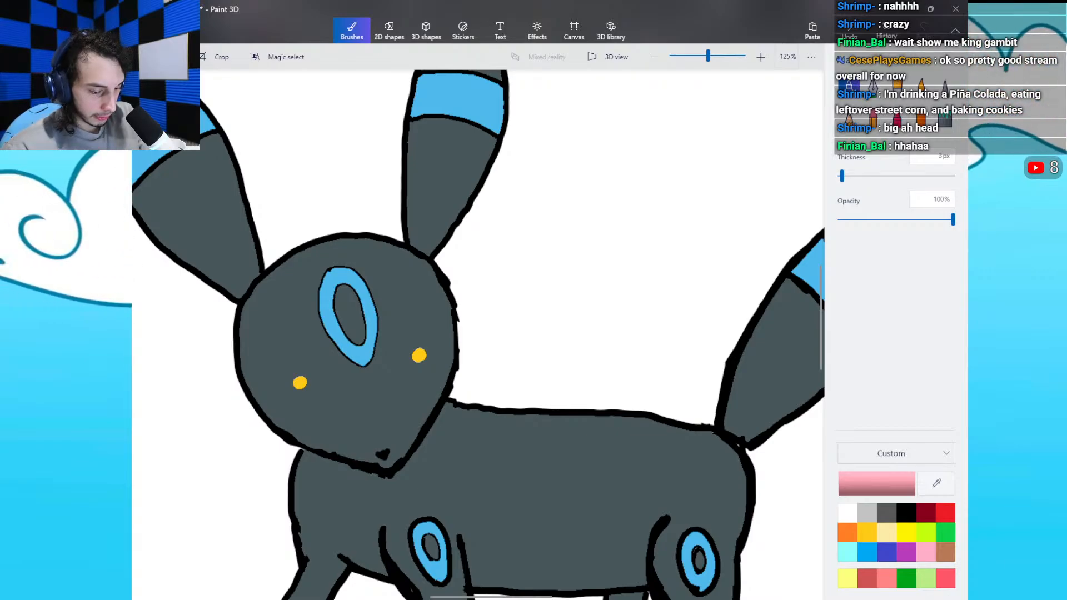
drag(822, 284, 822, 243)
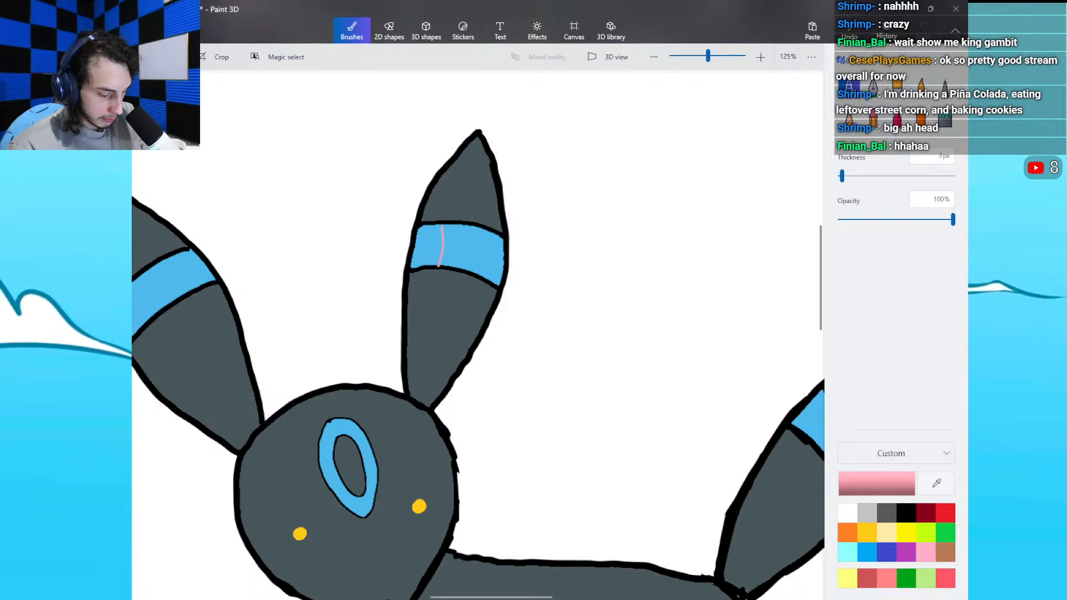
drag(491, 597, 455, 597)
drag(285, 289, 307, 321)
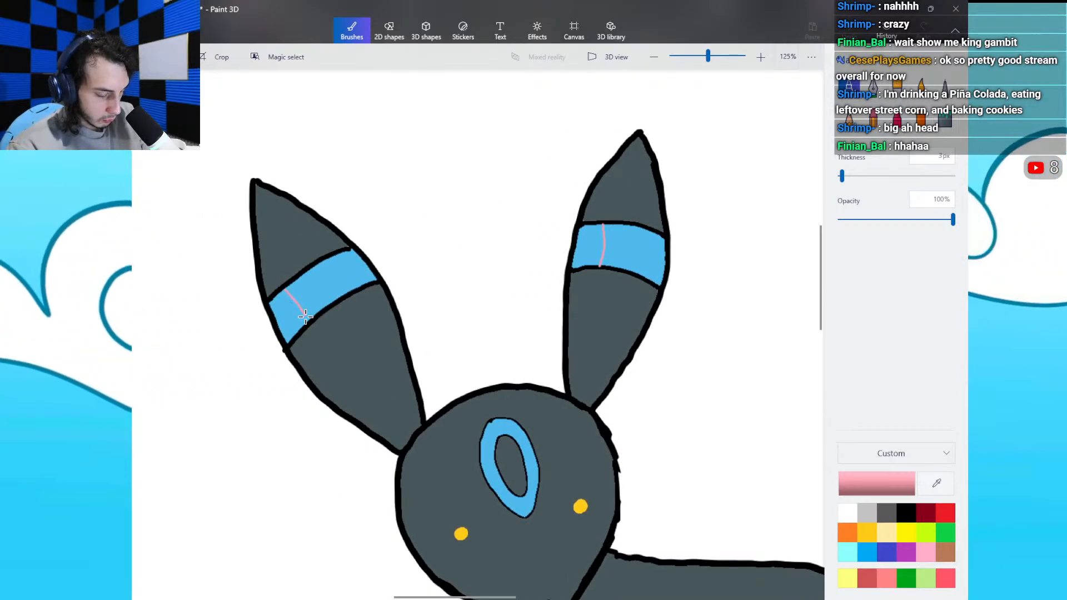
drag(487, 428, 495, 442)
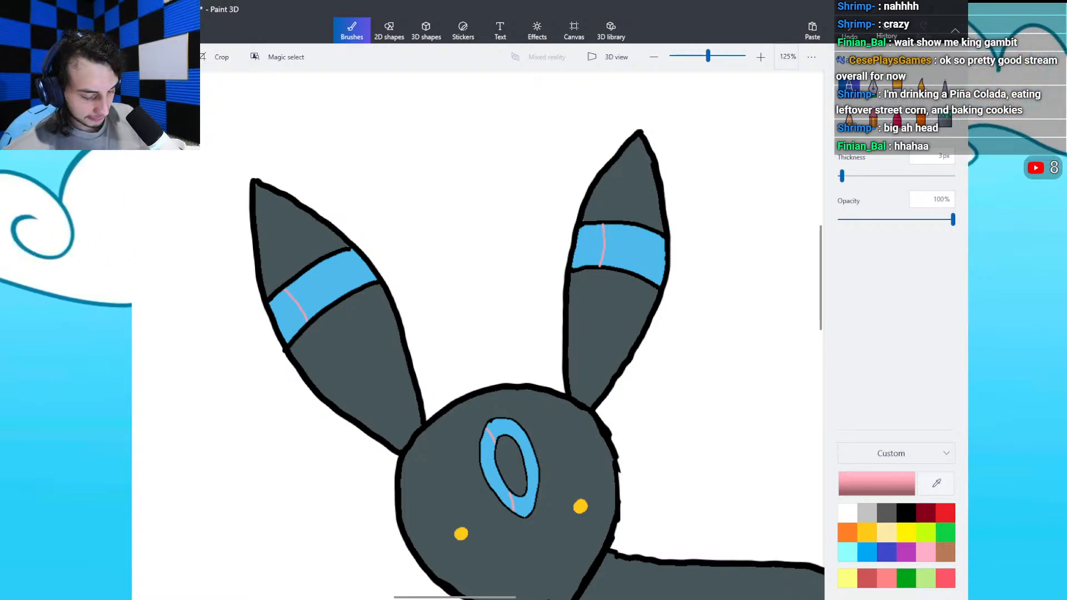
Step: Draw 3 px pink dividing lines across the tail band and through the rings on the hind and front legs
scroll(478, 333, right, 10)
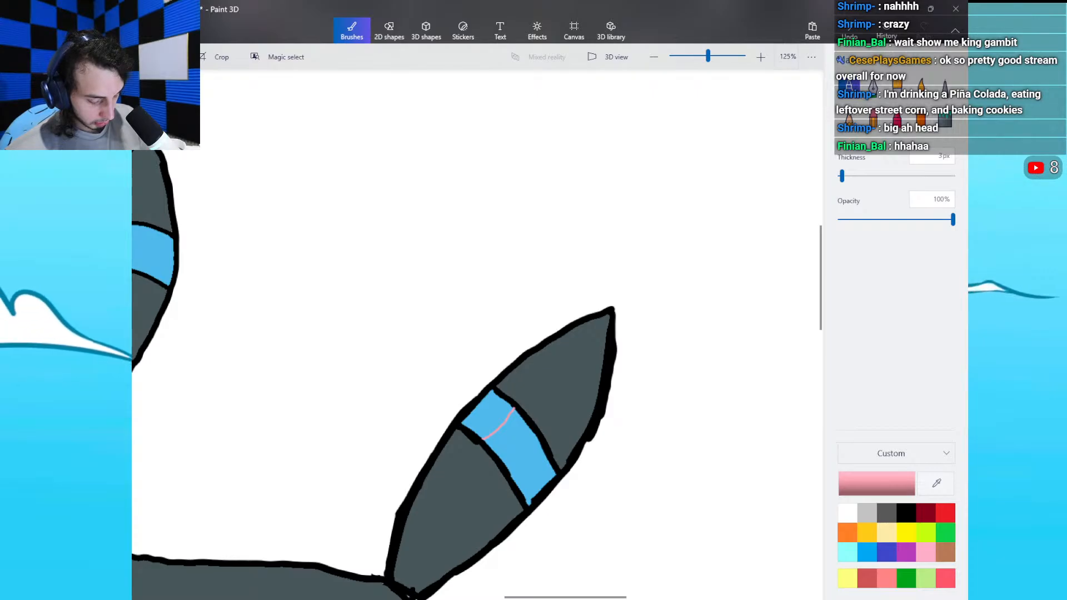
scroll(478, 333, down, 6)
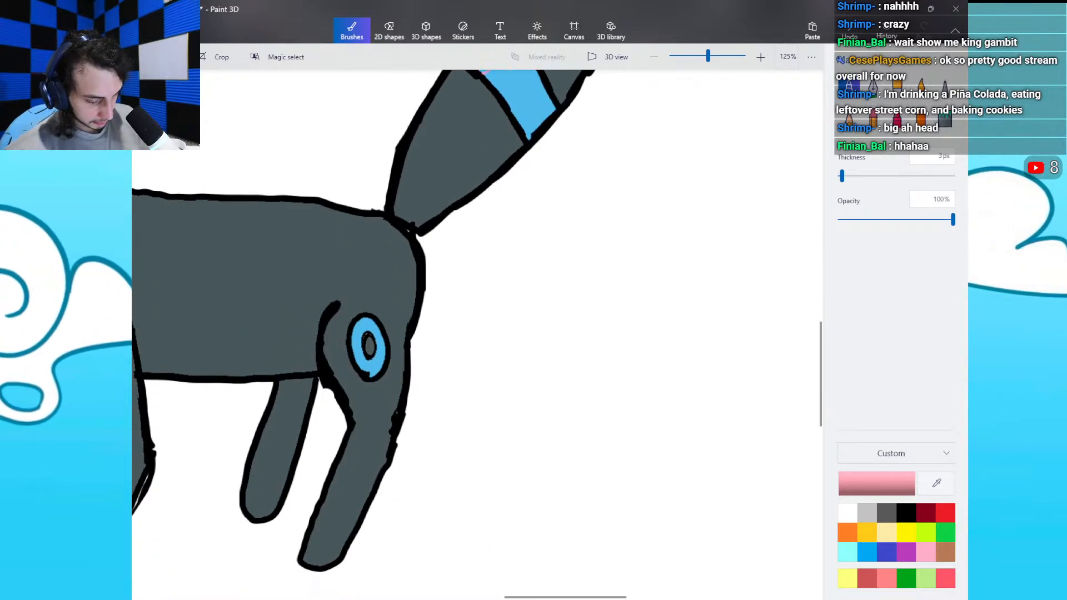
drag(356, 324, 368, 368)
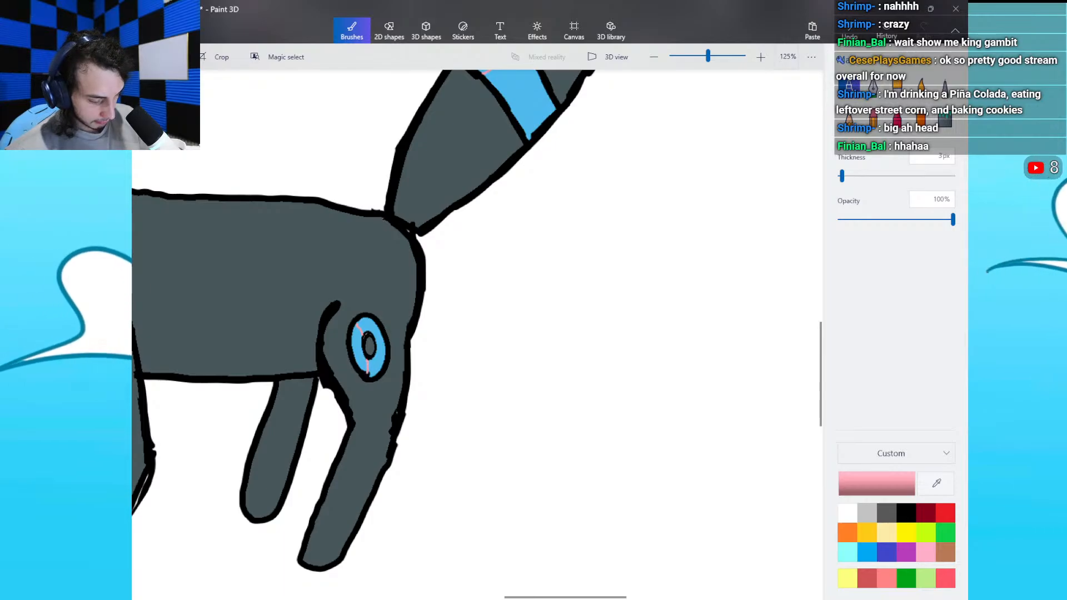
scroll(515, 590, left, 3)
scroll(514, 590, left, 8)
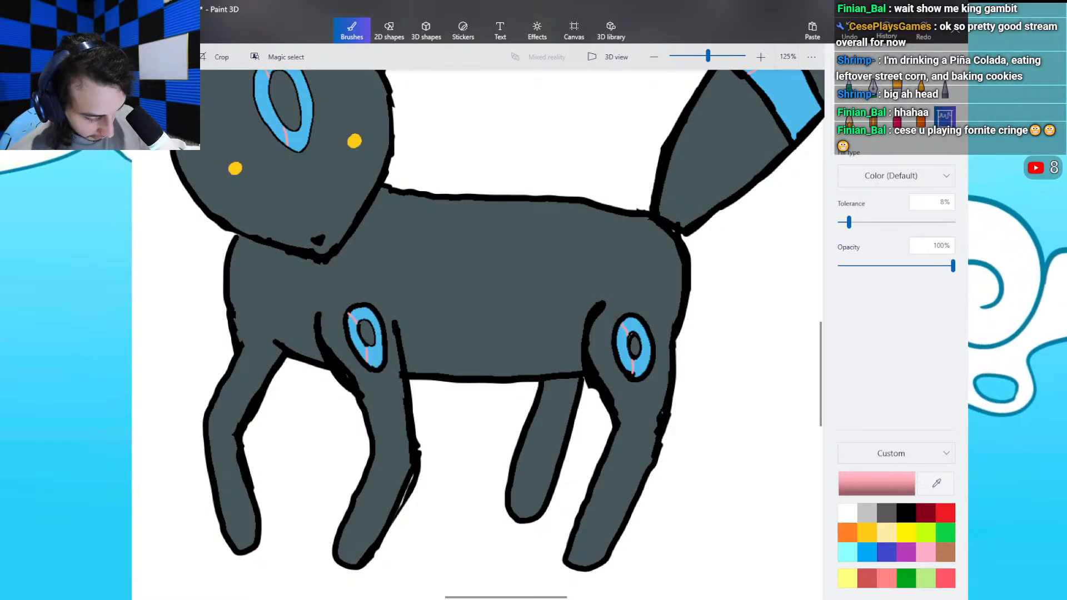
Step: Fill the left halves of the hind-leg and front-leg rings with pink at 8% tolerance
click(623, 348)
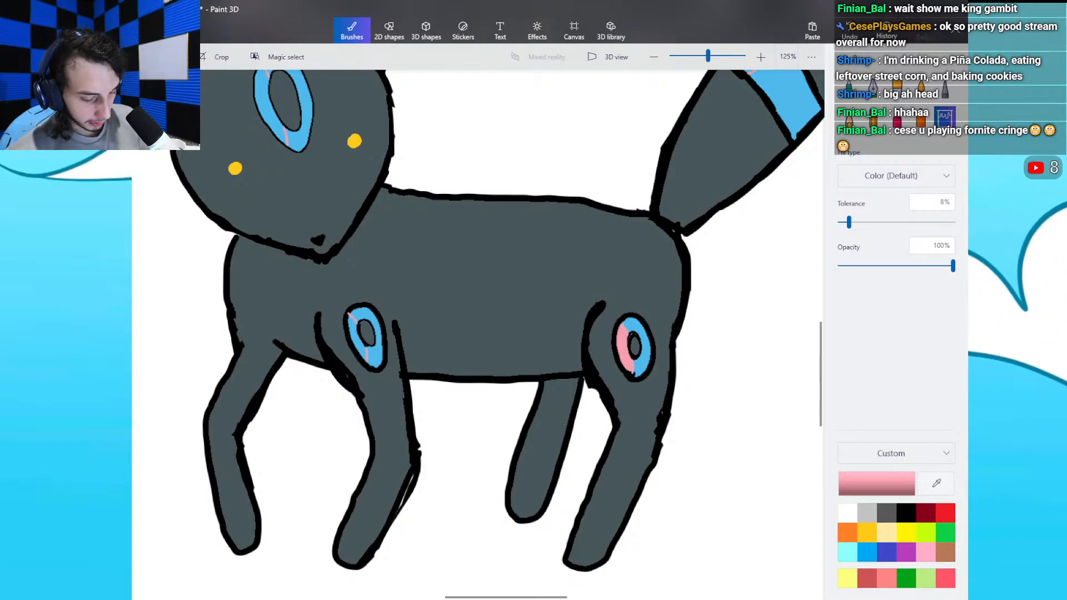
click(849, 88)
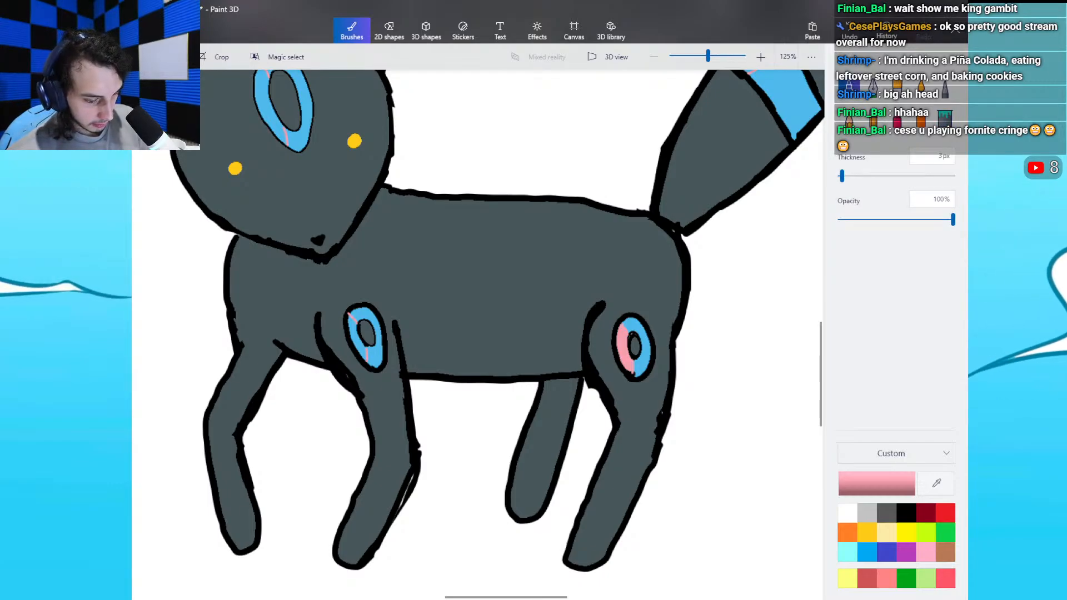
scroll(478, 335, up, 3)
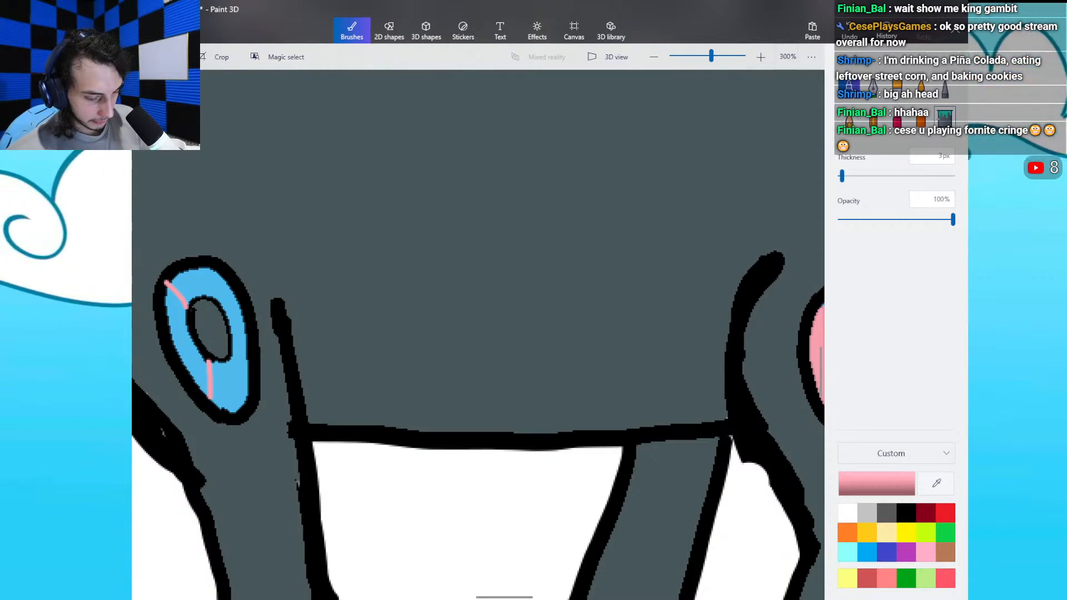
click(944, 117)
click(188, 359)
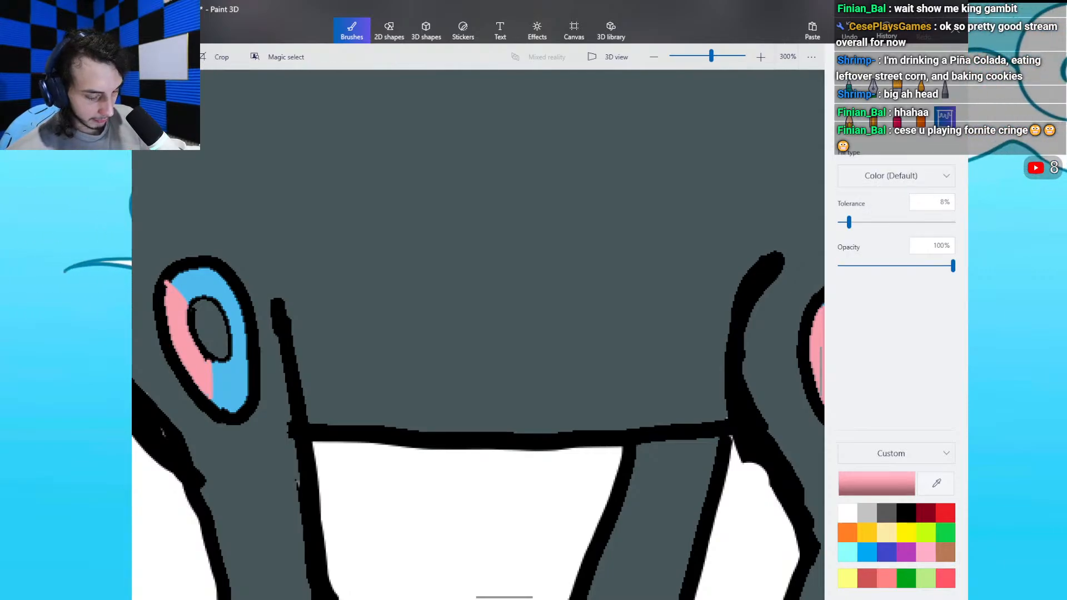
Step: Fill the left sections of the forehead ring, both ear bands and the tail band with the same pink
drag(821, 372, 821, 309)
drag(504, 597, 453, 597)
click(530, 378)
drag(821, 309, 821, 269)
click(775, 234)
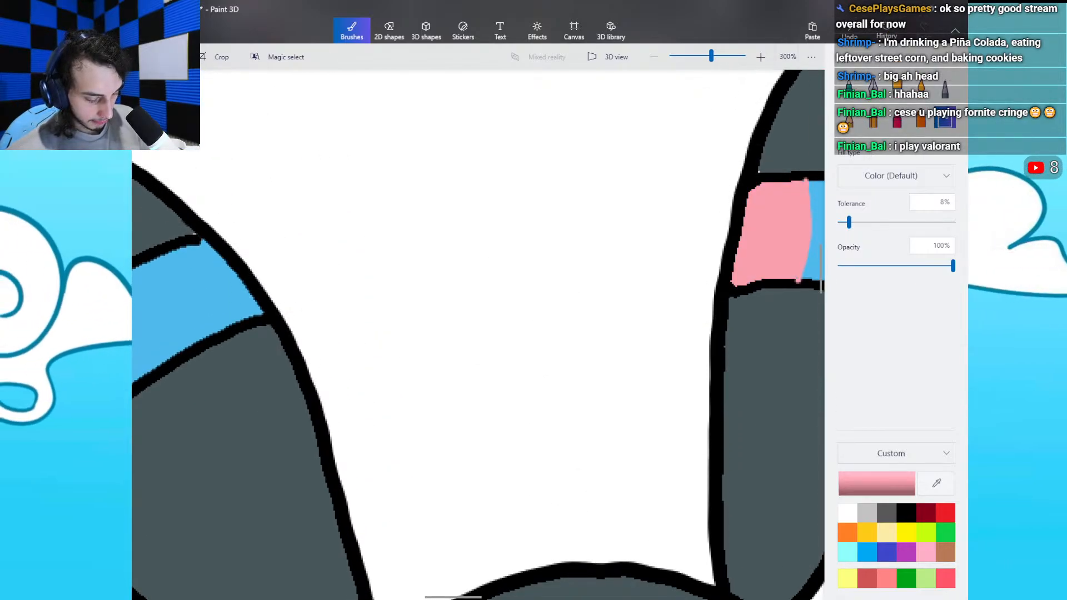
drag(454, 597, 409, 597)
click(536, 391)
scroll(484, 334, down, 2)
scroll(480, 367, down, 1)
drag(447, 597, 577, 581)
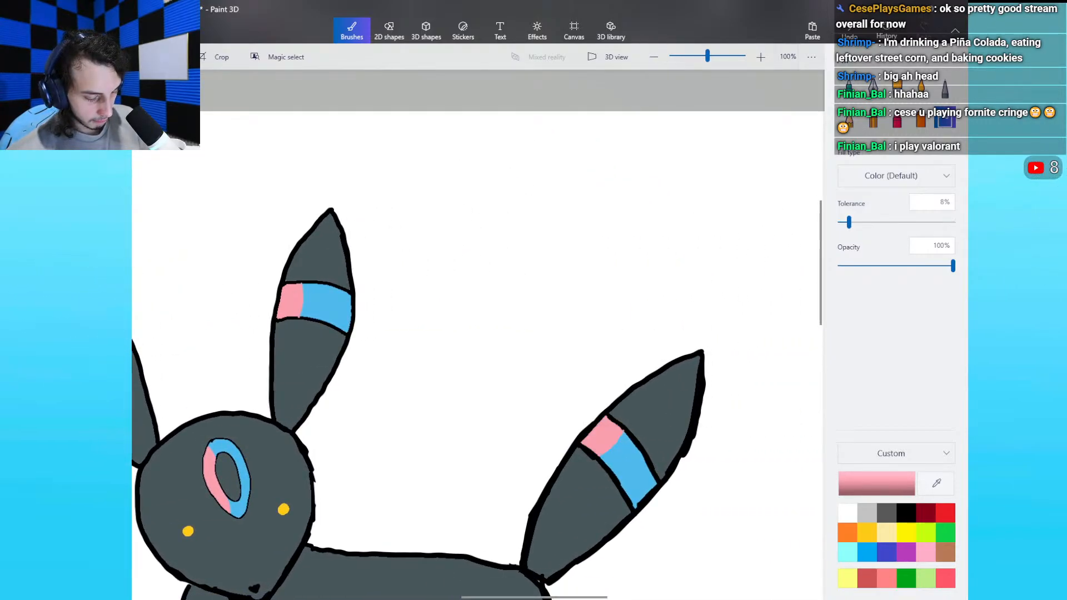
Step: Set the current color to the pale blue with hex value 8ce2ff
scroll(477, 334, down, 5)
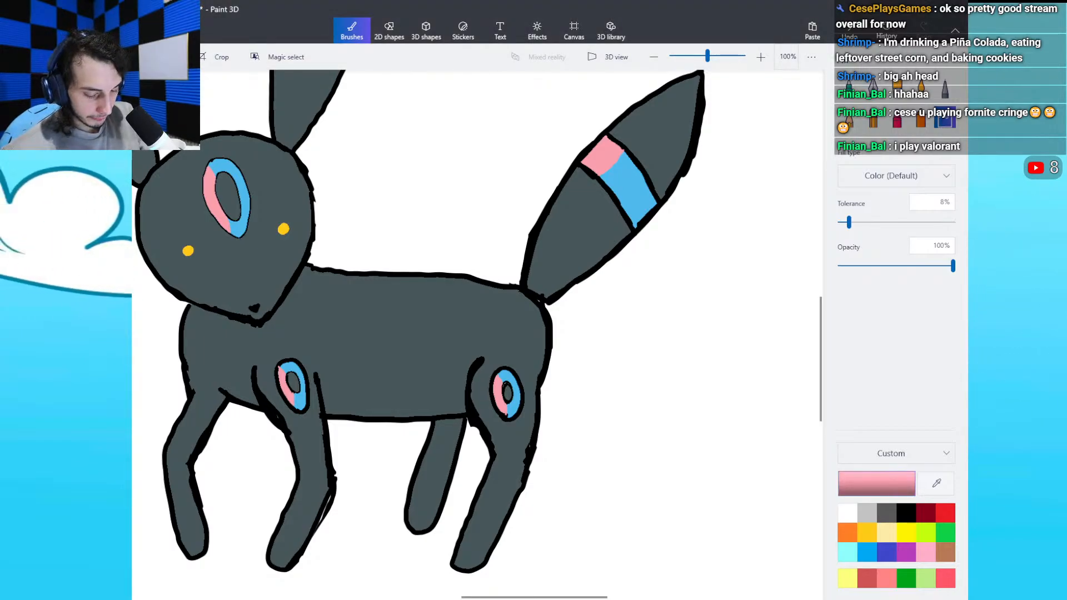
click(876, 484)
click(638, 380)
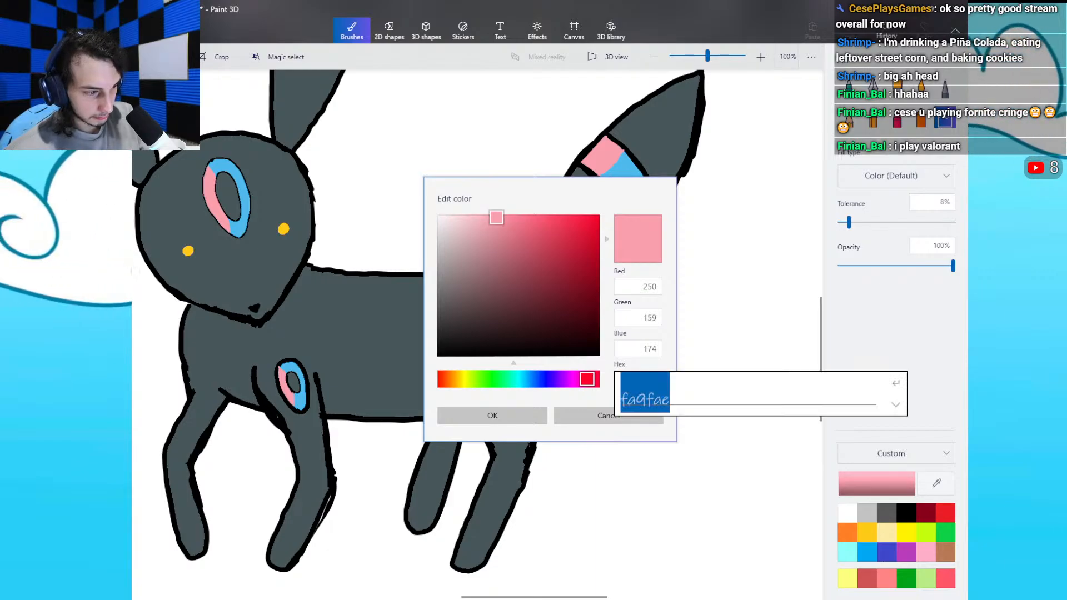
text(8ce2ff)
key(Left)
key(Left)
key(Return)
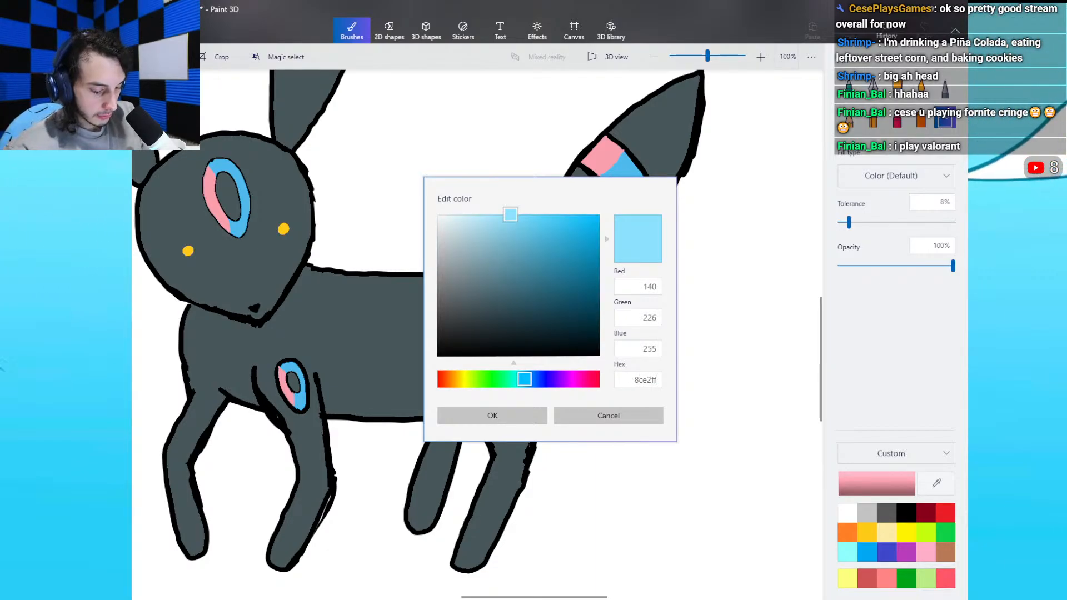
click(523, 416)
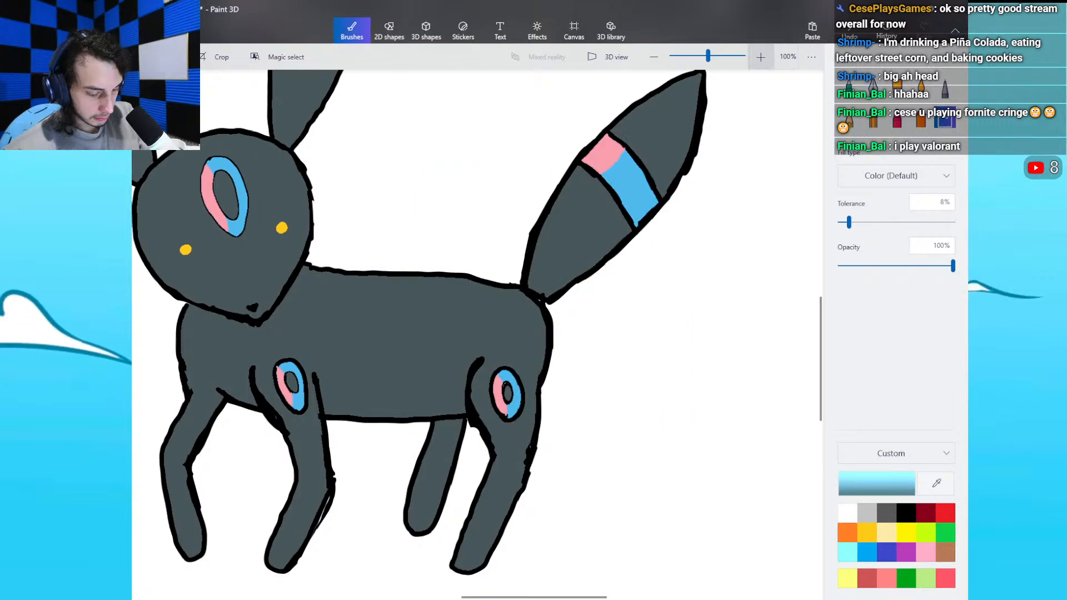
Step: Draw two 3 px pale blue dividing lines across the blue right half of the hind-leg ring
scroll(478, 334, up, 2)
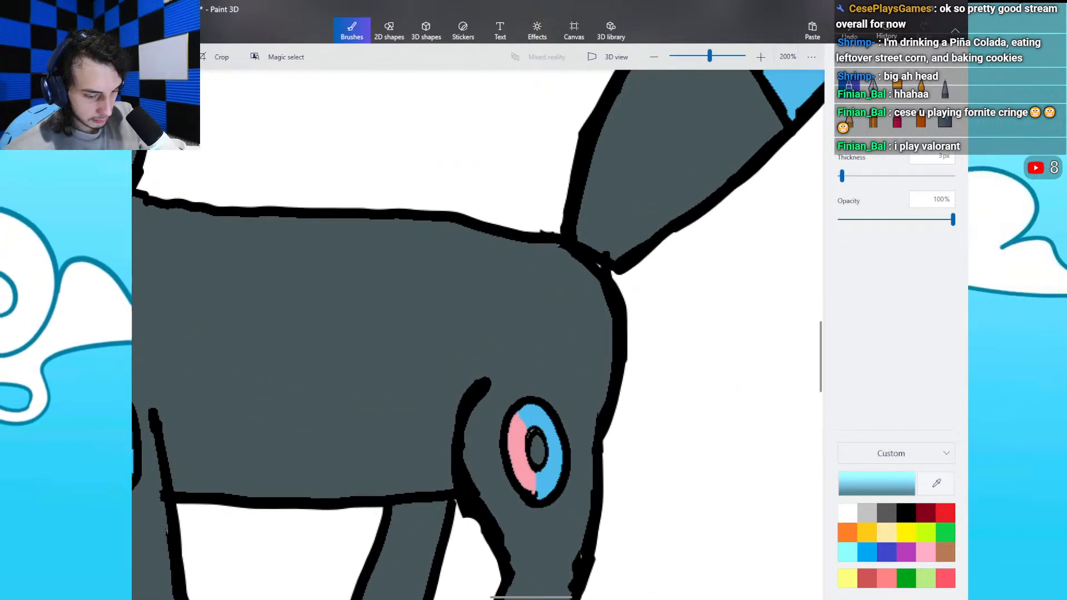
scroll(478, 345, up, 2)
click(616, 490)
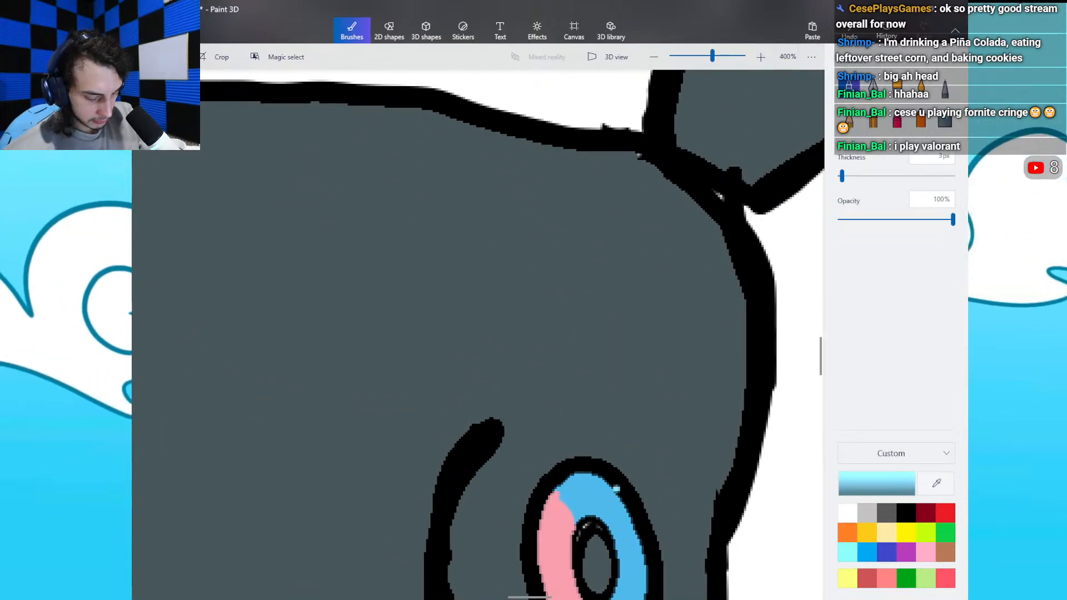
key(ctrl+z)
drag(626, 506, 611, 527)
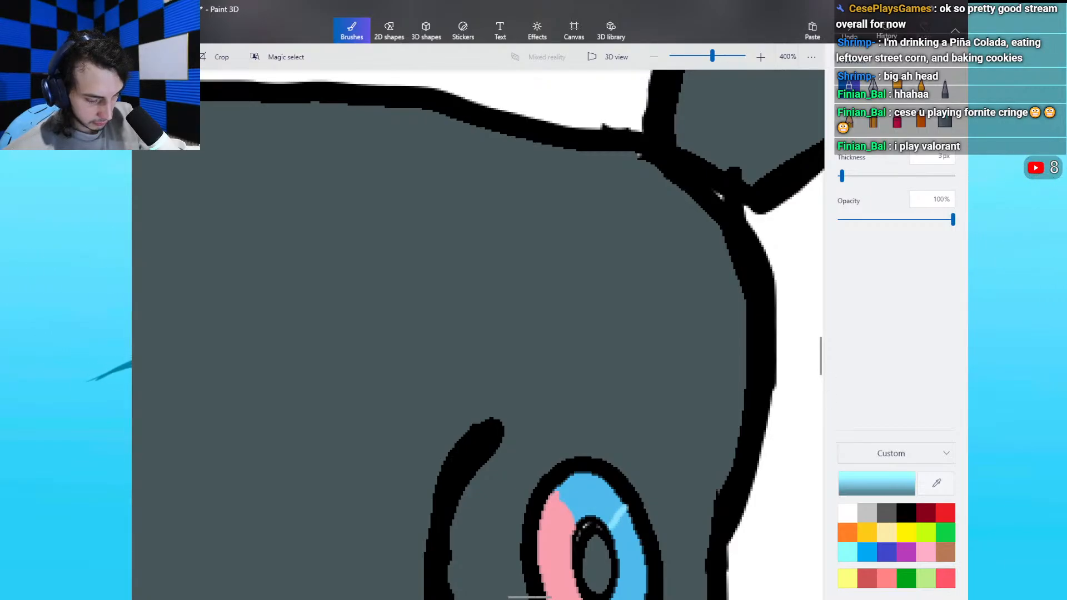
scroll(478, 333, down, 5)
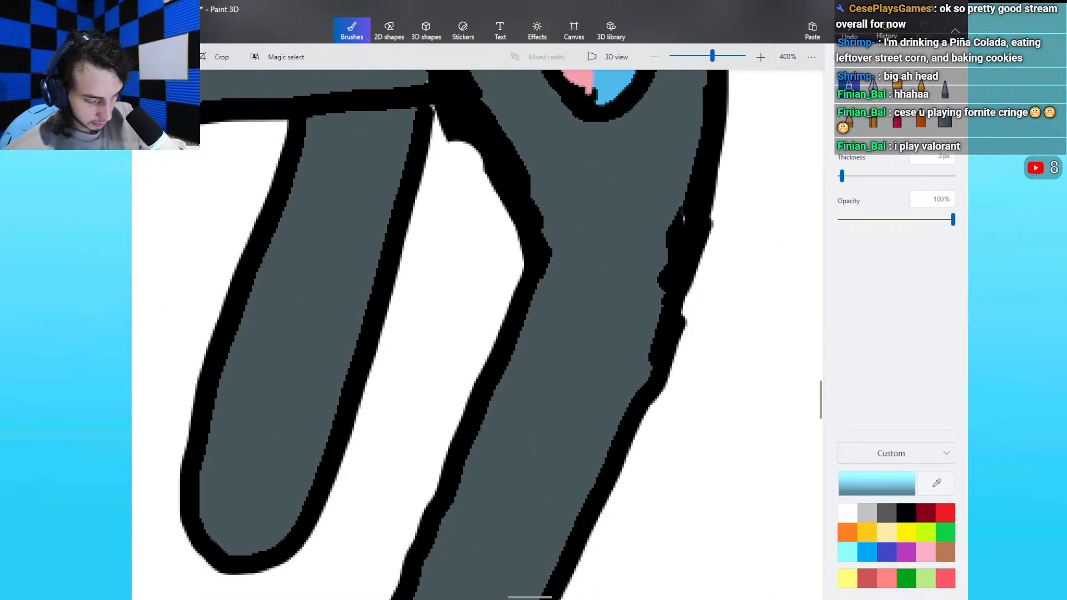
scroll(478, 333, up, 4)
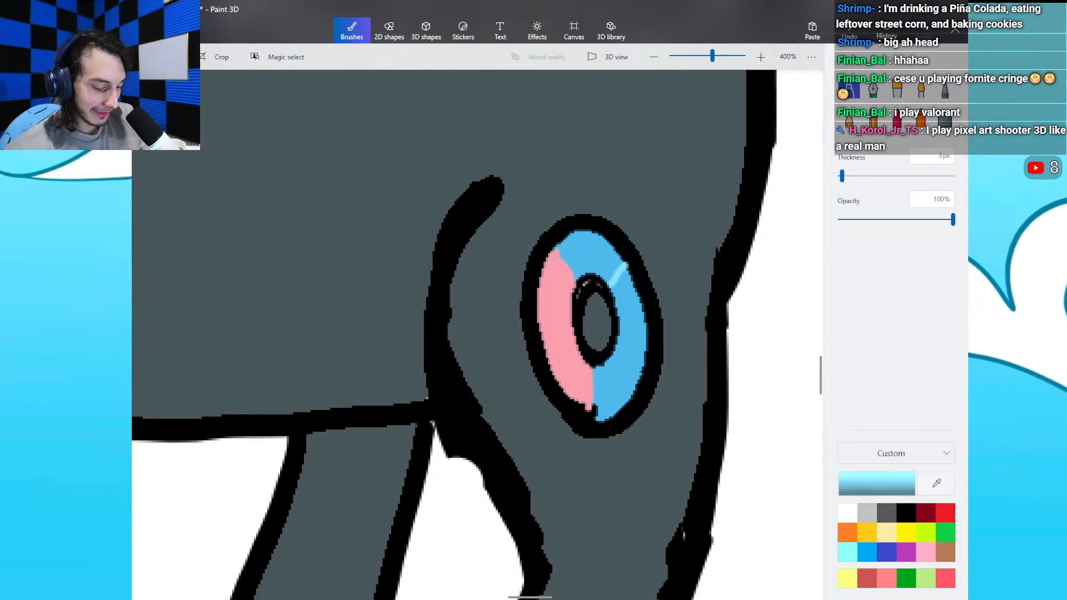
drag(617, 353, 622, 359)
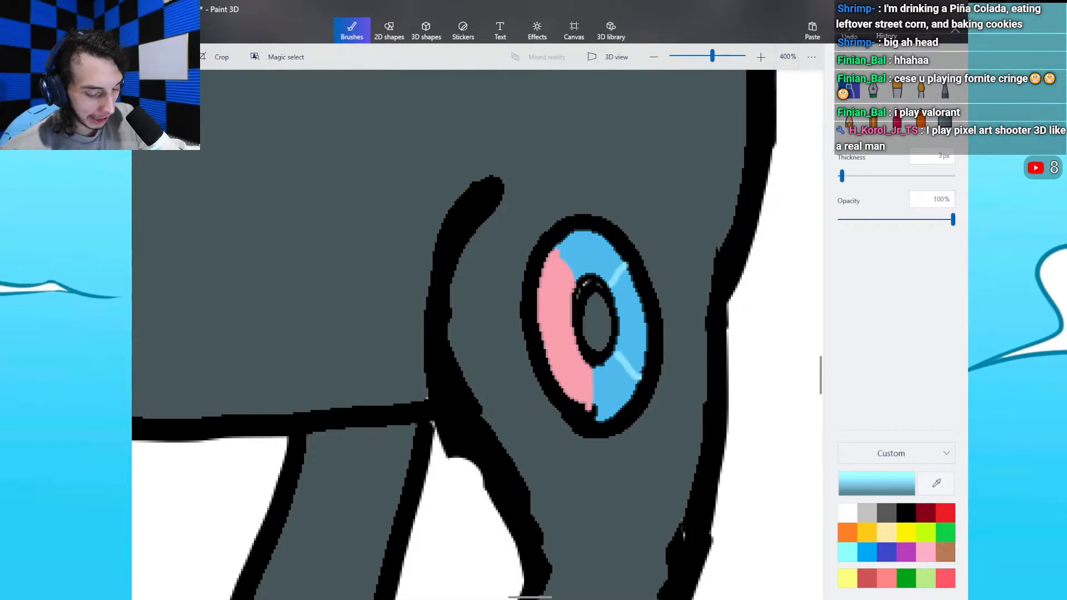
Step: Draw pale blue dividing lines across the blue part of the tail band and twice through the right side of the forehead ring
scroll(479, 335, up, 10)
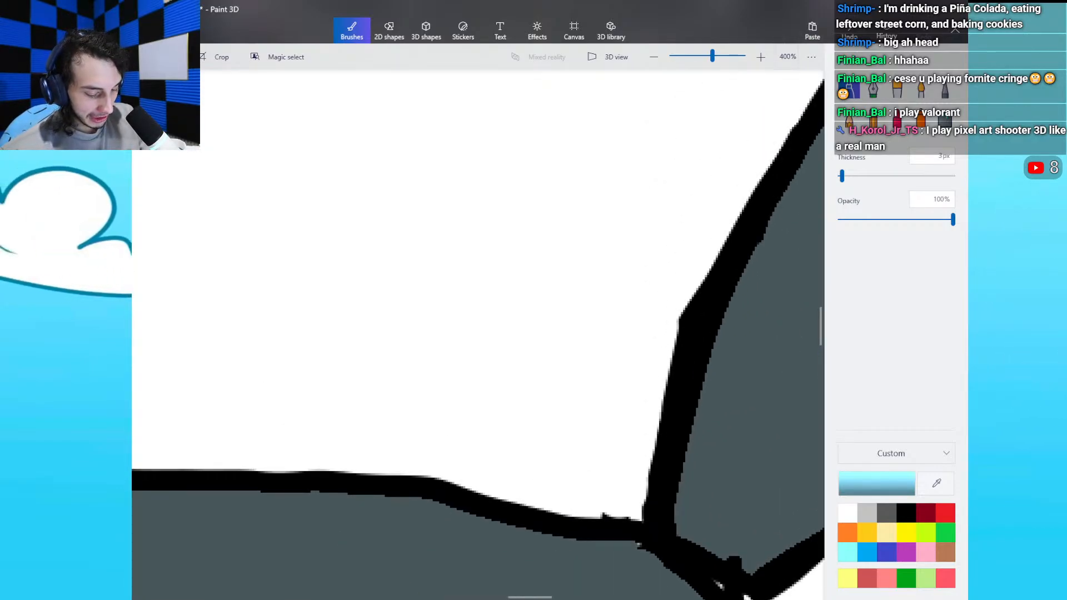
scroll(822, 318, up, 10)
scroll(821, 318, down, 1)
drag(419, 482, 516, 395)
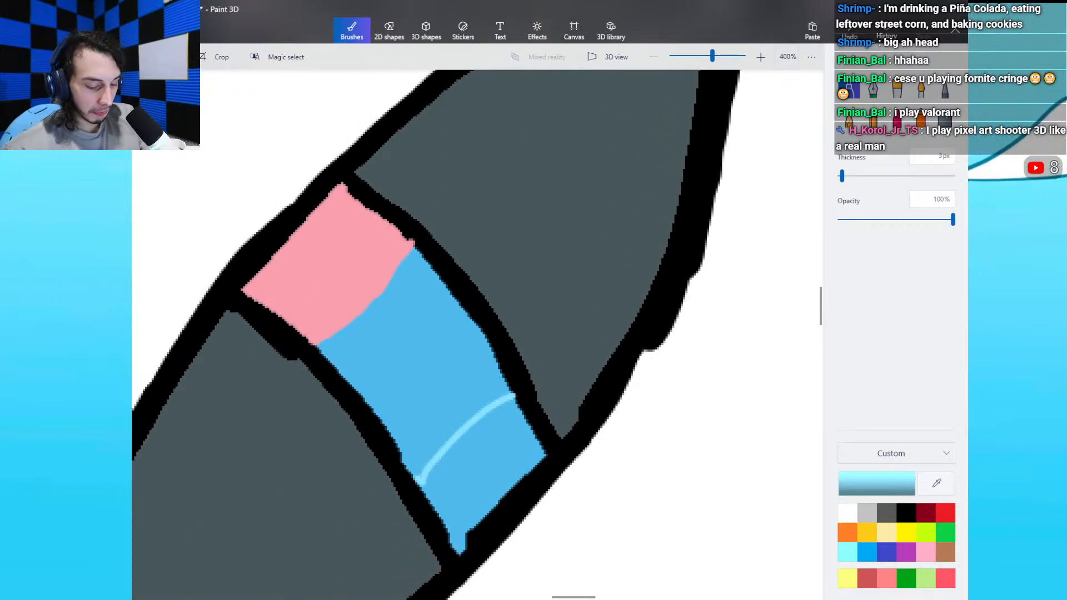
drag(574, 597, 459, 597)
drag(552, 350, 564, 313)
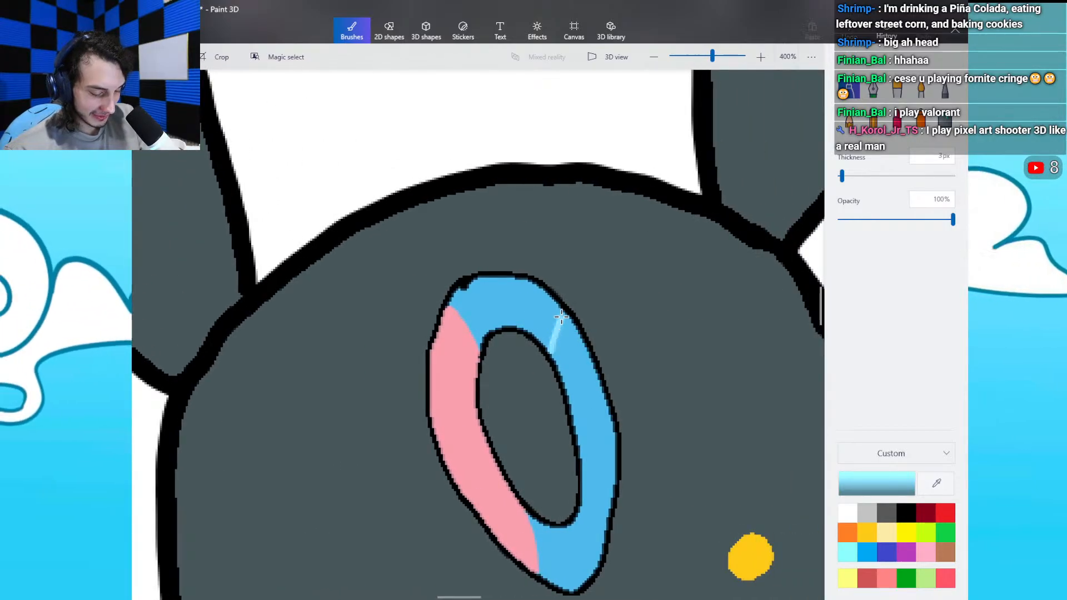
drag(583, 495, 608, 513)
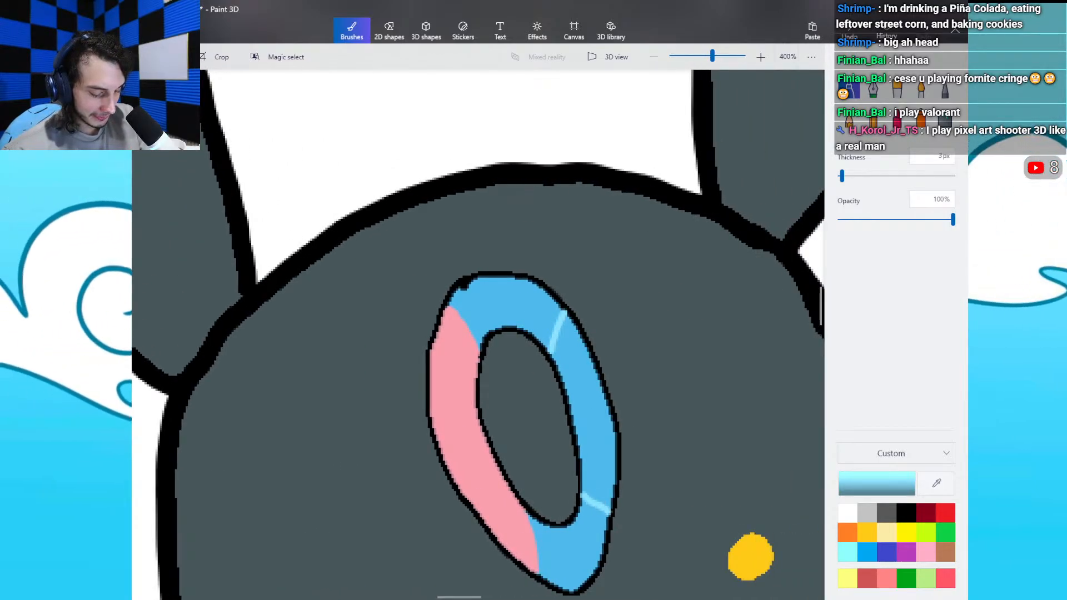
Step: Draw a pale blue dividing line across the blue part of each ear band, near its right end
scroll(478, 333, up, 10)
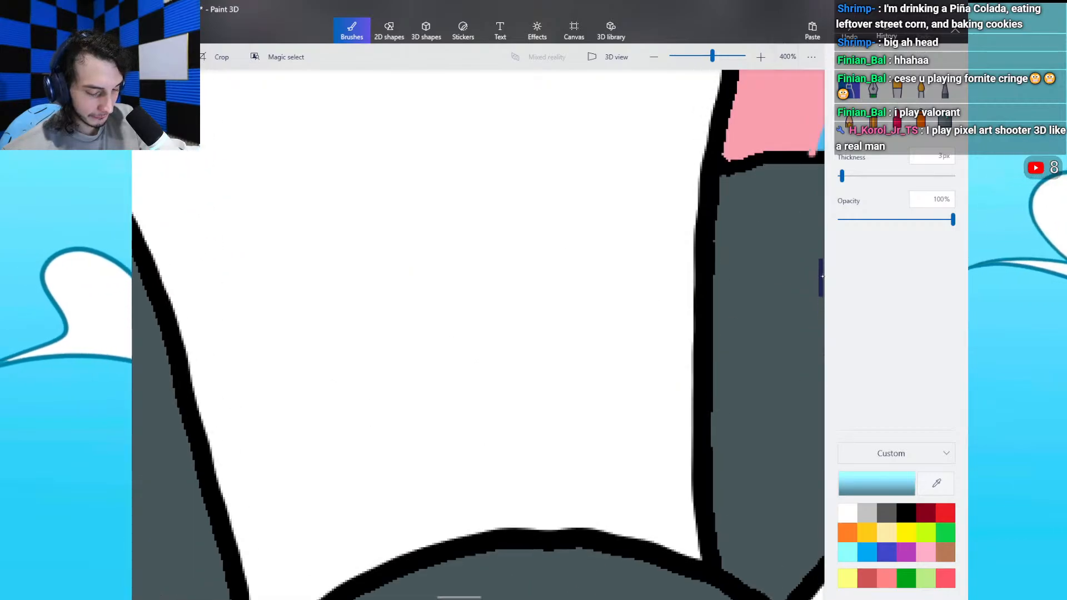
scroll(478, 333, right, 10)
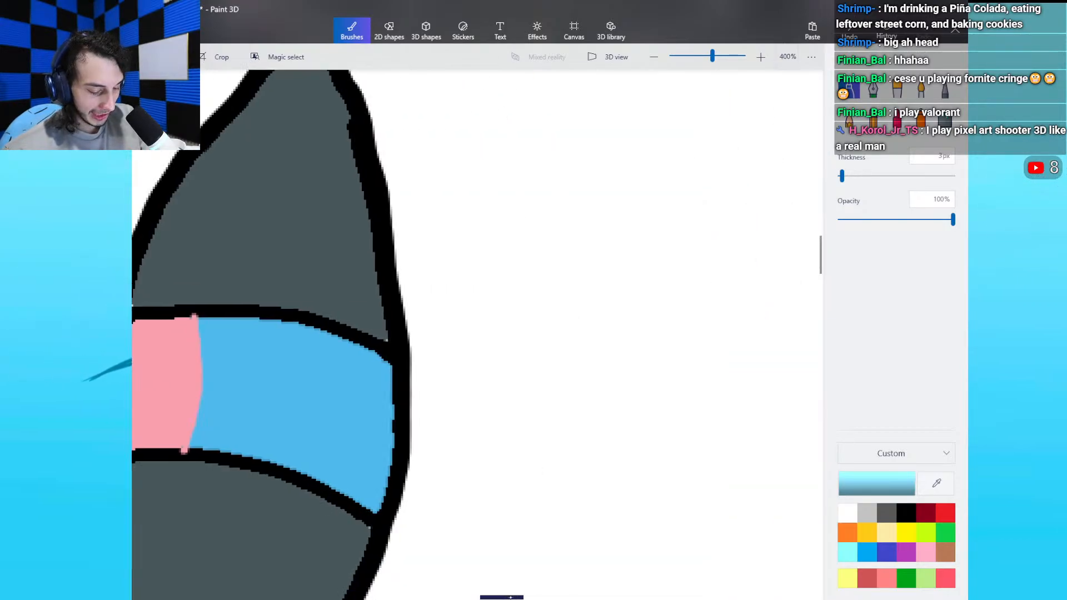
scroll(478, 334, left, 3)
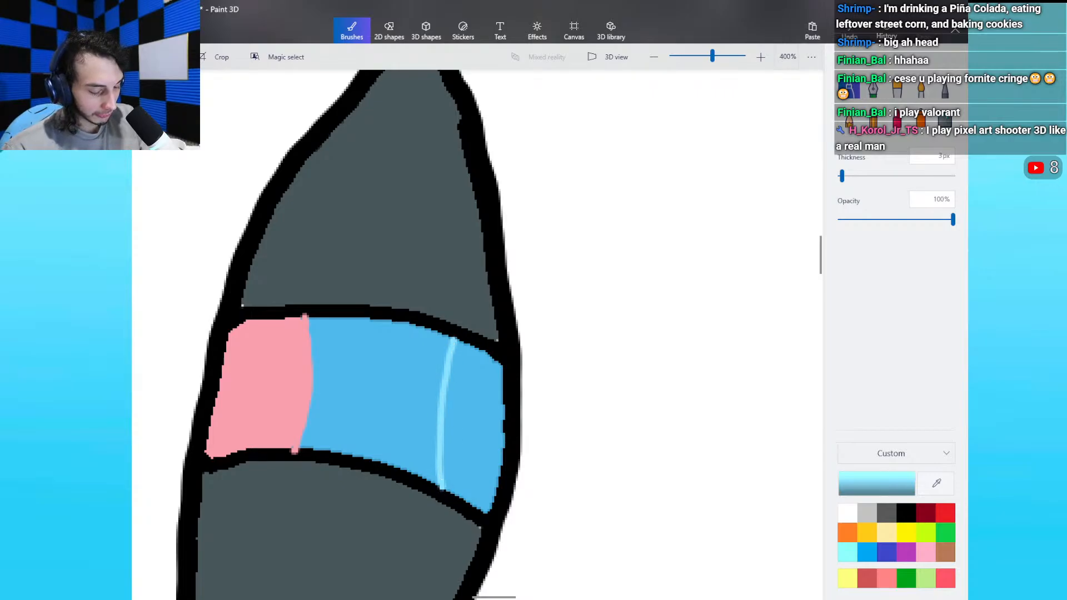
scroll(478, 334, left, 10)
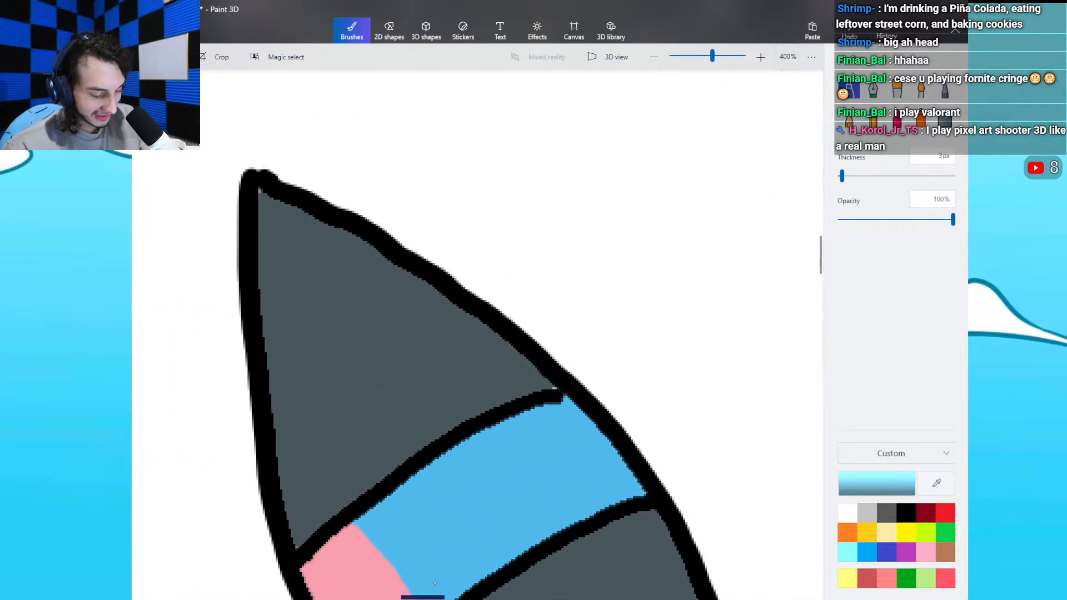
drag(519, 460, 554, 492)
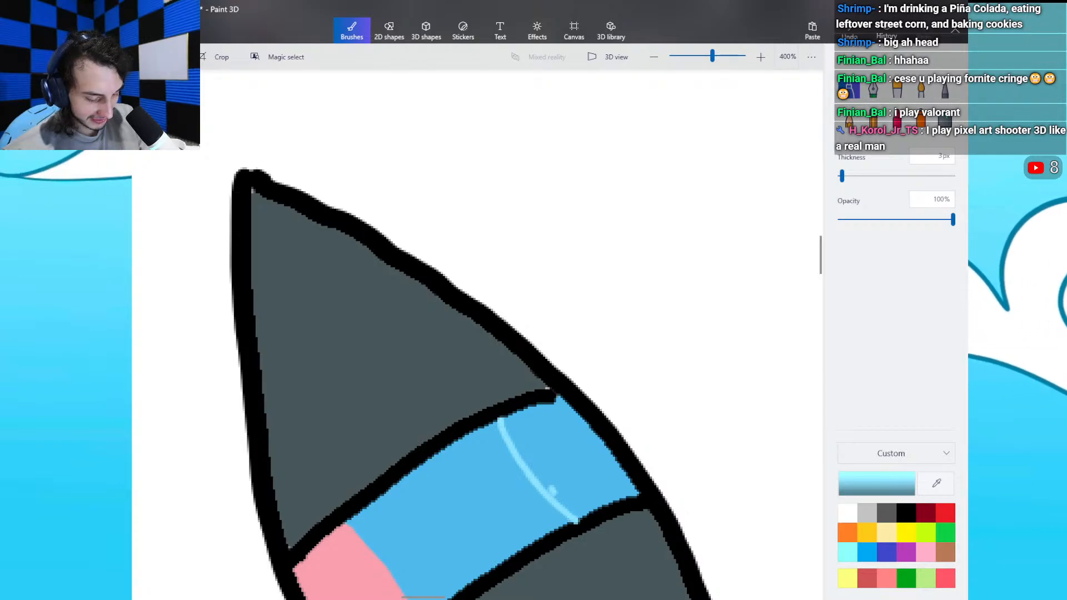
Step: Draw two pale blue dividing lines through the right side of the front-leg ring
drag(821, 271, 820, 358)
scroll(479, 335, down, 1)
drag(423, 597, 479, 598)
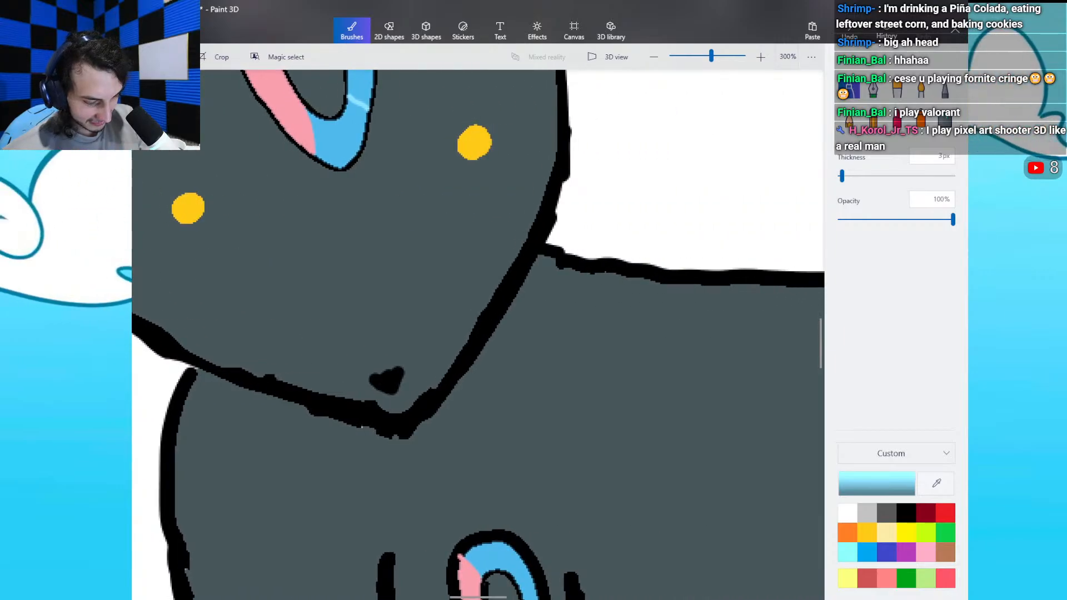
scroll(478, 333, down, 5)
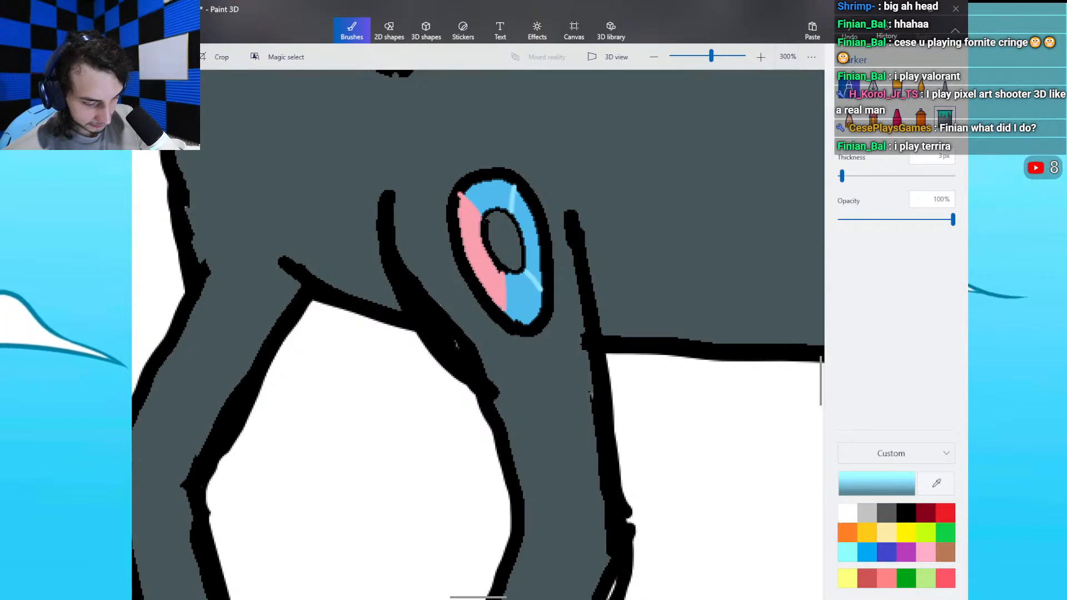
Step: Fill the right sections of the front-leg ring, forehead ring and both ear bands with pale blue at 8% tolerance
click(945, 117)
click(531, 239)
scroll(478, 334, up, 12)
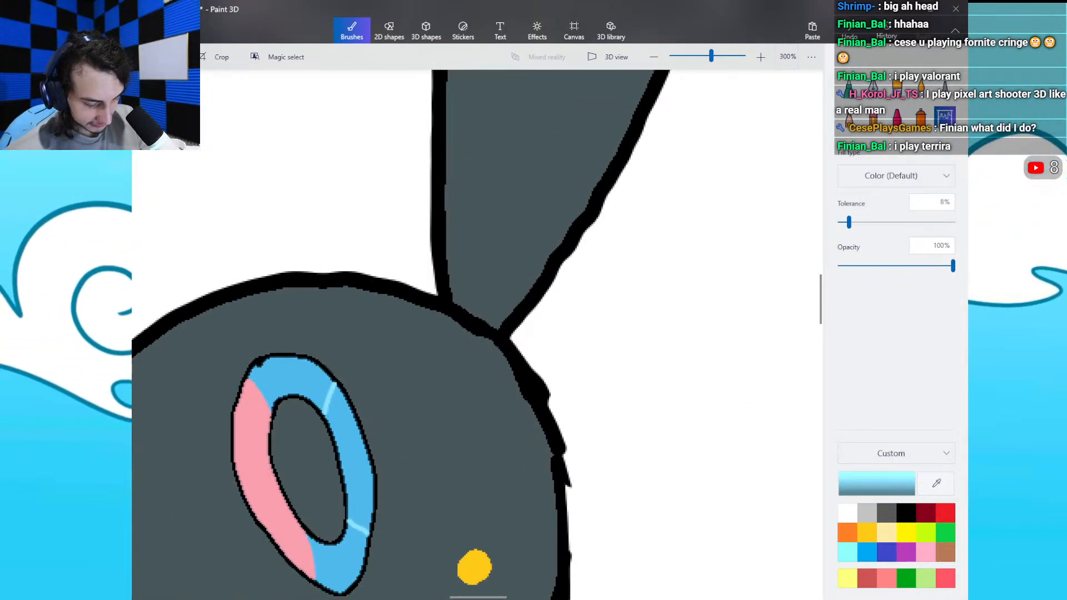
click(356, 456)
scroll(389, 433, up, 6)
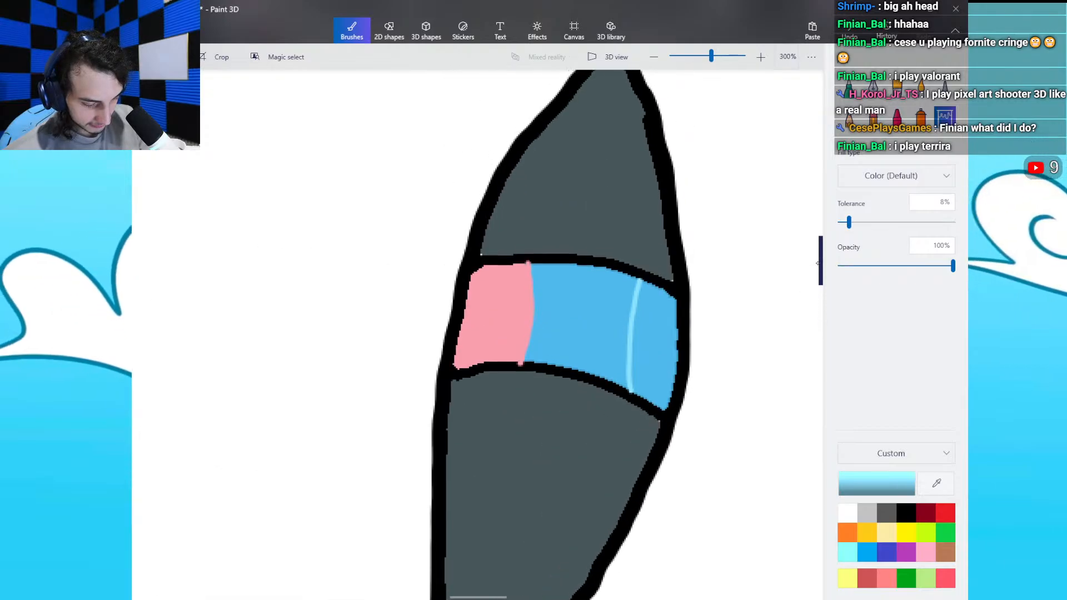
click(655, 362)
scroll(656, 361, left, 10)
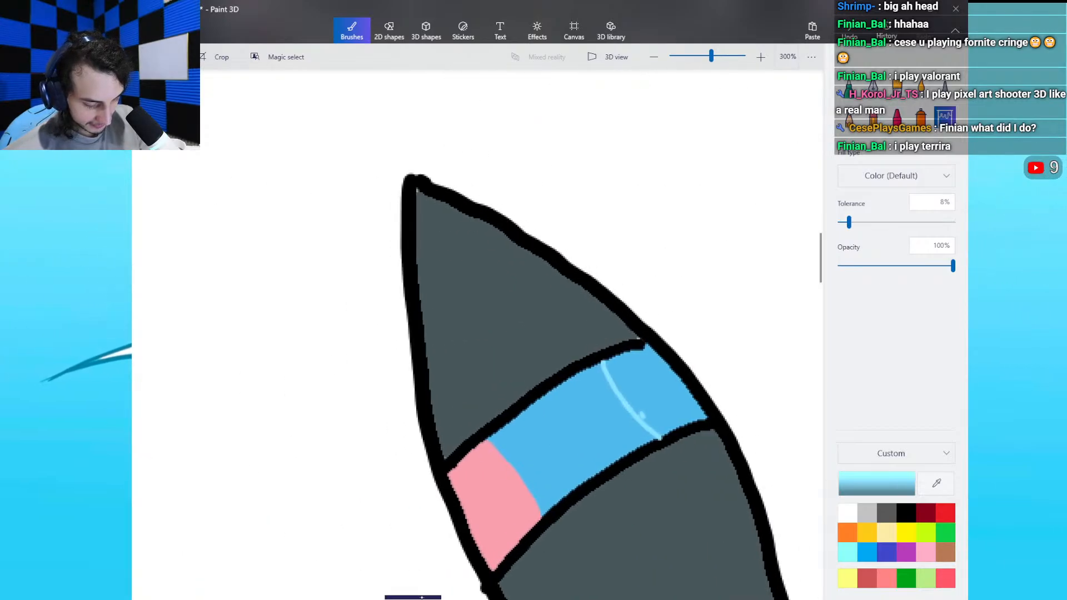
click(640, 392)
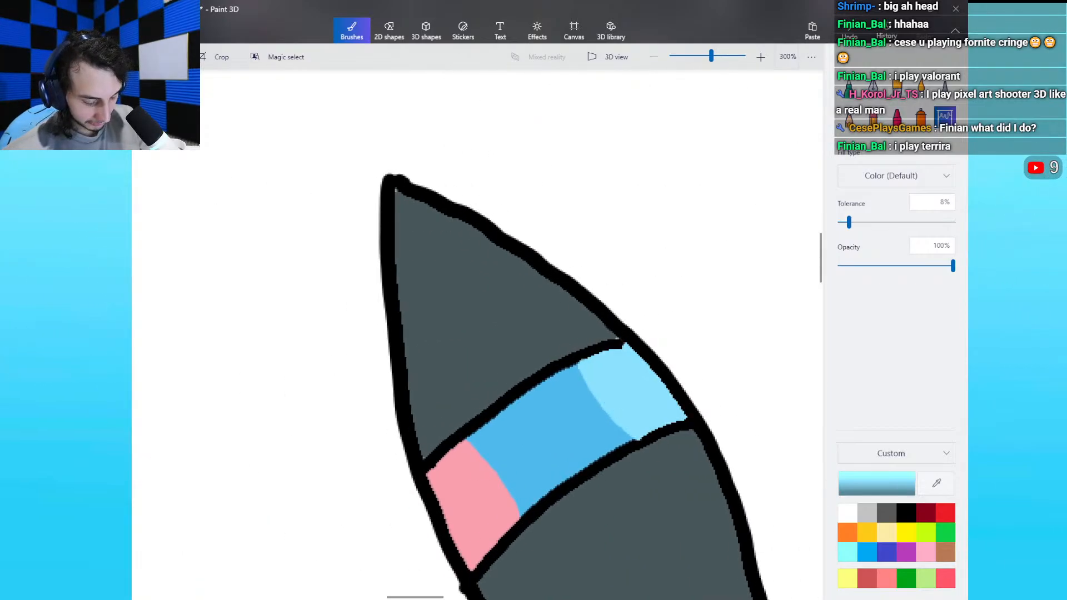
Step: Fill the lower-right section of the tail band and the right section of the hind-leg ring with pale blue
drag(421, 598, 582, 576)
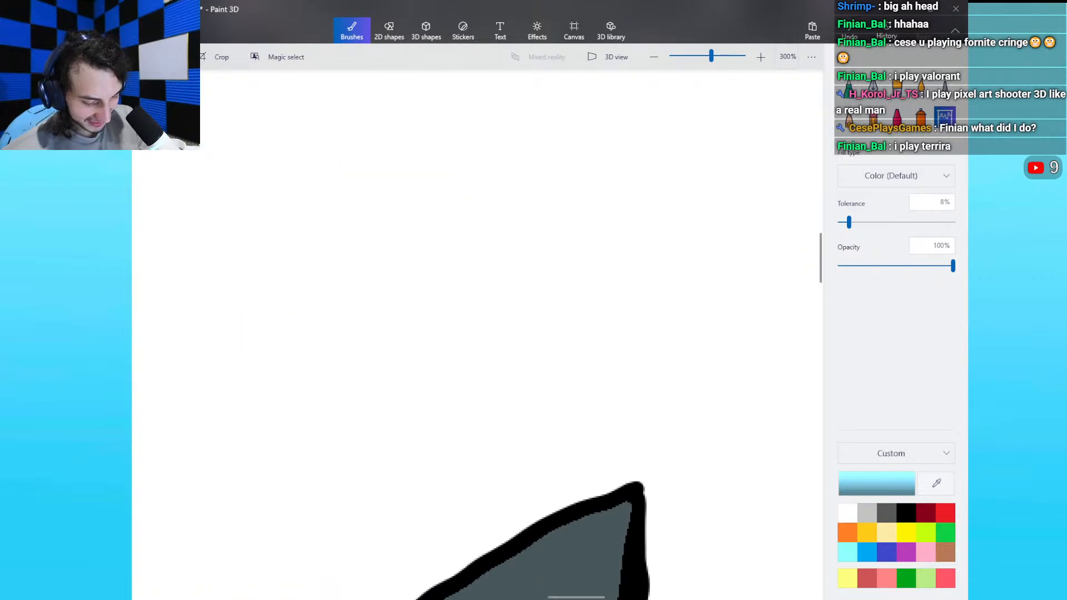
drag(820, 258, 816, 367)
click(460, 345)
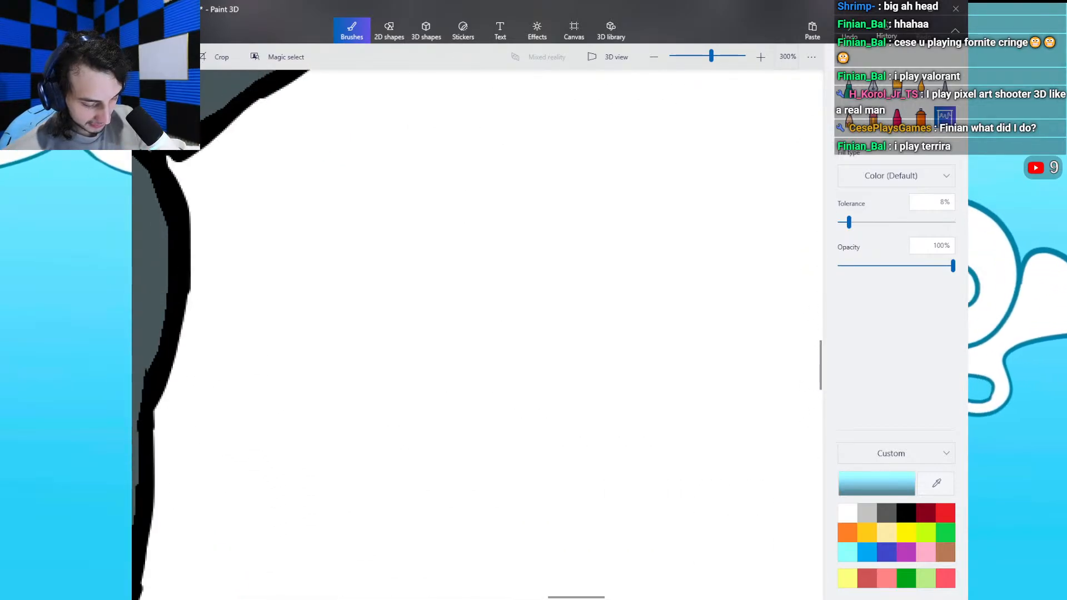
drag(584, 597, 496, 597)
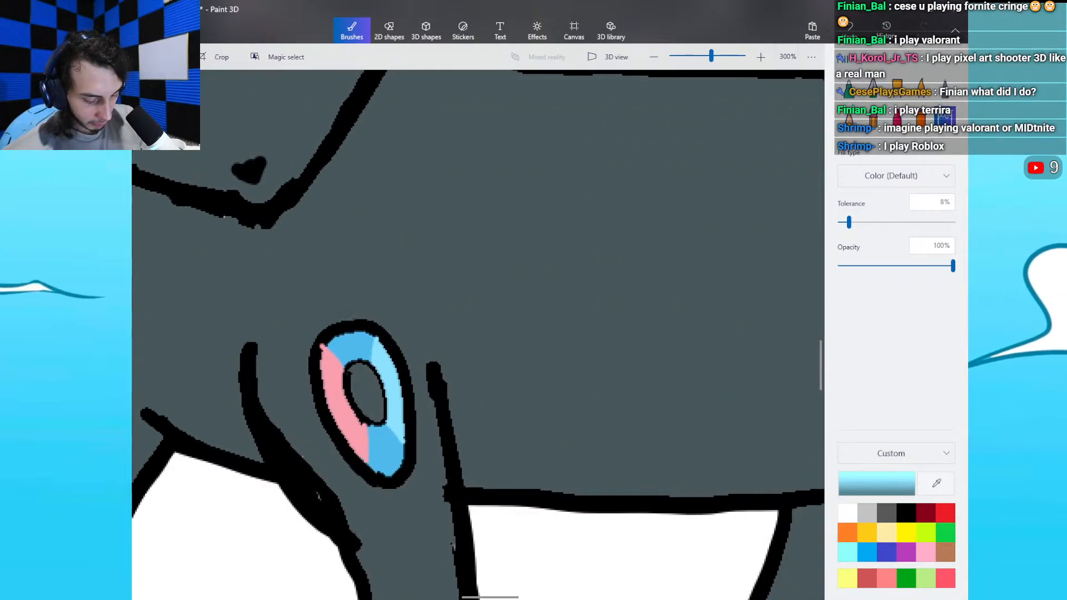
drag(820, 367, 819, 320)
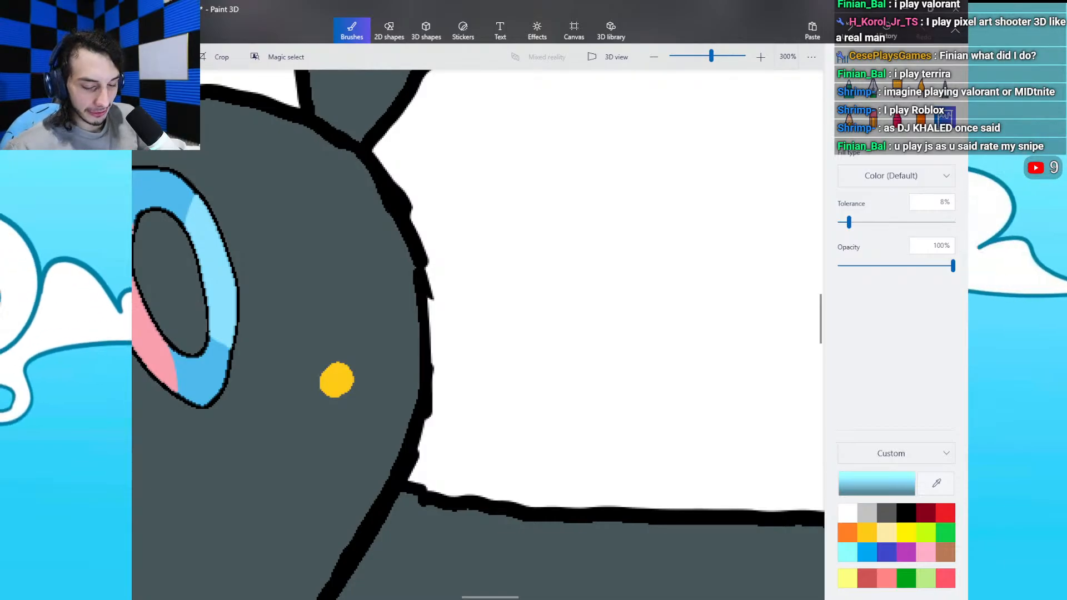
scroll(478, 335, down, 2)
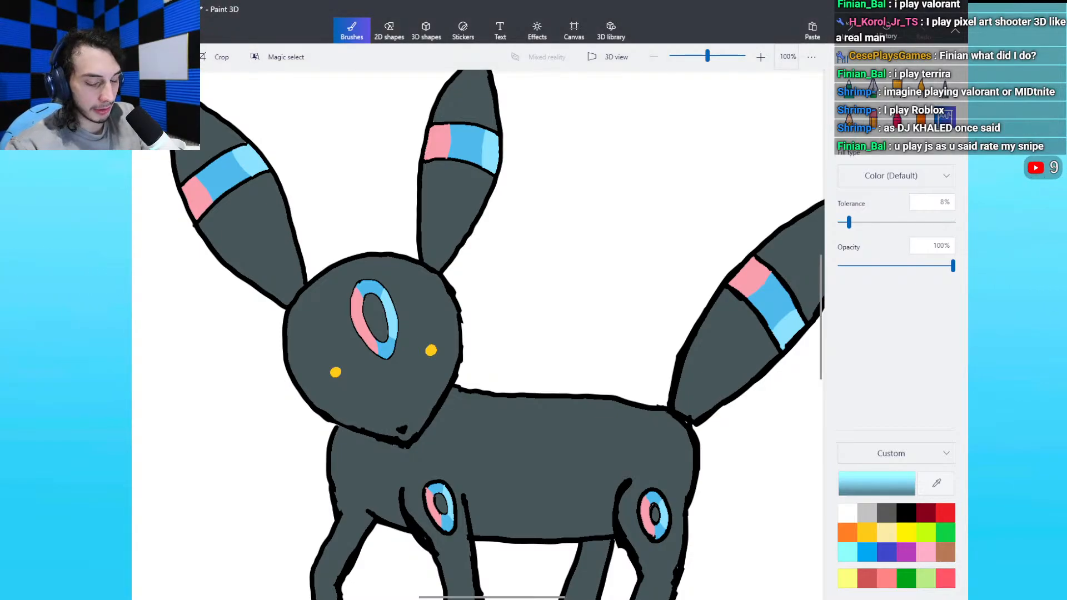
Step: Set the current color to the medium blue with hex value 81b1ec
click(877, 484)
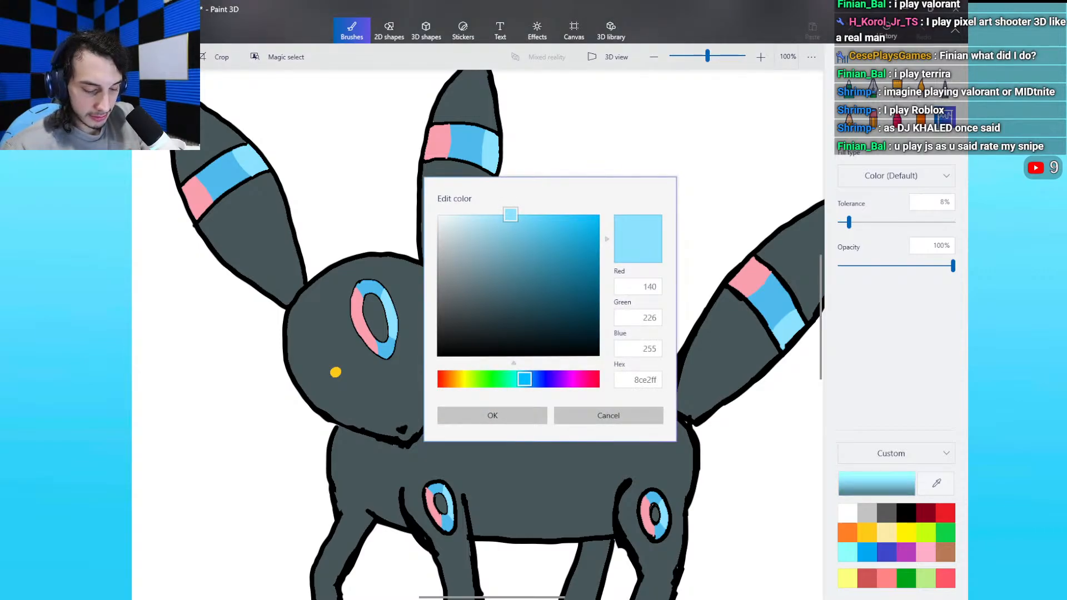
click(644, 380)
text(#81b1ec)
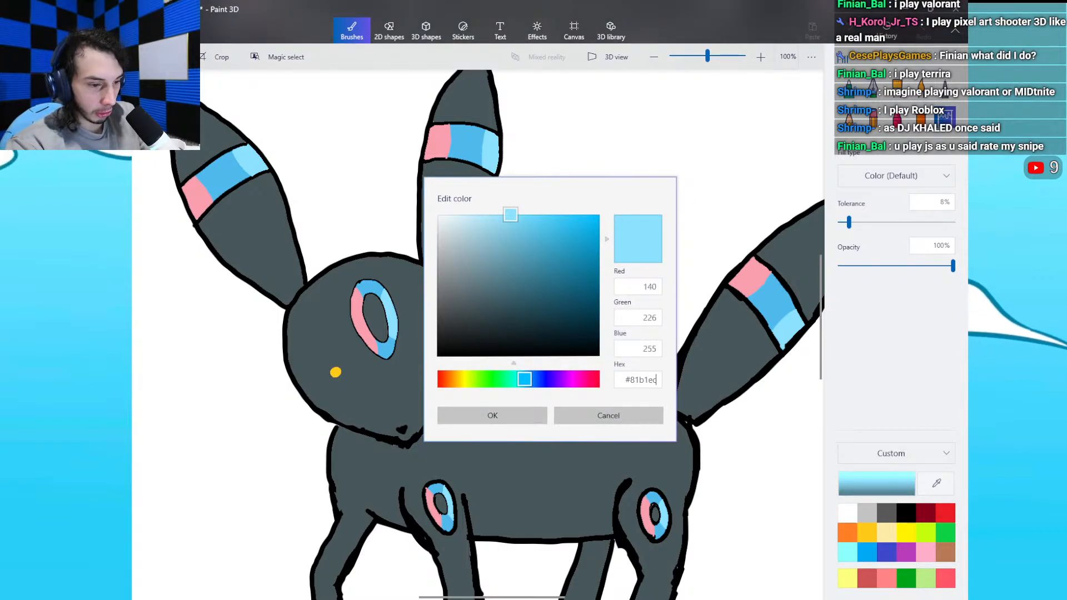
key(BackSpace)
key(Return)
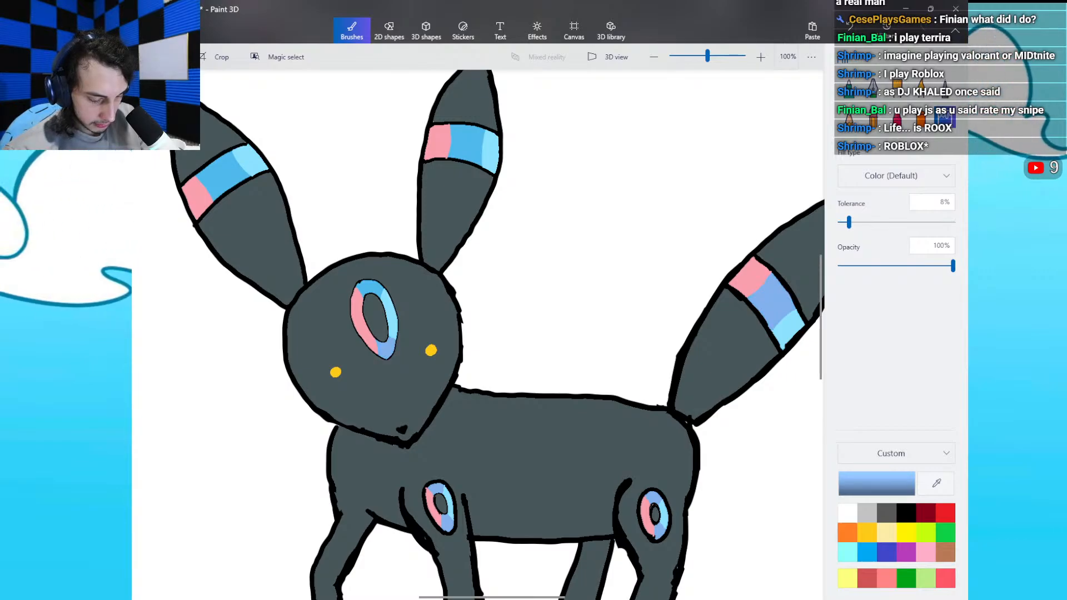
Step: Fill the middle sections of both ear bands with the current medium blue
click(466, 144)
click(224, 173)
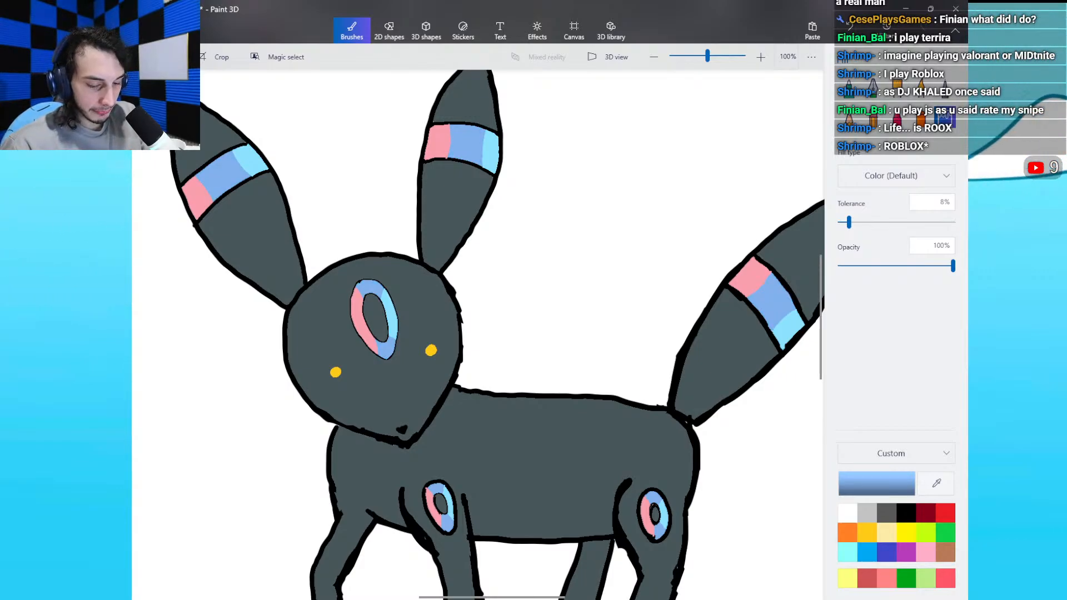
key(ctrl+minus)
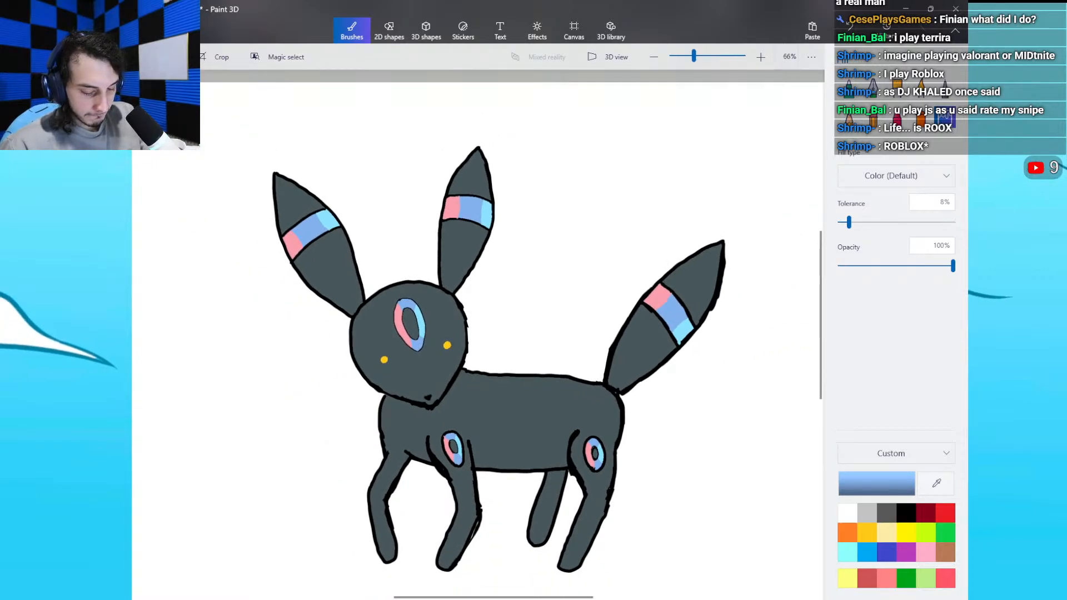